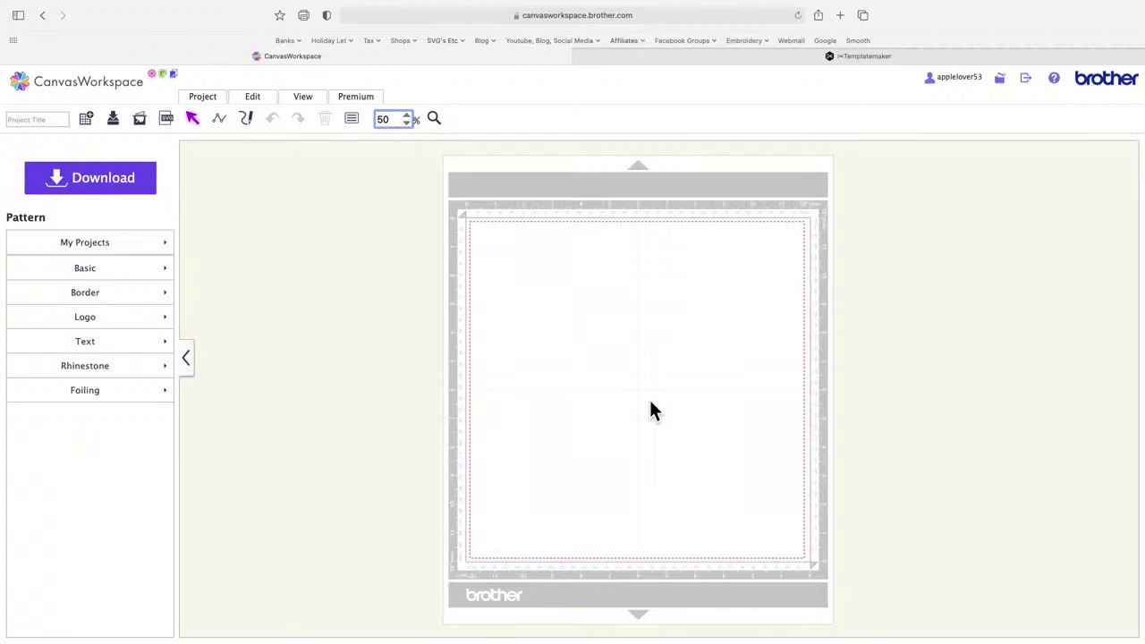
Step: Switch to the templatemaker.nl site and open its Envelope template, dismissing the advert
click(687, 55)
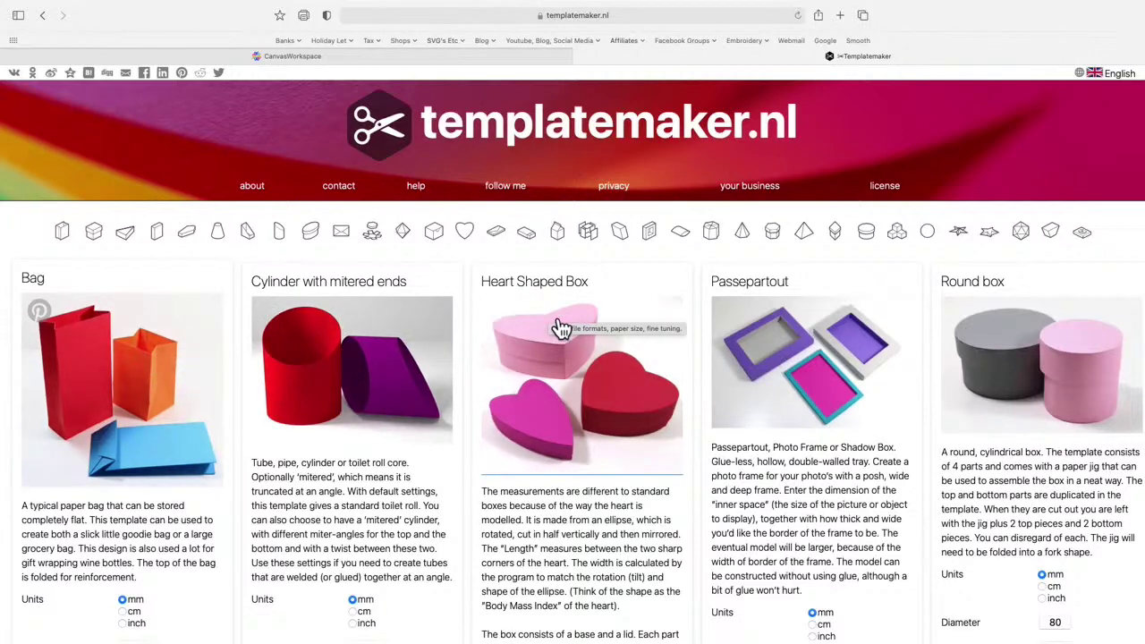
scroll(558, 328, down, 3)
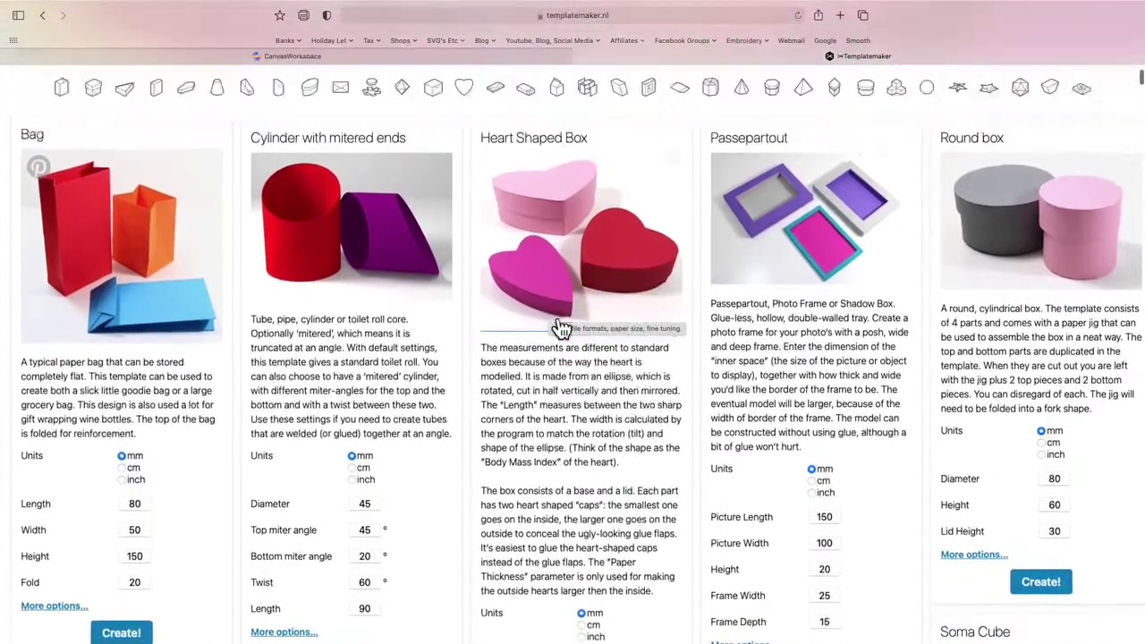
scroll(560, 329, up, 3)
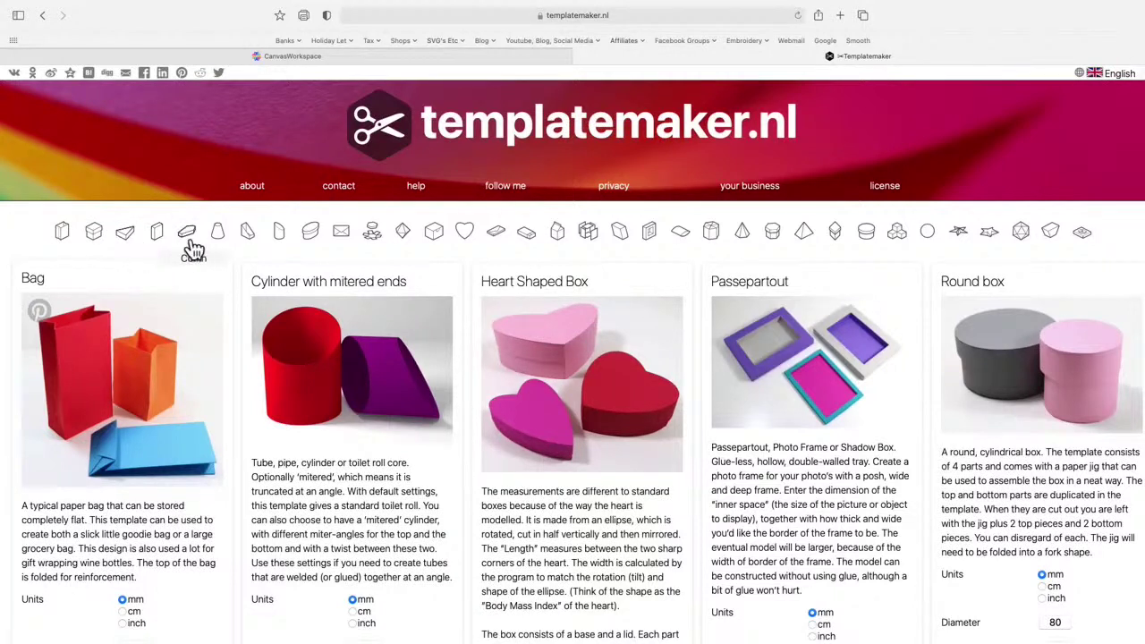
click(346, 235)
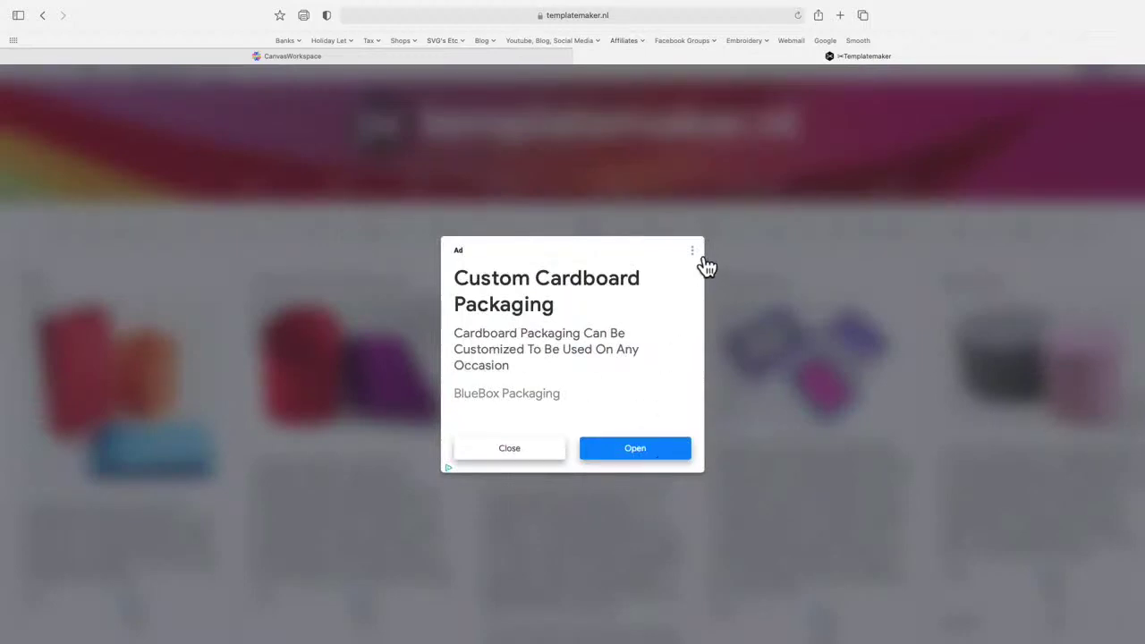
click(531, 456)
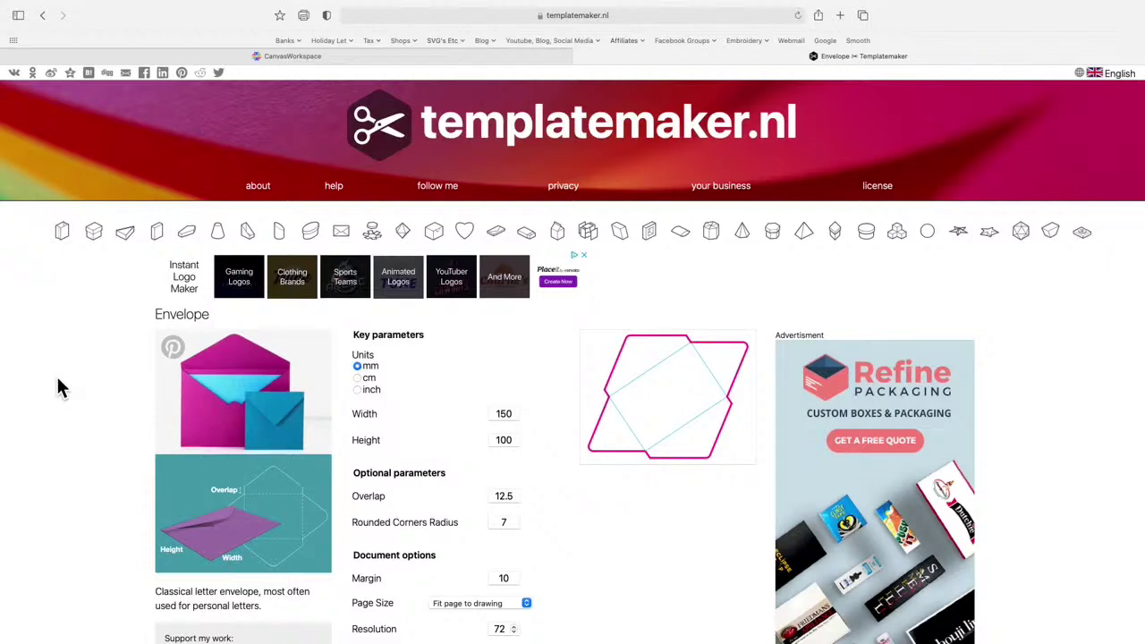
scroll(58, 387, down, 2)
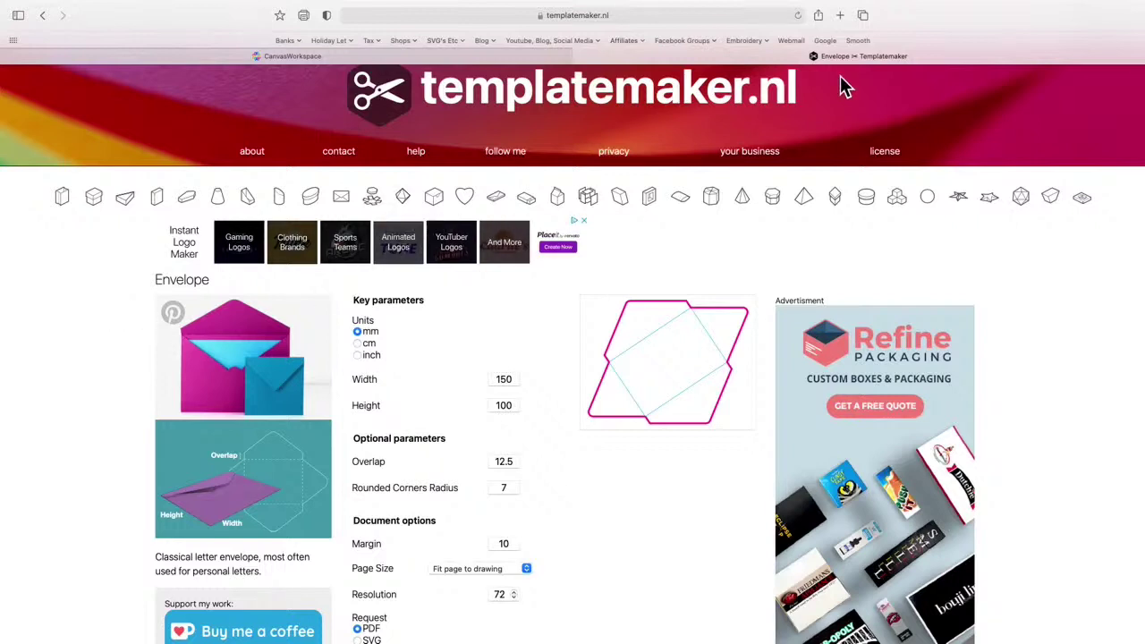
Step: Open YouTube in a new browser tab, search for applelover53 and open that channel
click(842, 16)
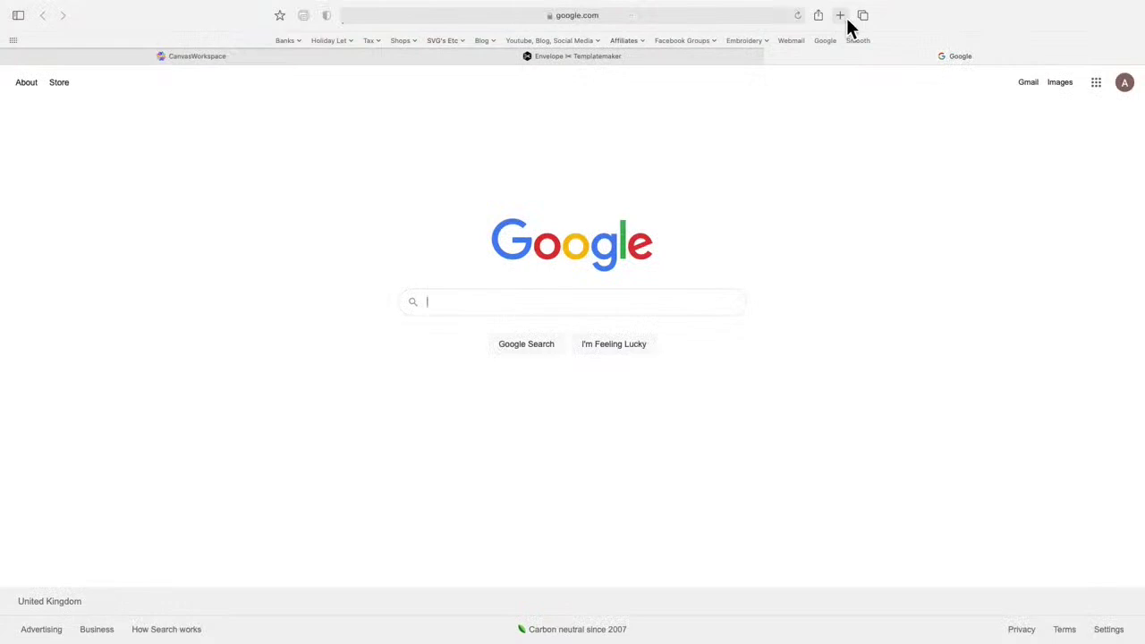
click(532, 43)
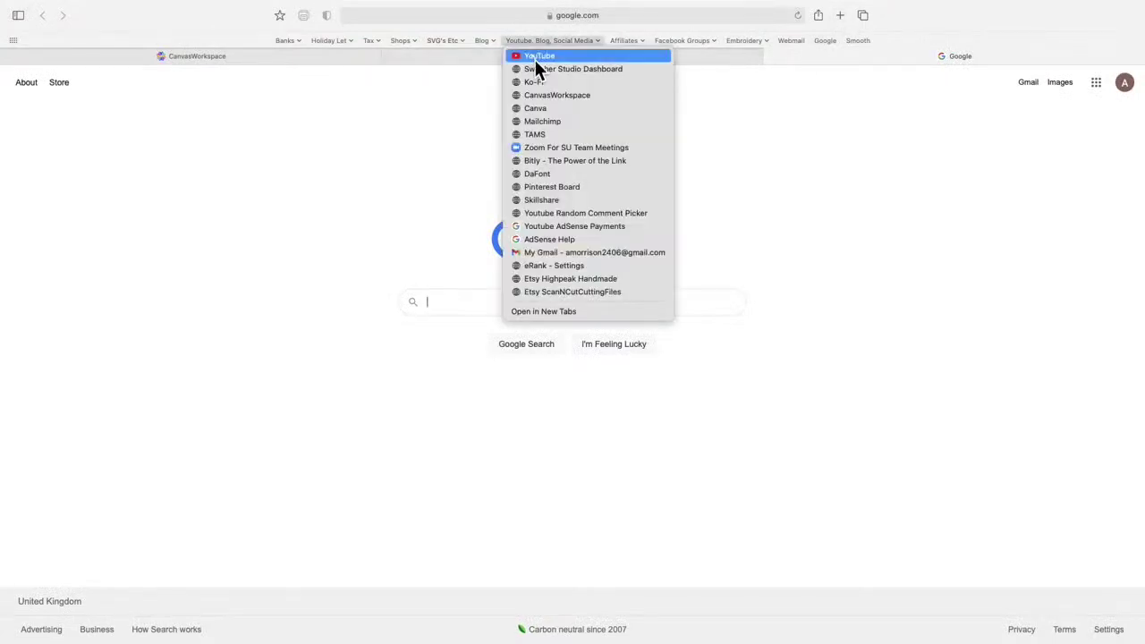
click(538, 57)
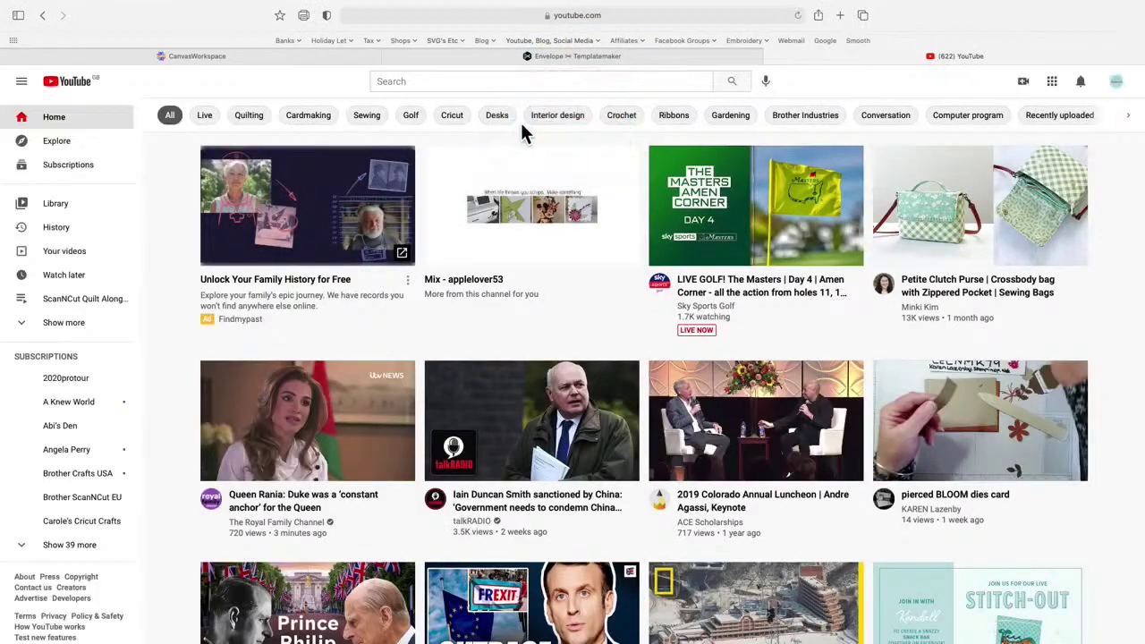
click(459, 81)
text(a)
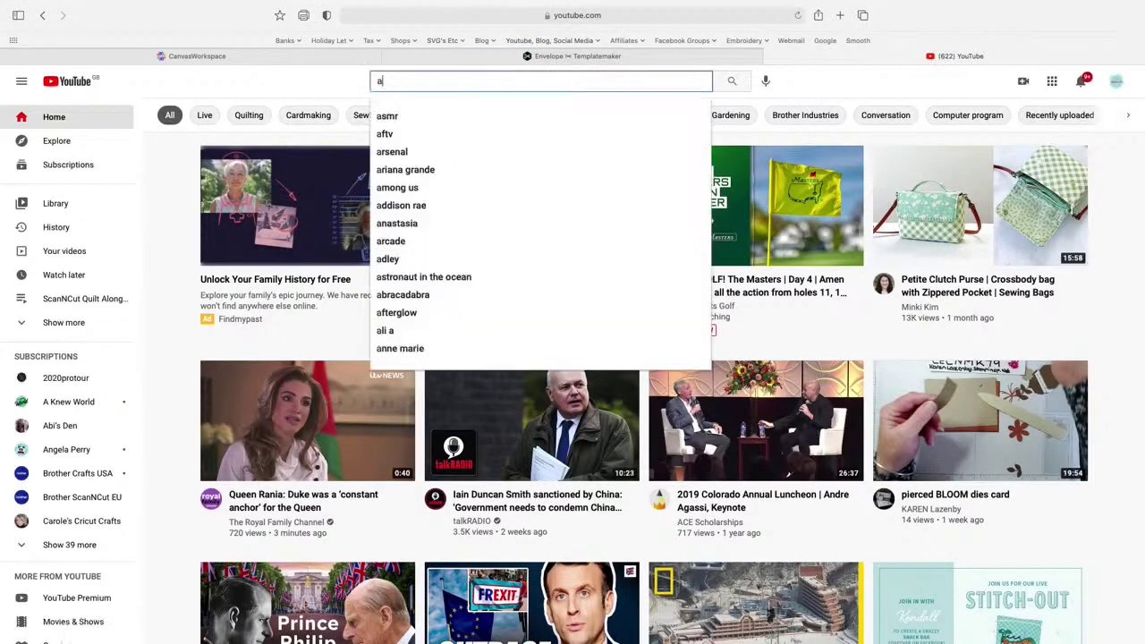
text(pplelover53)
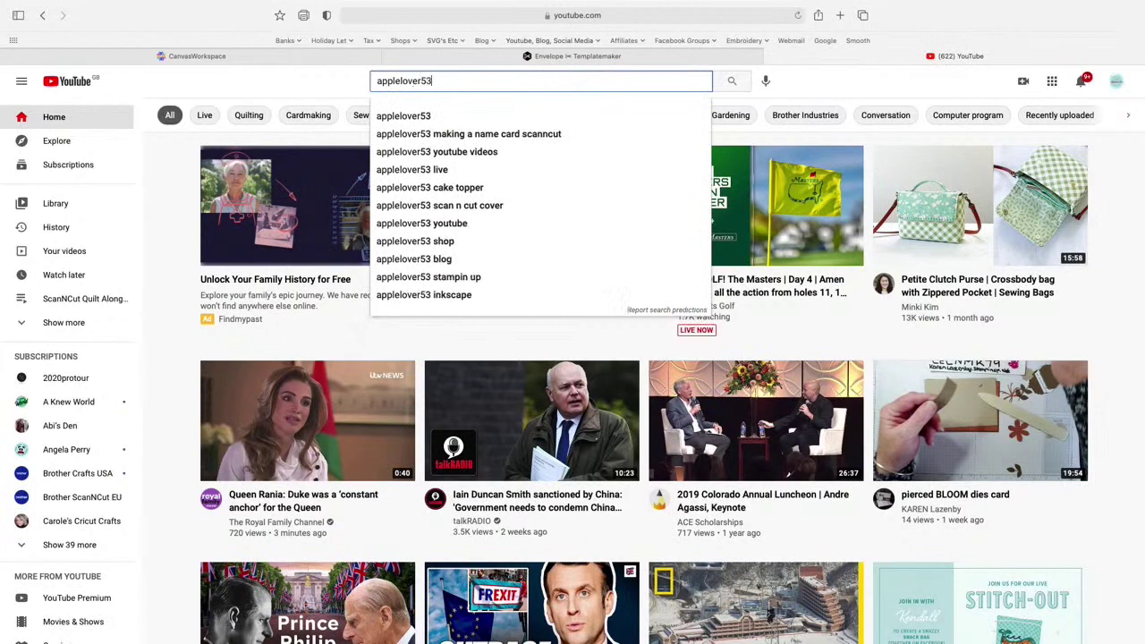
click(409, 115)
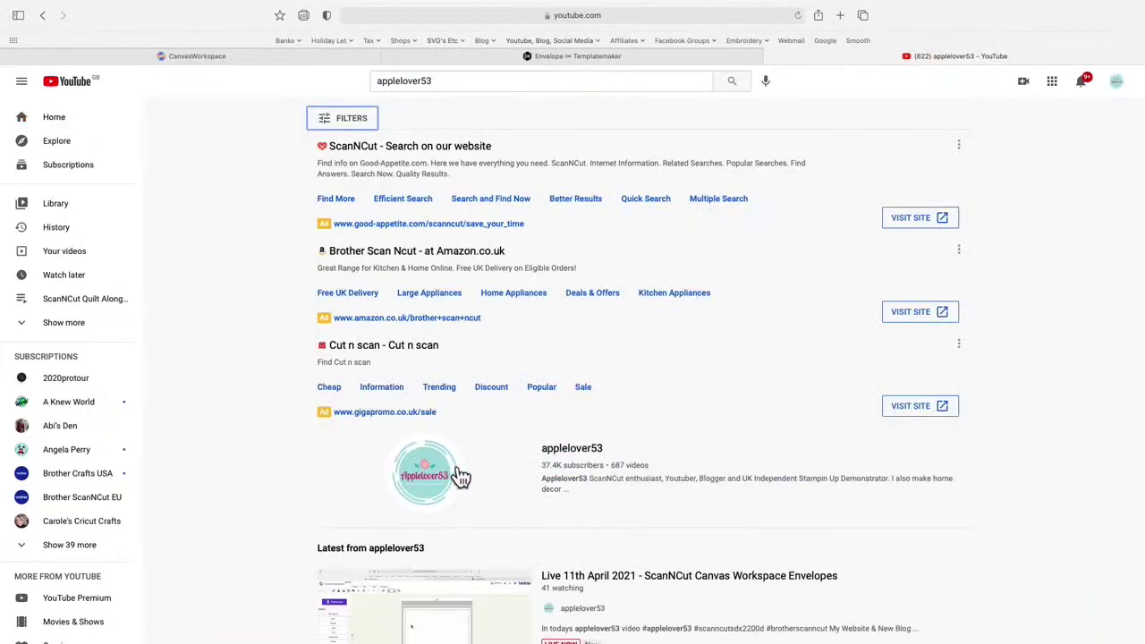
click(595, 461)
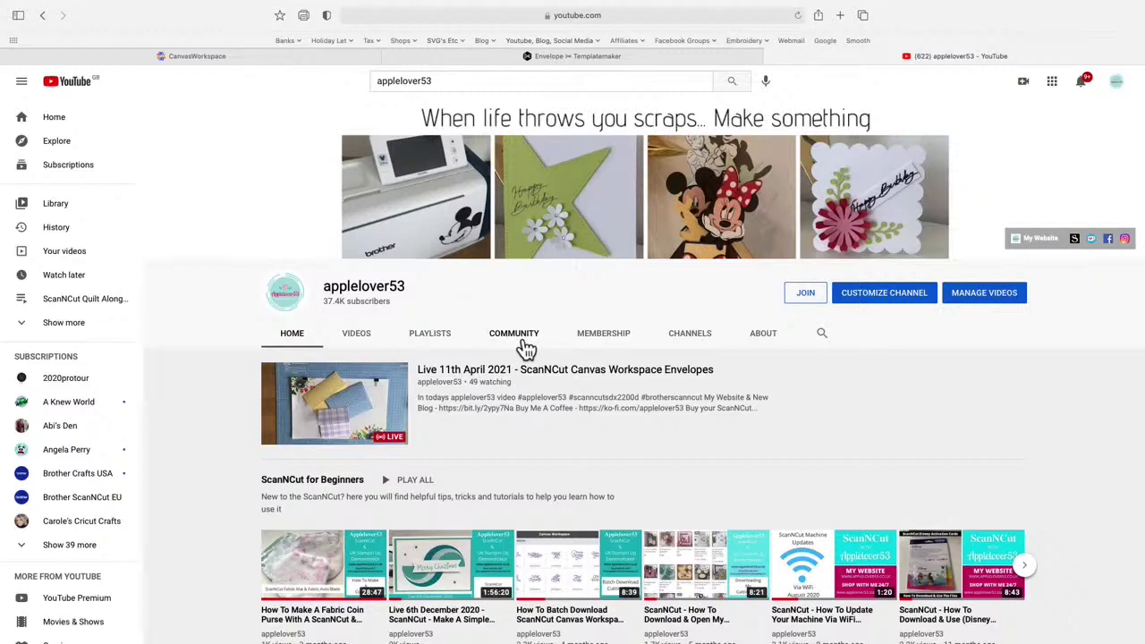
Step: Search the channel for "envelopes", look through the listed videos and close the YouTube page
click(831, 341)
text(envelopes)
key(Return)
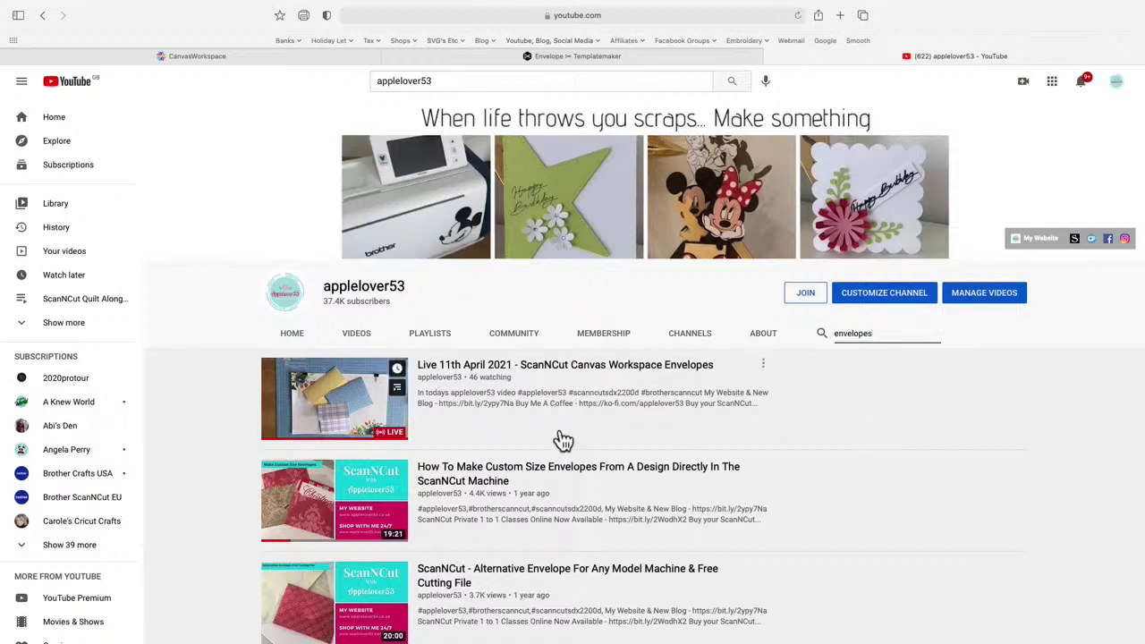
scroll(616, 479, down, 5)
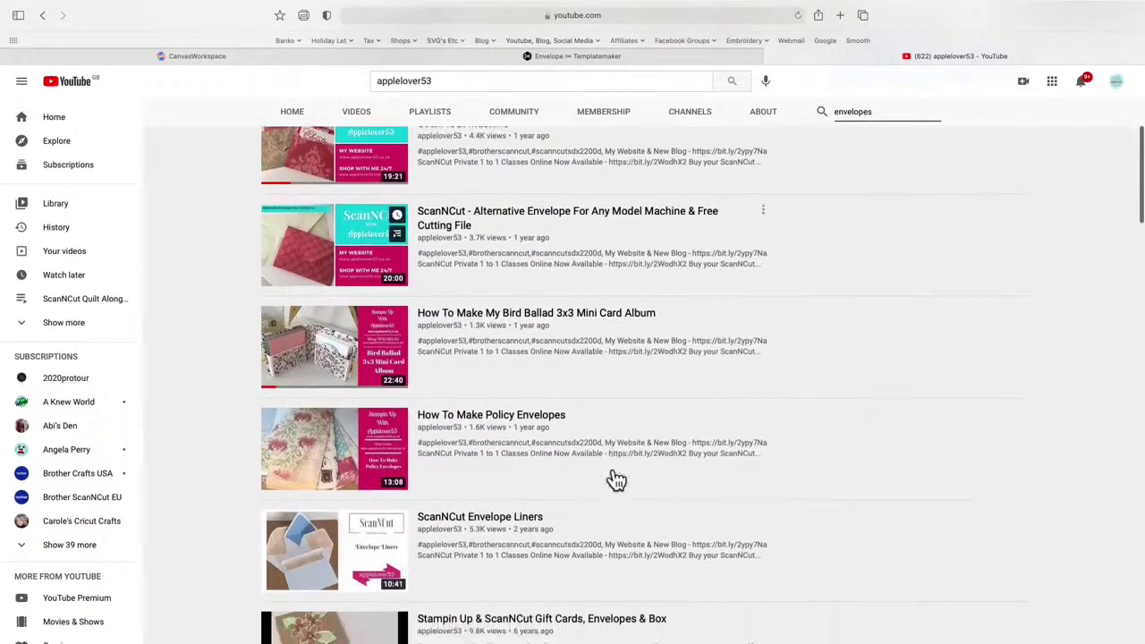
scroll(666, 439, up, 5)
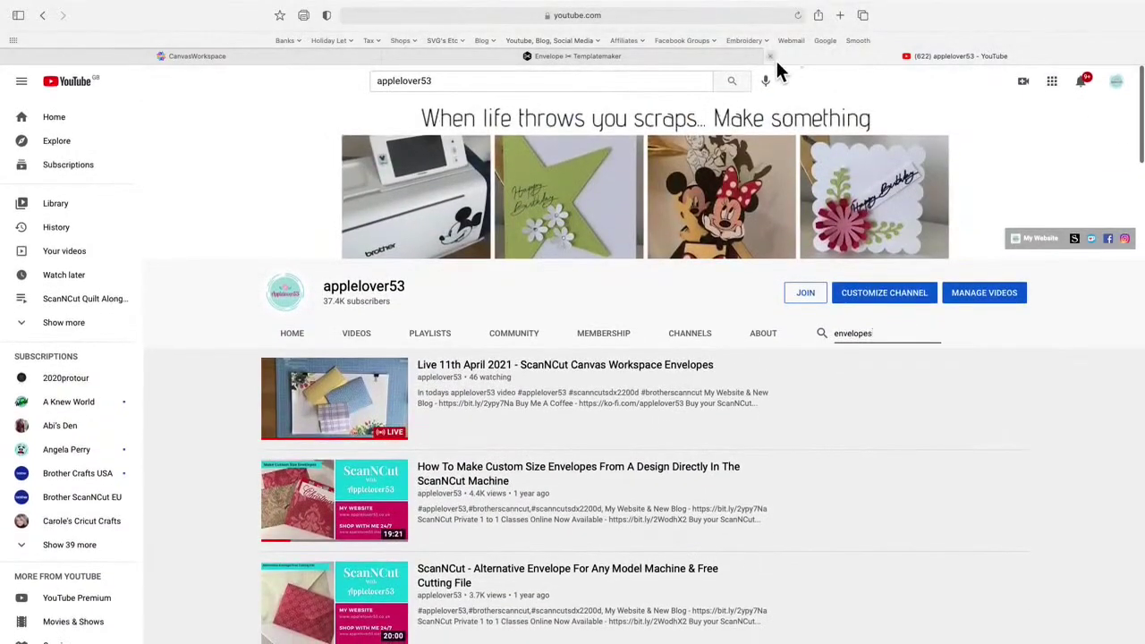
click(773, 57)
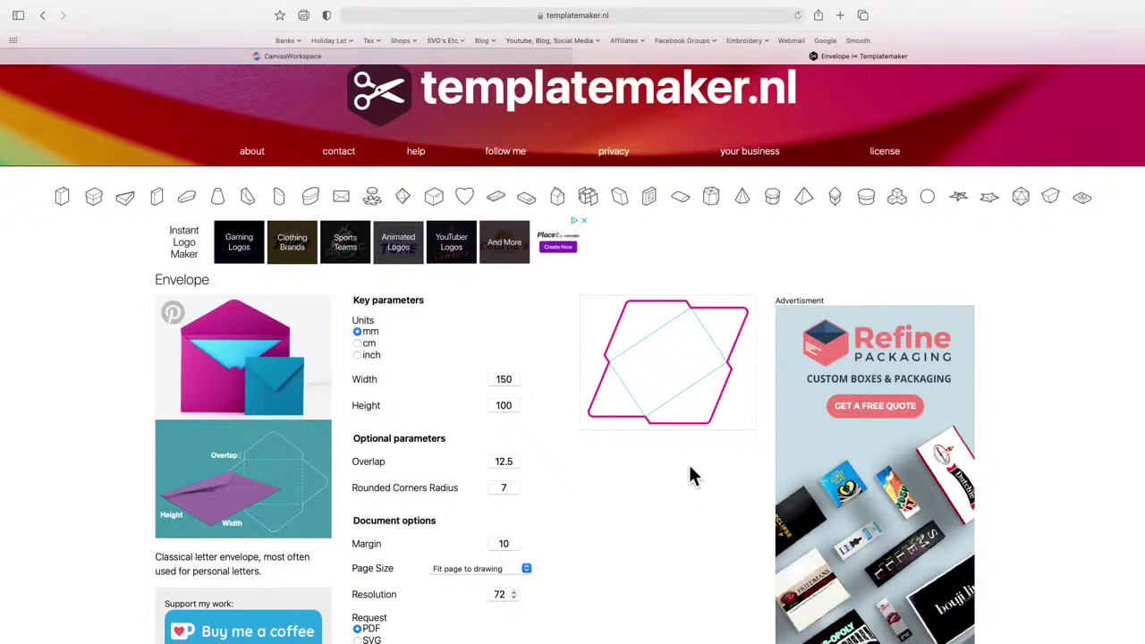
Step: Set the envelope template's units to inch, its width to 7 and its height to 5
scroll(694, 477, down, 1)
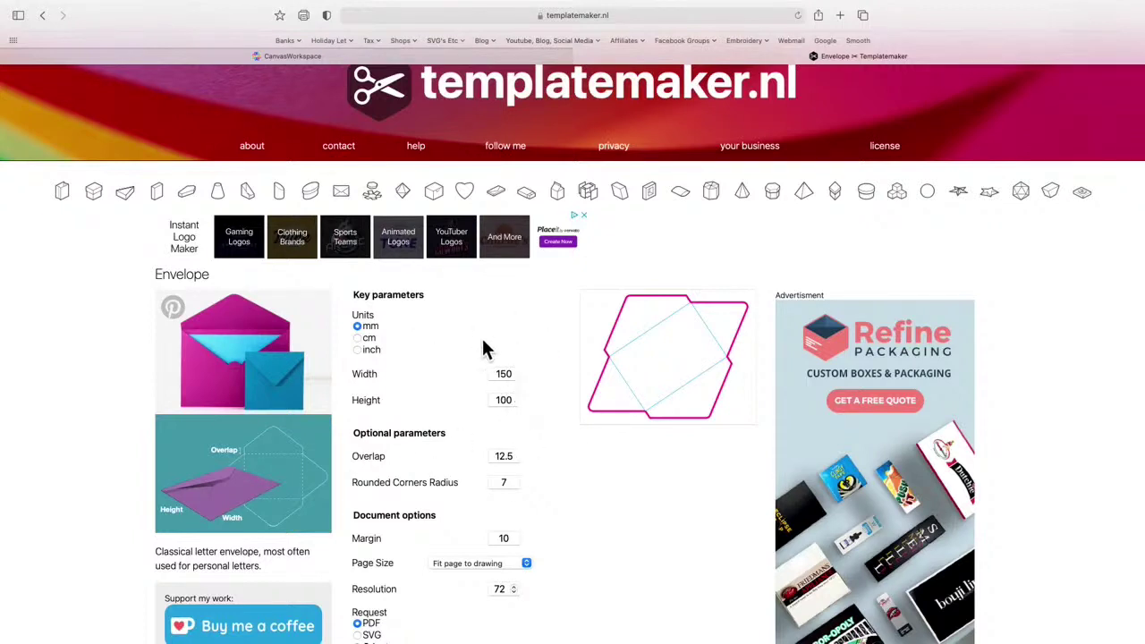
click(362, 355)
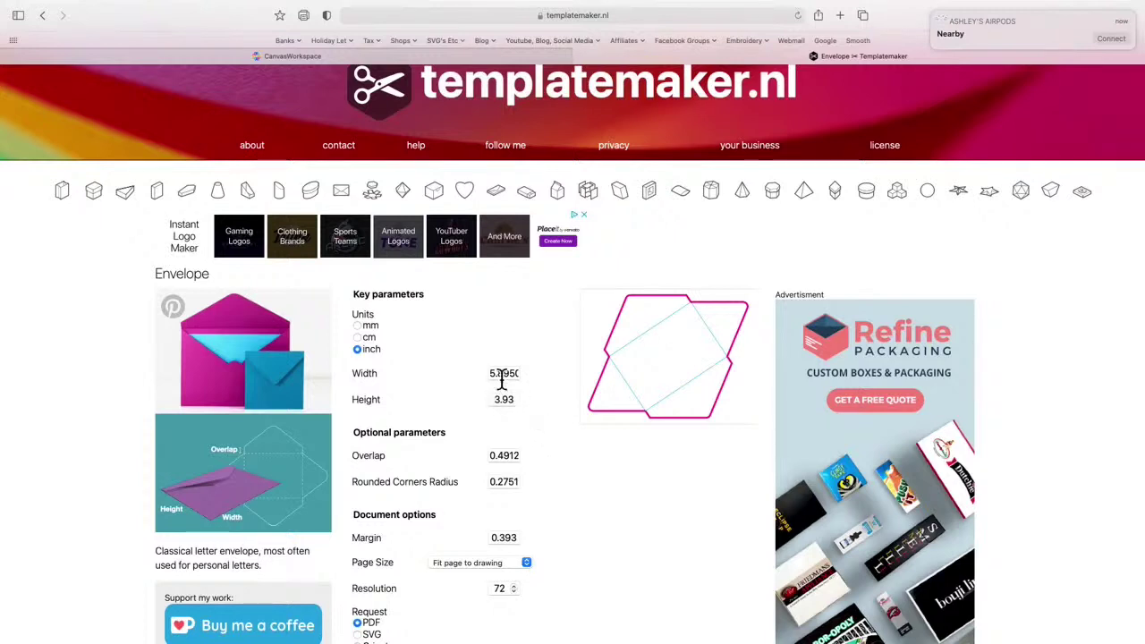
scroll(519, 434, down, 2)
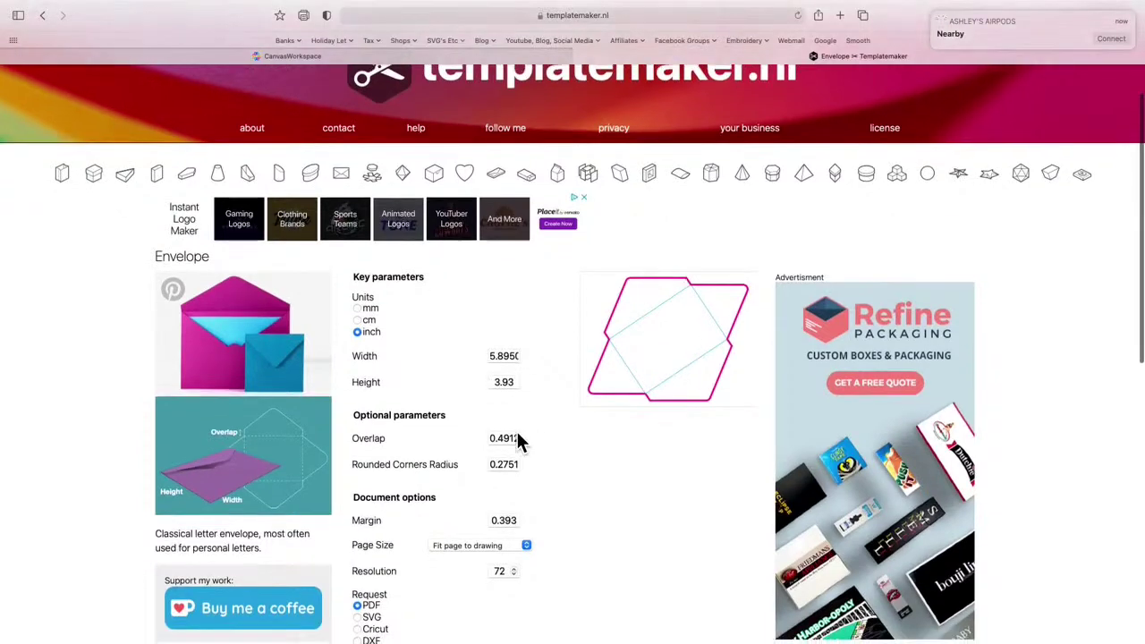
scroll(517, 436, up, 1)
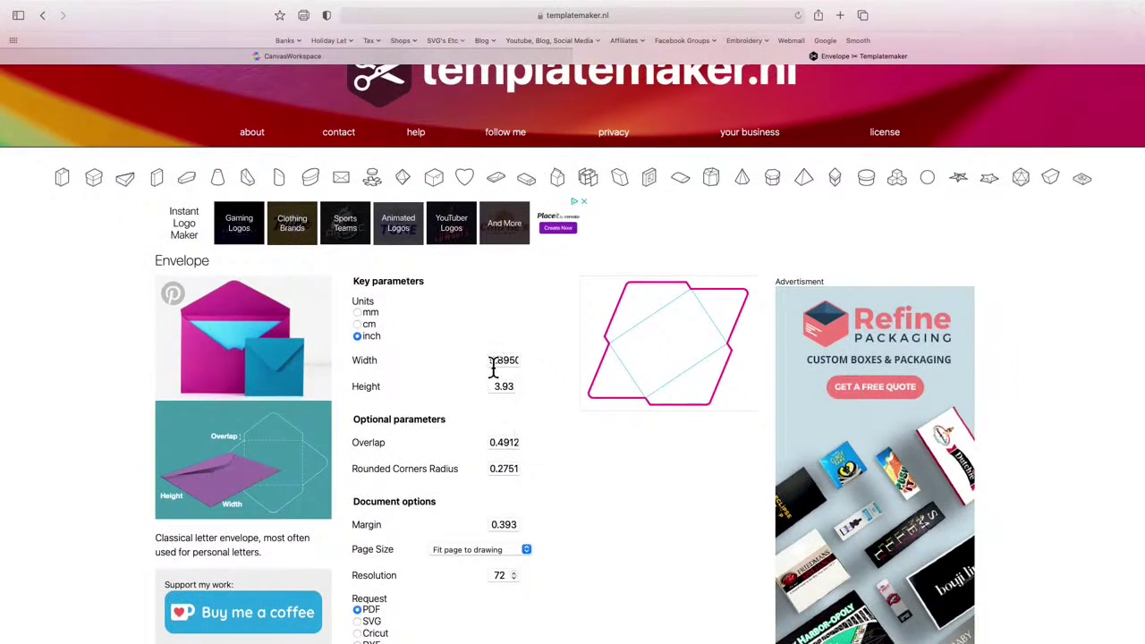
drag(492, 367, 524, 366)
text(7)
drag(491, 394, 523, 394)
text(5)
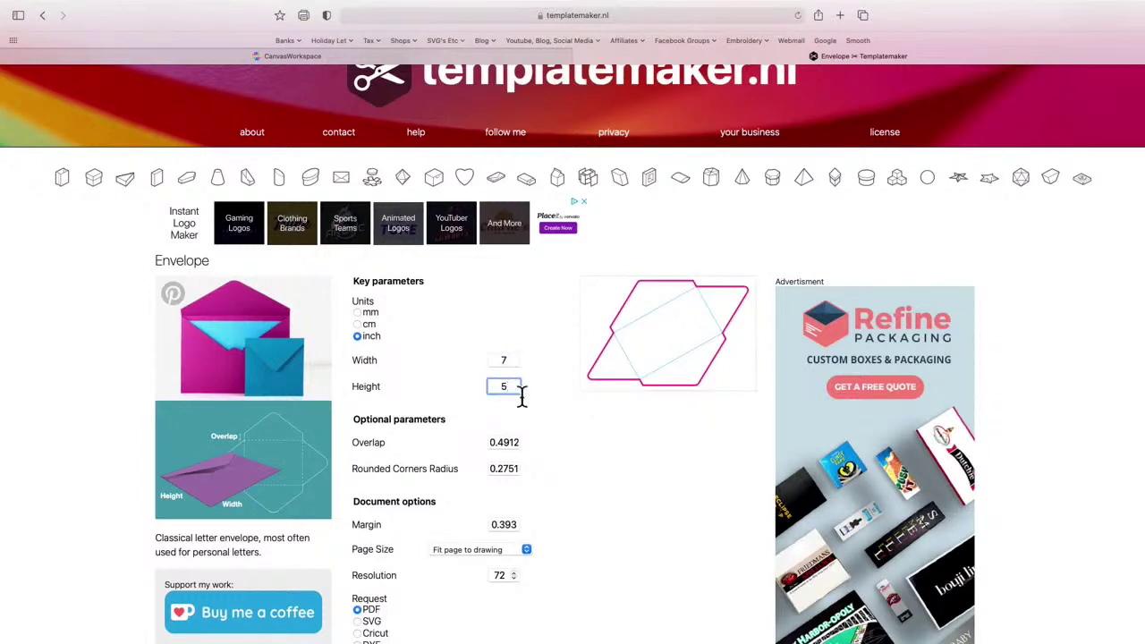
key(Tab)
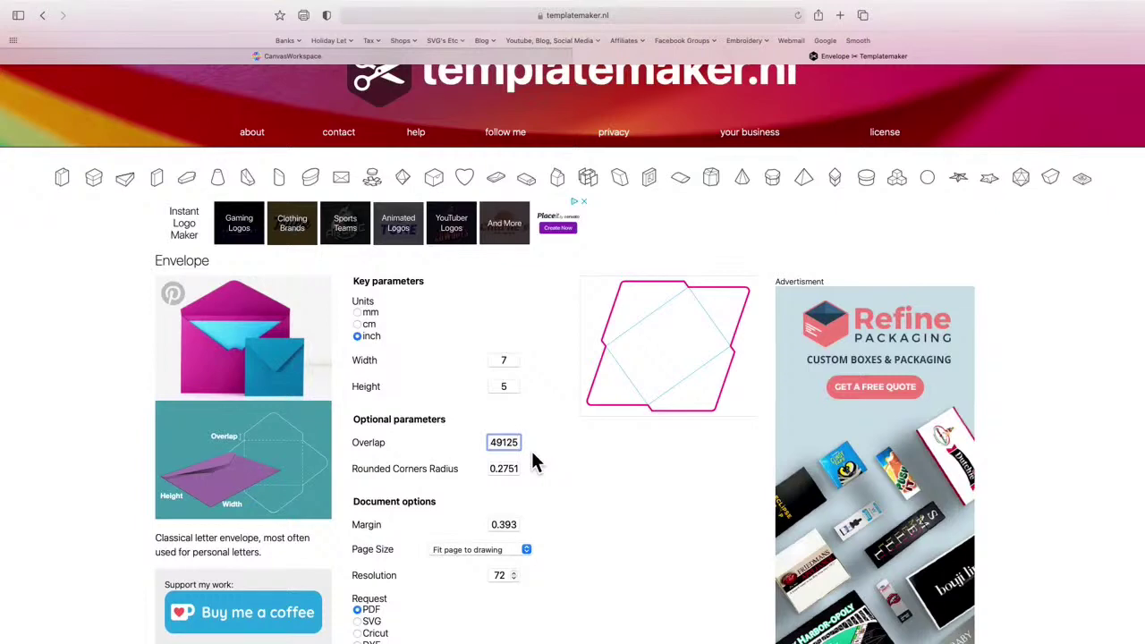
Step: Create the envelope template as an SVG with the 12 x 12 inch page size for desktop cutting plotters
scroll(533, 461, down, 3)
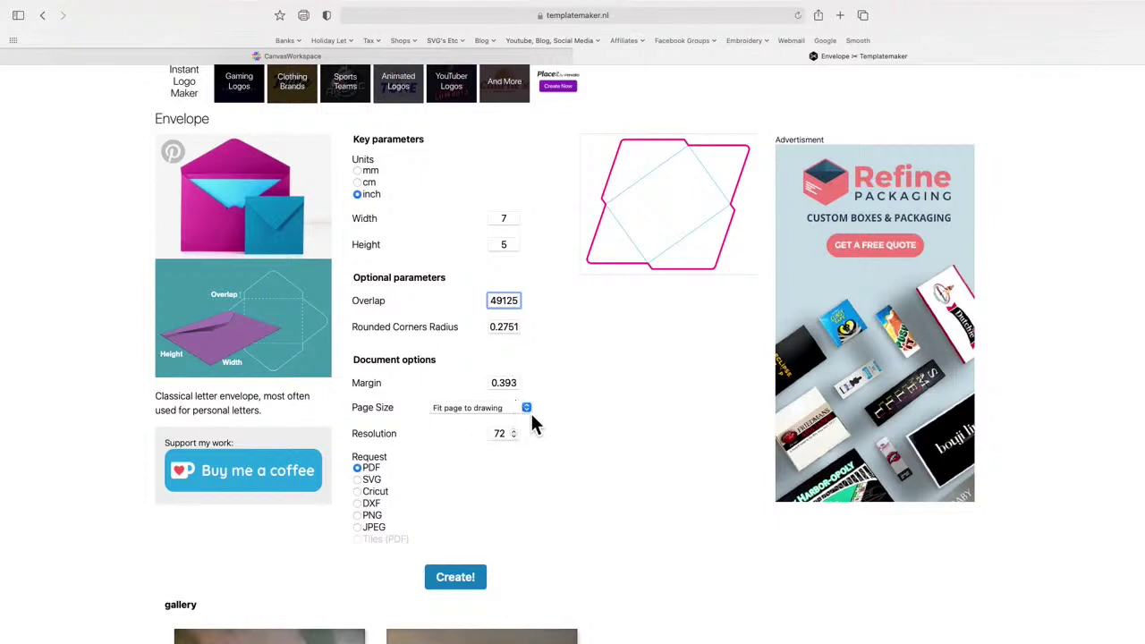
click(531, 414)
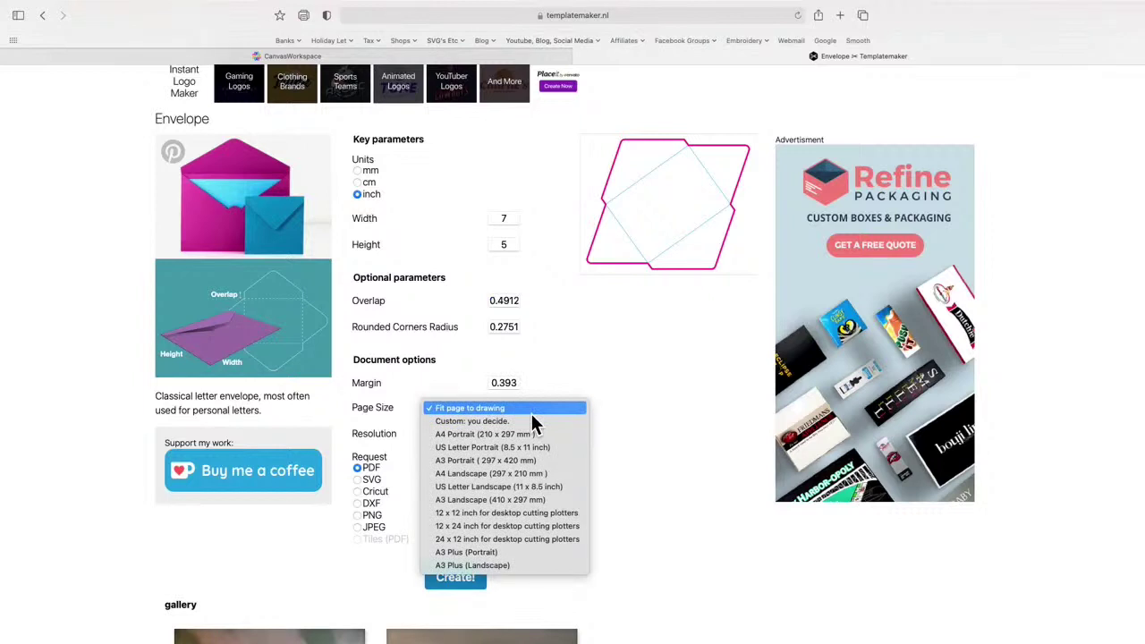
click(502, 517)
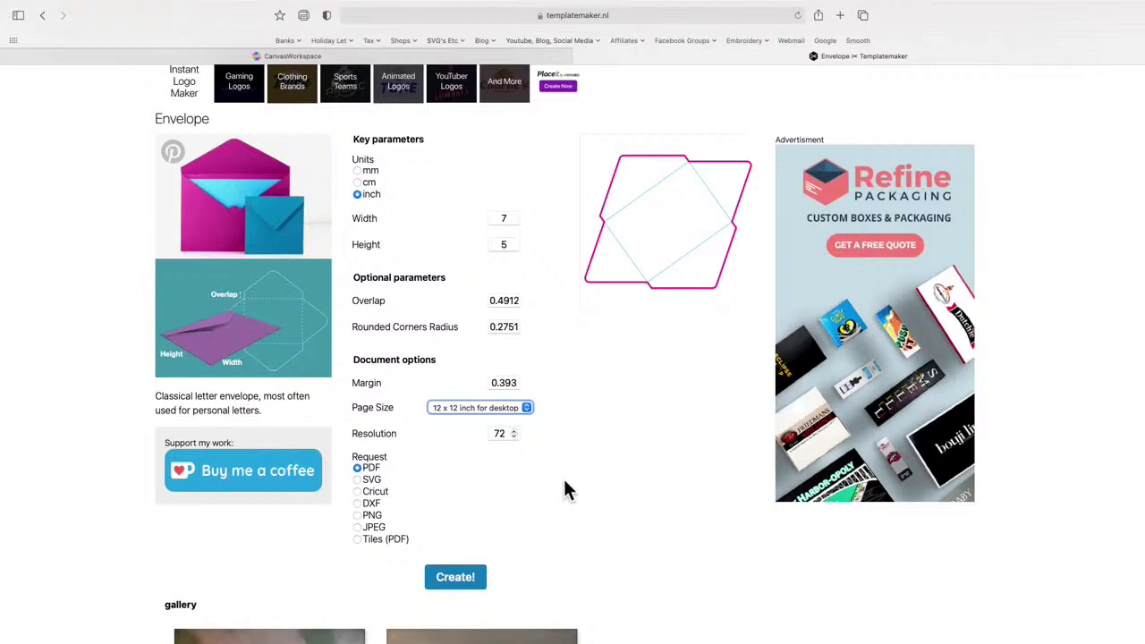
click(359, 481)
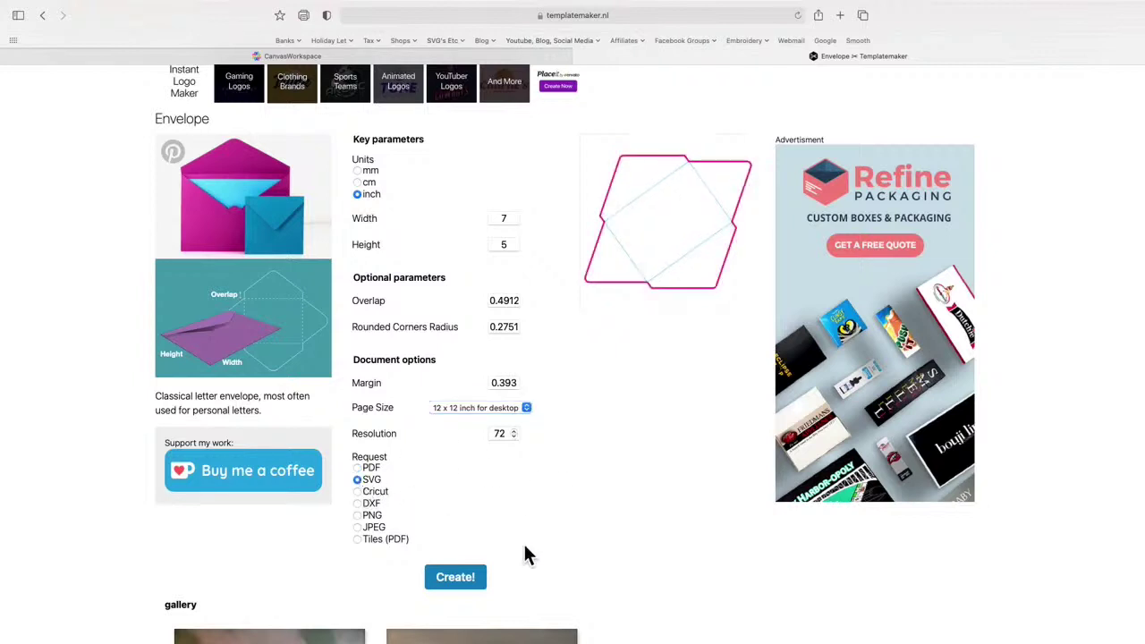
click(472, 582)
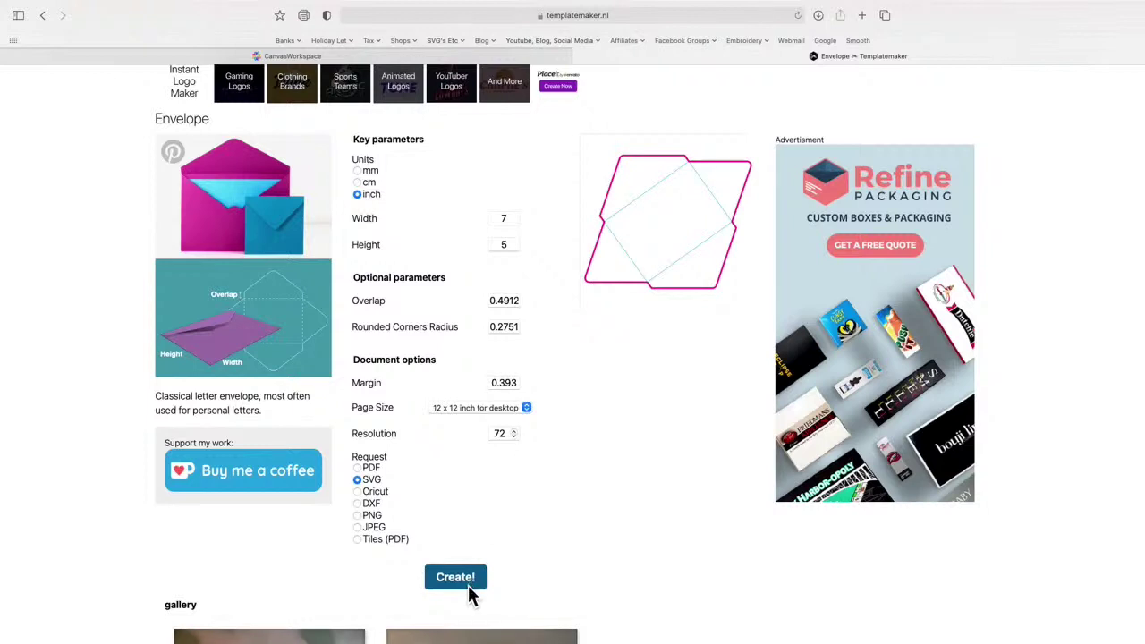
Step: Switch to CanvasWorkspace and import the downloaded 7 x 5 inch envelope SVG, accepting the conversion notice
click(455, 57)
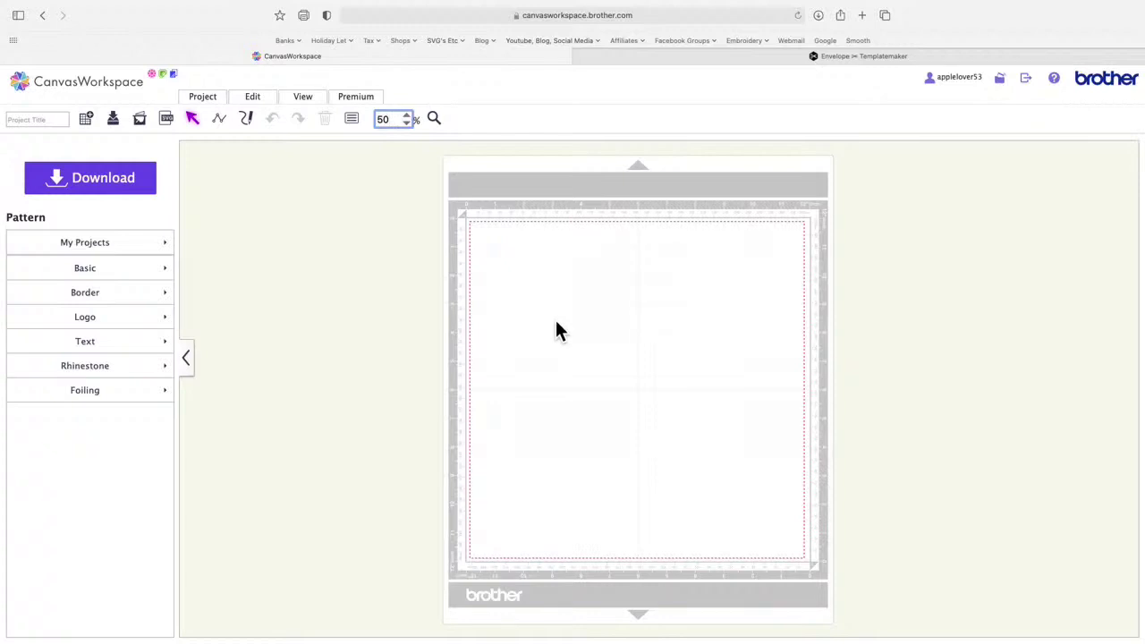
click(176, 127)
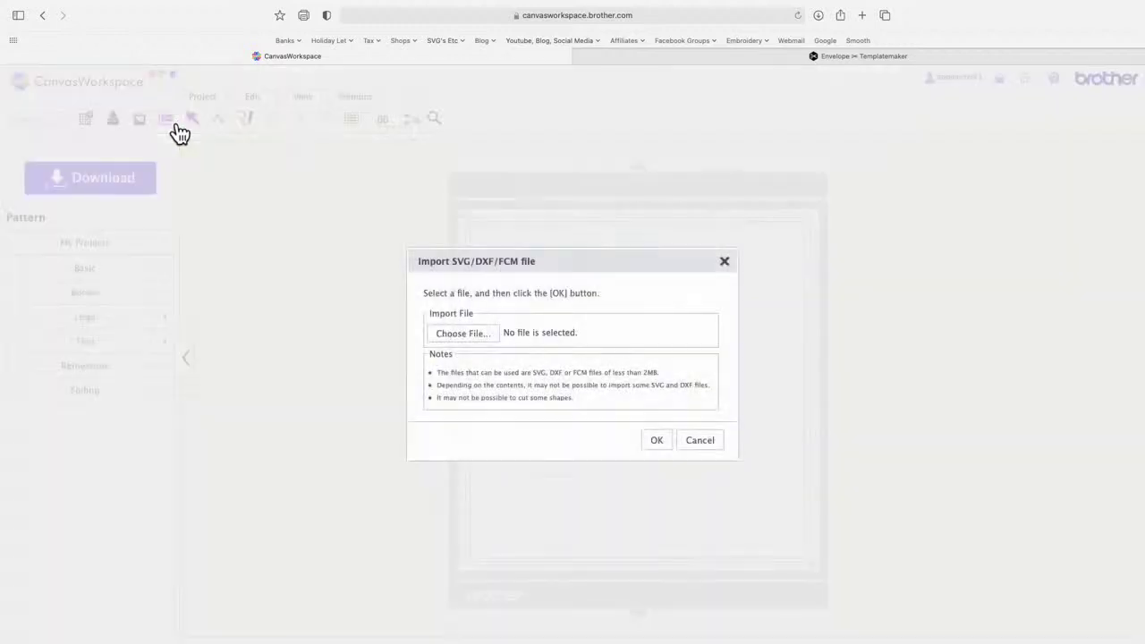
click(483, 342)
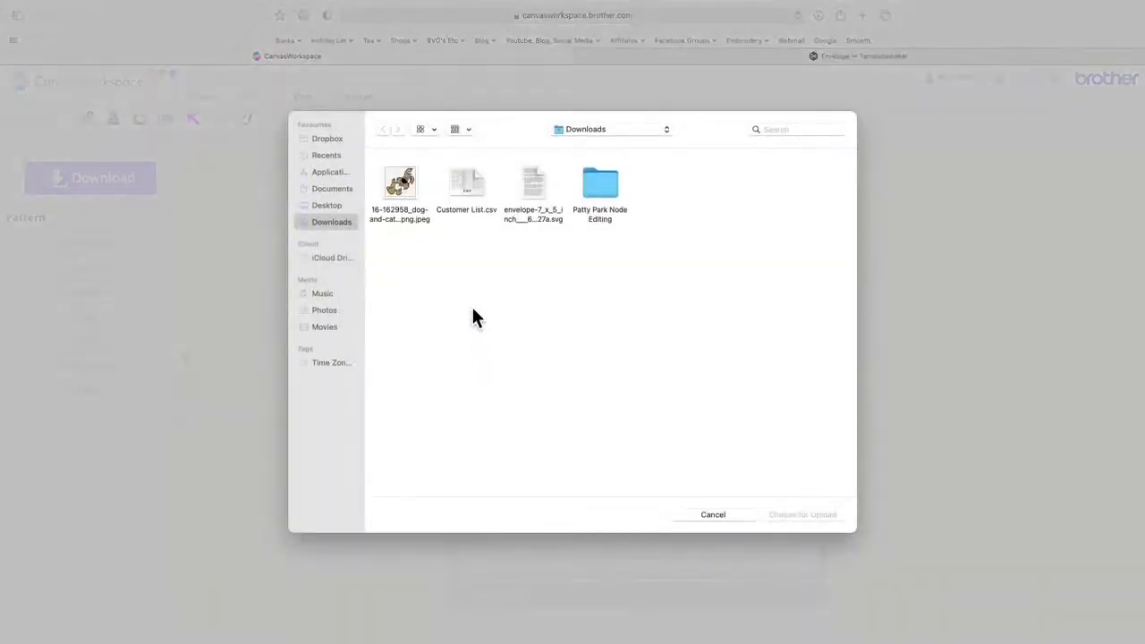
click(537, 187)
double_click(536, 186)
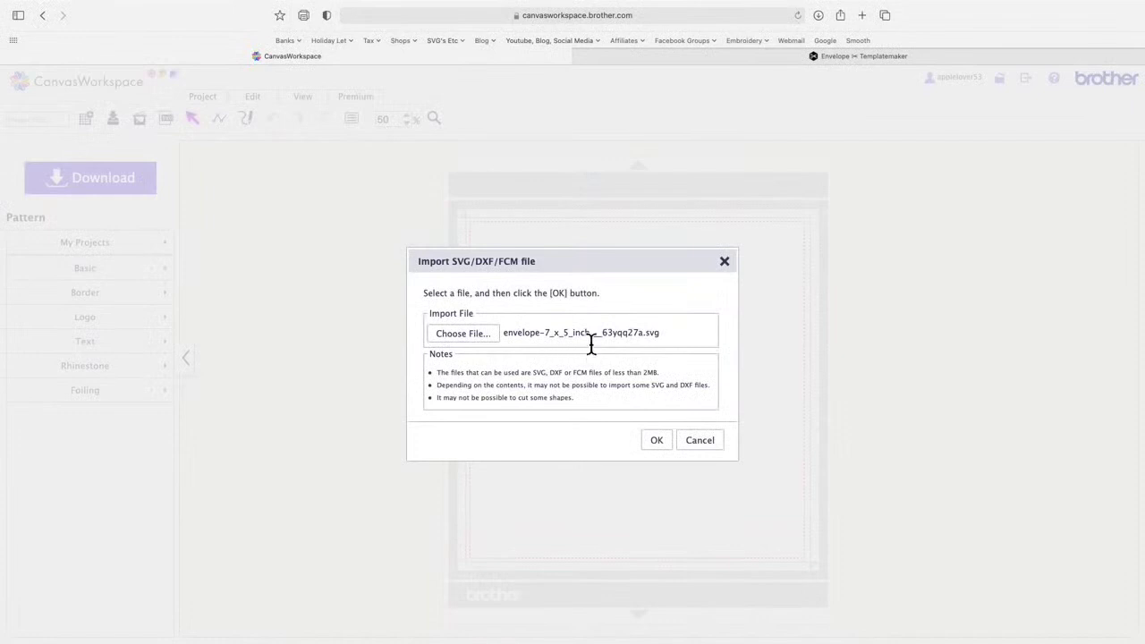
click(662, 442)
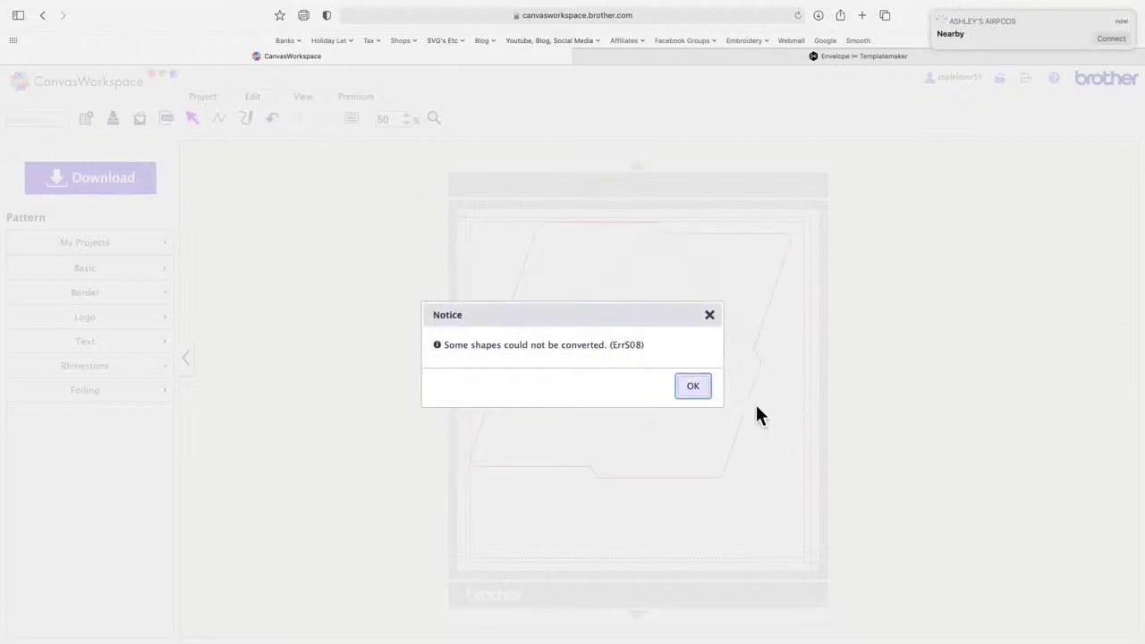
click(707, 399)
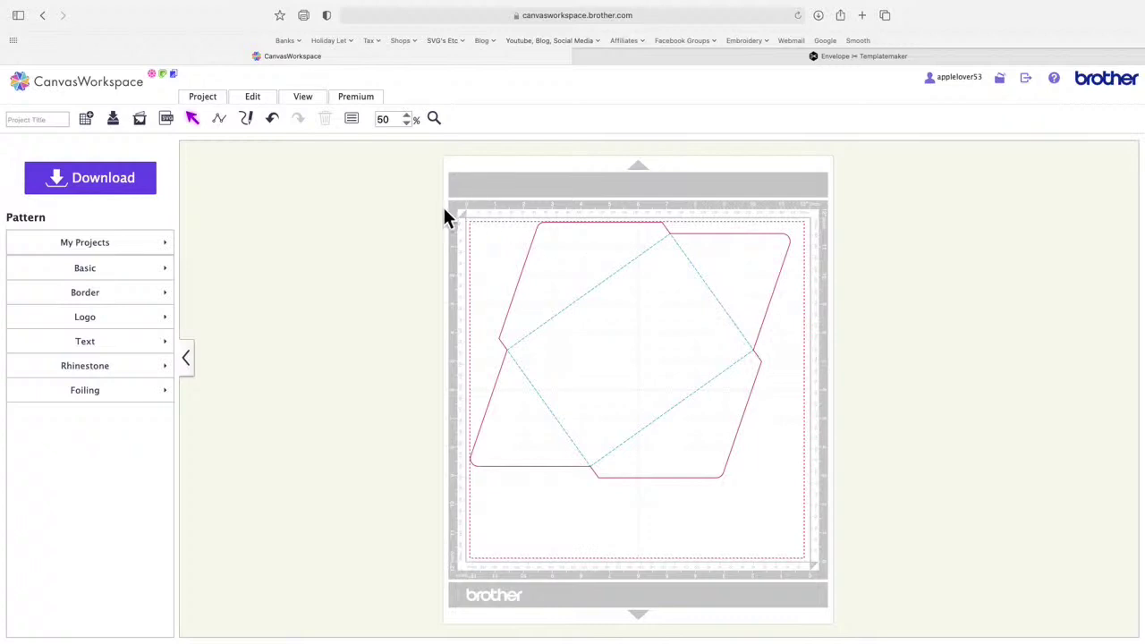
Step: Move the envelope's outer outline away from its dashed fold rectangle and undo the move
drag(752, 278, 529, 301)
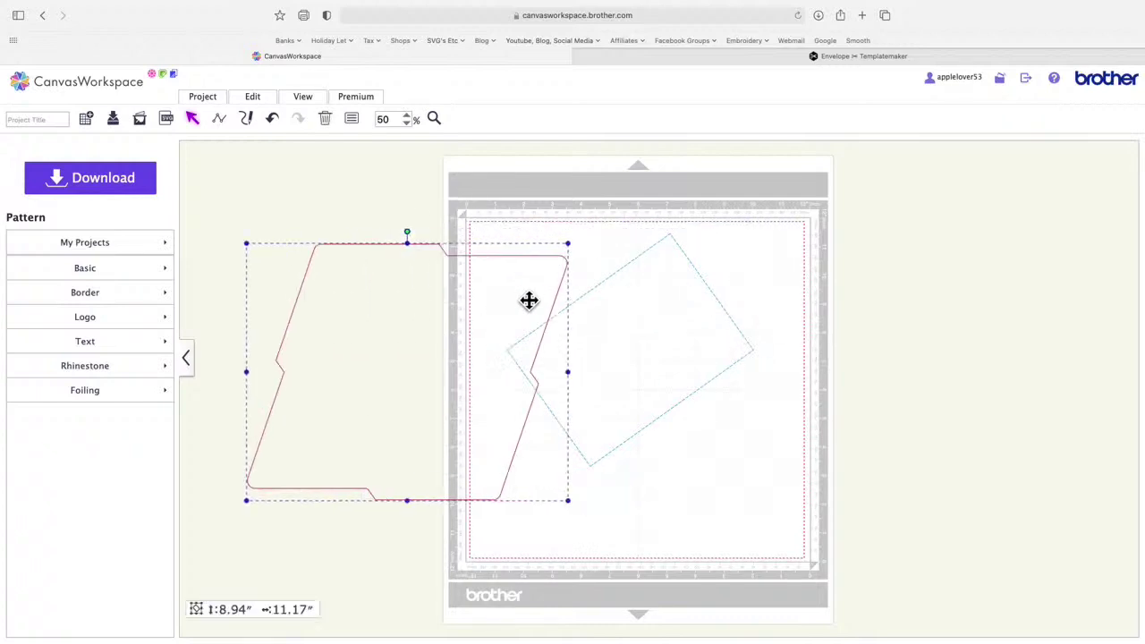
click(694, 345)
click(382, 360)
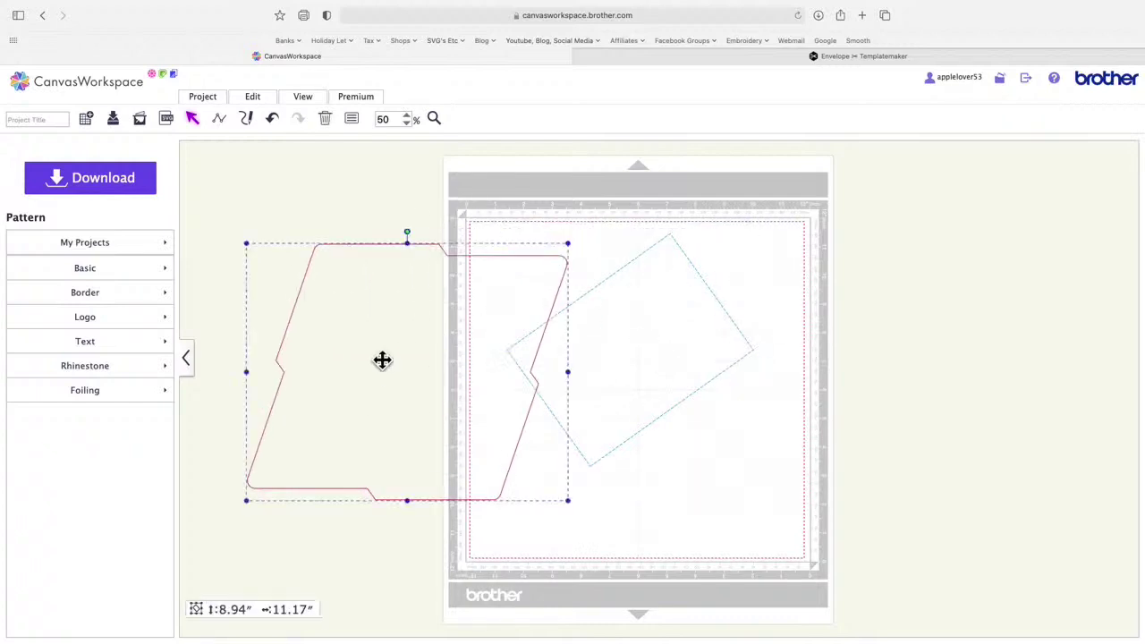
click(273, 120)
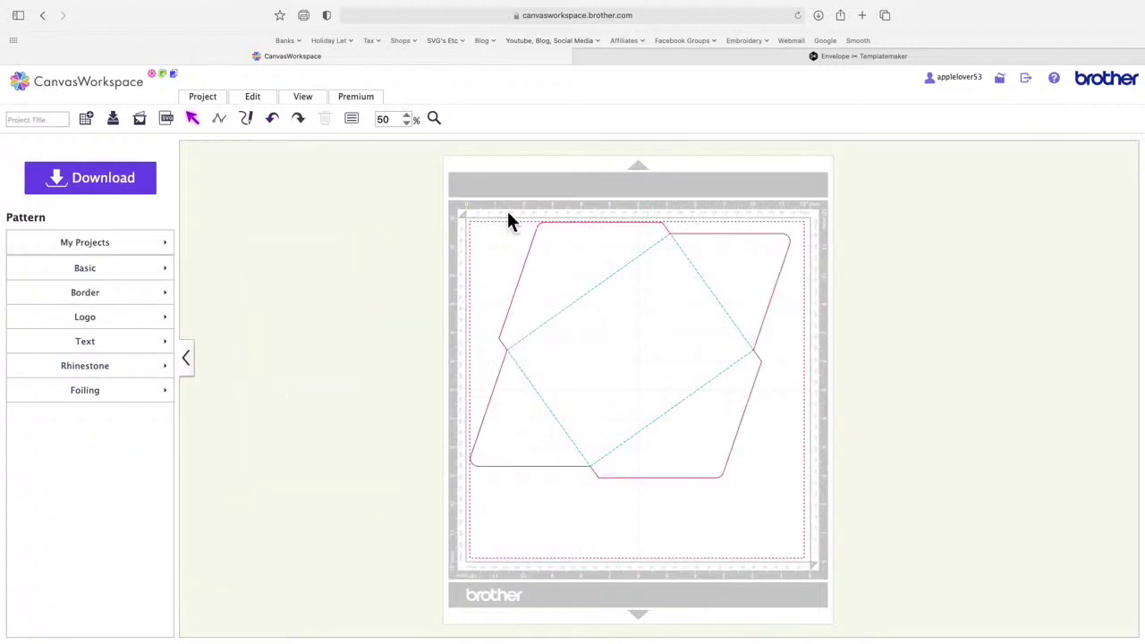
Step: Group the envelope outline with its fold lines and rotate the group until the fold rectangle sits level
drag(450, 199, 828, 564)
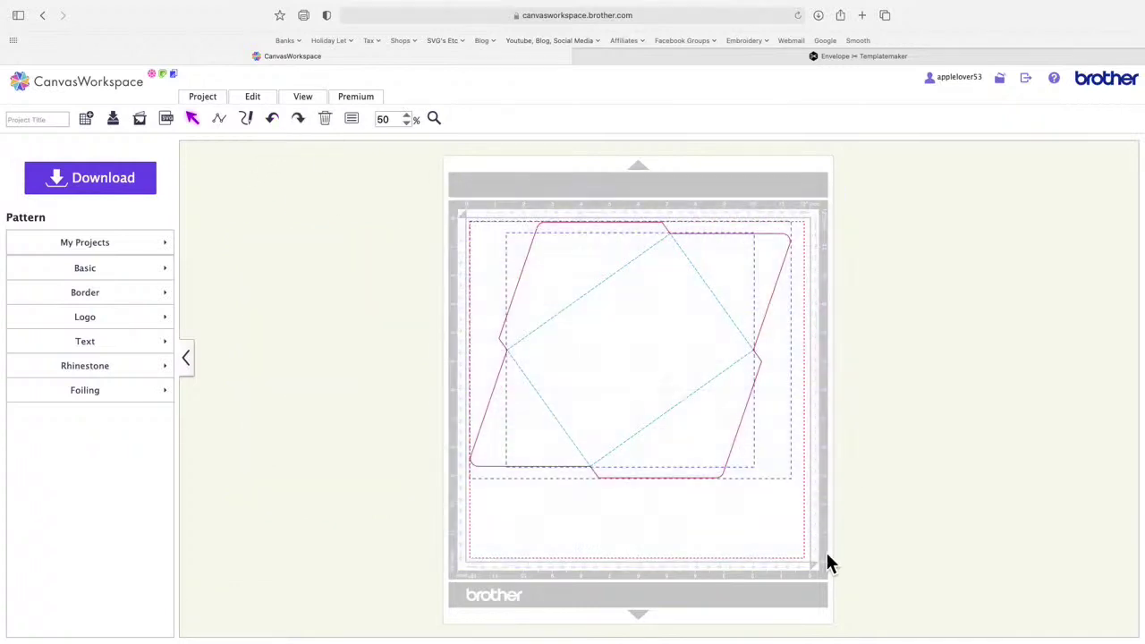
right_click(658, 370)
click(697, 418)
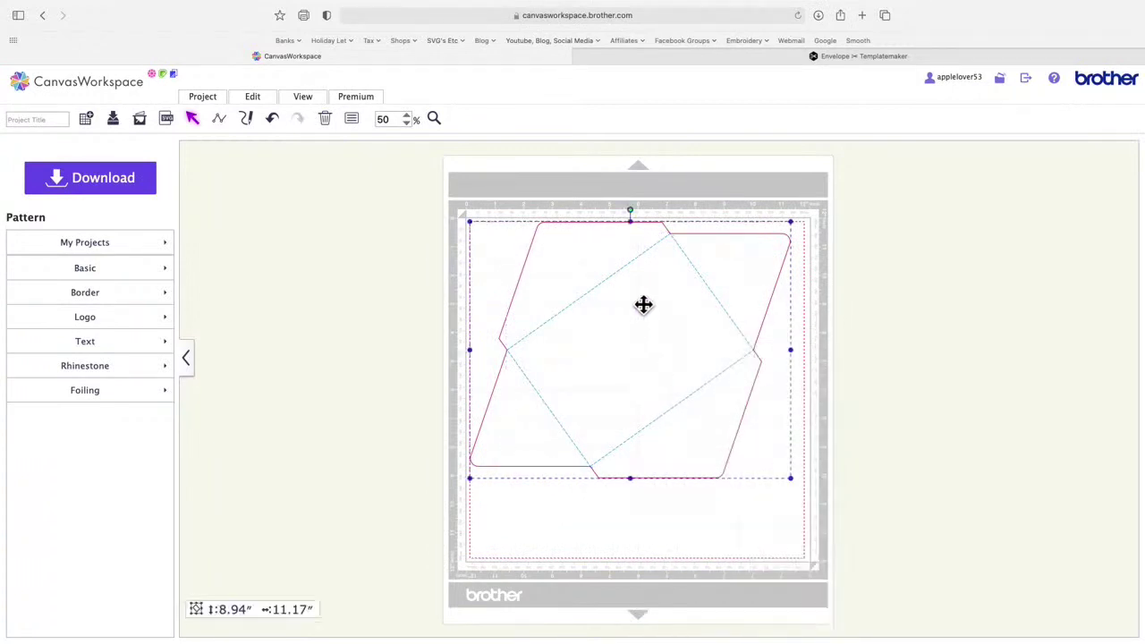
drag(632, 212, 707, 264)
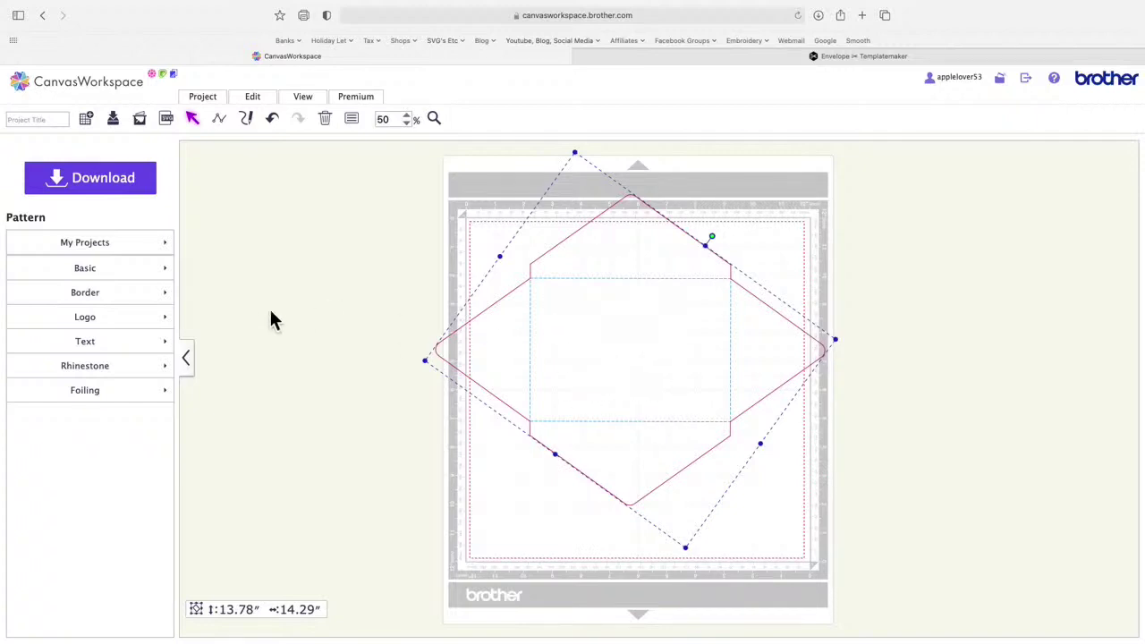
Step: Add a plain rectangle from the Basic patterns and place it beside the mat
click(100, 271)
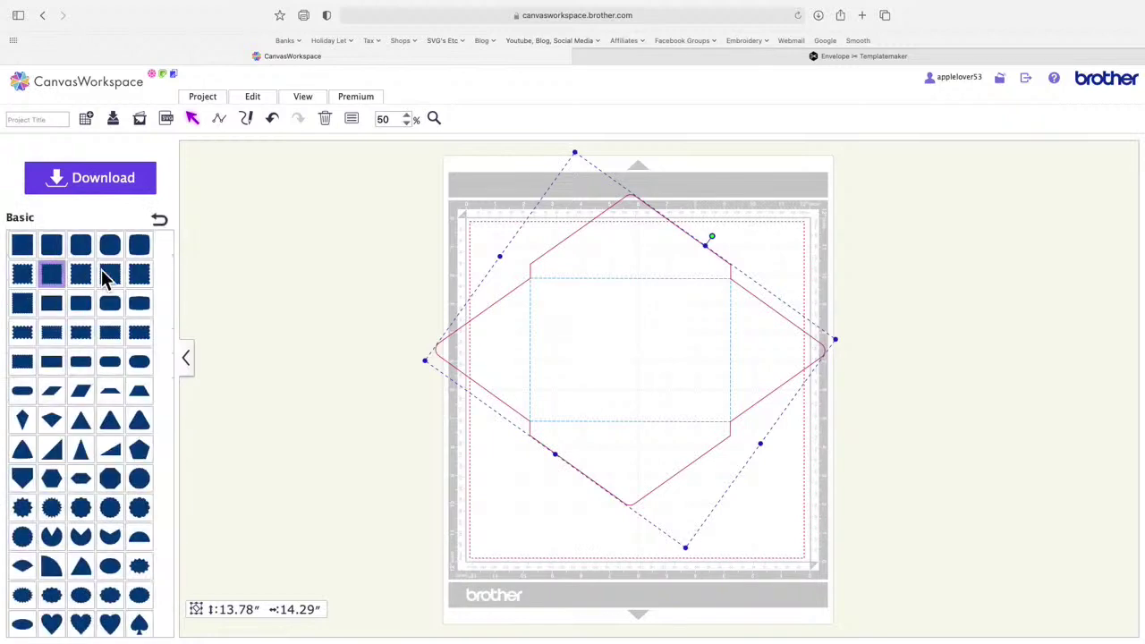
click(80, 361)
drag(546, 259, 389, 340)
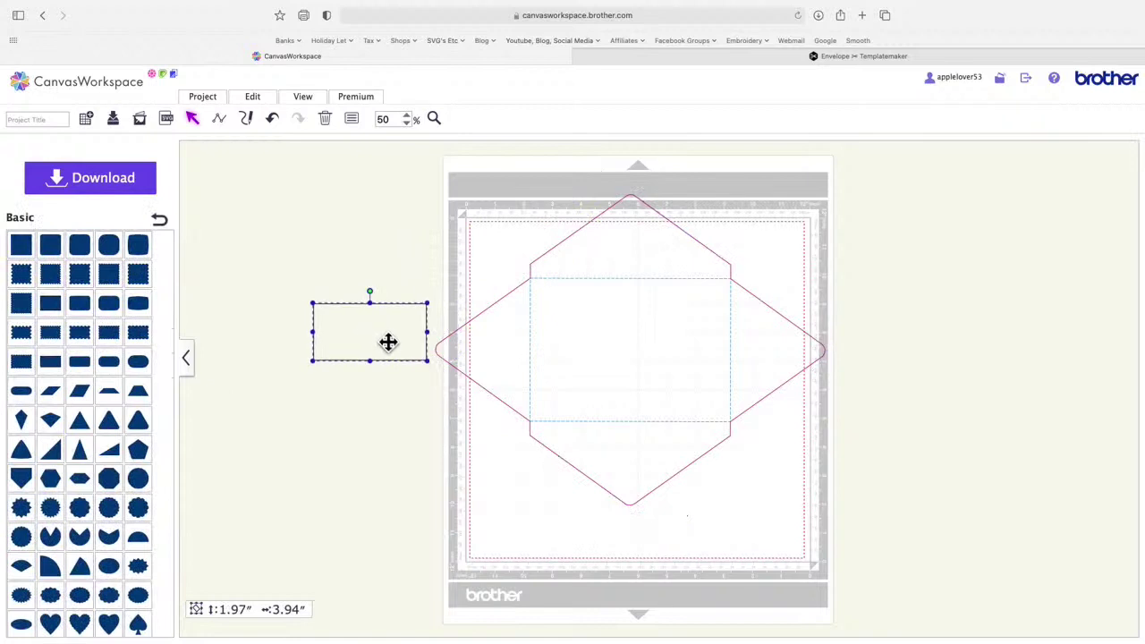
Step: Turn off Maintain aspect ratio for the rectangle and set its height to 5 inches and width to 7 inches
click(268, 105)
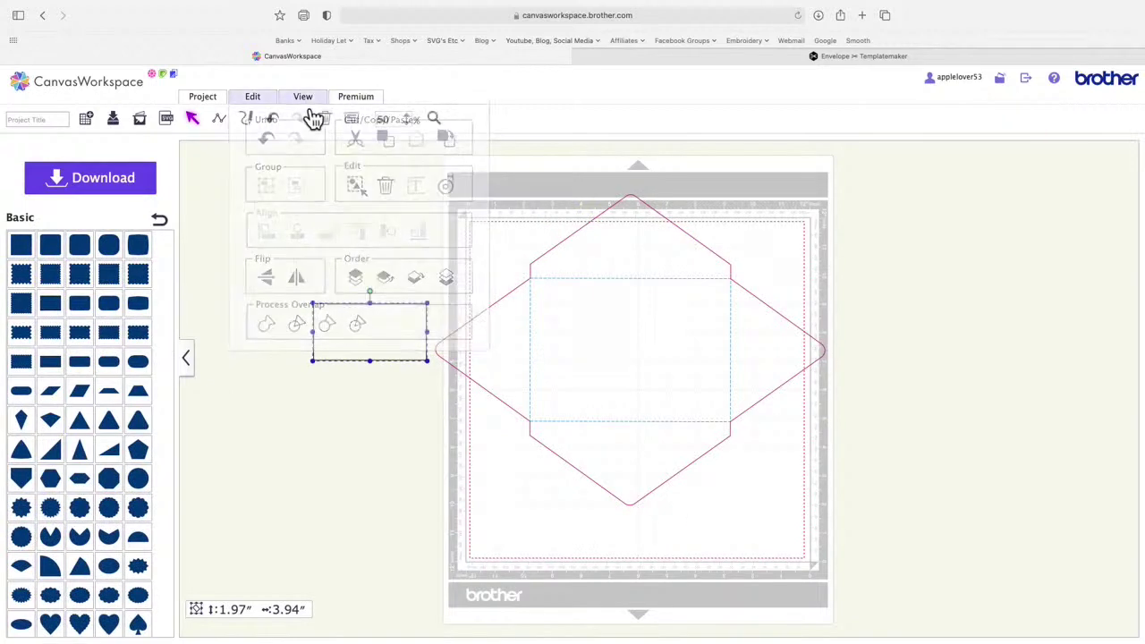
click(356, 122)
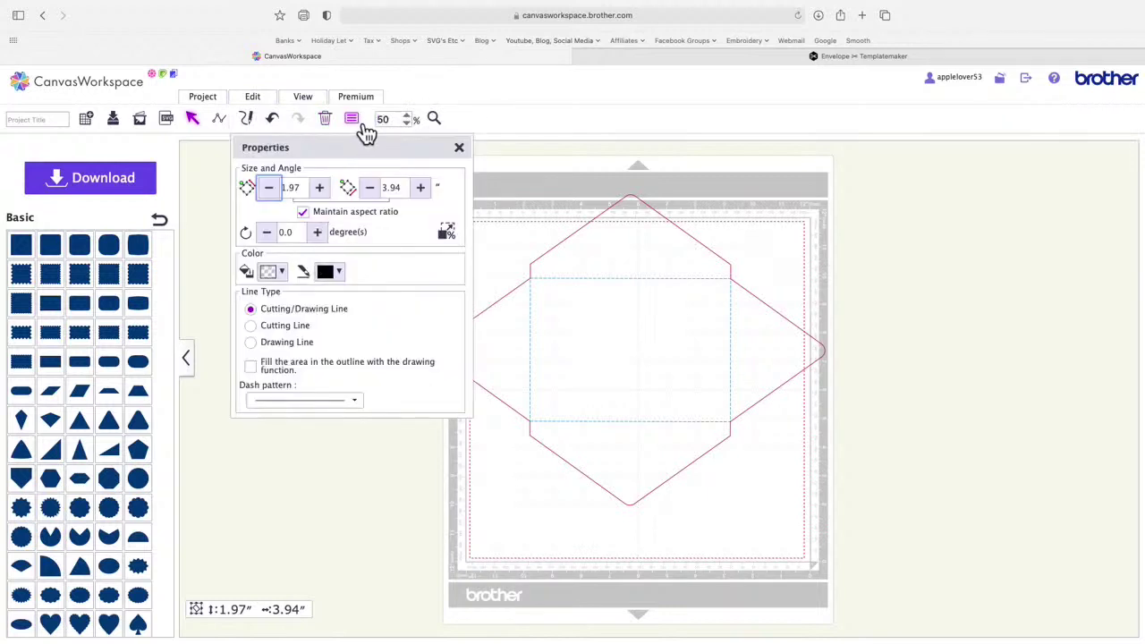
click(305, 212)
drag(307, 190, 276, 191)
text(5)
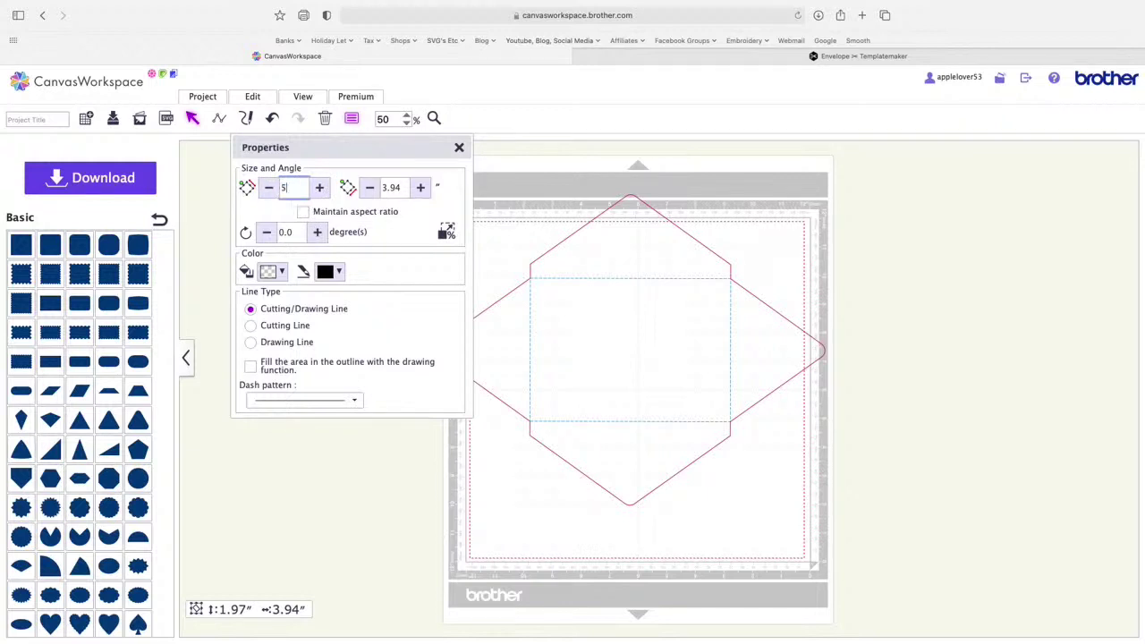
key(Return)
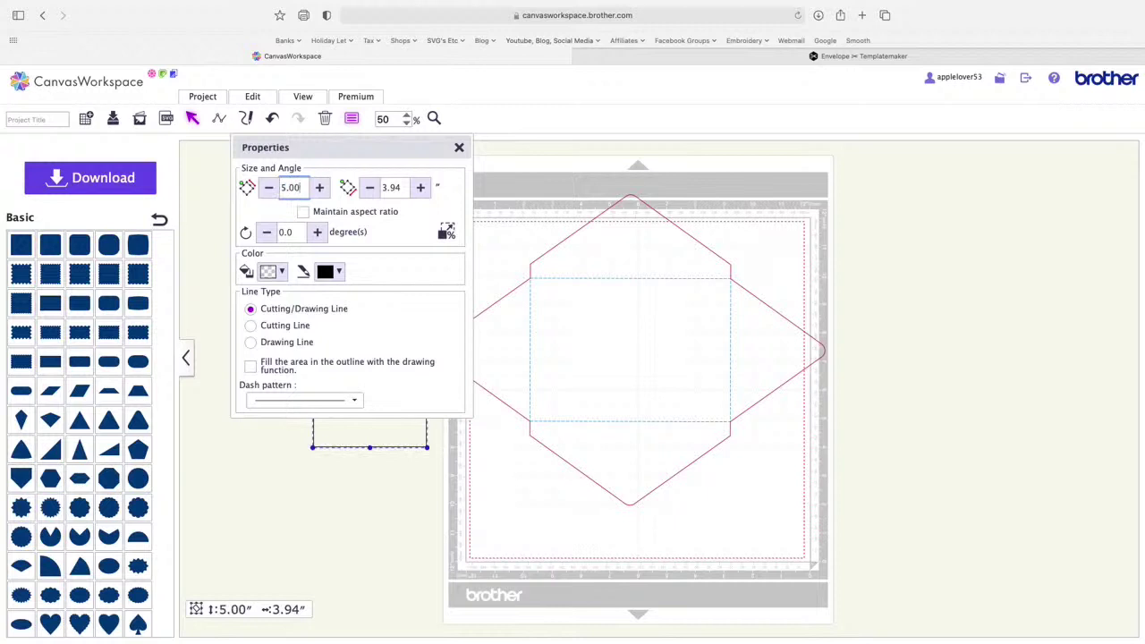
drag(413, 187, 380, 204)
text(7)
key(Return)
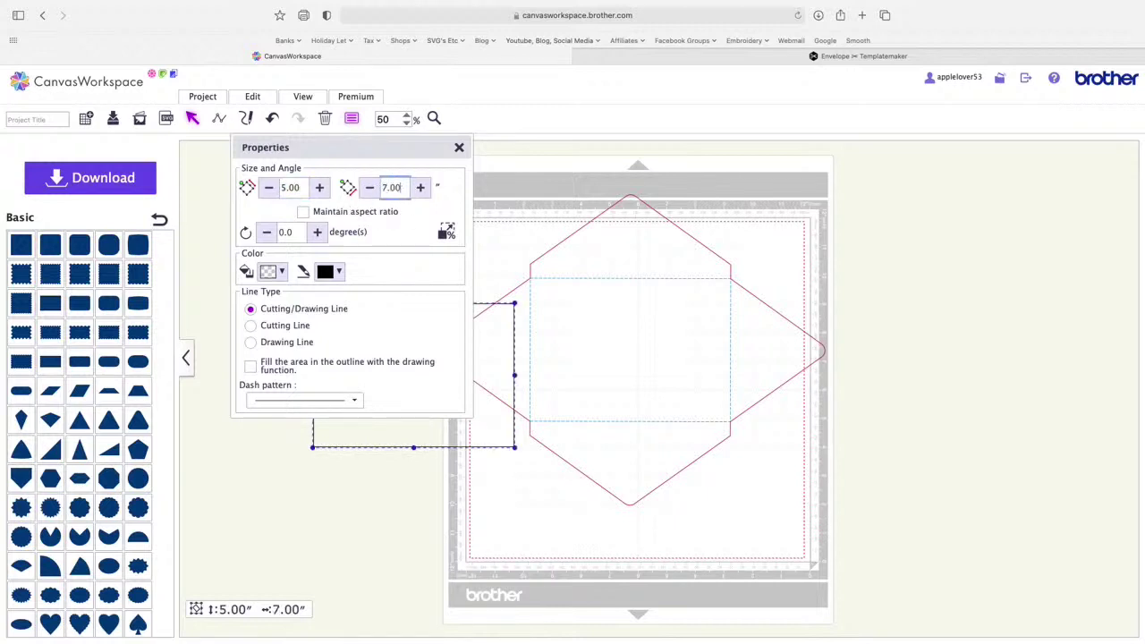
click(459, 148)
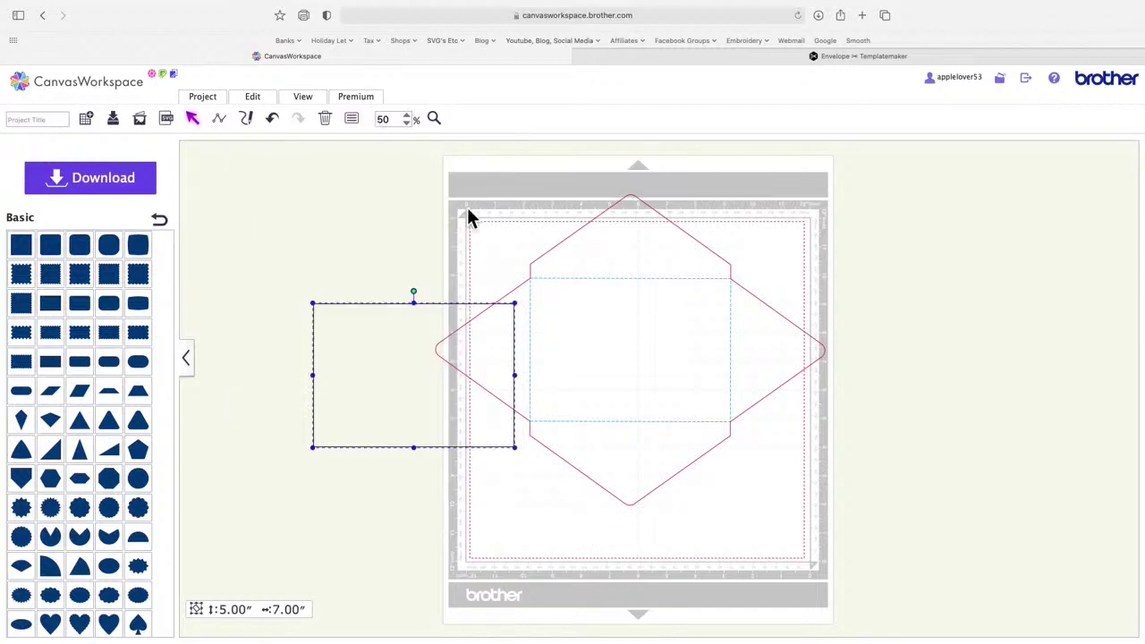
Step: Compare the card rectangle with the envelope's fold area by laying it on top, and move it off to the side
drag(430, 370, 647, 346)
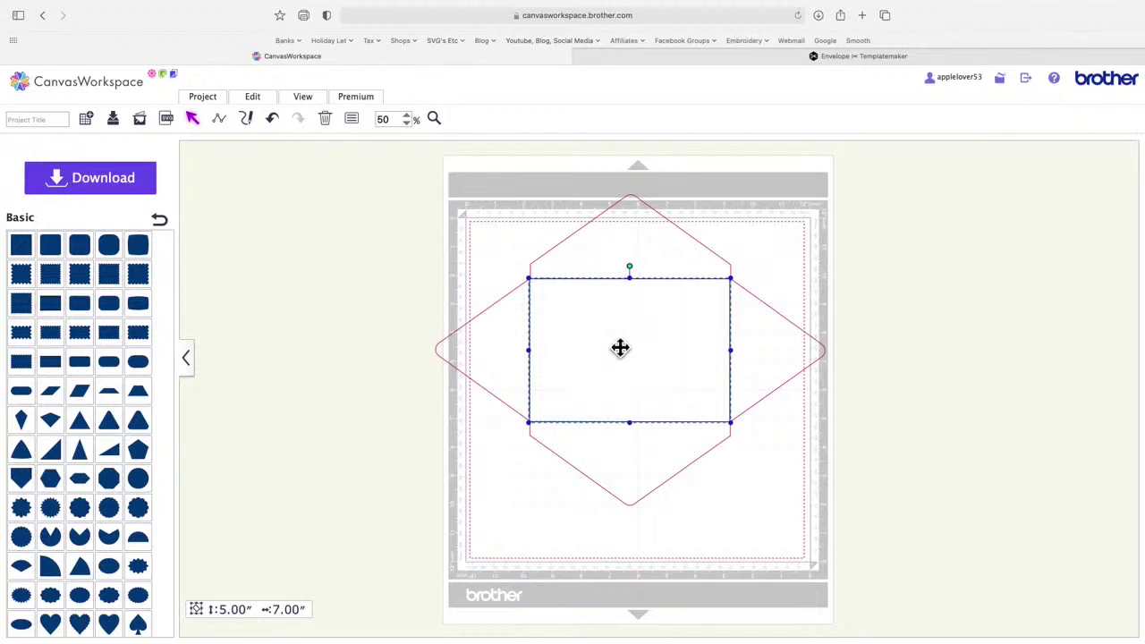
drag(619, 348, 838, 355)
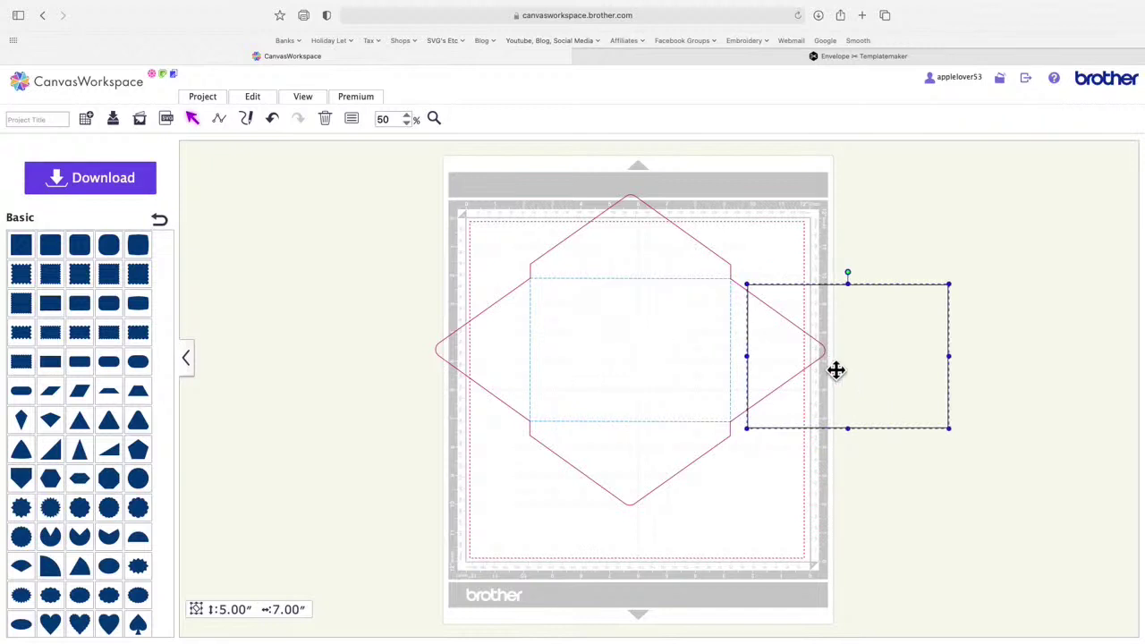
Step: Delete the 7 x 5 inch envelope from the mat and keep the card rectangle
key(ctrl+z)
drag(467, 215, 793, 506)
click(272, 119)
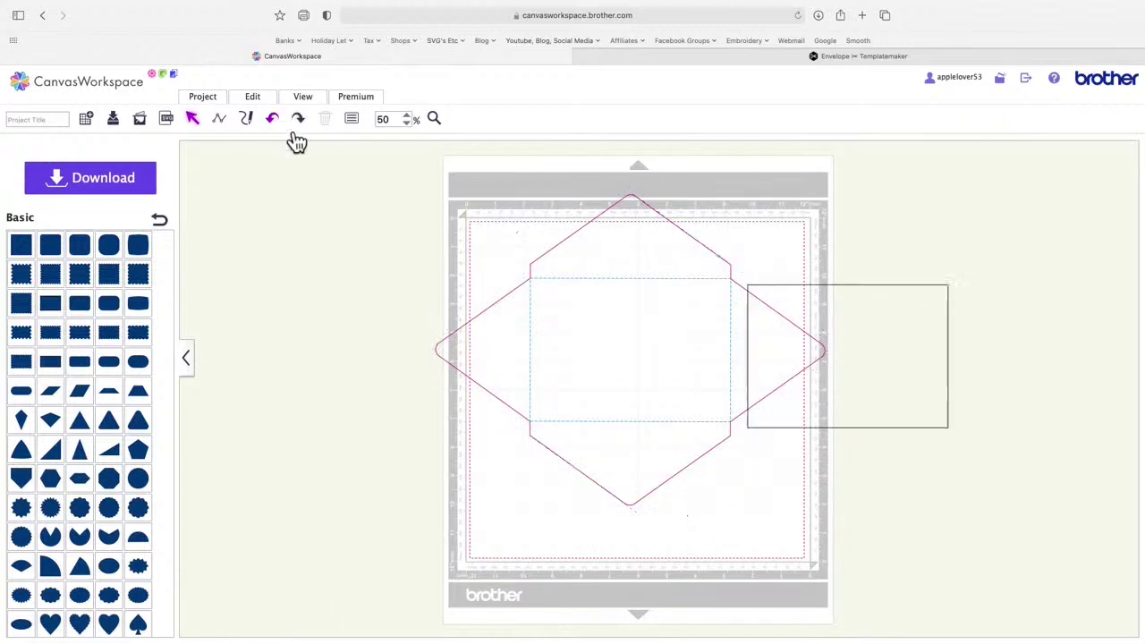
click(609, 295)
key(Delete)
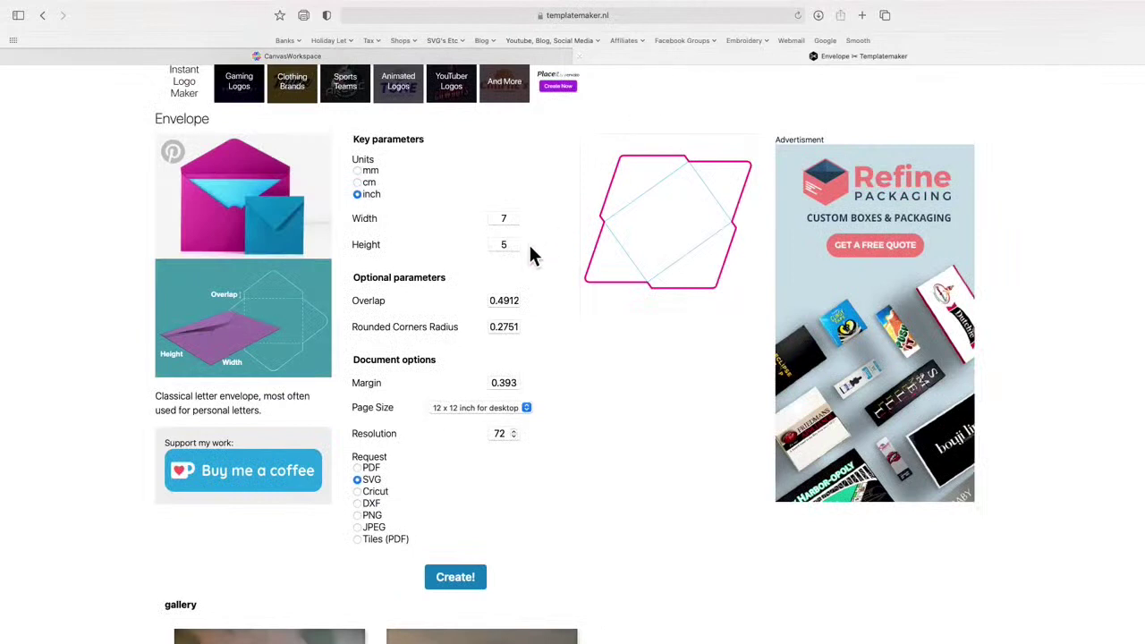
Step: Switch to the templatemaker.nl envelope page and create the template with width 7.25 and height 52.5
click(516, 224)
text(.25)
click(520, 247)
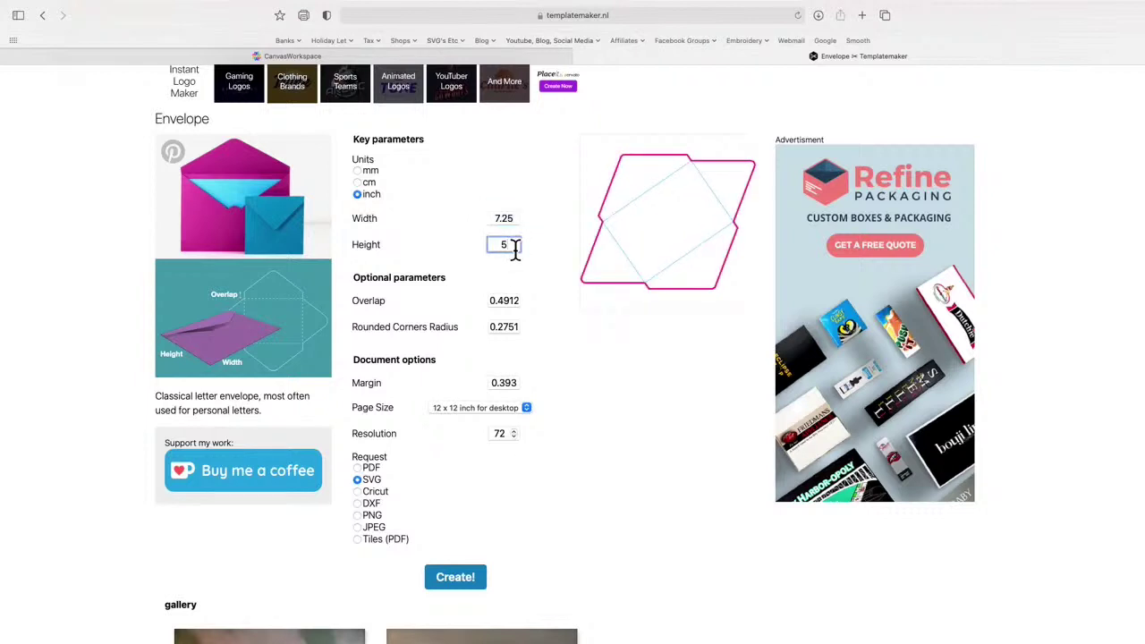
text(2.5)
click(468, 579)
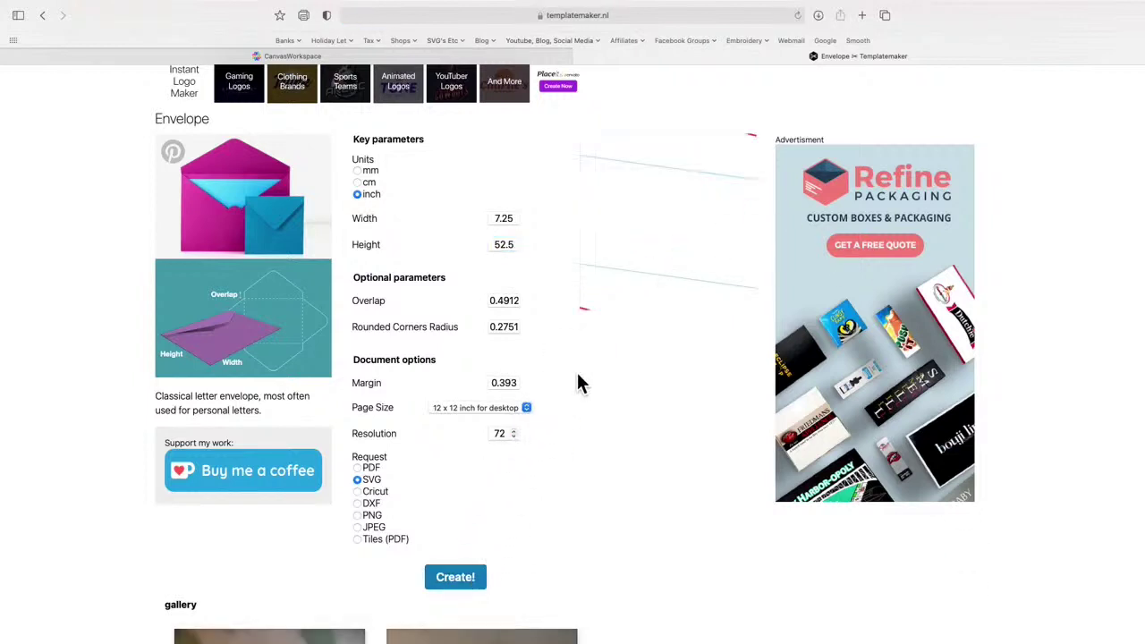
click(553, 57)
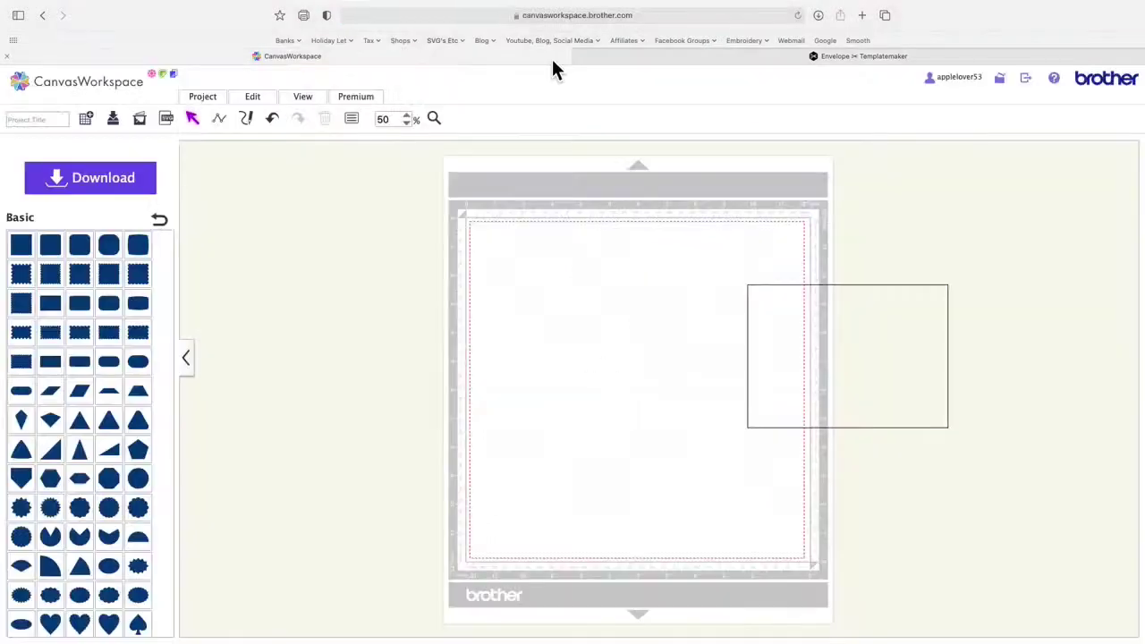
click(170, 119)
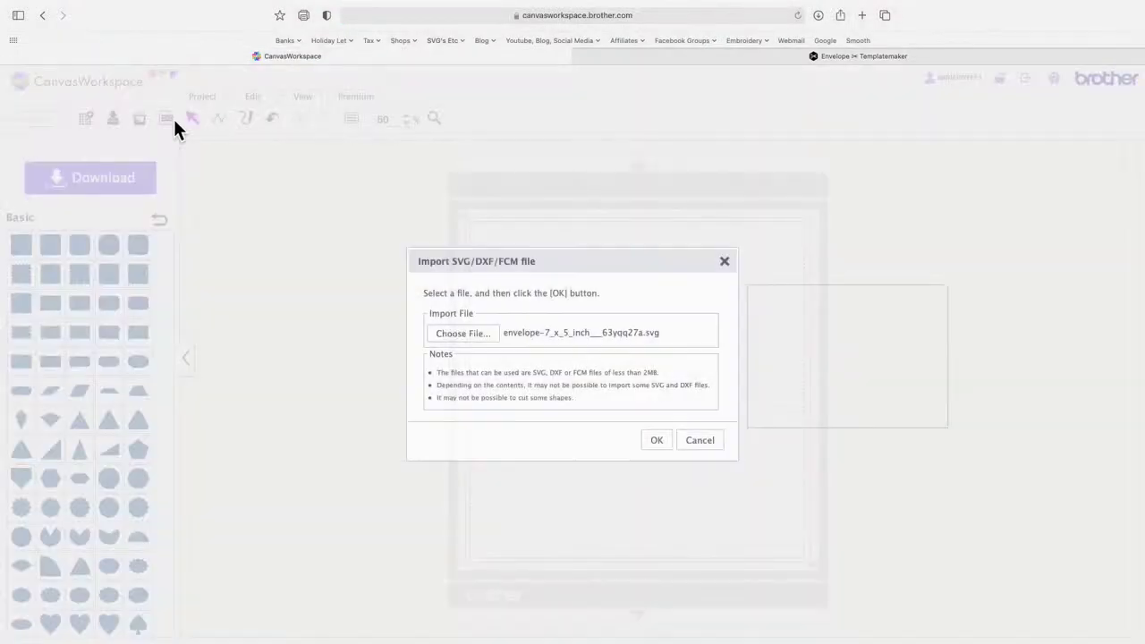
click(483, 341)
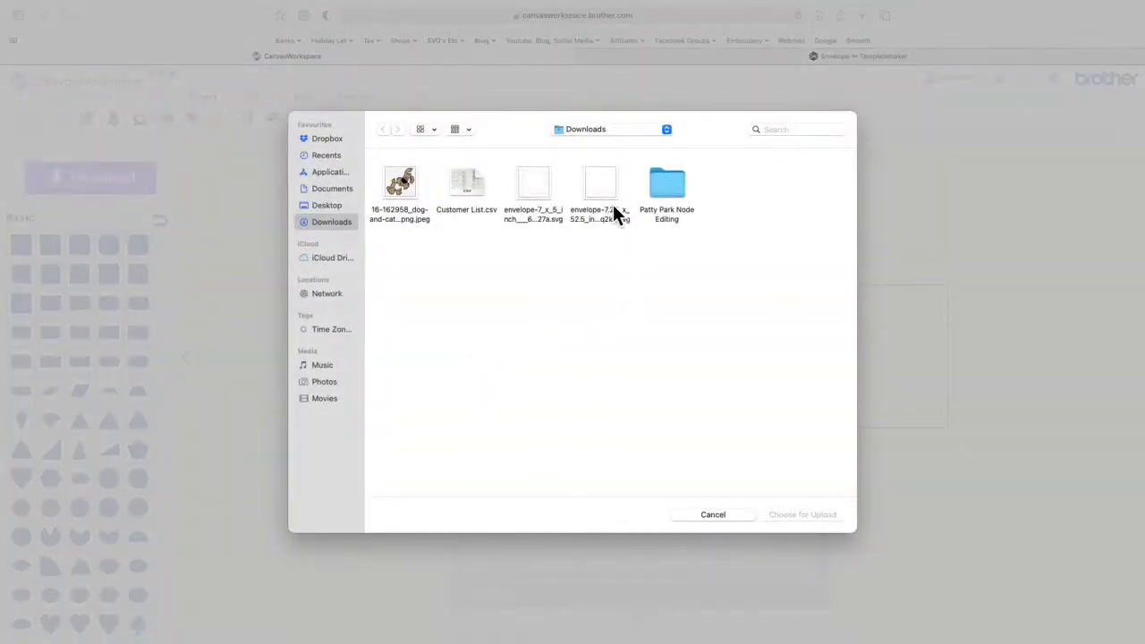
click(621, 213)
click(805, 514)
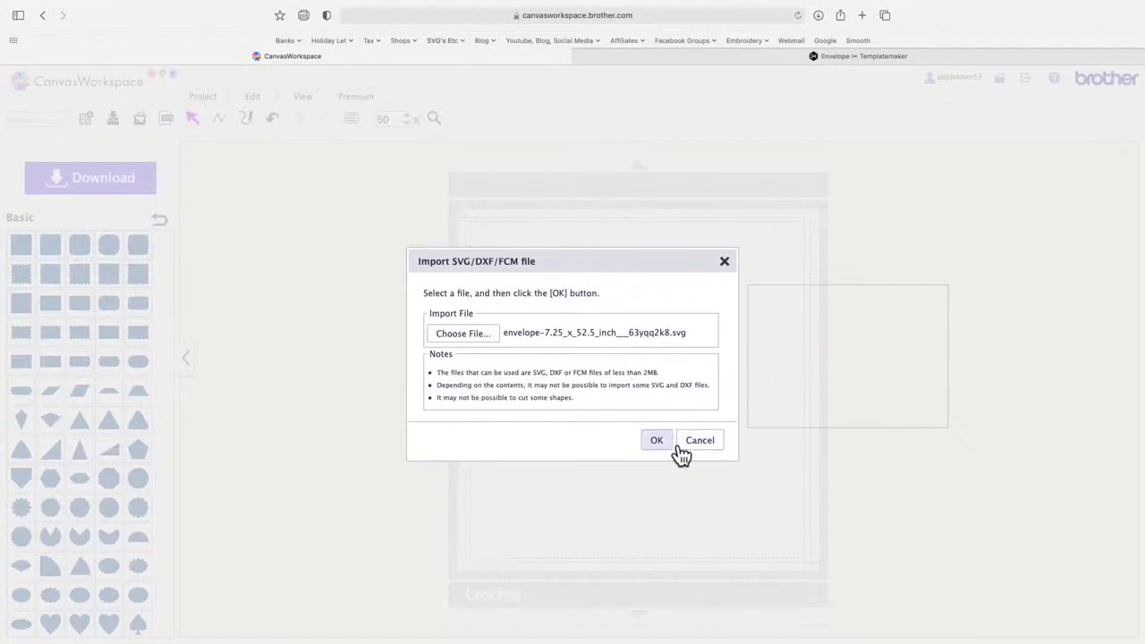
click(737, 270)
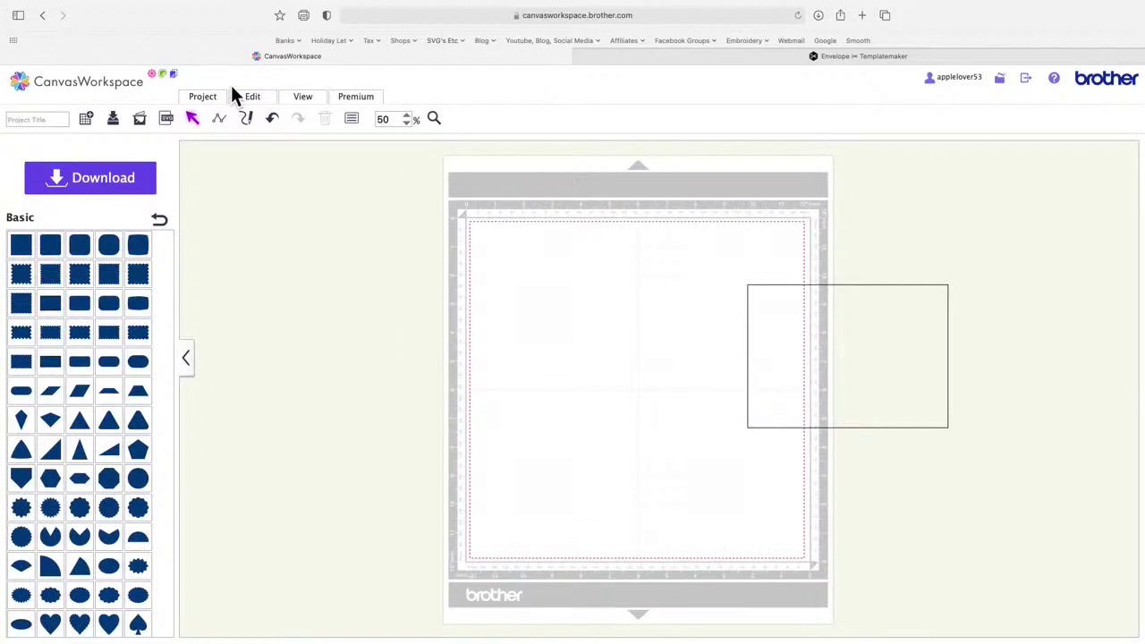
Step: Return to the templatemaker.nl envelope page, set the height to 5.25 and create the template
click(604, 57)
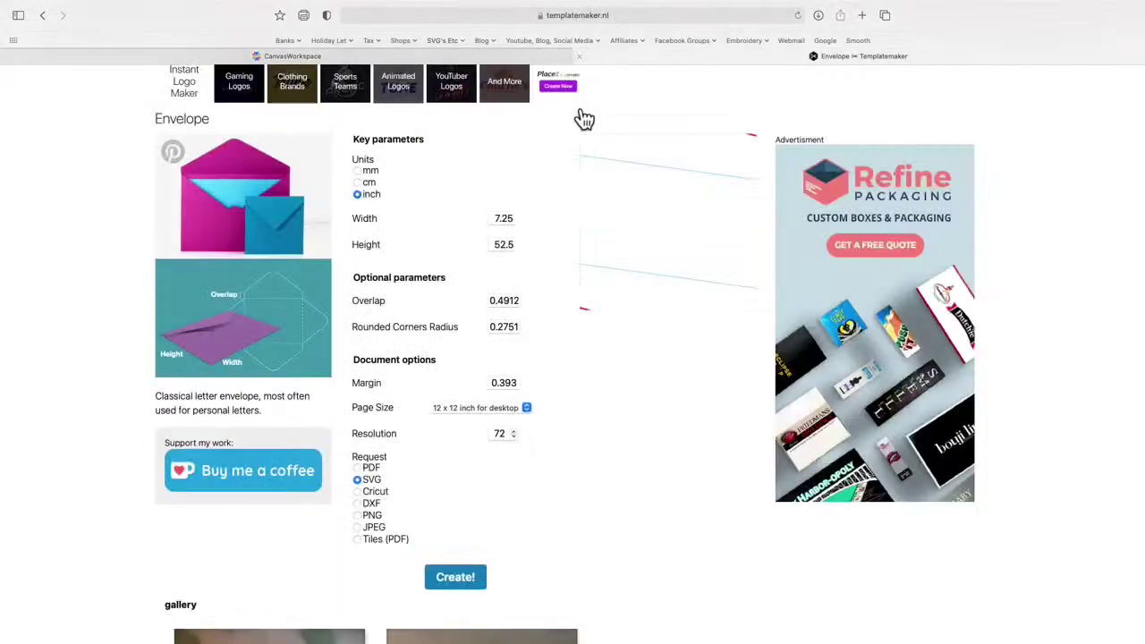
click(518, 251)
key(BackSpace)
key(BackSpace)
key(BackSpace)
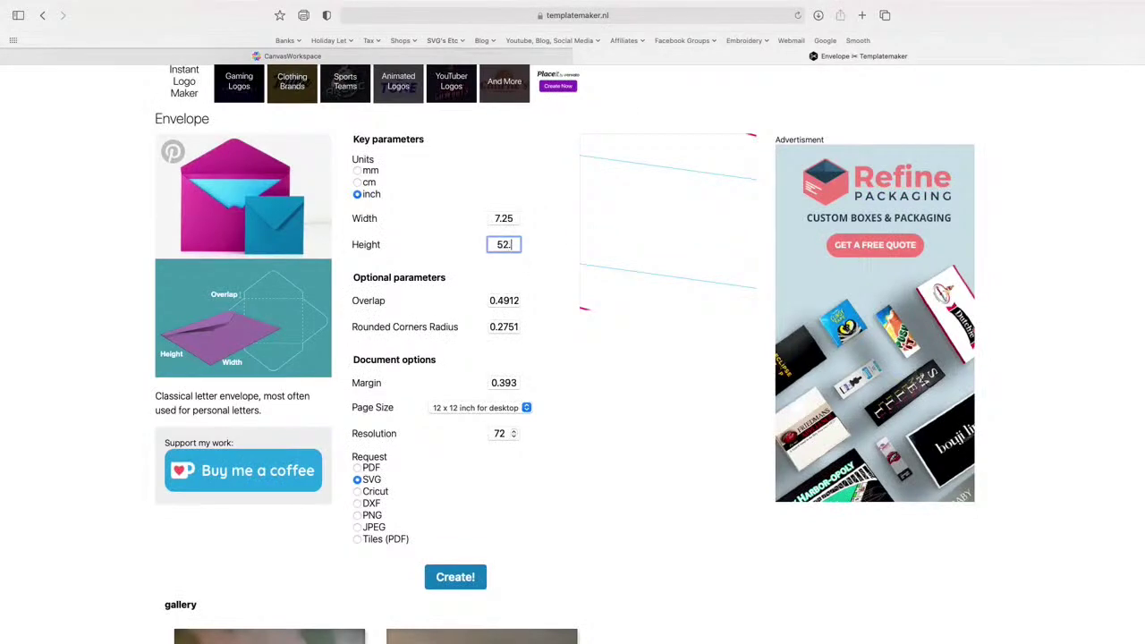
text(.25)
click(458, 578)
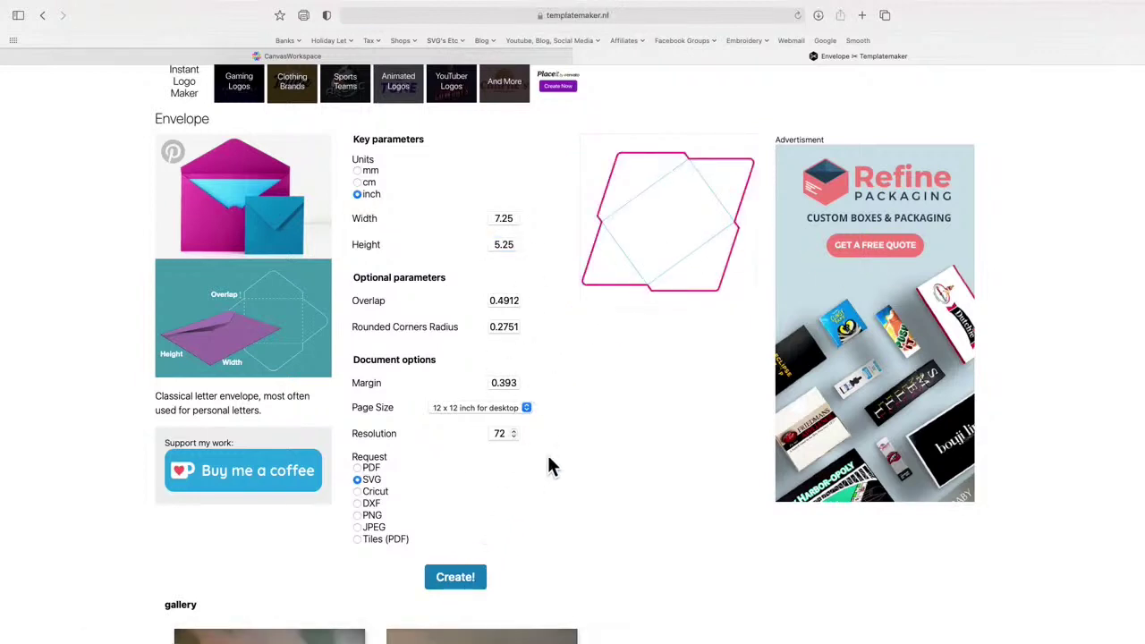
Step: Switch to CanvasWorkspace, import the 7.25 x 5.25 inch envelope SVG and move the card rectangle clear of the mat
click(524, 56)
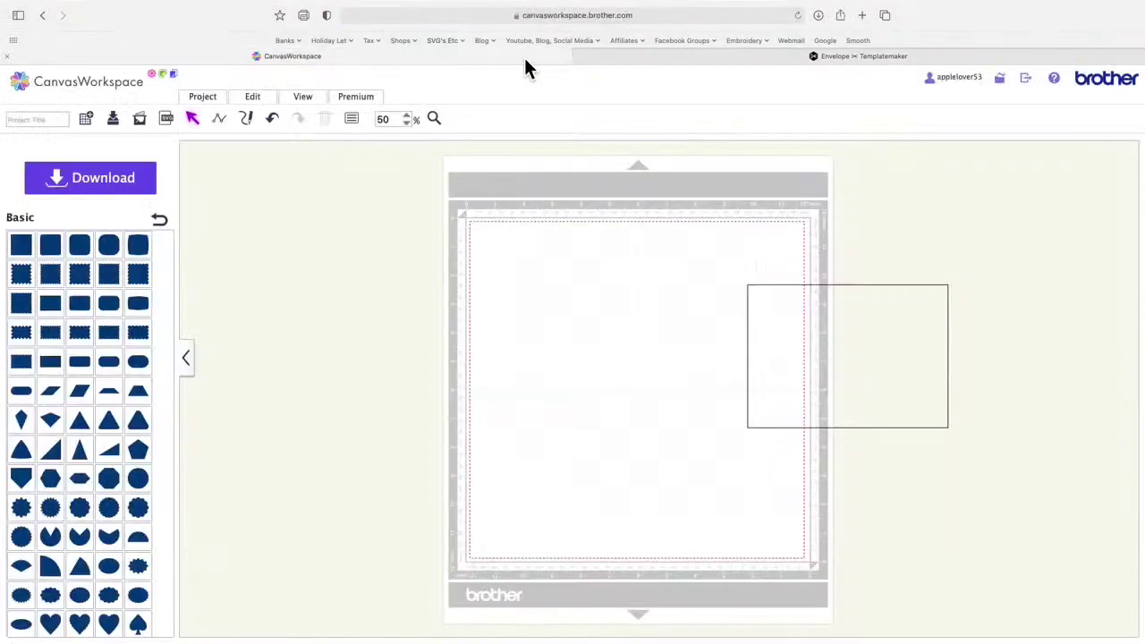
click(168, 120)
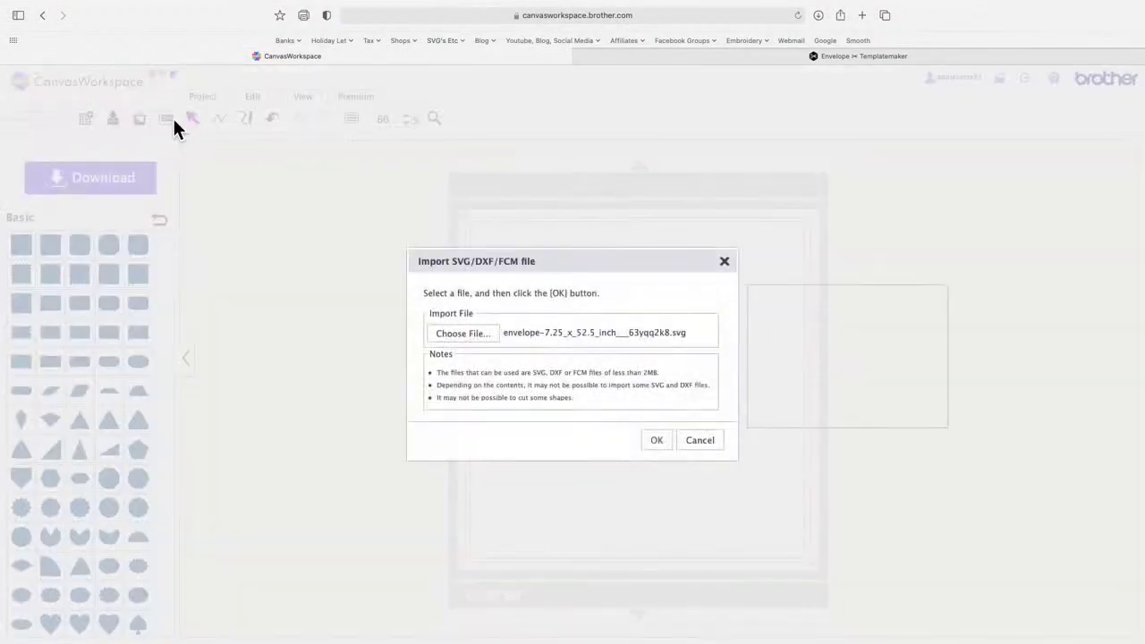
click(462, 334)
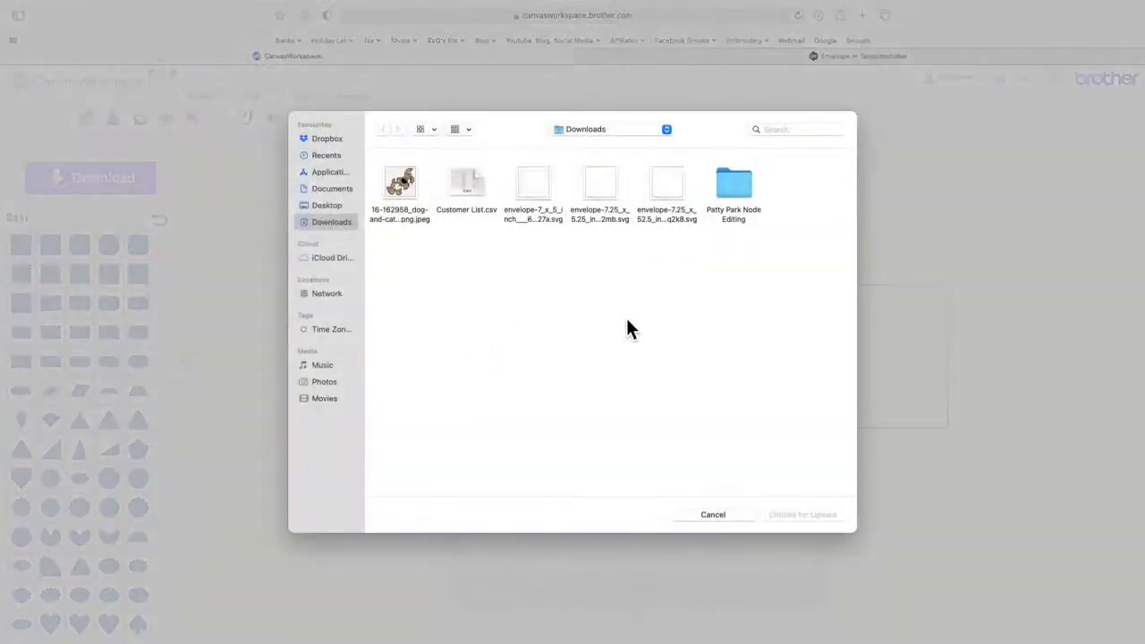
click(606, 197)
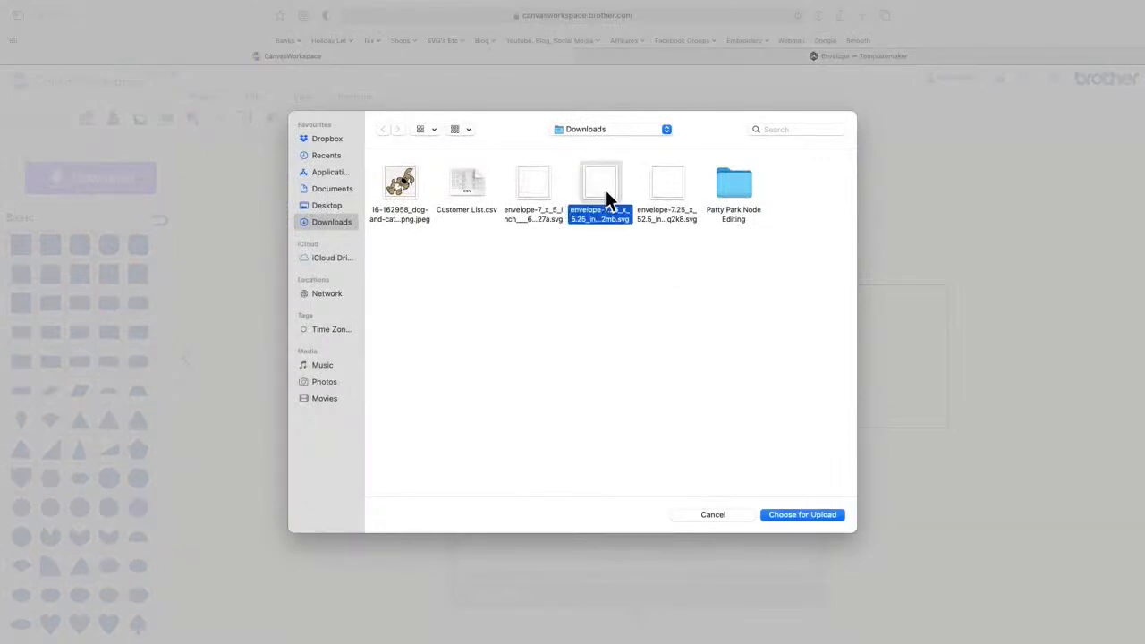
click(825, 516)
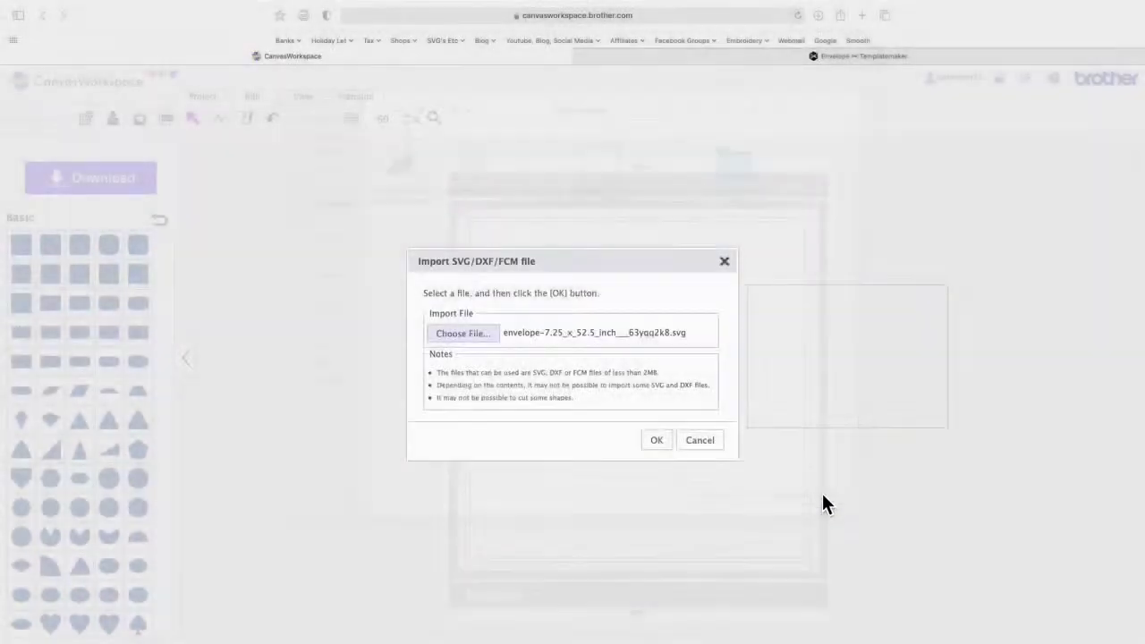
click(656, 441)
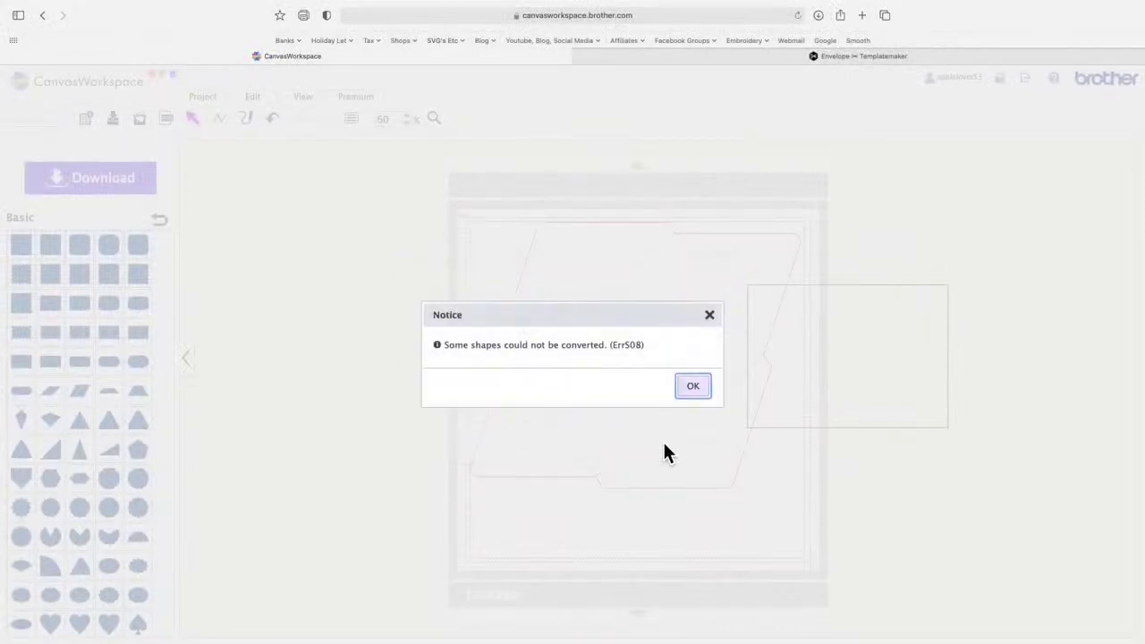
click(696, 394)
drag(835, 345, 951, 353)
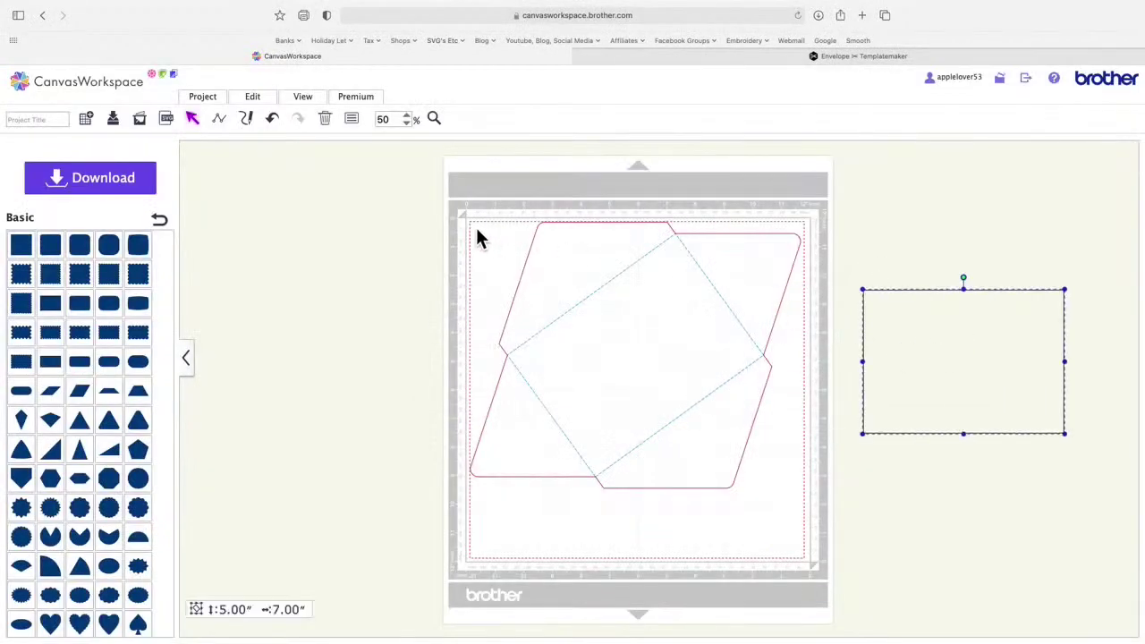
Step: Group all parts of the imported 7.25 x 5.25 inch envelope and rotate the group until its fold-line rectangle sits level
drag(434, 218, 721, 424)
right_click(654, 338)
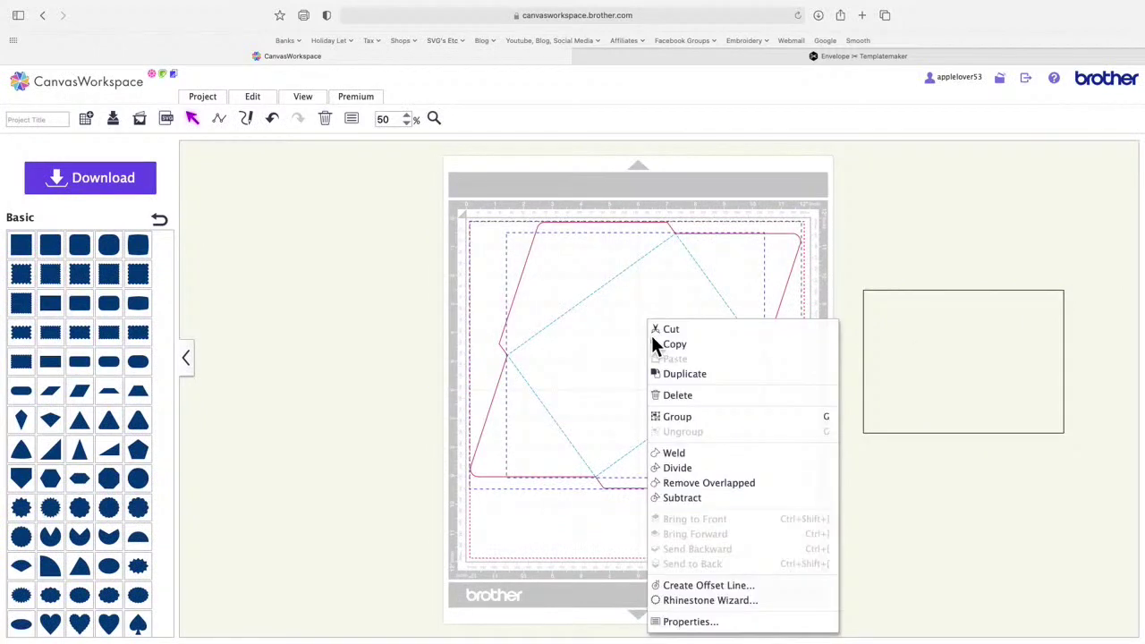
click(703, 418)
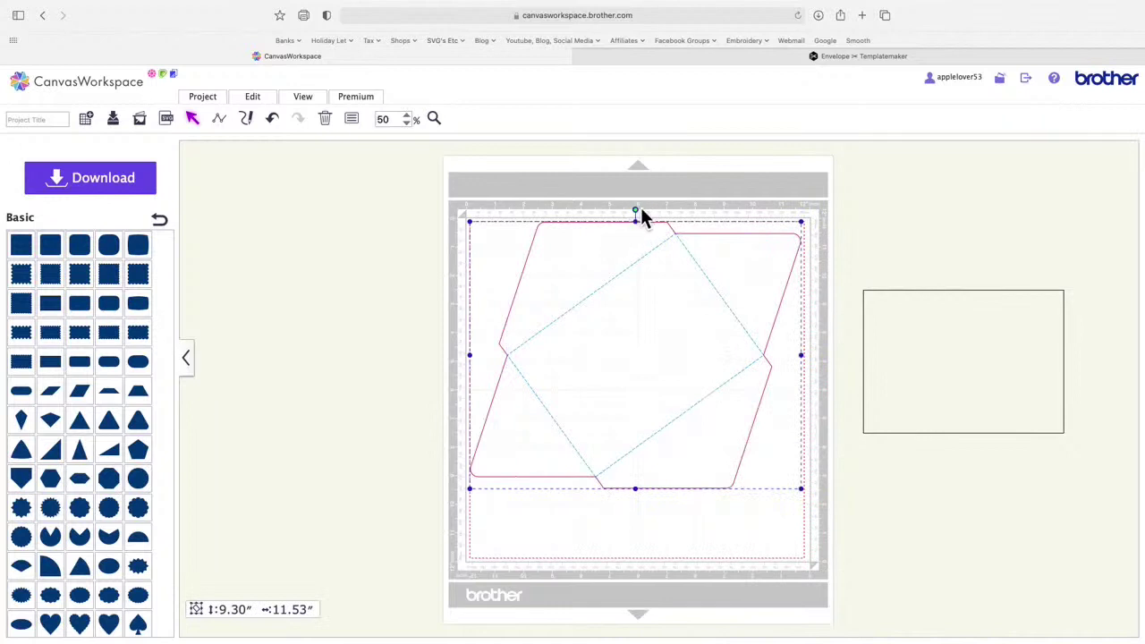
drag(643, 218, 705, 279)
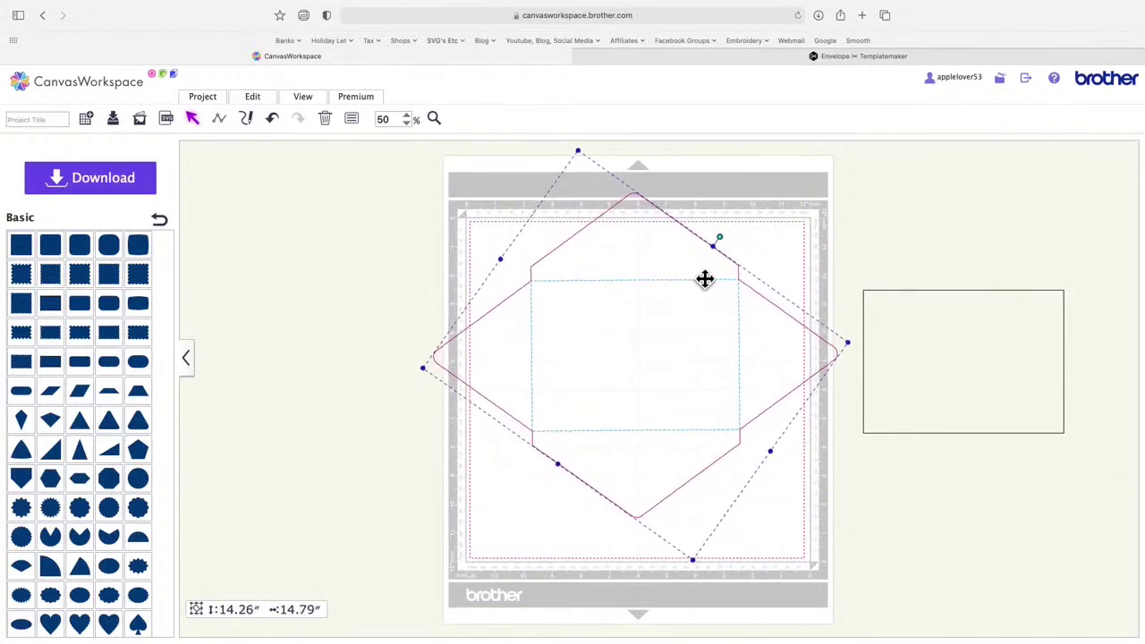
Step: Move the 7 x 5 inch card rectangle inside the envelope's fold lines to check the fit
click(956, 376)
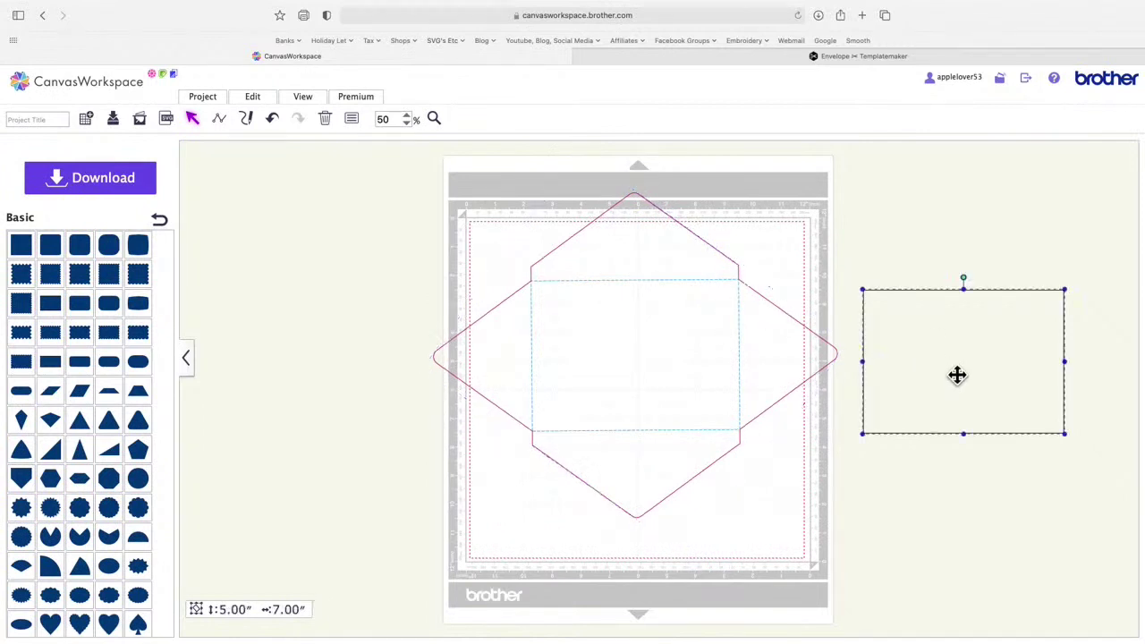
drag(981, 358, 654, 351)
click(829, 279)
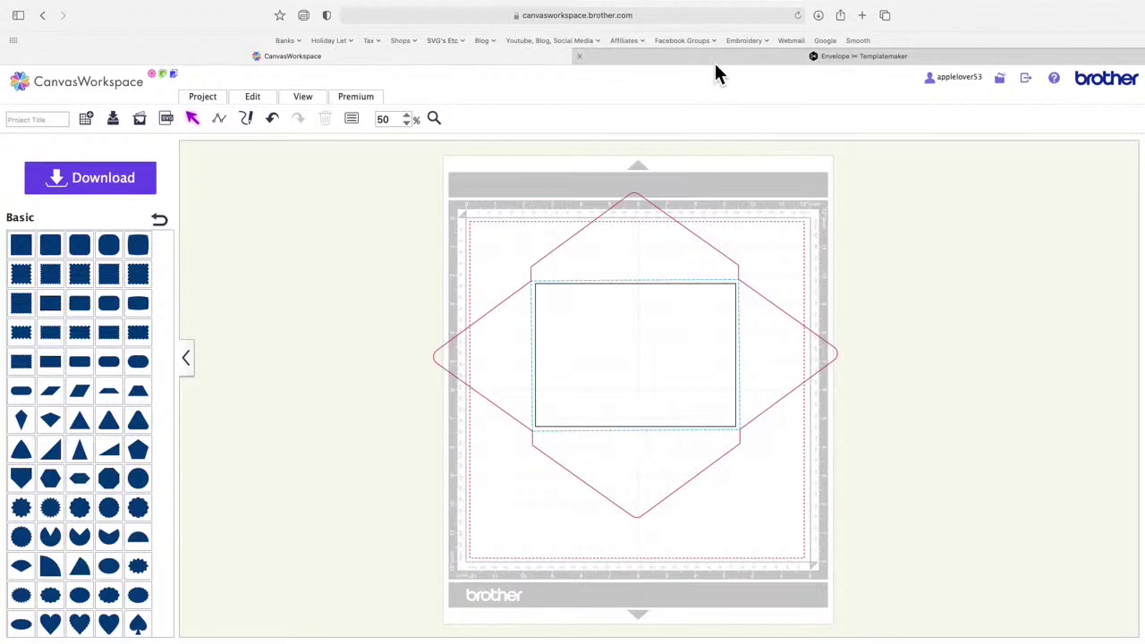
Step: Switch to the templatemaker.nl envelope page, examine the size parameters and return to CanvasWorkspace
mouse_move(715, 65)
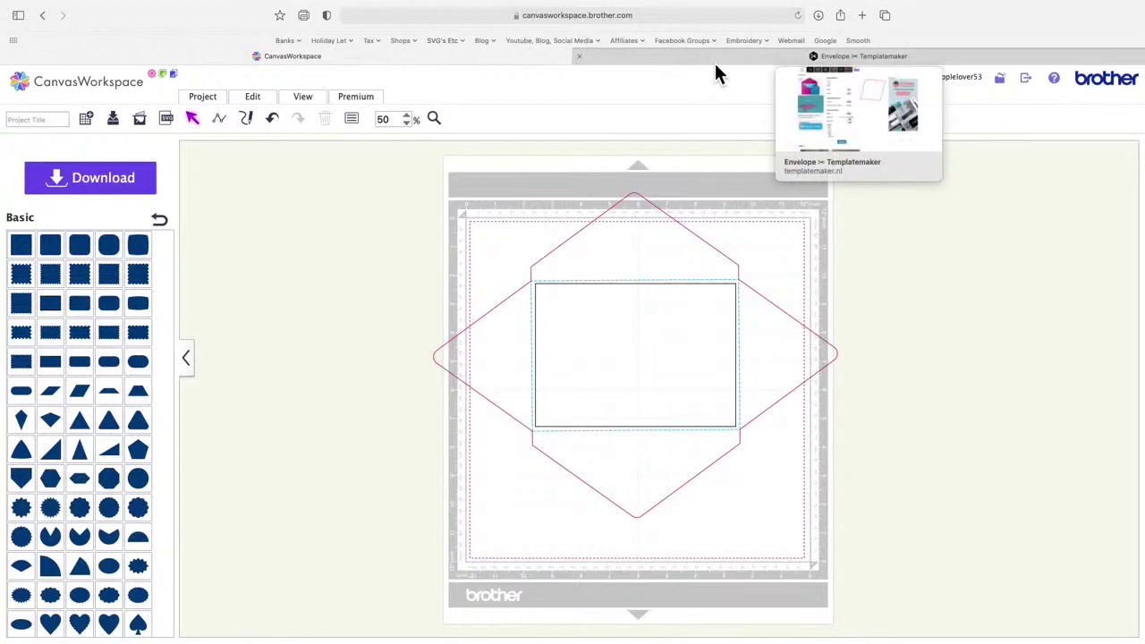
click(692, 361)
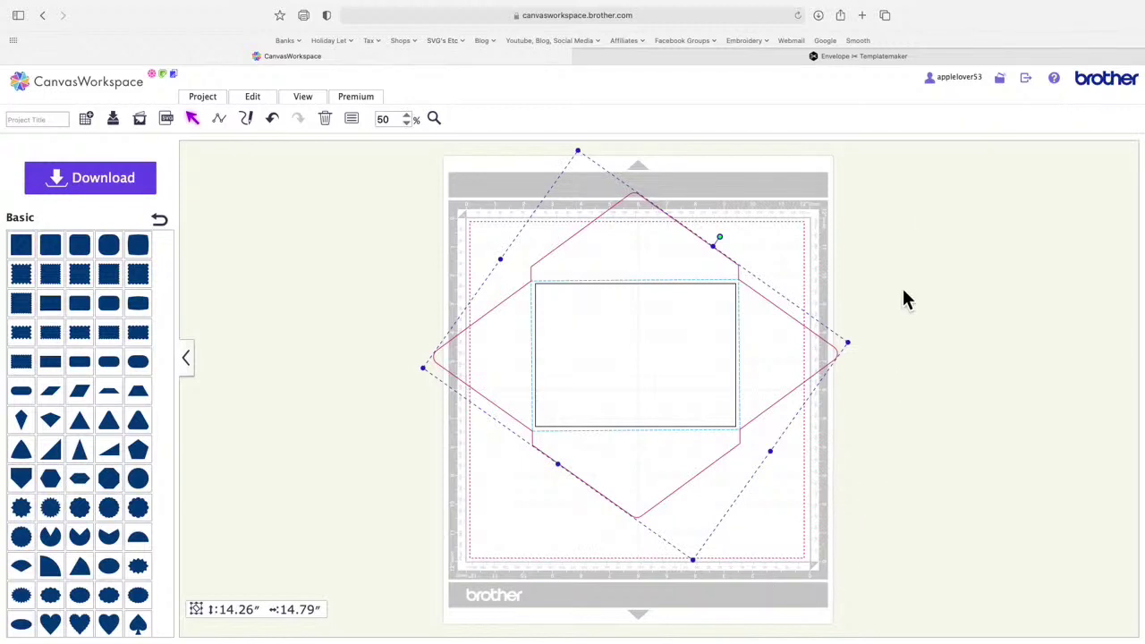
click(793, 56)
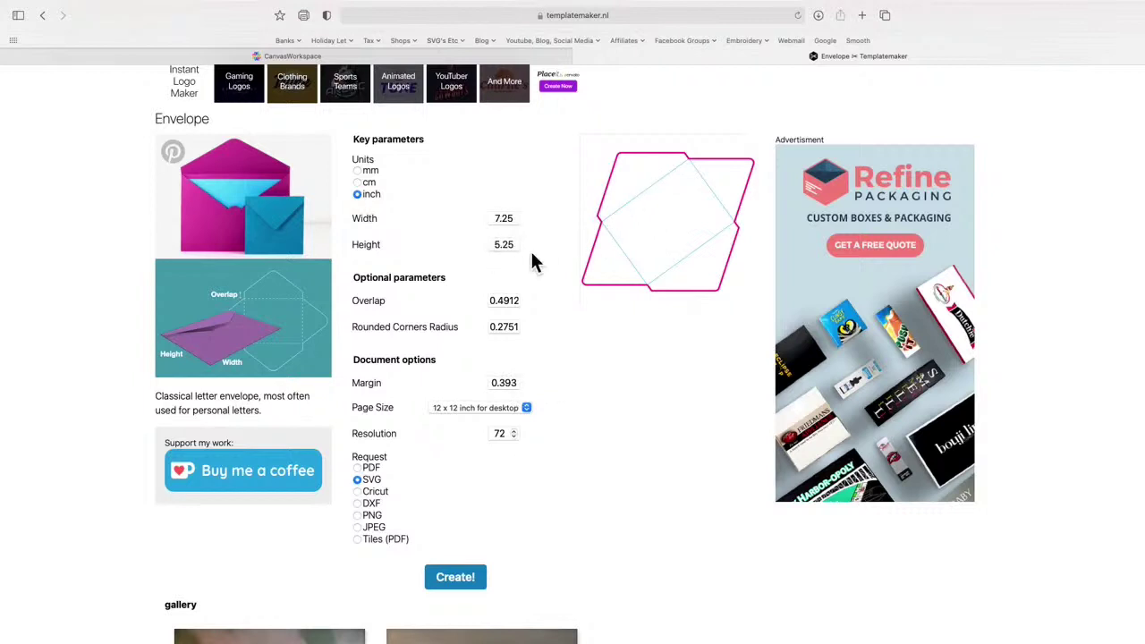
click(535, 57)
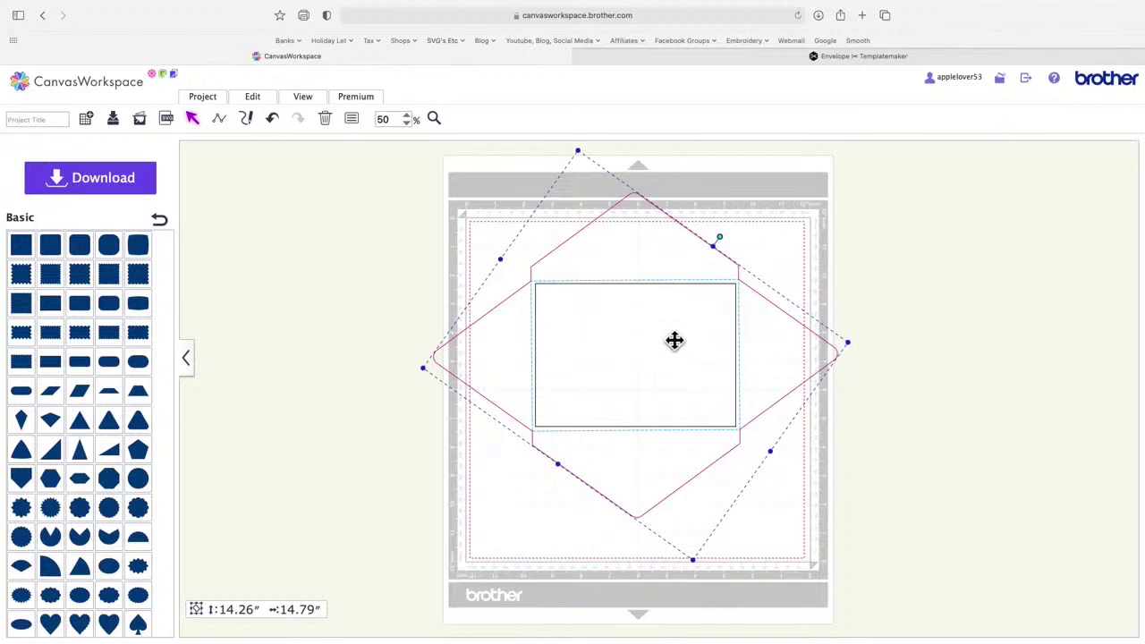
Step: Clear the mat by moving the grouped envelope off to one side and the card rectangle off to the other
click(954, 317)
click(686, 333)
drag(686, 334, 299, 299)
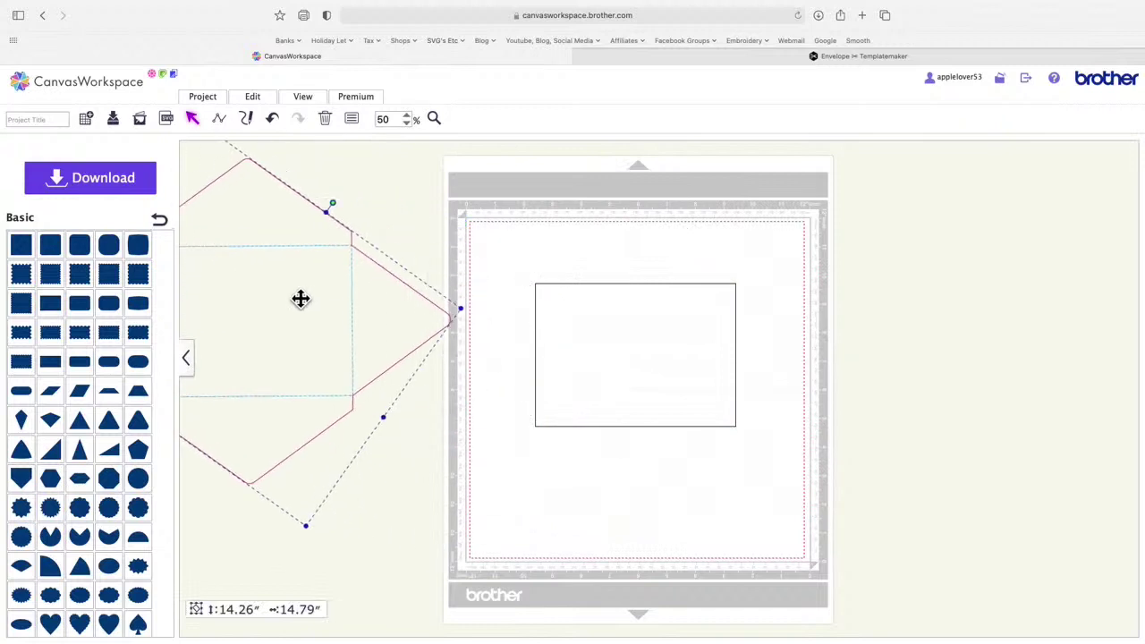
drag(614, 332, 991, 323)
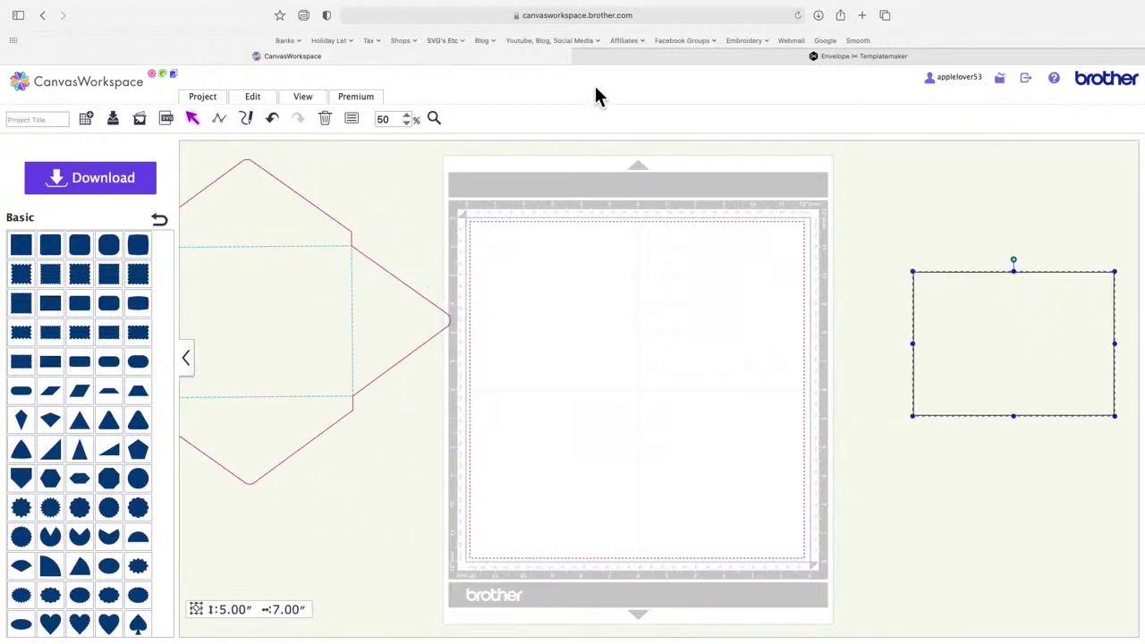
Step: Switch to the templatemaker.nl envelope page, set width 7, height 5 and margin 0.25, and create the template
click(660, 57)
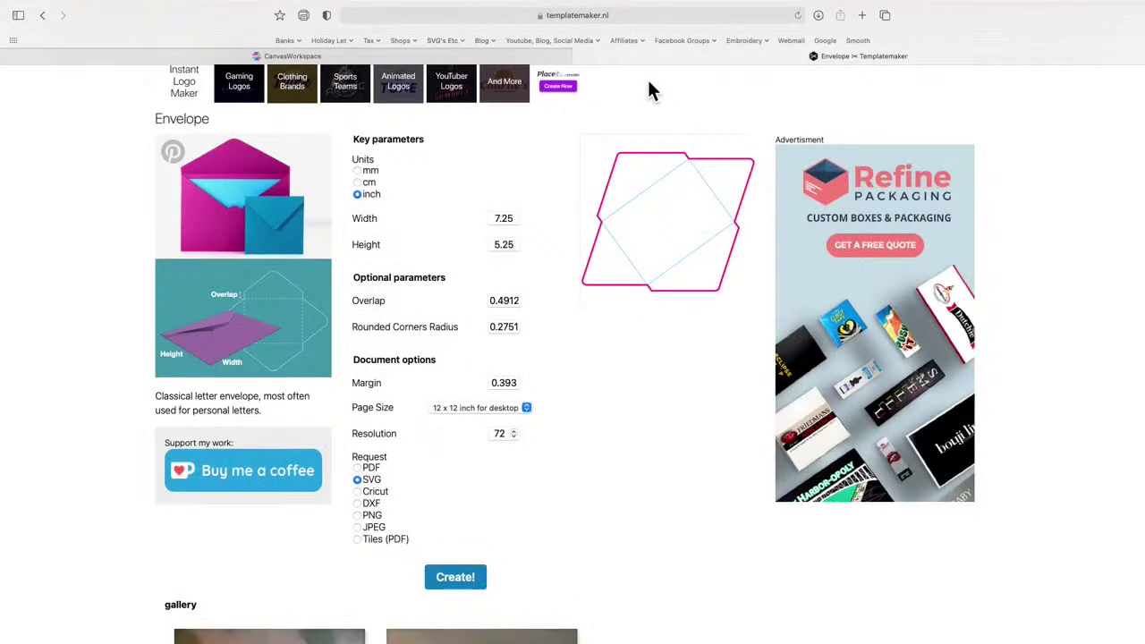
drag(520, 223, 476, 224)
text(7)
click(518, 249)
drag(519, 254, 465, 250)
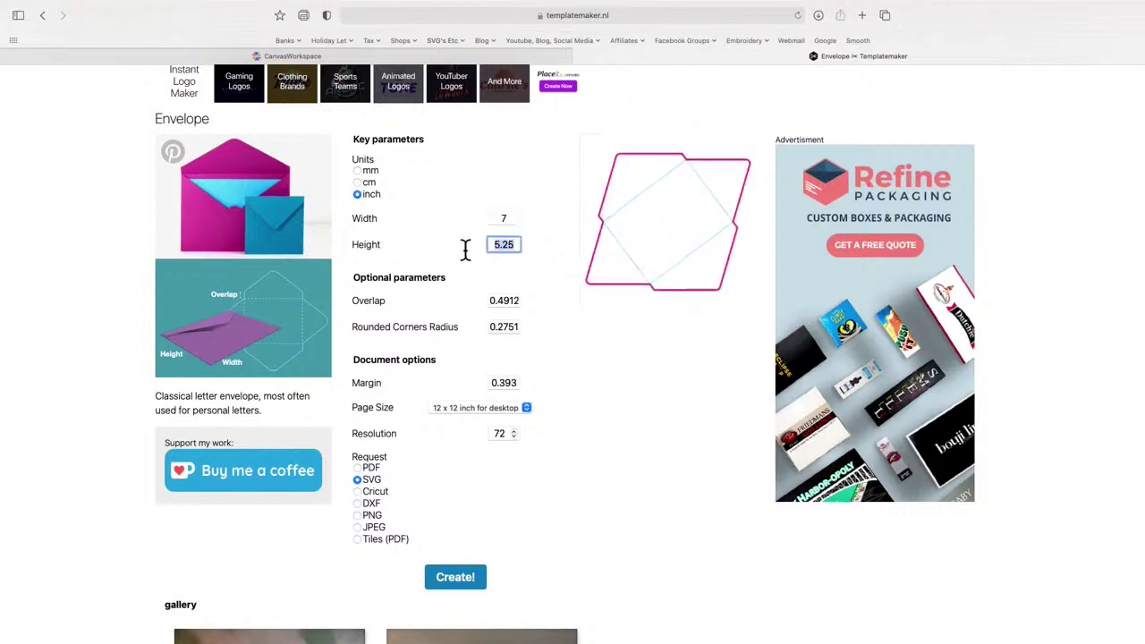
text(5)
click(492, 385)
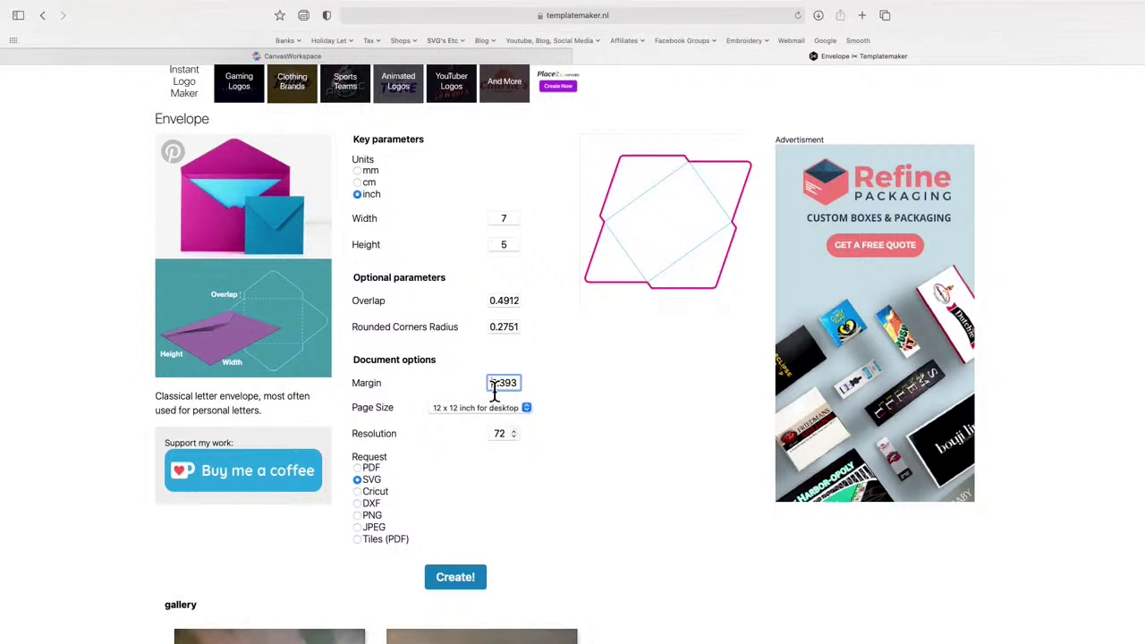
drag(493, 389, 539, 391)
text(0.25)
click(465, 578)
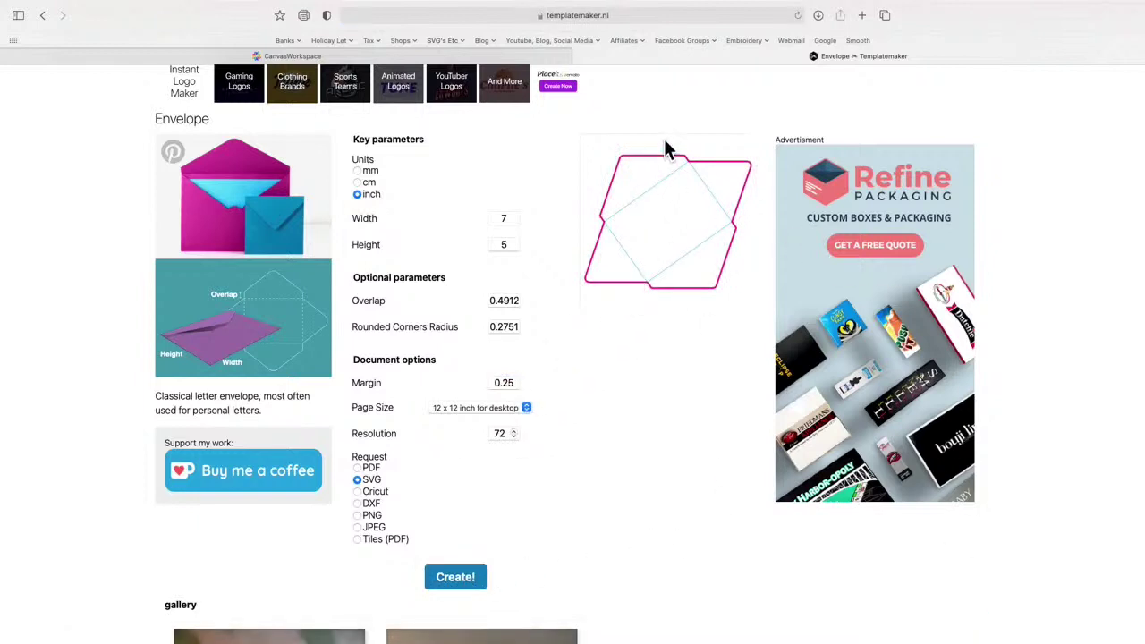
click(543, 59)
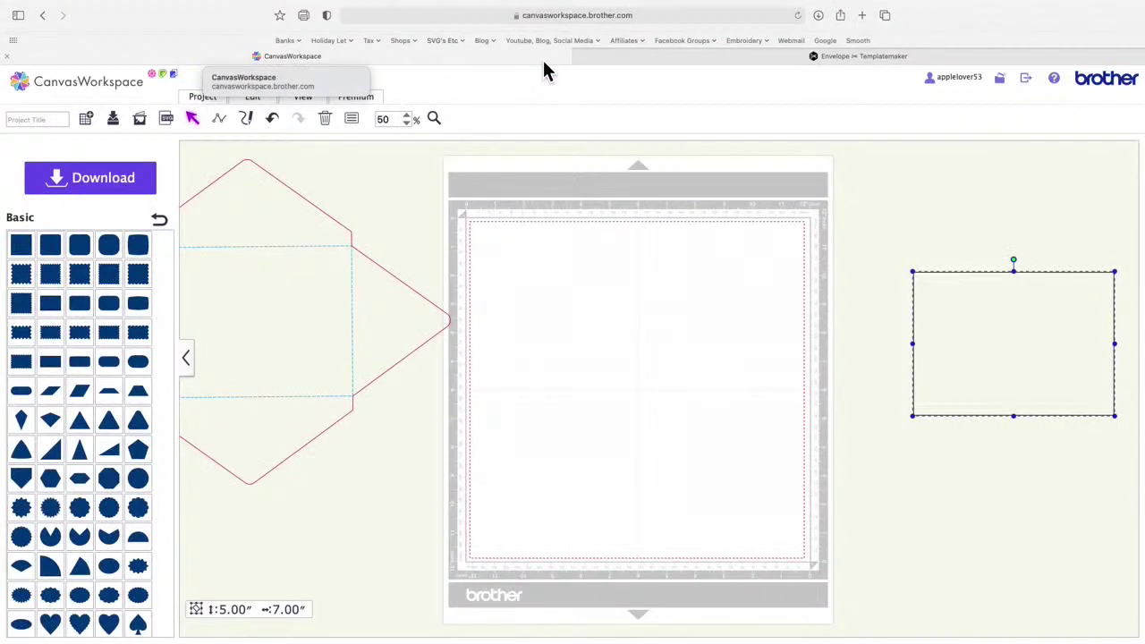
click(169, 120)
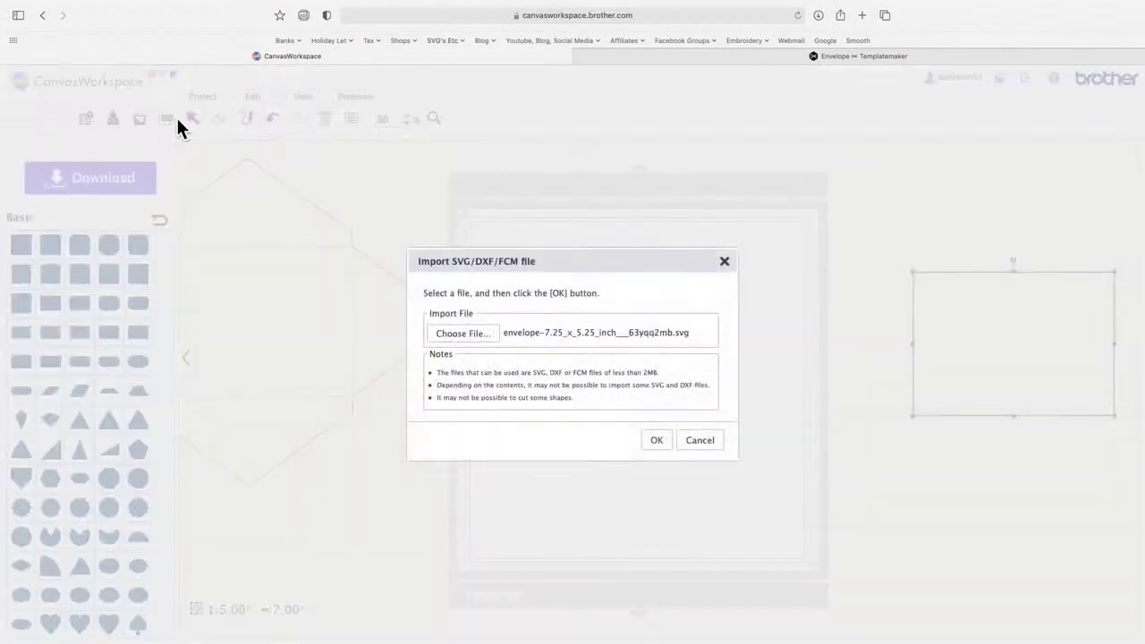
click(485, 335)
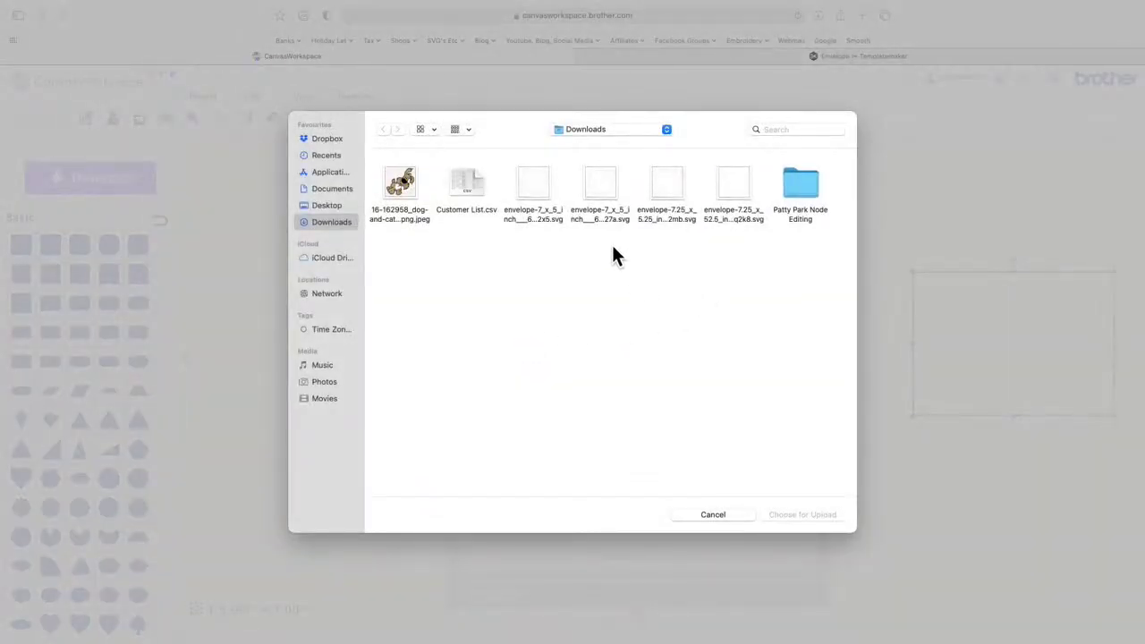
drag(514, 162, 731, 191)
click(728, 184)
right_click(730, 184)
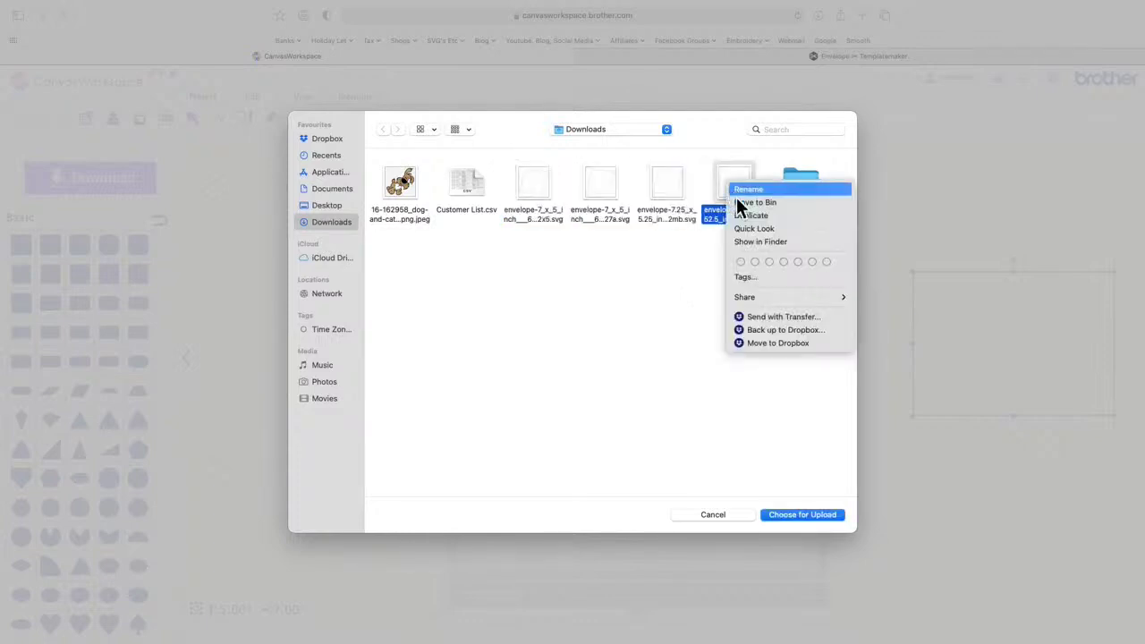
click(682, 261)
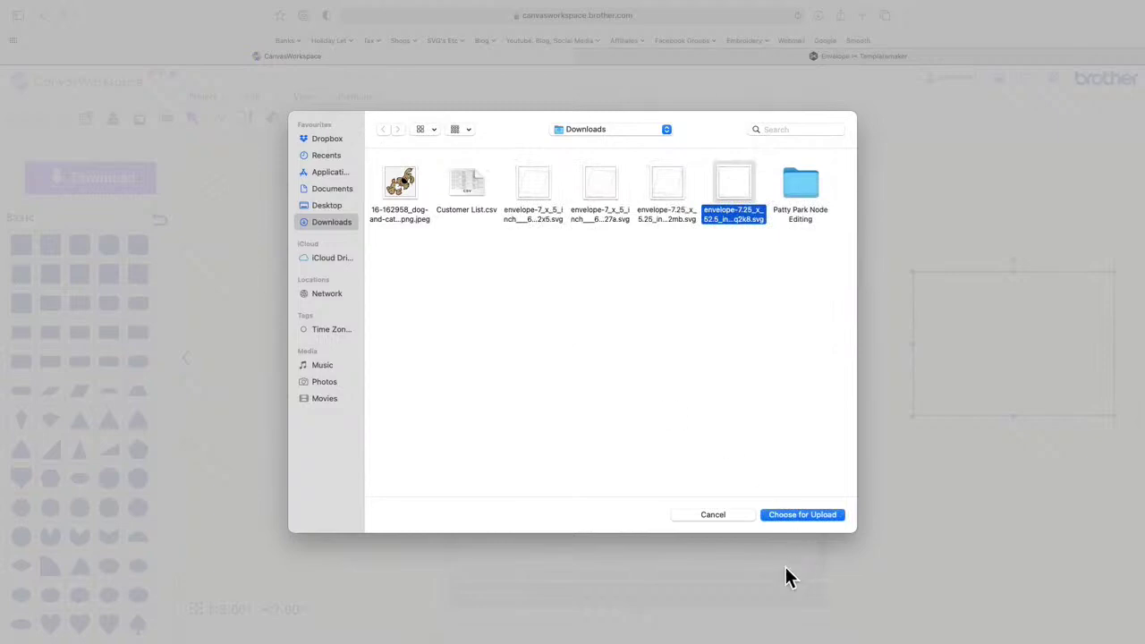
click(736, 522)
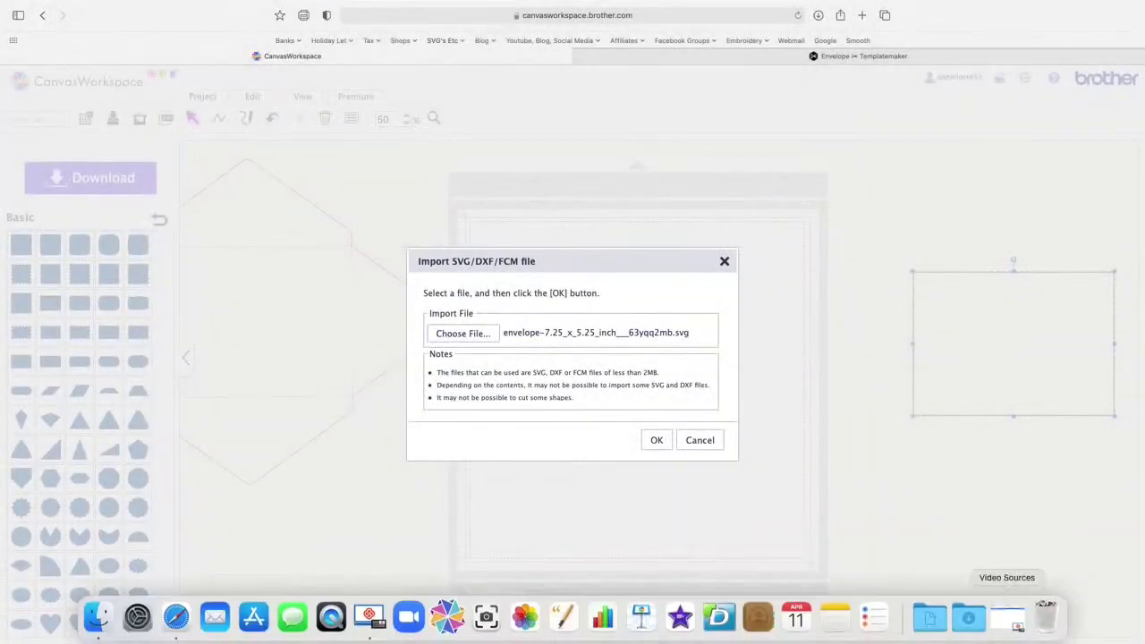
Step: Move the four old envelope SVG files from the Downloads folder to the Bin and cancel the open import
click(969, 626)
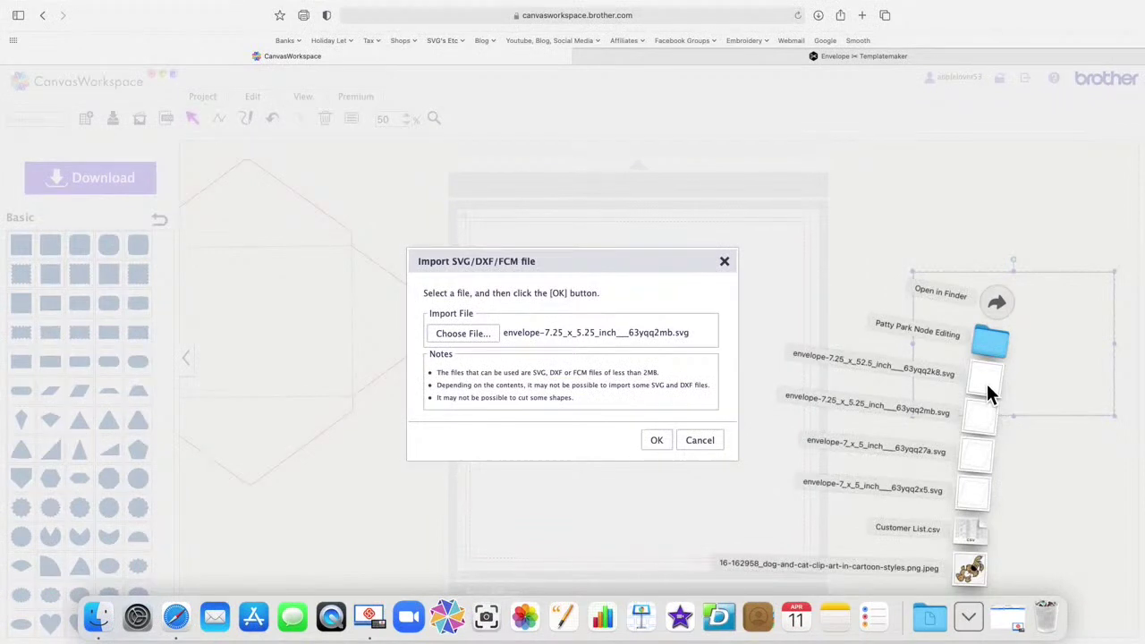
click(1021, 391)
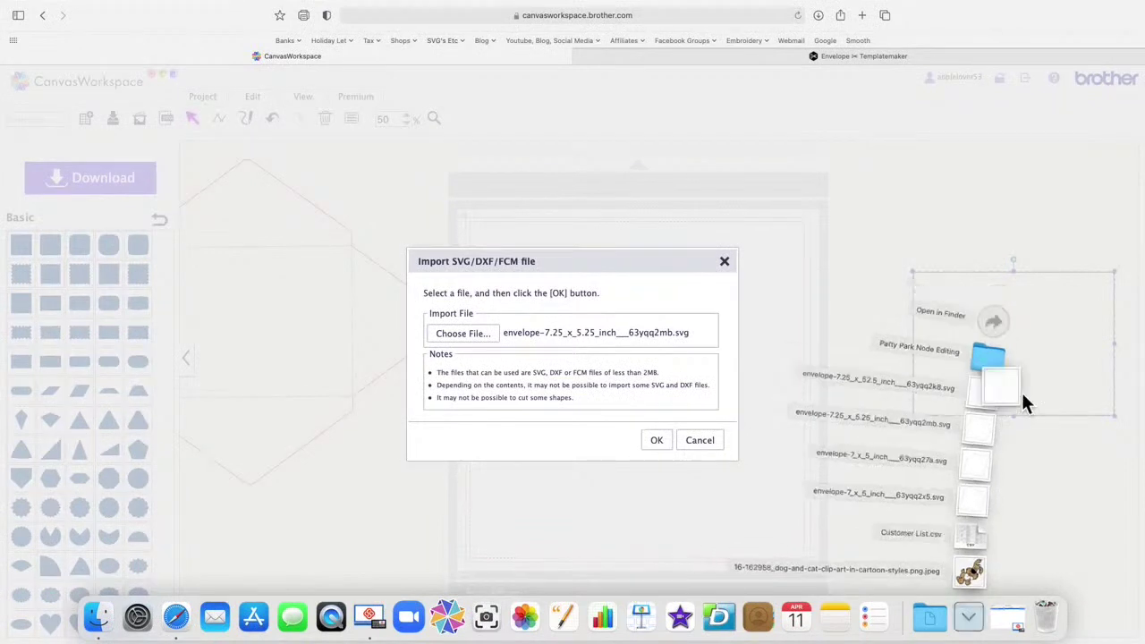
click(971, 629)
drag(979, 425, 1048, 627)
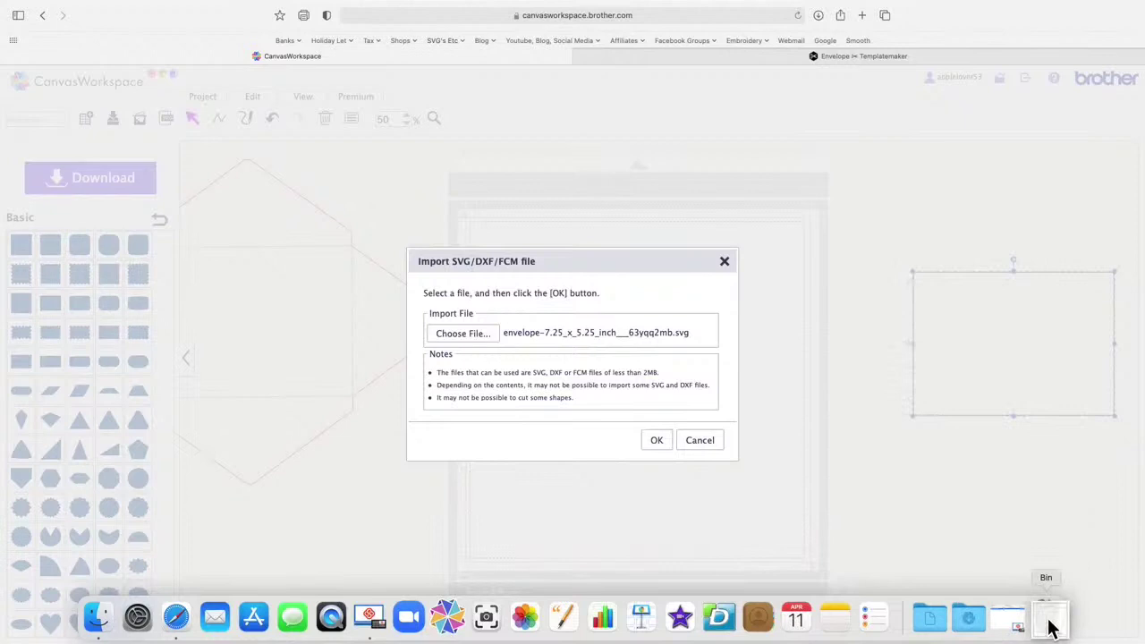
click(972, 627)
drag(974, 460, 1043, 626)
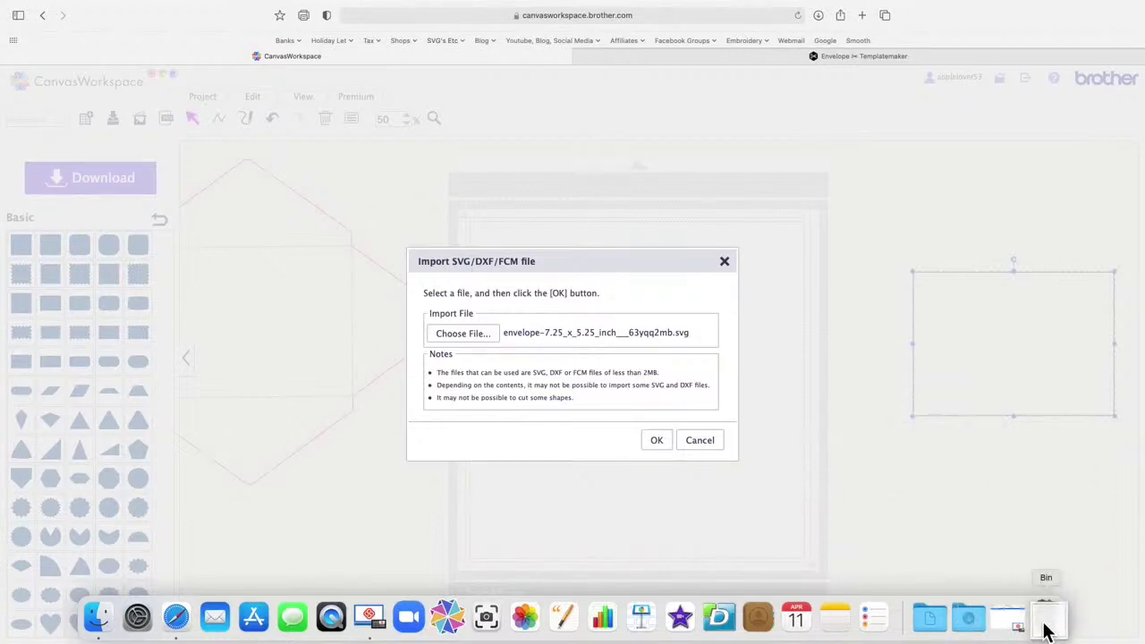
click(979, 627)
drag(974, 491, 1048, 618)
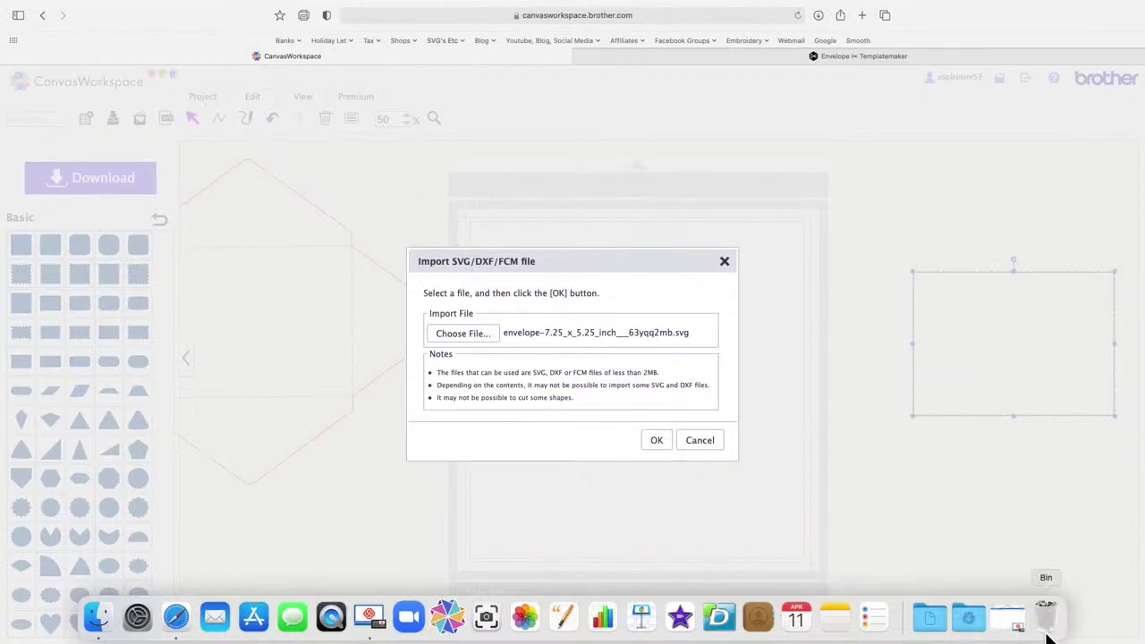
click(713, 454)
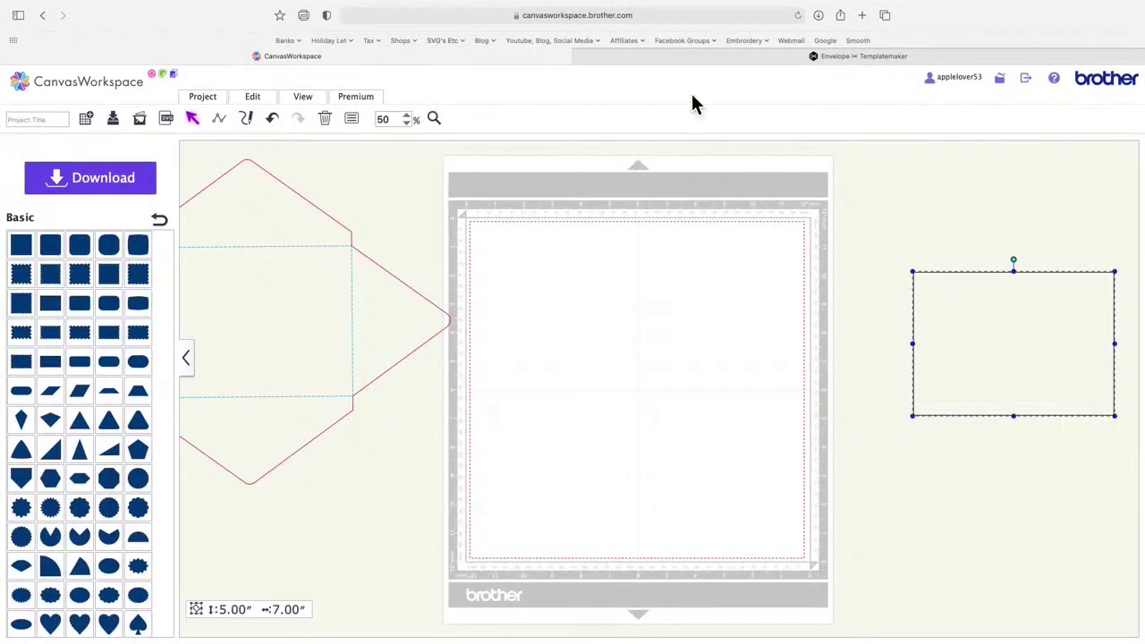
Step: Create the 7 x 5 inch template again on templatemaker.nl, with its 0.25 margin, and import the SVG into CanvasWorkspace
click(695, 58)
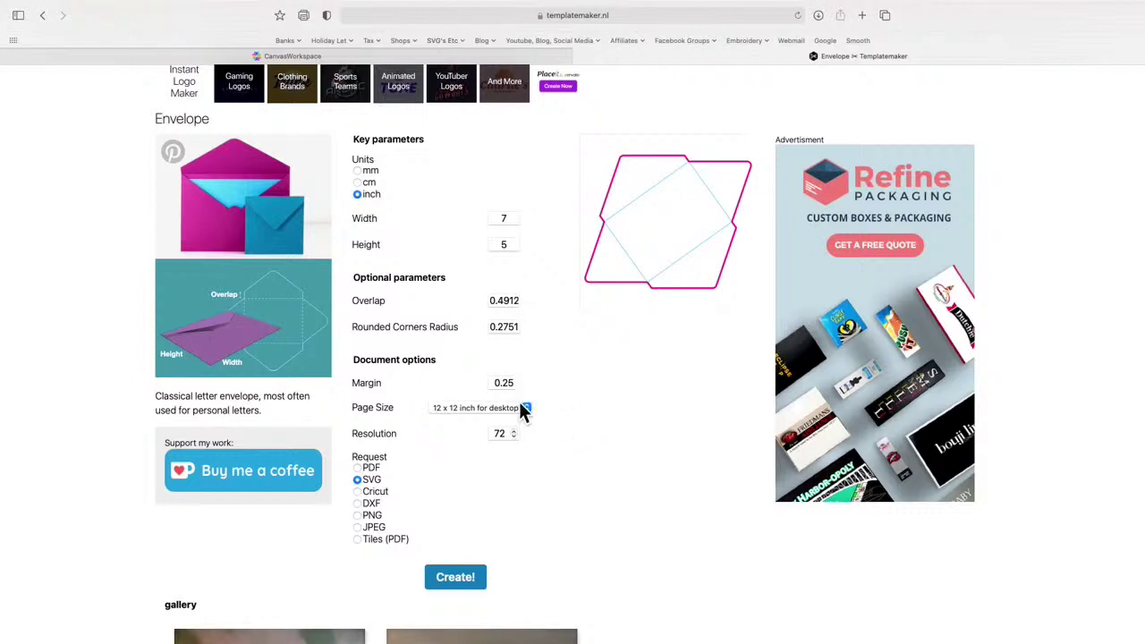
click(472, 577)
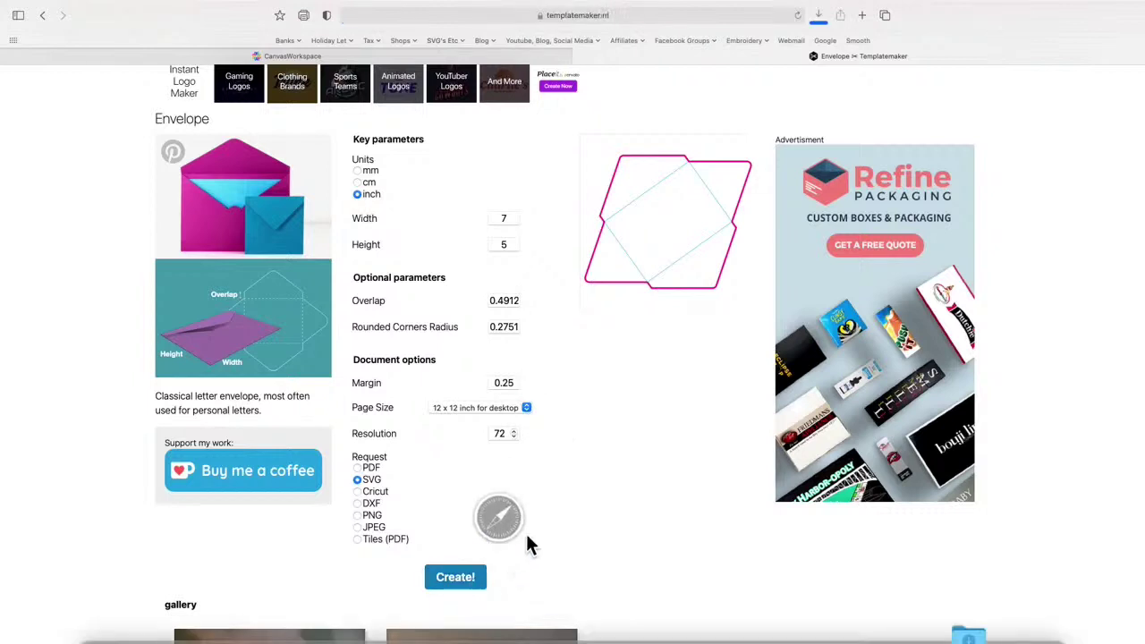
click(536, 57)
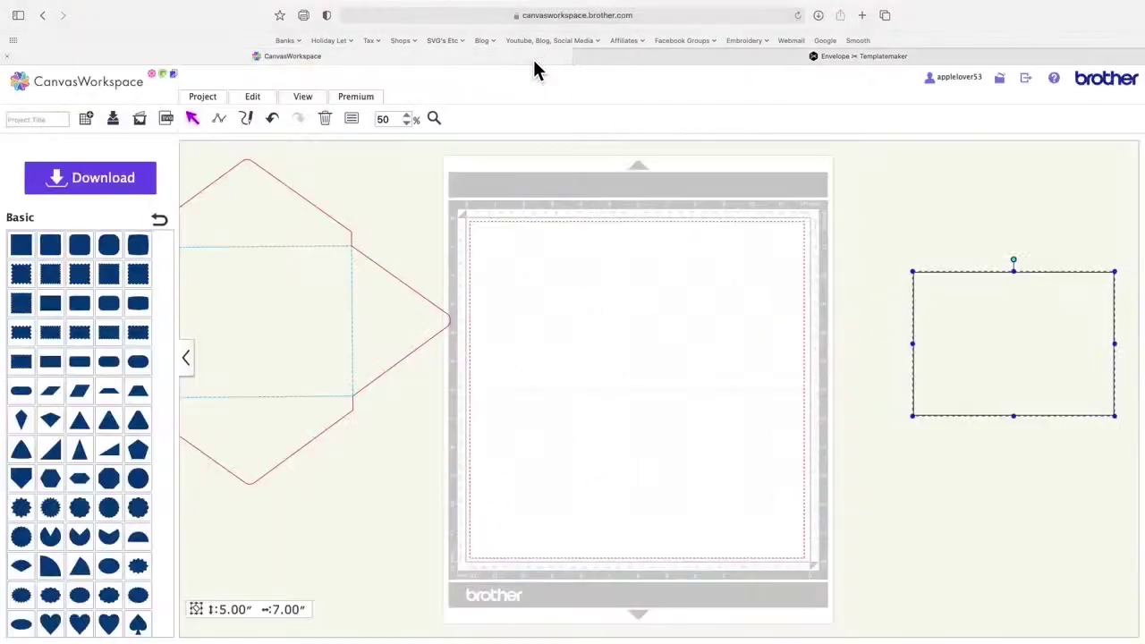
click(167, 118)
click(491, 342)
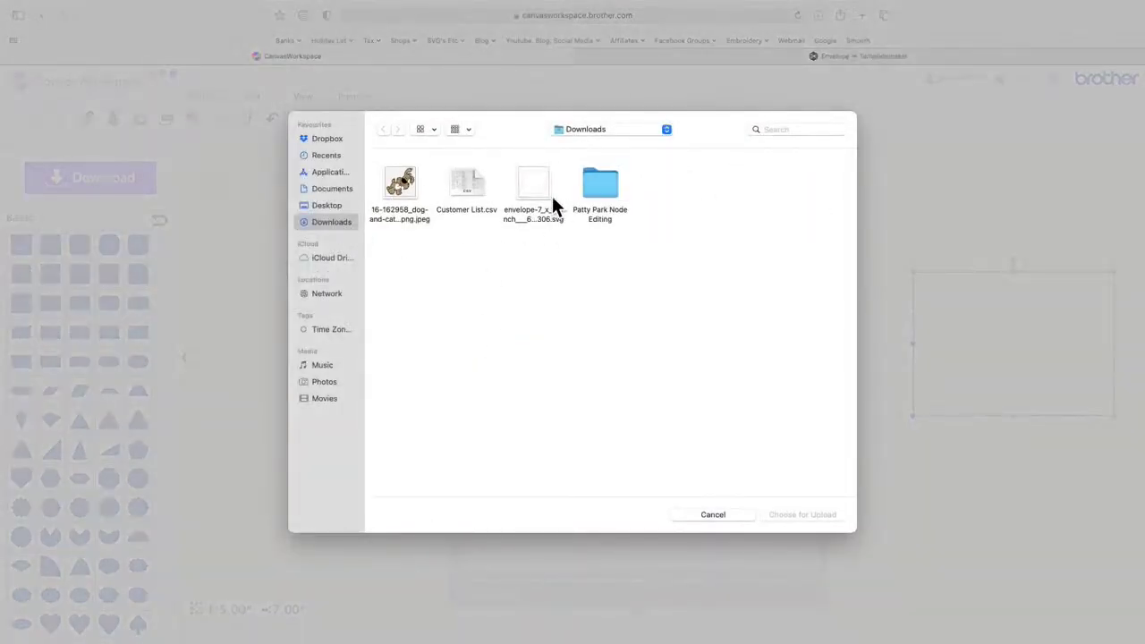
click(540, 188)
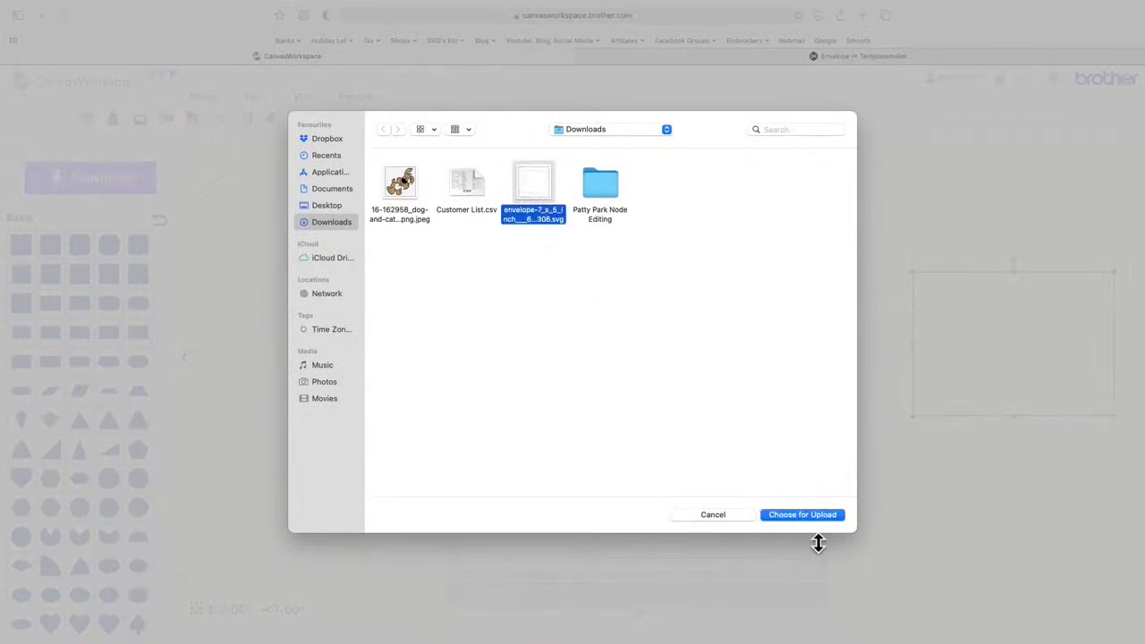
click(810, 514)
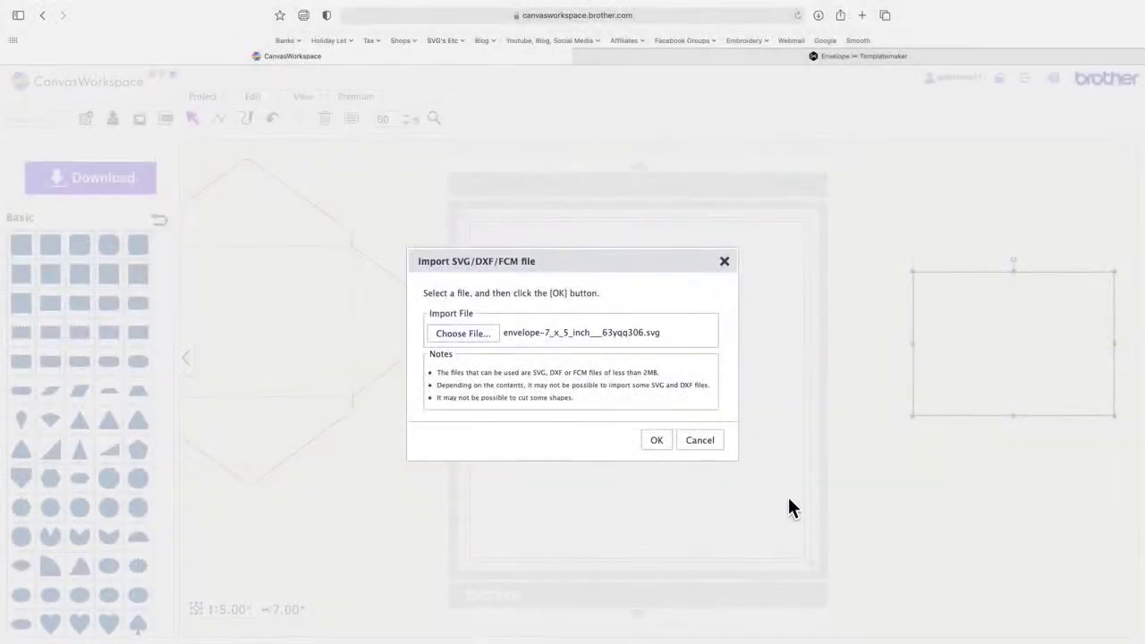
click(667, 450)
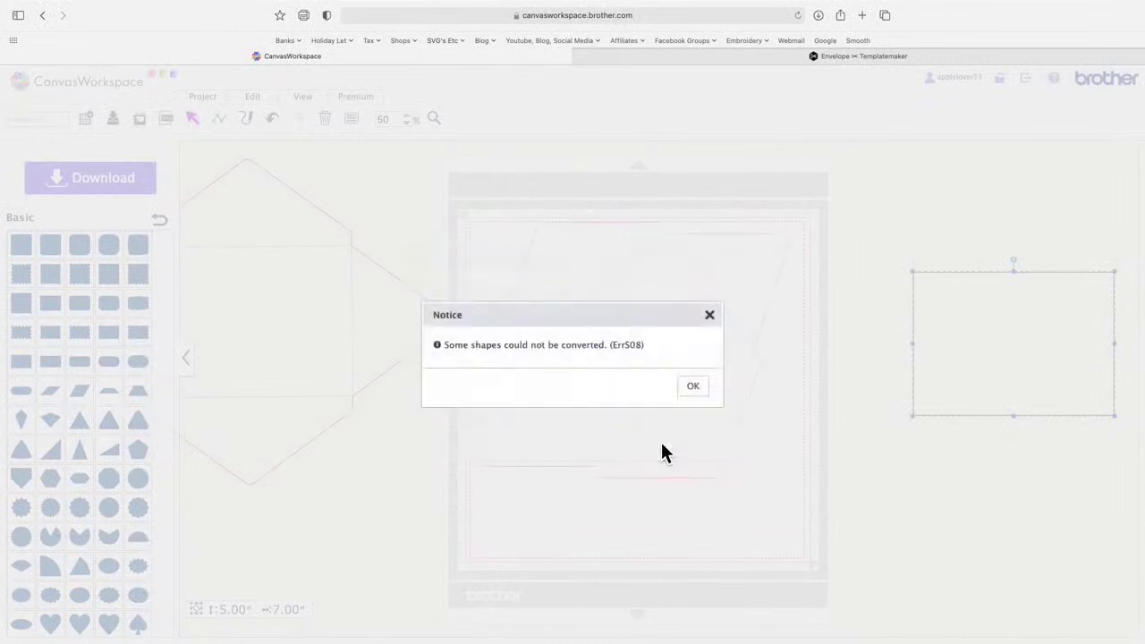
click(703, 392)
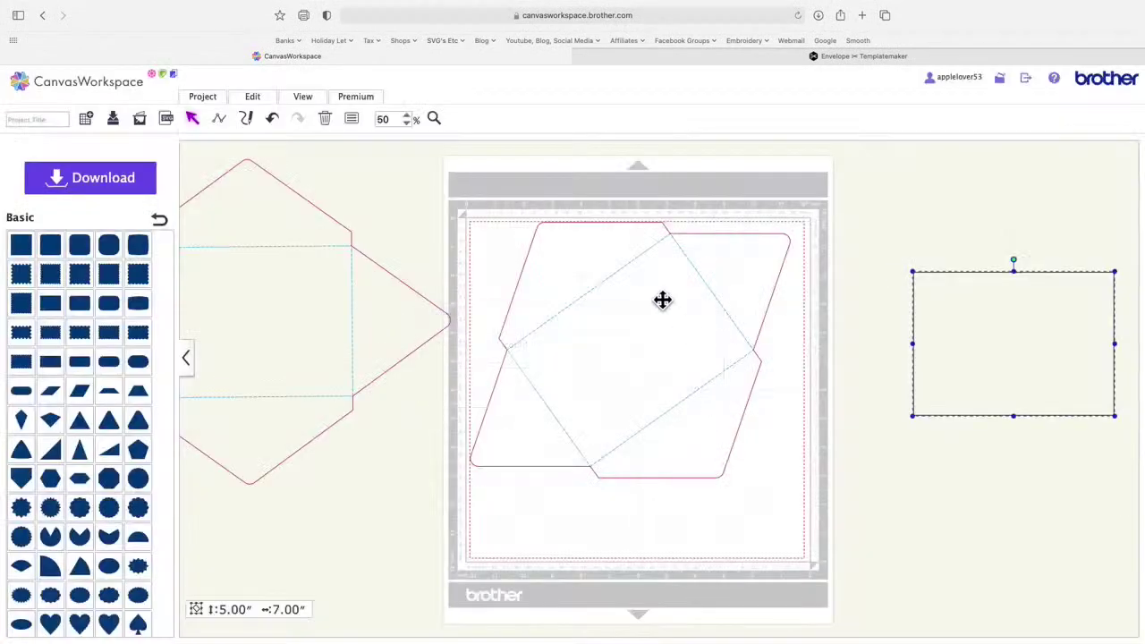
Step: Group the imported envelope's pieces and rotate the group until its rectangular body lies level
click(566, 214)
right_click(660, 280)
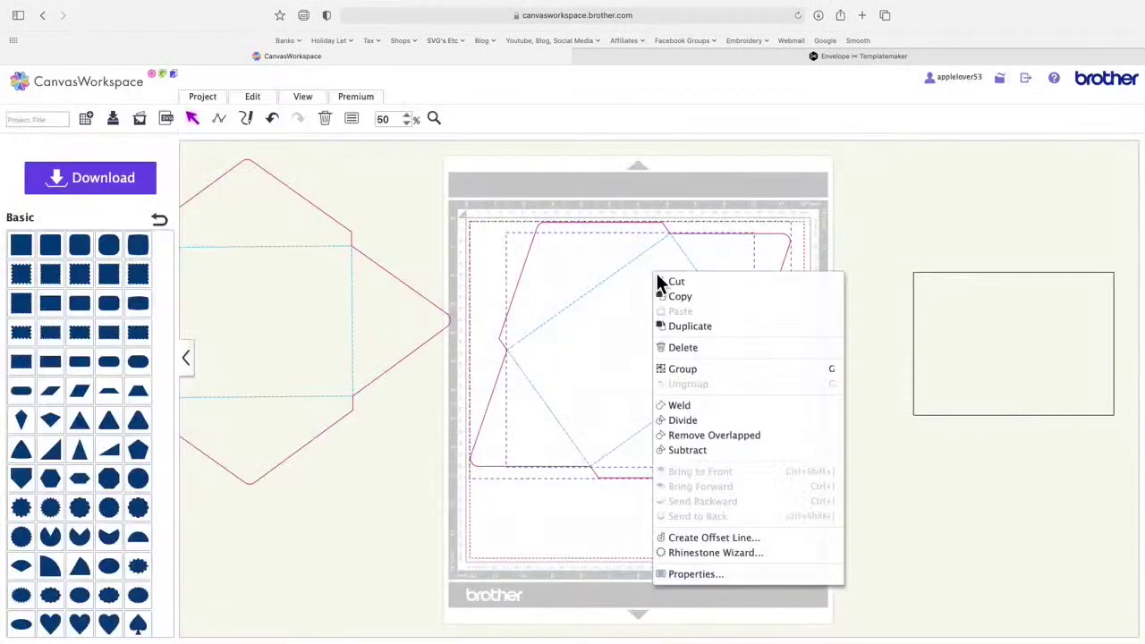
click(717, 369)
drag(638, 215, 714, 247)
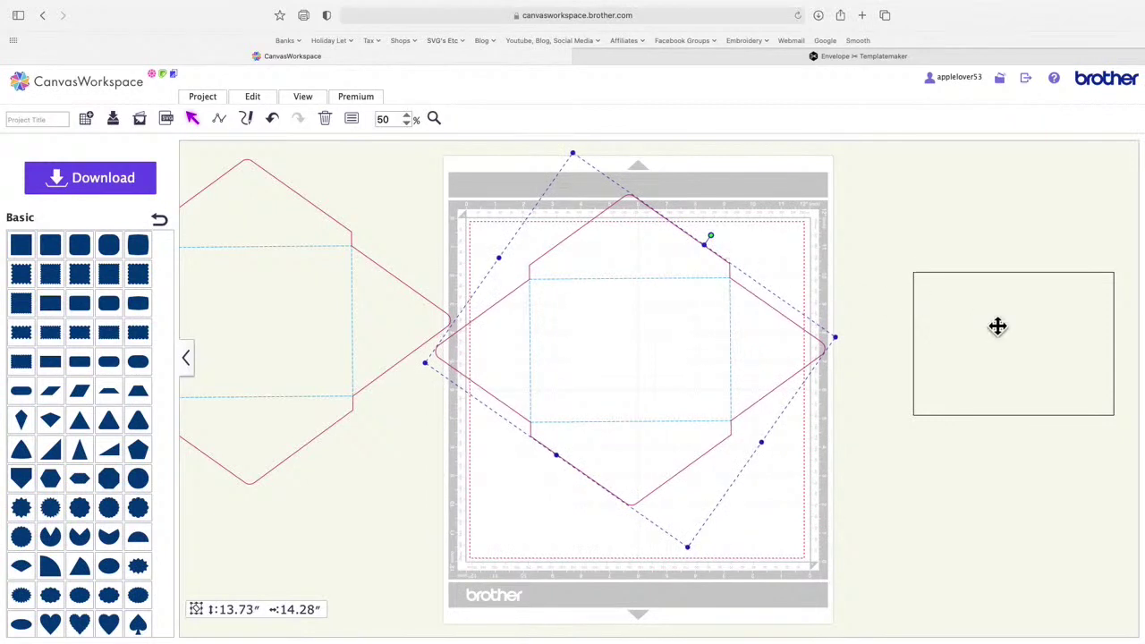
Step: Move the card rectangle toward the rotated envelope and check the envelope settings on the templatemaker.nl page
drag(998, 329, 835, 332)
click(650, 52)
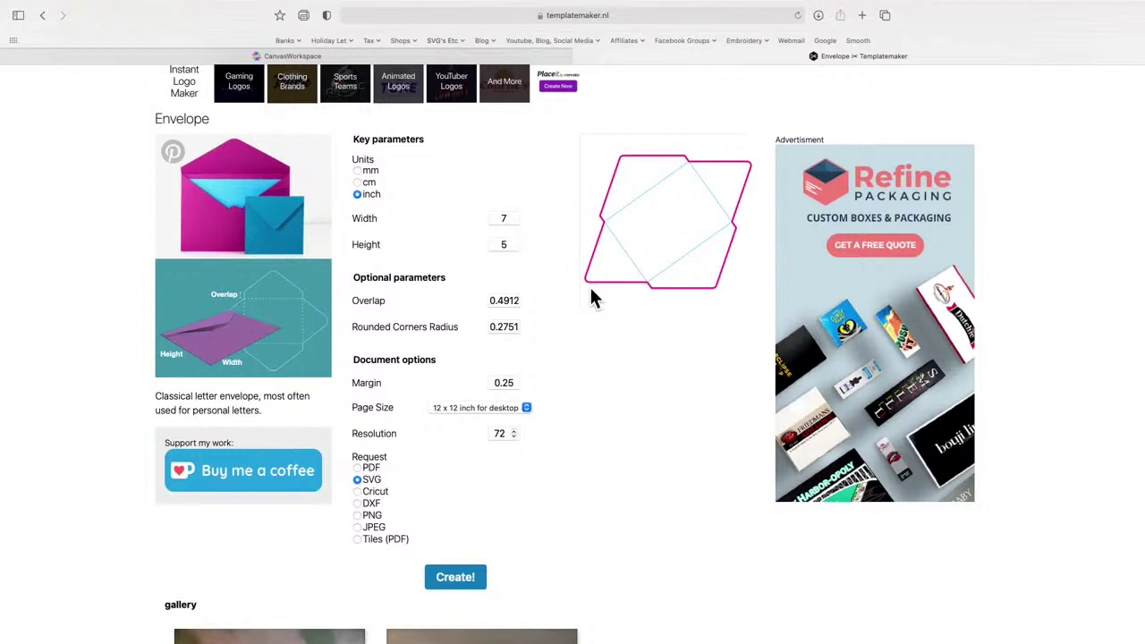
click(559, 54)
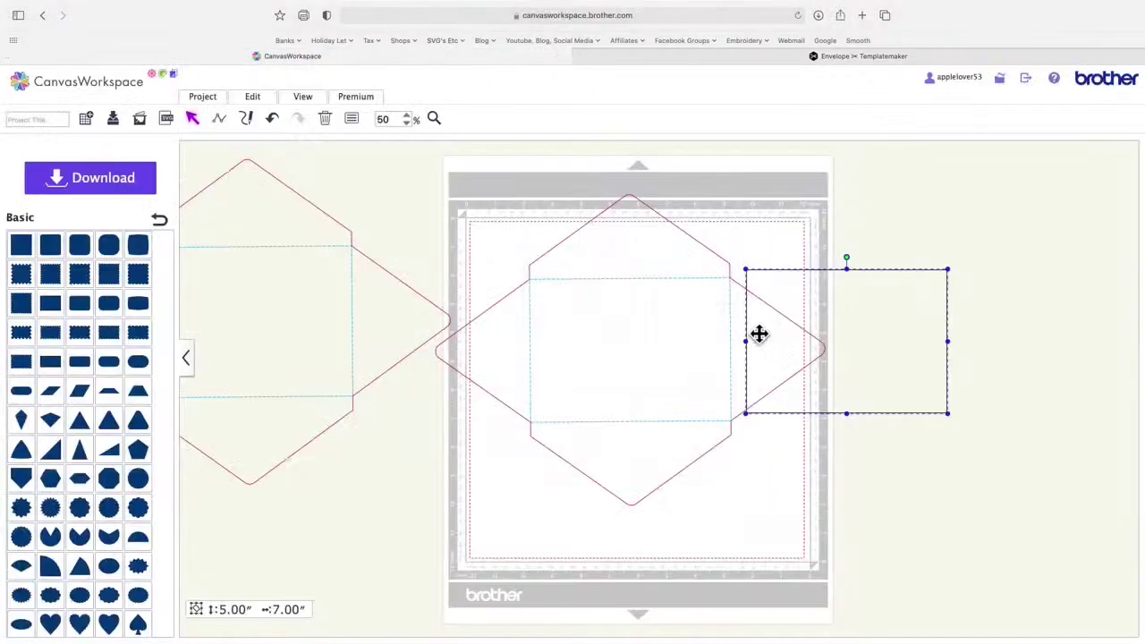
Step: Delete the card rectangle and both envelopes from the CanvasWorkspace project
key(Delete)
click(678, 337)
key(Delete)
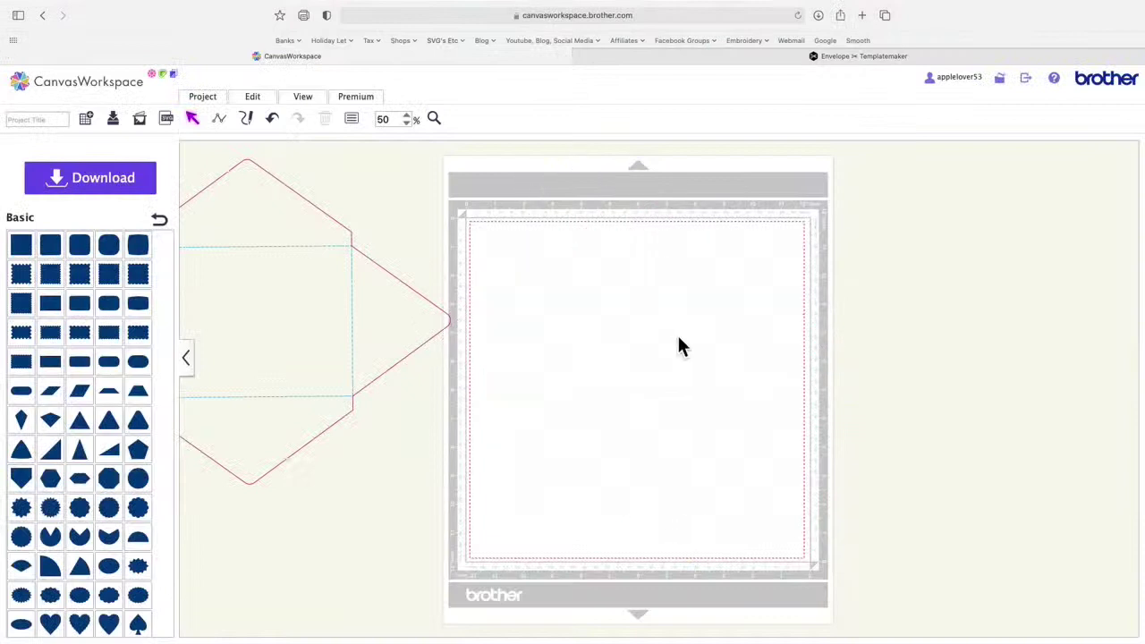
click(335, 332)
key(Delete)
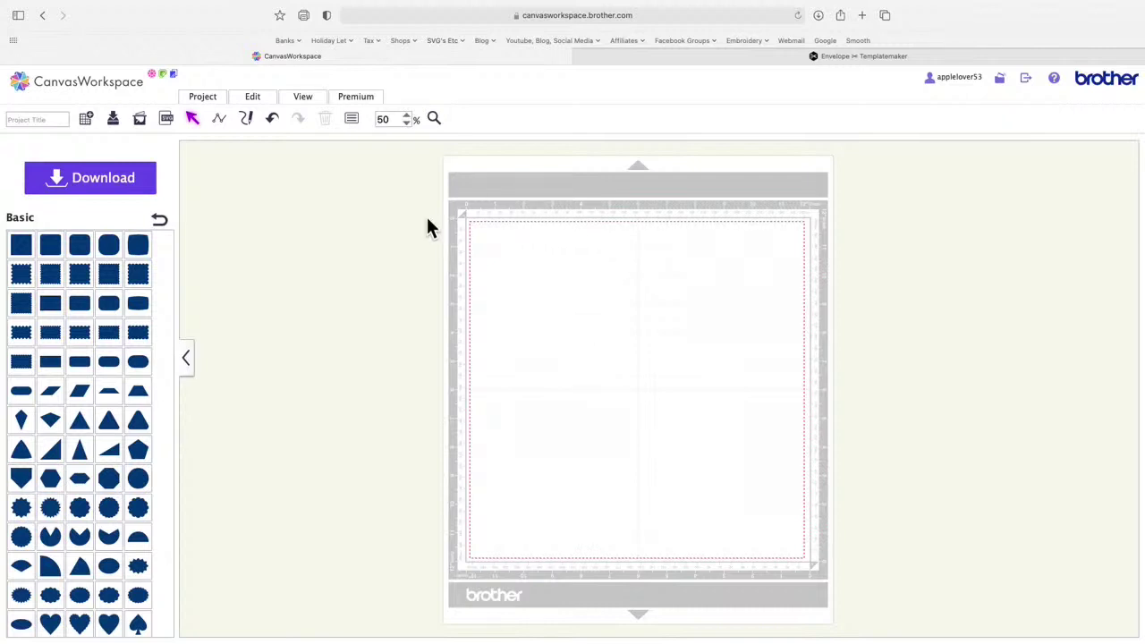
Step: Add a plain rectangle 5 inches high and 7 inches wide near the centre of the mat
drag(57, 363, 564, 360)
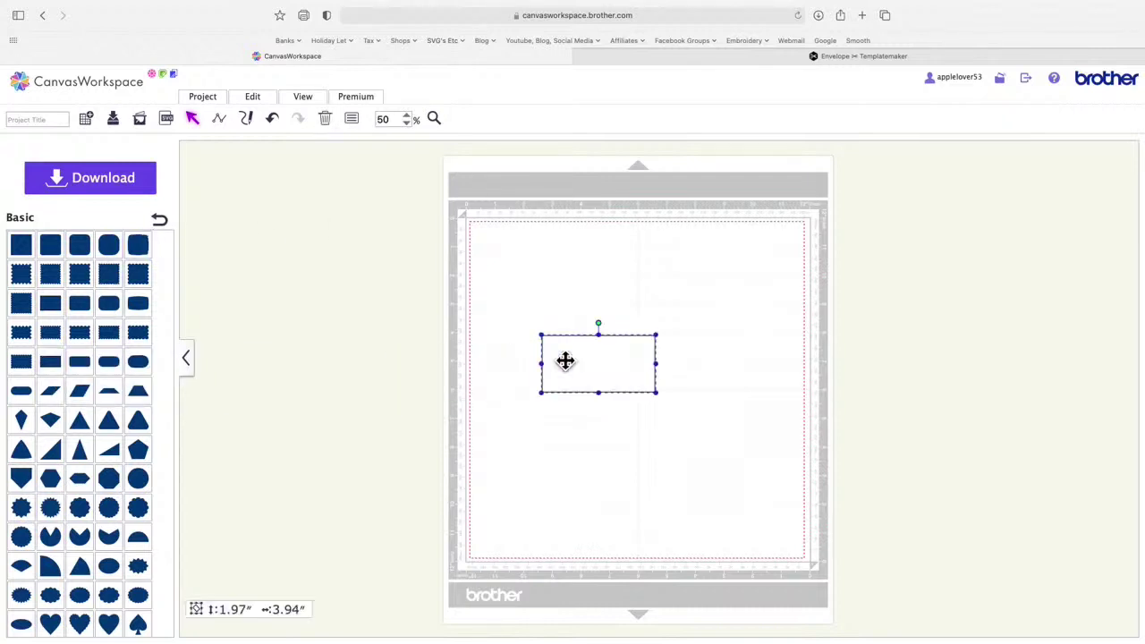
click(354, 121)
drag(308, 191, 265, 188)
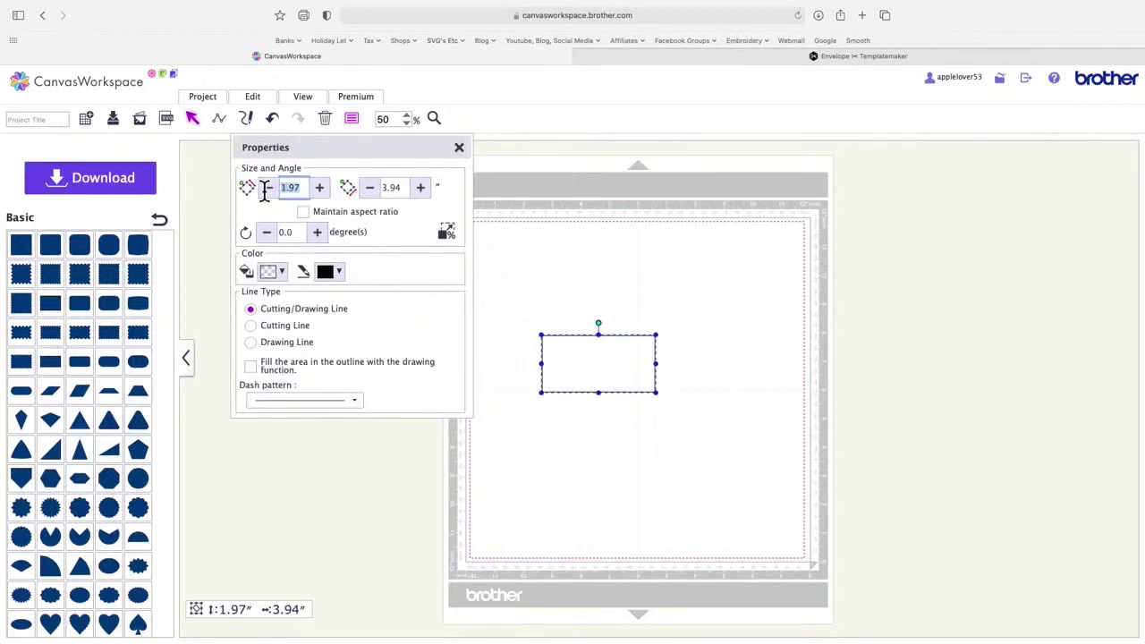
text(5)
drag(410, 189, 373, 195)
text(7)
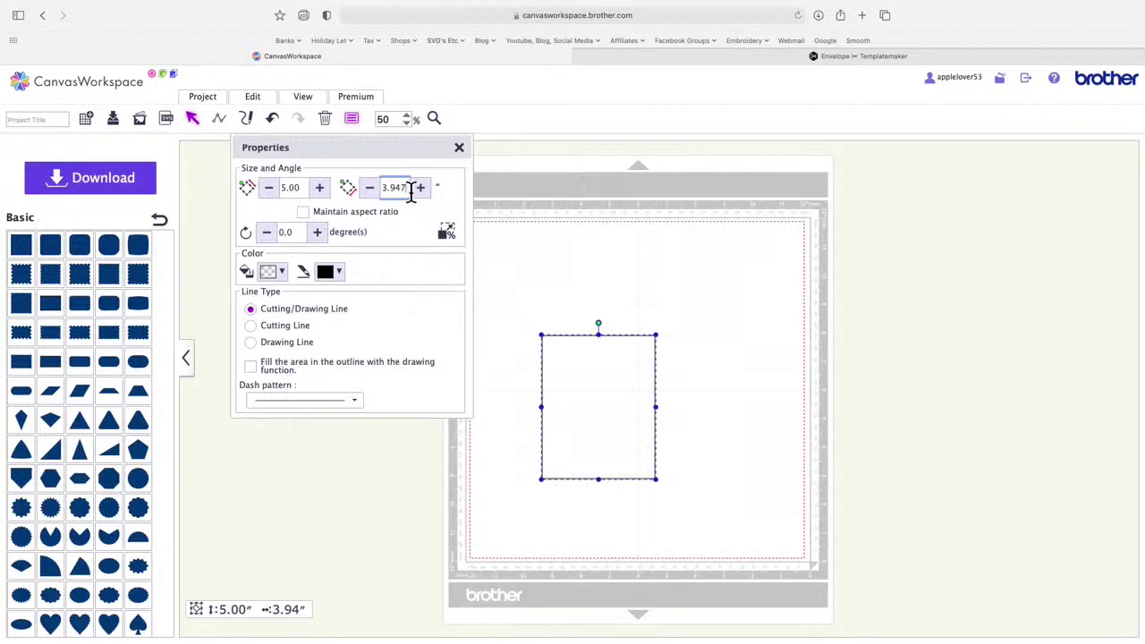
drag(409, 190, 376, 190)
text(7)
key(Return)
click(459, 148)
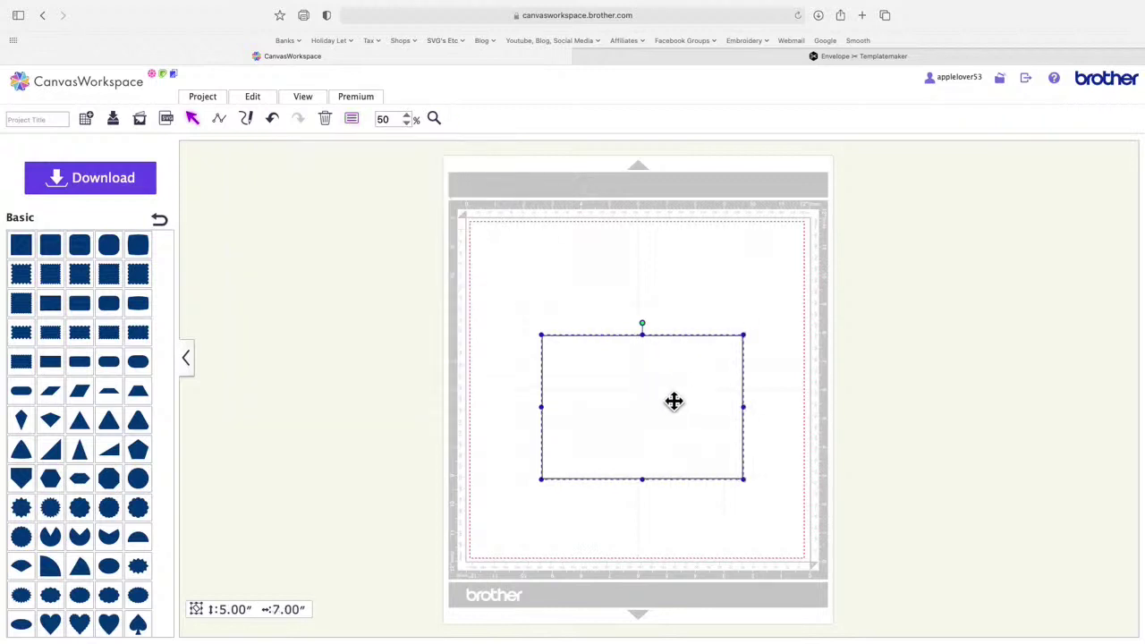
drag(675, 401, 647, 378)
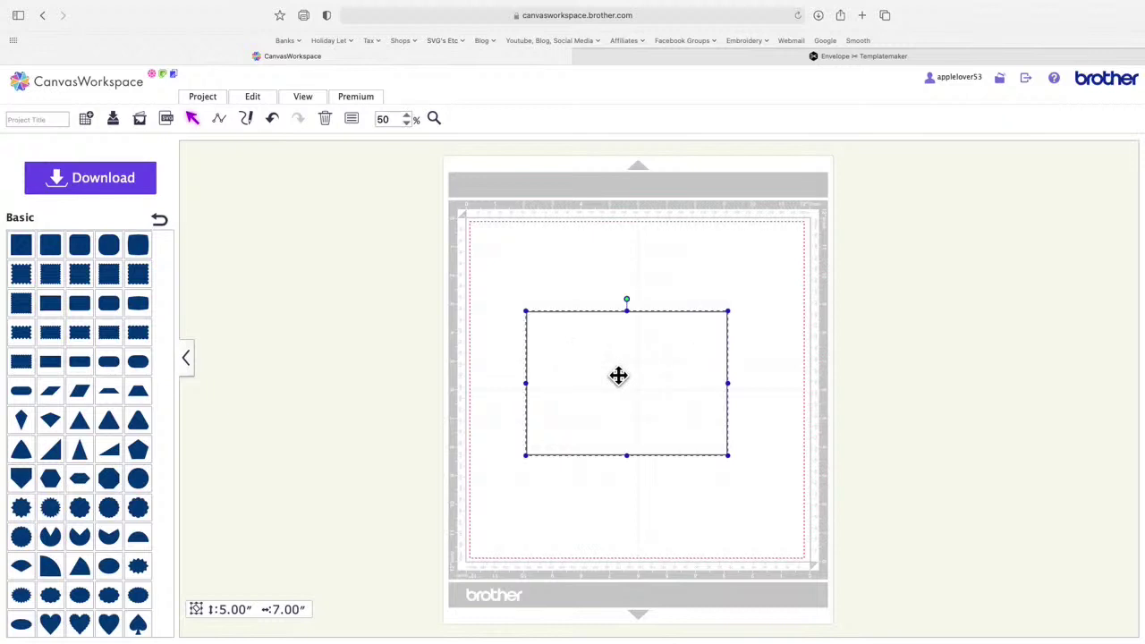
Step: Fill the rectangle with pale mint green and shift it slightly closer to the mat's centre line
click(356, 121)
click(283, 272)
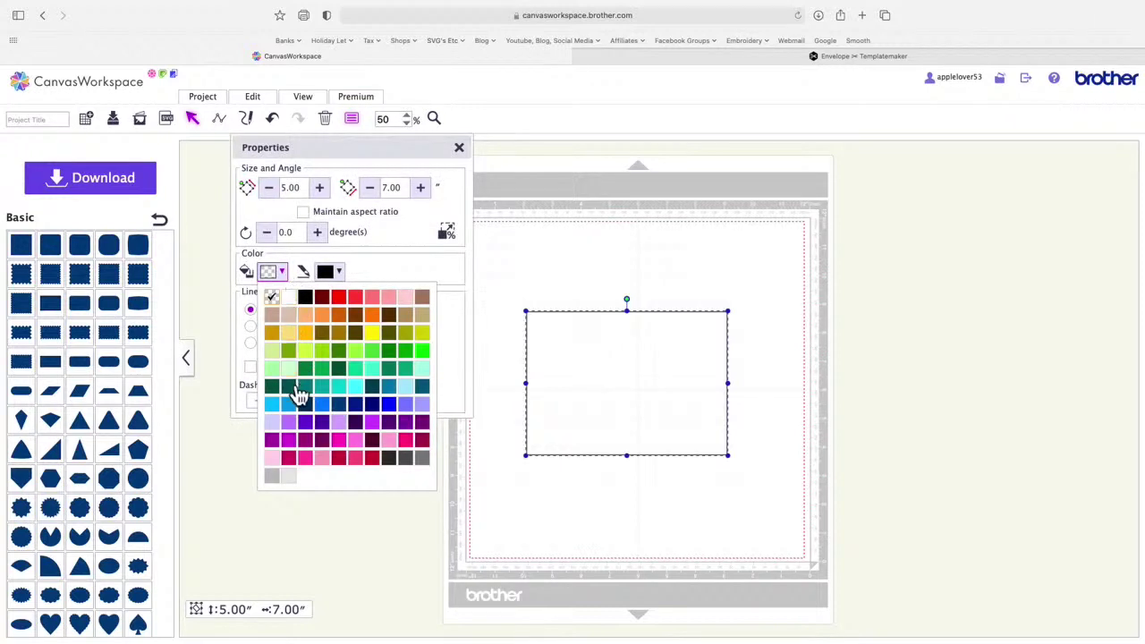
click(429, 377)
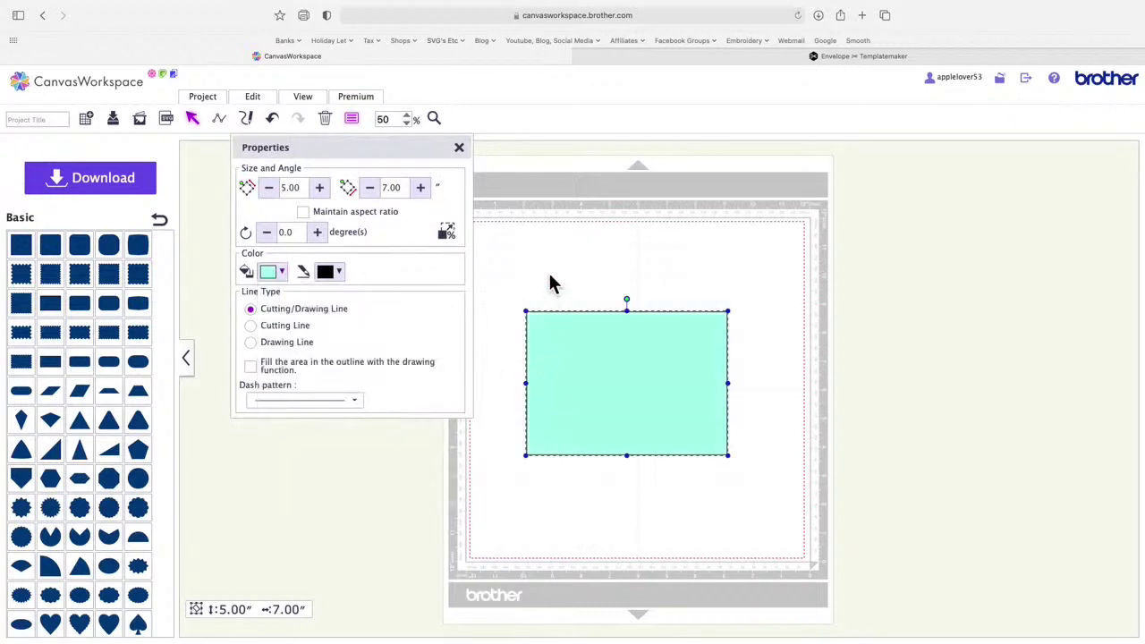
click(459, 146)
mouse_move(618, 389)
mouse_down()
mouse_move(629, 376)
mouse_move(631, 388)
mouse_up()
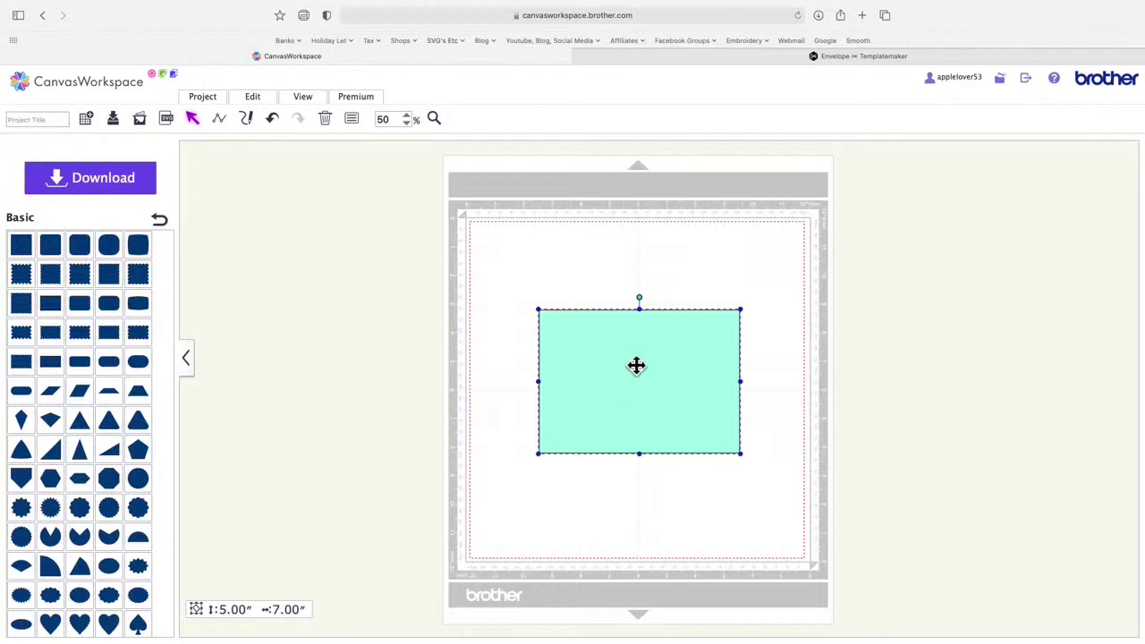
Step: Duplicate the mint rectangle and fill the copy with pink
right_click(605, 347)
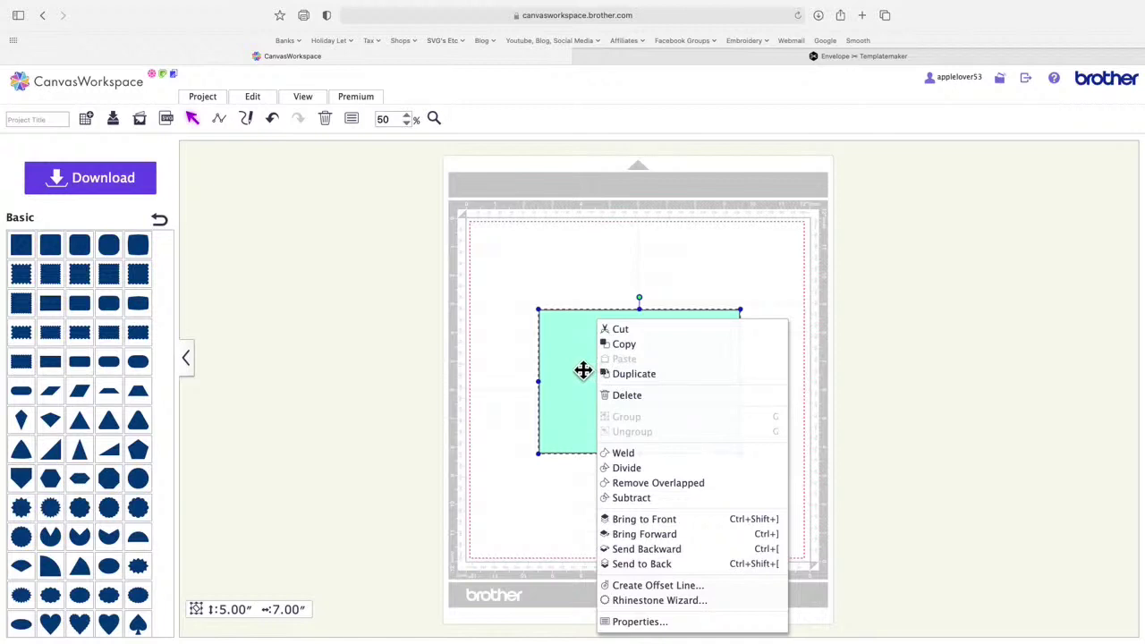
click(648, 376)
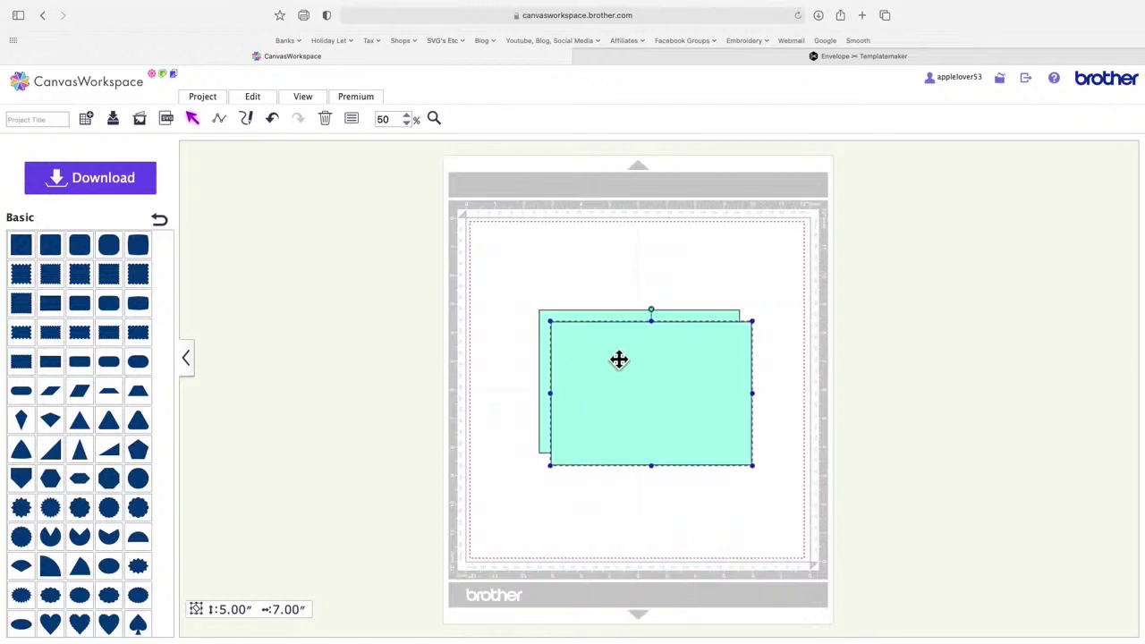
click(355, 121)
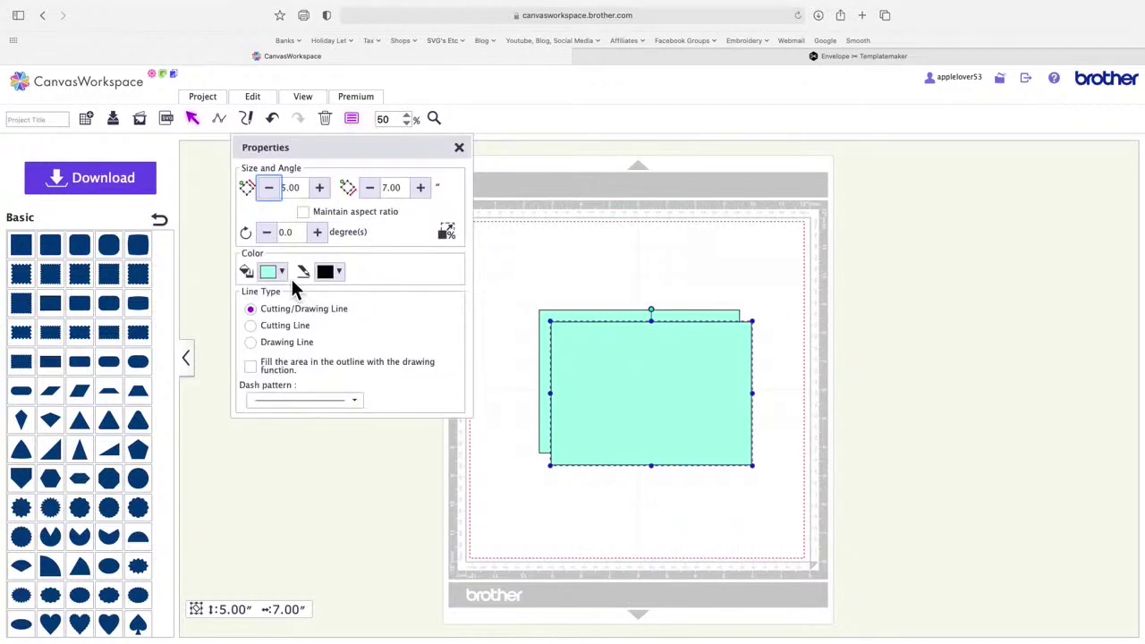
click(298, 285)
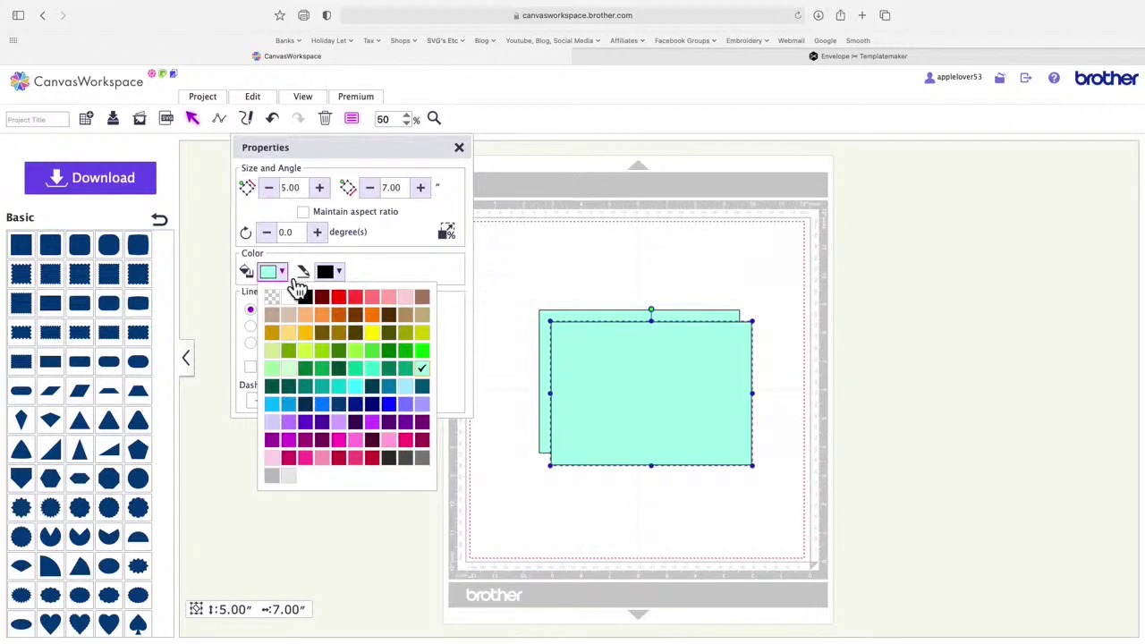
click(405, 299)
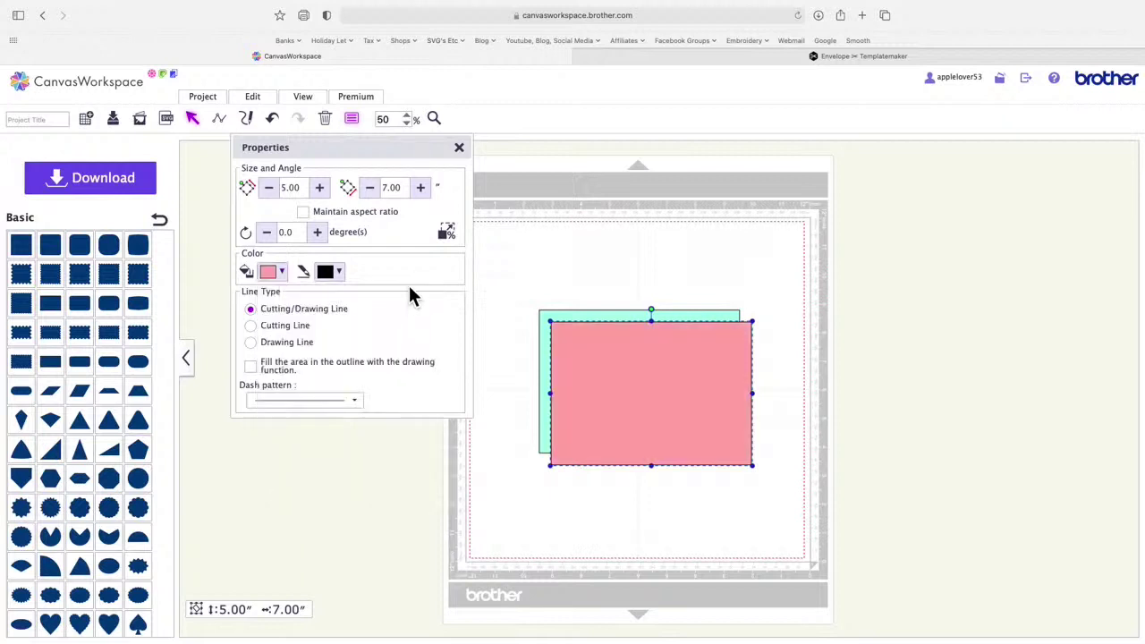
click(459, 146)
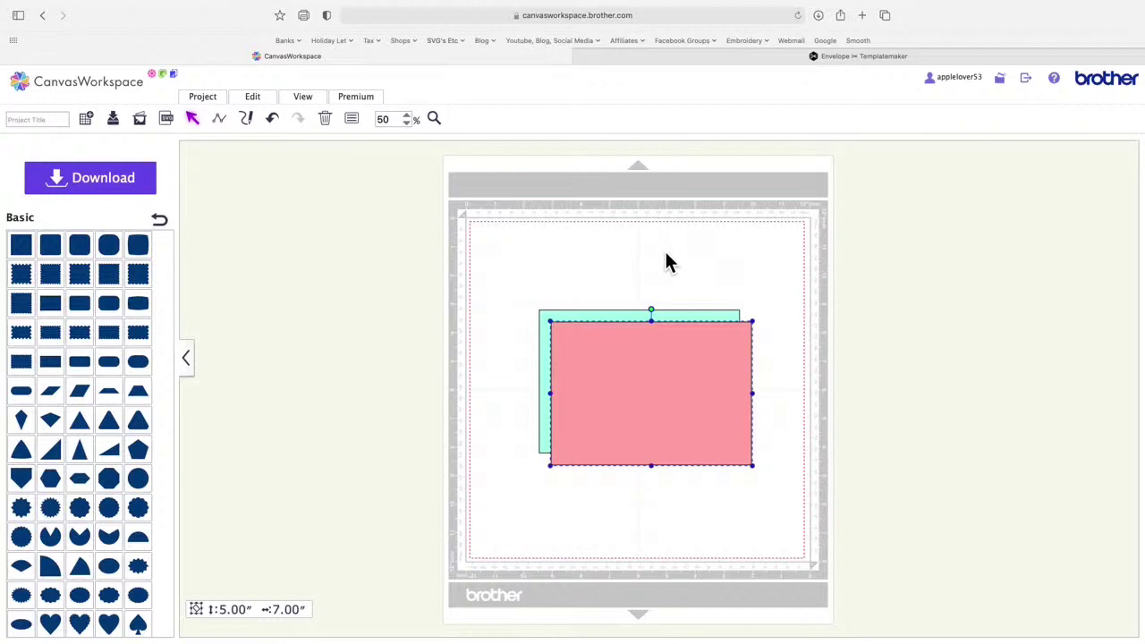
Step: Set the pink rectangle's line type to Cutting Line with the short-dash, widest-gap pattern
click(355, 121)
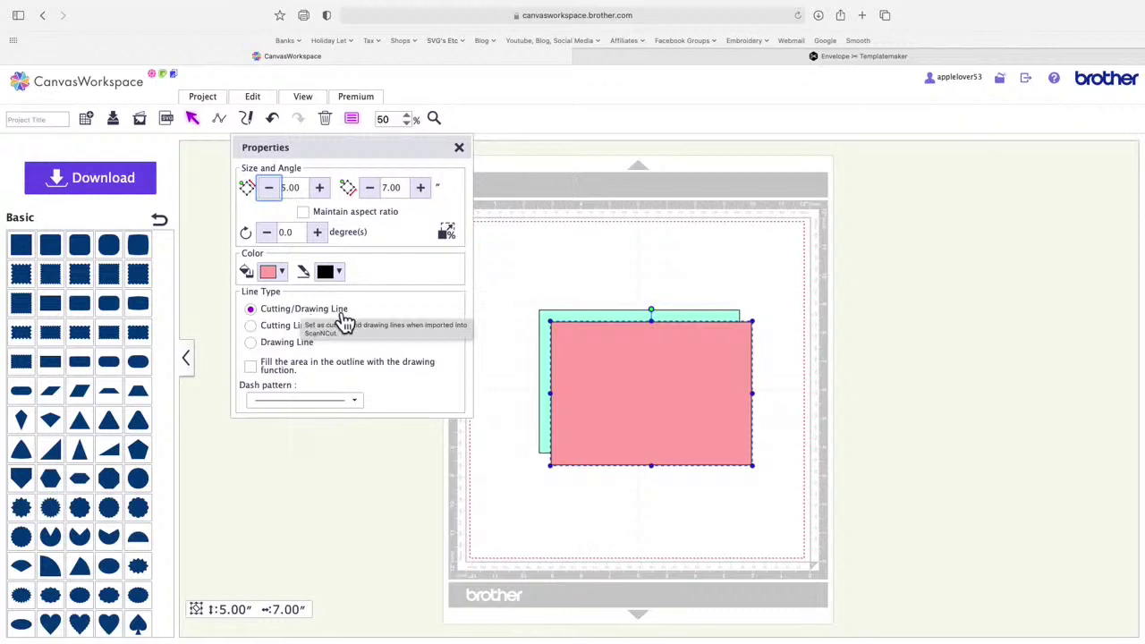
click(265, 333)
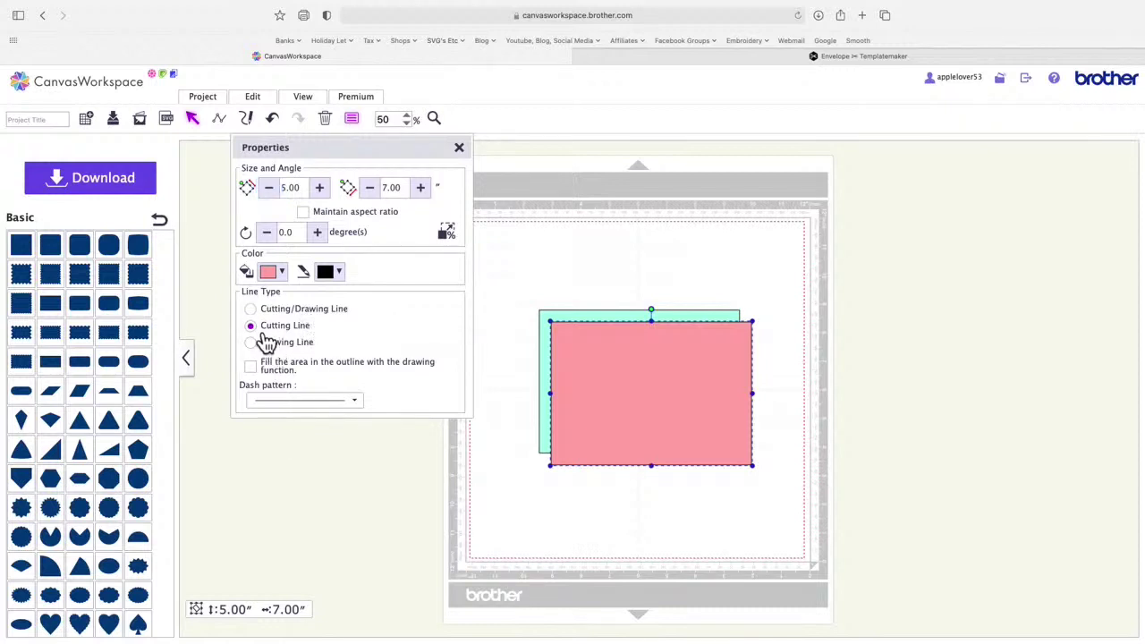
click(362, 407)
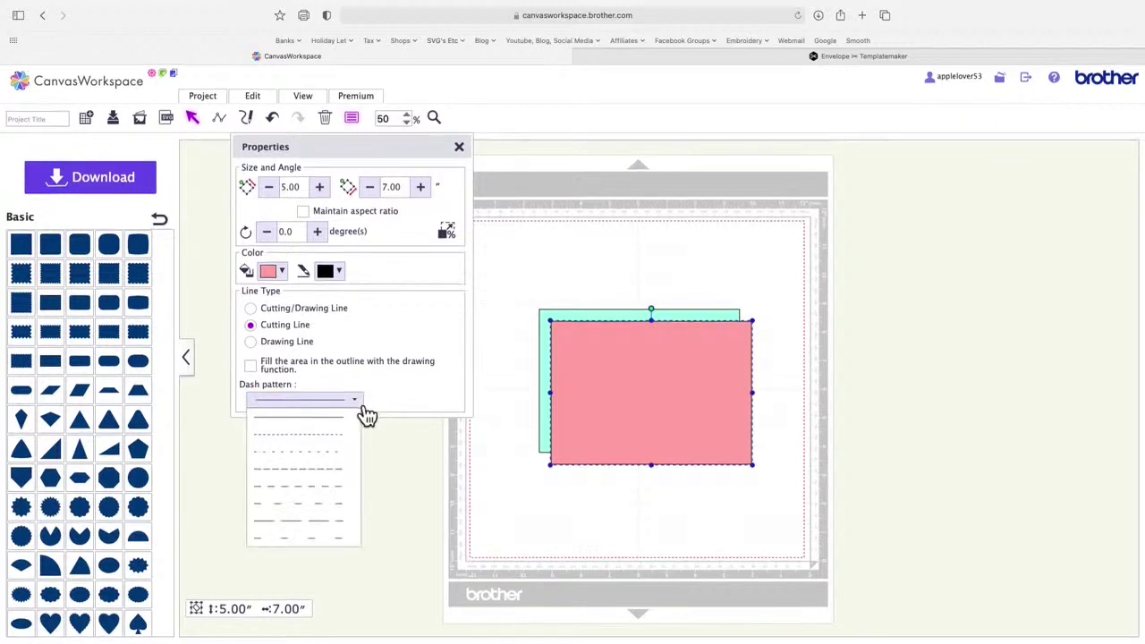
click(320, 539)
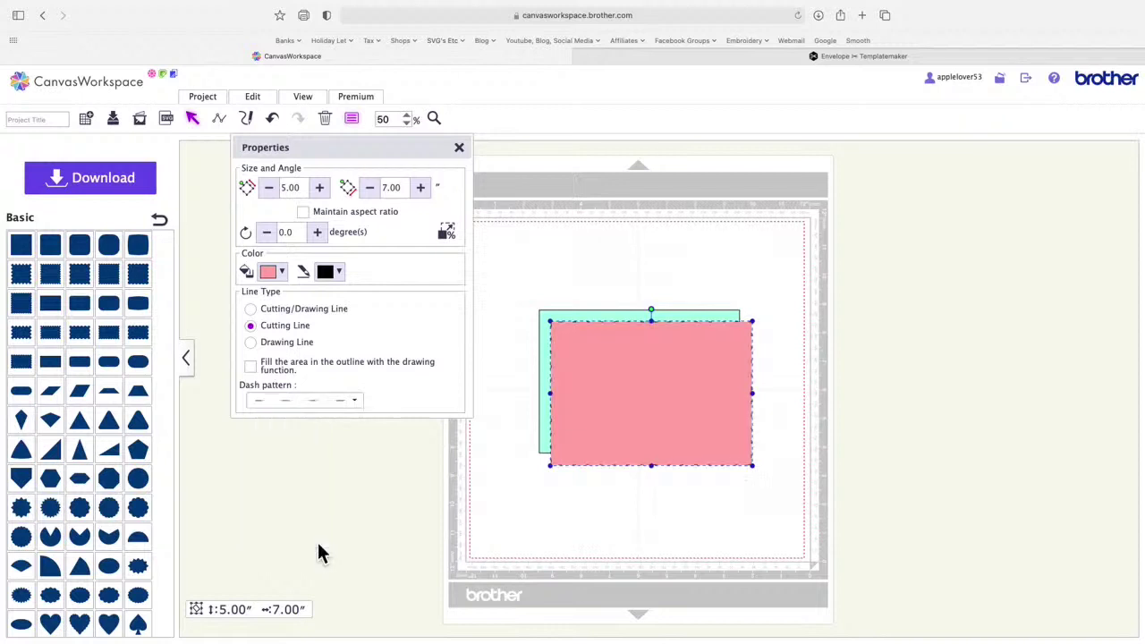
click(459, 147)
Step: Move the pink rectangle beside the mint one and compare their outlines at 100% zoom, returning to 50%
drag(624, 360, 385, 349)
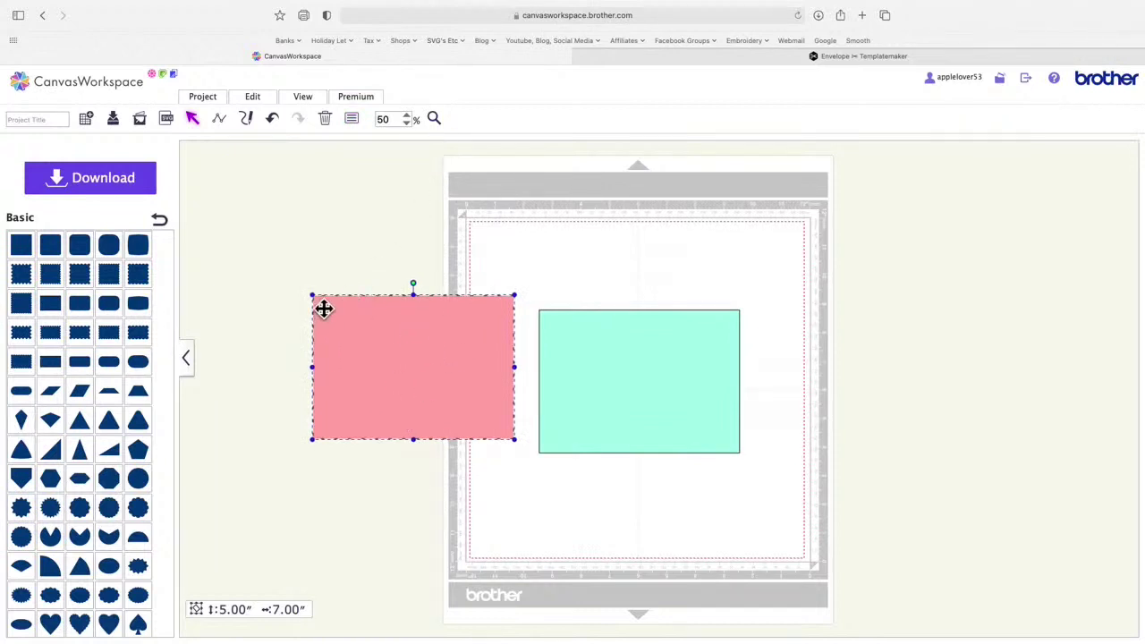
click(406, 115)
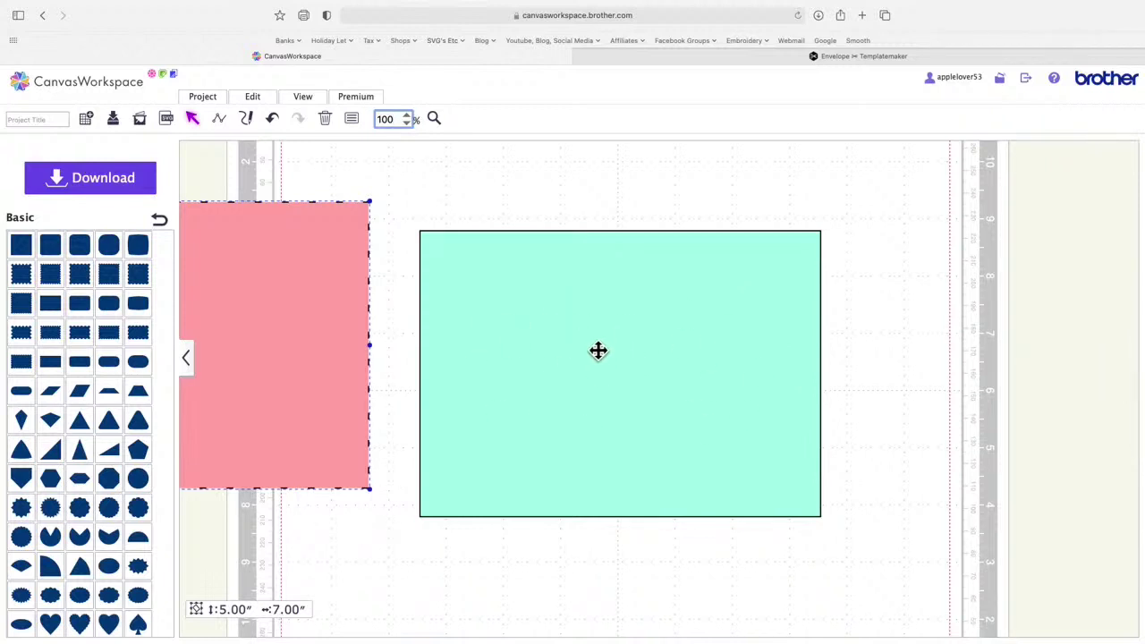
click(416, 129)
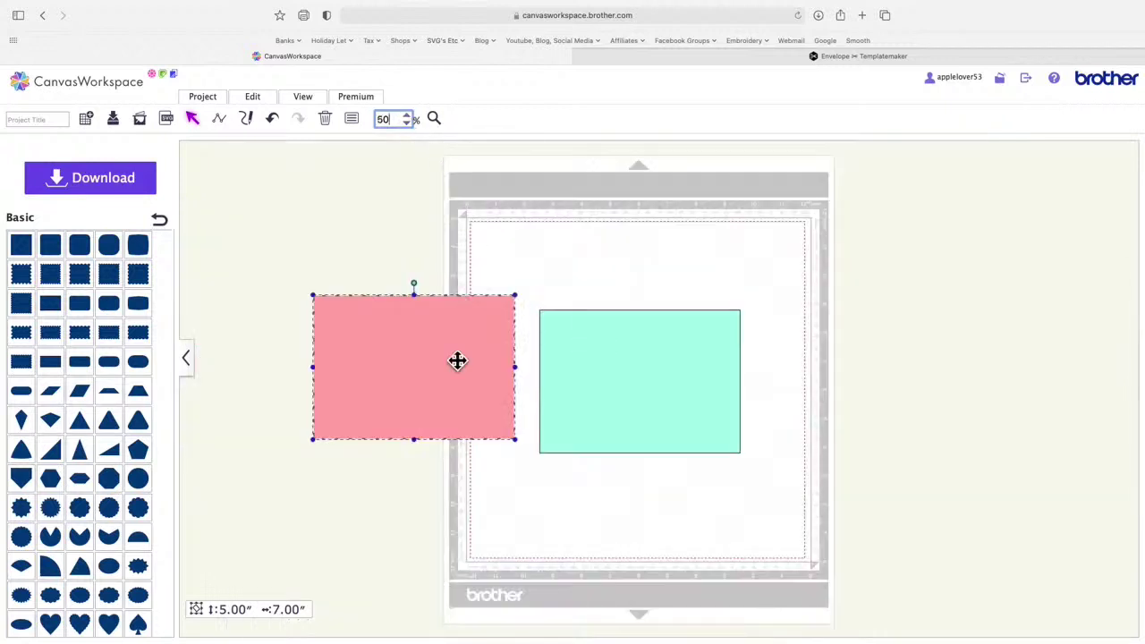
Step: Move the pink rectangle back over the mint one and align both by their horizontal and vertical centres
drag(458, 360, 663, 361)
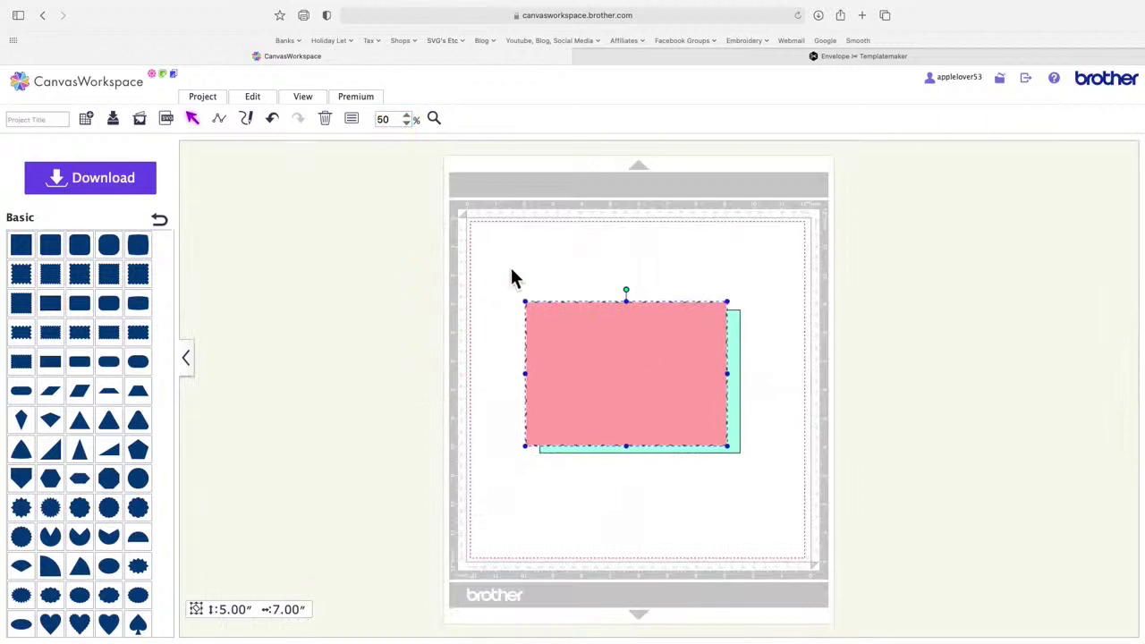
drag(501, 267, 823, 516)
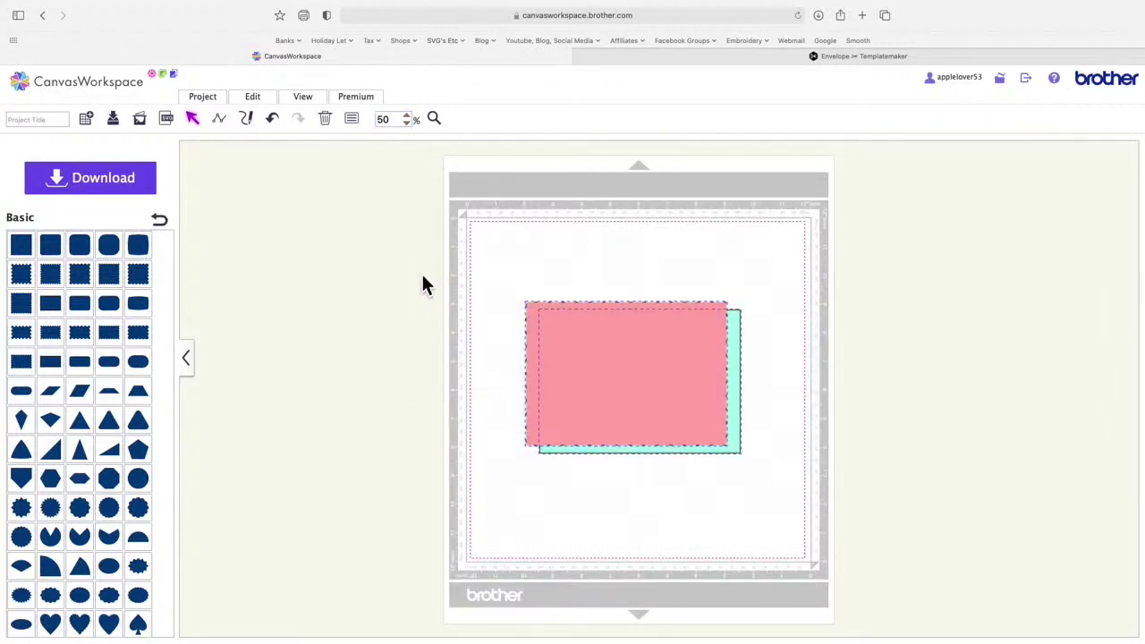
click(255, 98)
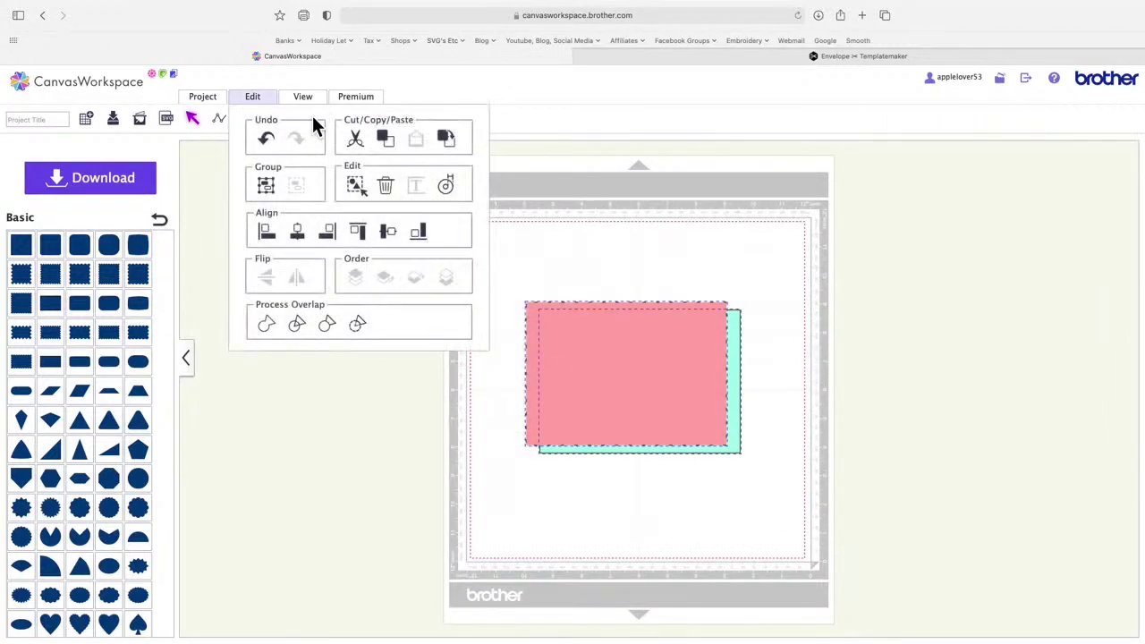
click(298, 235)
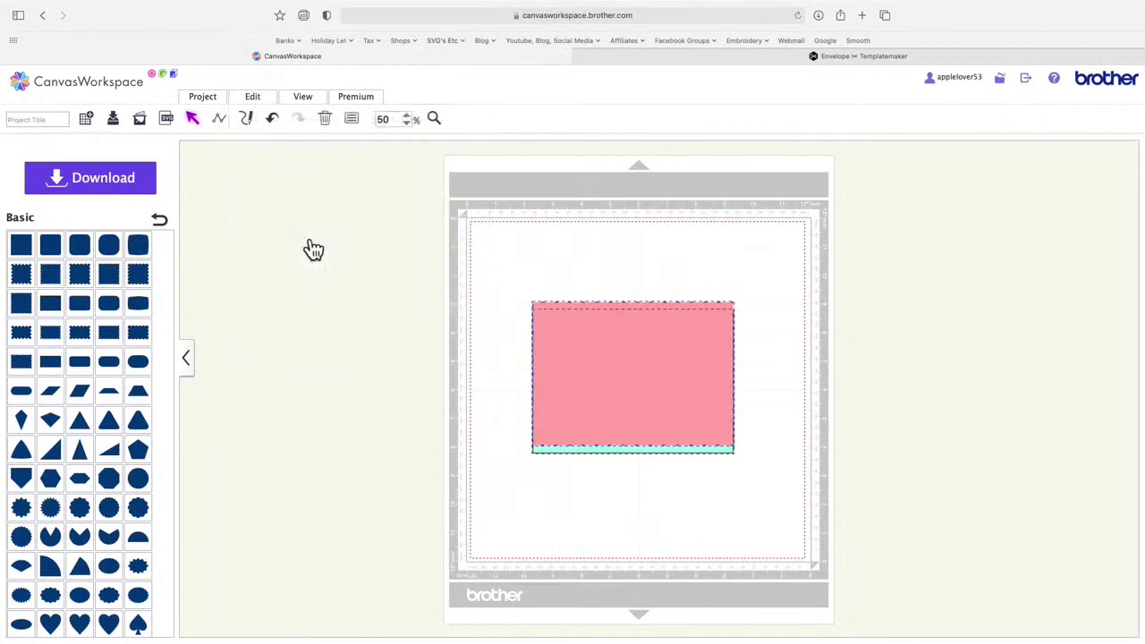
click(258, 98)
click(394, 236)
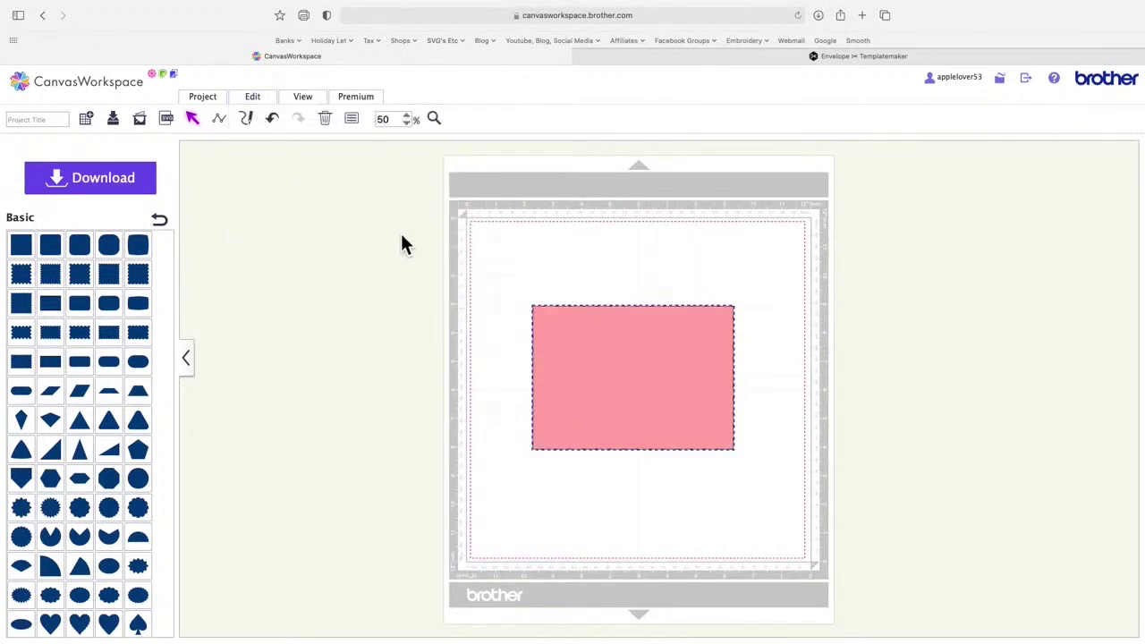
Step: Send the pink rectangle to the back, behind the mint one
click(735, 269)
click(677, 360)
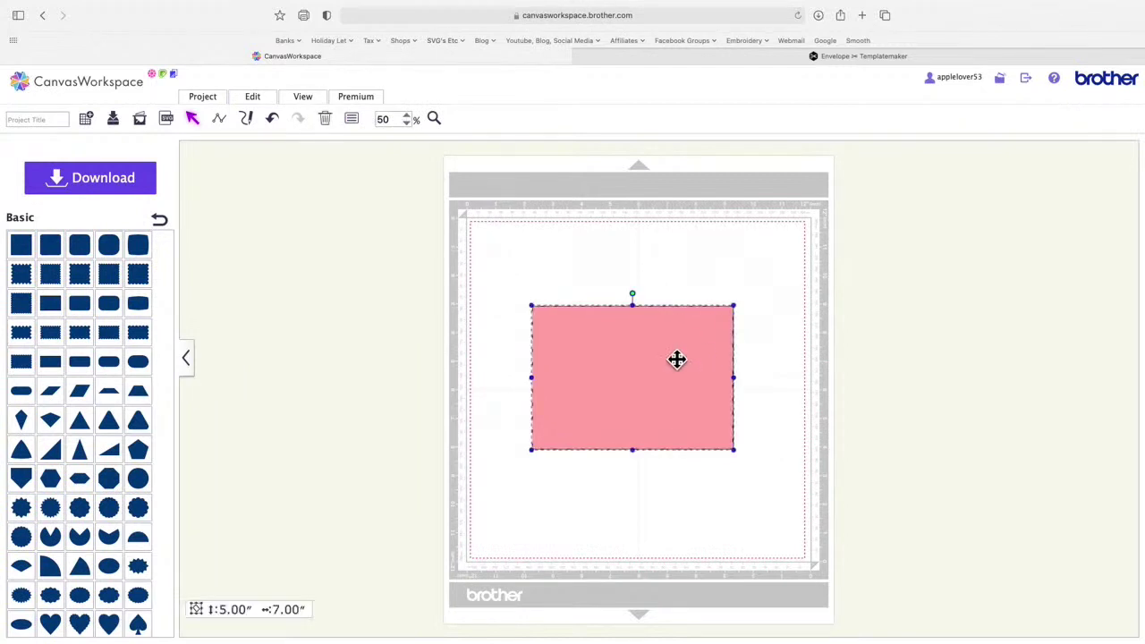
click(273, 119)
click(639, 359)
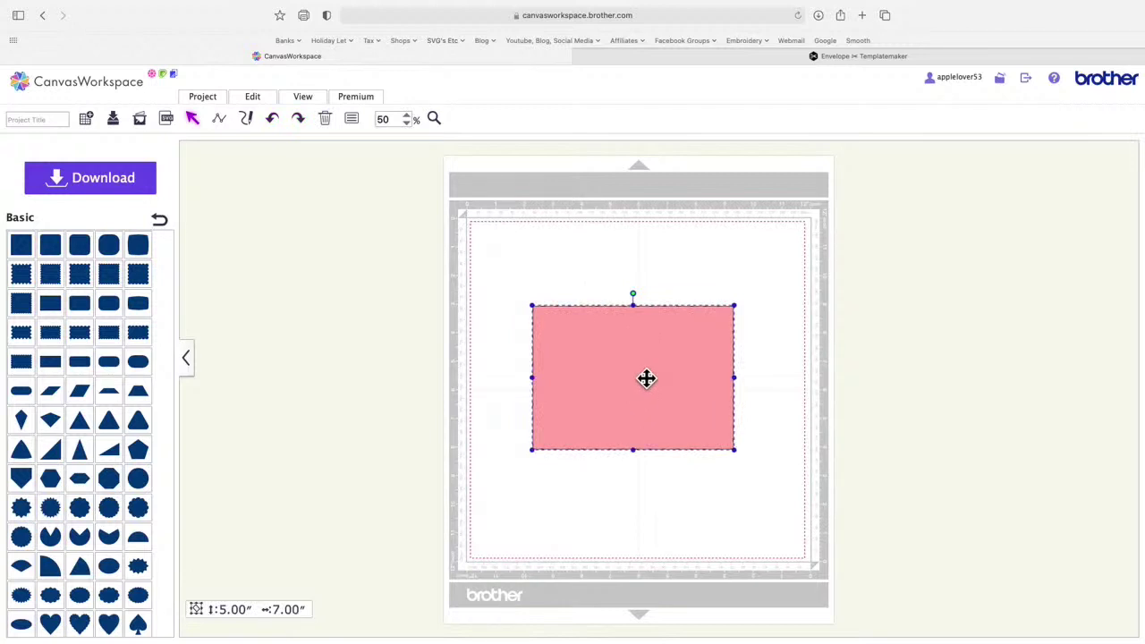
click(268, 105)
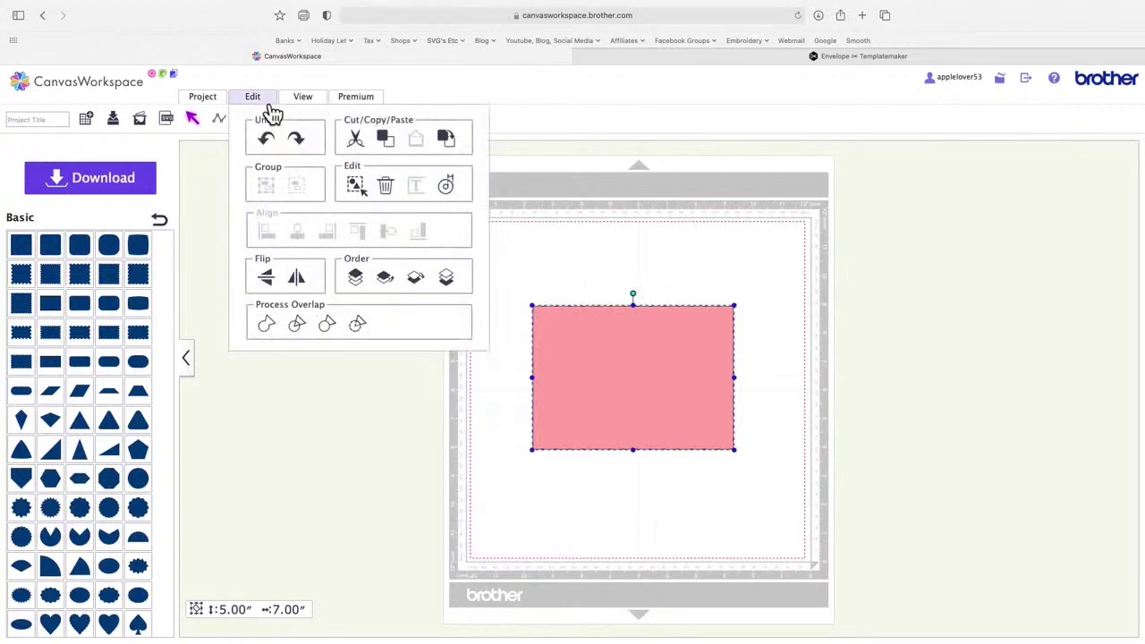
click(457, 285)
click(746, 514)
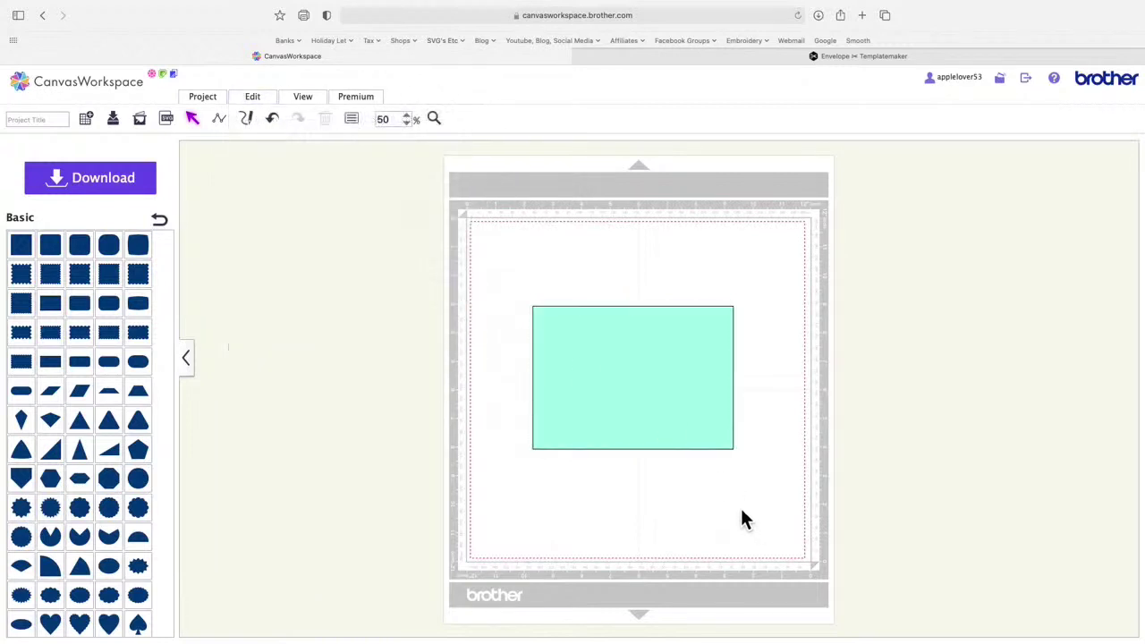
Step: Move the mint rectangle partly off the pink one, and undo both that move and the stacking change
drag(651, 383, 708, 388)
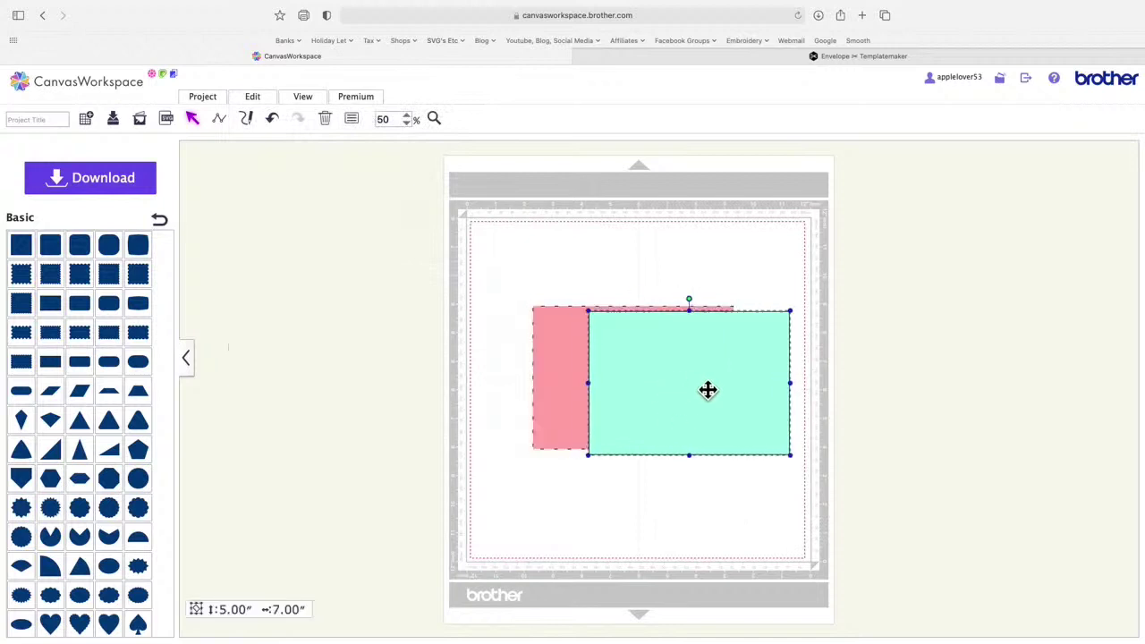
click(564, 371)
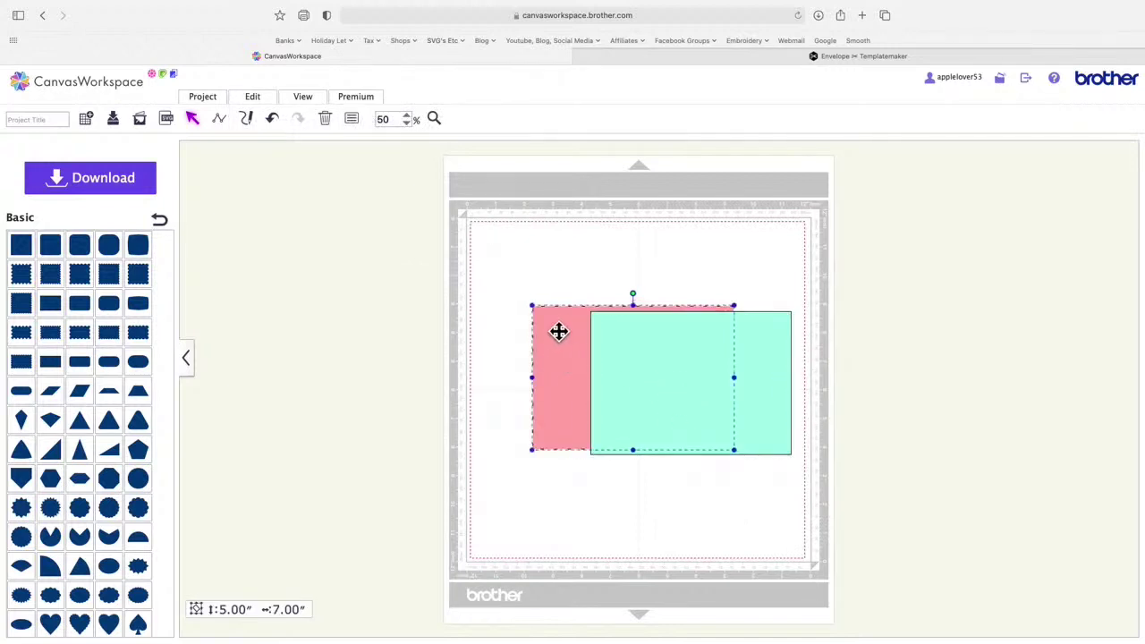
click(278, 125)
click(278, 126)
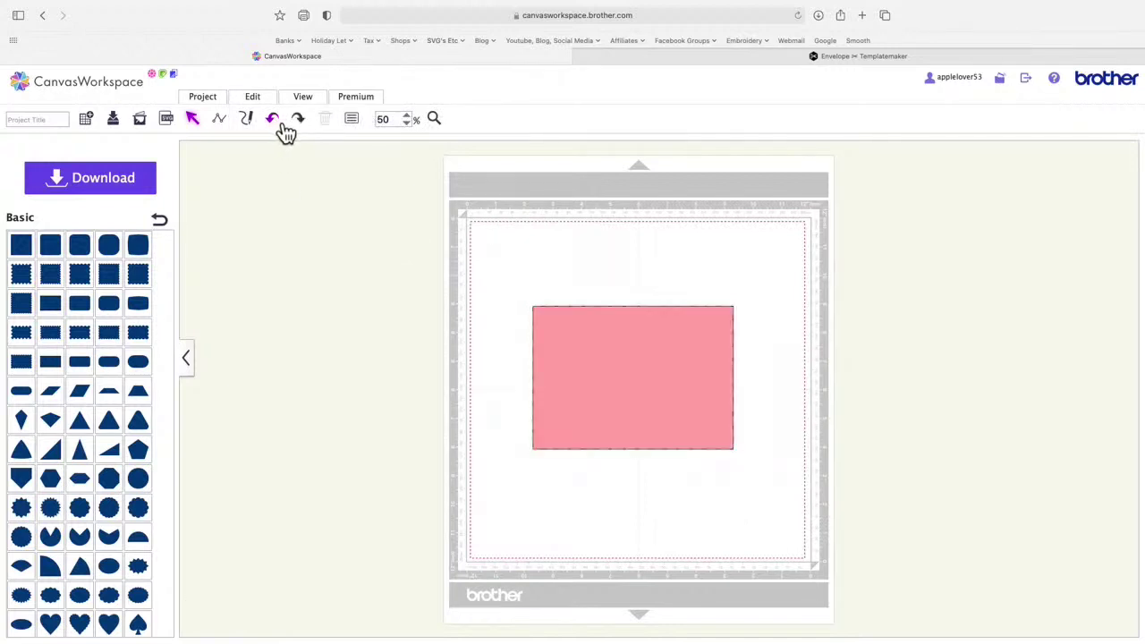
Step: Set the pink rectangle's height to 5.25 inches in its properties
click(627, 377)
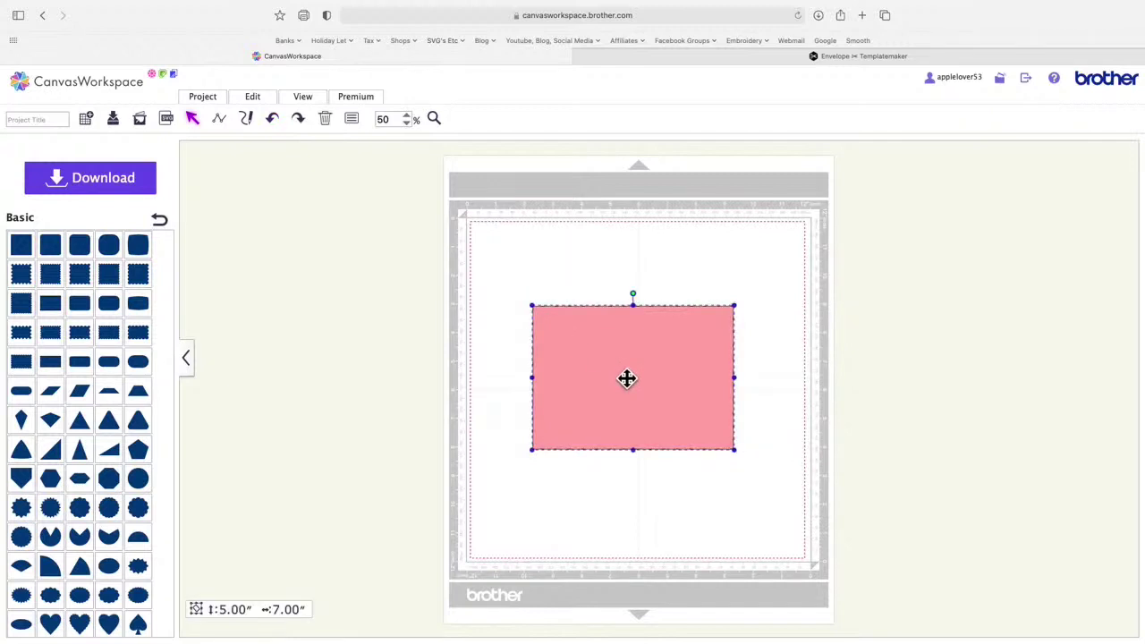
click(370, 111)
click(325, 205)
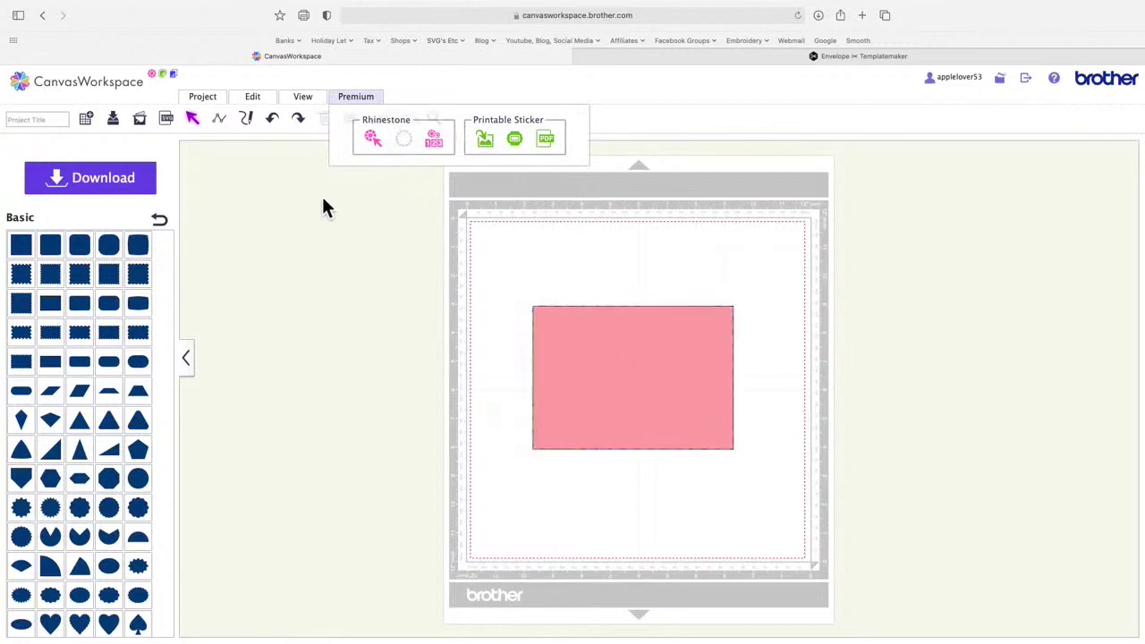
click(352, 118)
click(596, 351)
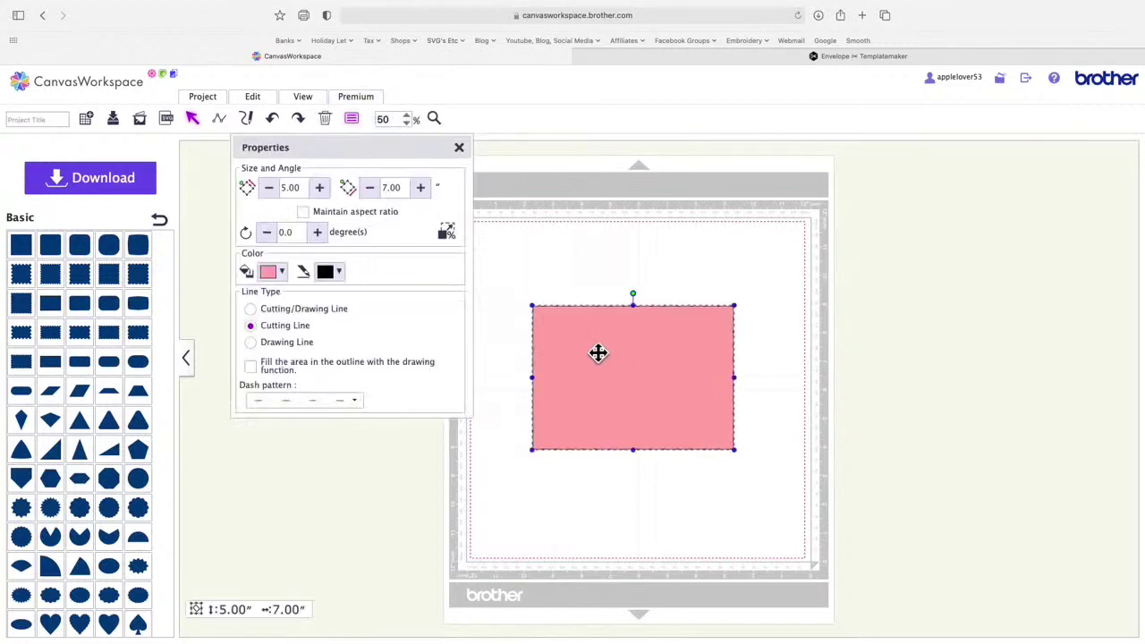
click(459, 146)
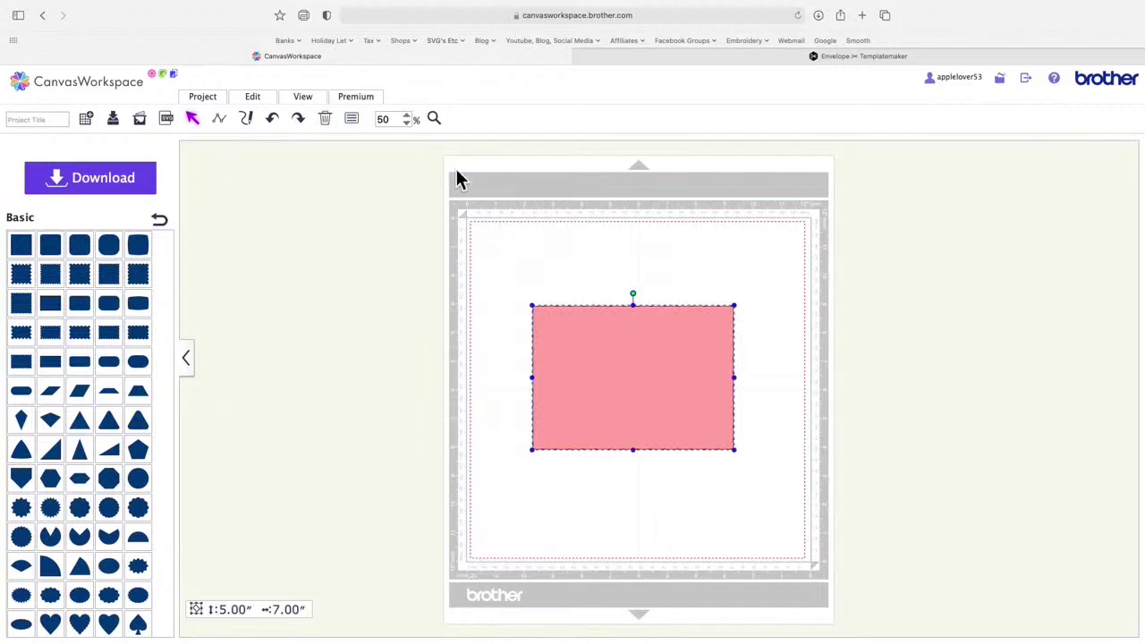
click(358, 122)
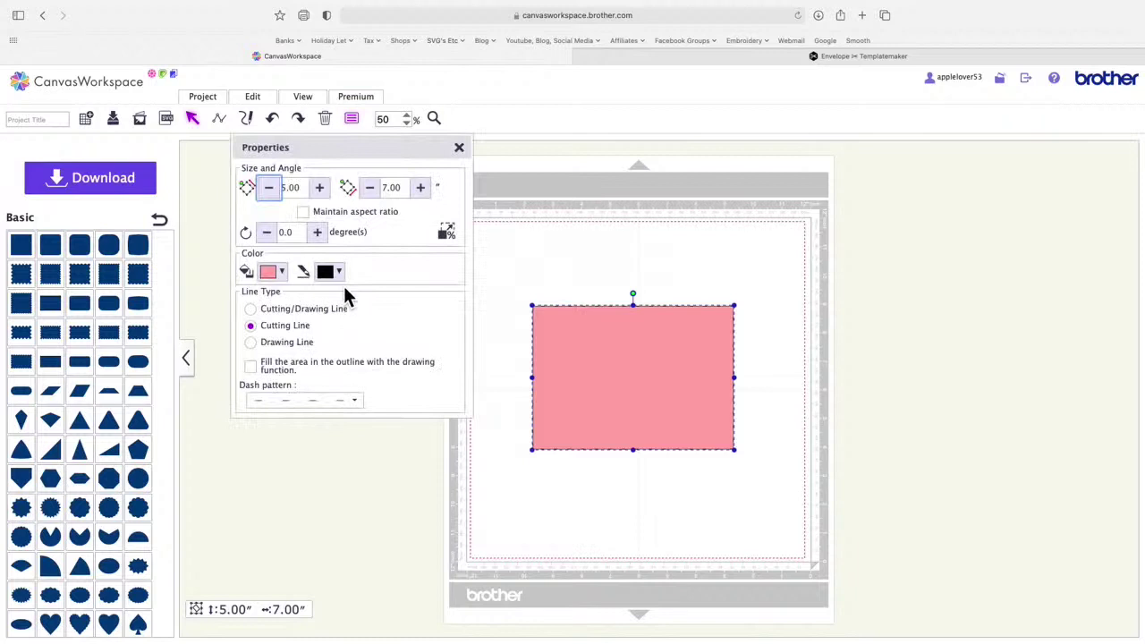
click(305, 194)
key(BackSpace)
key(BackSpace)
text(25)
Step: Try to set the pink rectangle's width to 7.25 inches
click(411, 194)
key(BackSpace)
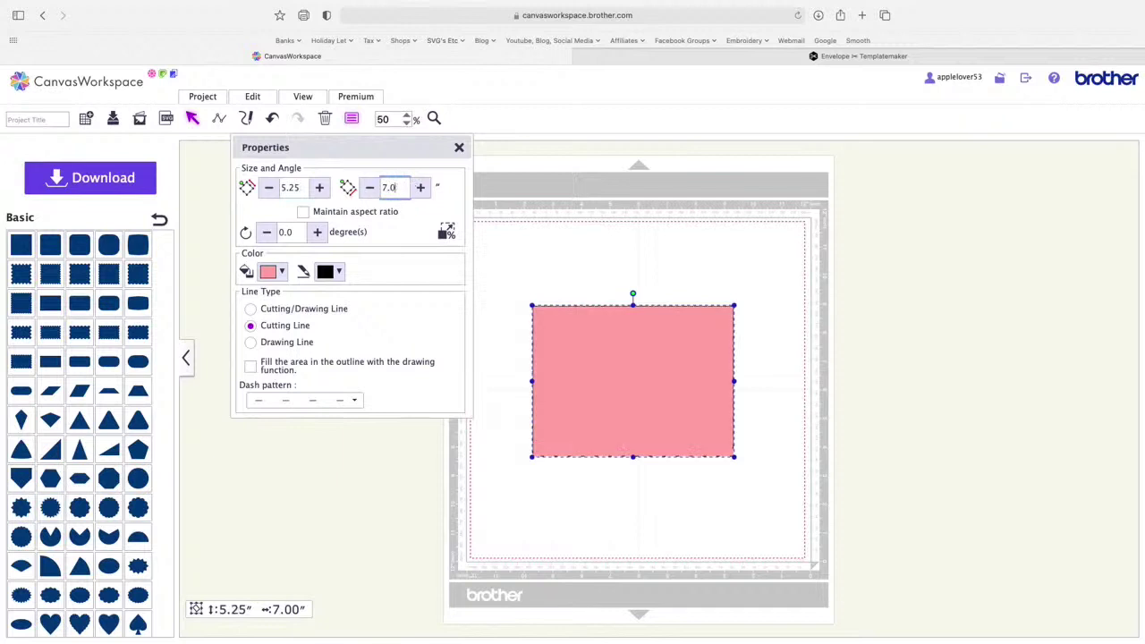
key(BackSpace)
key(BackSpace)
text(.25)
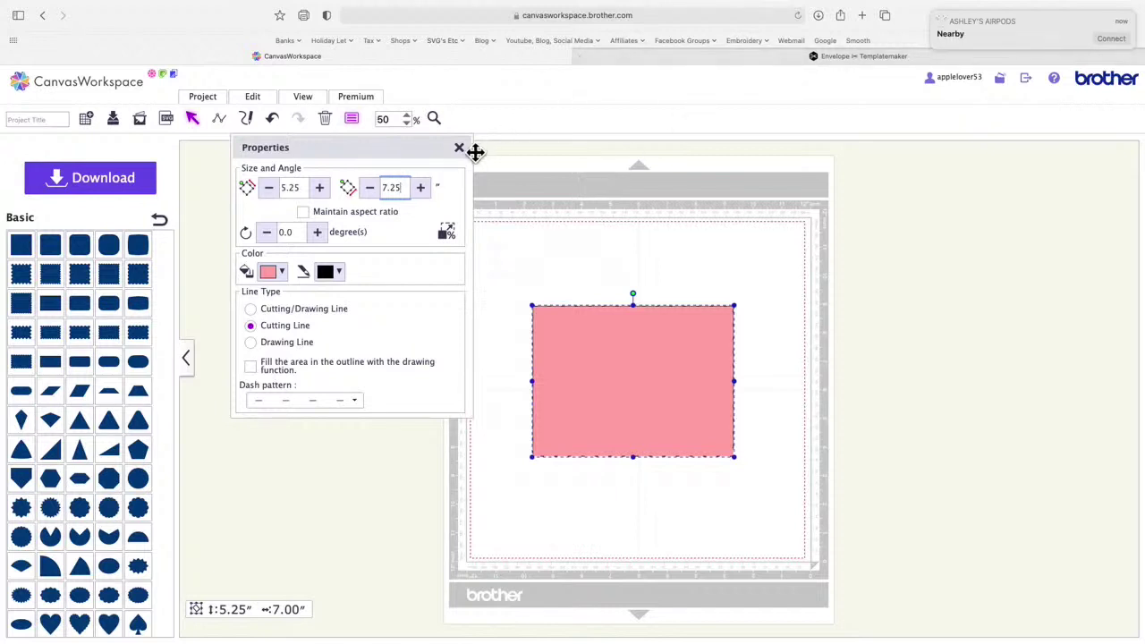
Step: Switch to the Templatemaker envelope page to view the template's outline and return to CanvasWorkspace
click(671, 55)
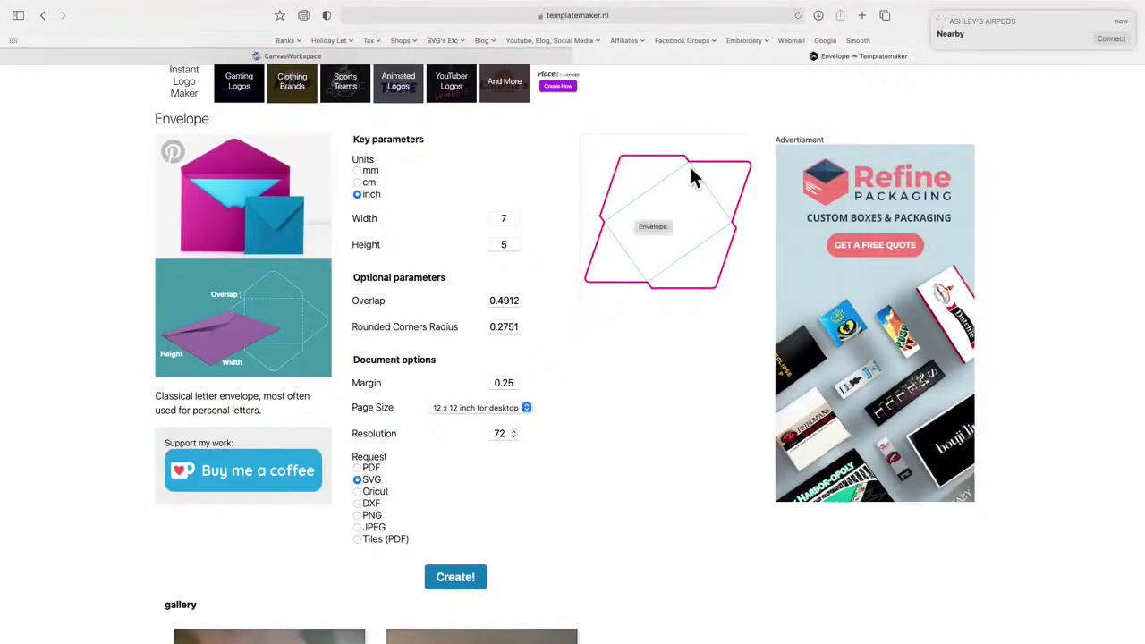
click(558, 57)
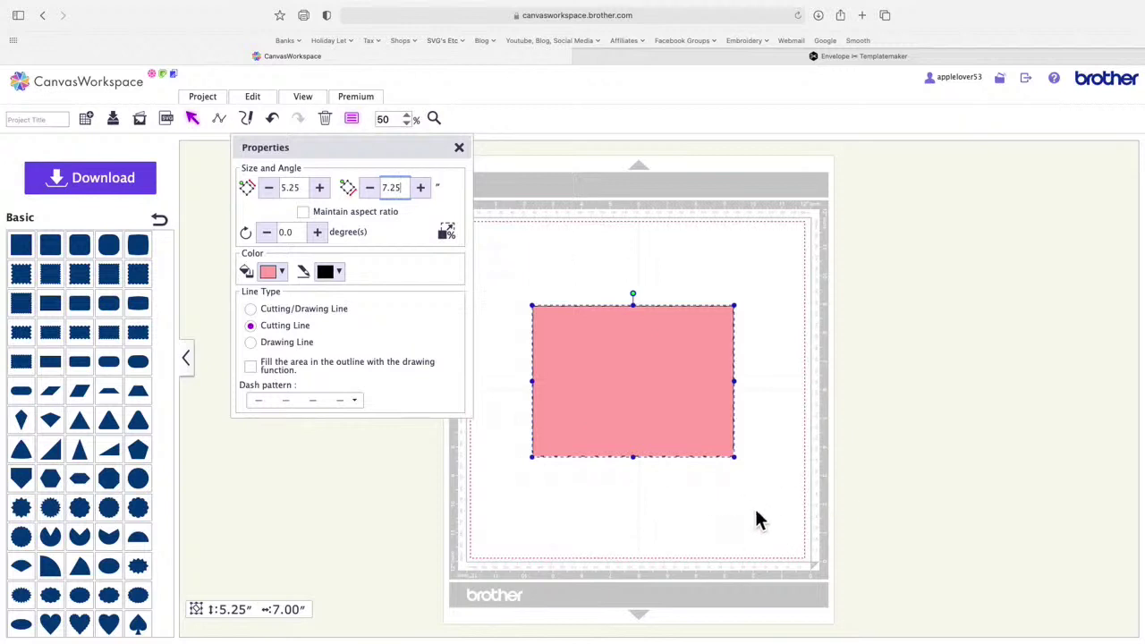
Step: Move the pink rectangle partly off the mat so the mint one is exposed, and check the mint rectangle's size
click(704, 281)
drag(648, 361, 481, 376)
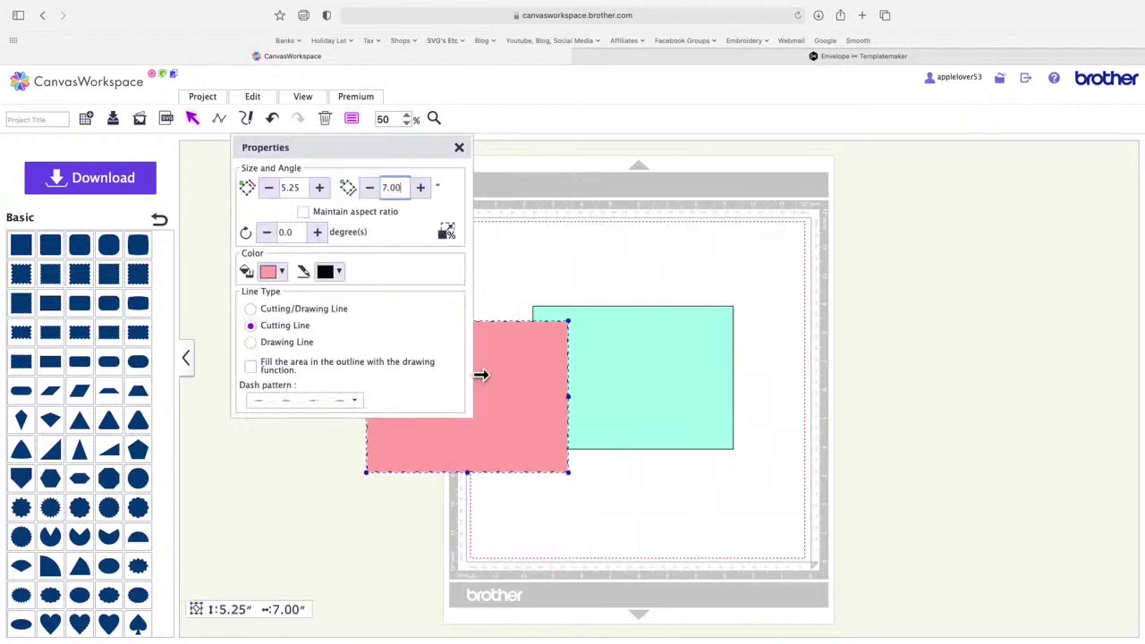
click(663, 360)
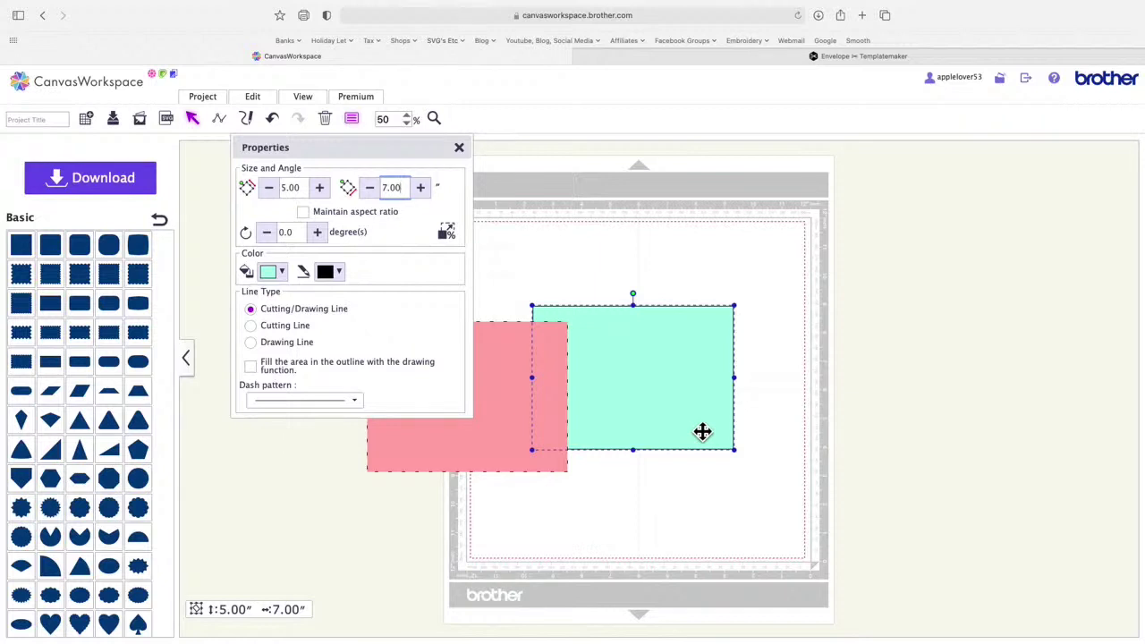
click(459, 147)
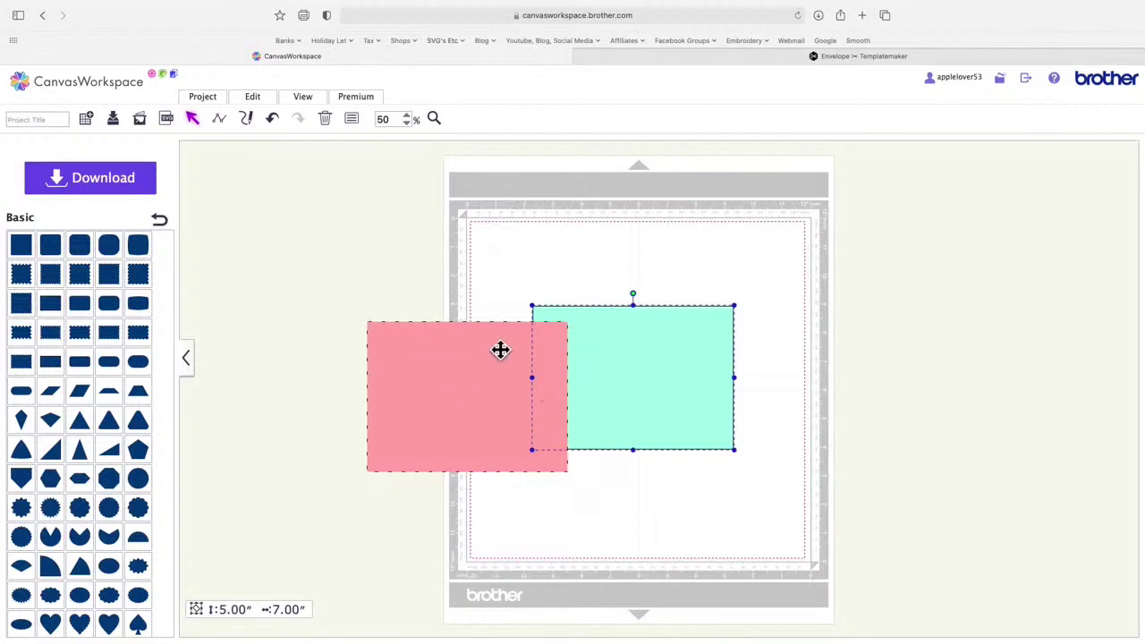
Step: Set the pink rectangle's width to 7.25 inches and apply it
click(489, 376)
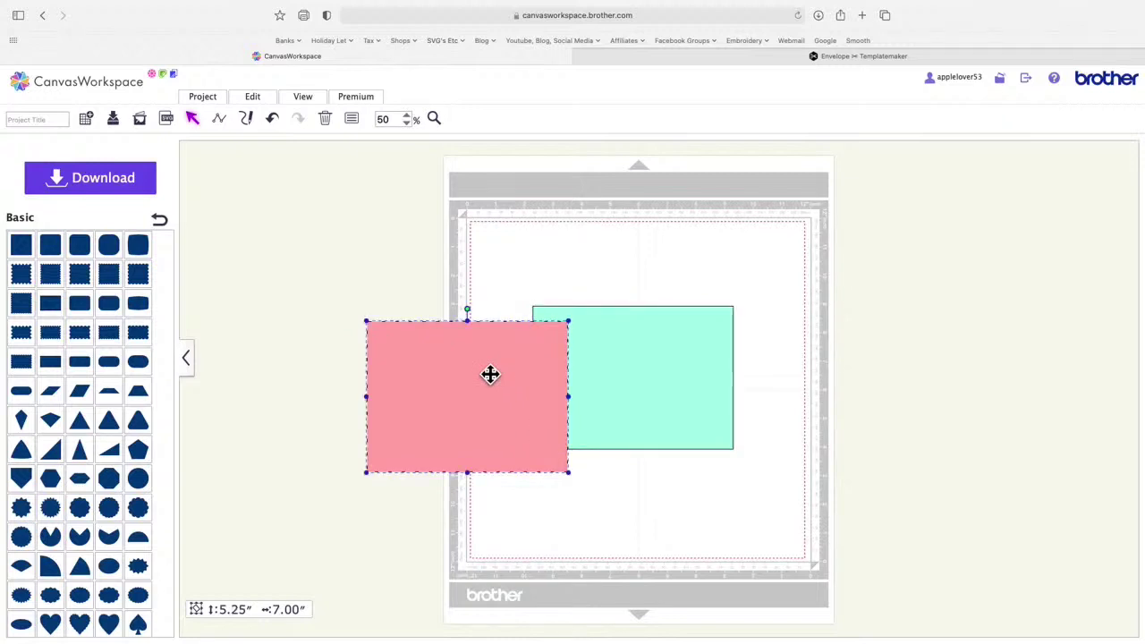
click(356, 119)
click(407, 187)
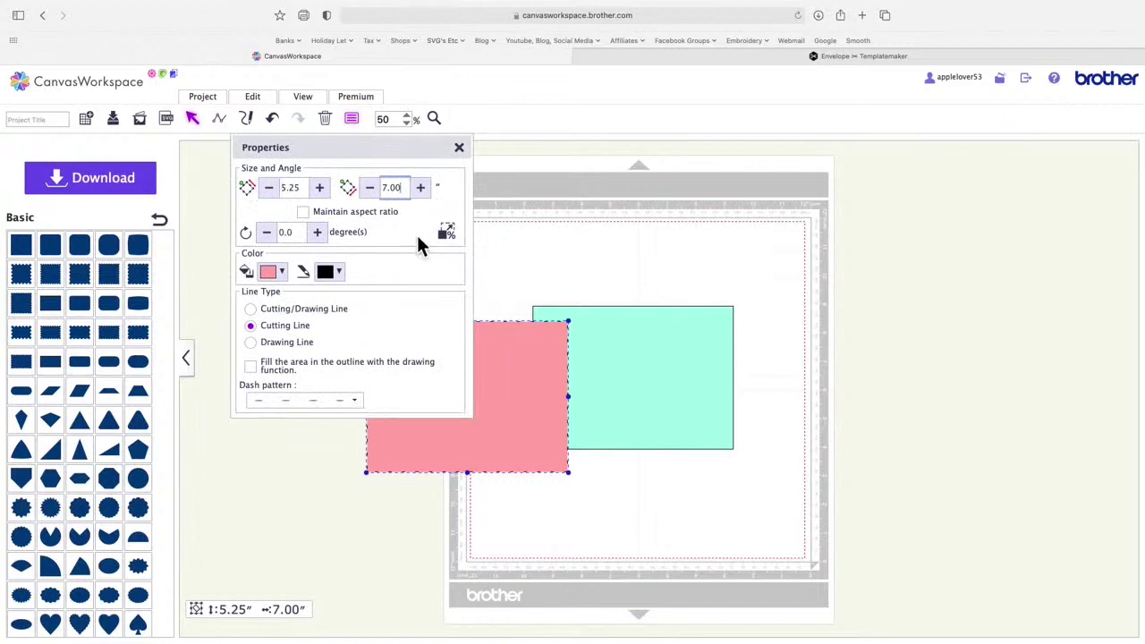
key(BackSpace)
key(BackSpace)
key(BackSpace)
text(.25)
key(Return)
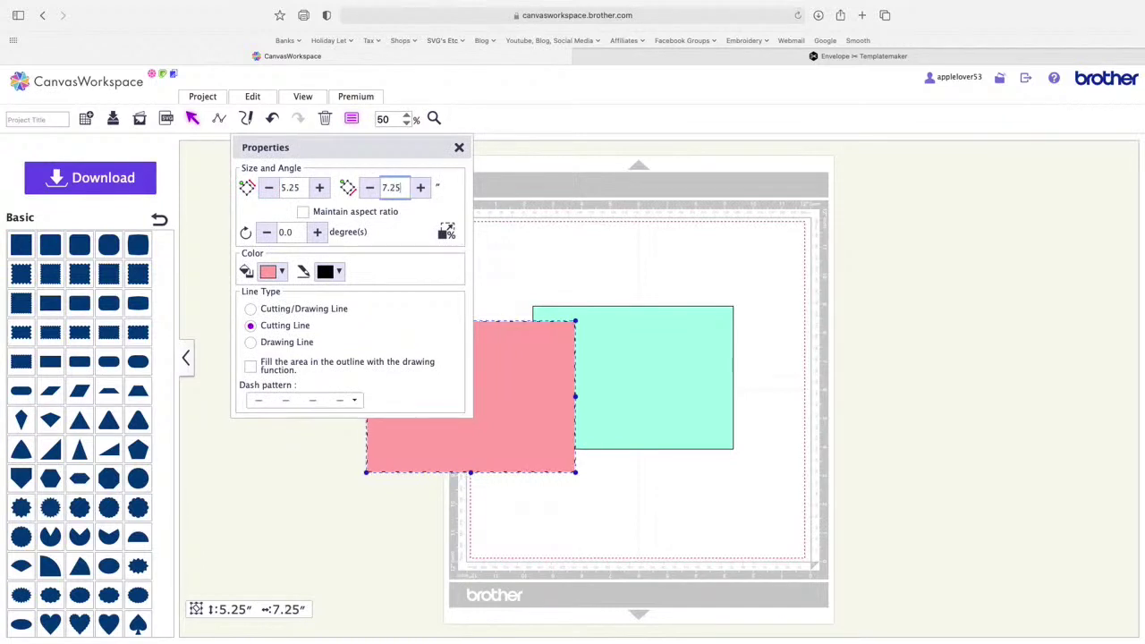
click(460, 149)
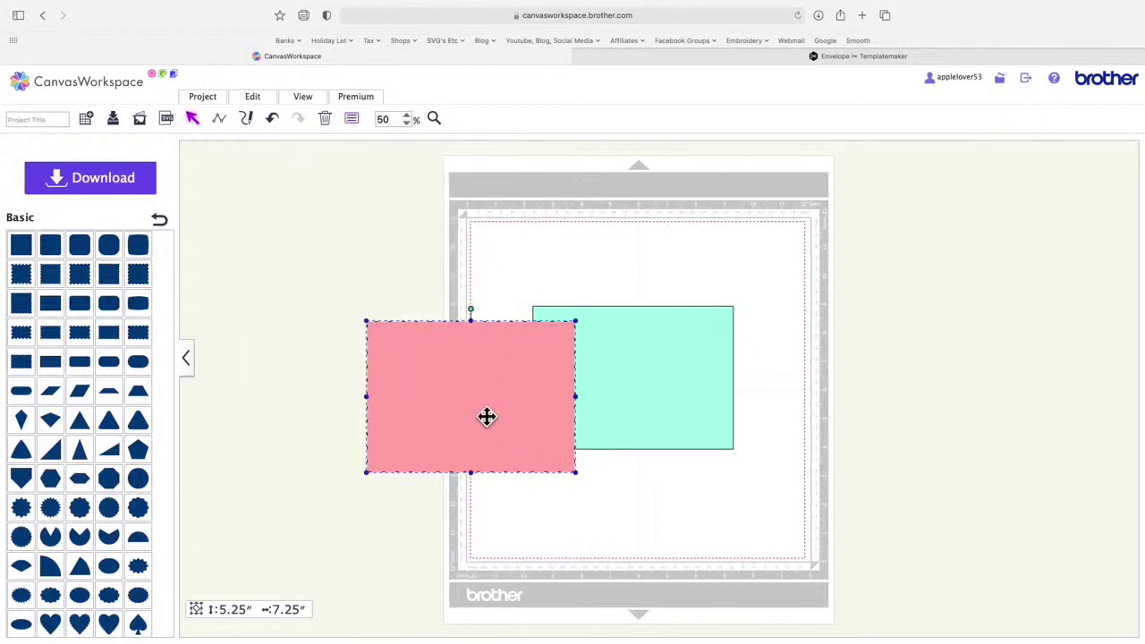
Step: Move the pink rectangle back over the mint one and align both by their horizontal and vertical centres
drag(524, 414, 632, 398)
drag(440, 268, 809, 516)
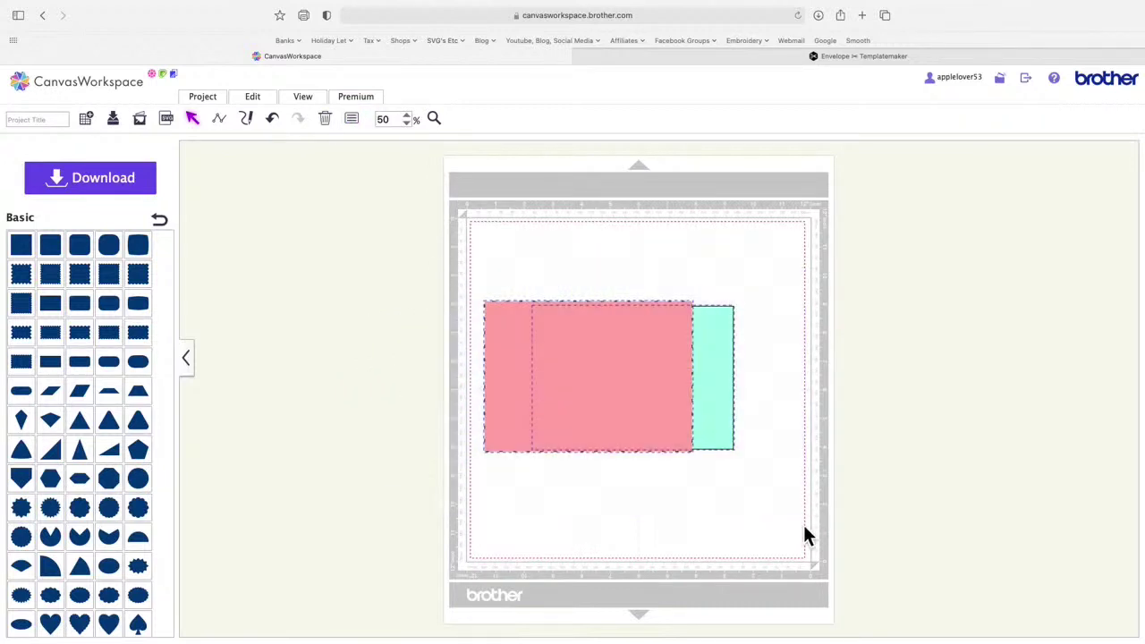
click(259, 100)
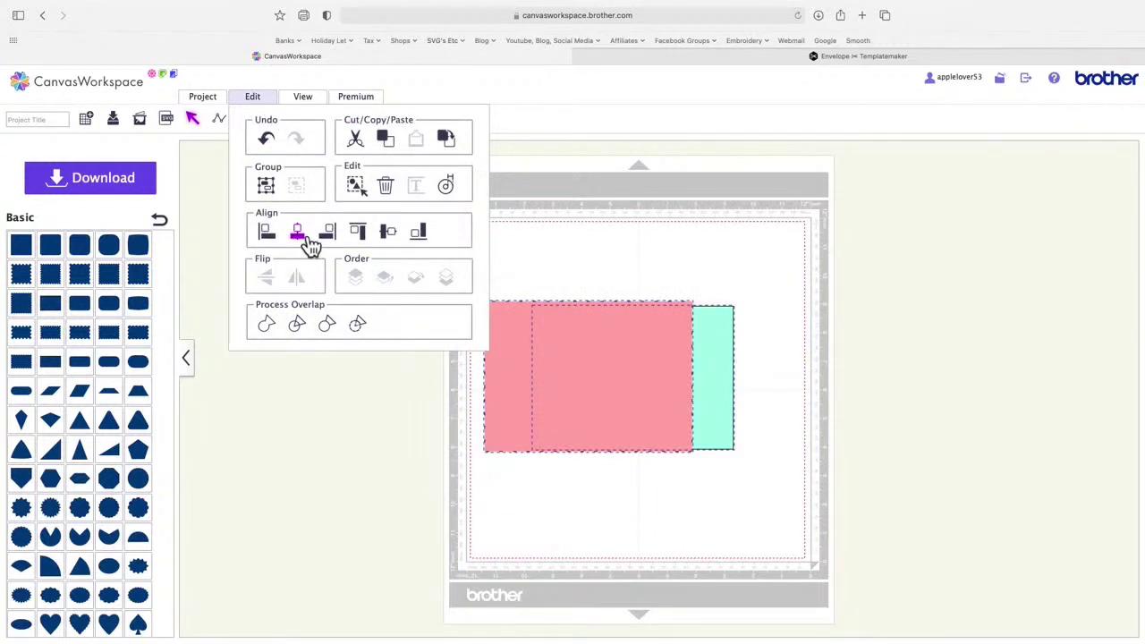
click(300, 235)
click(256, 99)
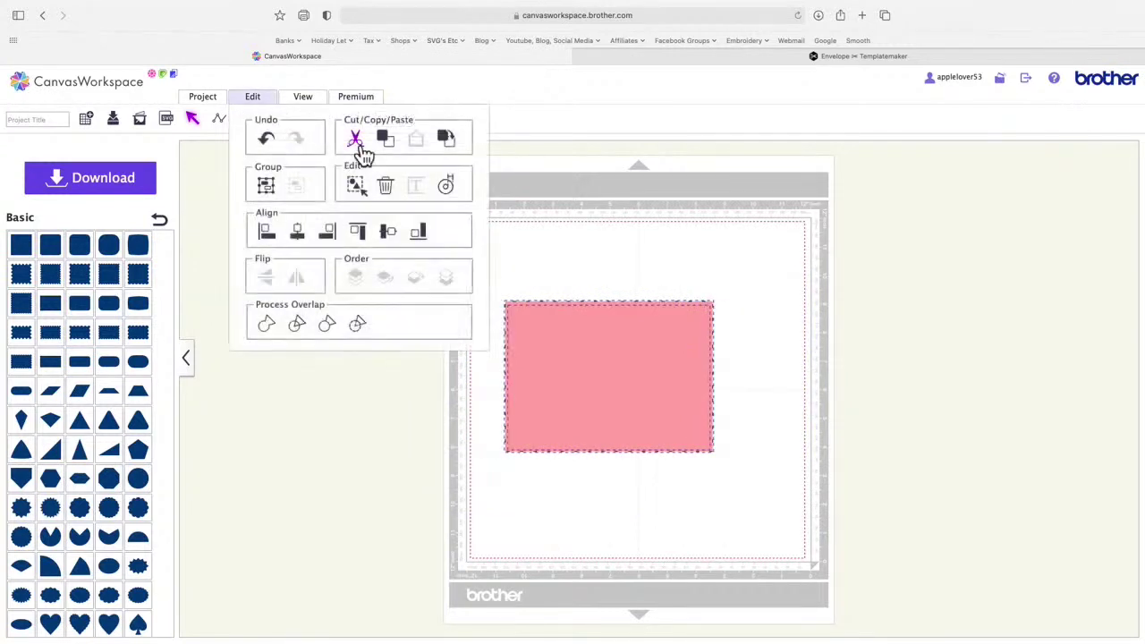
click(402, 243)
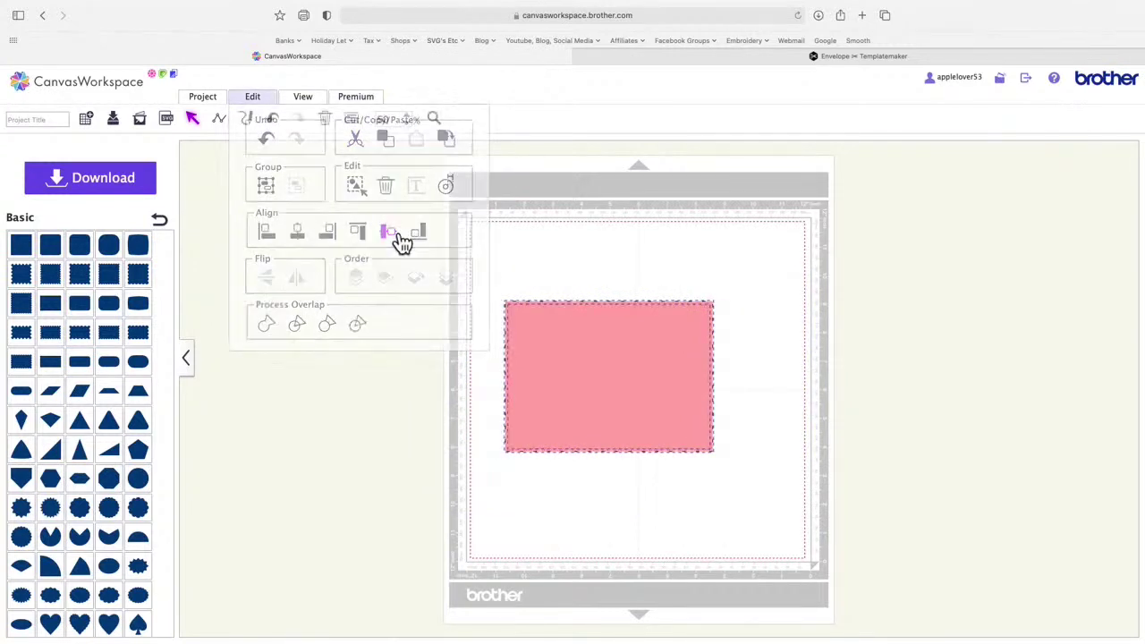
click(594, 246)
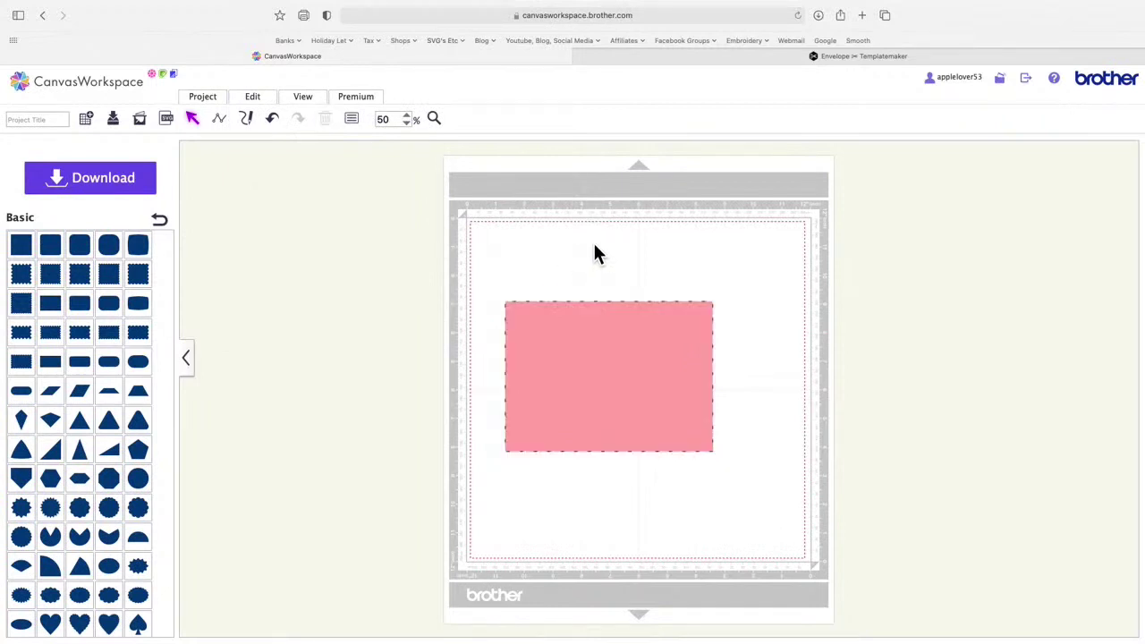
Step: Send the enlarged pink rectangle to the back so the mint one lies on top
click(605, 379)
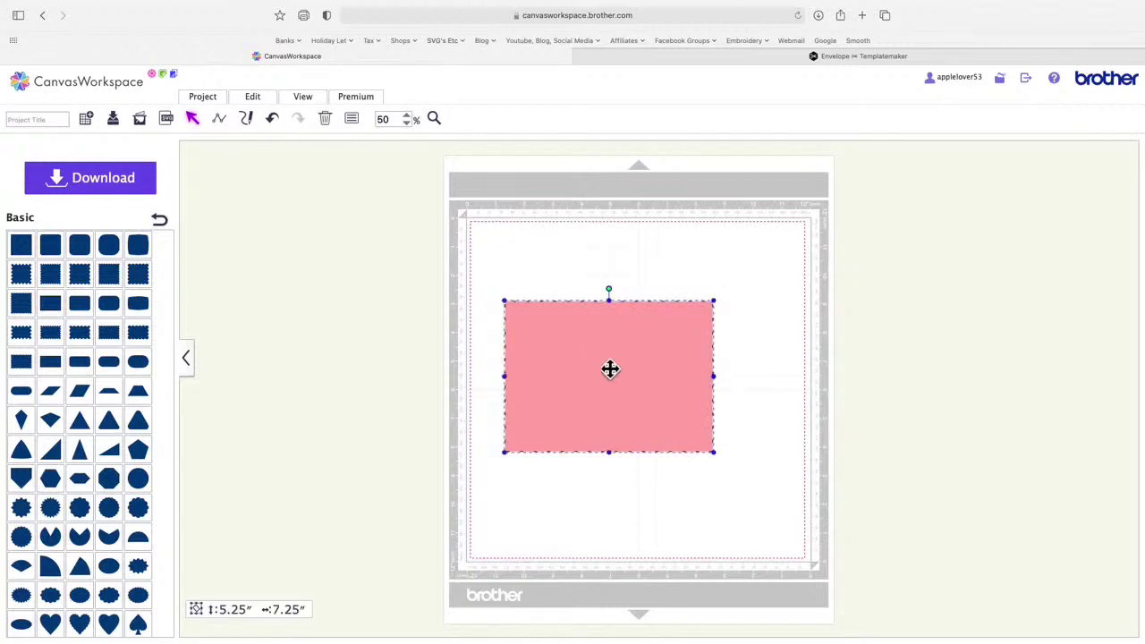
click(254, 98)
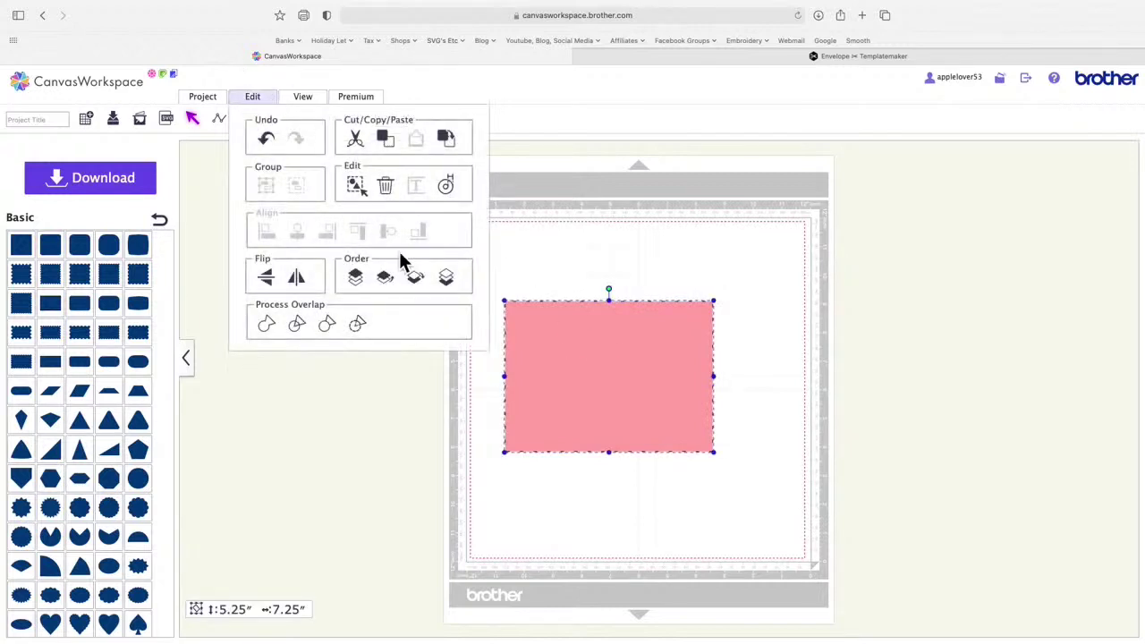
click(462, 294)
click(599, 261)
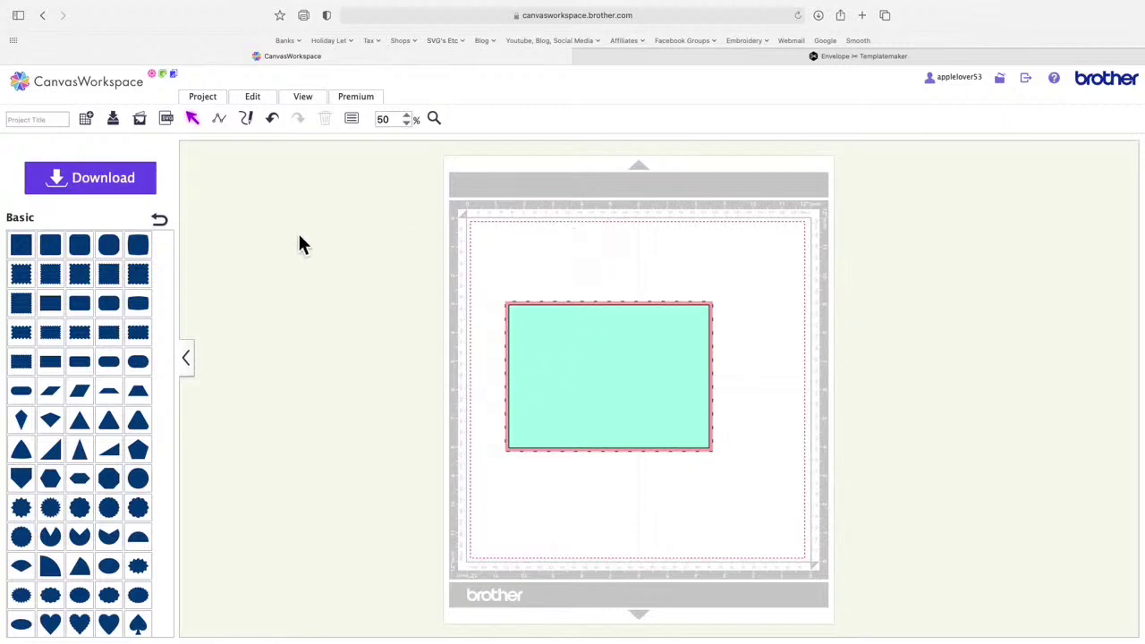
Step: Add a plain rectangle beside the mat and set its height to 5.25 inches and its width to 8.25 inches
drag(51, 363, 317, 288)
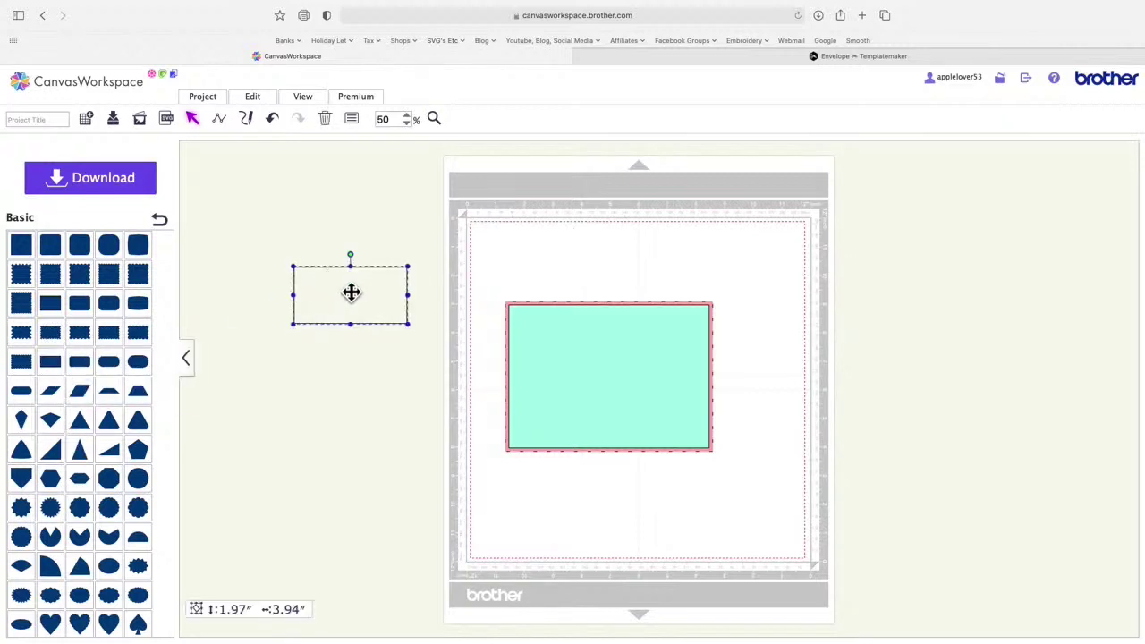
click(352, 120)
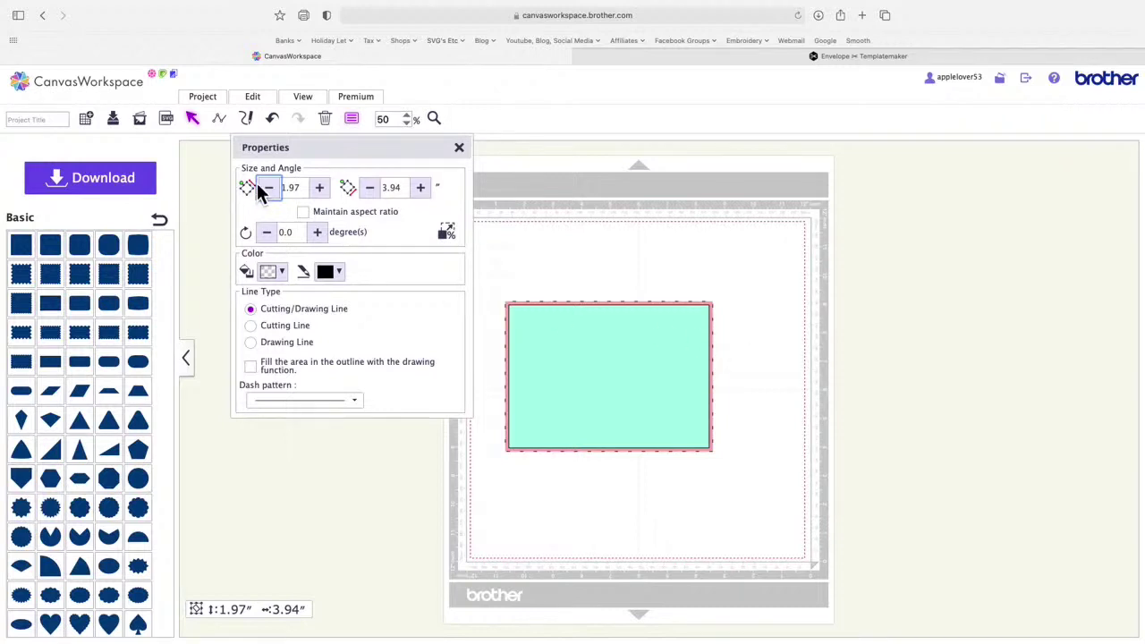
drag(409, 153, 744, 165)
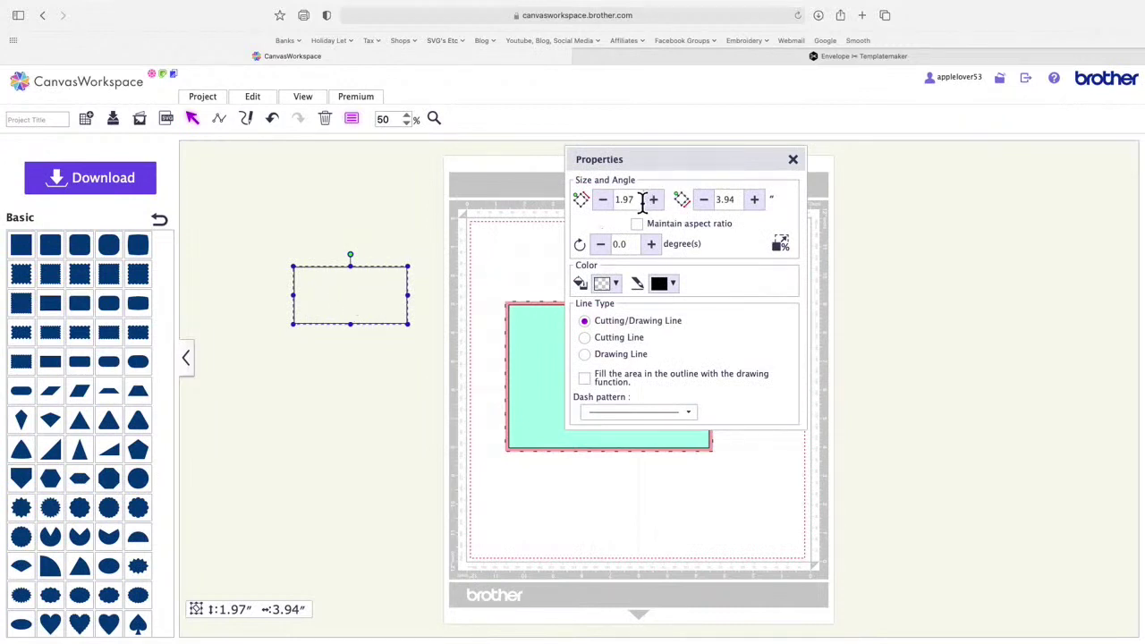
drag(639, 200, 606, 204)
text(5.25)
click(744, 201)
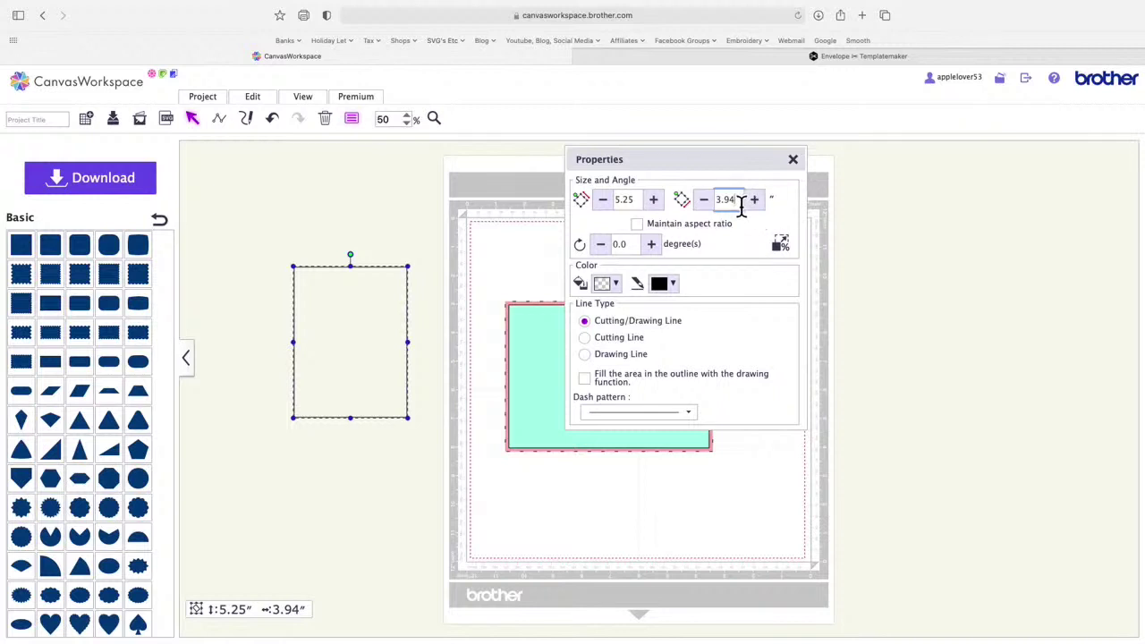
drag(742, 202, 703, 204)
text(8.25)
key(Return)
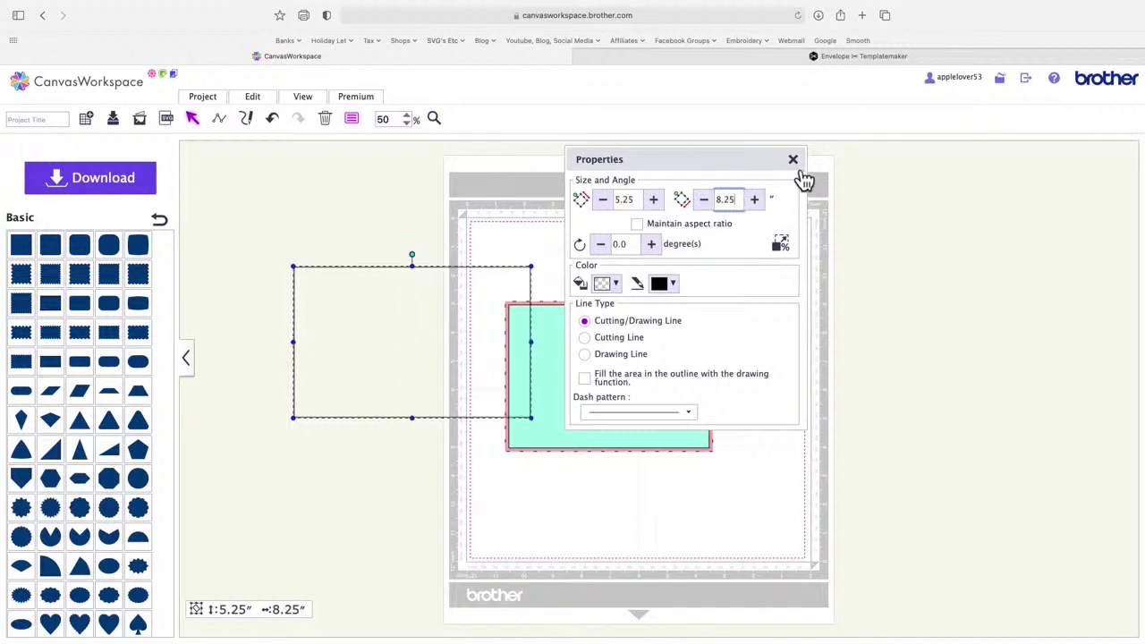
drag(762, 168, 999, 177)
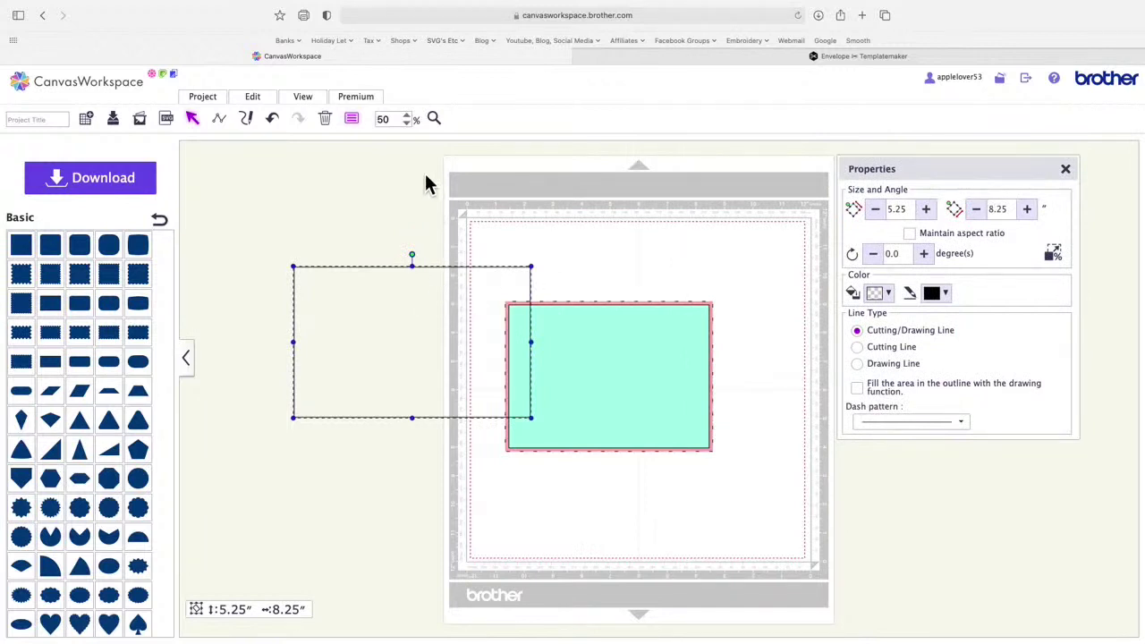
Step: Fill the 8.25 x 5.25 inch rectangle with bright yellow and close its properties
click(362, 125)
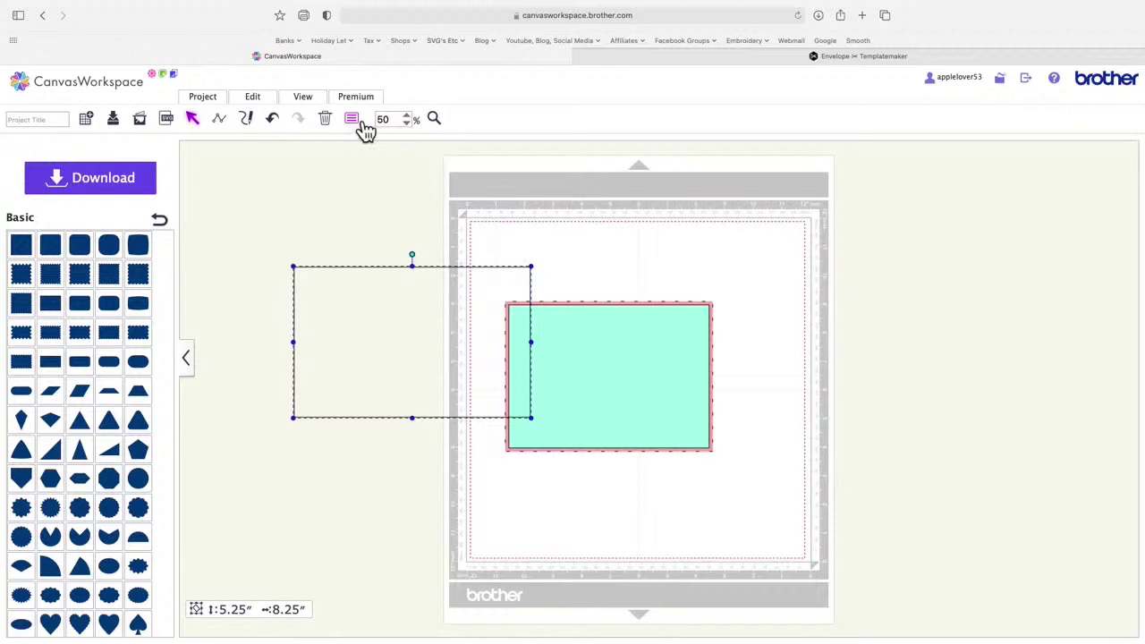
click(362, 126)
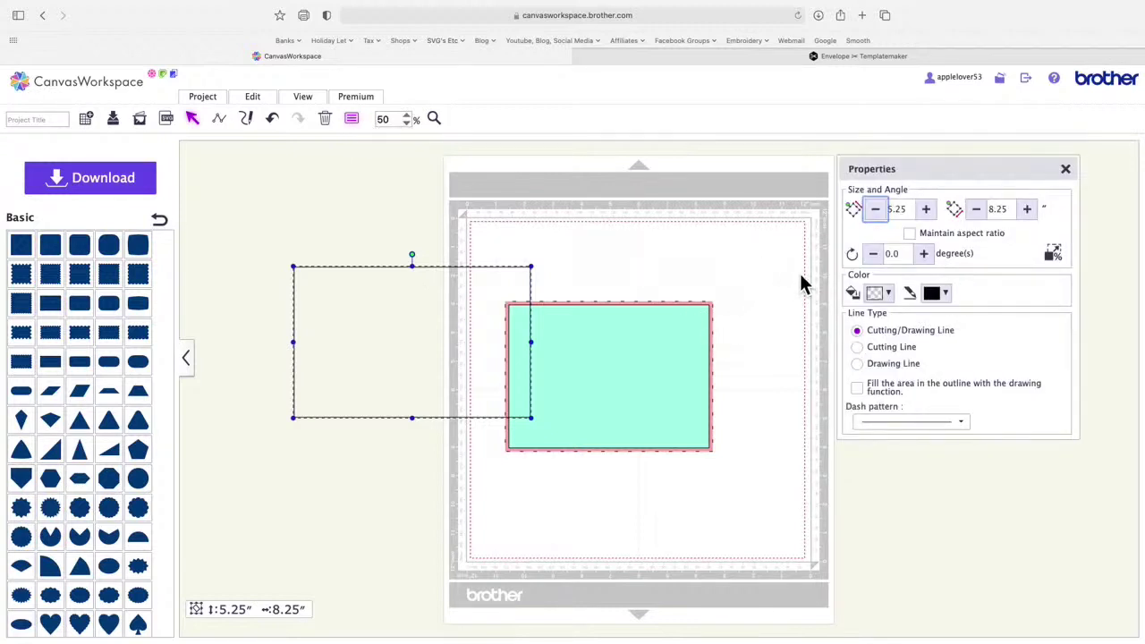
click(891, 297)
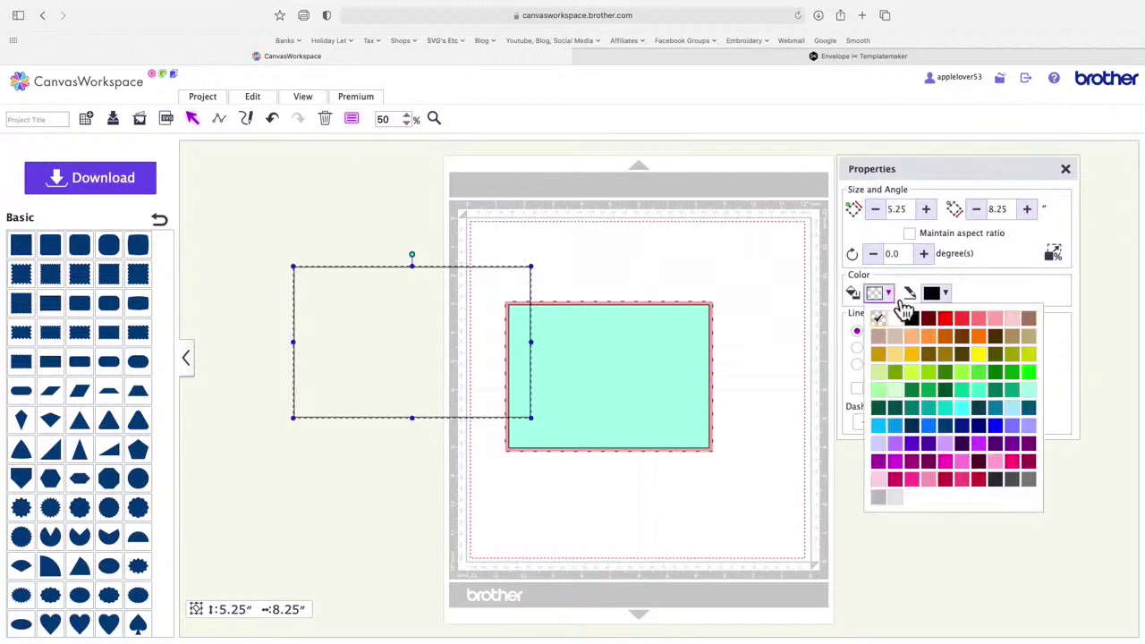
click(983, 357)
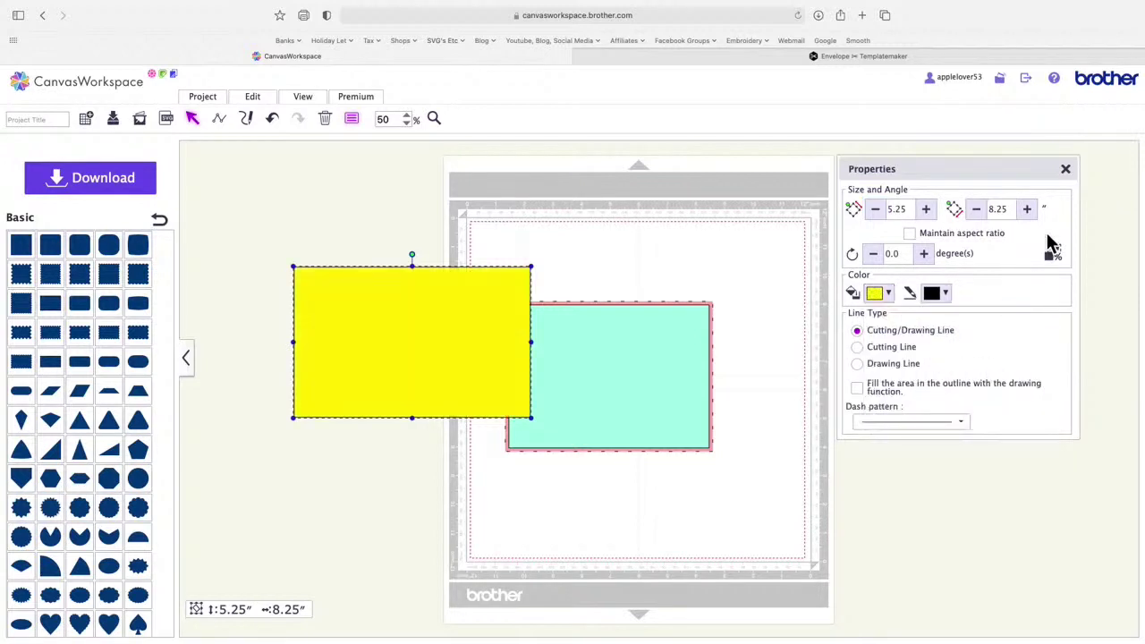
click(1066, 170)
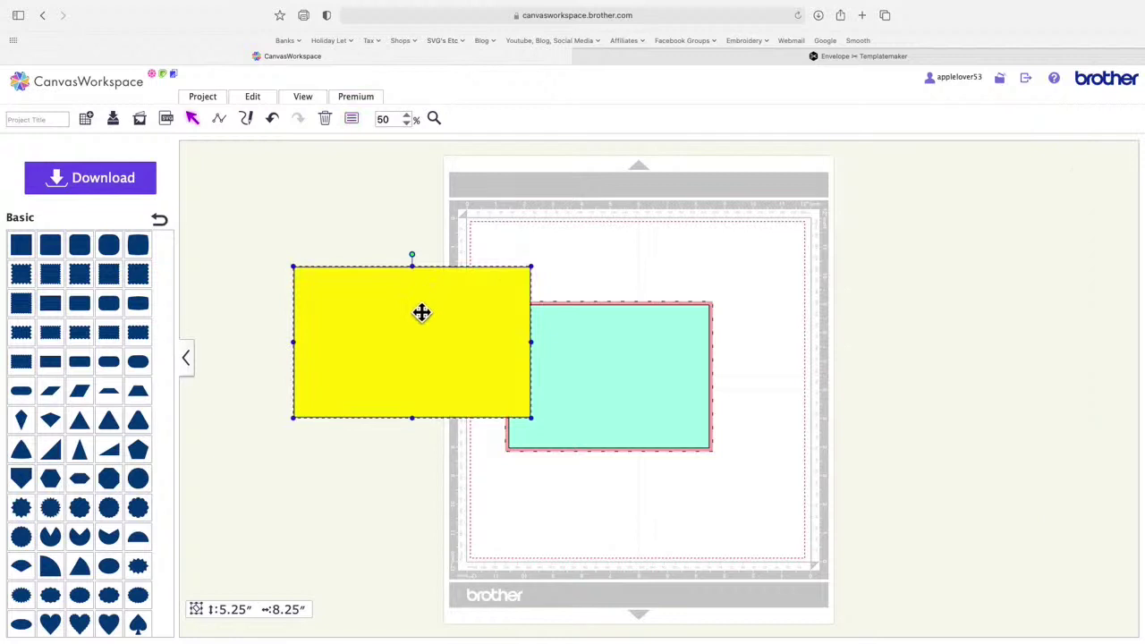
Step: Move the yellow rectangle over the mint and pink ones and align all three by their horizontal and vertical centres
drag(421, 310, 616, 332)
drag(391, 238, 784, 502)
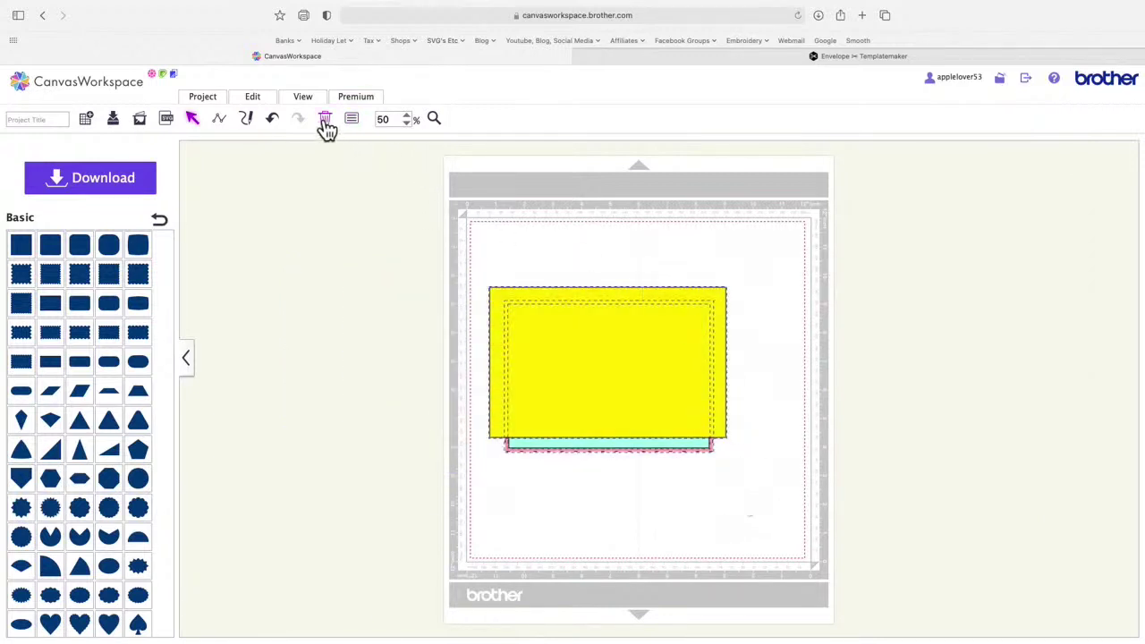
click(253, 96)
click(305, 237)
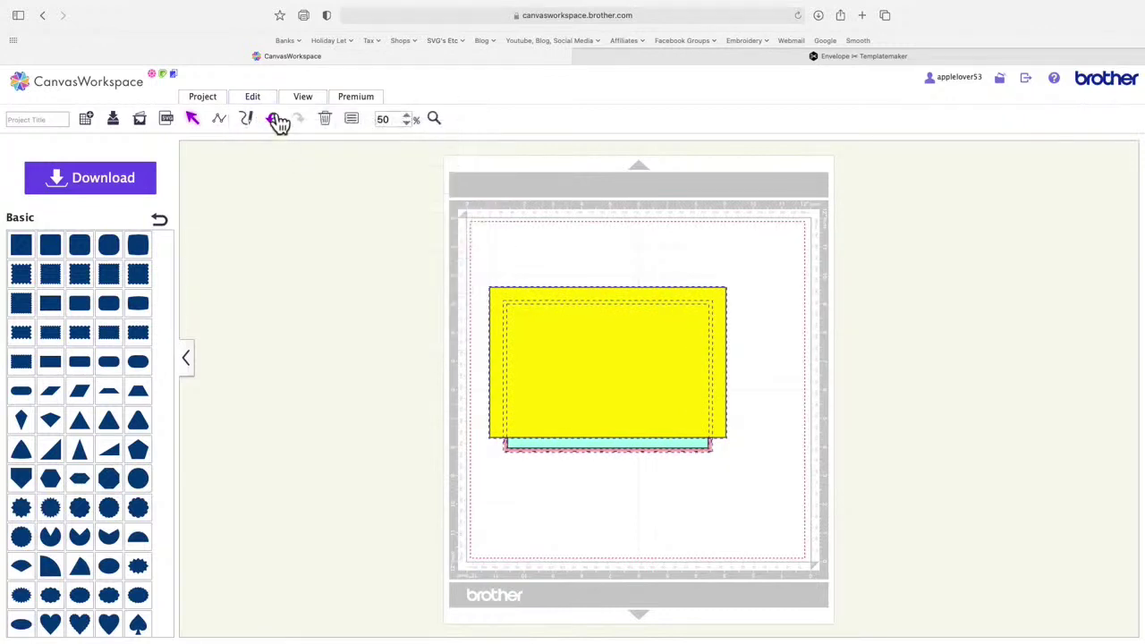
click(260, 98)
click(400, 244)
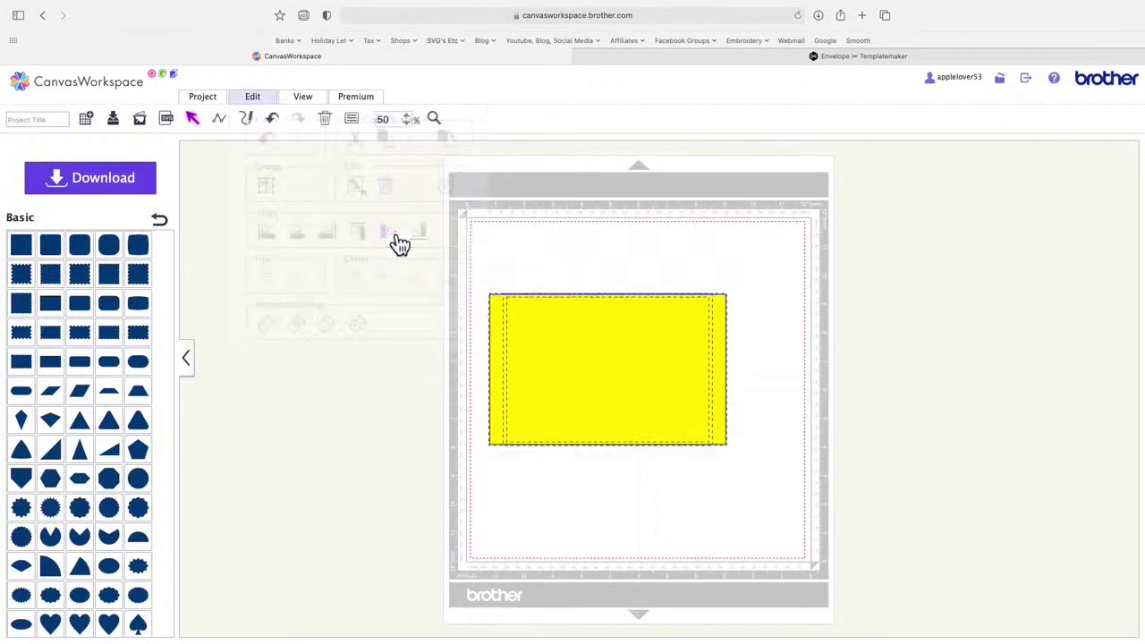
click(632, 520)
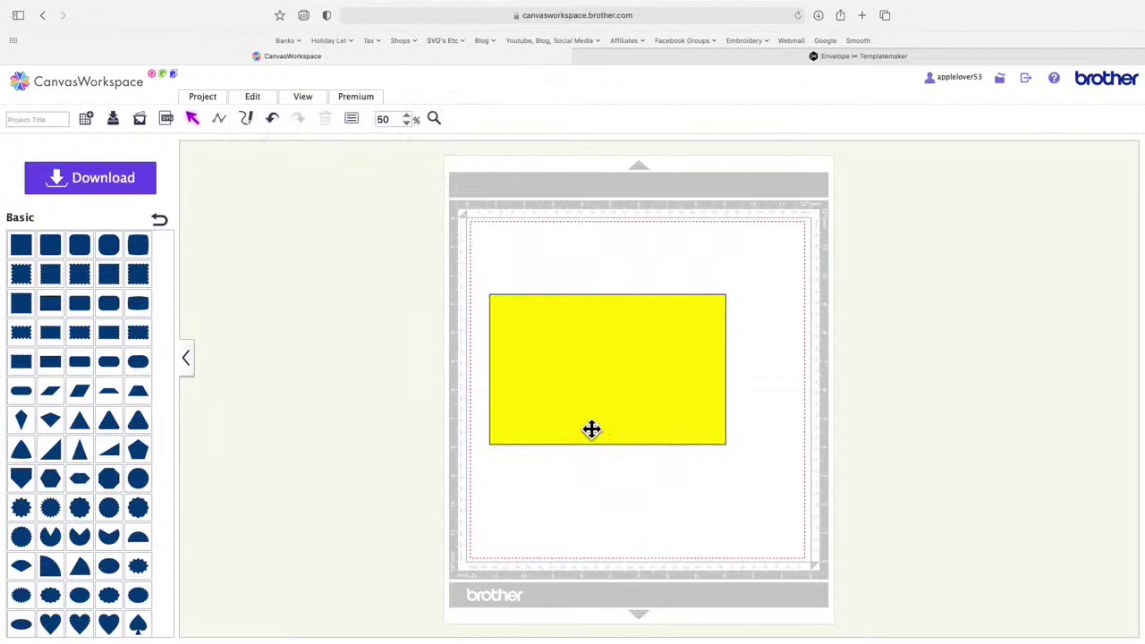
Step: Send the yellow rectangle to the back, behind the pink and mint ones
click(662, 400)
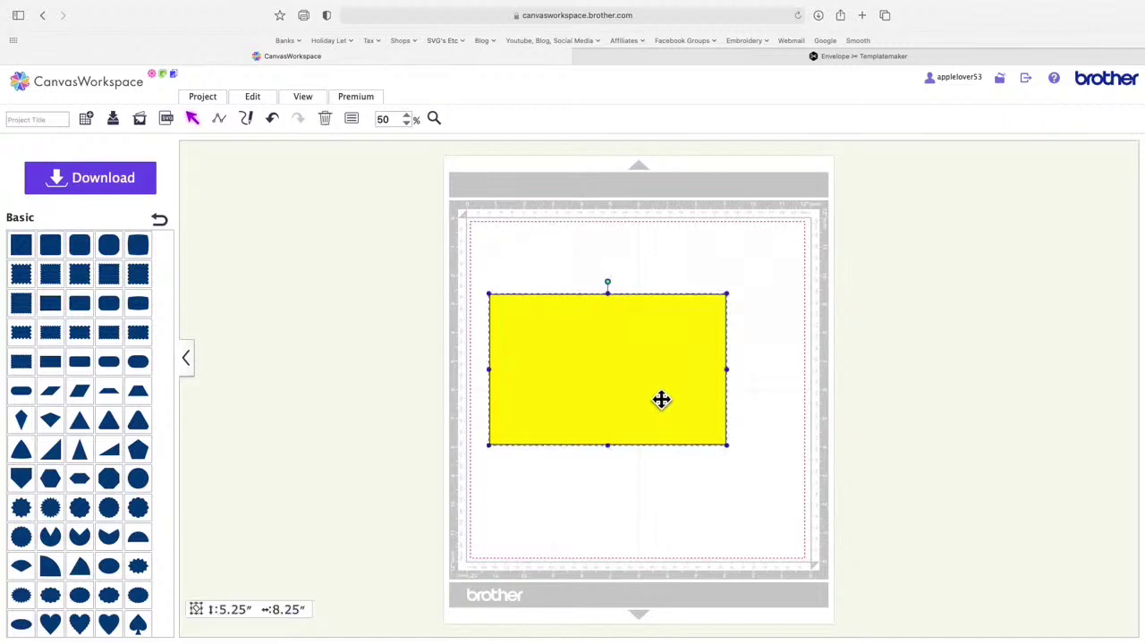
click(271, 101)
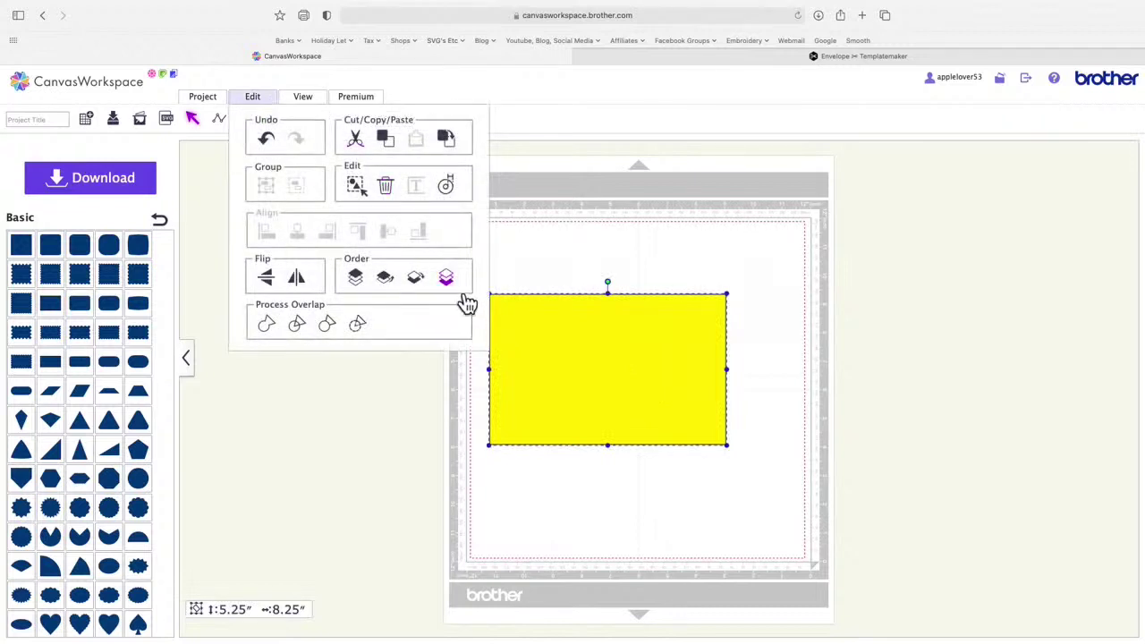
click(454, 286)
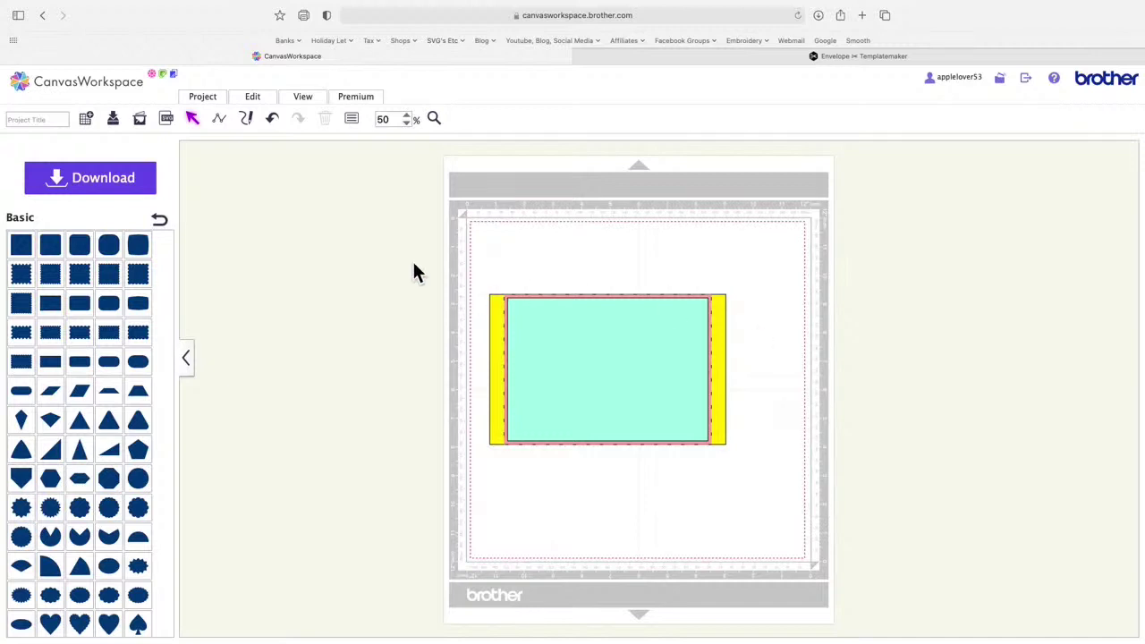
Step: Move all three stacked rectangles together to the middle of the mat
drag(411, 262, 786, 517)
drag(631, 379, 657, 406)
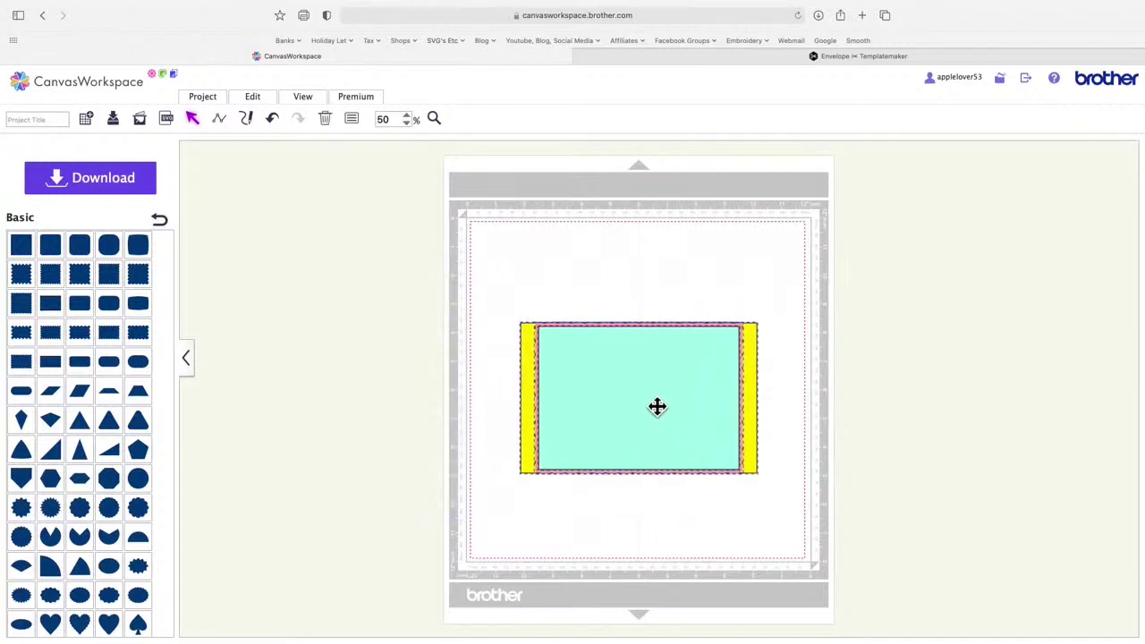
click(886, 413)
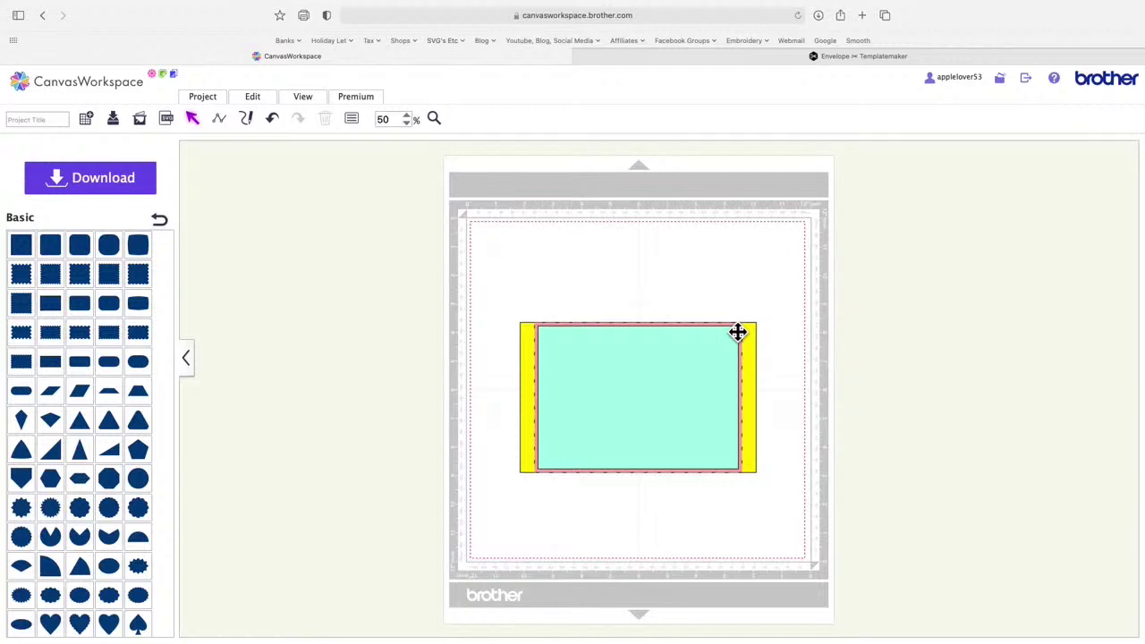
Step: Move the mint rectangle off the mat, then duplicate the pink rectangle and place the copy over the original's lower right corner
click(640, 386)
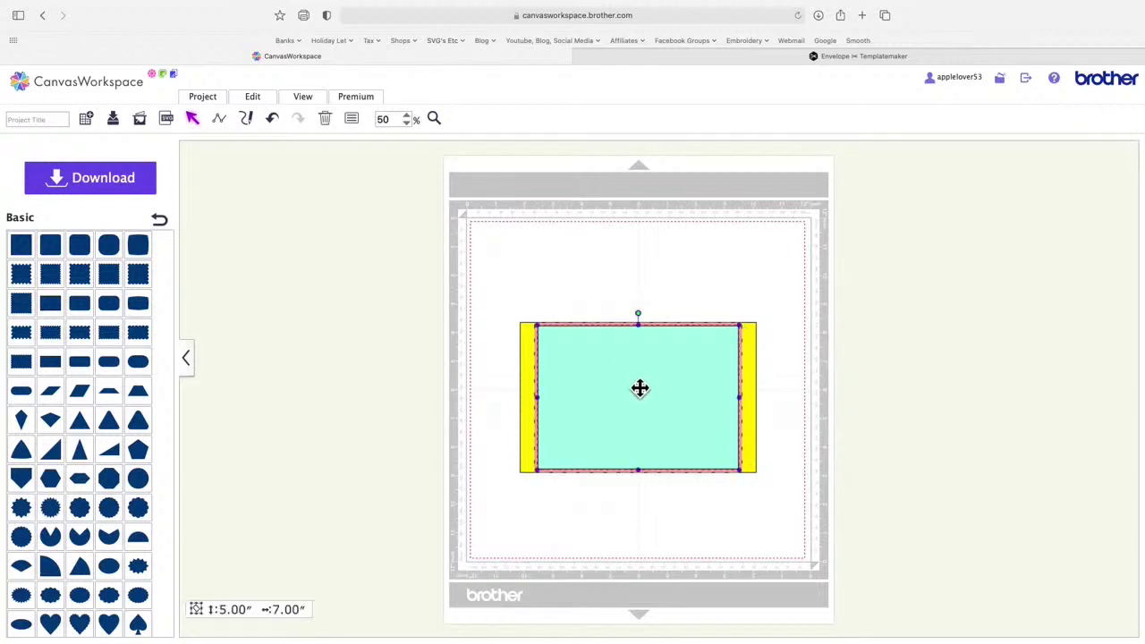
drag(640, 387, 985, 386)
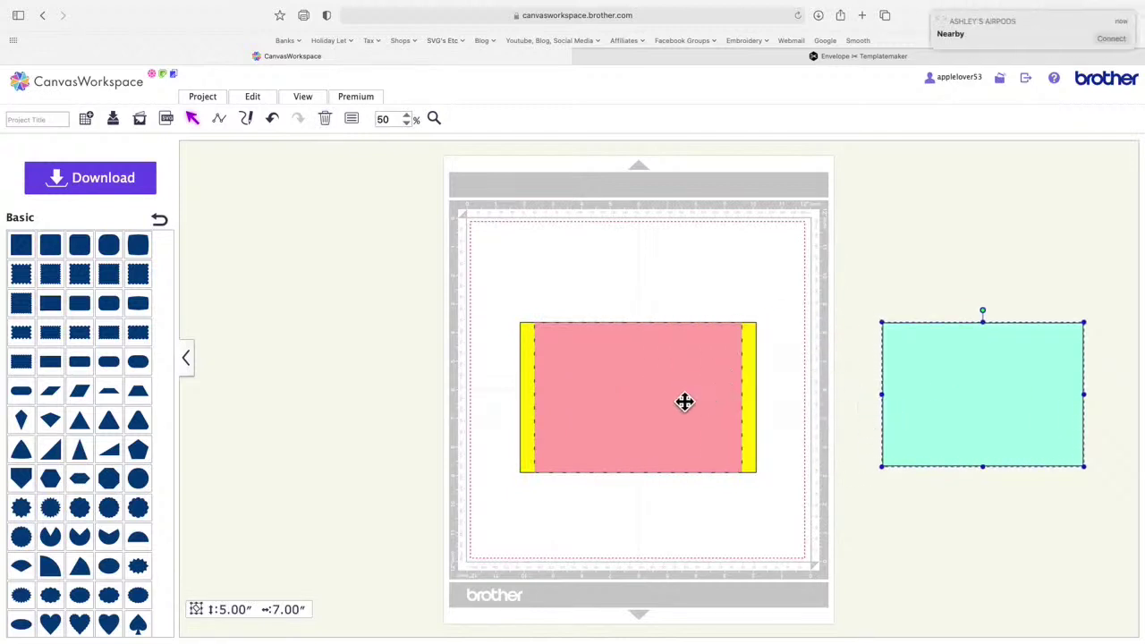
click(647, 397)
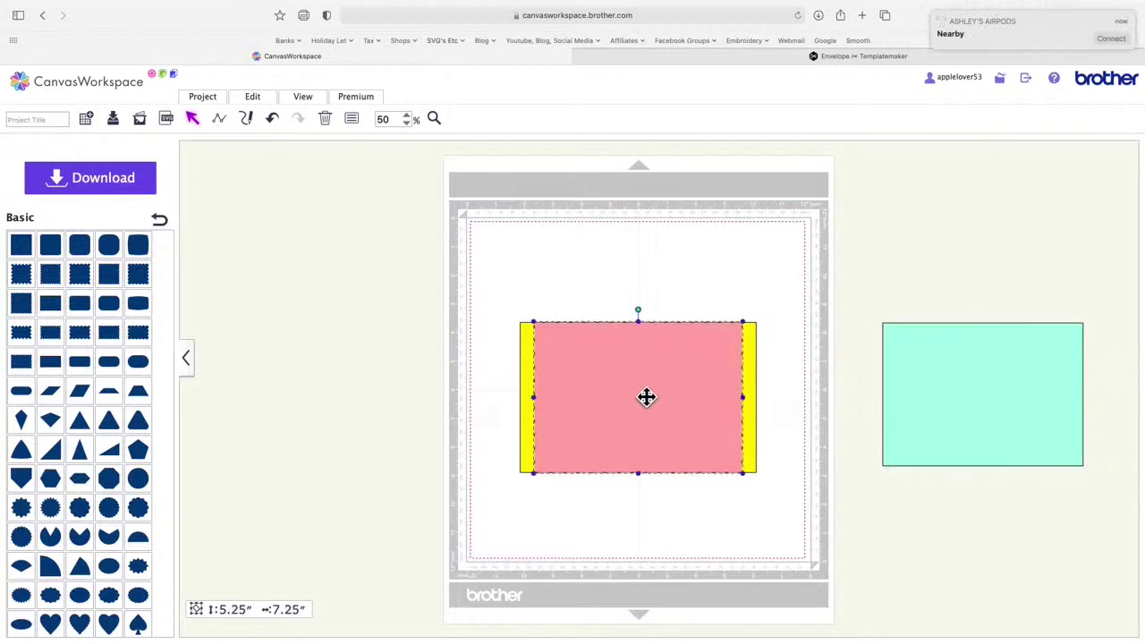
right_click(646, 397)
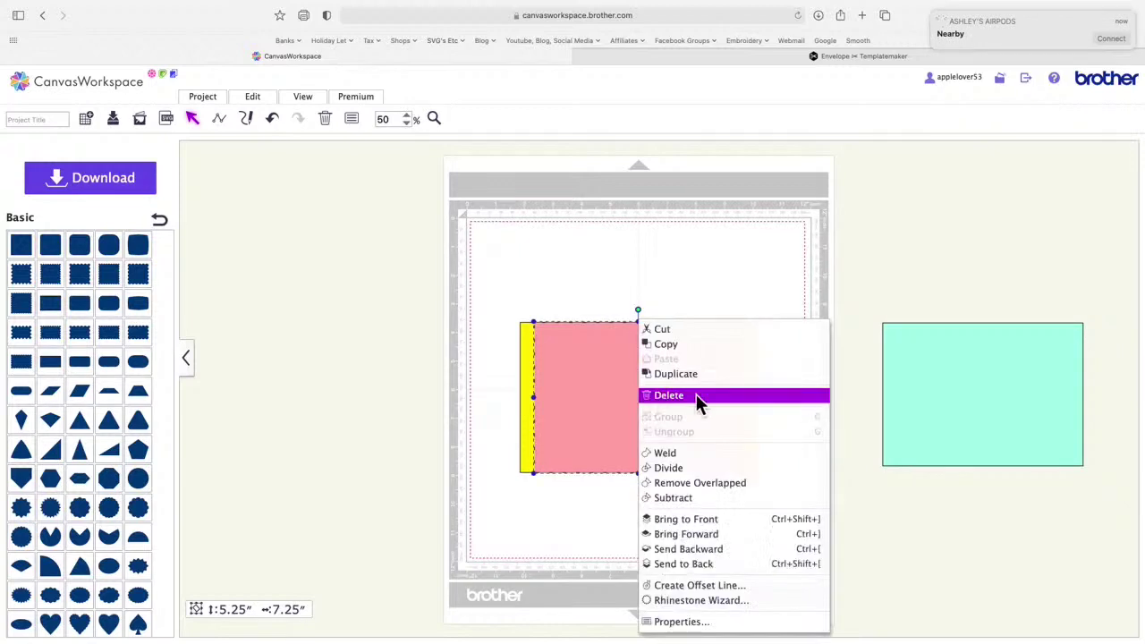
click(710, 380)
drag(698, 412, 800, 479)
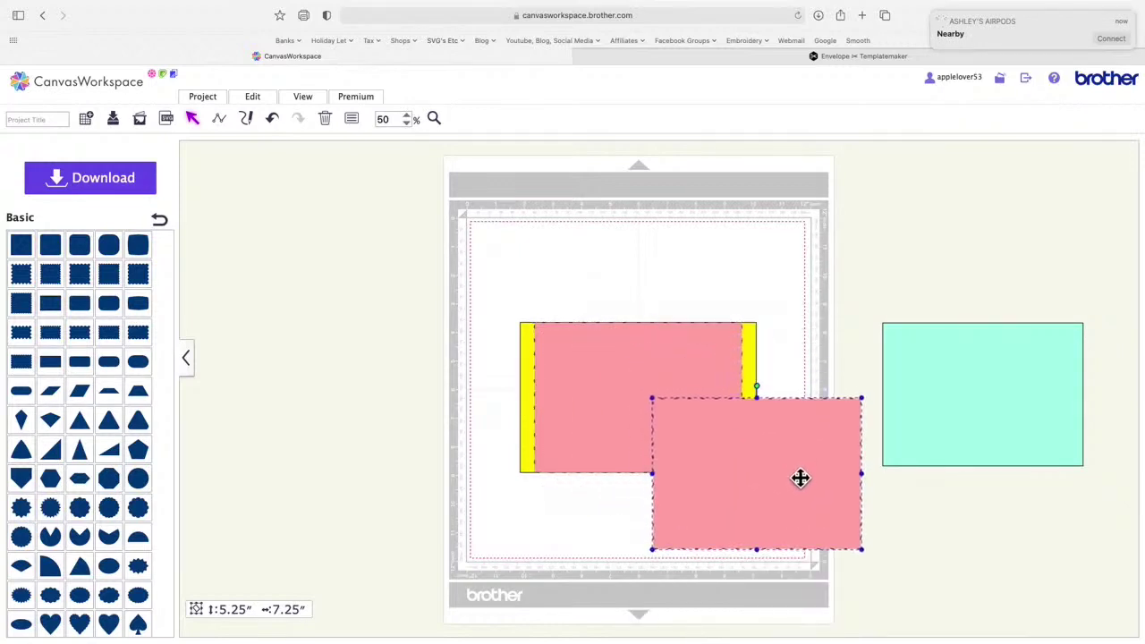
Step: Fill the duplicated pink rectangle with bright yellow and move it off to the left of the pink original
click(352, 119)
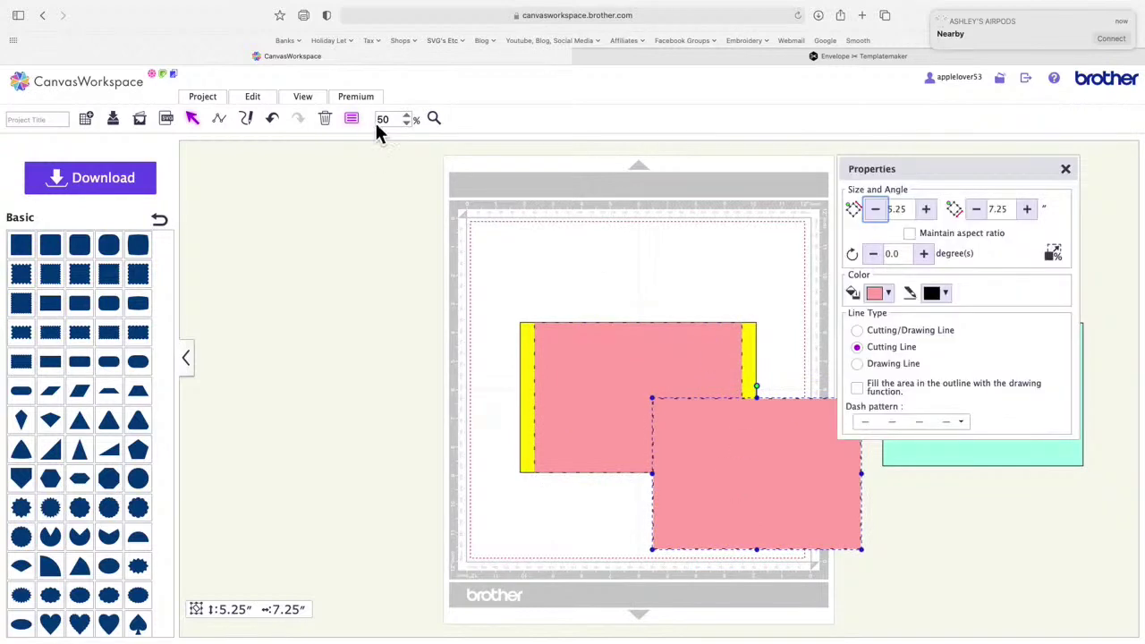
click(888, 294)
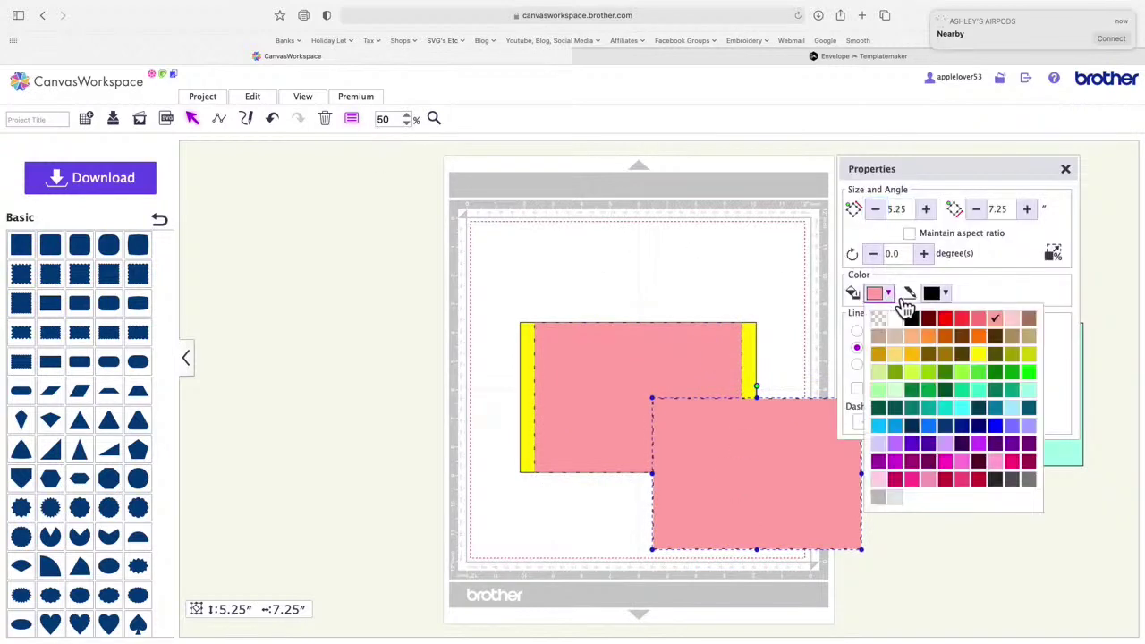
click(979, 354)
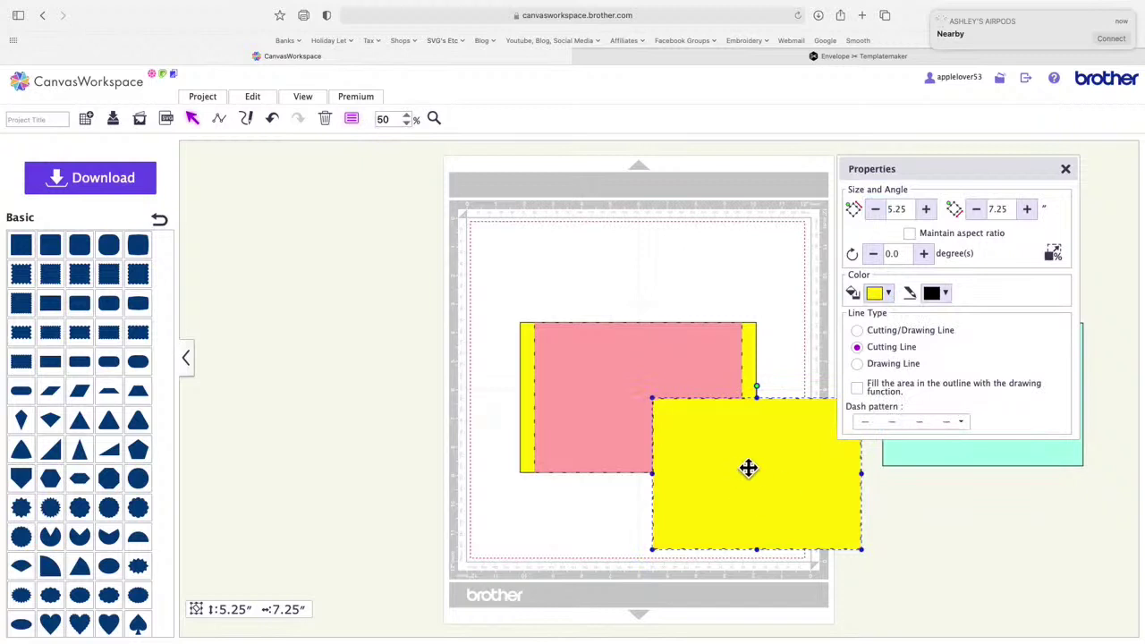
drag(934, 185, 983, 183)
drag(756, 506, 386, 422)
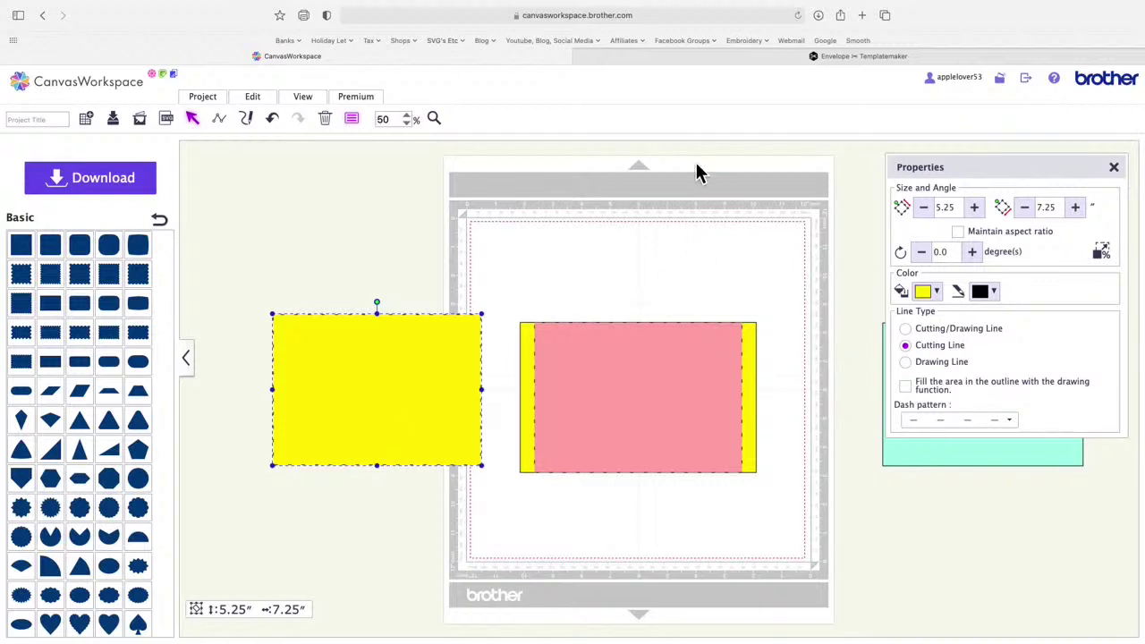
Step: Dismiss the nearby-device notification
mouse_move(743, 61)
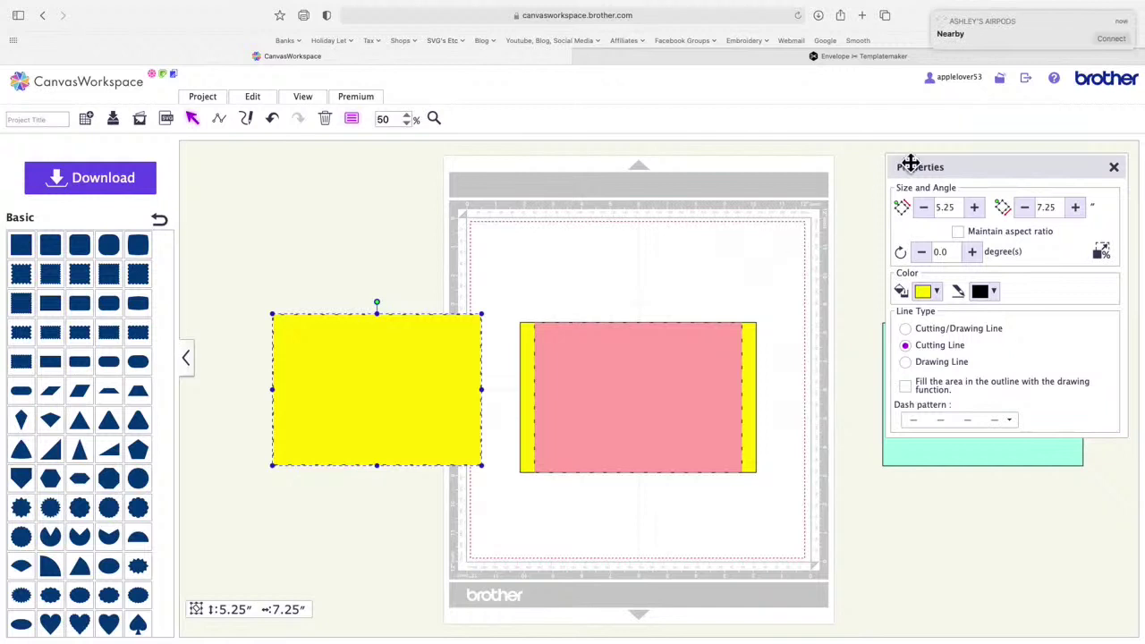
click(936, 16)
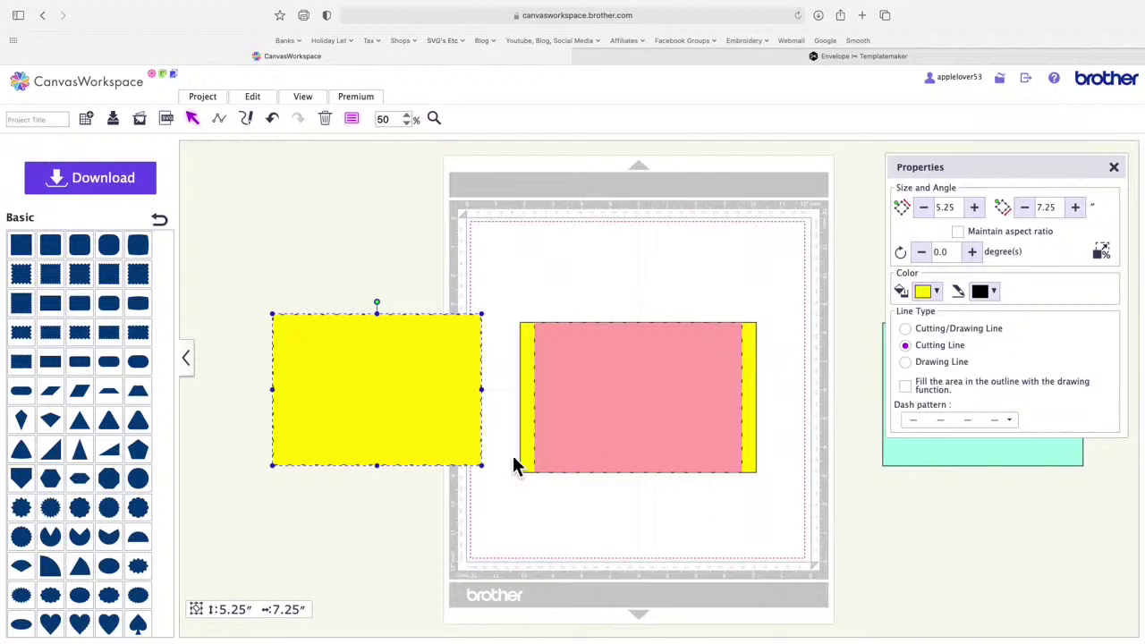
Step: Place the yellow copy over the pink rectangle's lower part as a bottom flap and move the mint rectangle back onto the pink one
drag(427, 433, 689, 443)
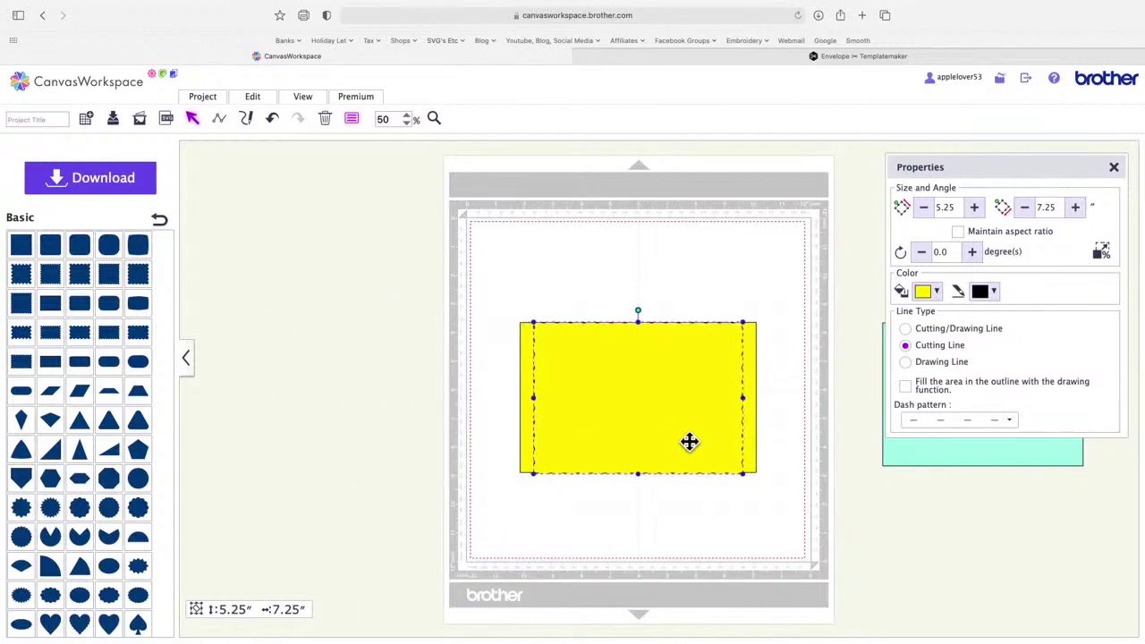
drag(689, 443, 377, 445)
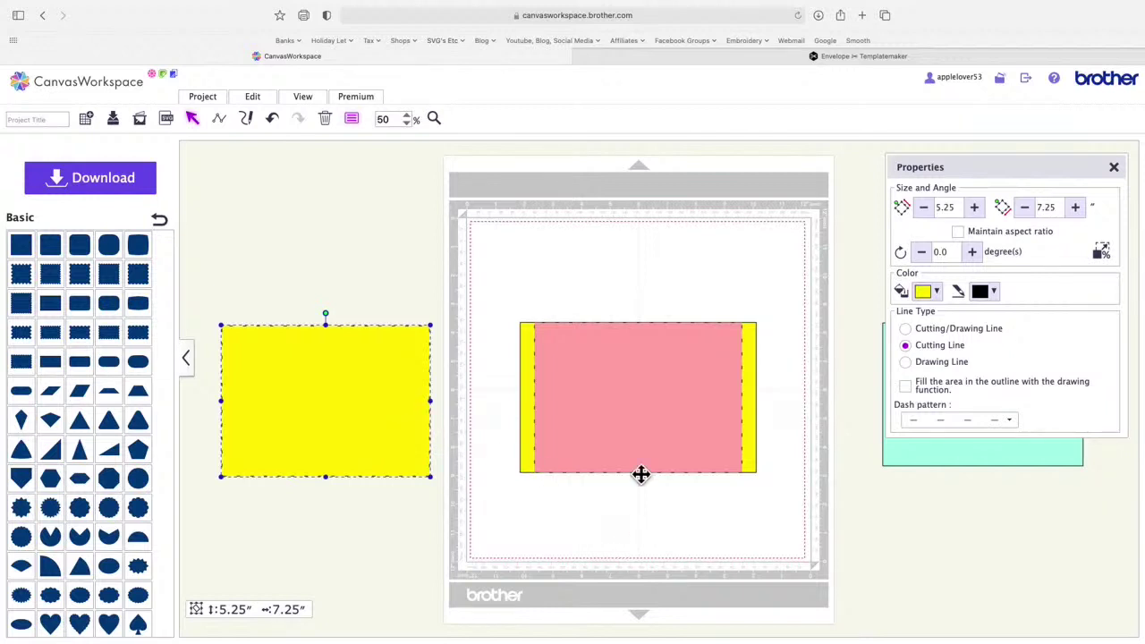
drag(316, 399, 600, 483)
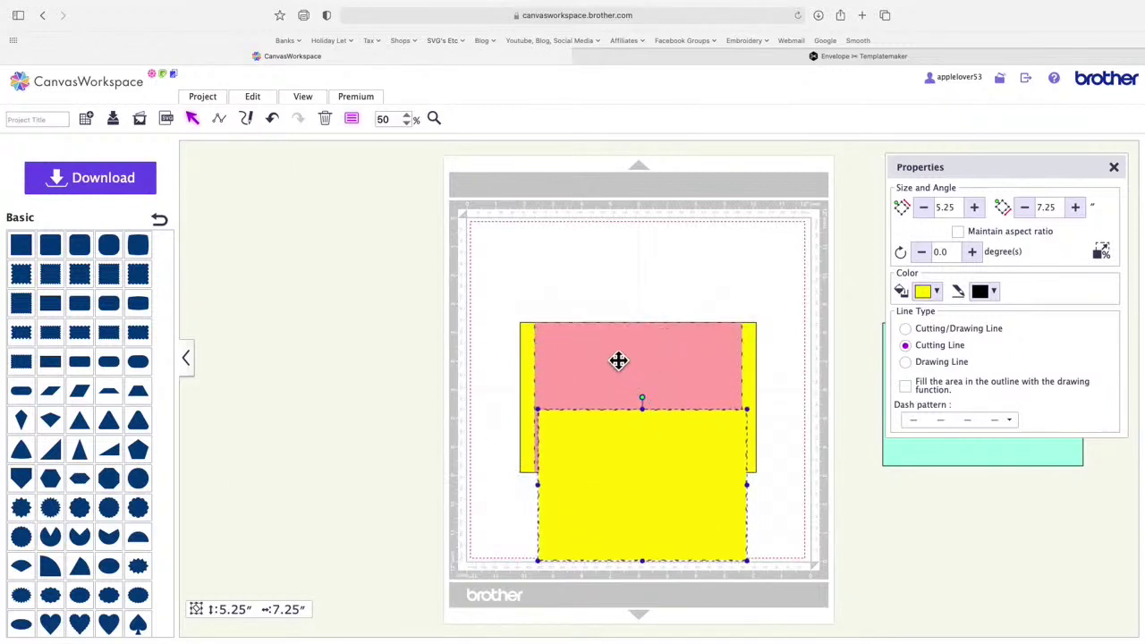
drag(974, 456, 682, 465)
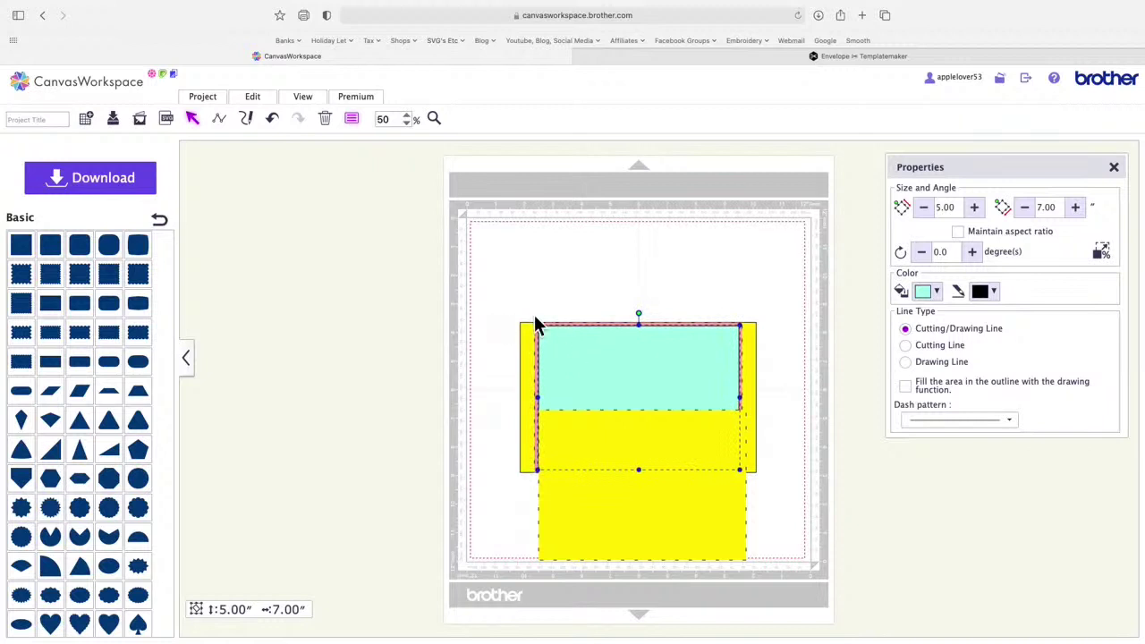
Step: Move the yellow copy off the mat to the pink rectangle's left and the mint rectangle off to its right
drag(611, 520, 623, 432)
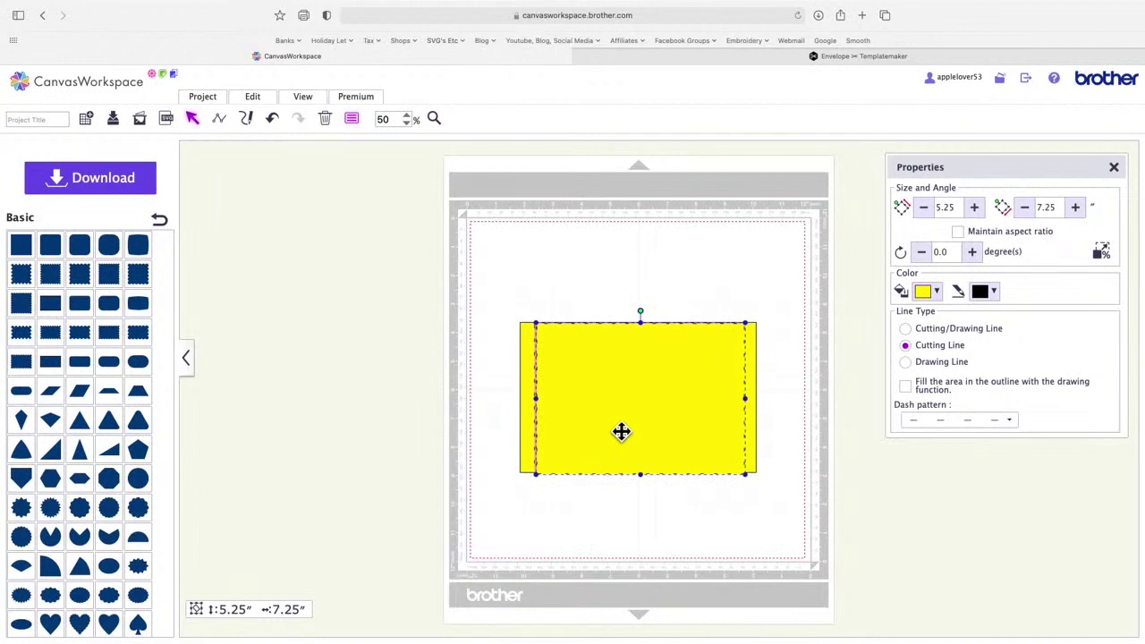
drag(622, 432, 642, 457)
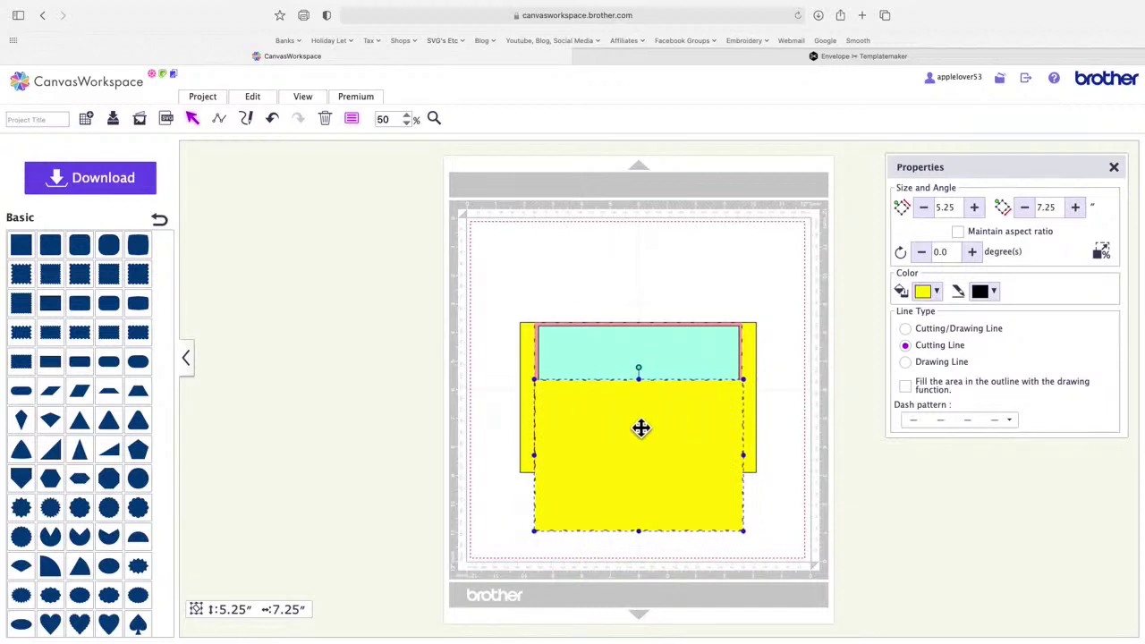
drag(647, 450, 358, 429)
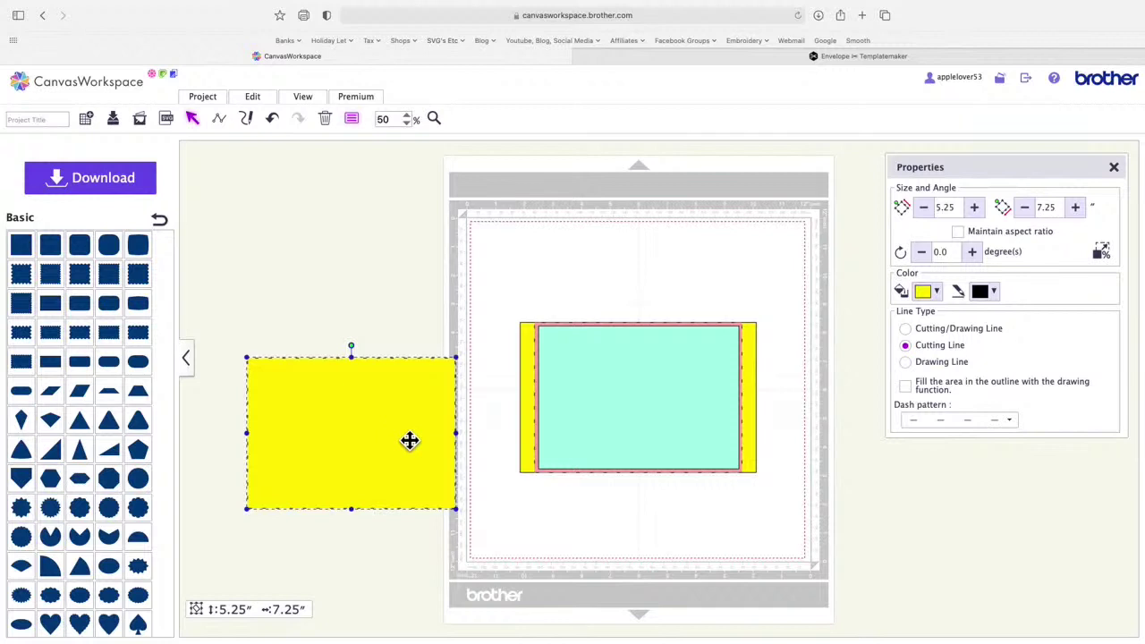
drag(629, 427, 988, 502)
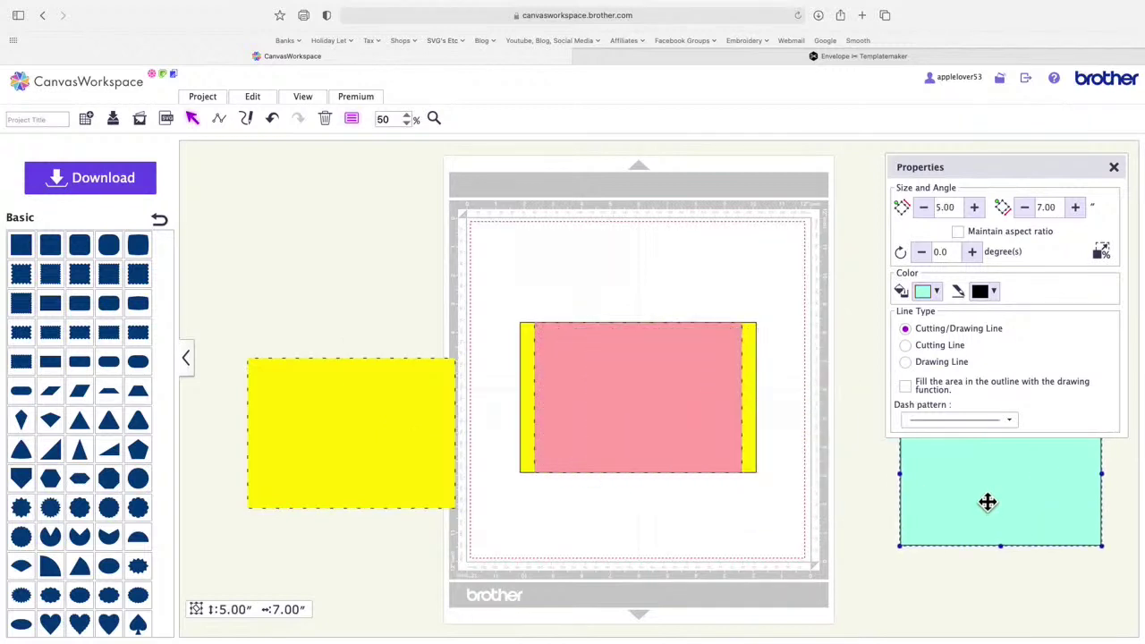
Step: Line the yellow copy up with the pink rectangle's sides and shorten it to about 3.39 inches, ending at the pink lower edge
drag(384, 412, 690, 455)
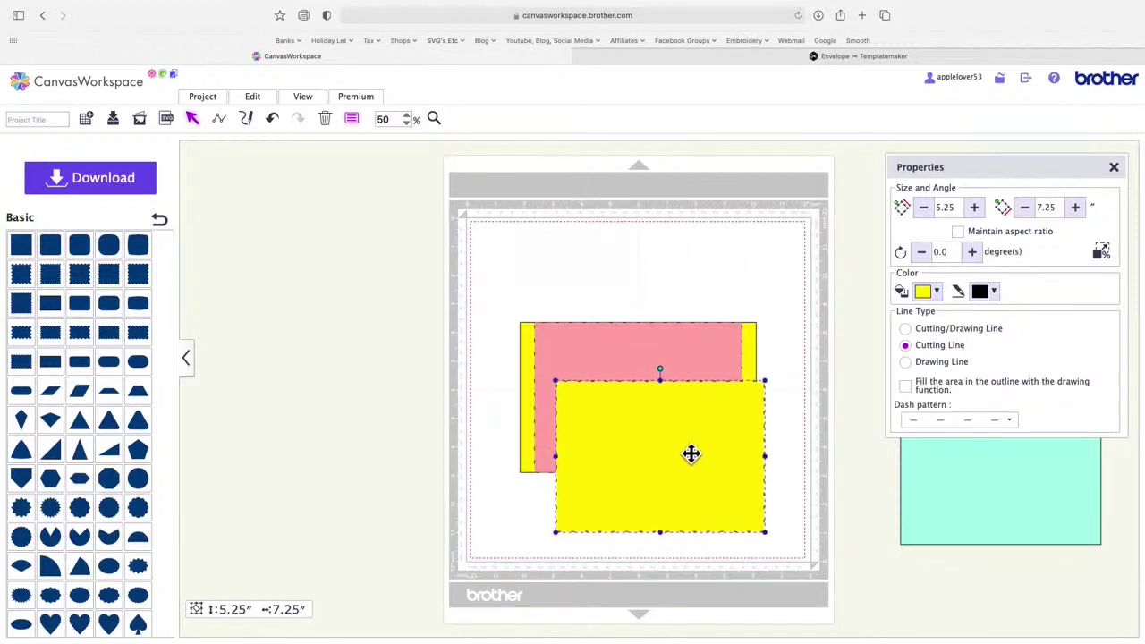
click(580, 358)
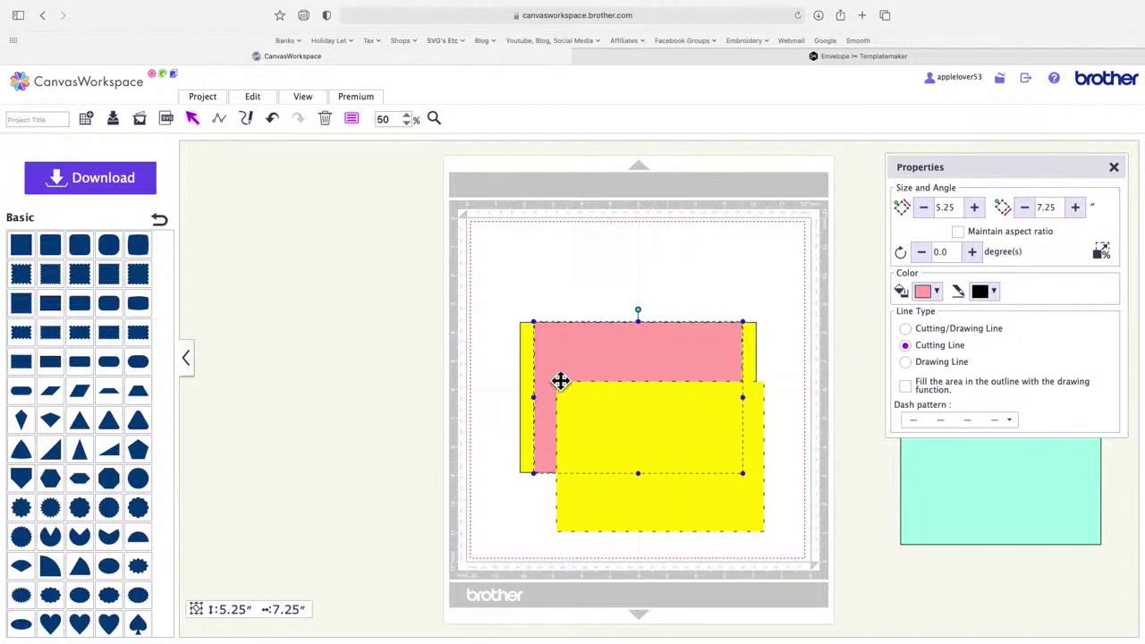
drag(660, 513, 639, 507)
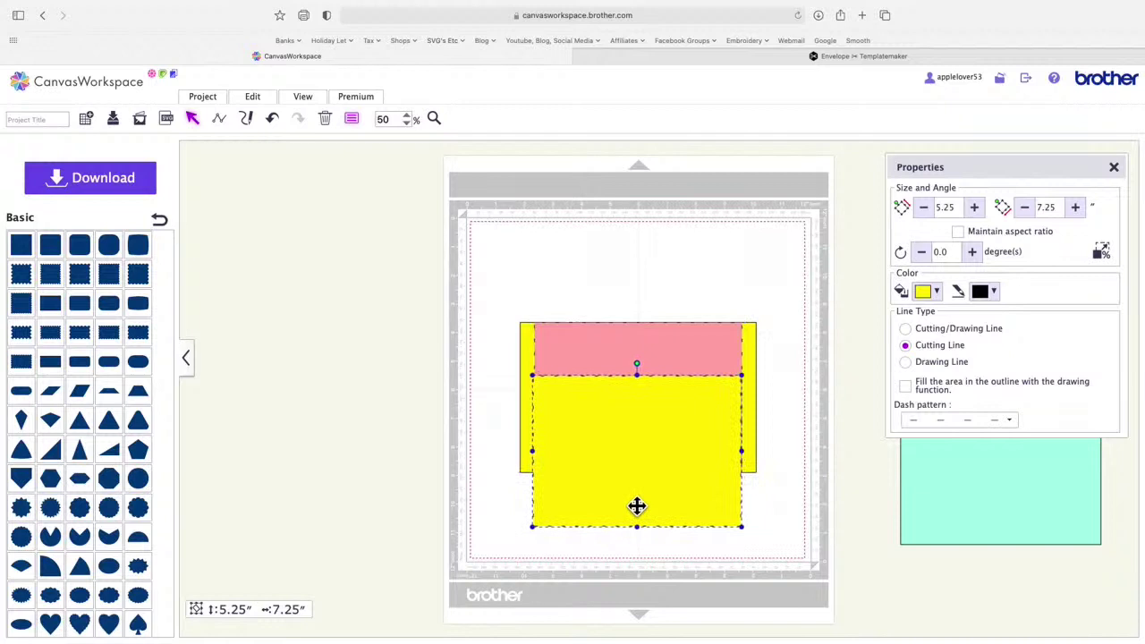
drag(637, 507, 638, 507)
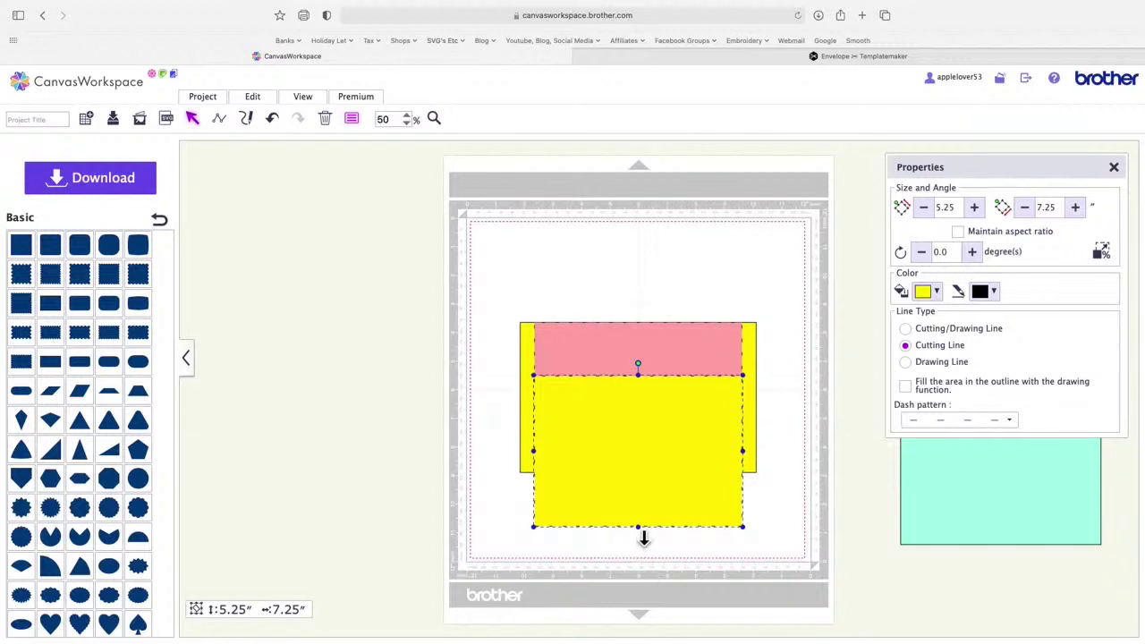
drag(643, 538, 647, 481)
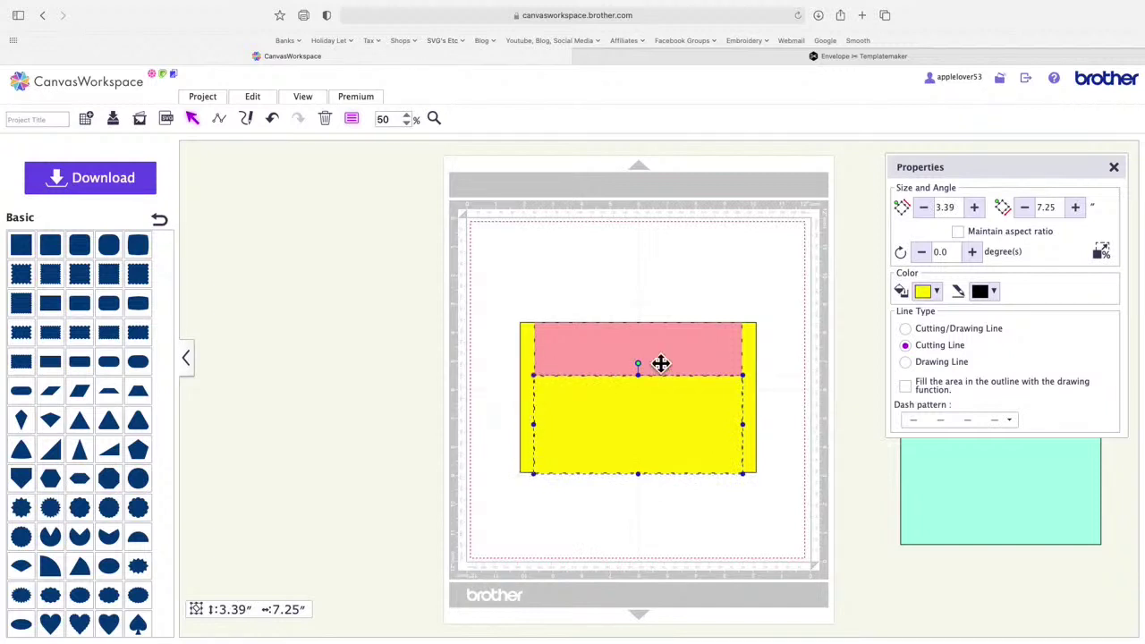
Step: Duplicate the shortened yellow flap and move the copy up over the pink rectangle's upper edge
right_click(655, 433)
click(709, 375)
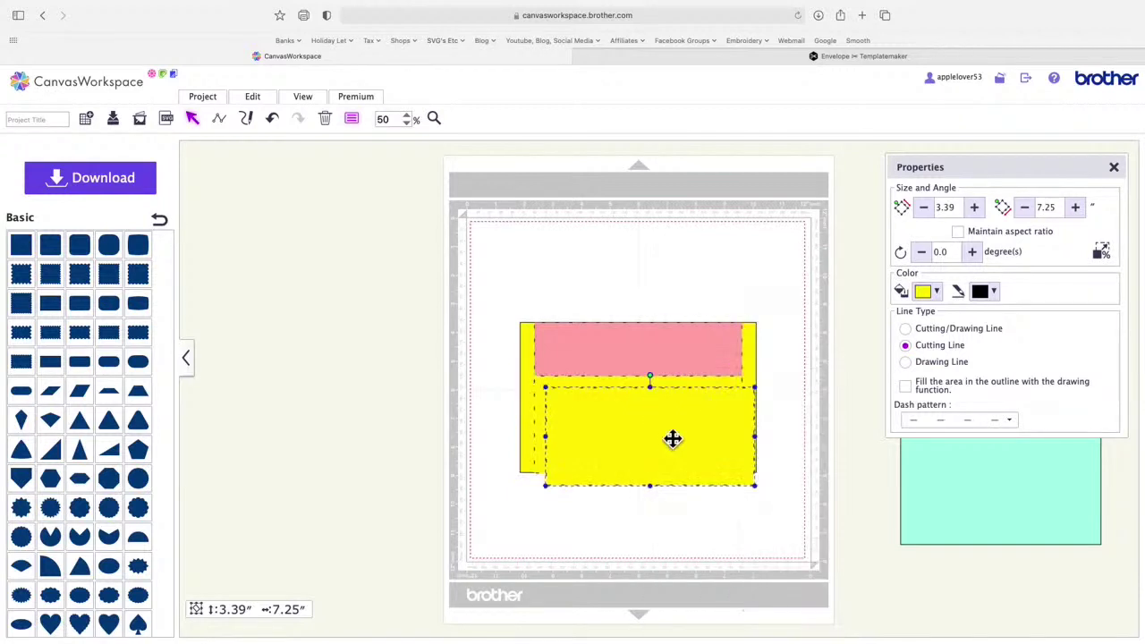
drag(673, 439, 663, 286)
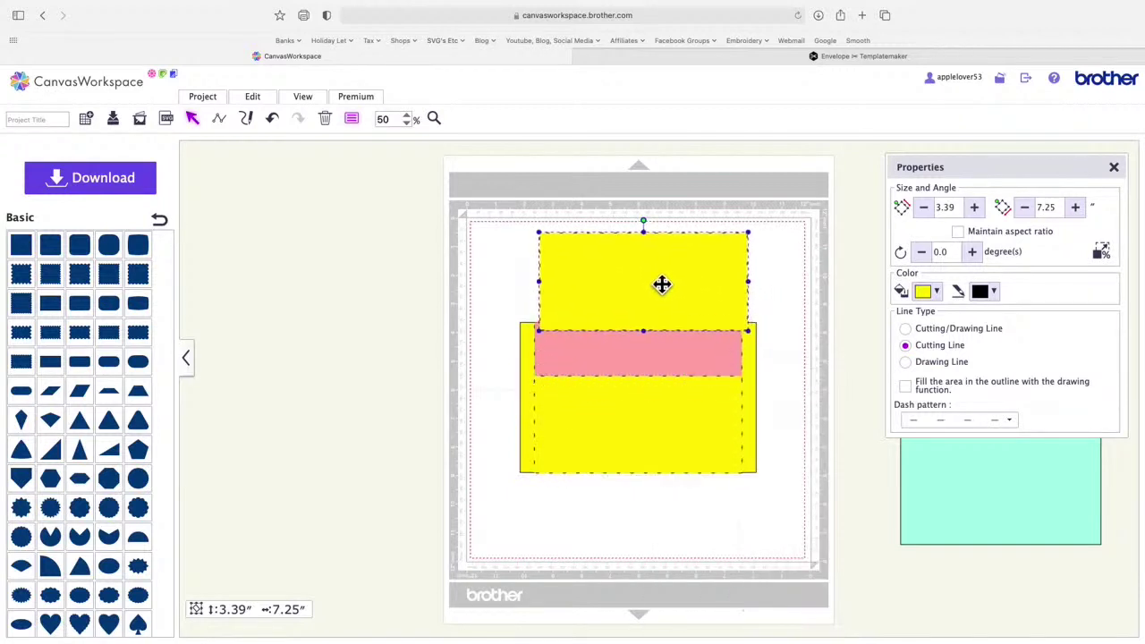
Step: Fill the duplicated upper flap with red
click(354, 126)
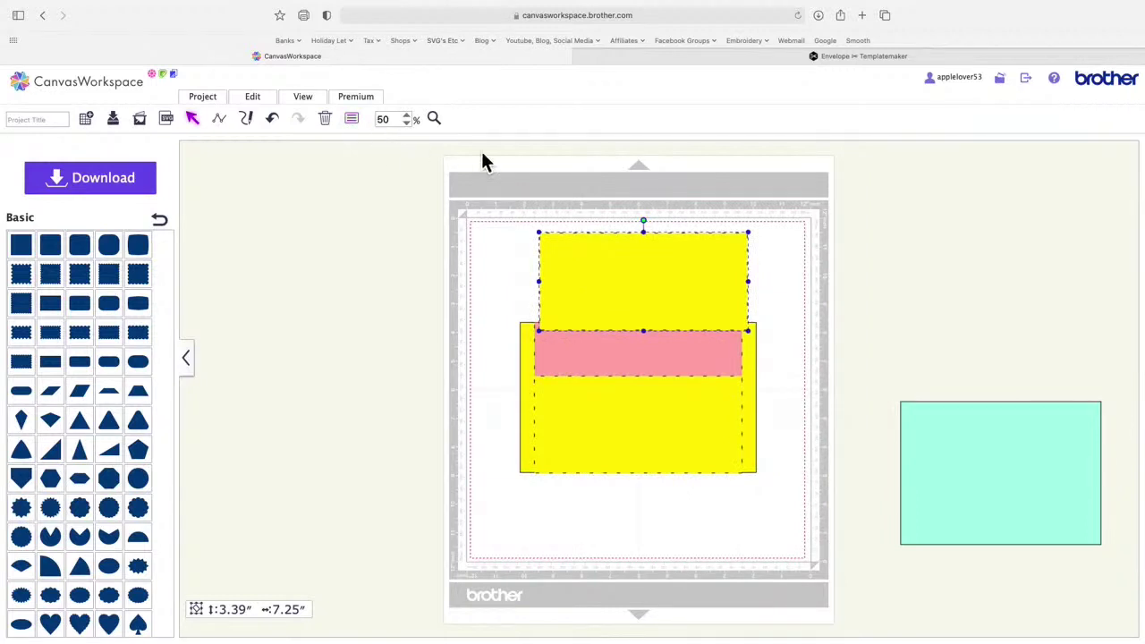
click(356, 123)
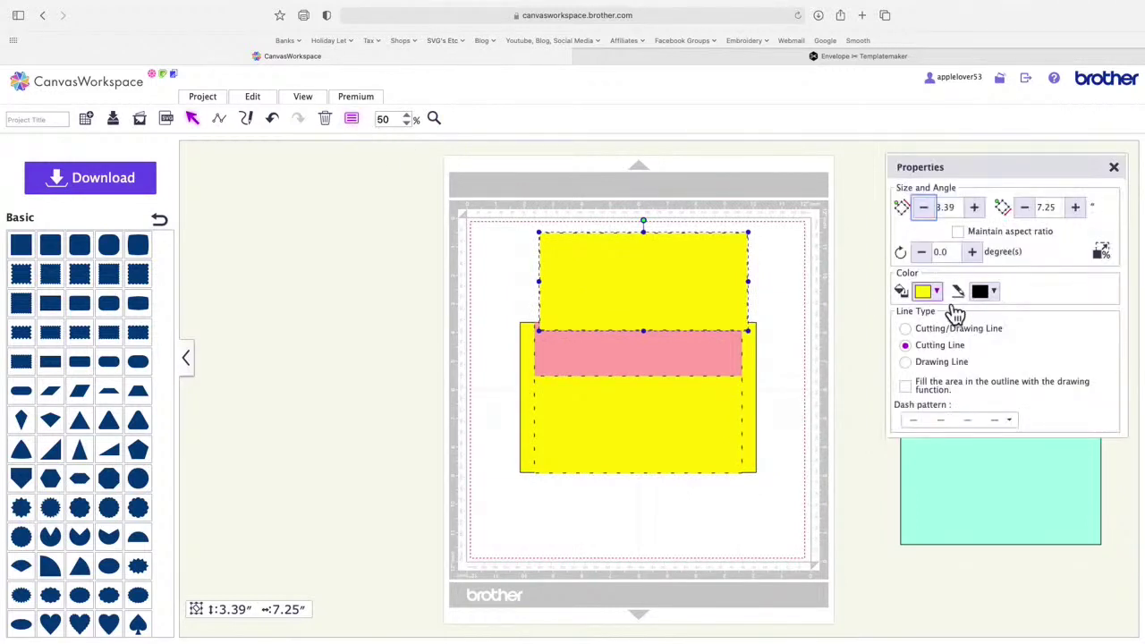
click(937, 294)
click(1010, 329)
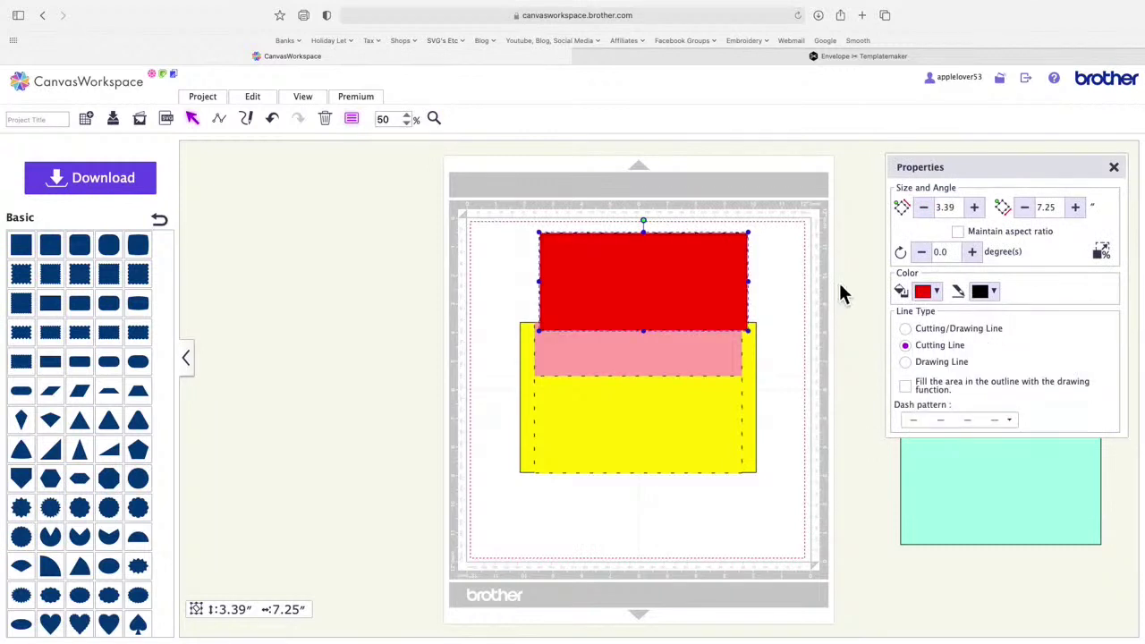
Step: Shorten the red flap to about 2.66 inches high and place it directly above the pink rectangle, flush with its sides
drag(698, 278, 702, 367)
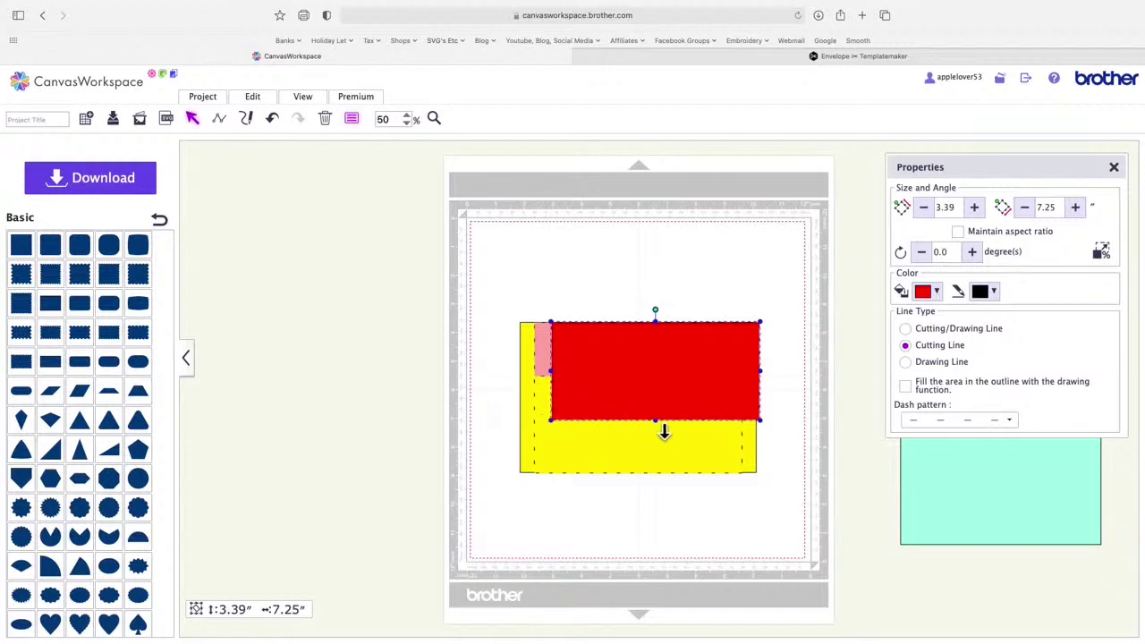
drag(664, 431, 664, 406)
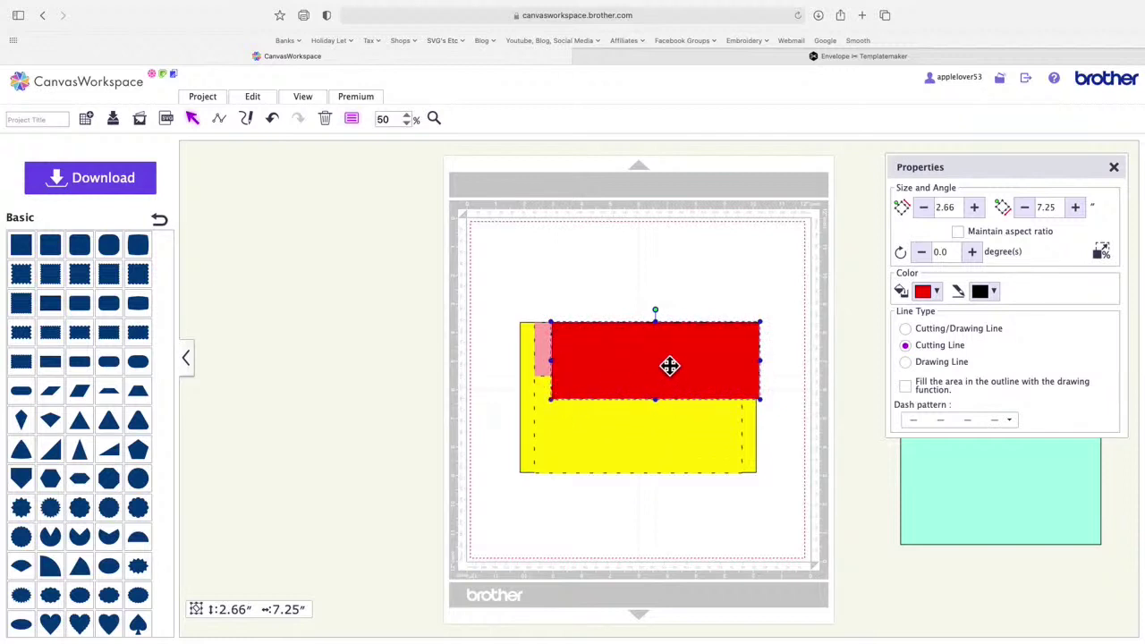
drag(669, 365, 660, 298)
Step: Place the yellow flap directly below the pink rectangle, then move the pink rectangle off the mat to the left
drag(629, 445, 630, 541)
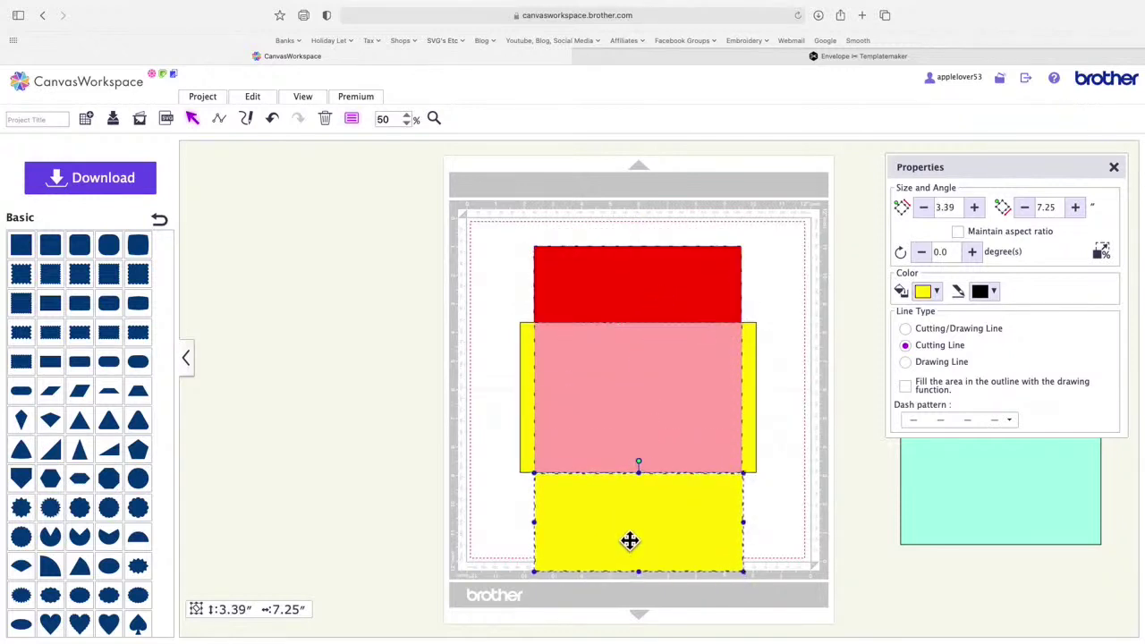
drag(633, 433, 313, 405)
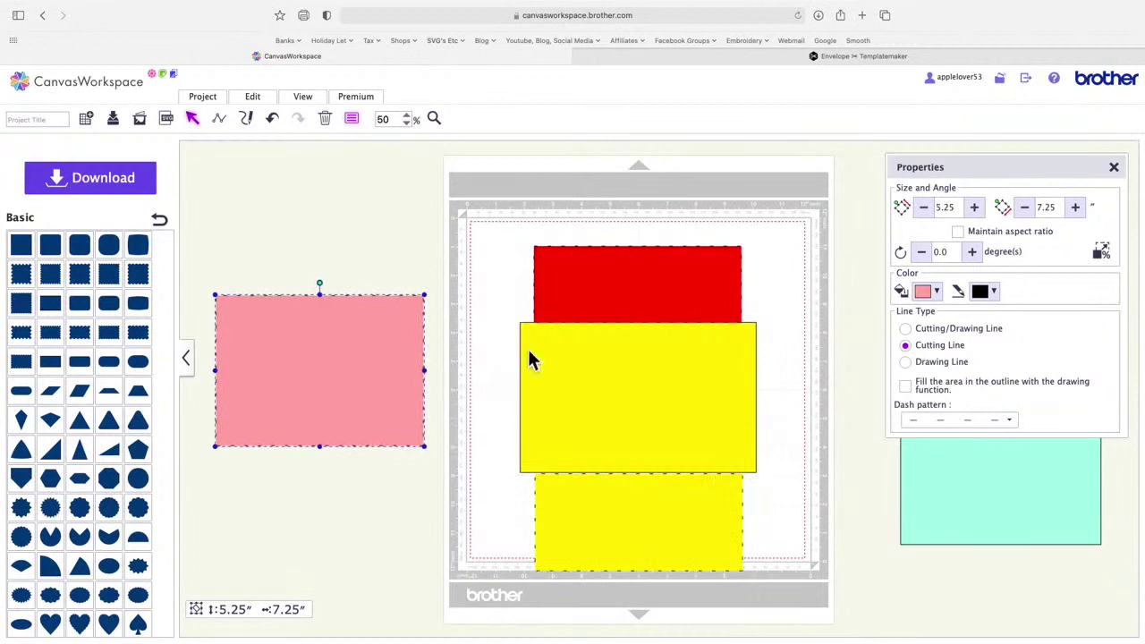
Step: Try to align the red flap, wide yellow rectangle and bottom flap on their vertical middles
drag(489, 235, 796, 591)
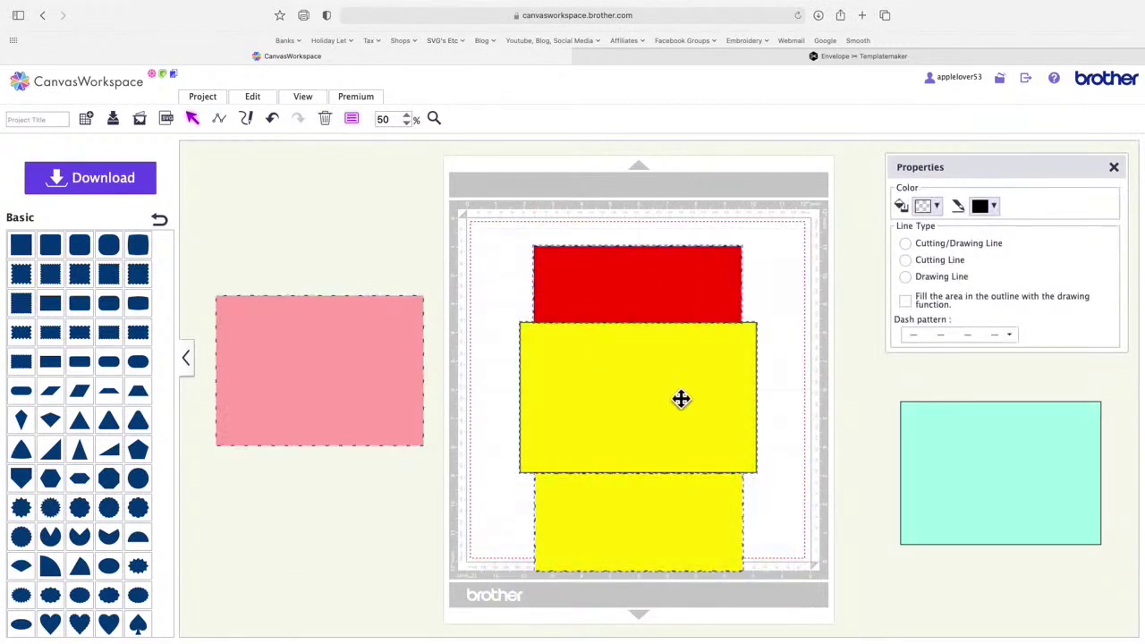
click(262, 98)
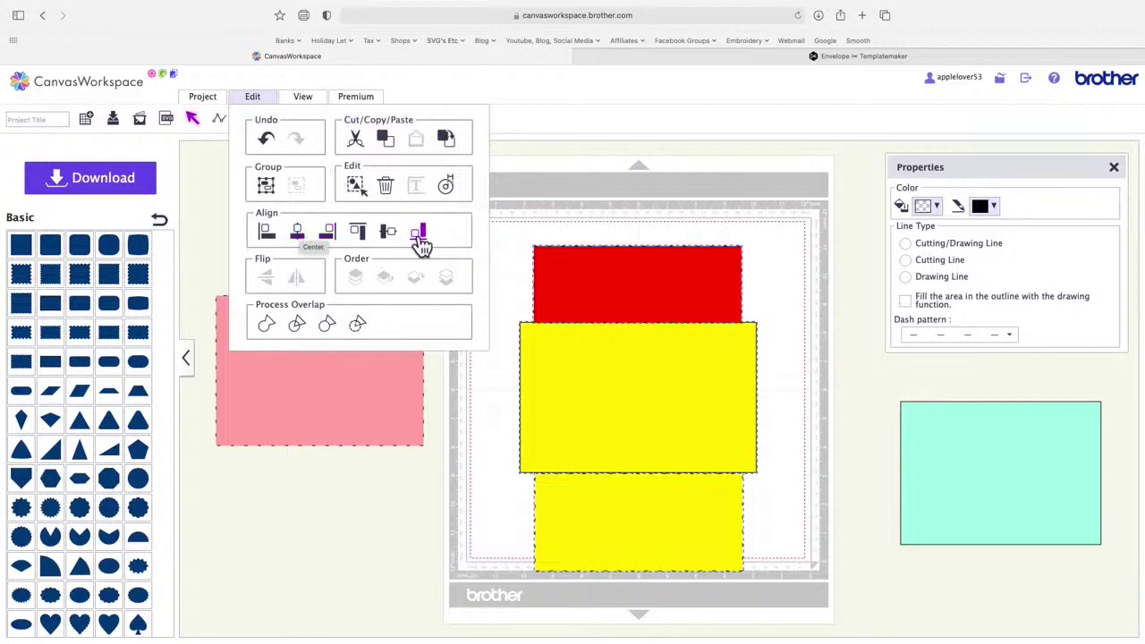
click(391, 234)
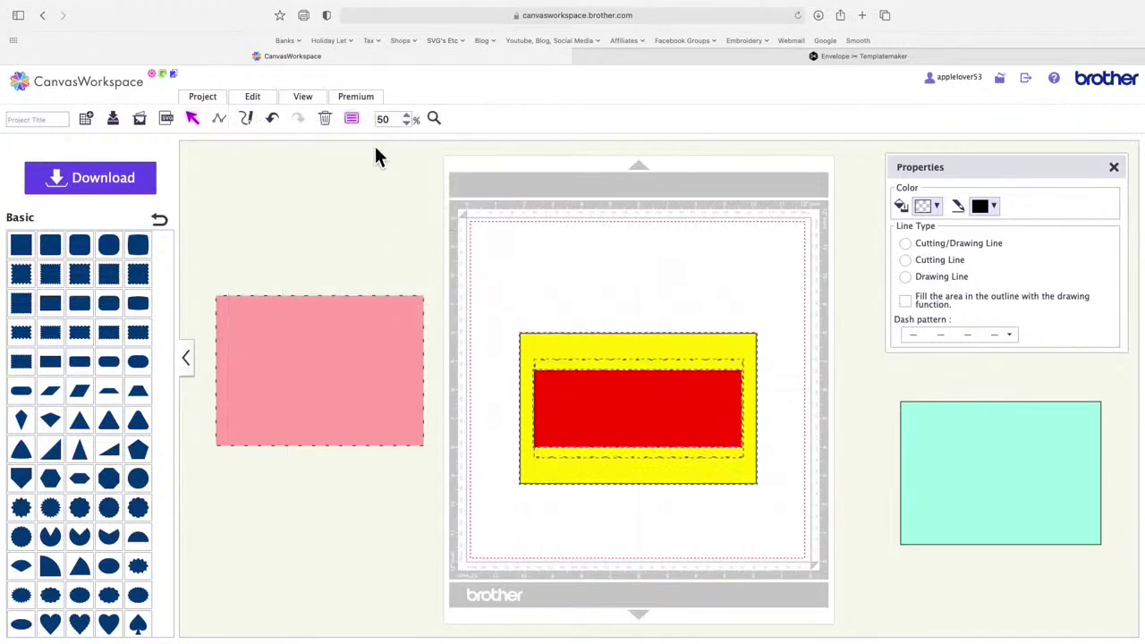
click(273, 119)
Step: Center-align the red flap, wide yellow rectangle and bottom flap horizontally and check their alignment
drag(471, 208, 782, 597)
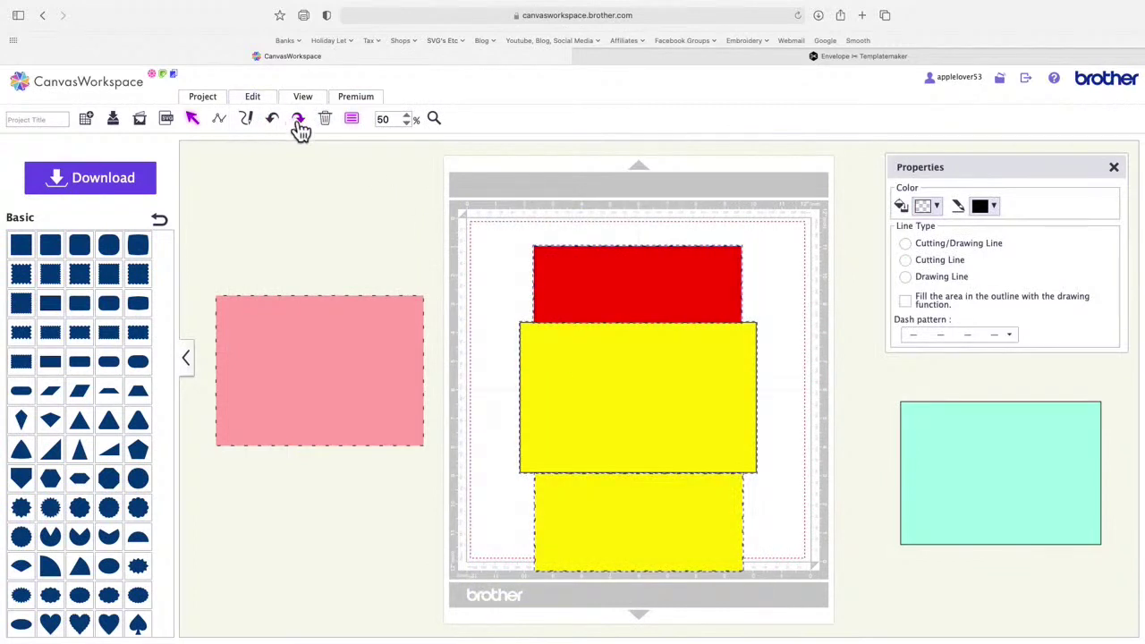
click(253, 97)
click(309, 242)
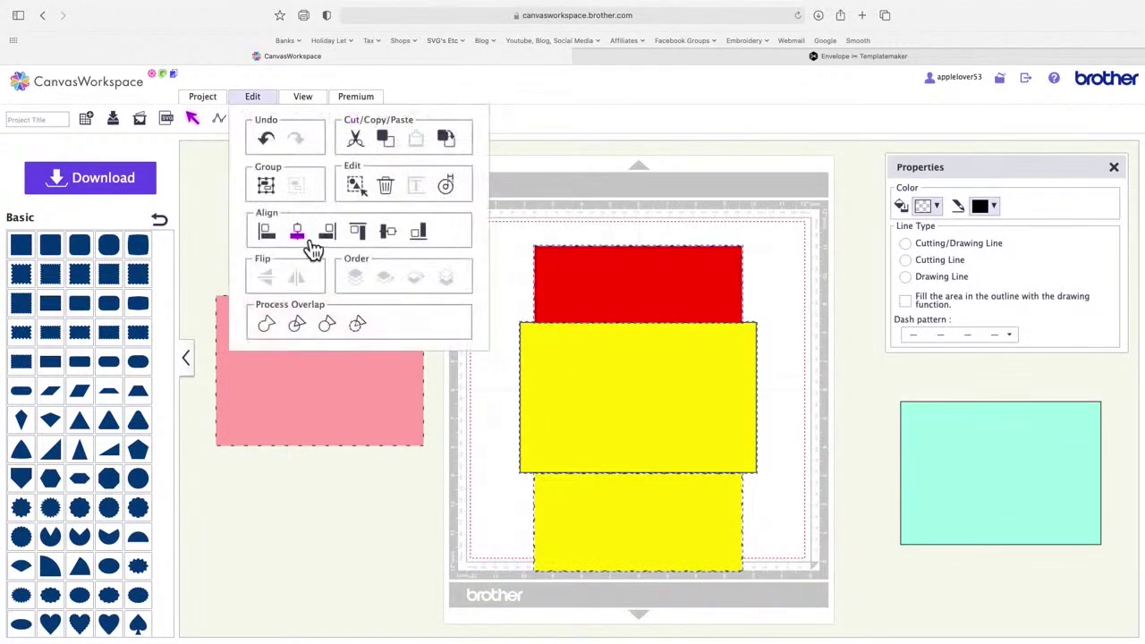
click(765, 331)
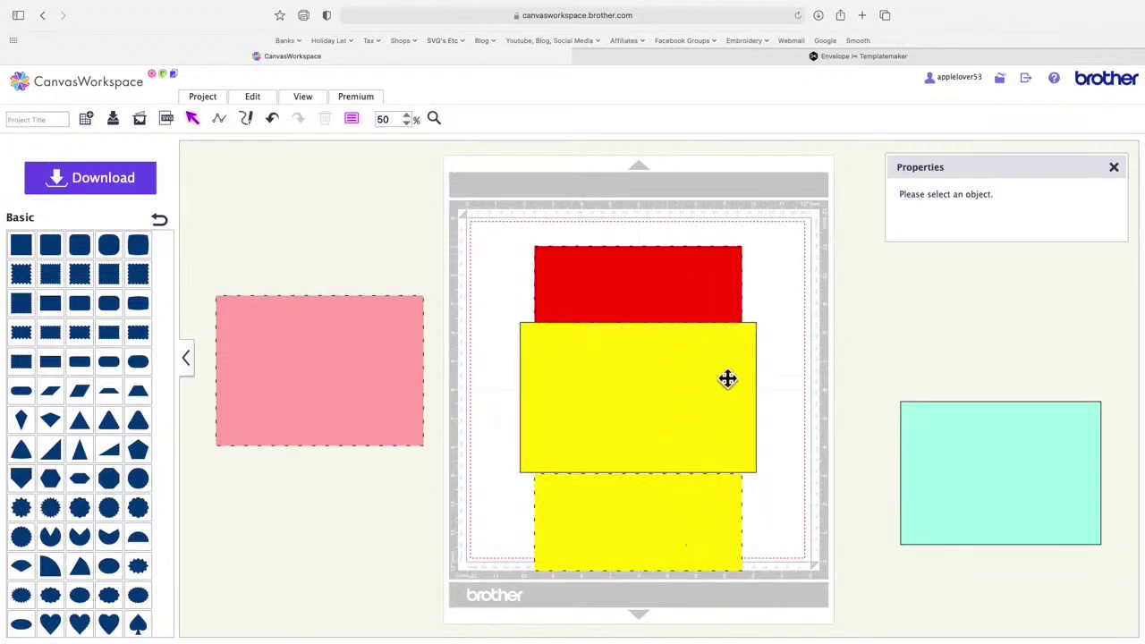
drag(497, 212, 779, 598)
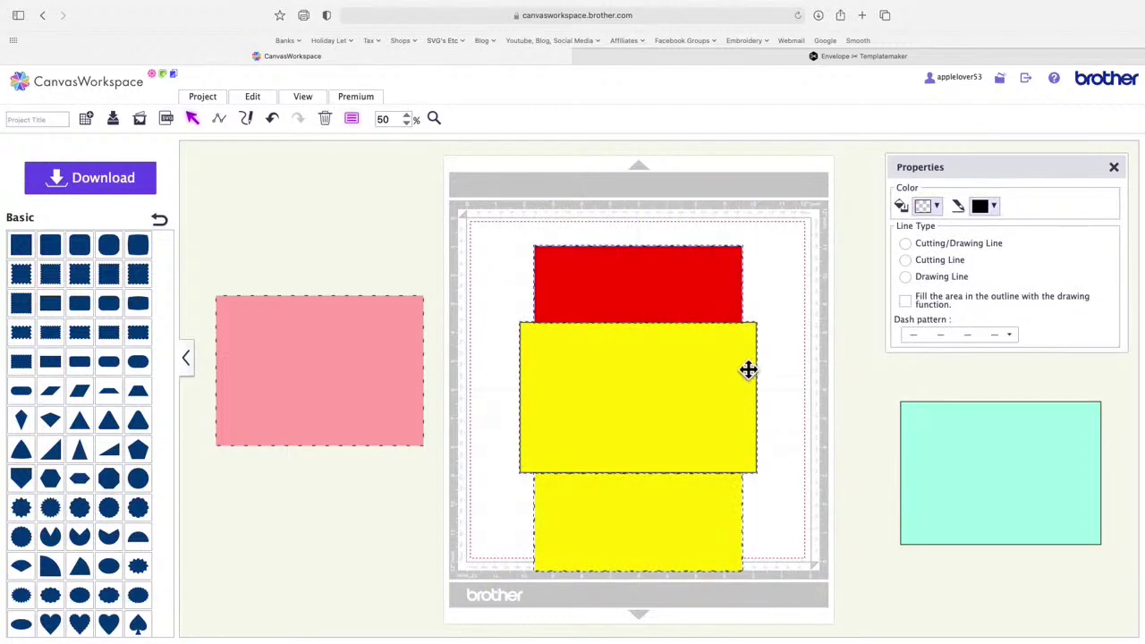
click(773, 264)
Step: Remove the fill color from the red top flap, the wide yellow rectangle and the yellow bottom flap
click(716, 273)
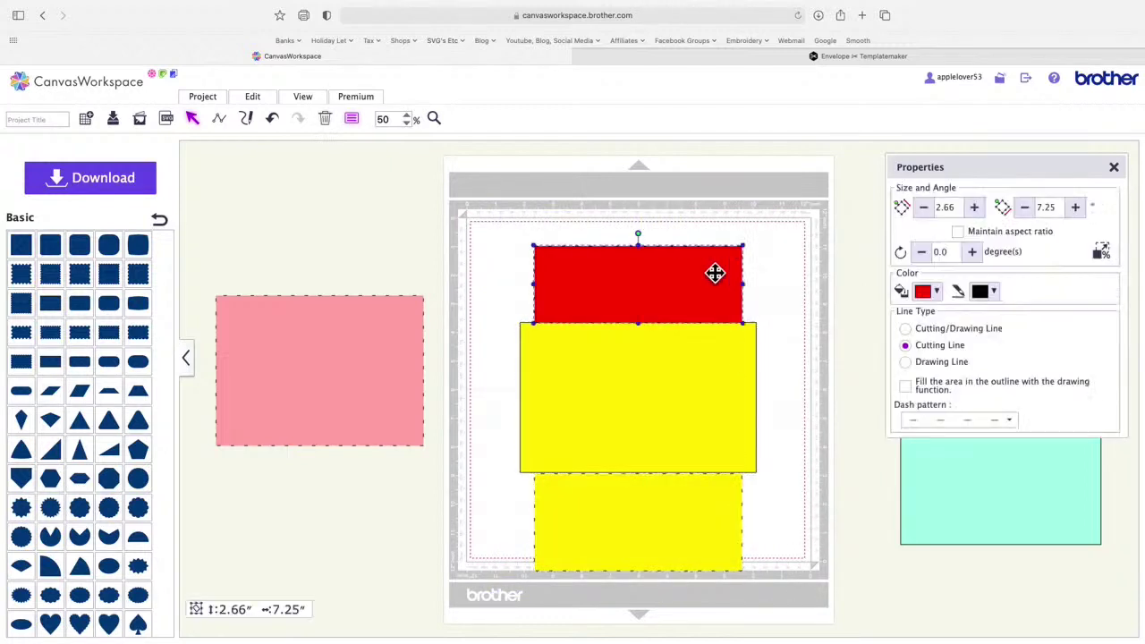
click(938, 292)
click(937, 331)
click(739, 414)
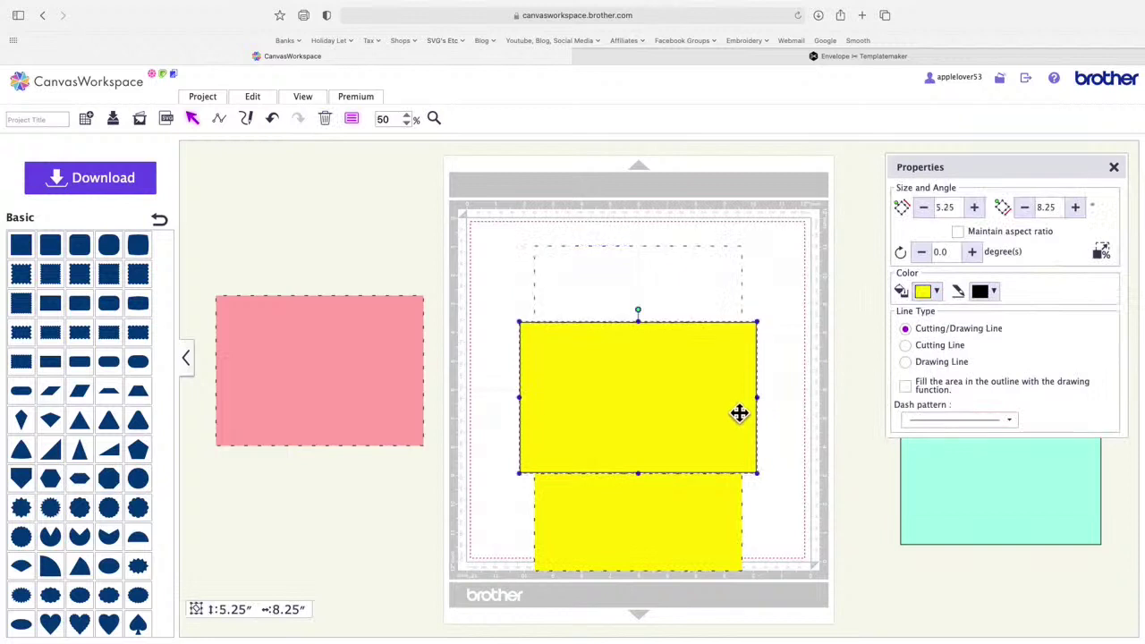
click(938, 293)
click(937, 331)
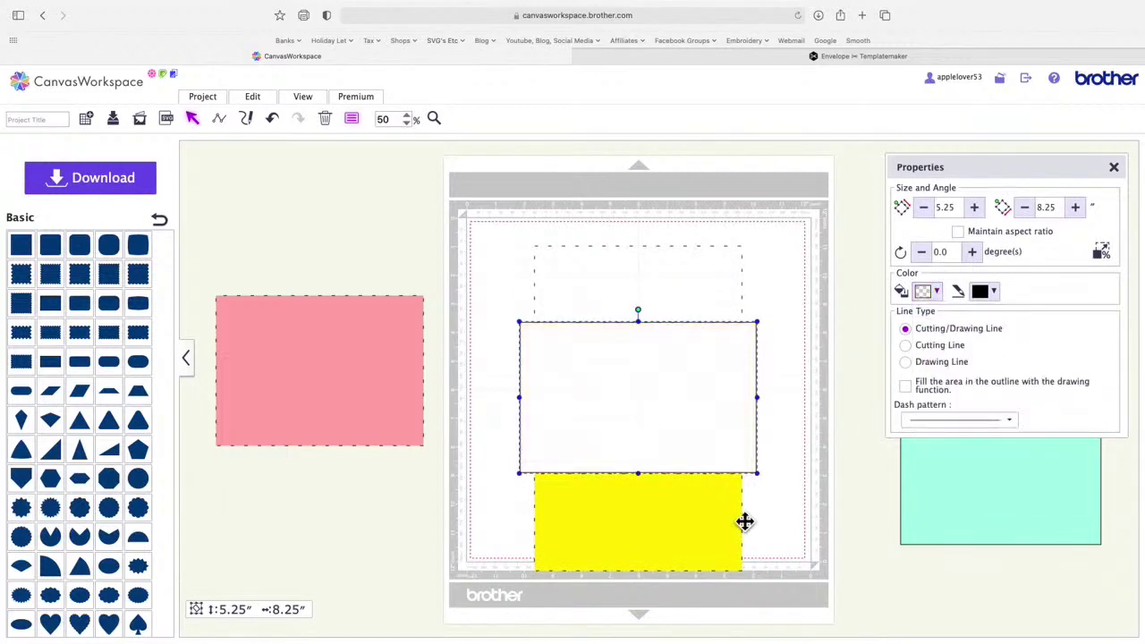
click(723, 537)
click(938, 293)
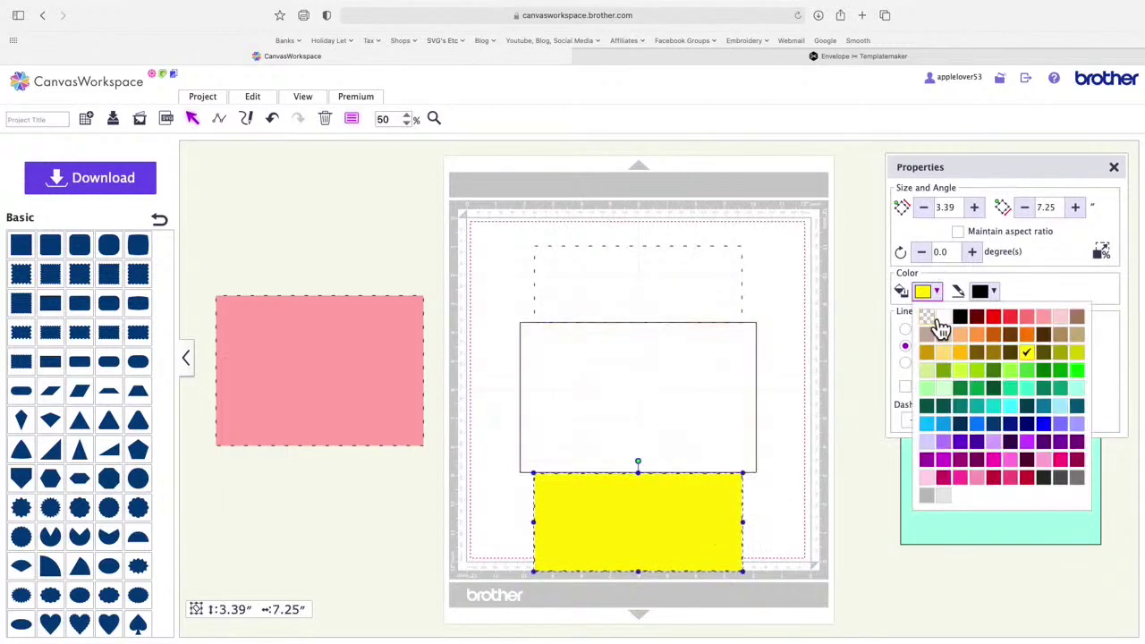
click(937, 331)
click(821, 336)
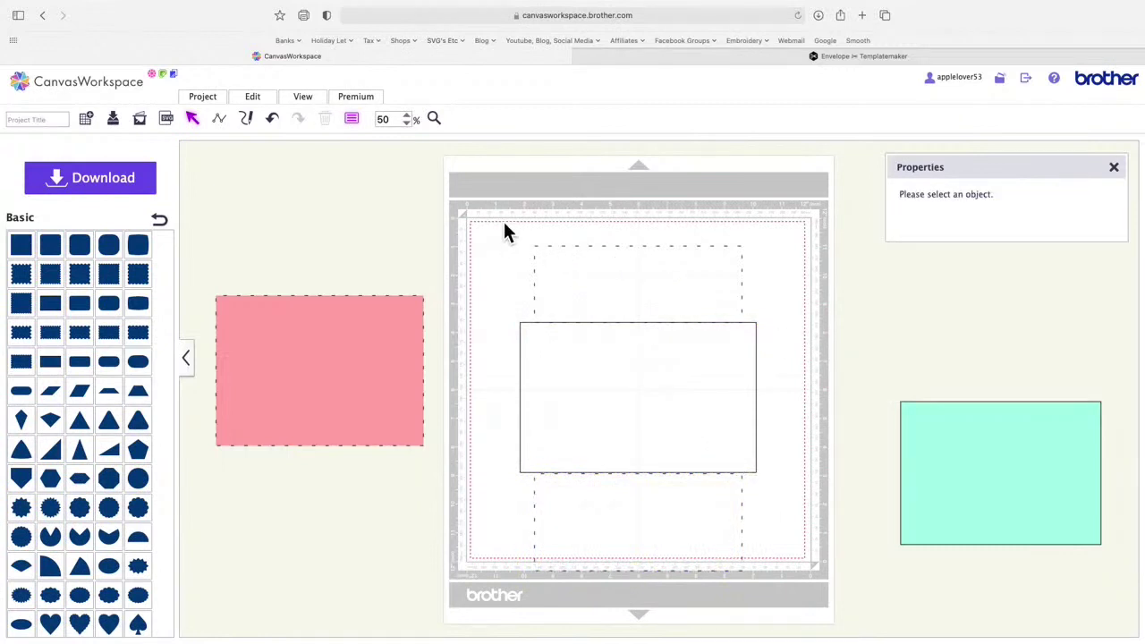
Step: Center-align the three unfilled envelope rectangles horizontally once more
drag(481, 217, 796, 591)
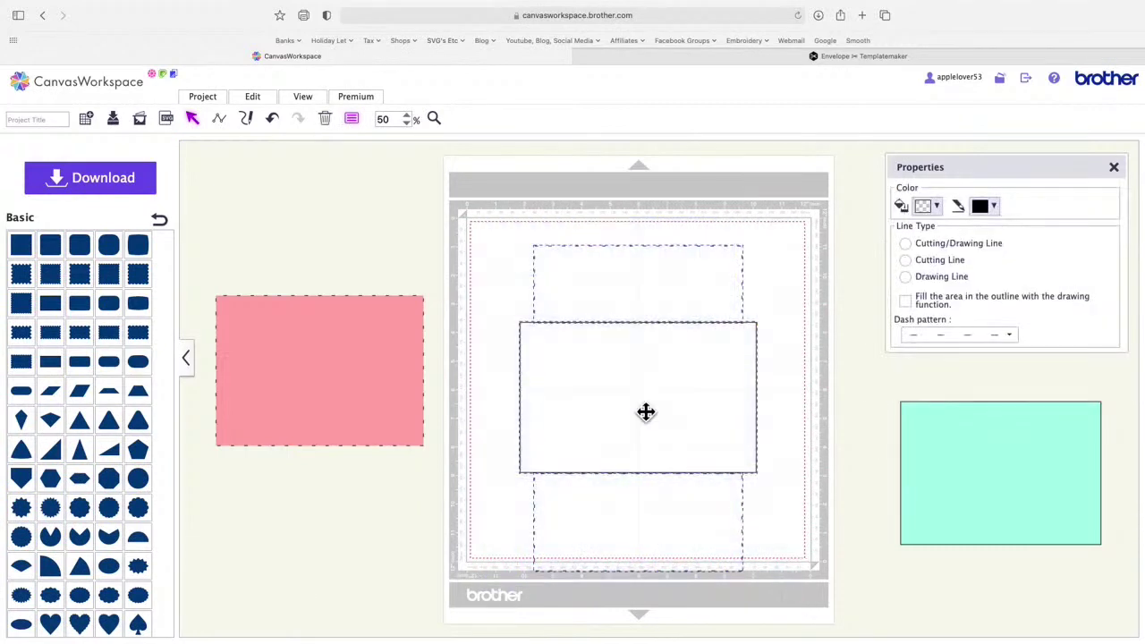
mouse_move(268, 108)
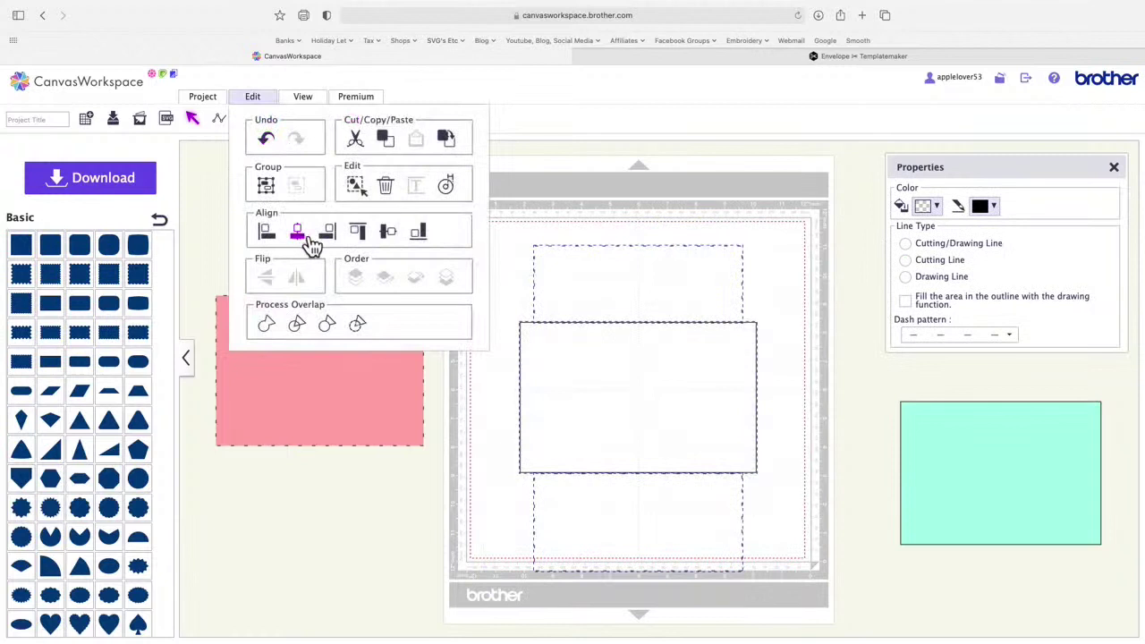
click(310, 243)
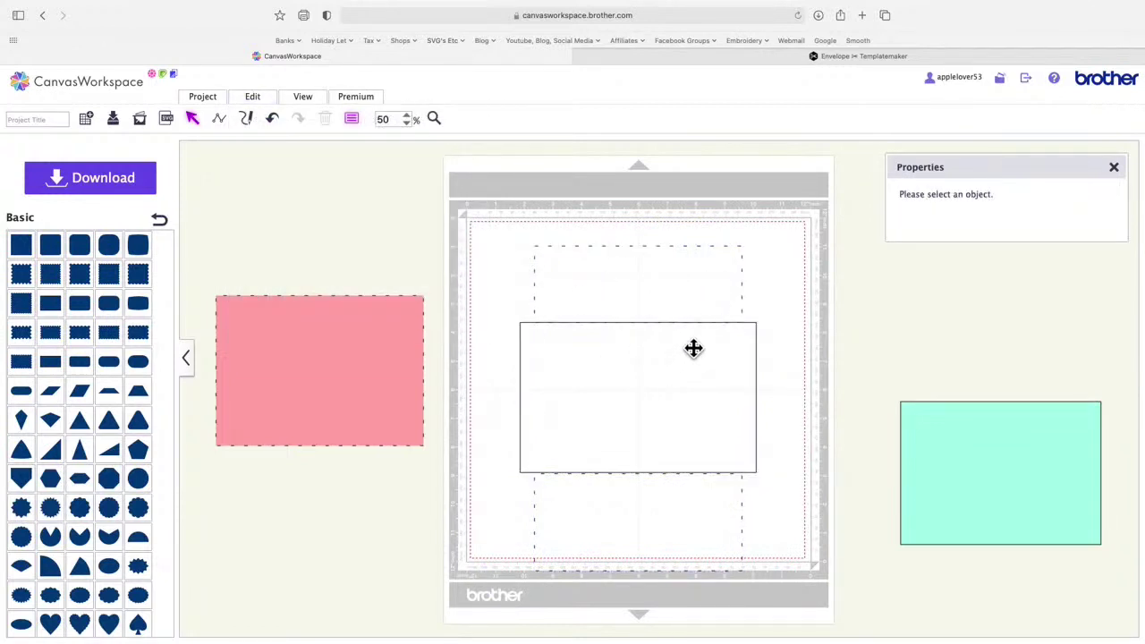
Step: Change the dash pattern of the top flap and the bottom flap to a solid line
scroll(694, 348, down, 1)
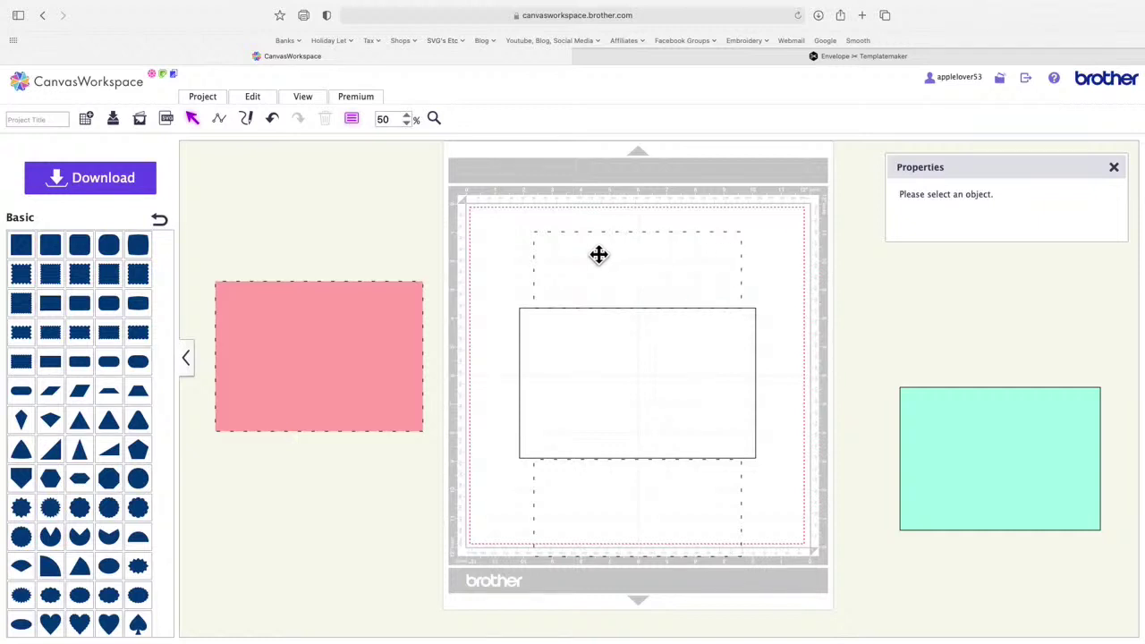
click(694, 264)
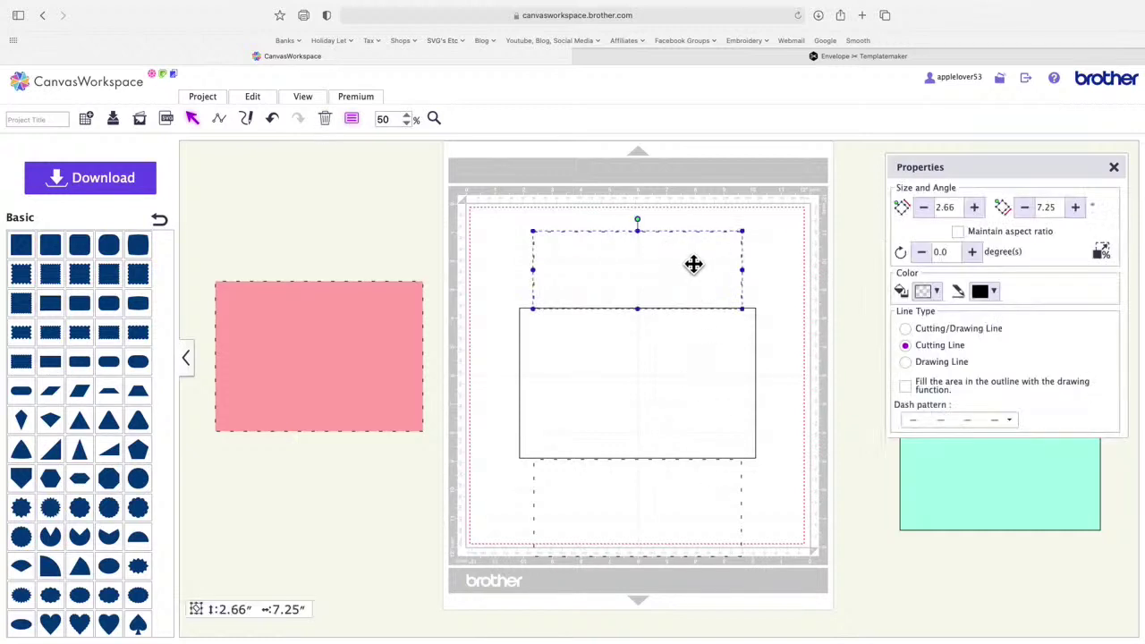
click(1012, 424)
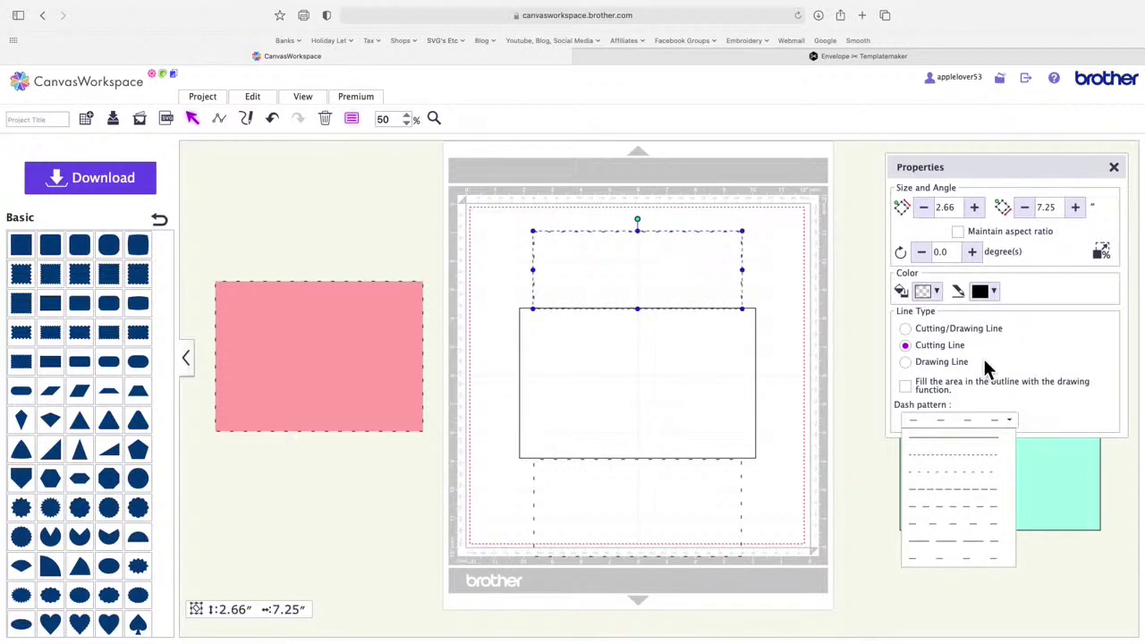
click(981, 440)
click(729, 506)
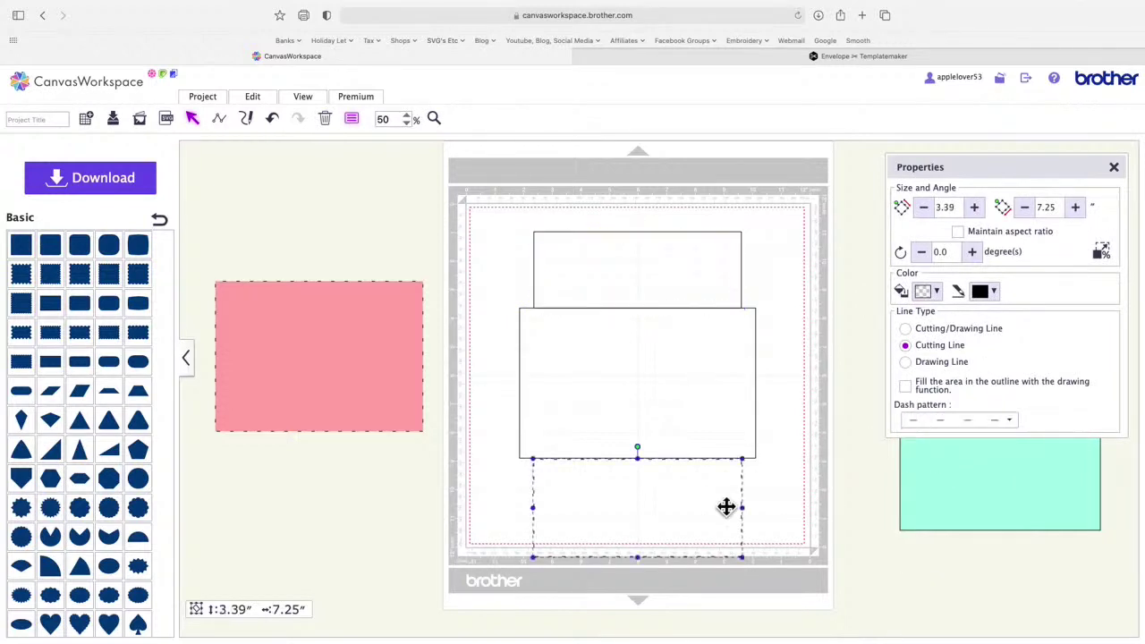
click(1003, 427)
click(991, 443)
click(677, 217)
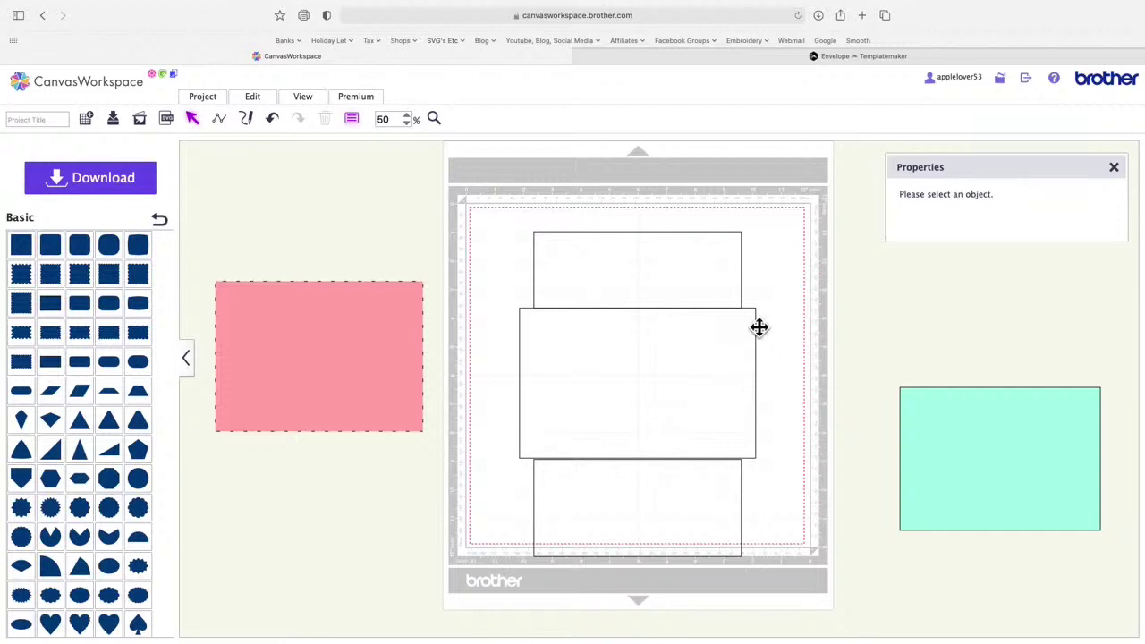
Step: Nudge the bottom flap upward until its upper edge slightly overlaps the lower edge of the wide centre rectangle
click(728, 277)
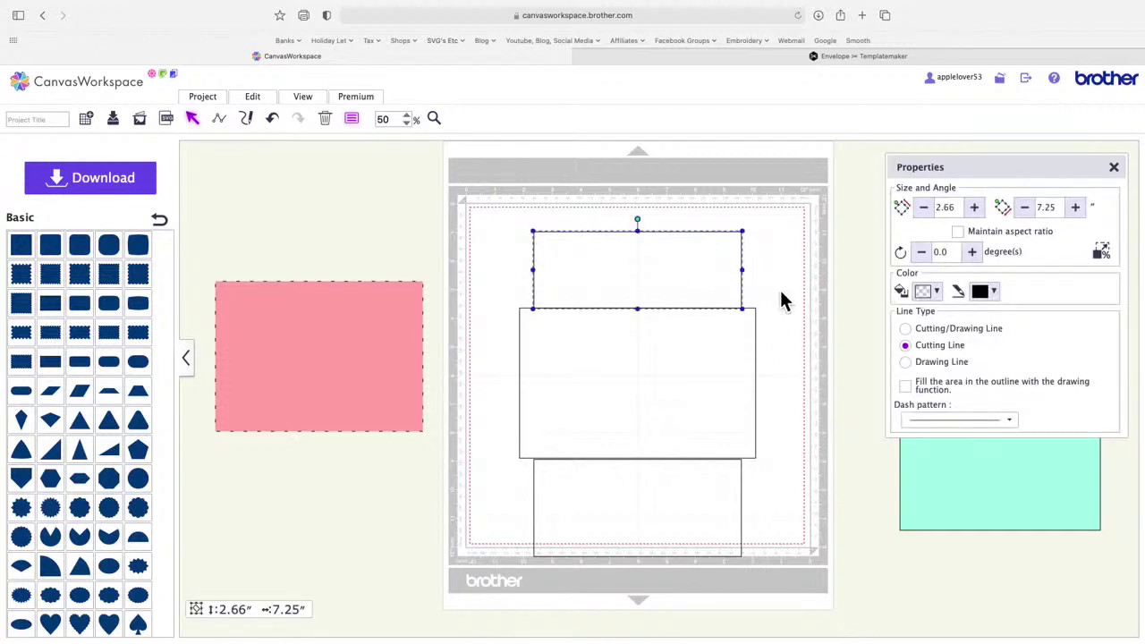
click(434, 118)
drag(494, 284, 775, 486)
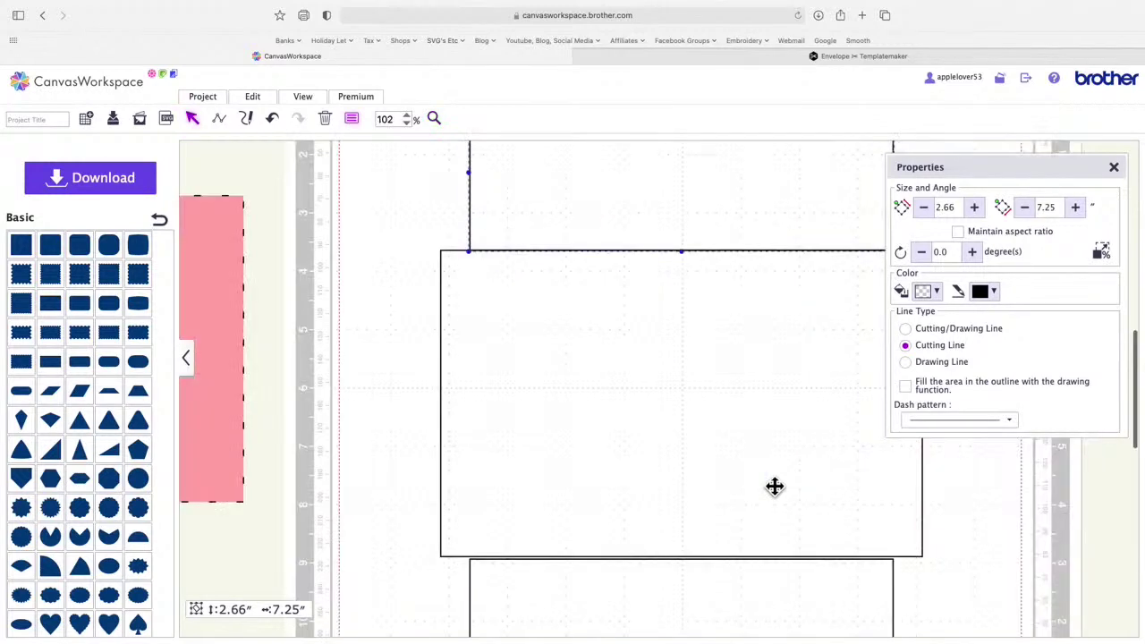
click(1114, 167)
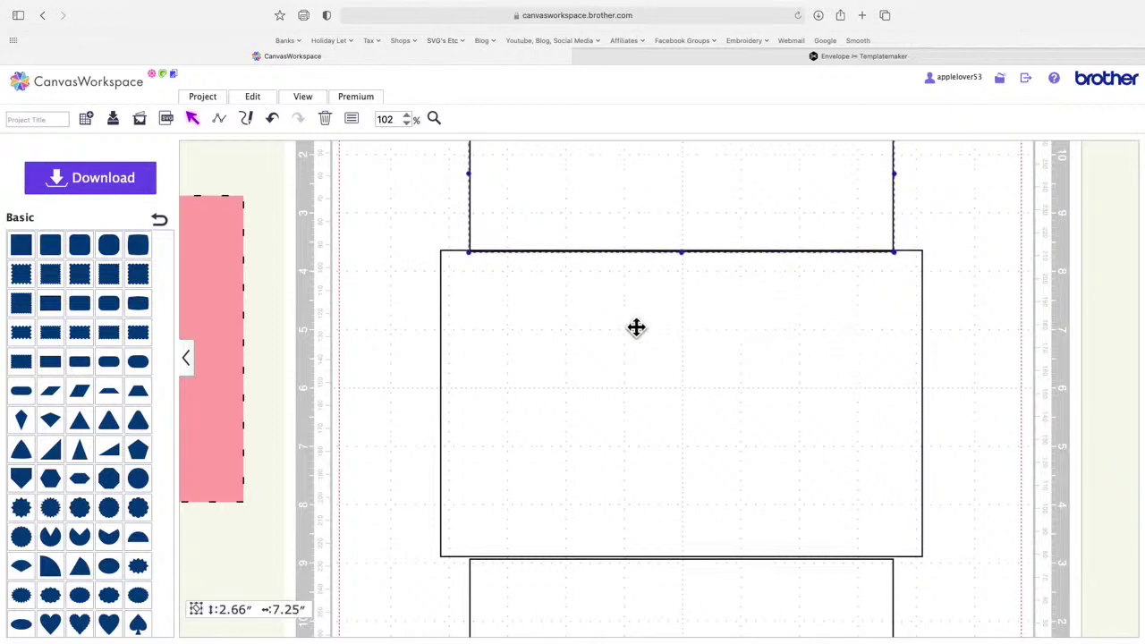
click(803, 608)
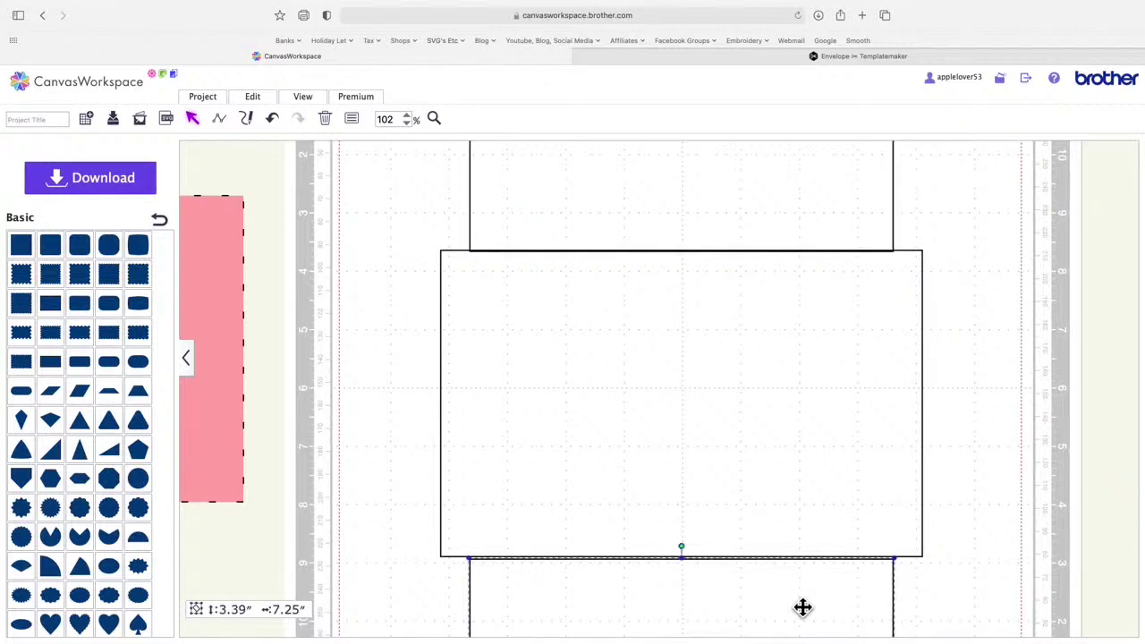
key(Up)
key(Up)
key(Up)
key(Up)
key(Up)
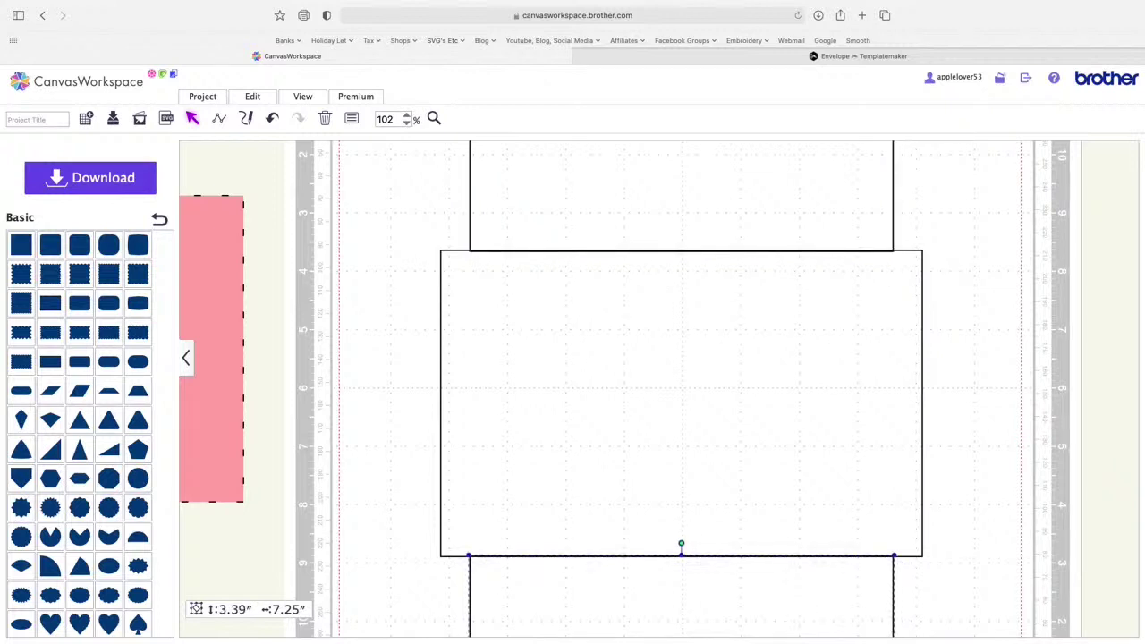
key(Up)
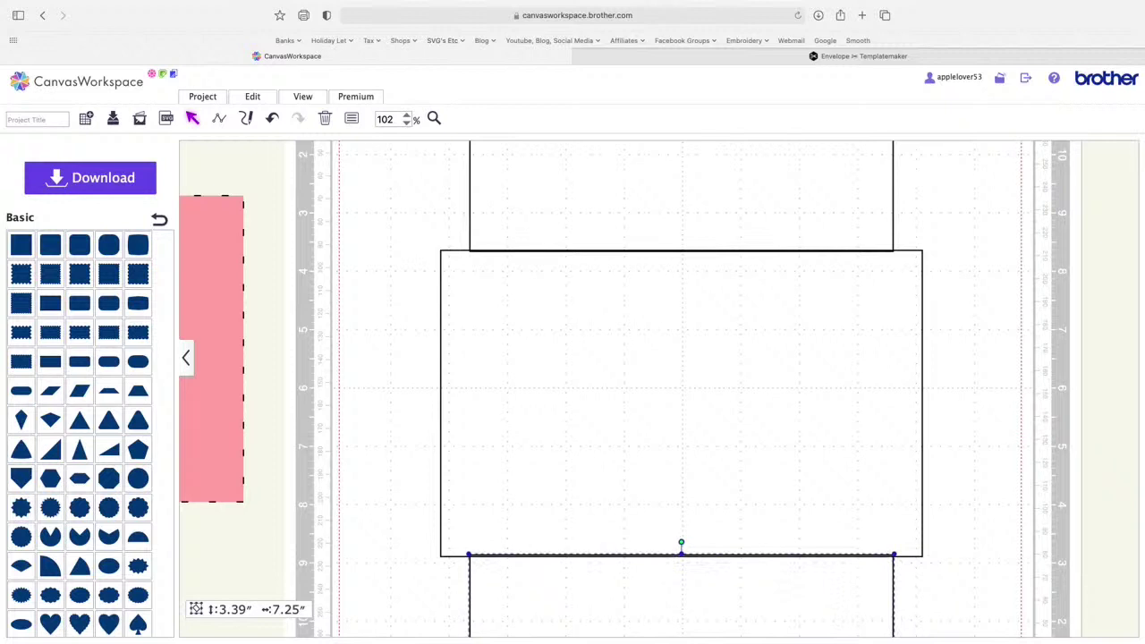
key(Up)
click(947, 594)
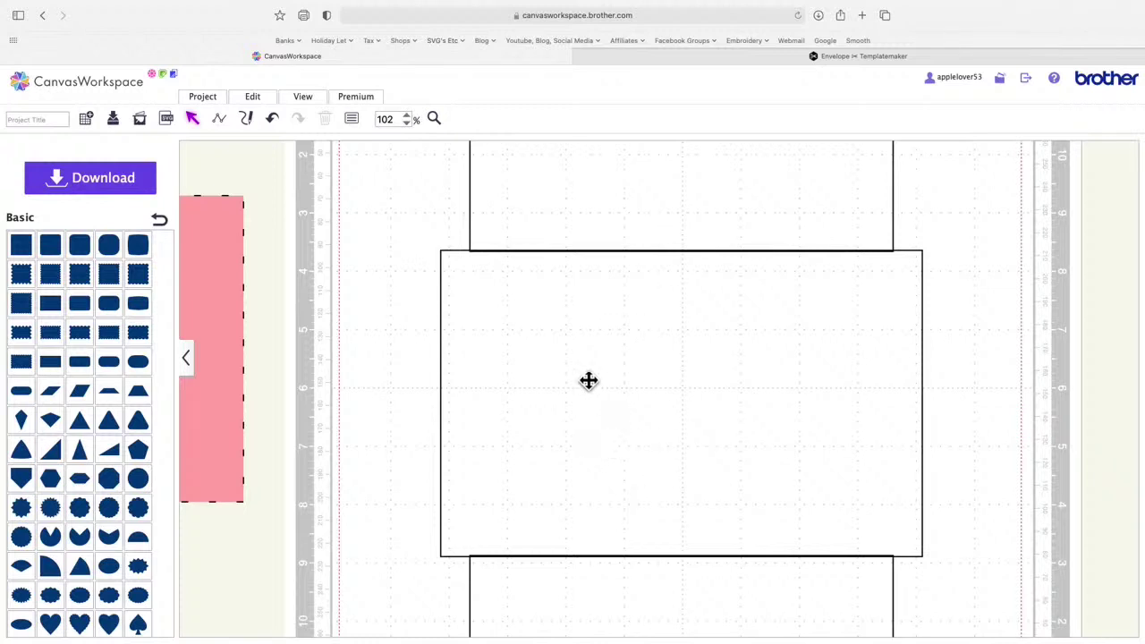
Step: Center-align the top flap, wide rectangle and bottom flap horizontally, and unify them into a single envelope outline
click(408, 123)
click(408, 123)
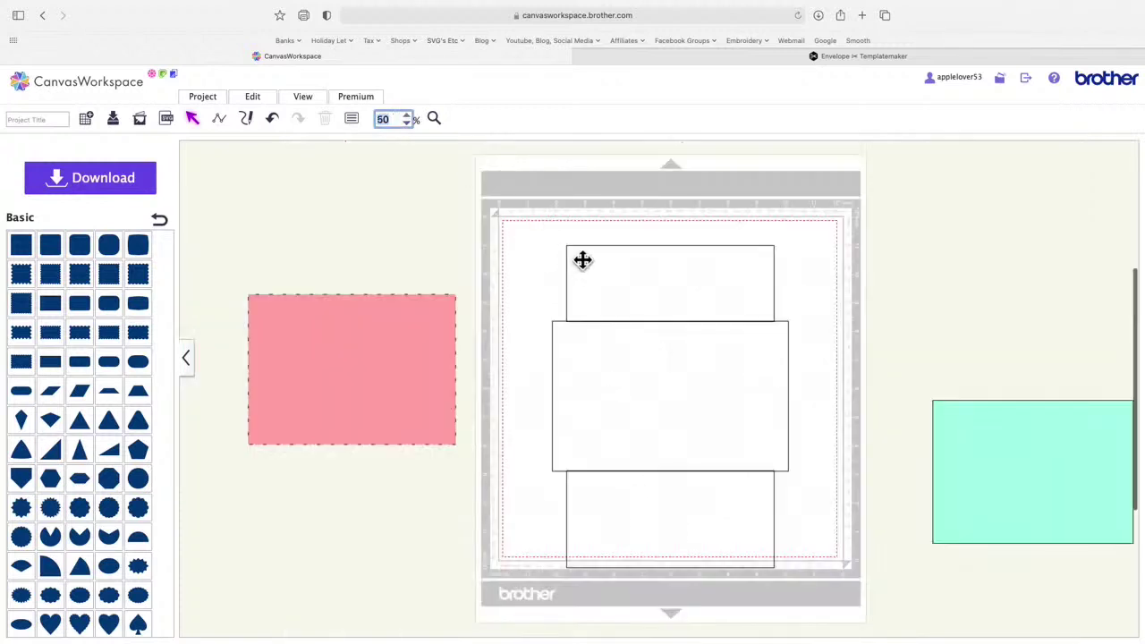
drag(494, 212, 818, 590)
click(252, 97)
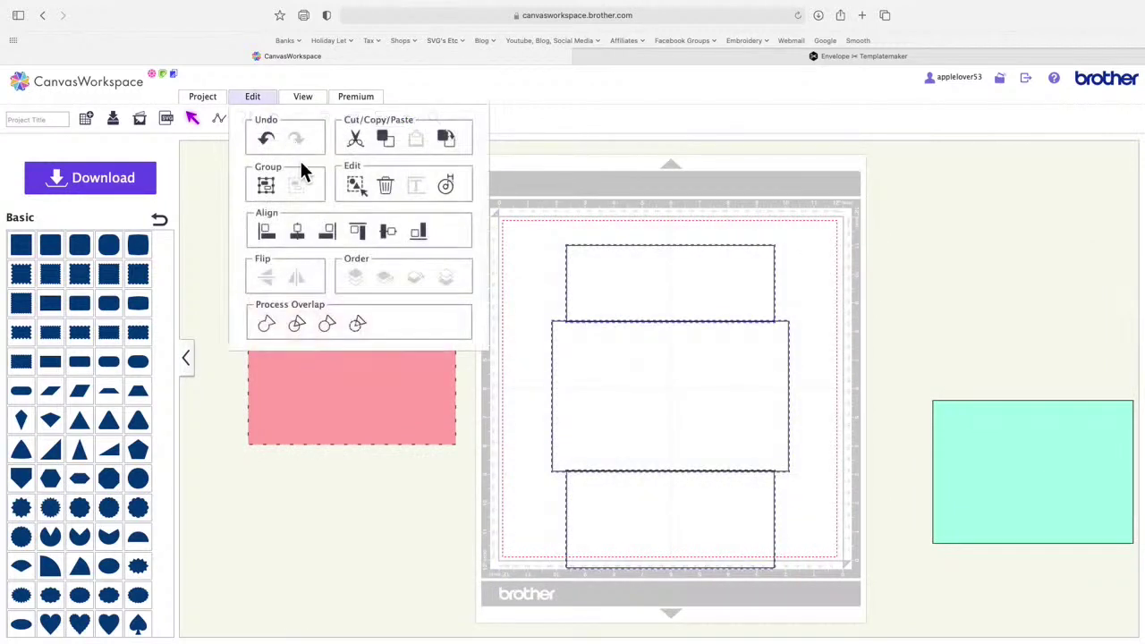
click(309, 242)
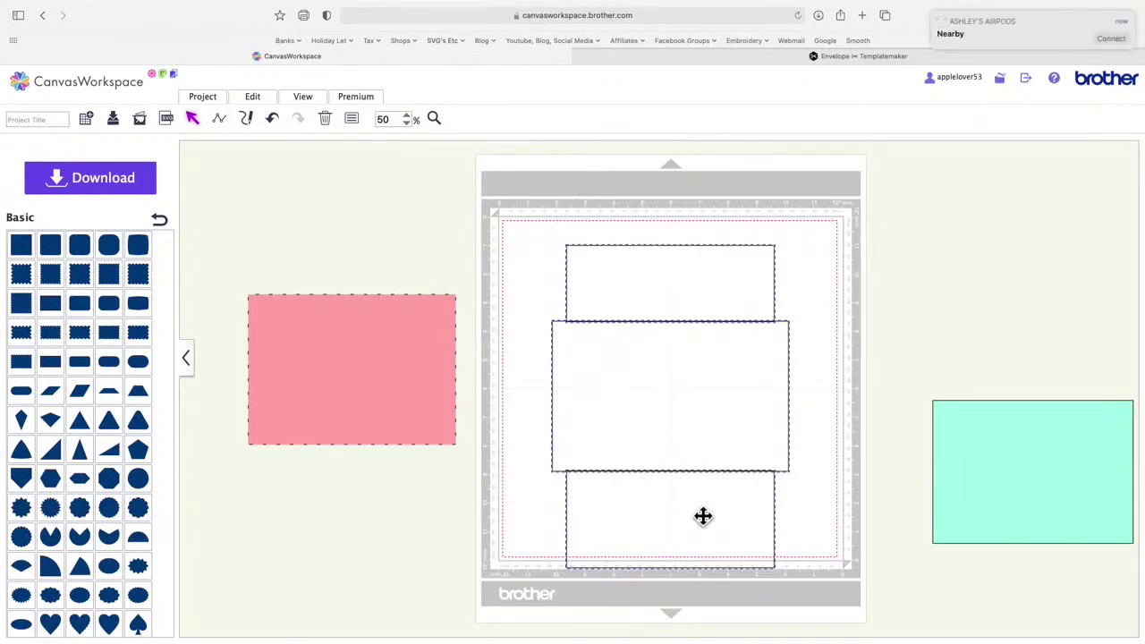
click(265, 107)
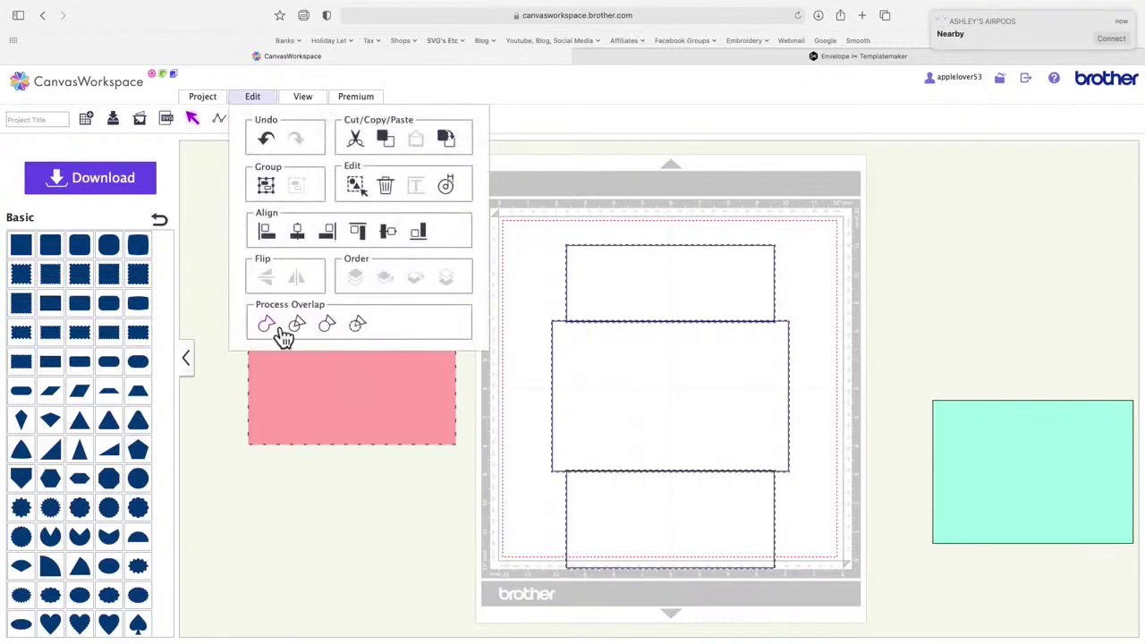
click(268, 325)
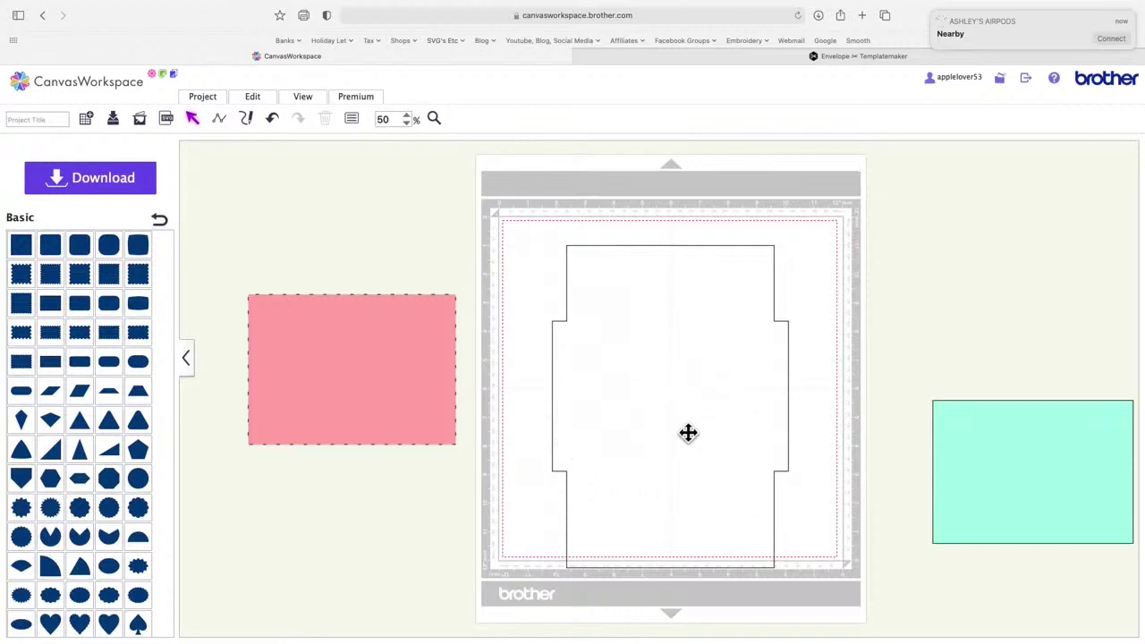
Step: Move the envelope outline fully inside the mat's cutting area and place the dashed pink rectangle over its middle section
drag(687, 432, 668, 417)
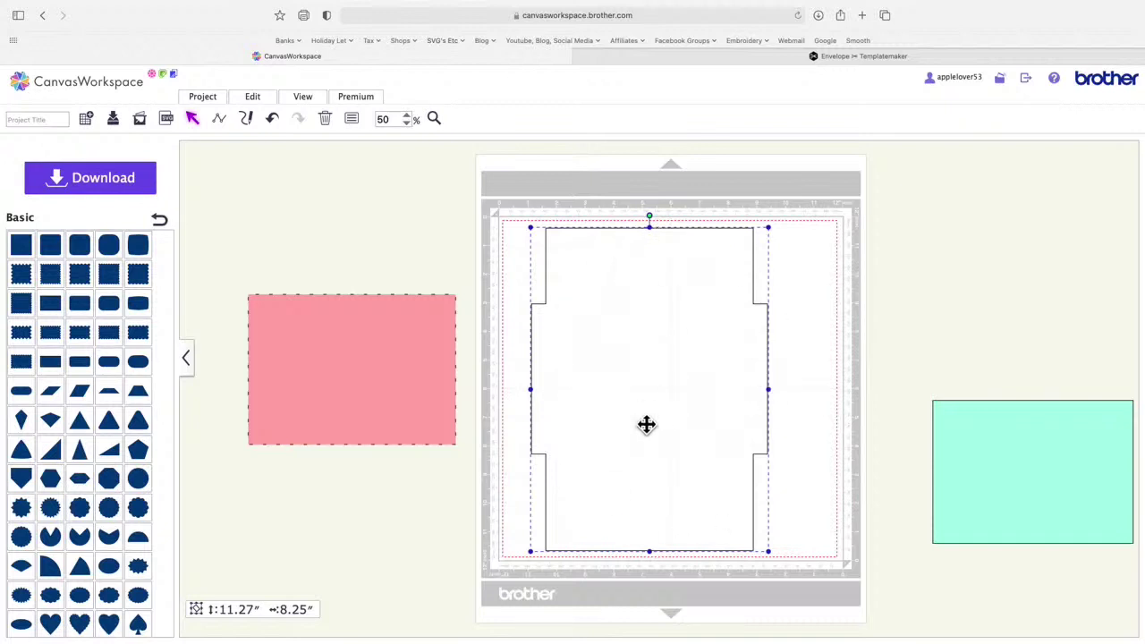
drag(371, 361, 670, 370)
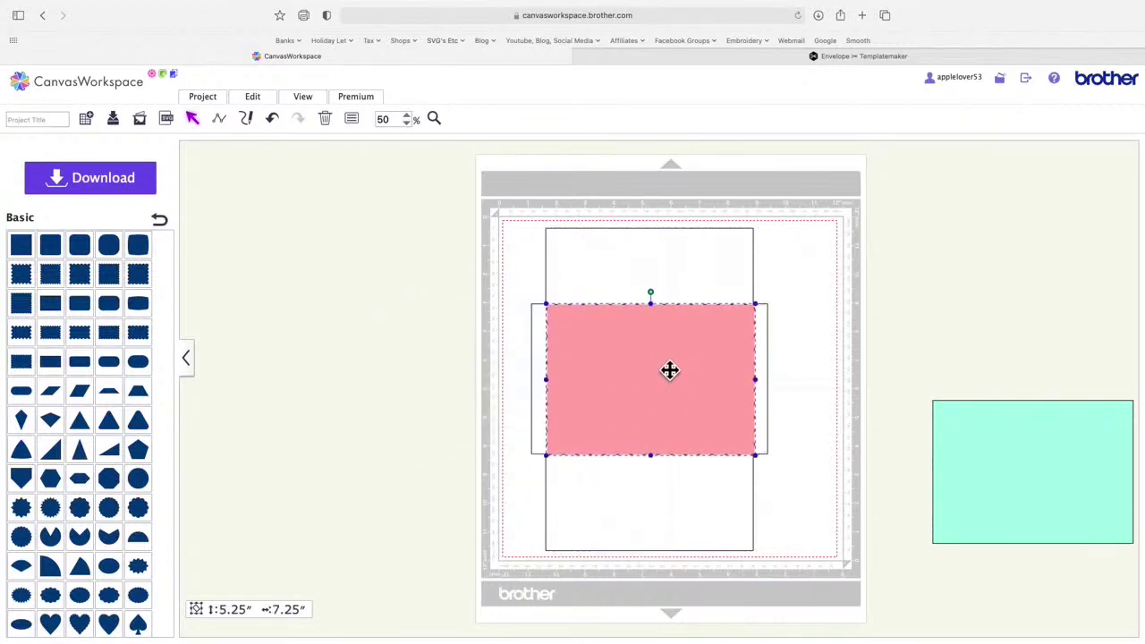
click(833, 379)
click(657, 384)
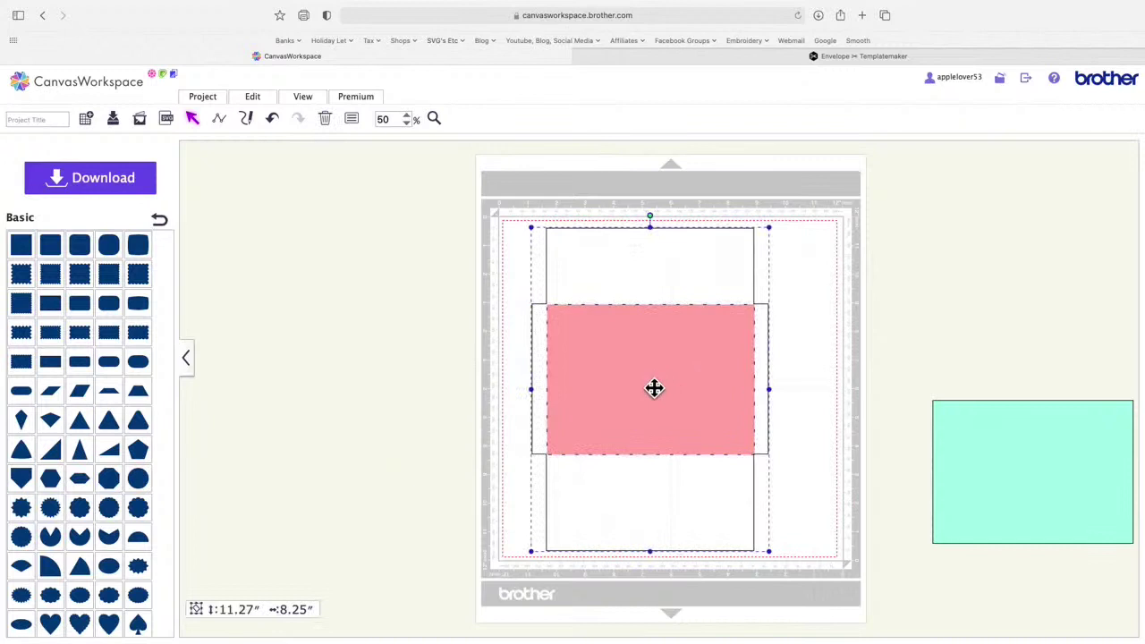
Step: Shift the envelope outline partly off the dashed pink rectangle and remove the rectangle's fill color
drag(700, 273, 585, 280)
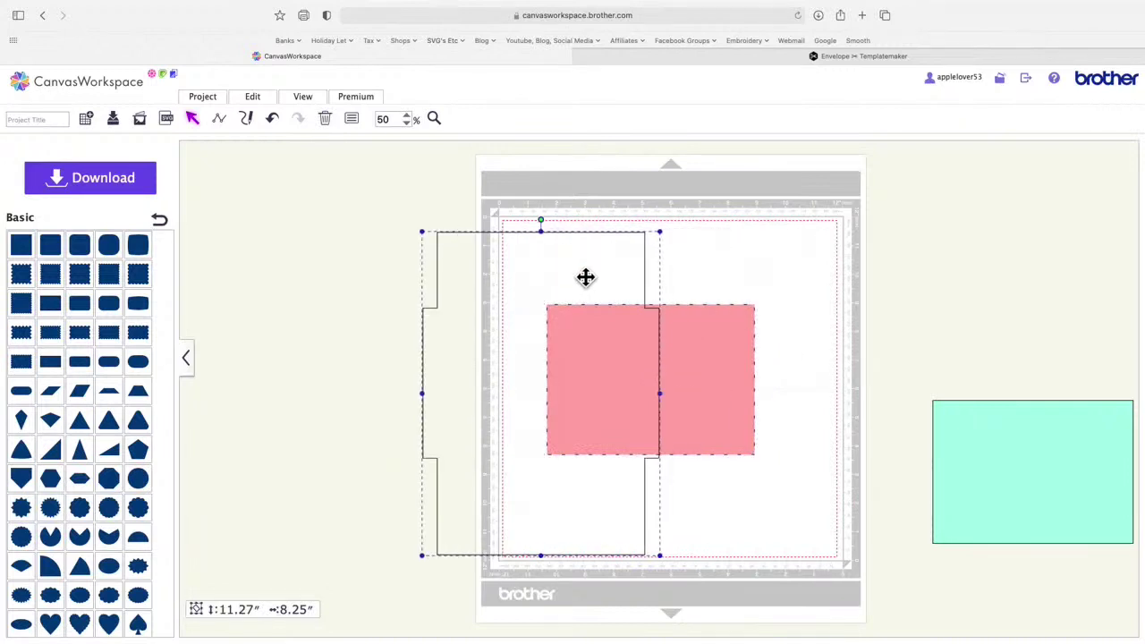
click(710, 352)
click(358, 127)
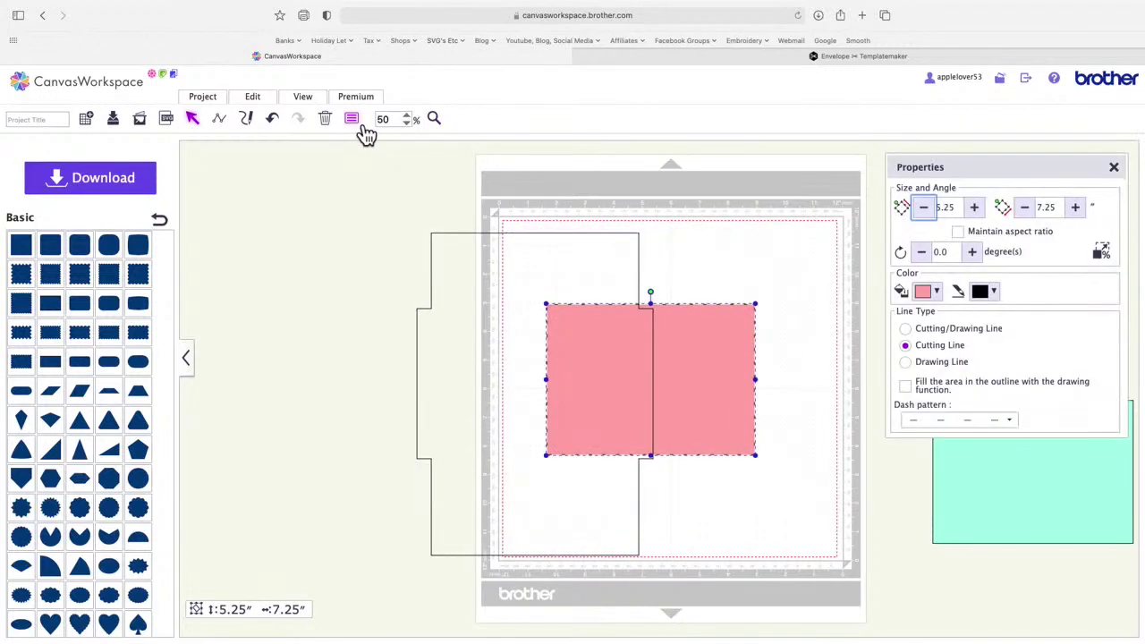
click(931, 292)
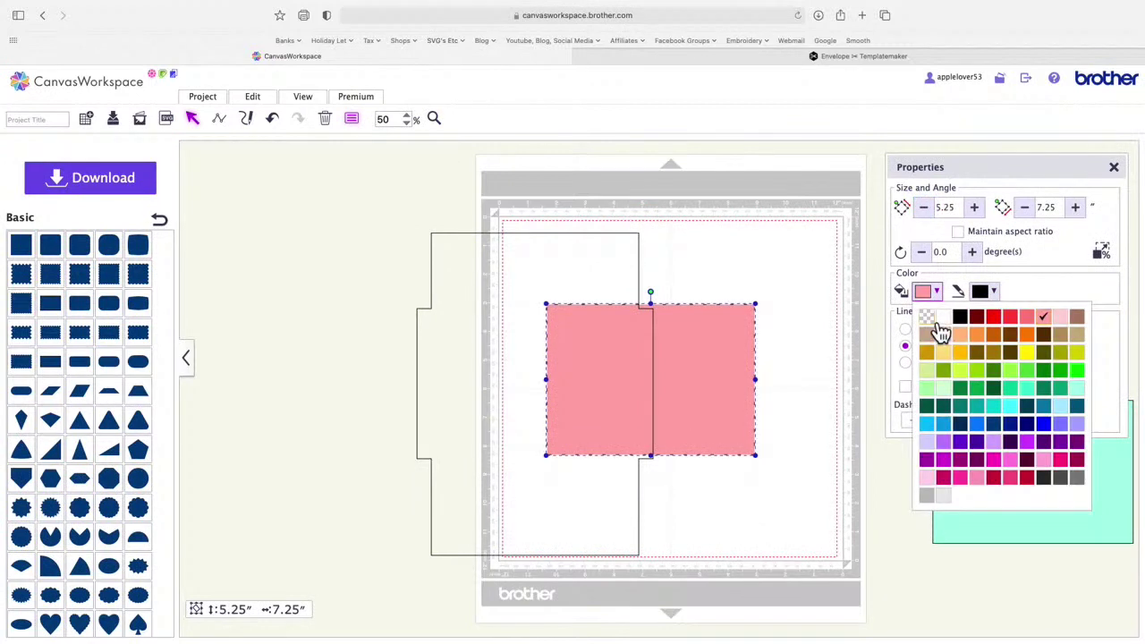
click(941, 319)
click(808, 295)
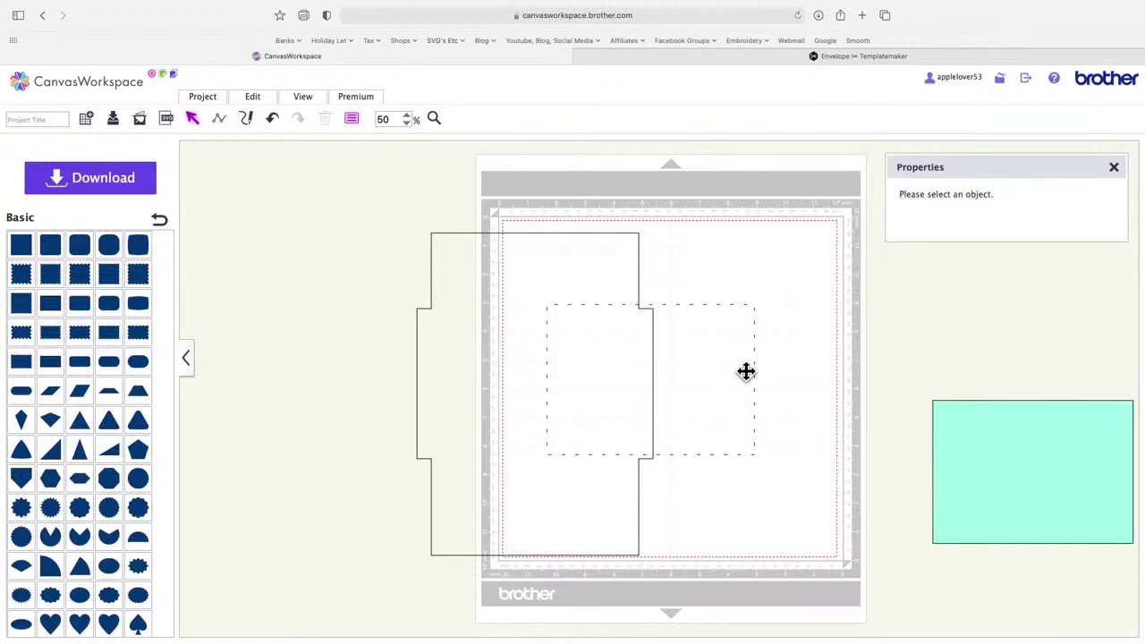
Step: Center the dashed rectangle and envelope outline on each other horizontally and vertically, and move both inside the cutting area
drag(816, 383, 501, 378)
click(264, 101)
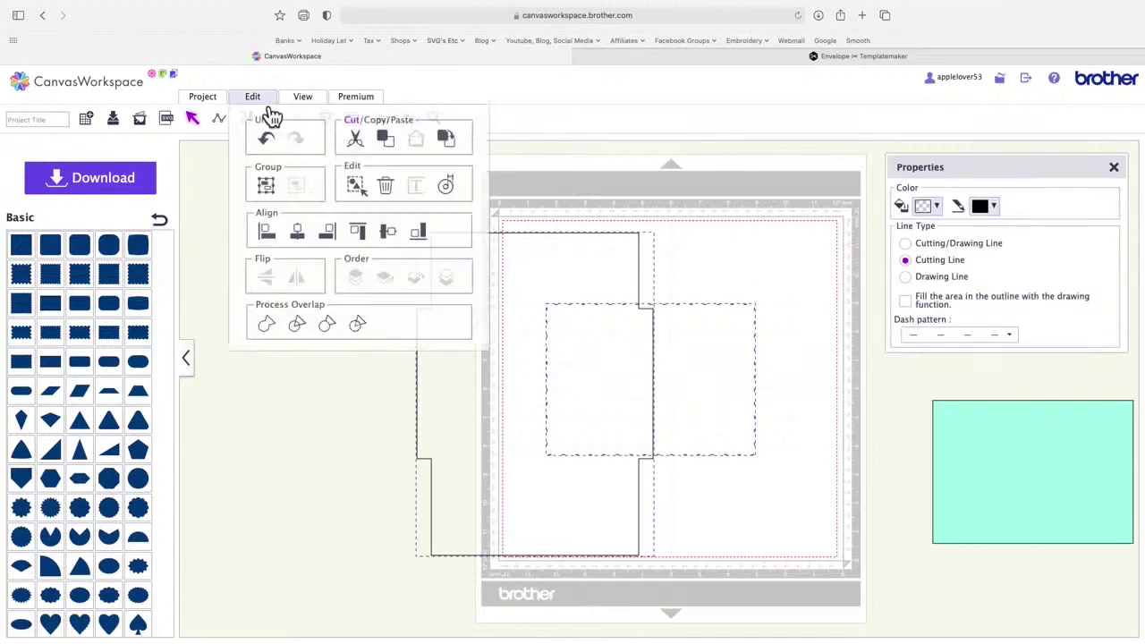
click(304, 235)
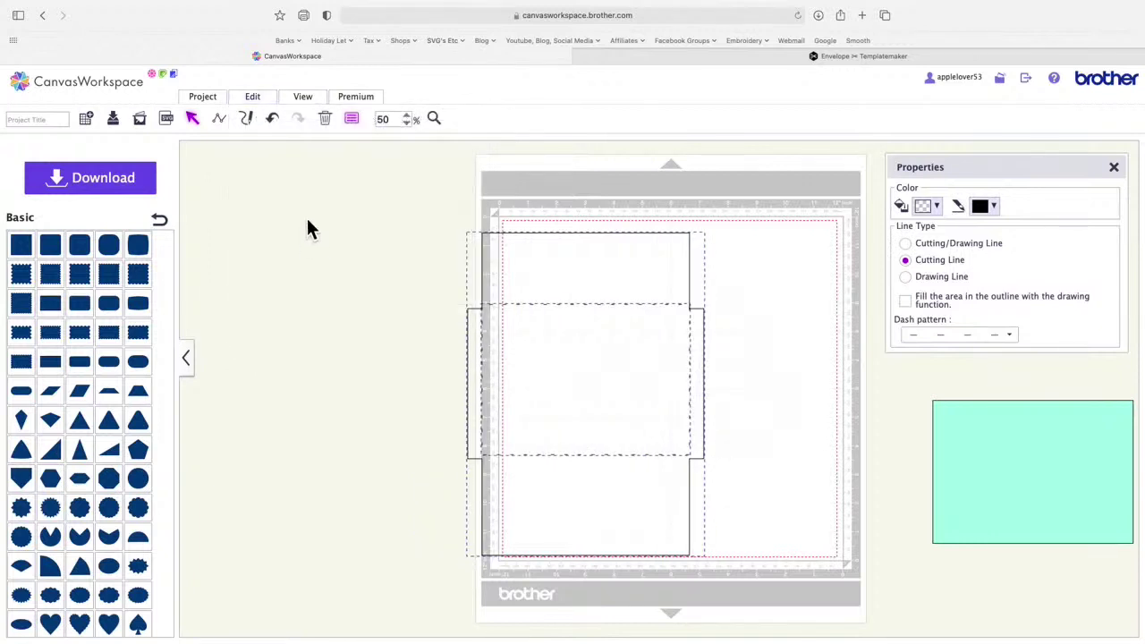
click(269, 103)
click(394, 236)
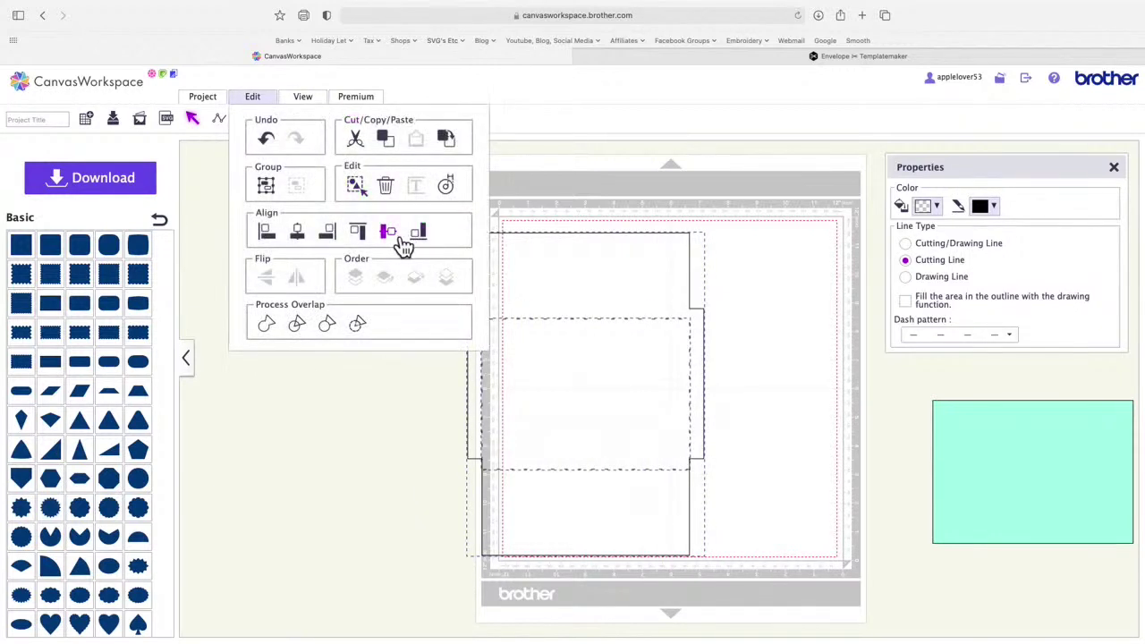
click(770, 356)
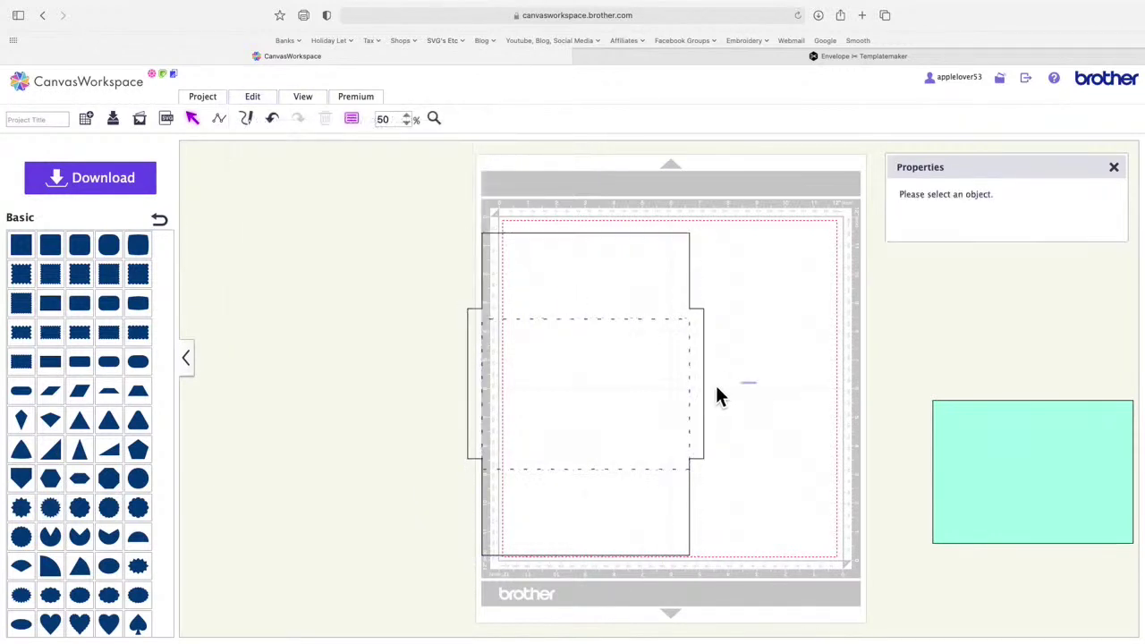
drag(606, 391, 663, 385)
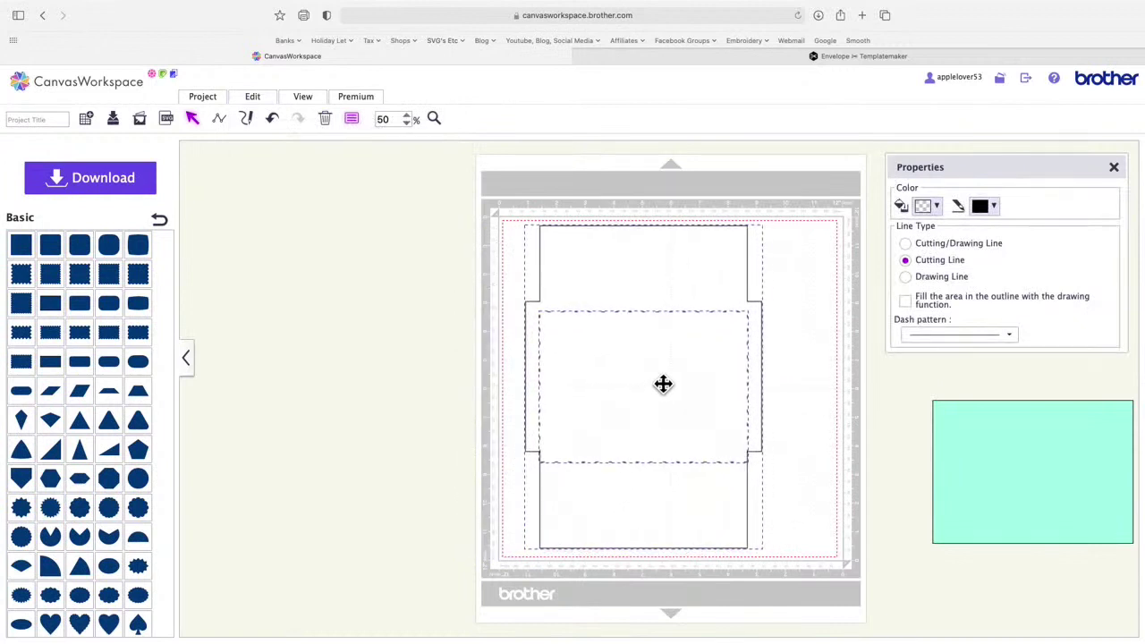
click(834, 410)
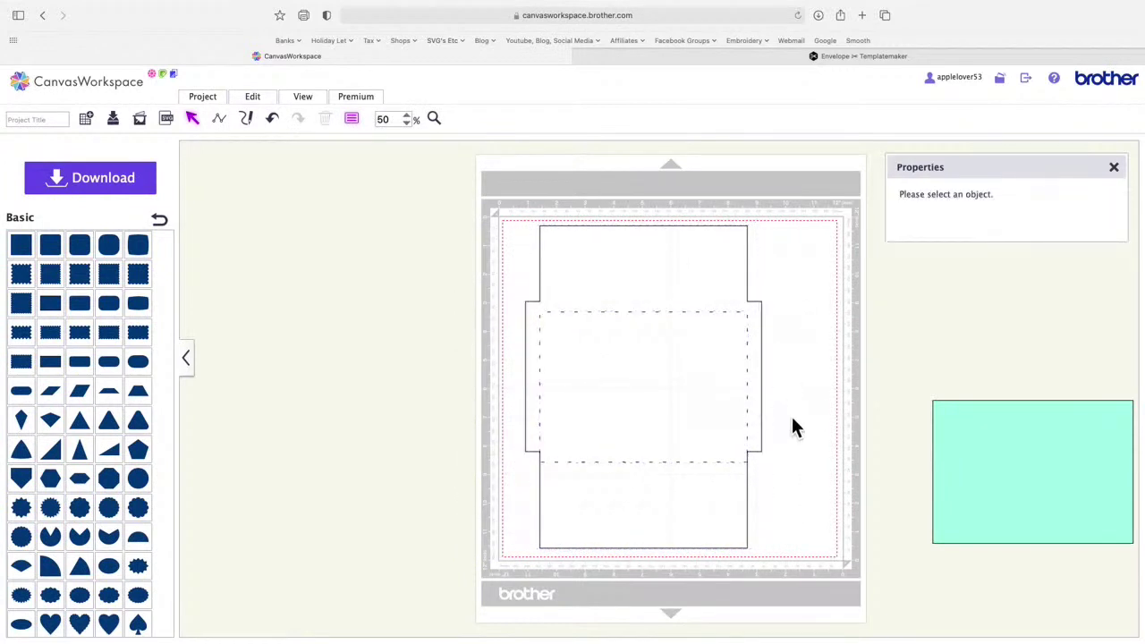
Step: Send the envelope outline to the back, behind the dashed rectangle
click(654, 388)
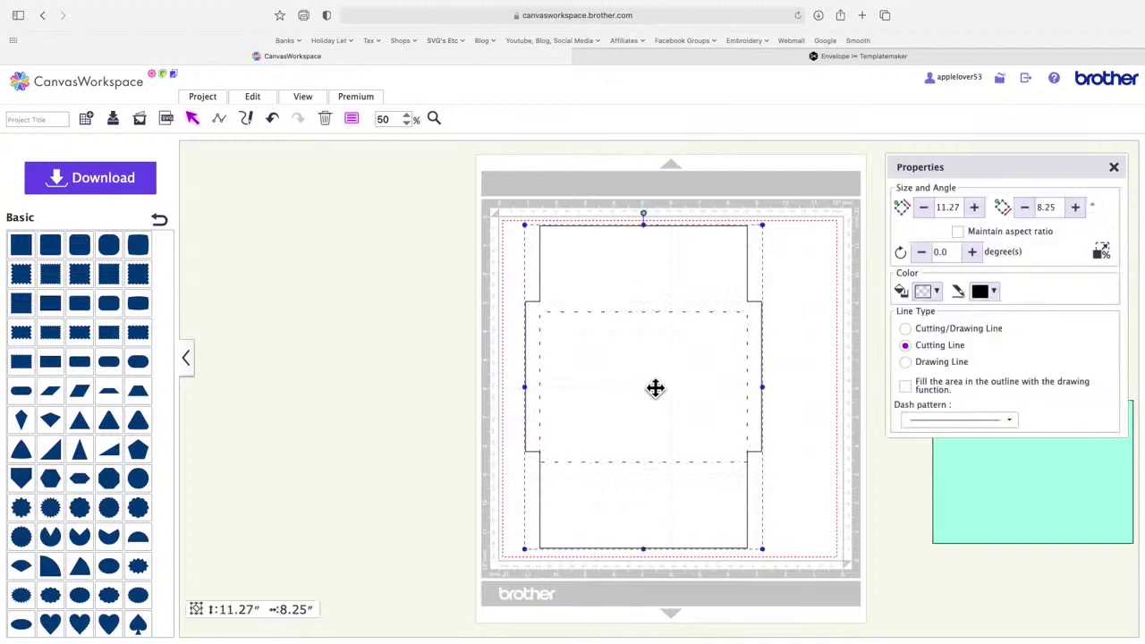
click(257, 99)
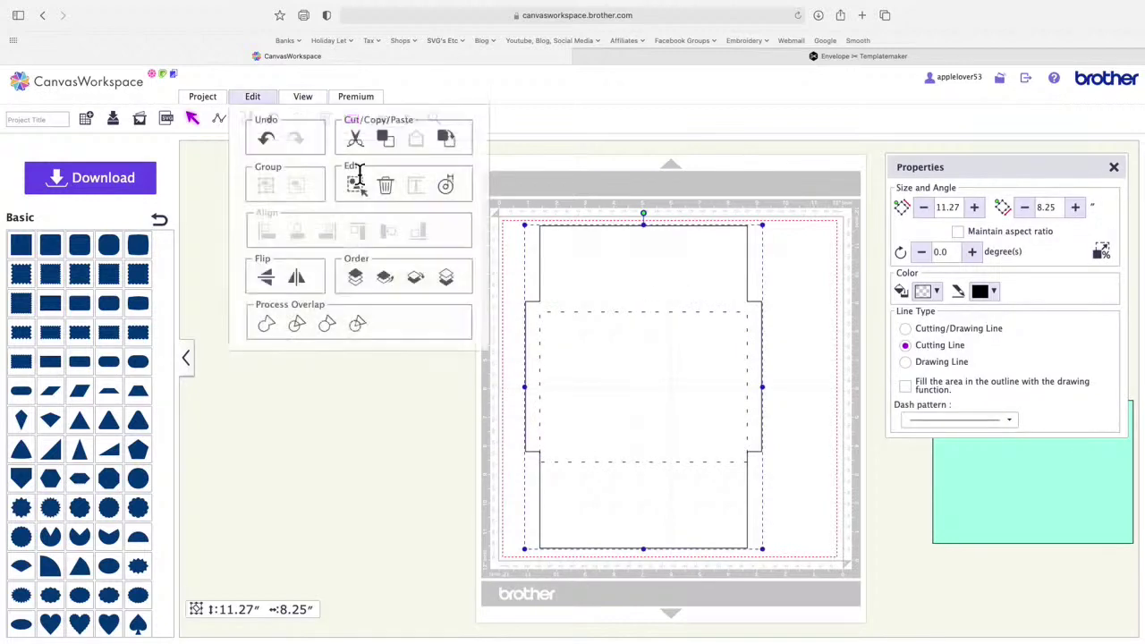
click(455, 280)
click(824, 472)
Step: Move the dashed rectangle up so its upper-left corner meets the inner corner between the envelope's top flap and left side flap
click(665, 411)
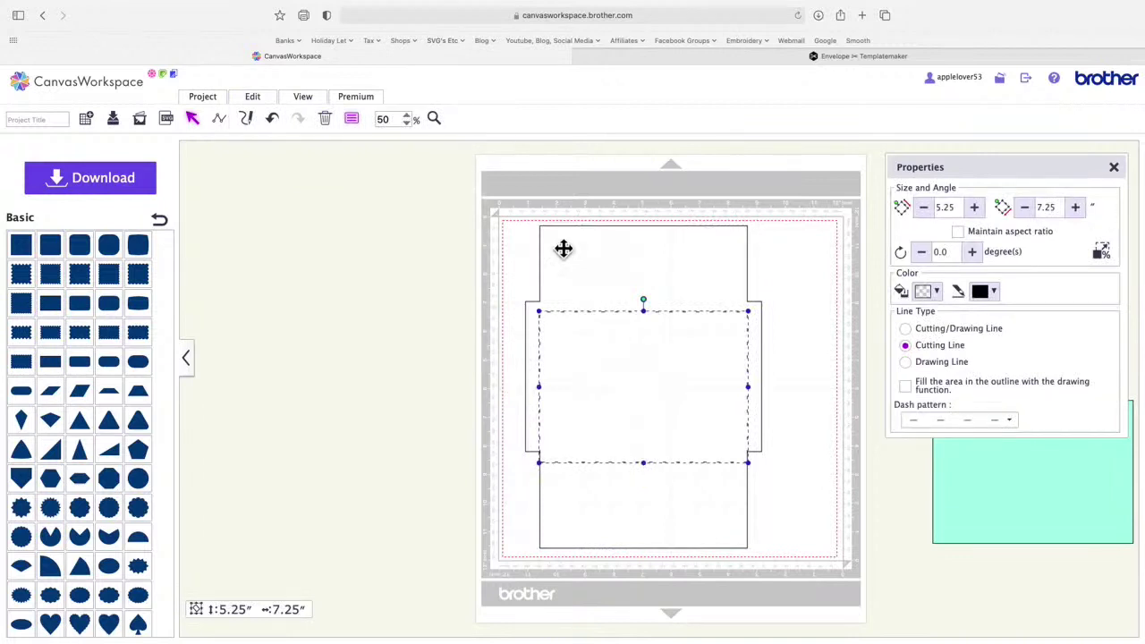
click(436, 120)
drag(516, 284, 597, 350)
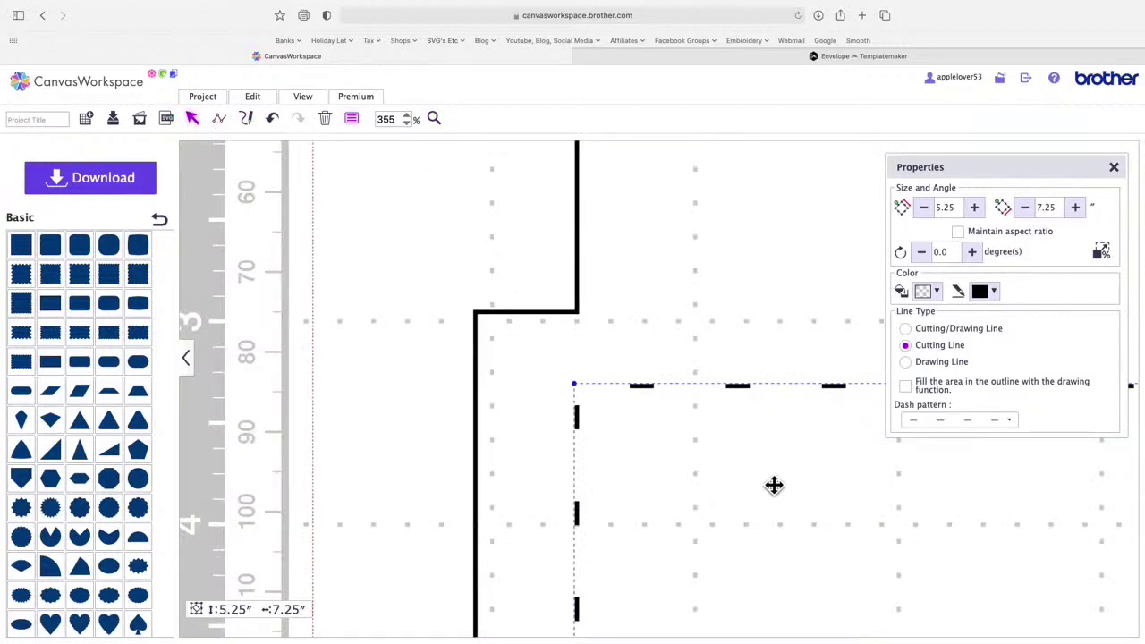
drag(772, 486, 777, 414)
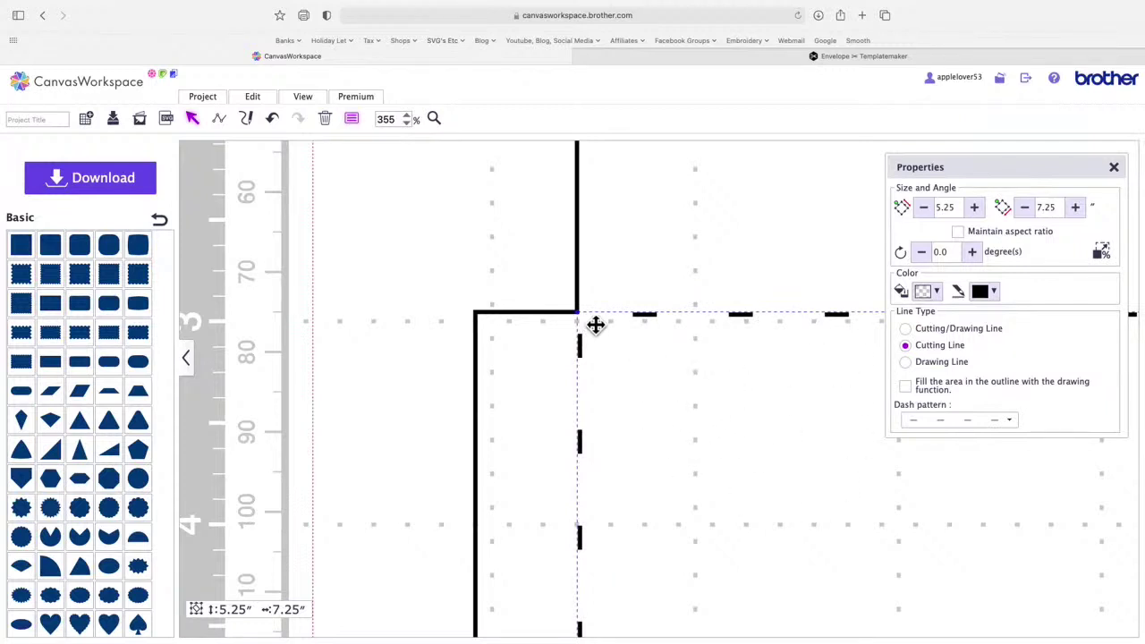
Step: Nudge the dashed rectangle slightly left onto the outline's inner corner, and check its alignment at the opposite corners
mouse_move(646, 361)
mouse_down()
mouse_move(665, 361)
mouse_move(648, 360)
mouse_up()
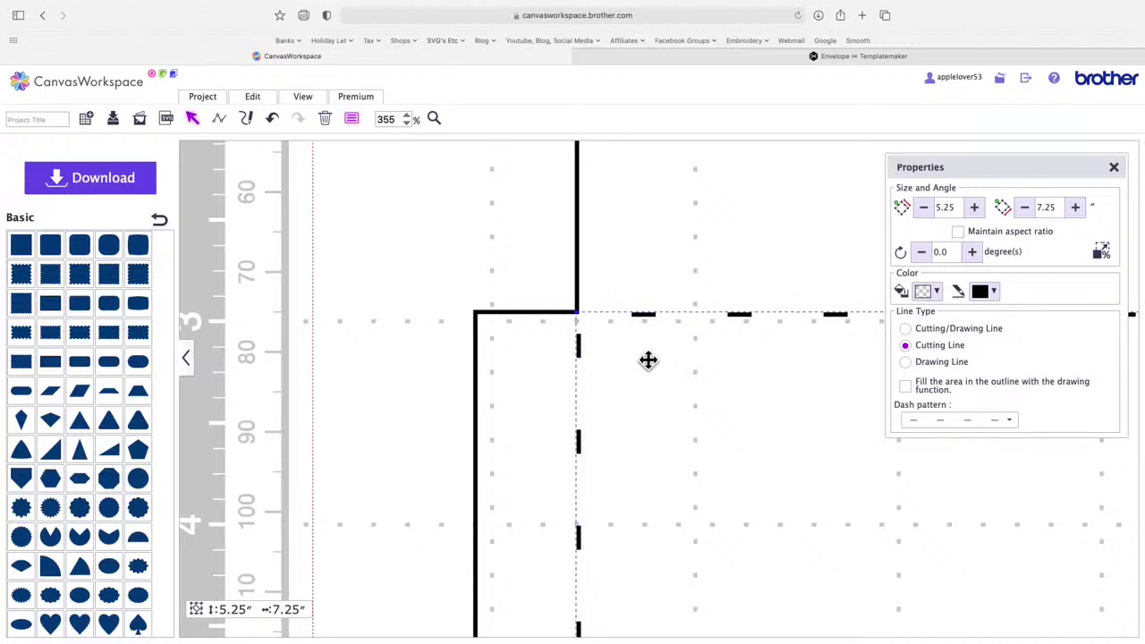
scroll(647, 361, right, 5)
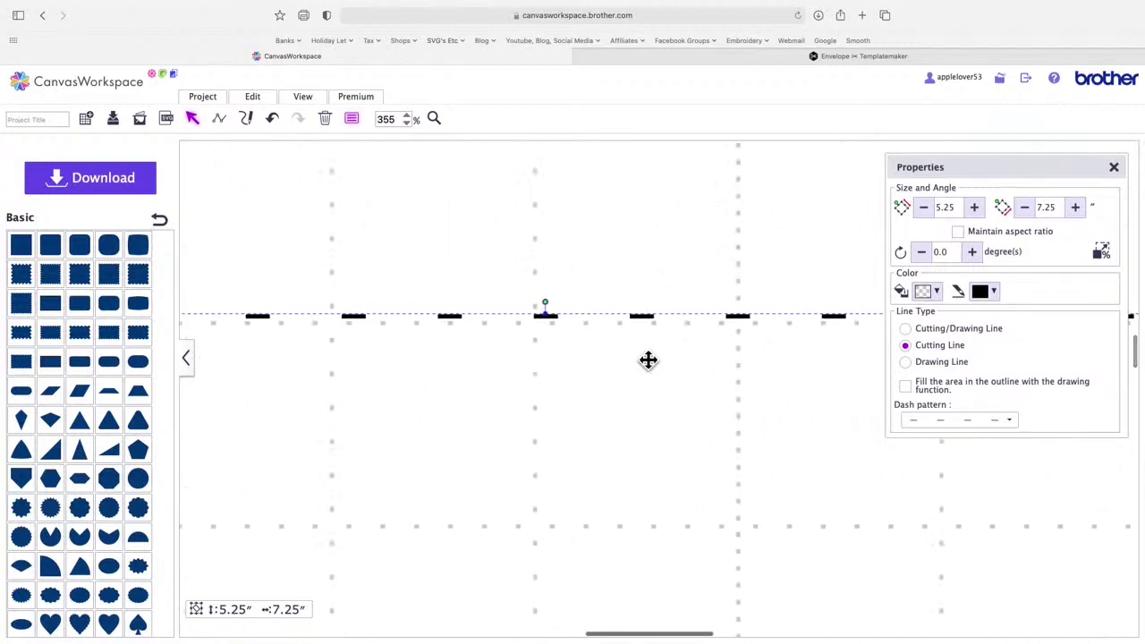
scroll(648, 361, right, 6)
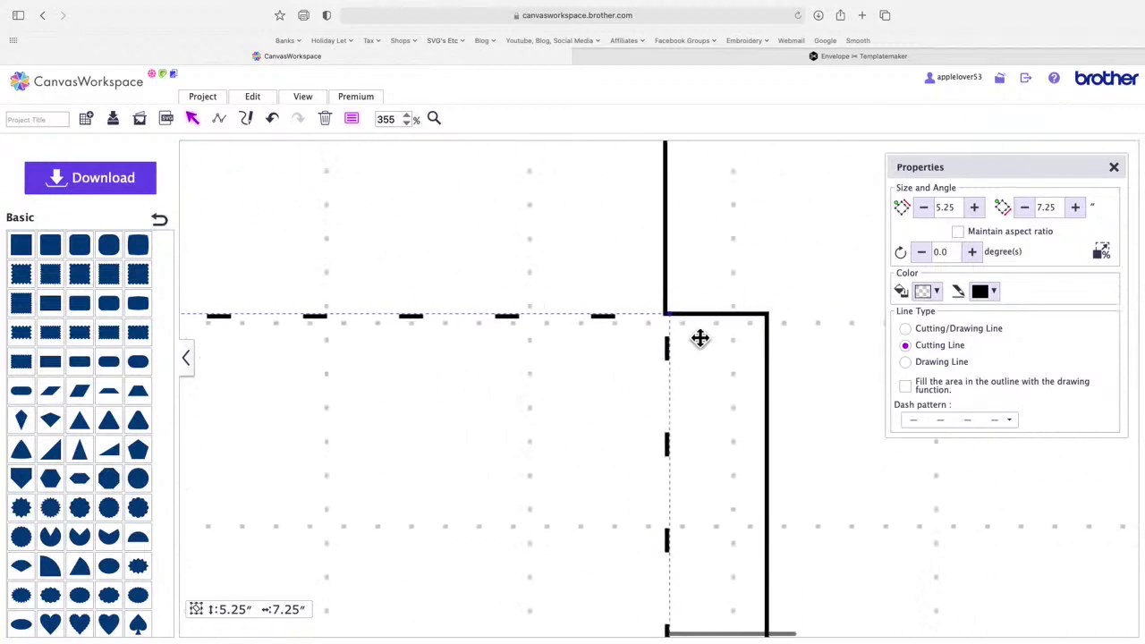
scroll(647, 330, down, 1)
scroll(648, 331, up, 5)
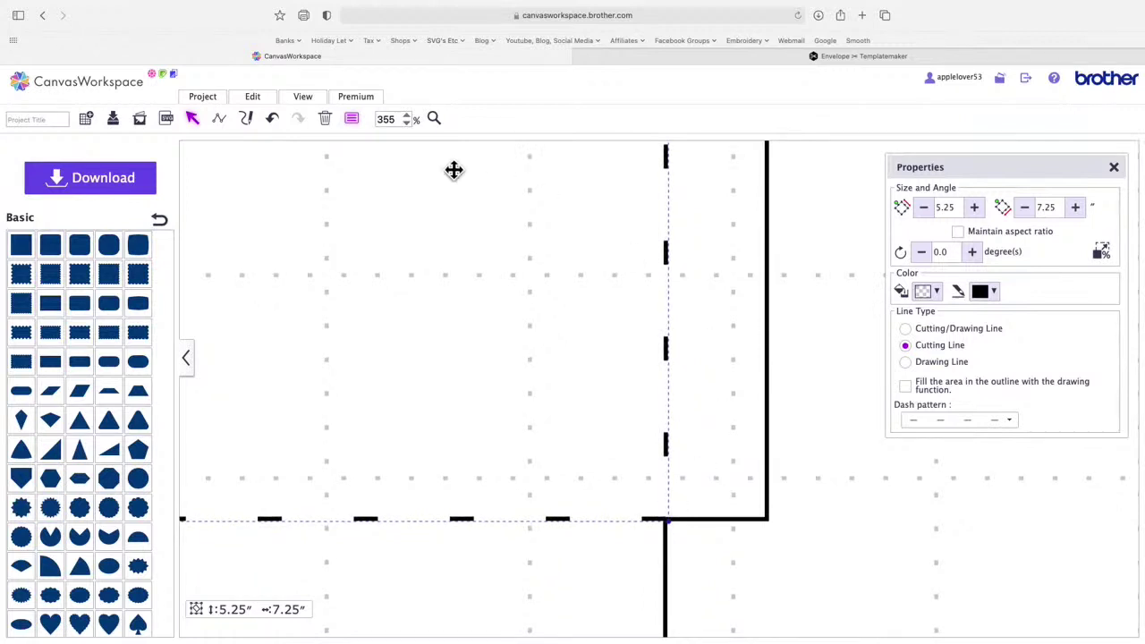
click(408, 123)
click(408, 124)
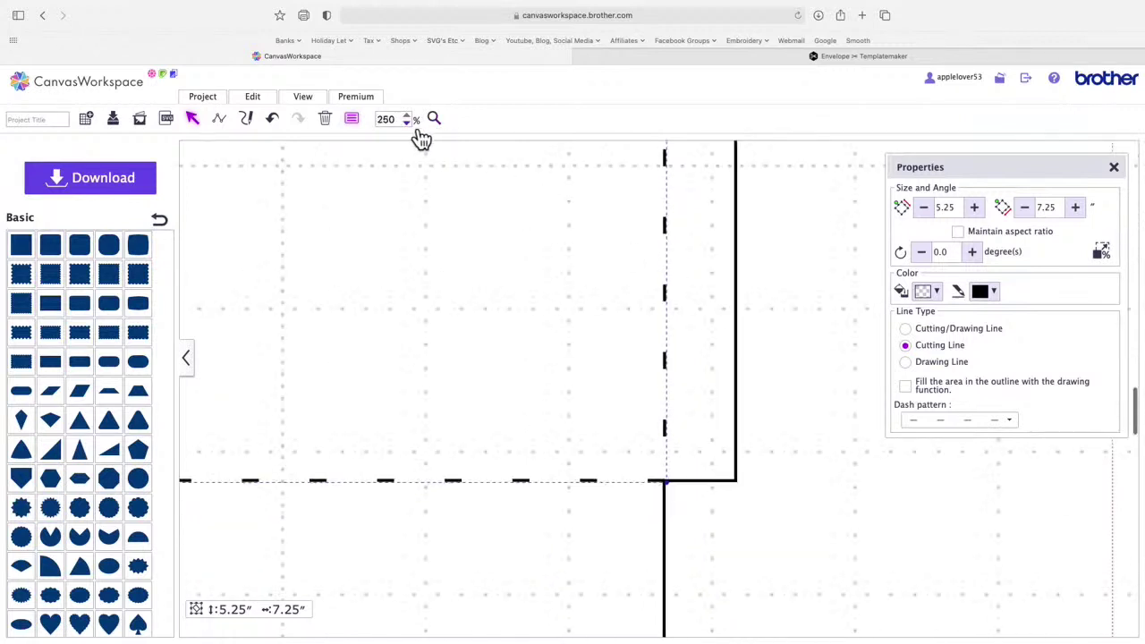
click(408, 124)
click(408, 124)
click(408, 124)
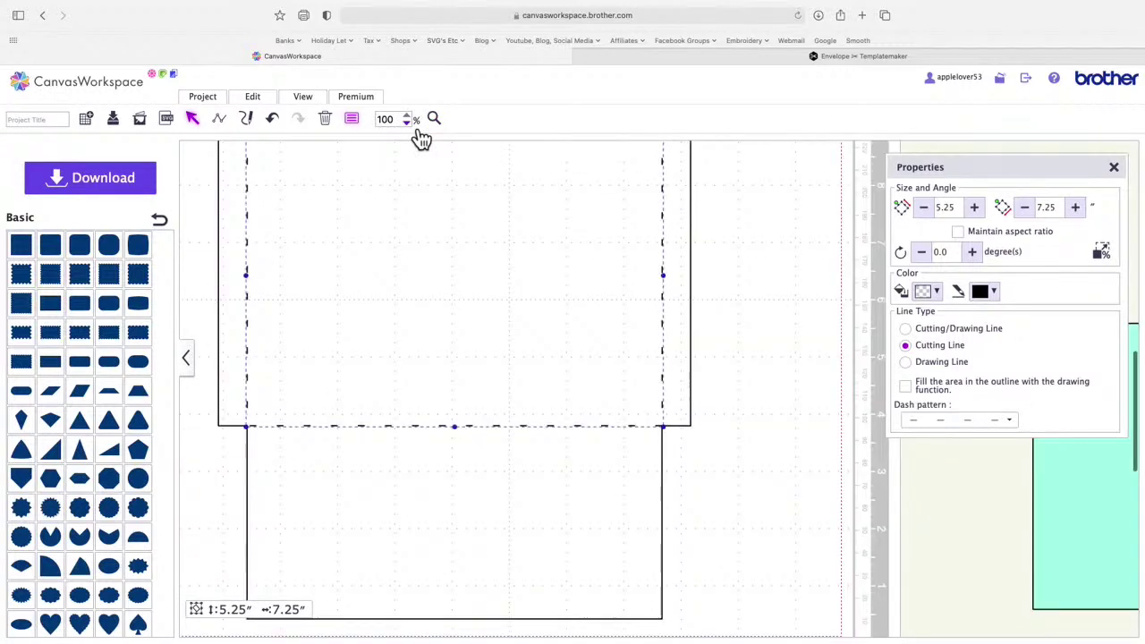
click(408, 123)
click(367, 233)
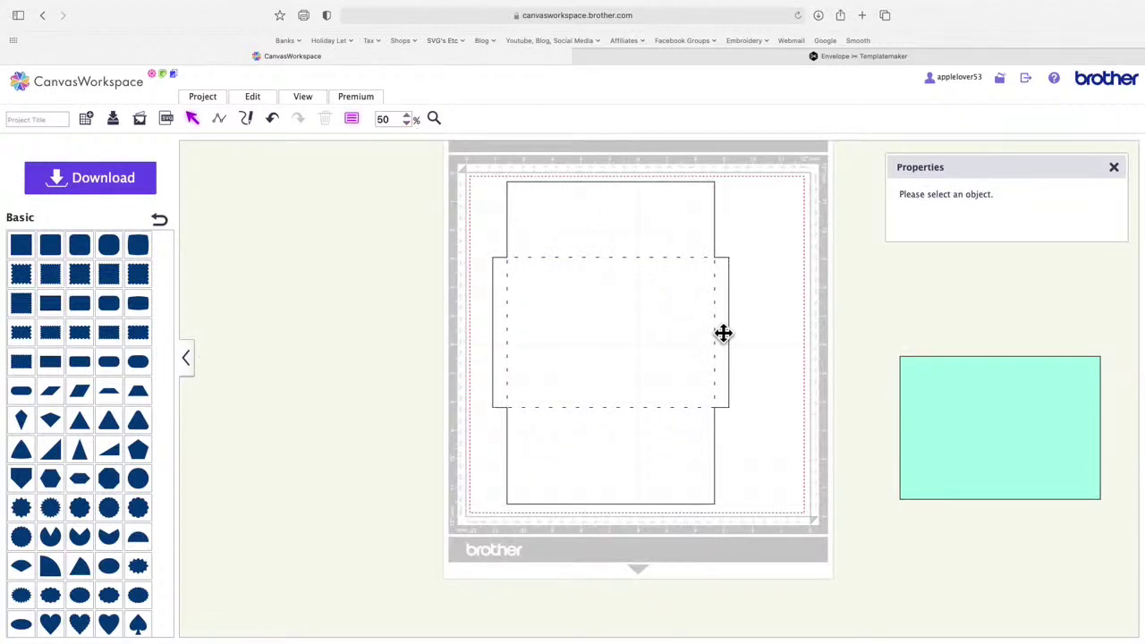
Step: Lay the green 7 x 5 inch card inside the dashed rectangle to check its fit, and look at the envelope design on Templatemaker
drag(1028, 460, 634, 359)
click(1126, 184)
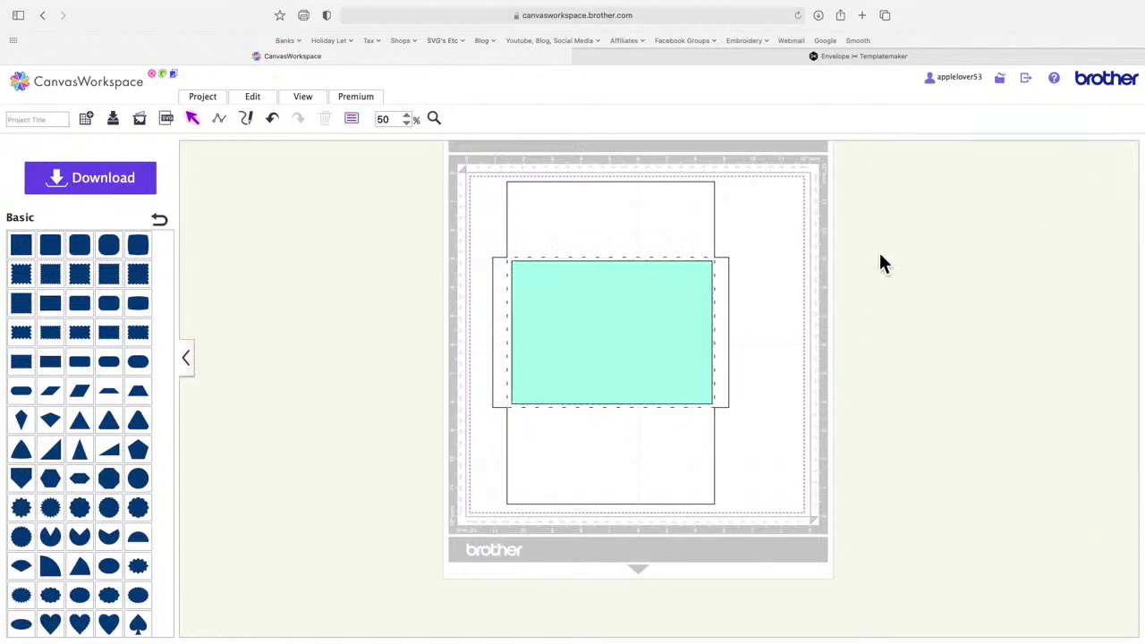
click(721, 56)
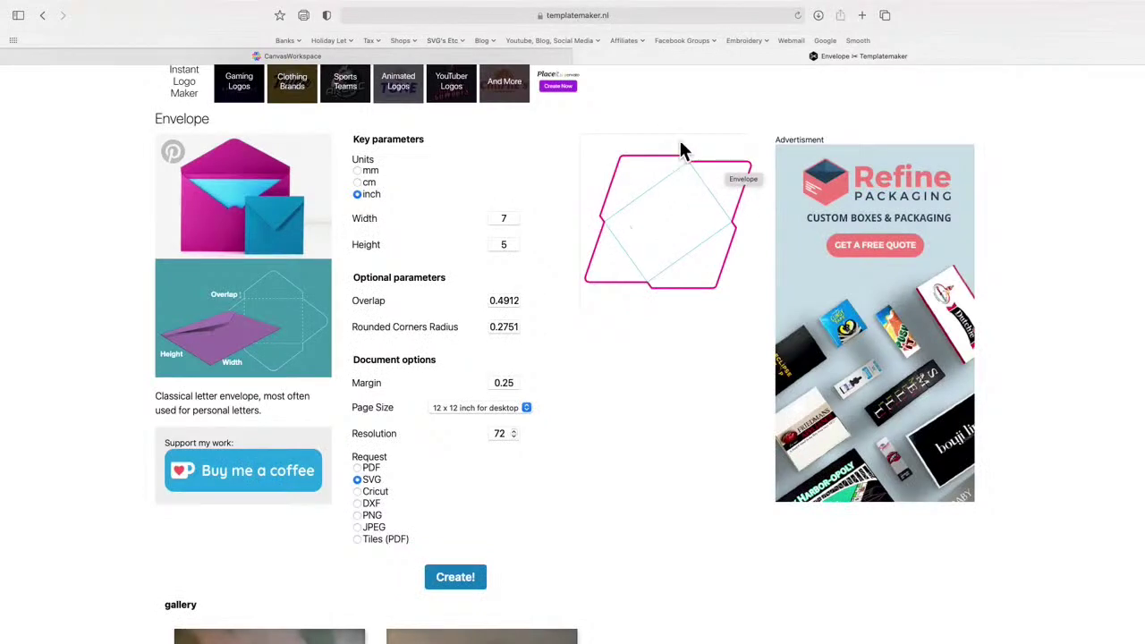
click(542, 58)
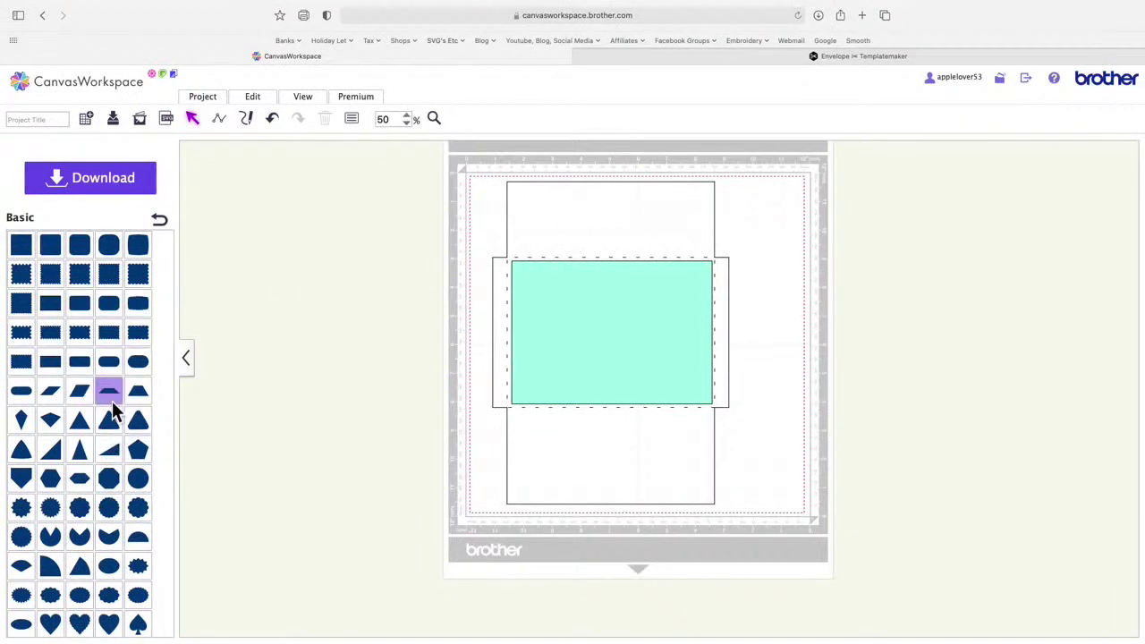
Step: Add a trapezoid, stretch it to about 7.19 inches wide and 2.59 inches high, and place it beside the mat
drag(110, 395, 310, 322)
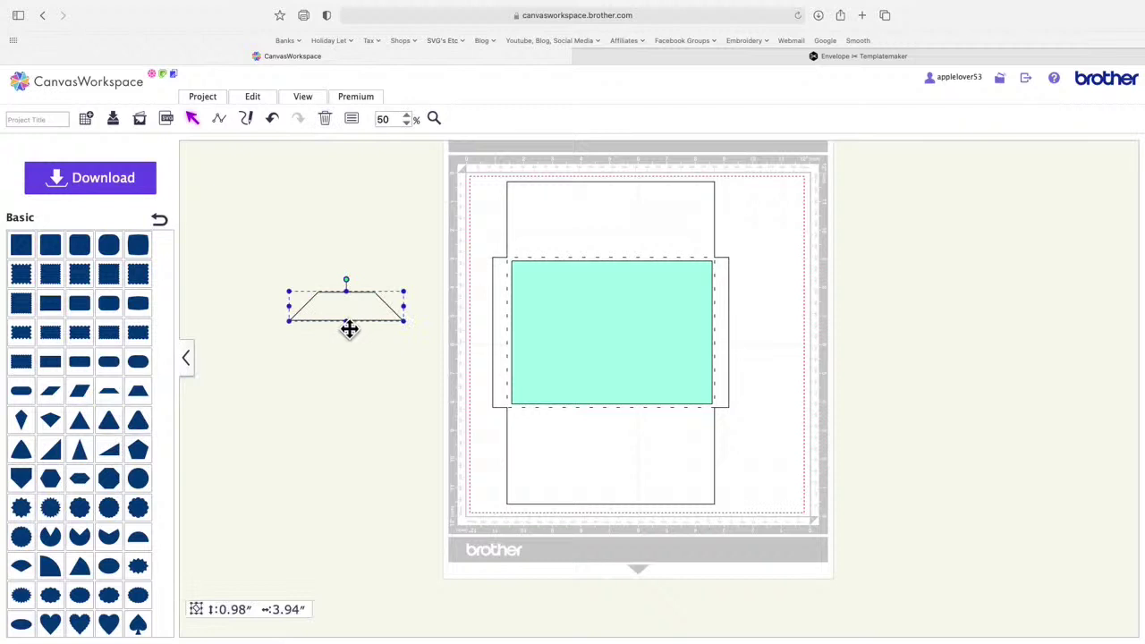
drag(370, 317, 723, 203)
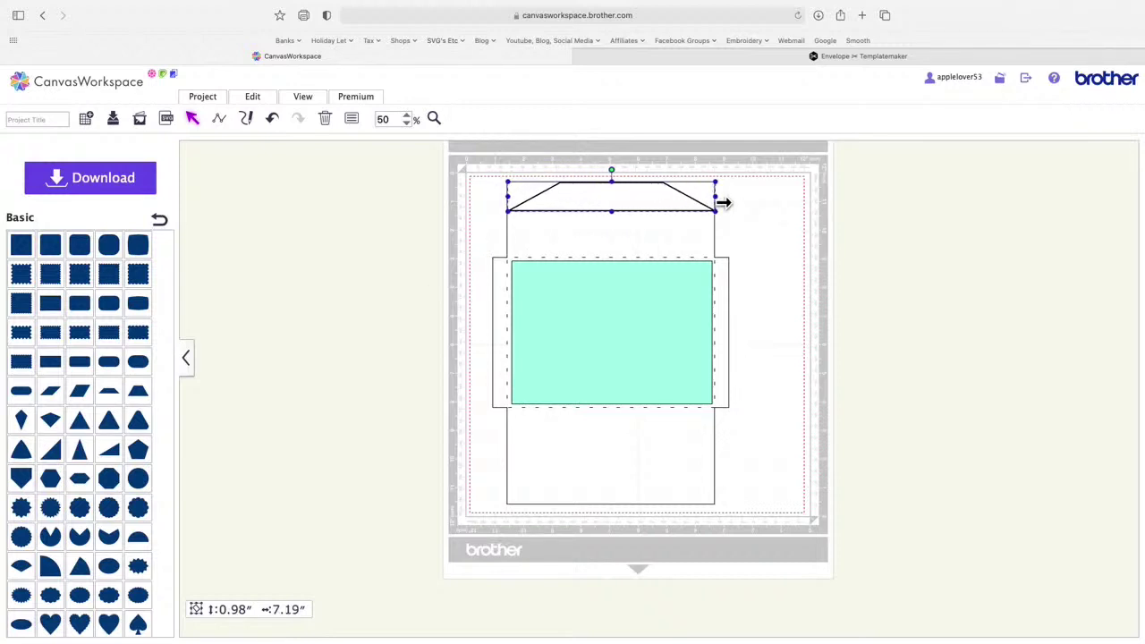
drag(616, 223, 309, 256)
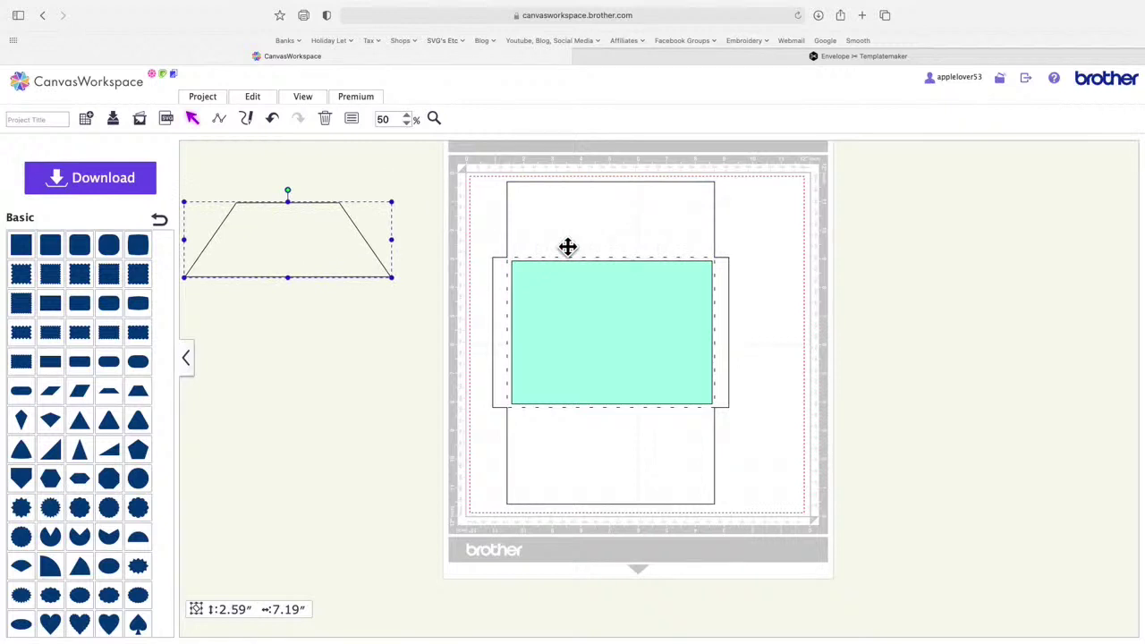
Step: Move the green 7 x 5 inch card off the envelope to beside the cutting mat
click(814, 360)
click(611, 350)
drag(612, 350, 948, 341)
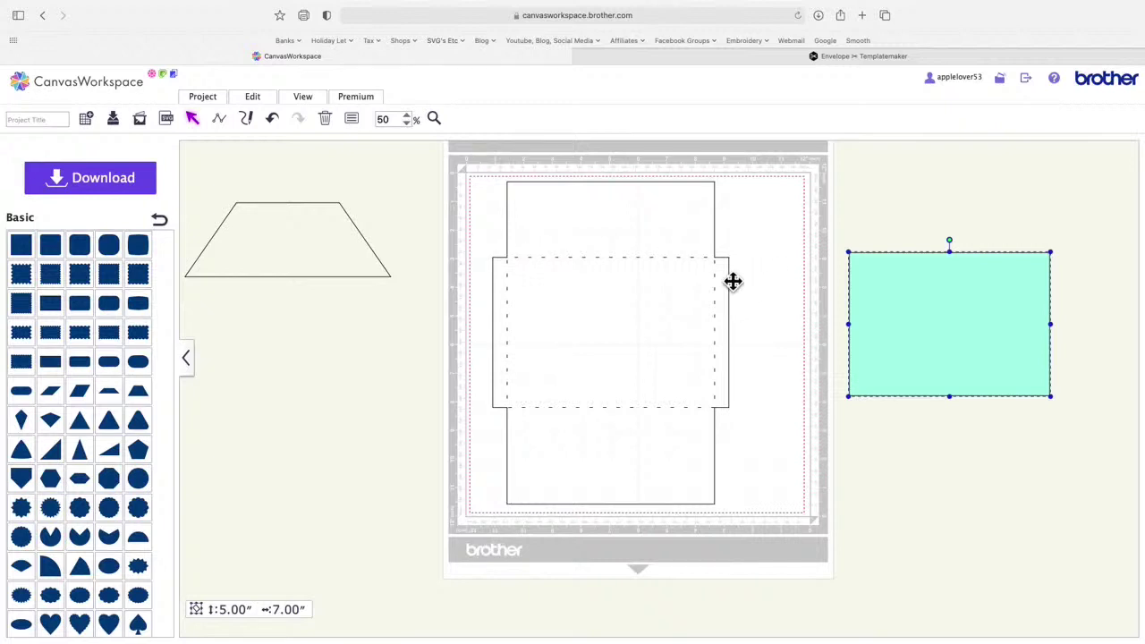
Step: Taper both side flaps of the envelope outline by moving their outer corner points slightly inward
click(598, 317)
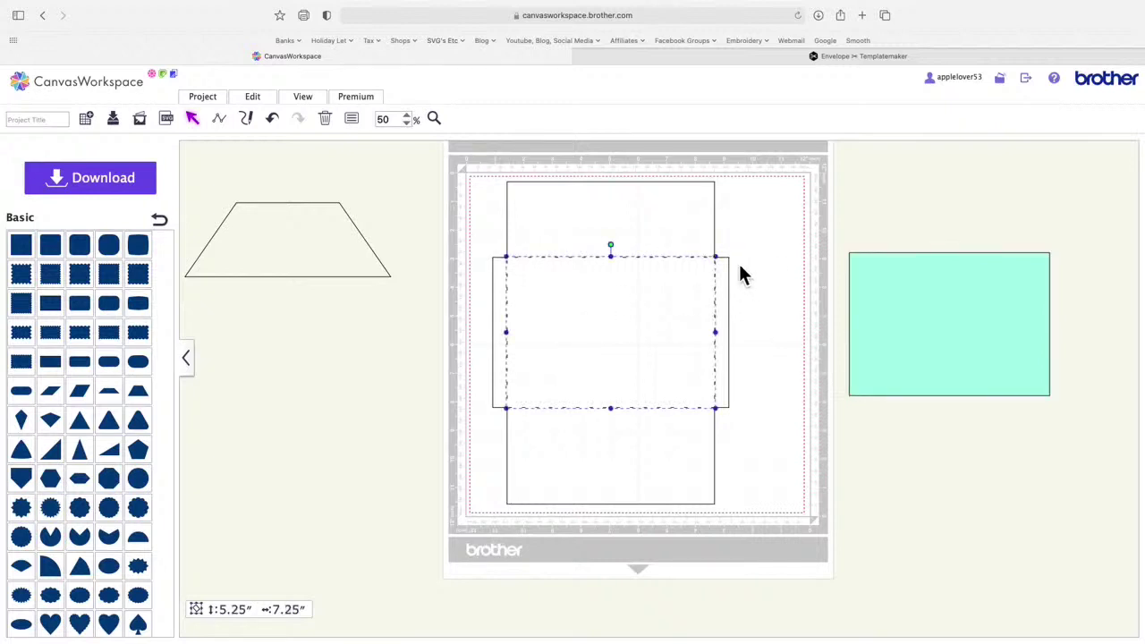
shift+click(703, 213)
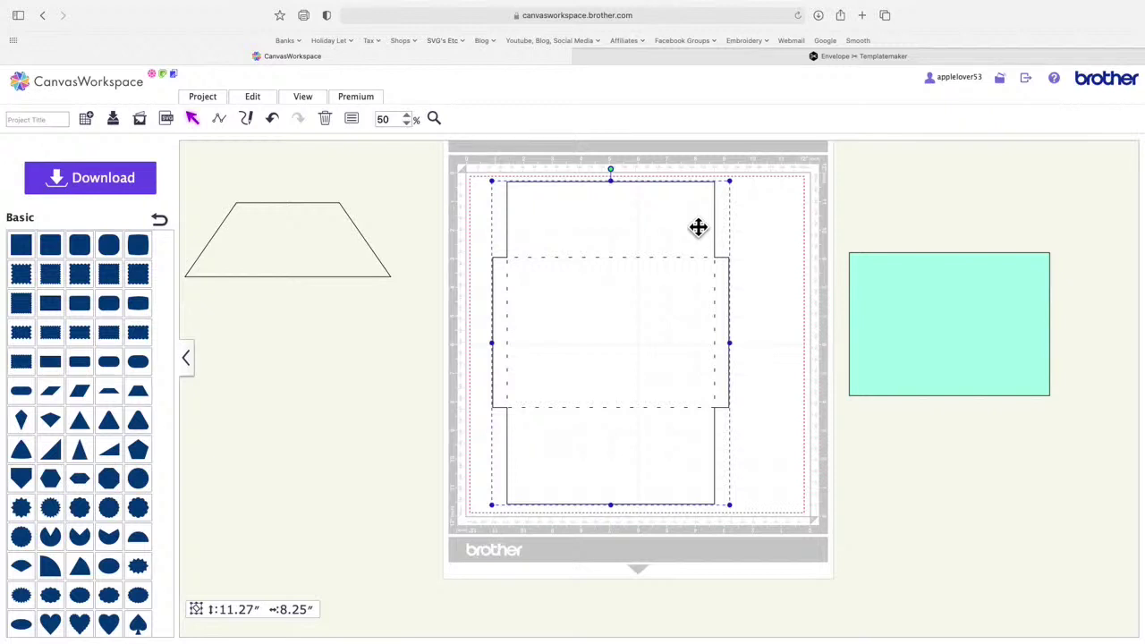
double_click(678, 234)
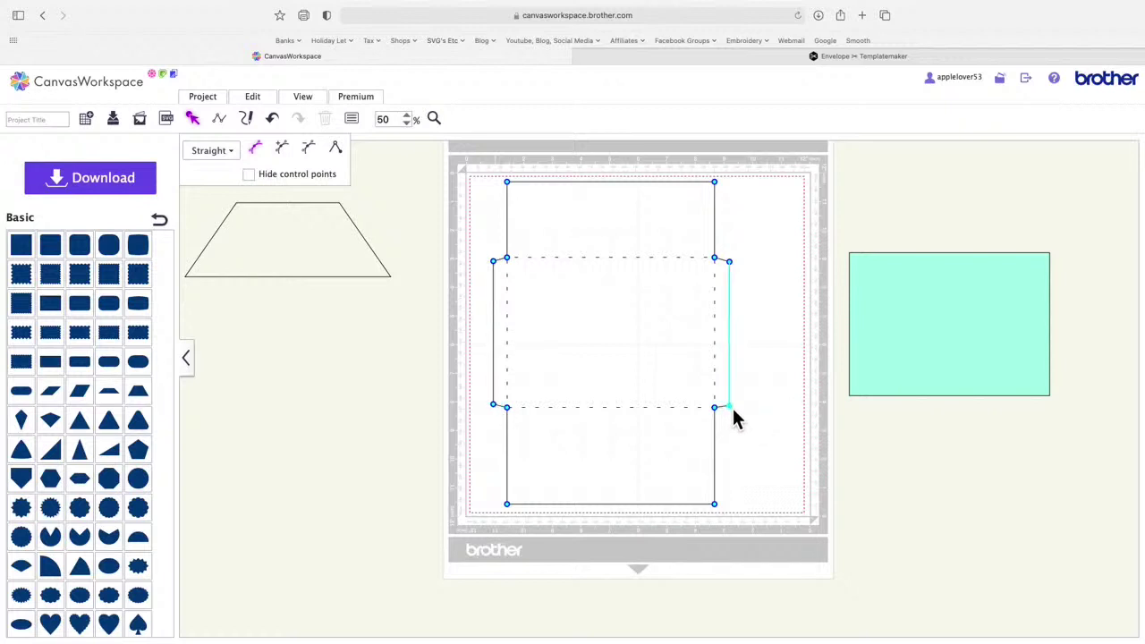
click(760, 413)
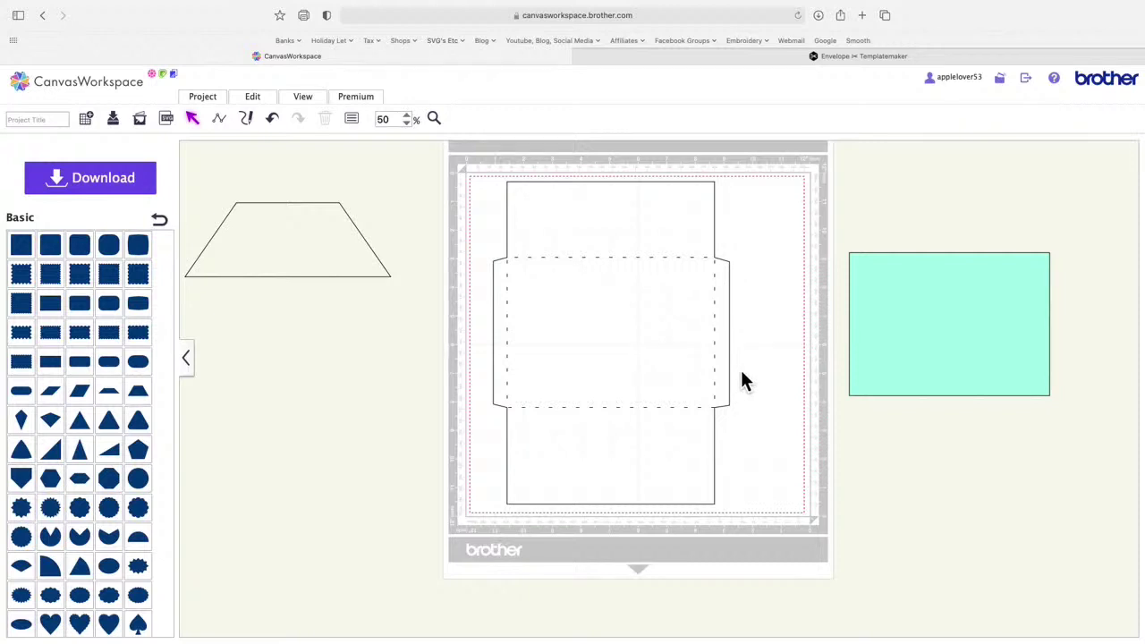
Step: Delete the trapezoid and the green card rectangle beside the mat
click(343, 248)
key(Delete)
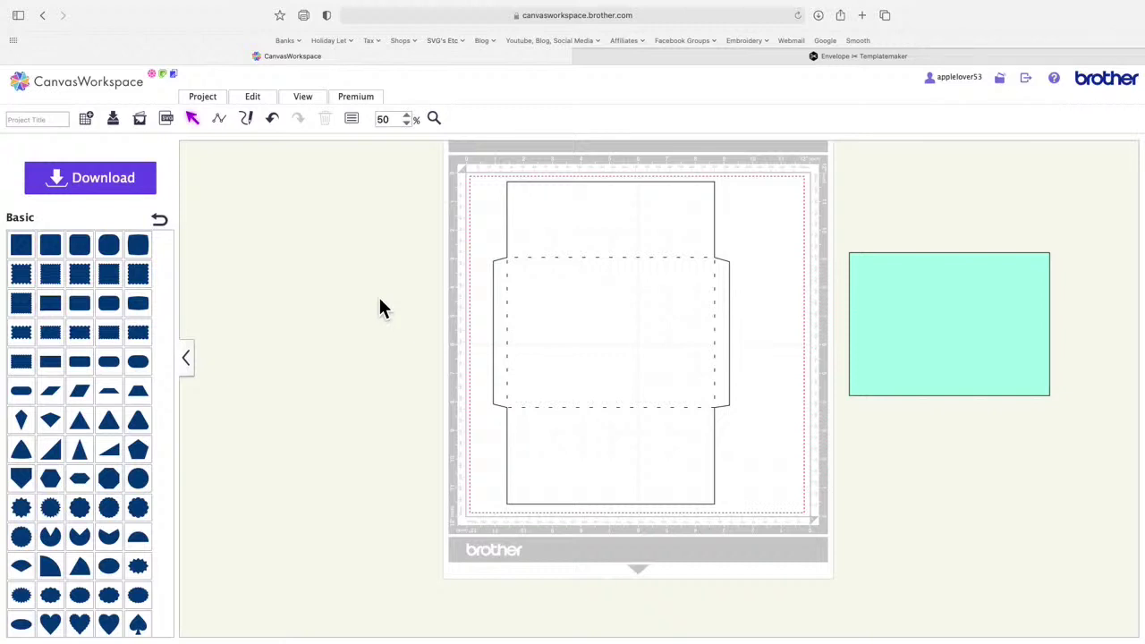
click(970, 330)
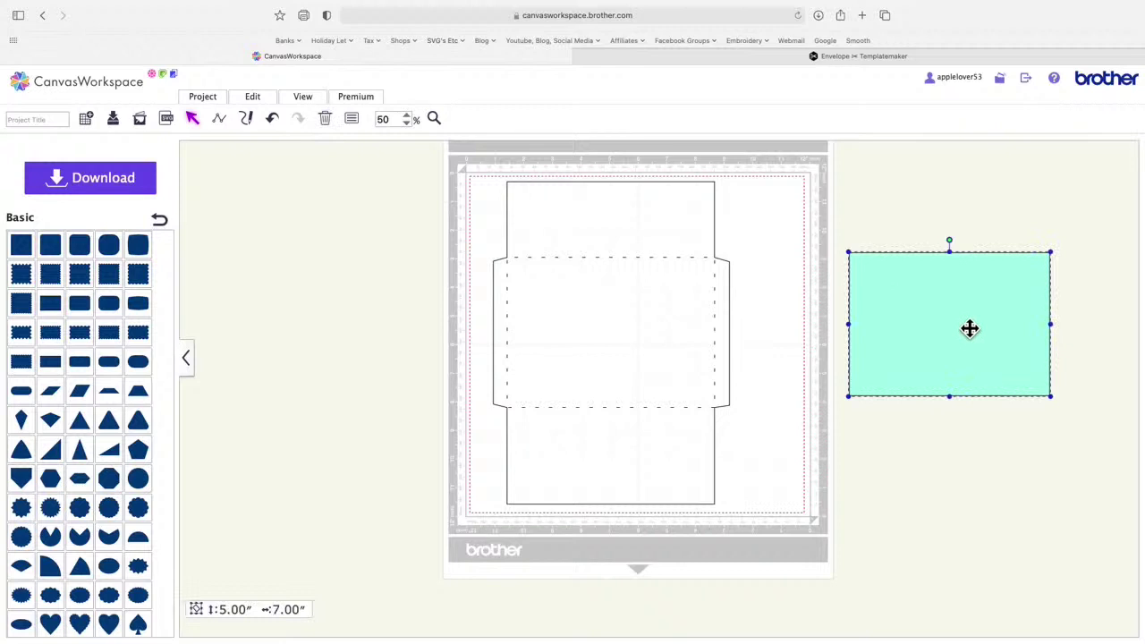
key(Delete)
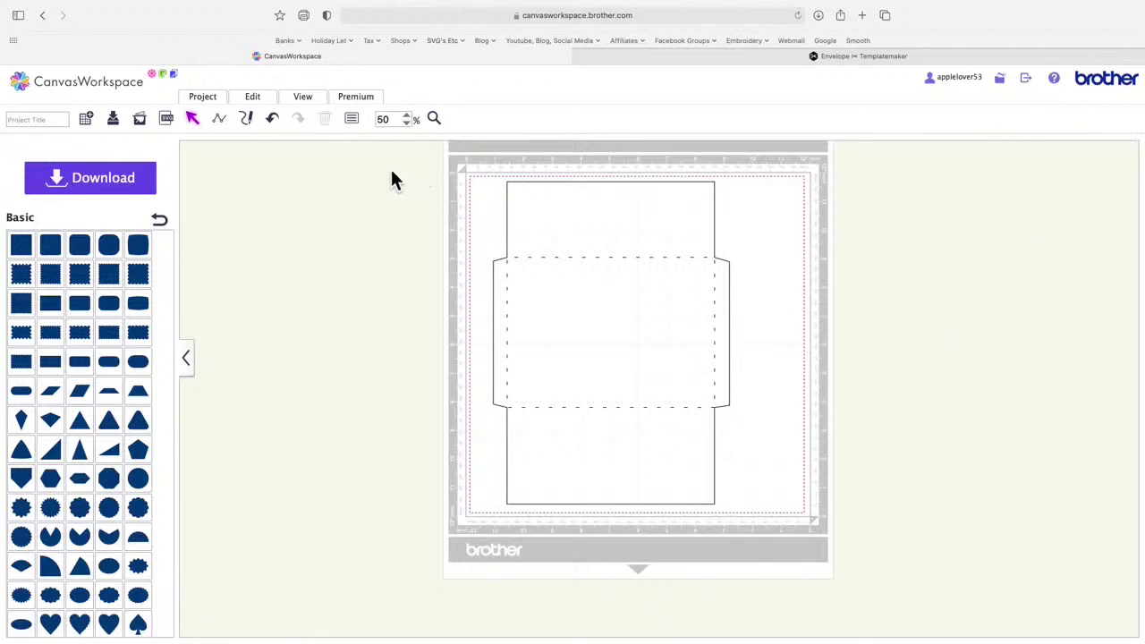
Step: Group the envelope outline with the dashed fold-line rectangle
drag(387, 160, 801, 558)
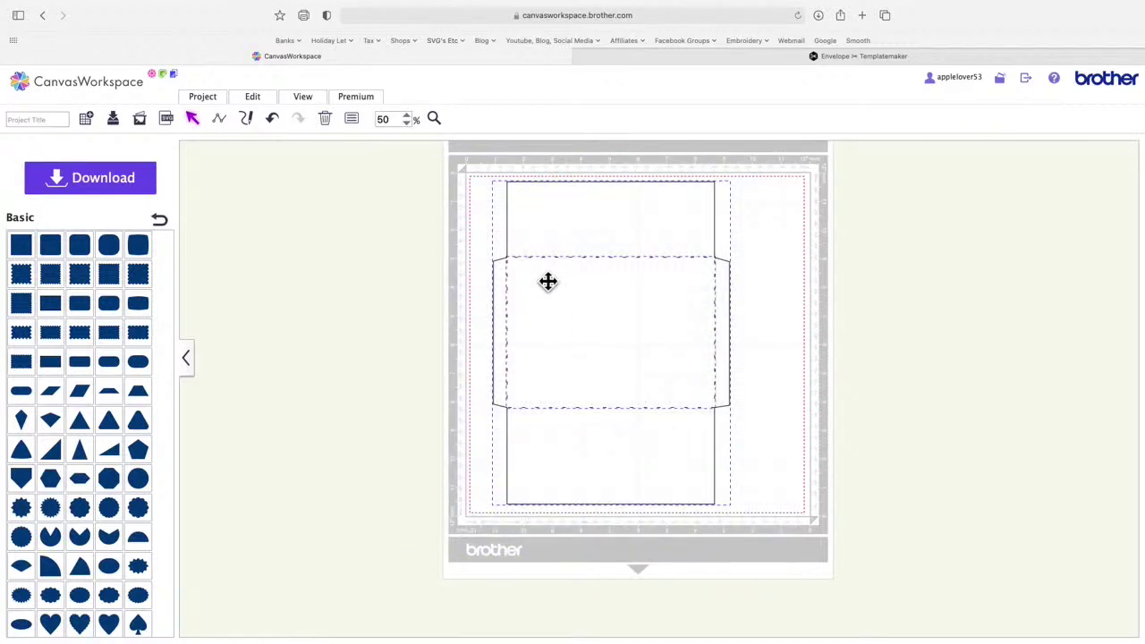
right_click(547, 281)
click(599, 378)
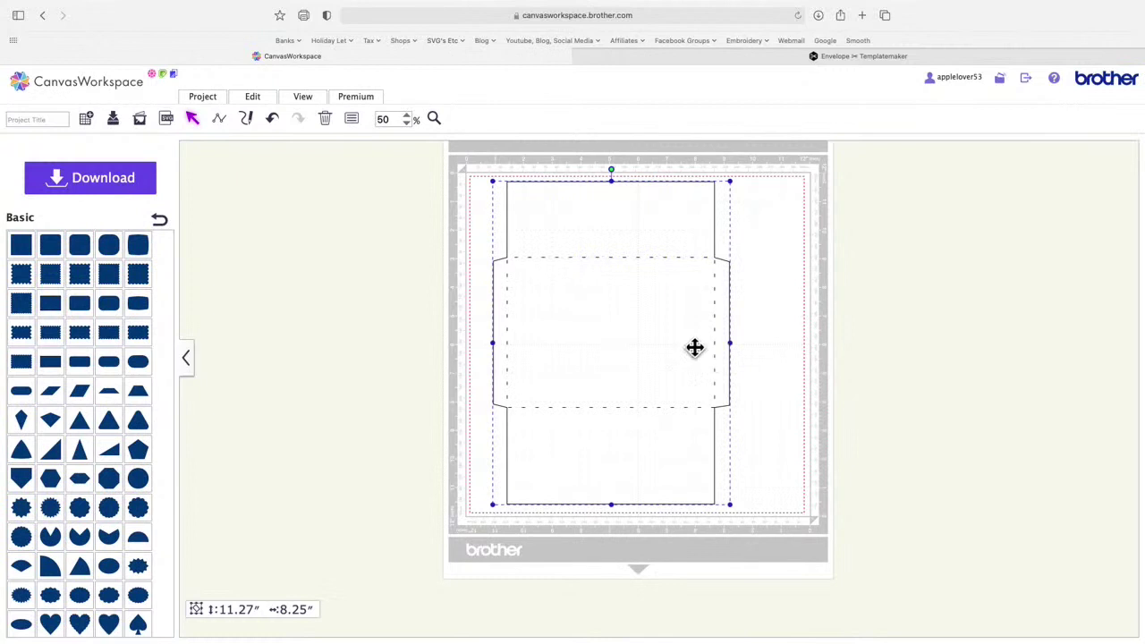
Step: Send the envelope design to the cutting machine with ScanNCut Transfer and close the transfer dialog
click(111, 193)
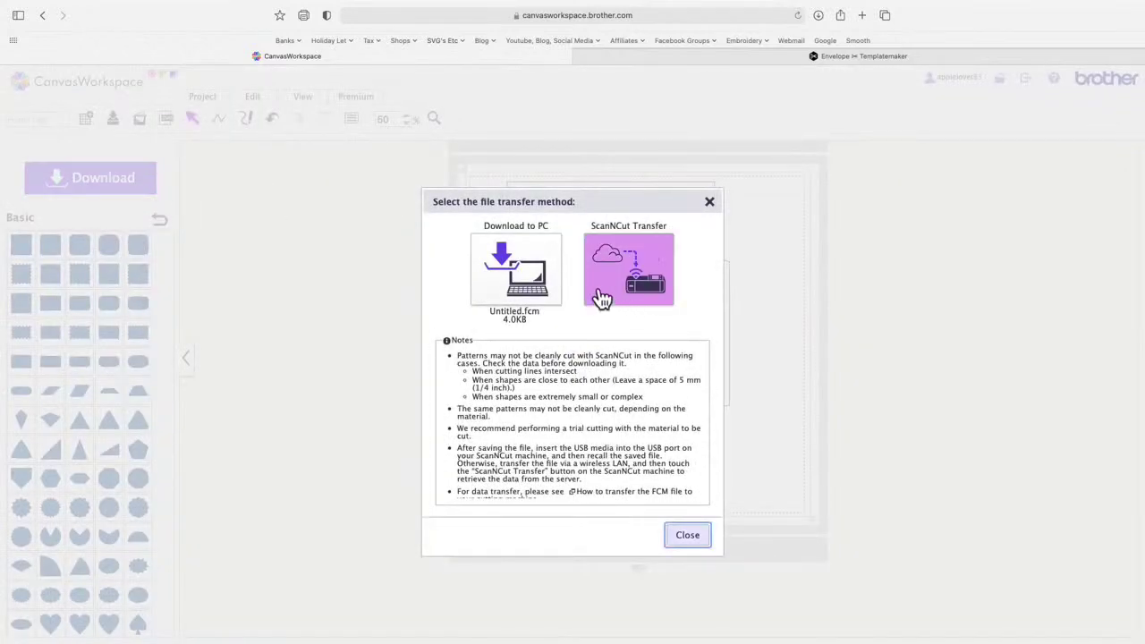
click(647, 277)
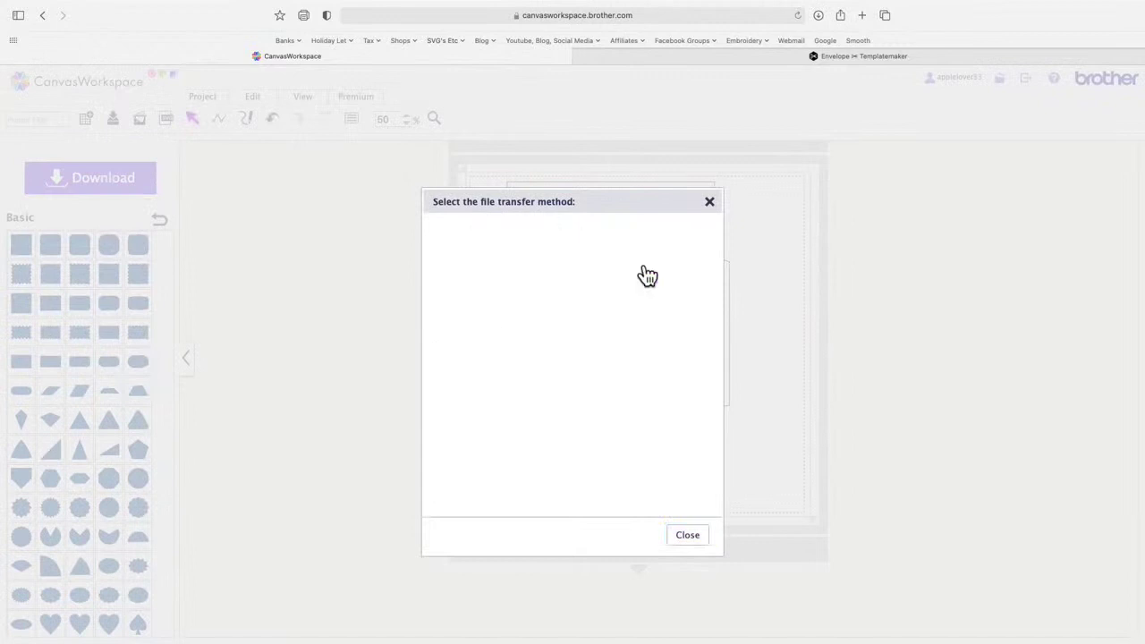
click(687, 536)
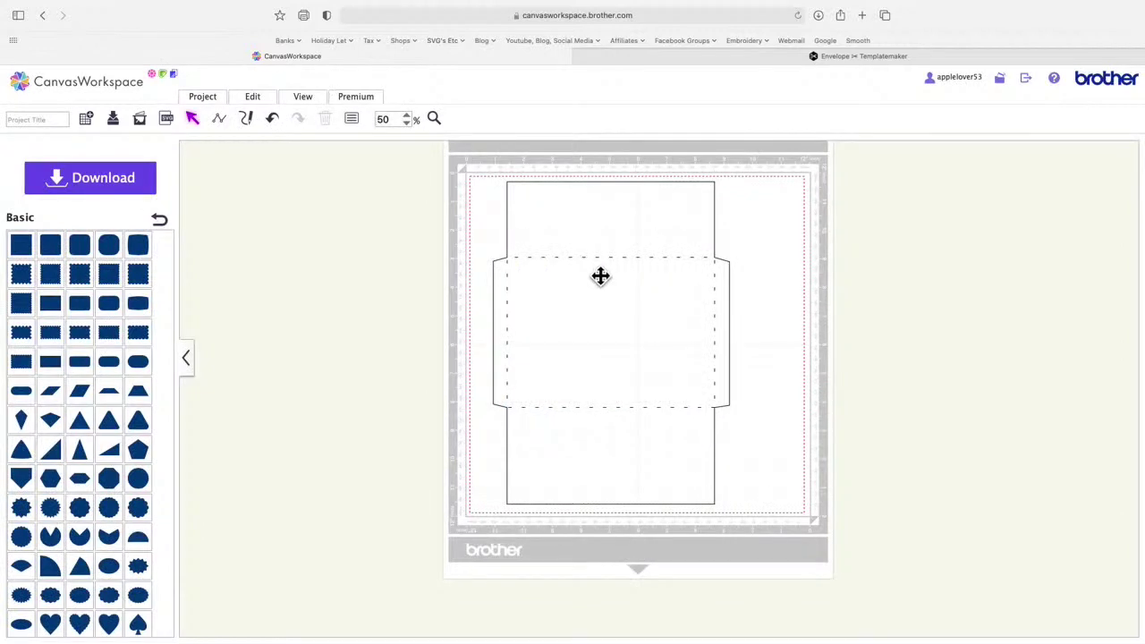
Step: Look at the Templatemaker envelope page once more, and shift the grouped envelope slightly left on the mat
click(739, 55)
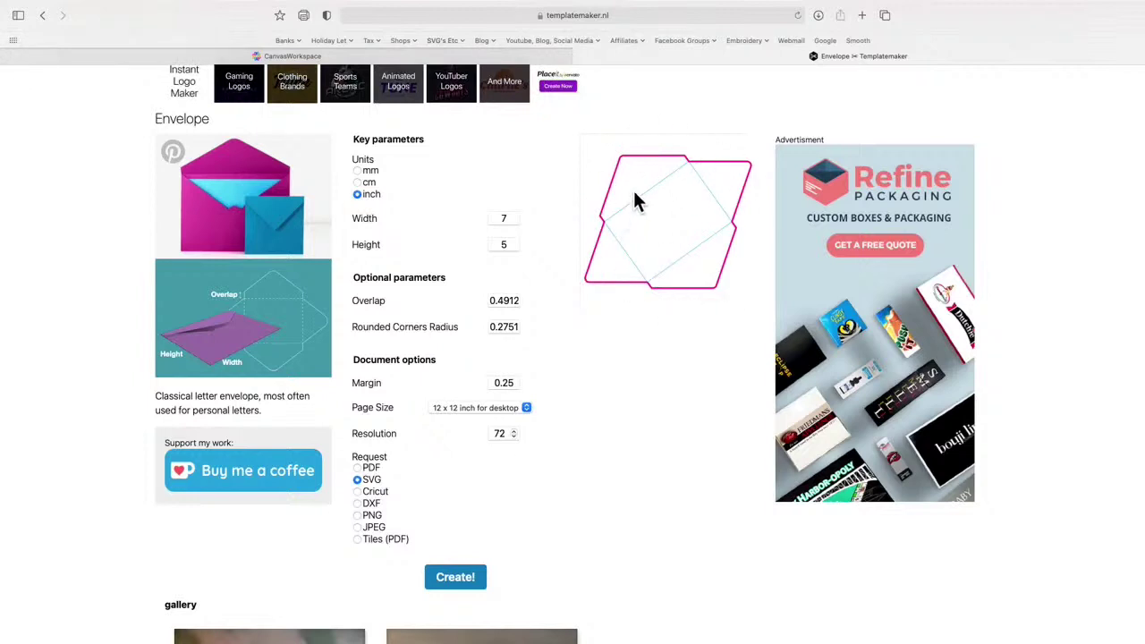
click(537, 55)
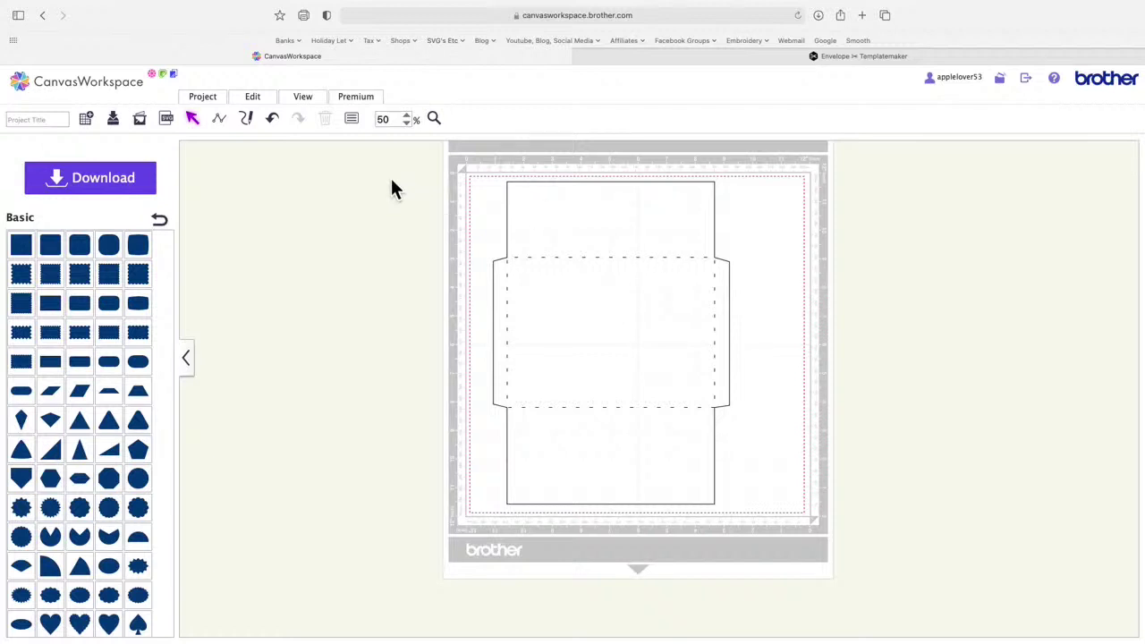
drag(462, 168, 769, 535)
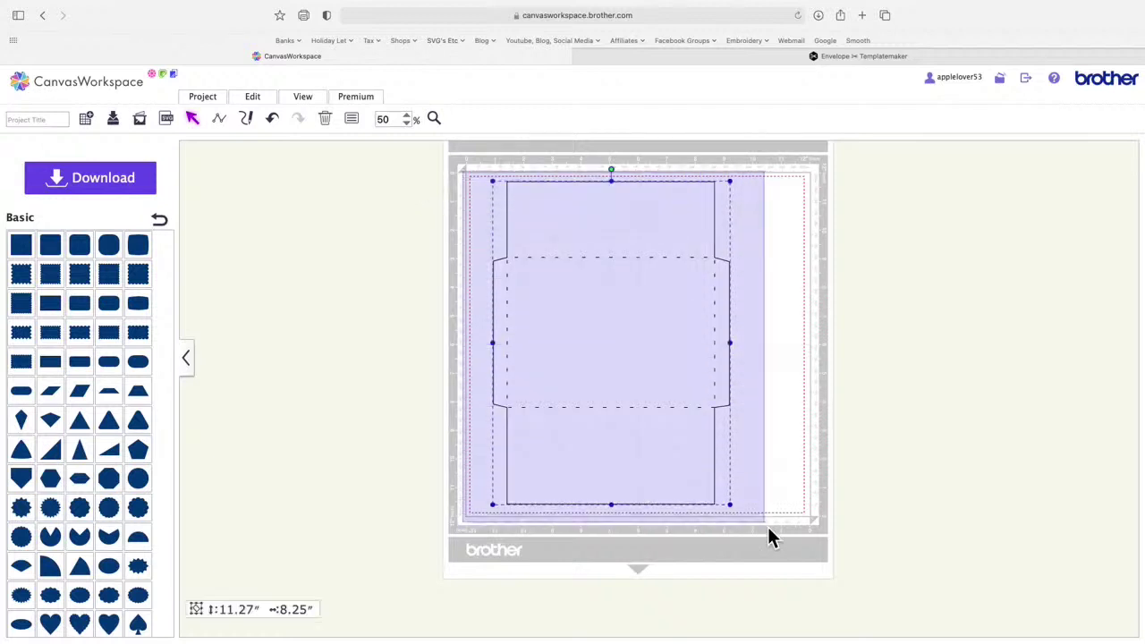
drag(656, 336, 636, 340)
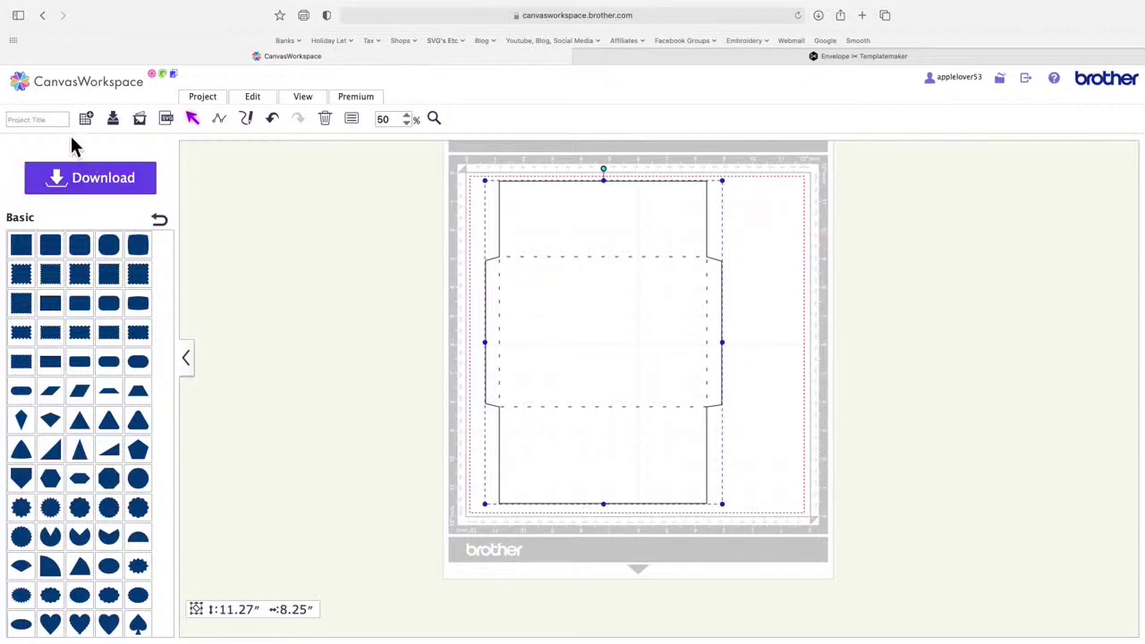
Step: Title the project "5x7 envelope" and save it
click(29, 125)
text(E)
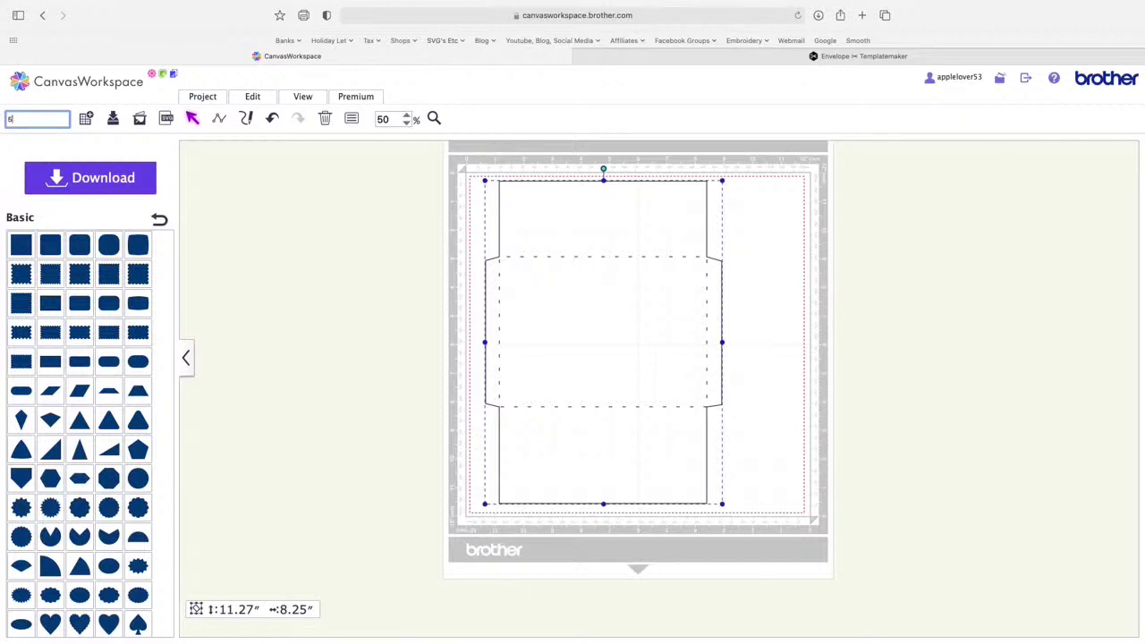
text(x7 envelope)
click(117, 120)
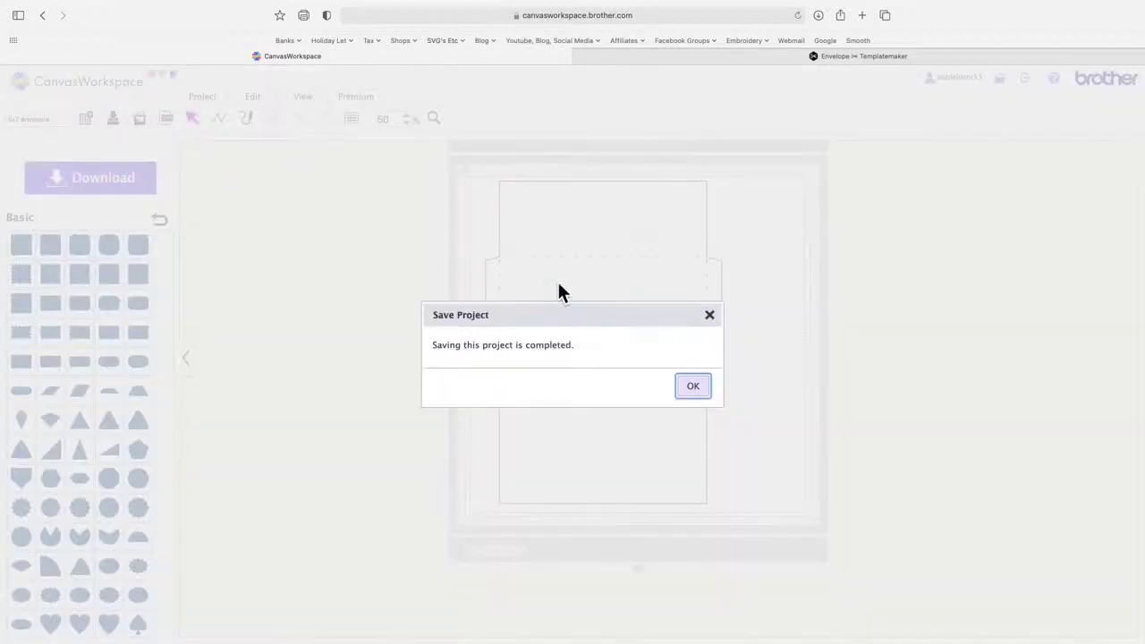
click(694, 390)
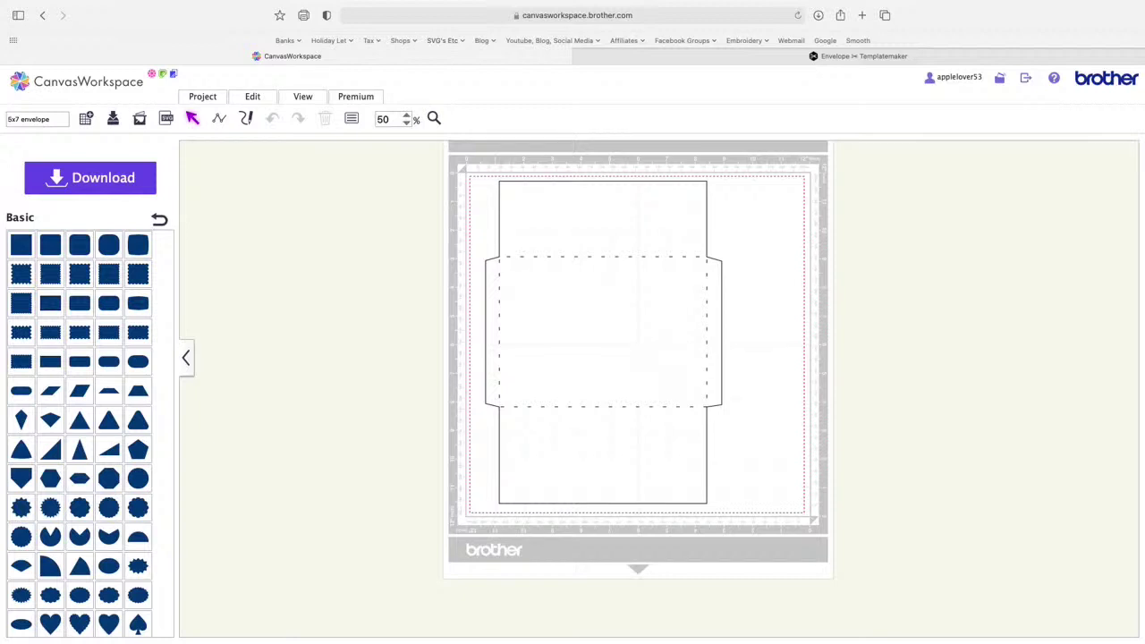
Step: Delete the envelope from the mat and add a plain square of about 3.94 x 3.94 inches
click(701, 334)
key(Delete)
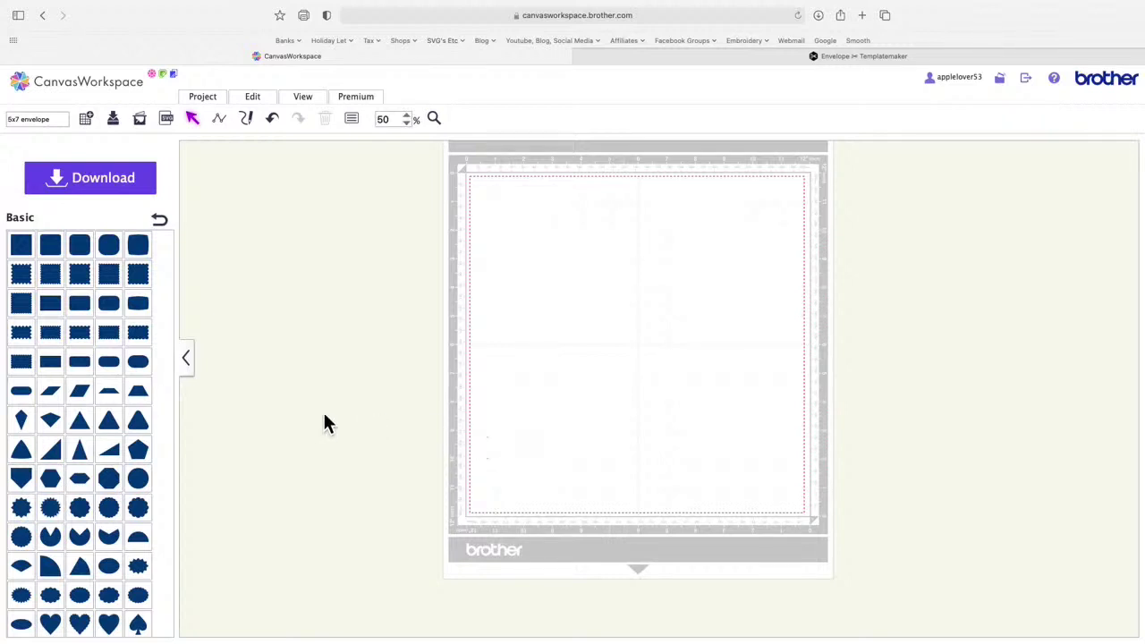
drag(23, 253, 615, 332)
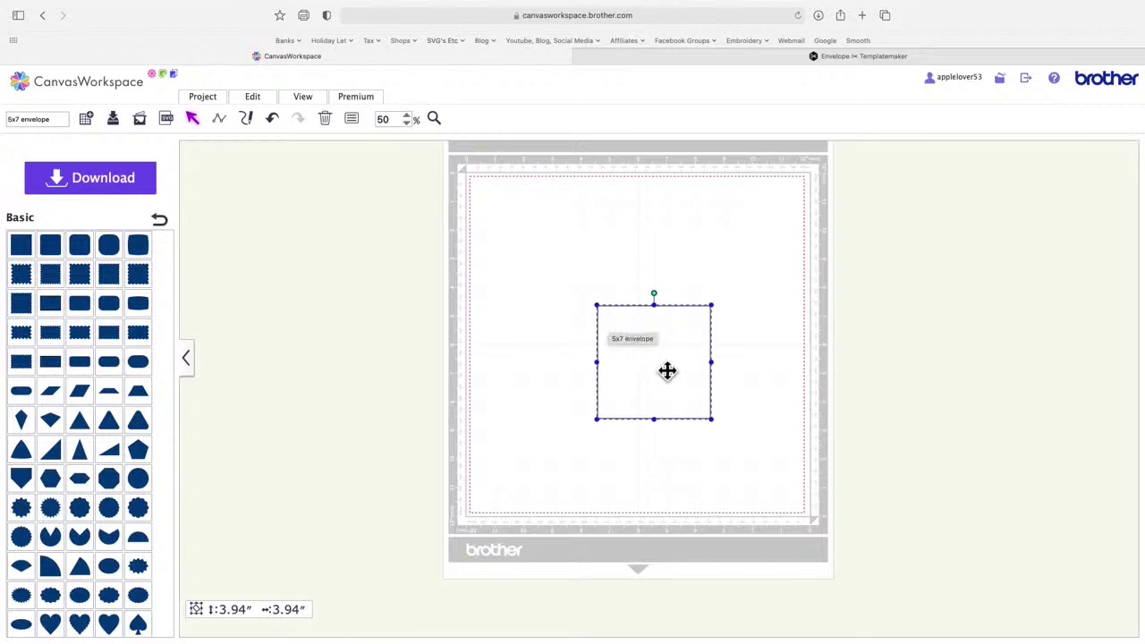
Step: Resize the square to 8 x 8 inches and move it back inside the mat's cutting area
click(358, 125)
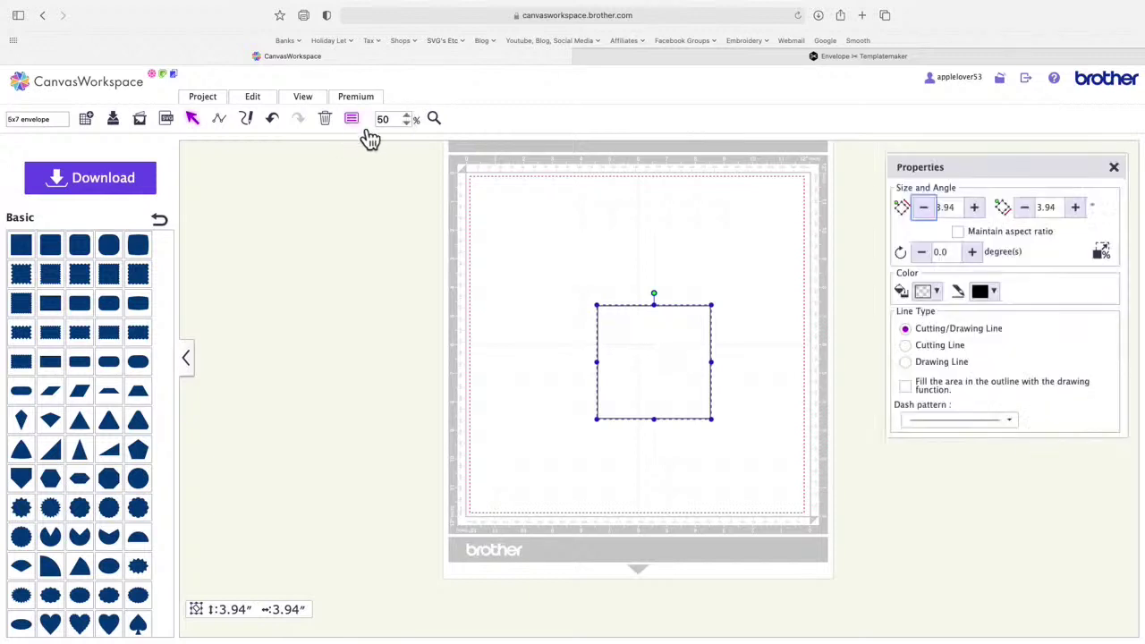
double_click(936, 211)
text(8)
double_click(1047, 209)
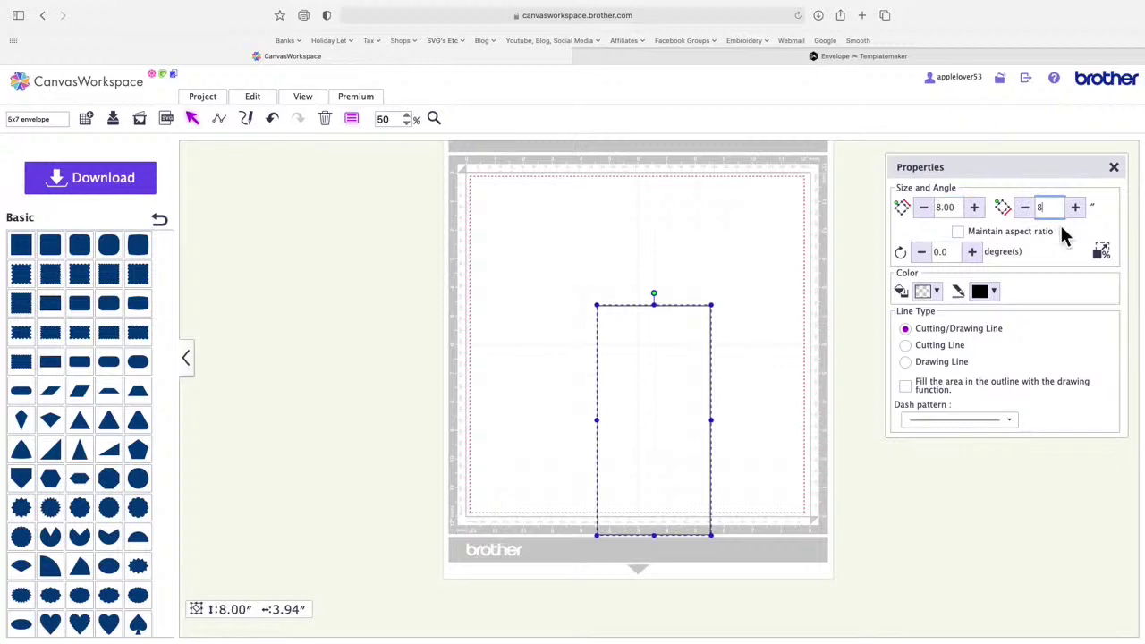
text(8)
key(Return)
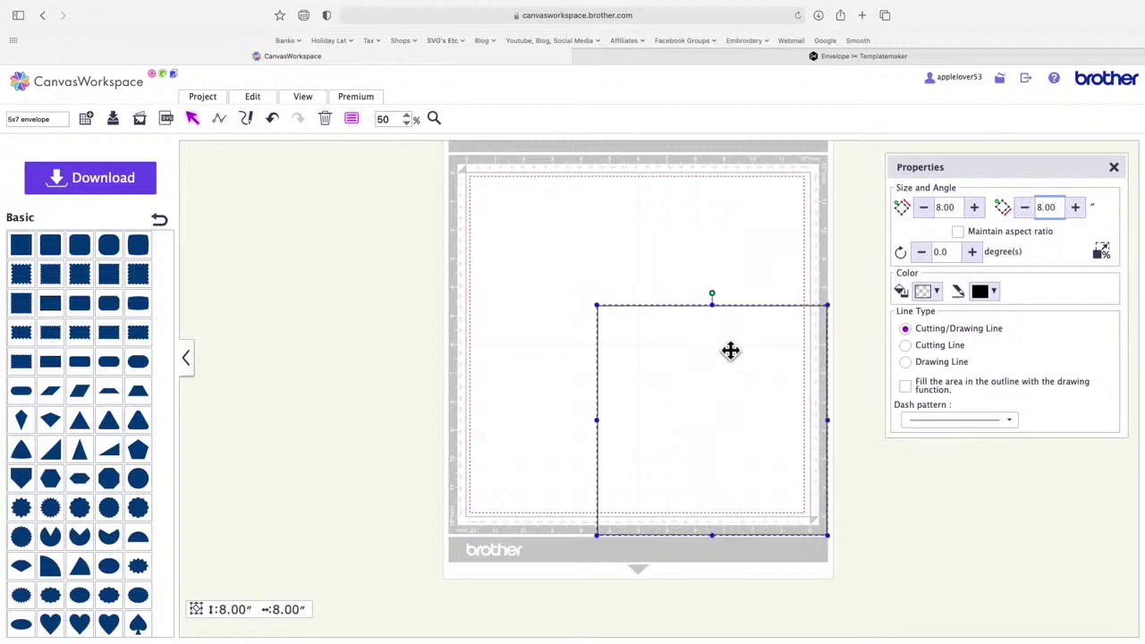
drag(731, 351, 667, 287)
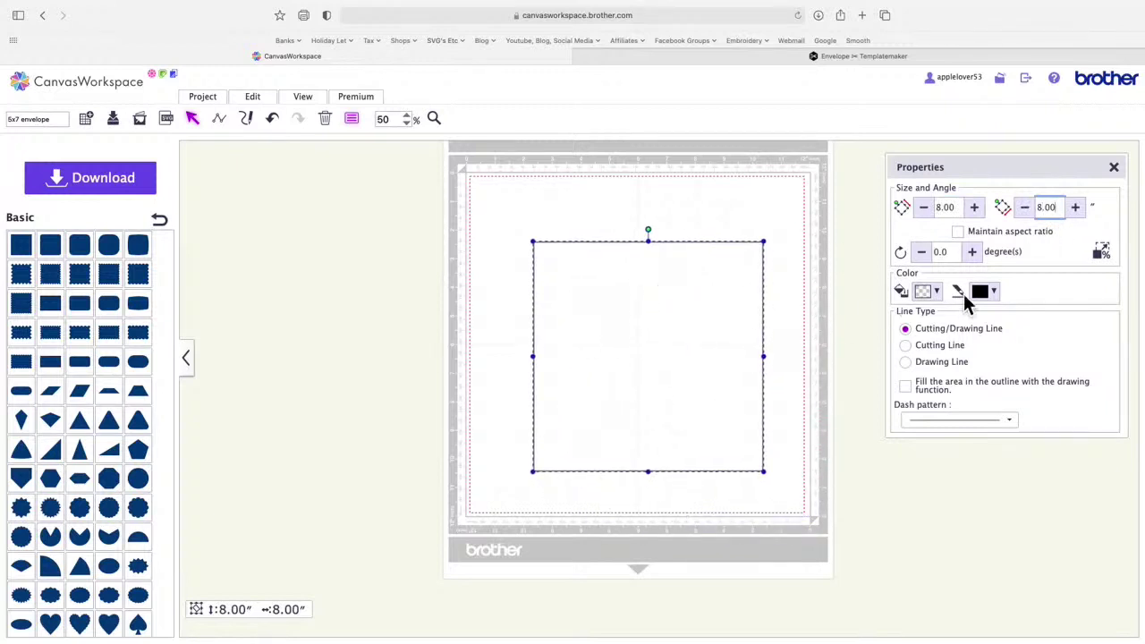
Step: Fill the 8-inch square with pale pink and centre it on the mat
click(937, 294)
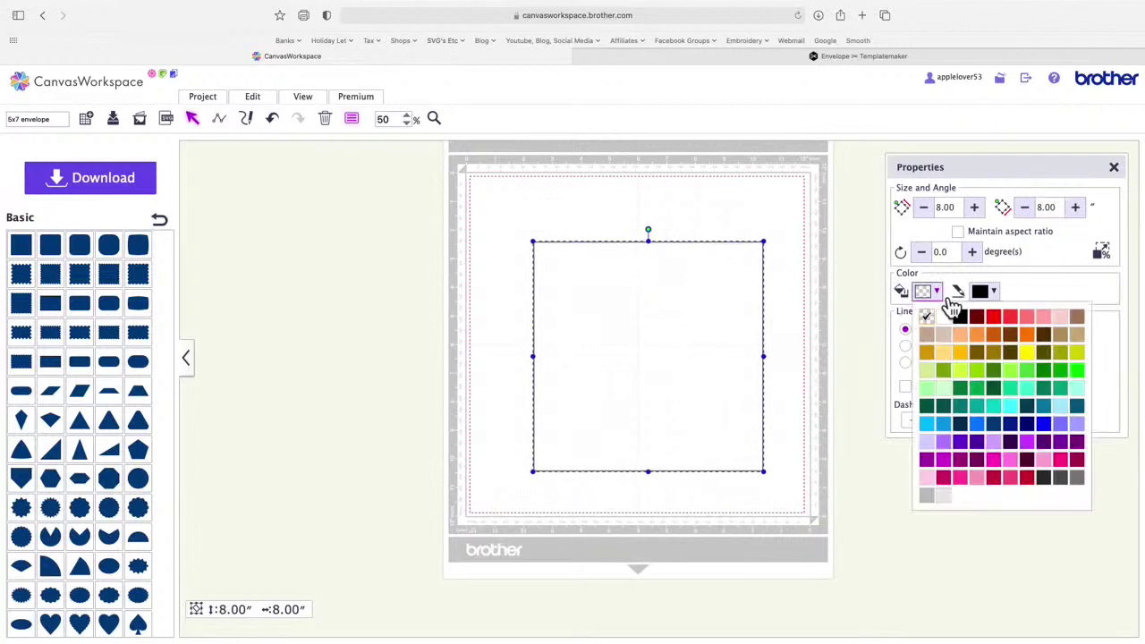
click(1061, 319)
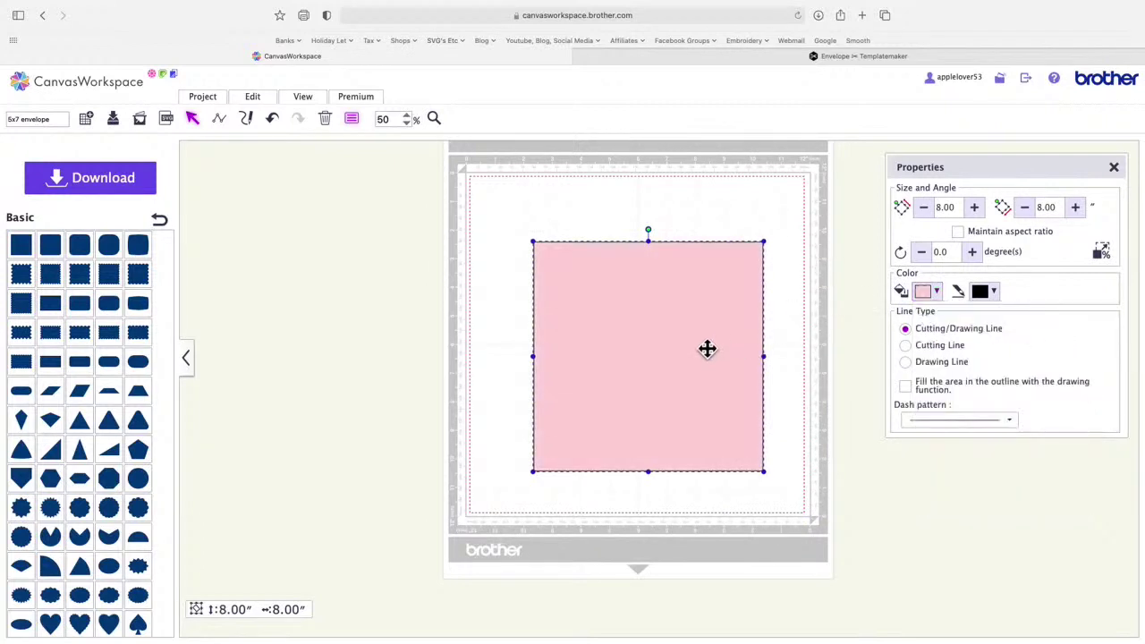
drag(707, 350, 694, 334)
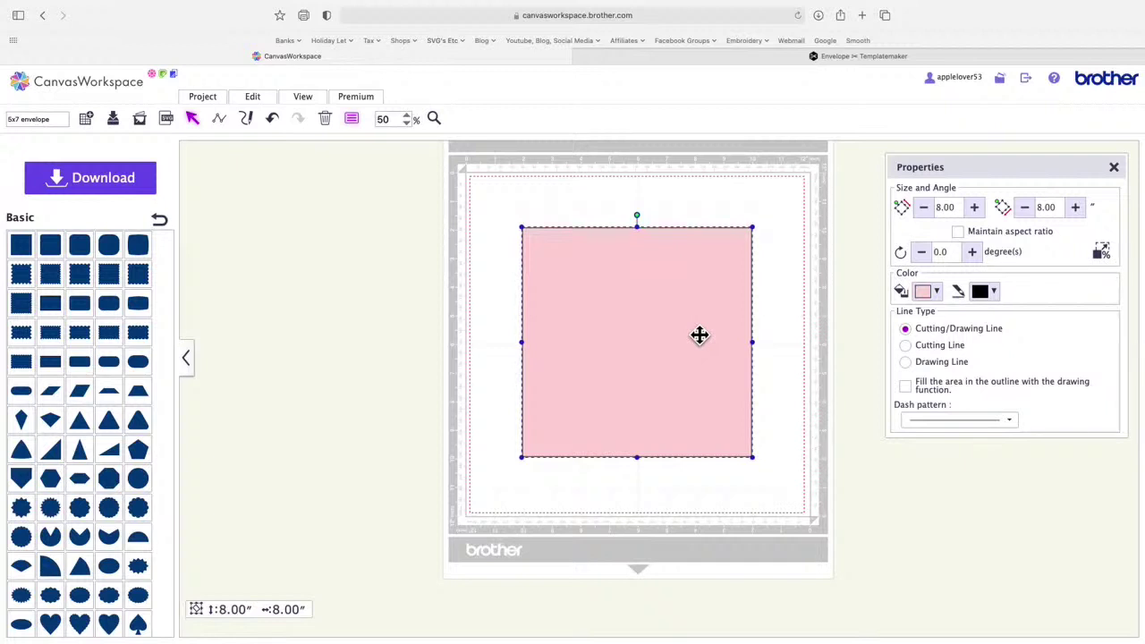
scroll(804, 311, down, 1)
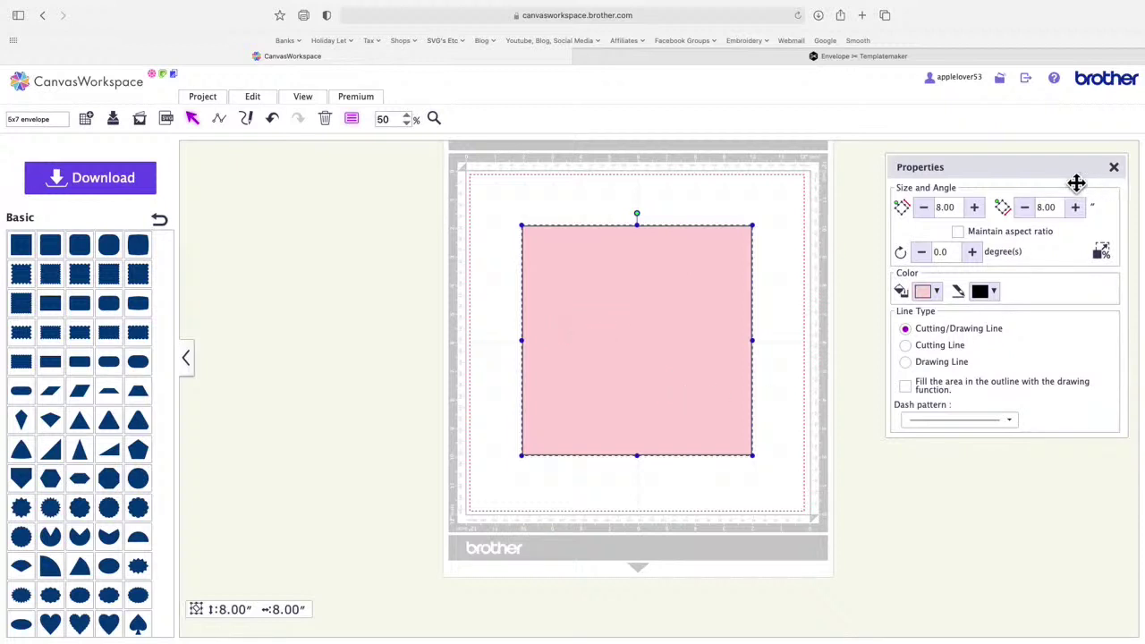
Step: Duplicate the pink square, place the copy beside the original partly off the mat, and fill it with brown
right_click(644, 286)
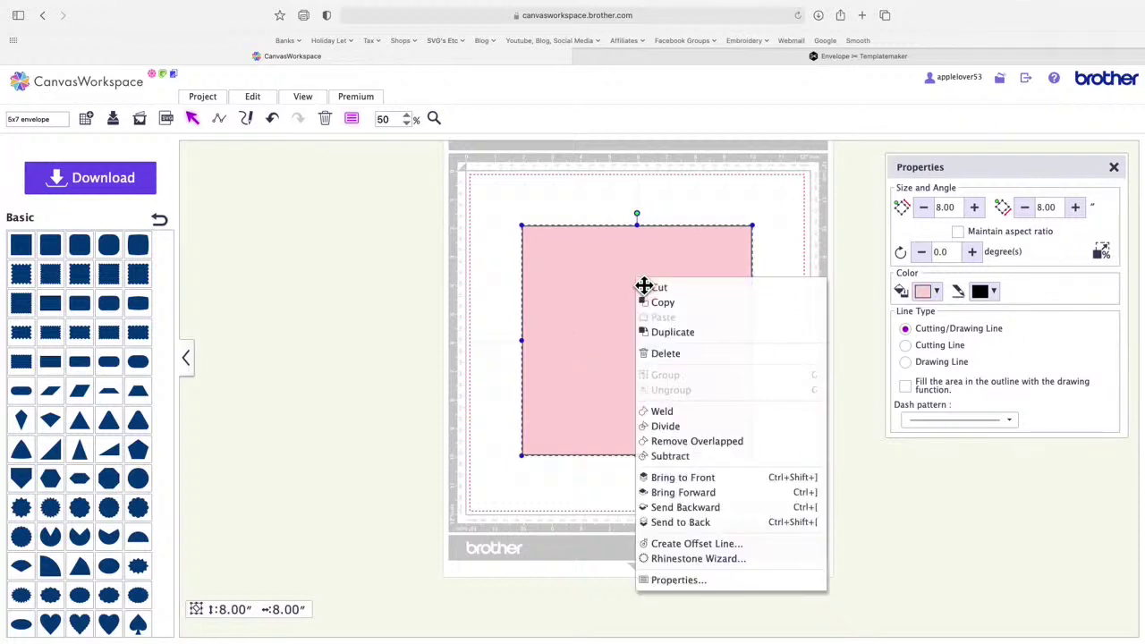
click(689, 335)
drag(693, 340, 439, 325)
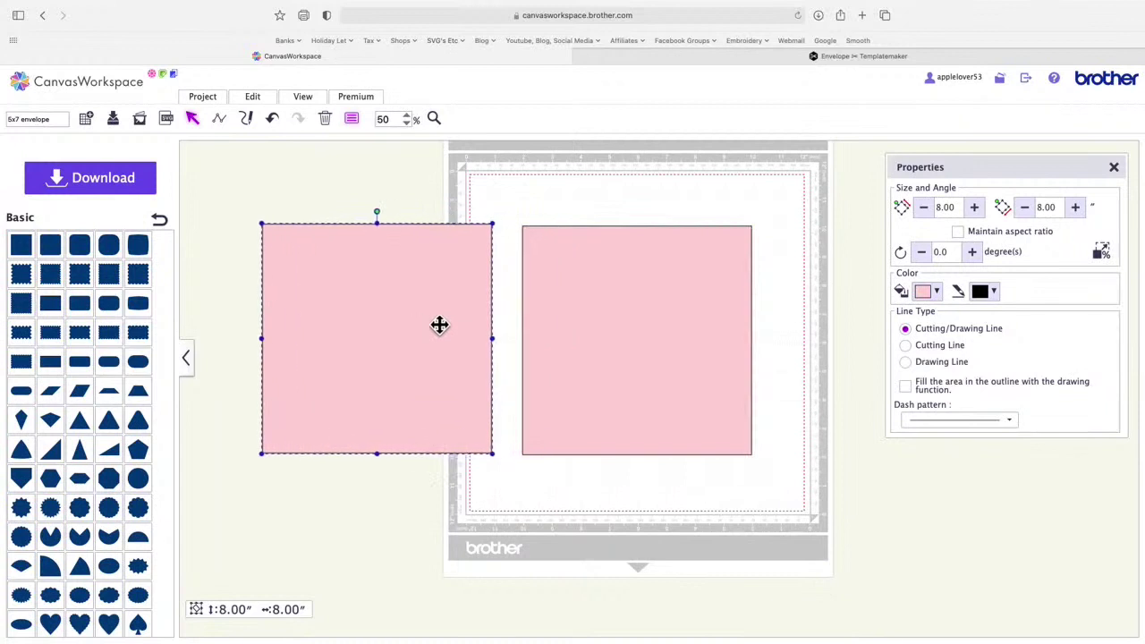
click(938, 293)
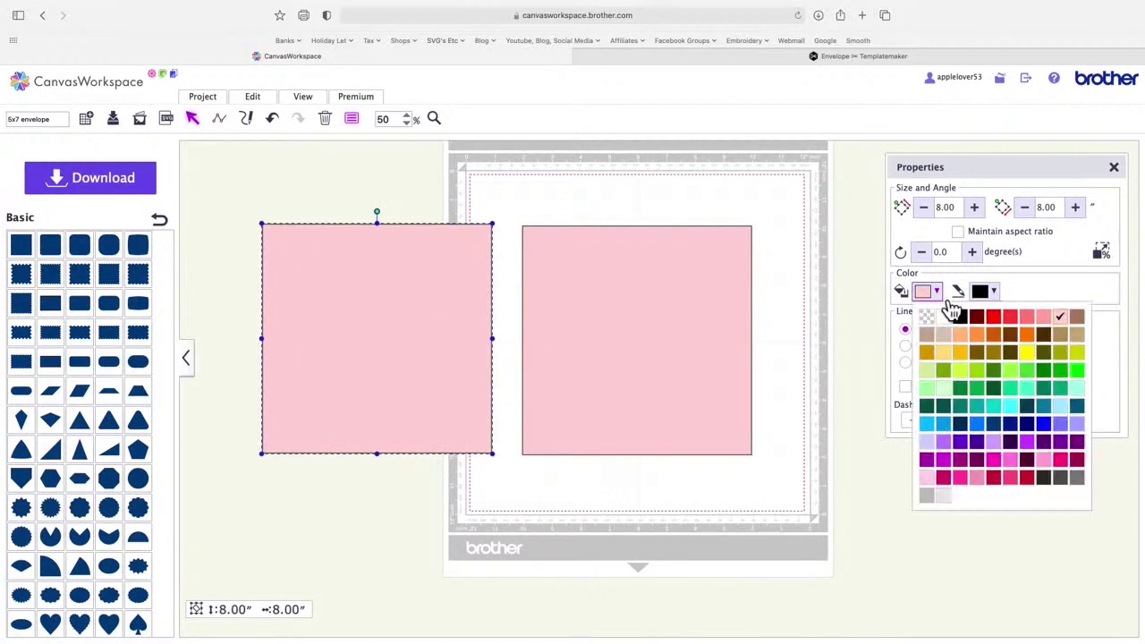
click(1078, 331)
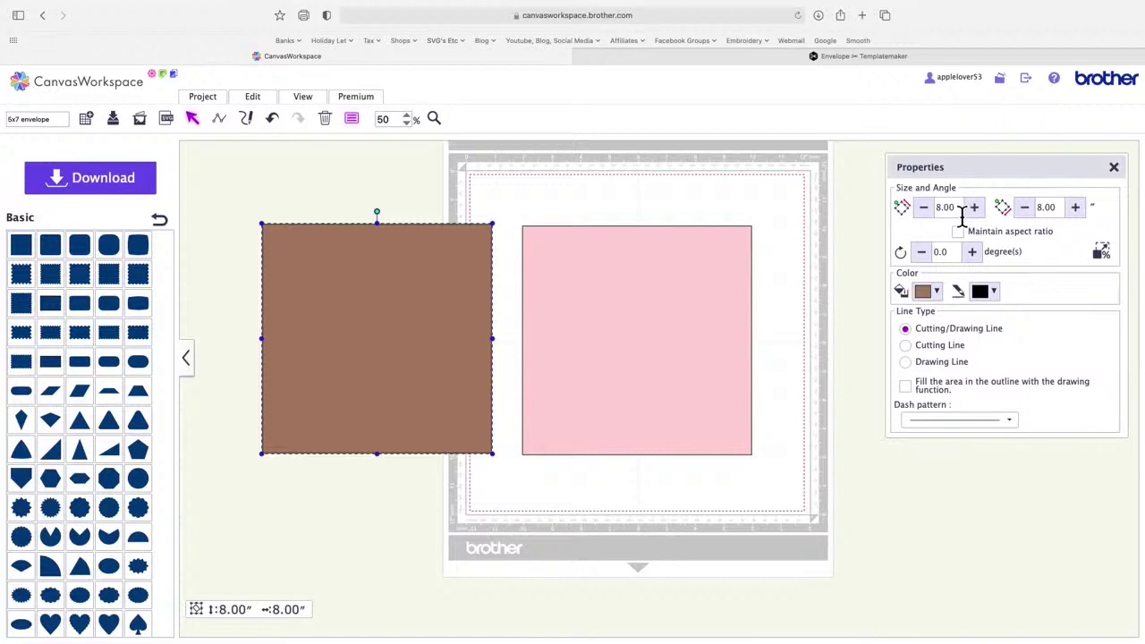
Step: Resize the brown square to 8.25 x 8.25 inches
double_click(960, 208)
text(8.25)
double_click(1067, 213)
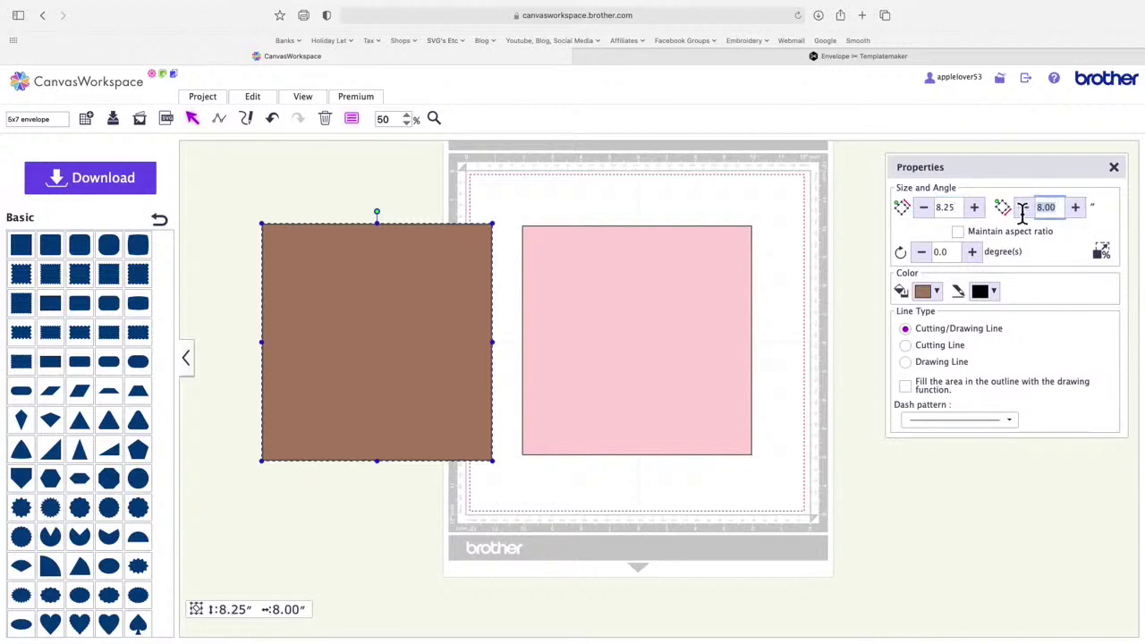
text(8.25)
key(Return)
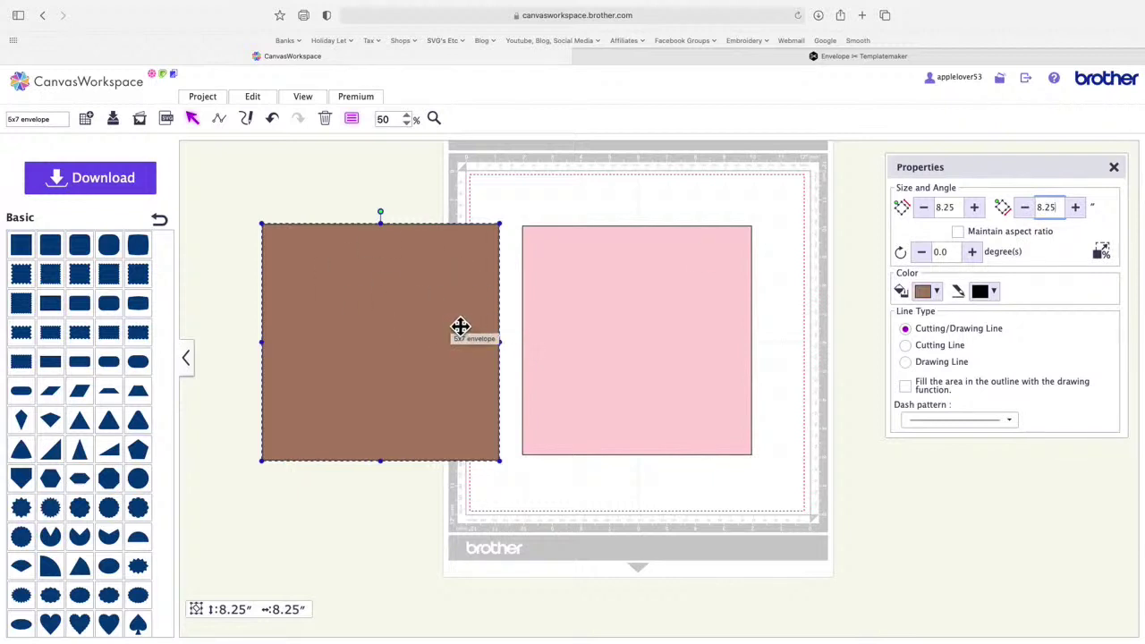
Step: Give the brown square's outline the dash pattern of short dashes with wide gaps, and review the available patterns
click(1003, 421)
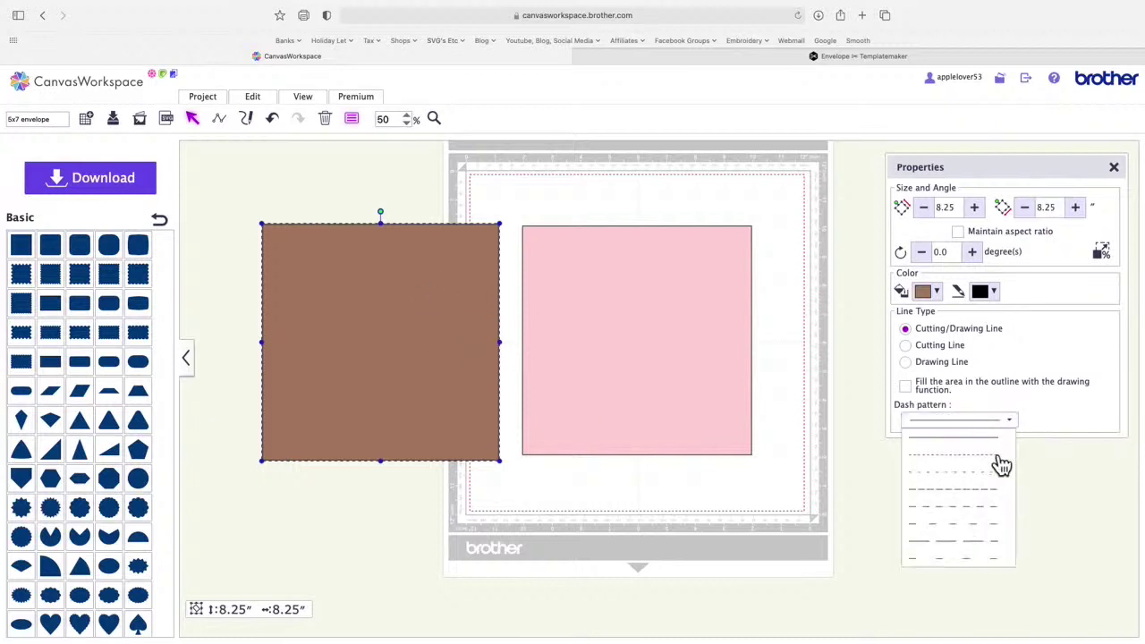
click(978, 562)
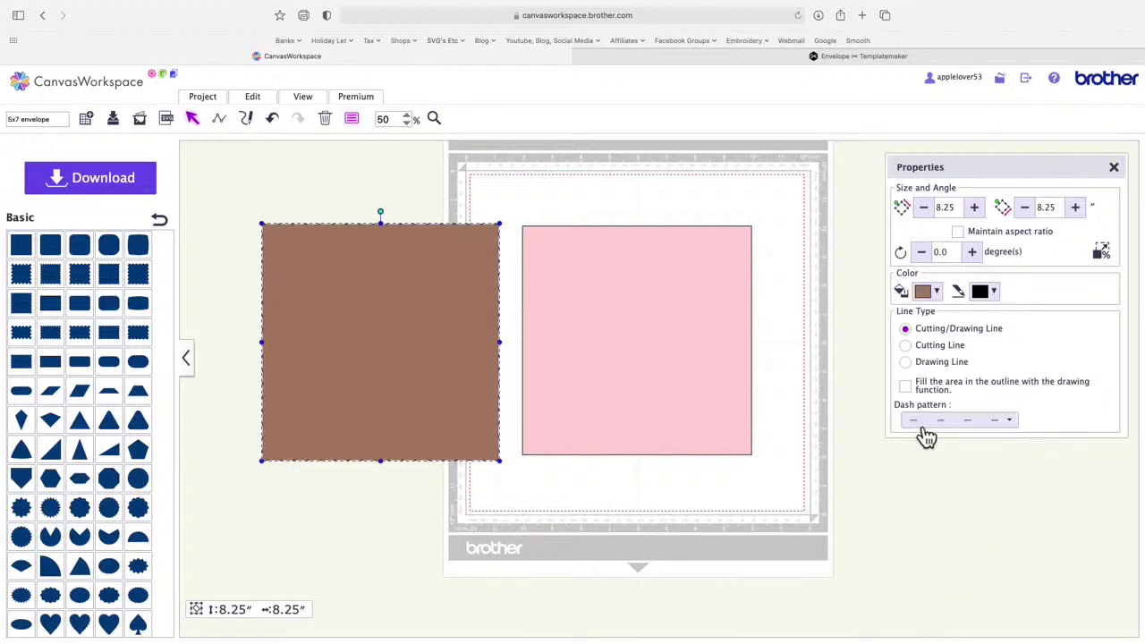
click(1020, 429)
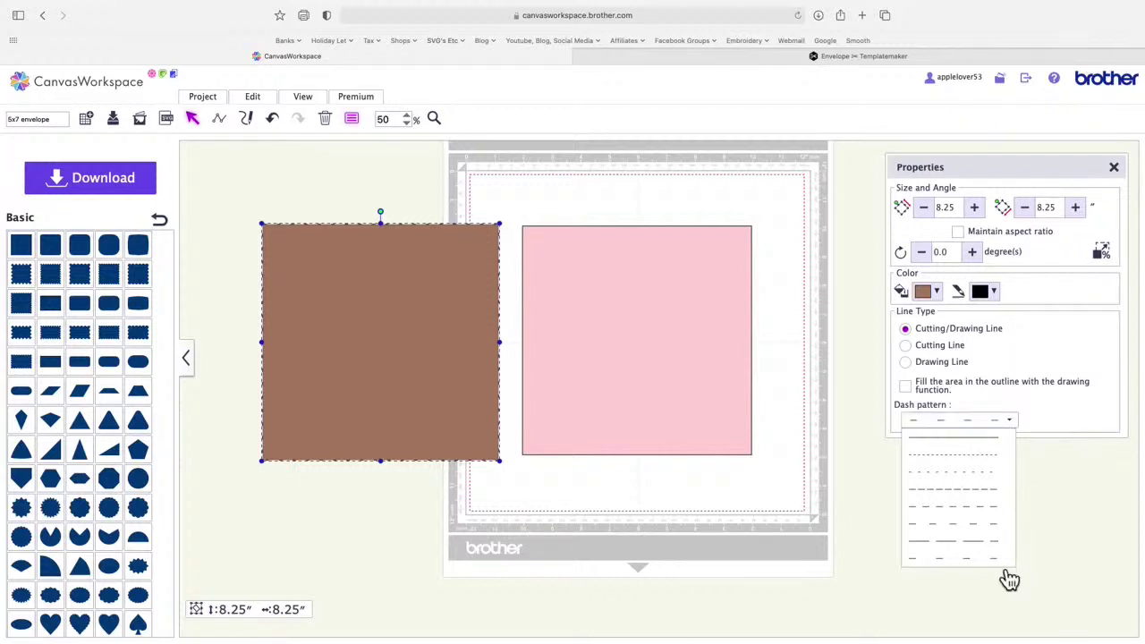
click(1036, 568)
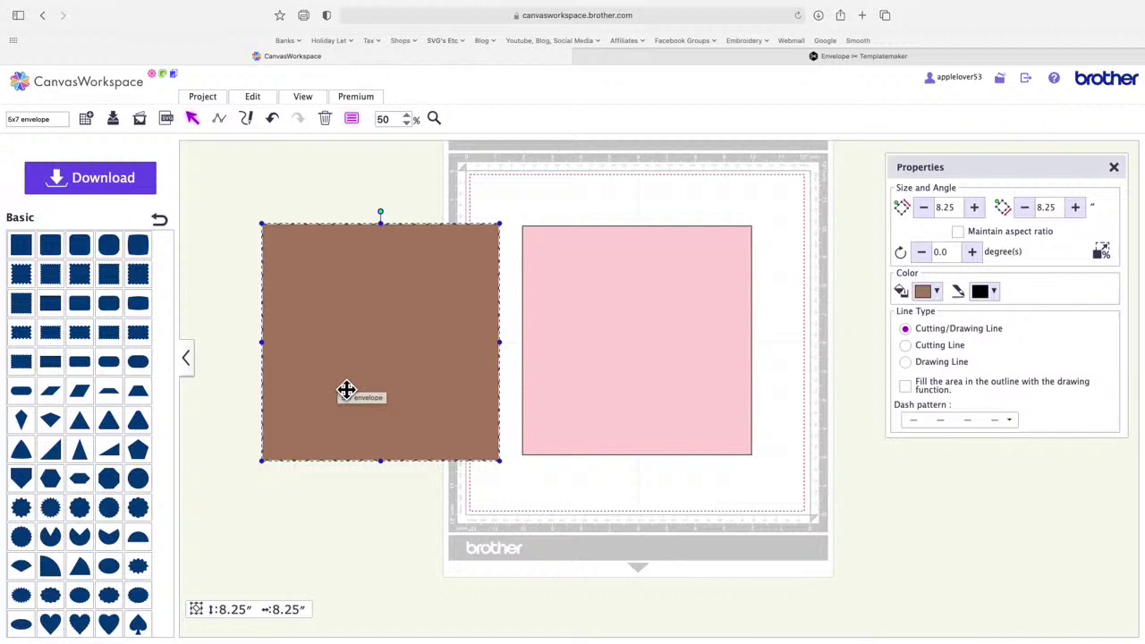
Step: Move the brown square over the pink one and align both squares by their horizontal and vertical centres
drag(346, 390, 568, 394)
drag(459, 198, 818, 525)
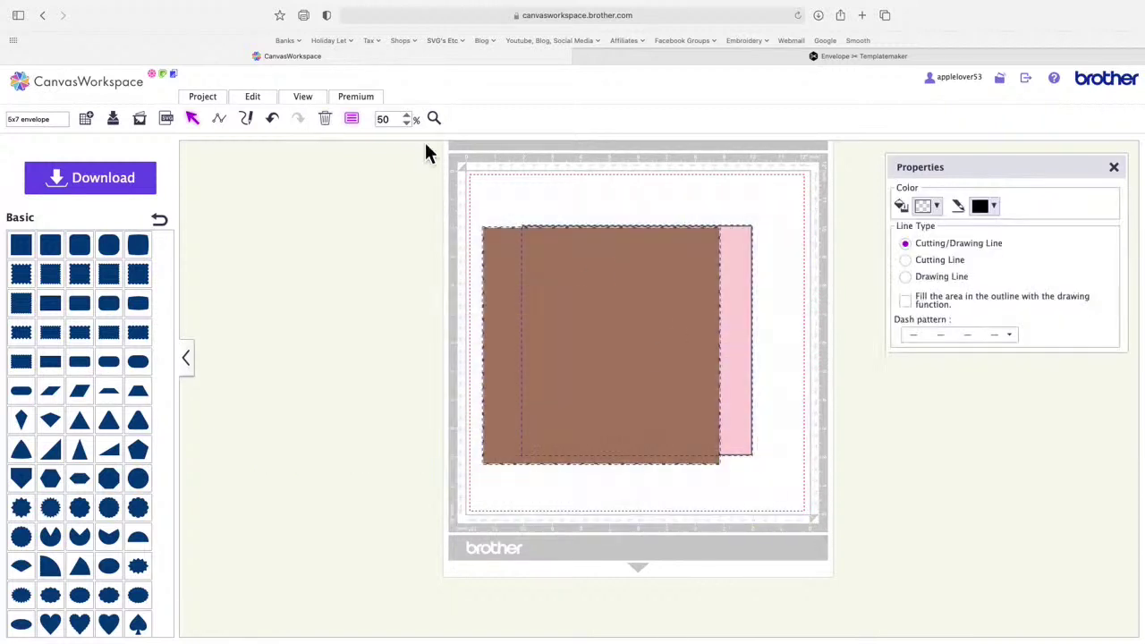
click(269, 103)
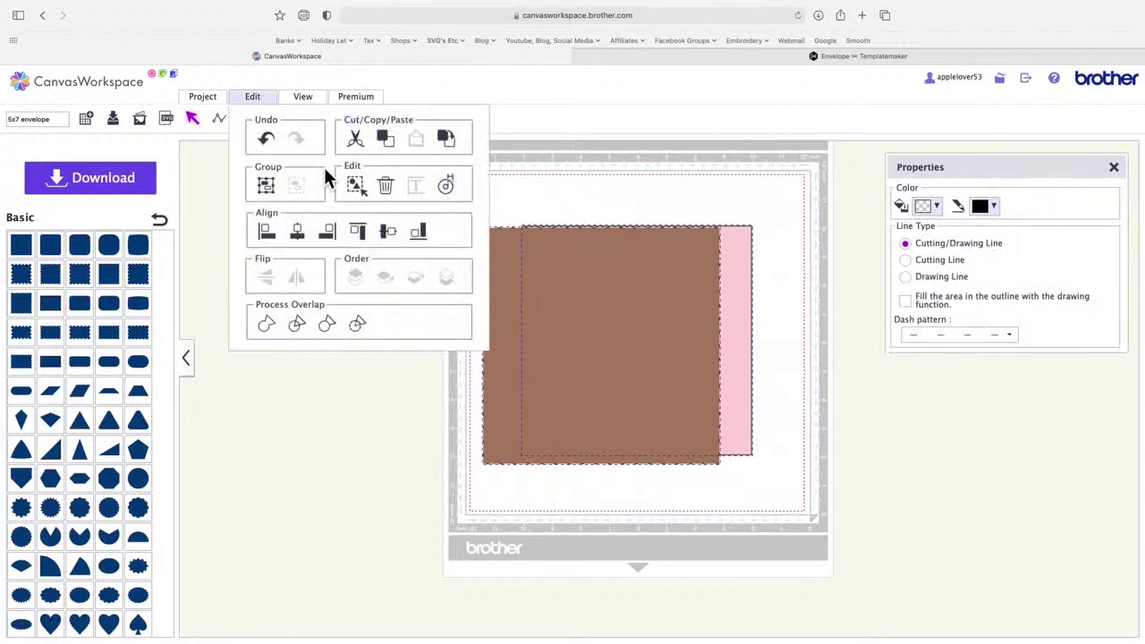
click(299, 234)
click(264, 101)
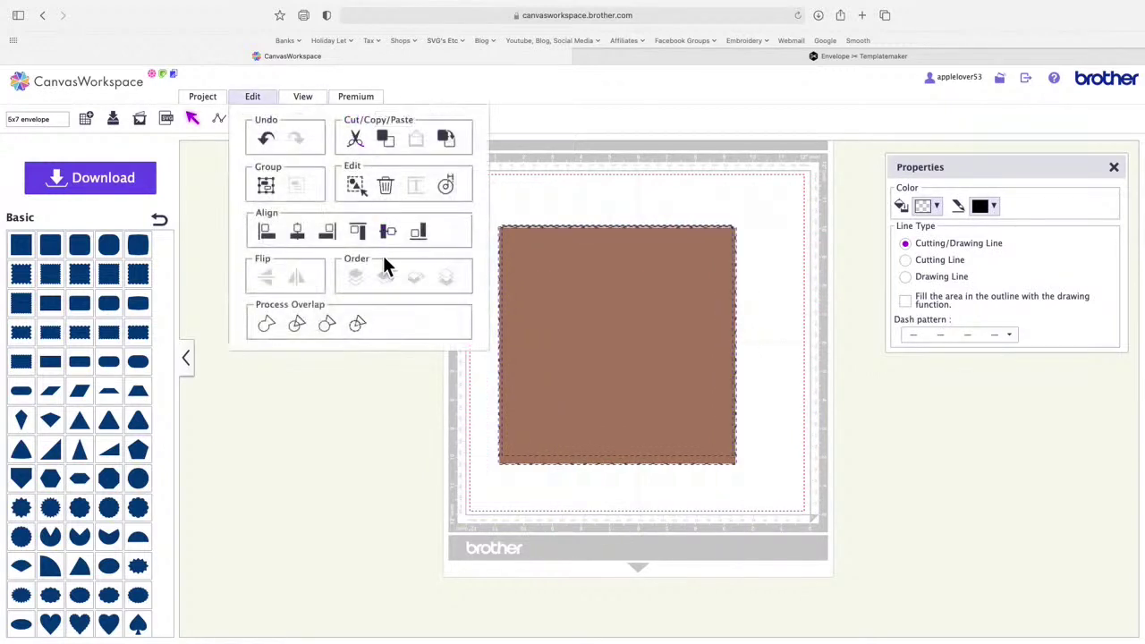
click(388, 232)
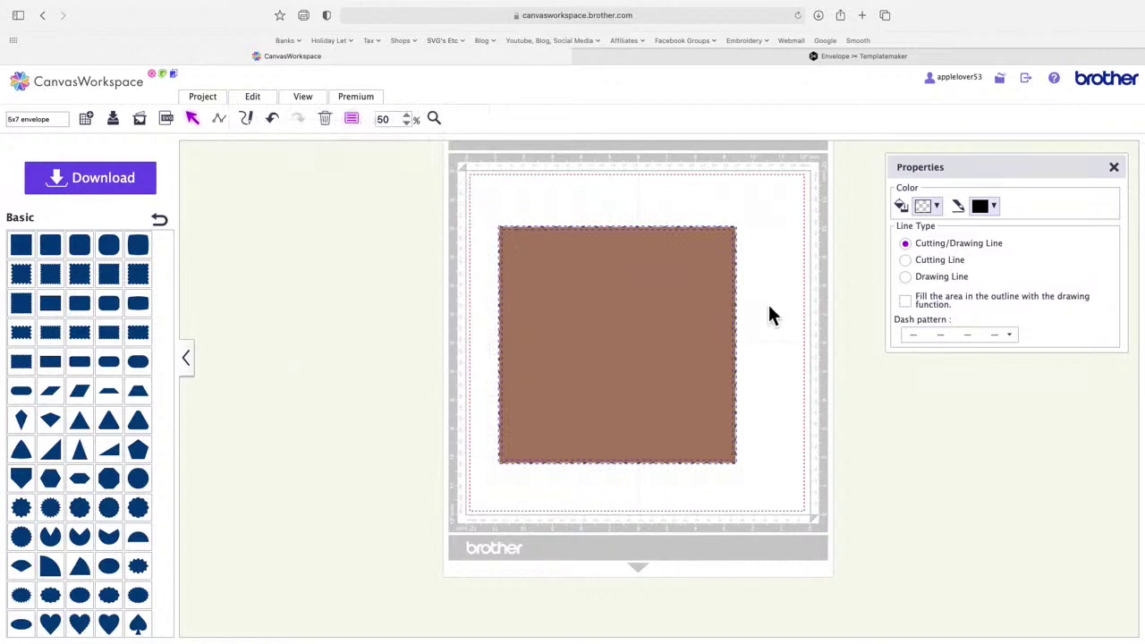
click(795, 303)
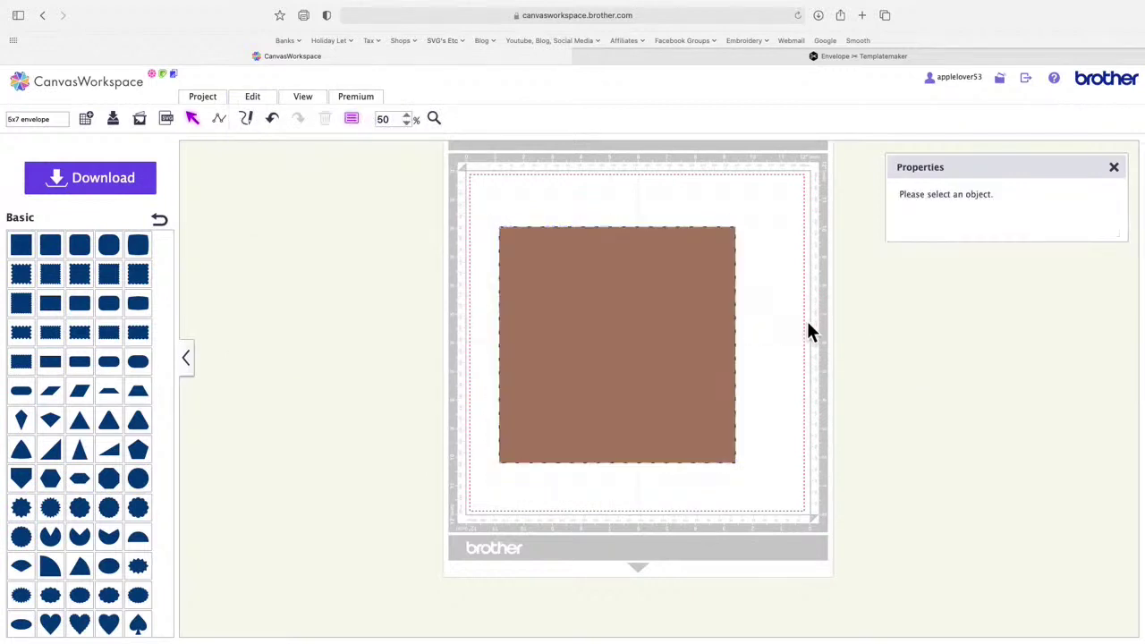
click(638, 345)
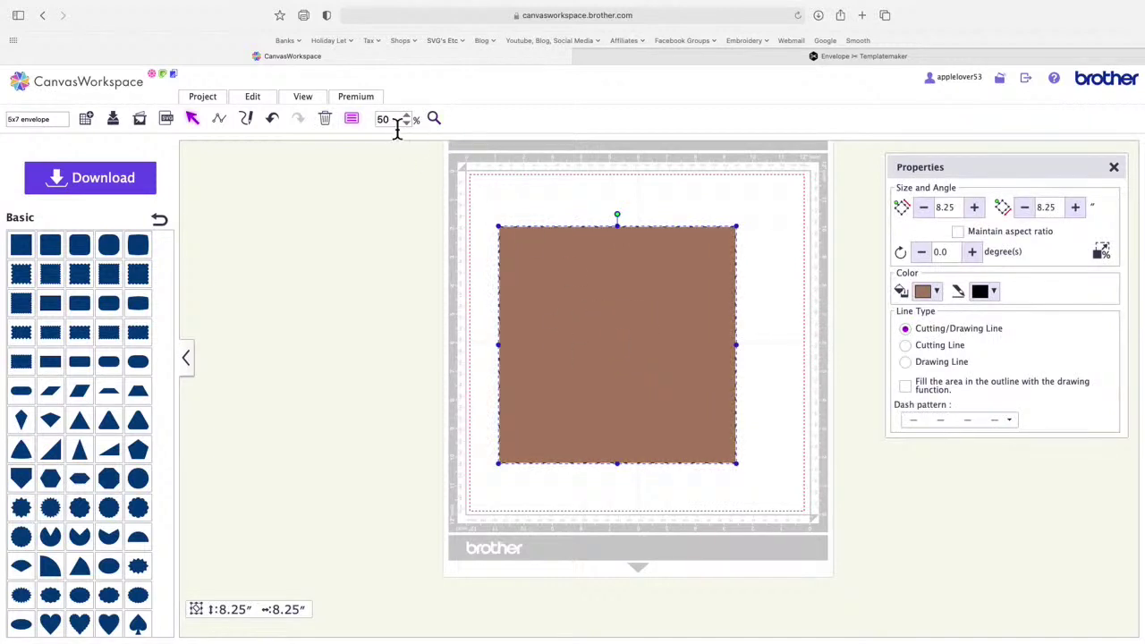
click(383, 230)
click(359, 124)
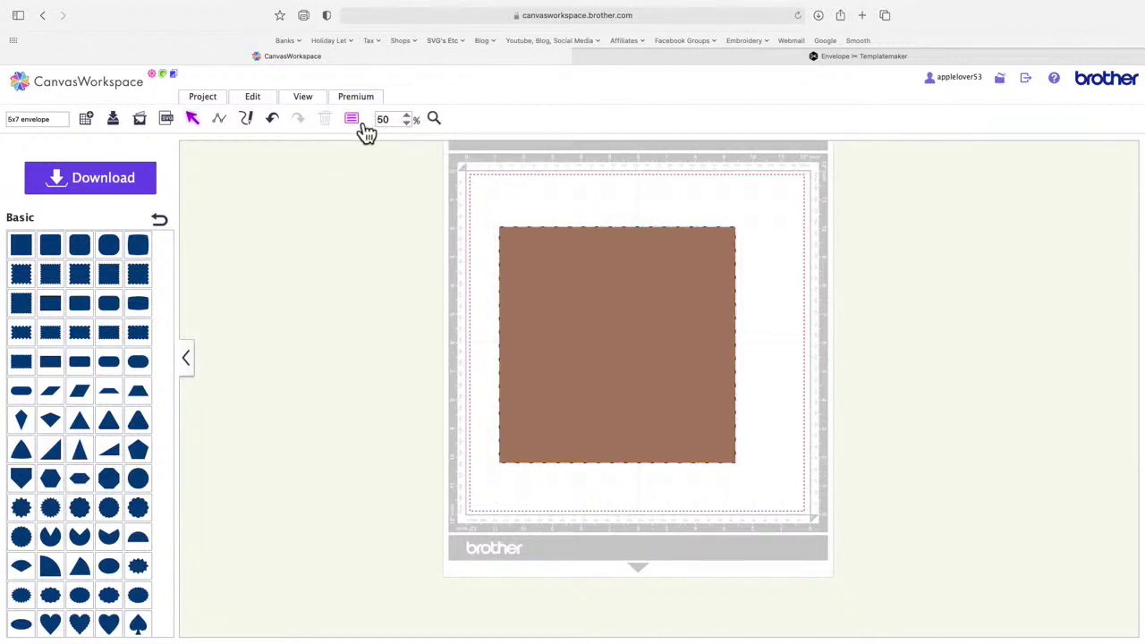
click(624, 281)
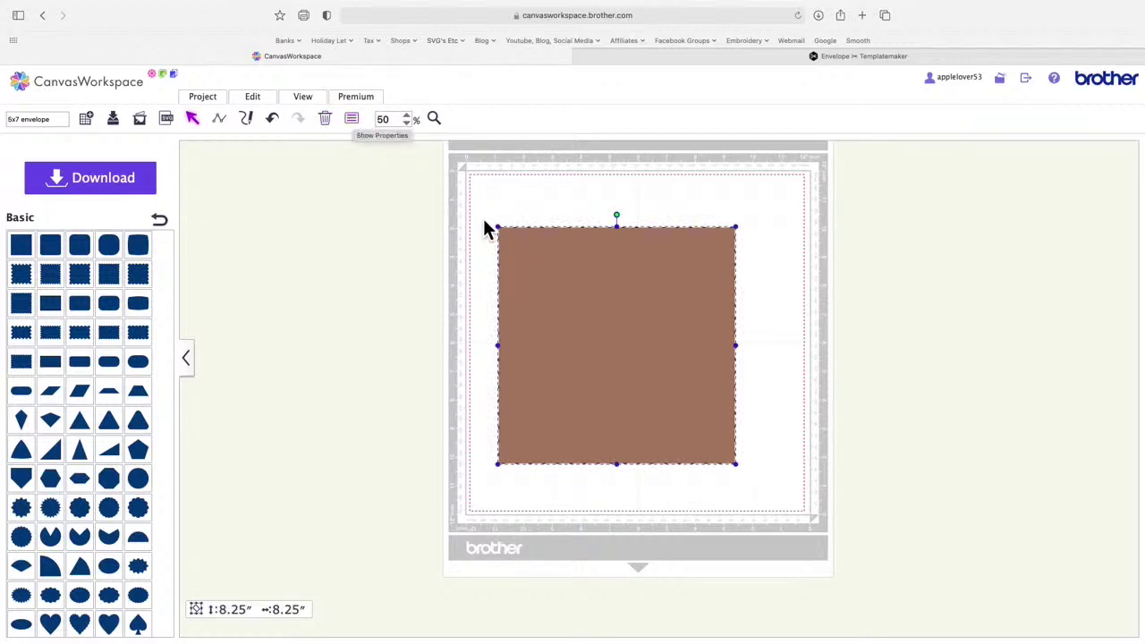
click(280, 127)
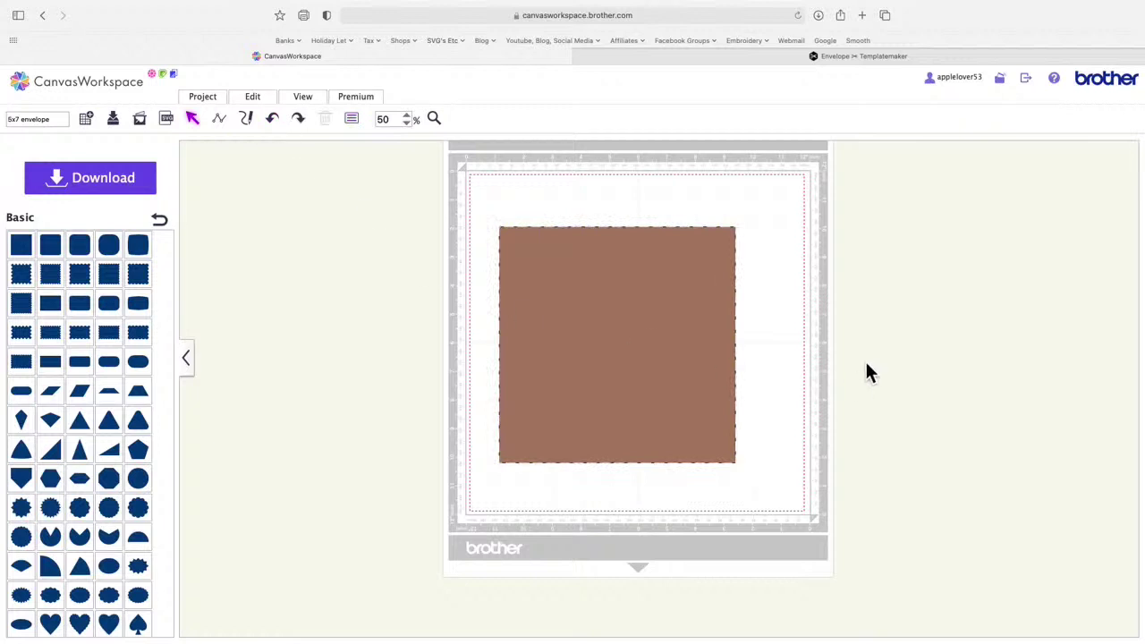
Step: Send the brown square to the back, behind the pink square, and deselect it
click(674, 356)
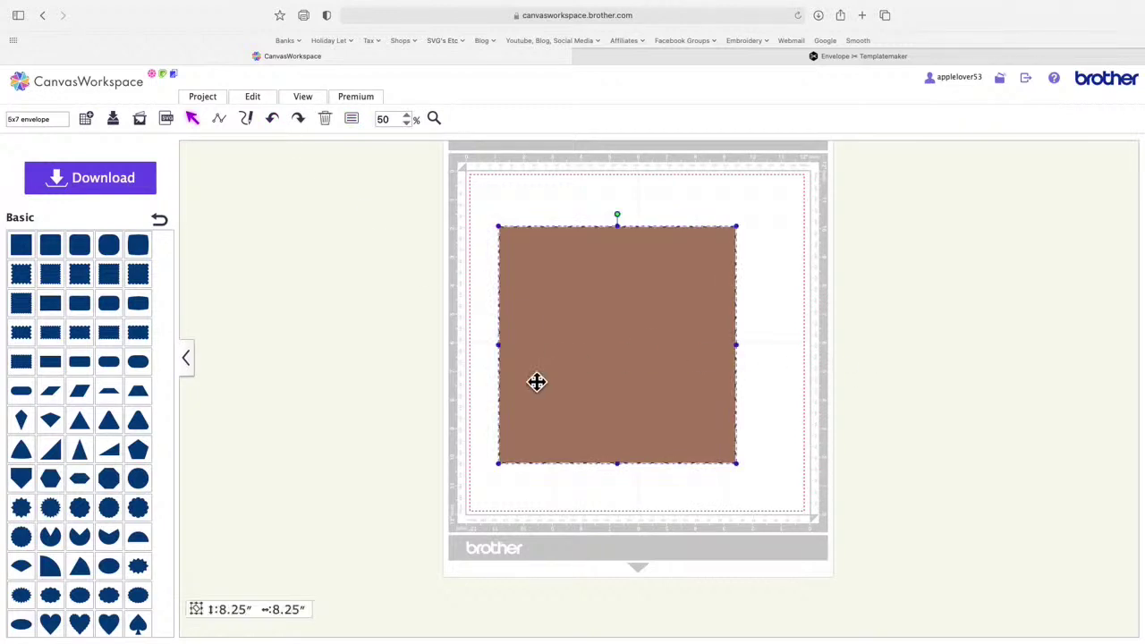
click(358, 125)
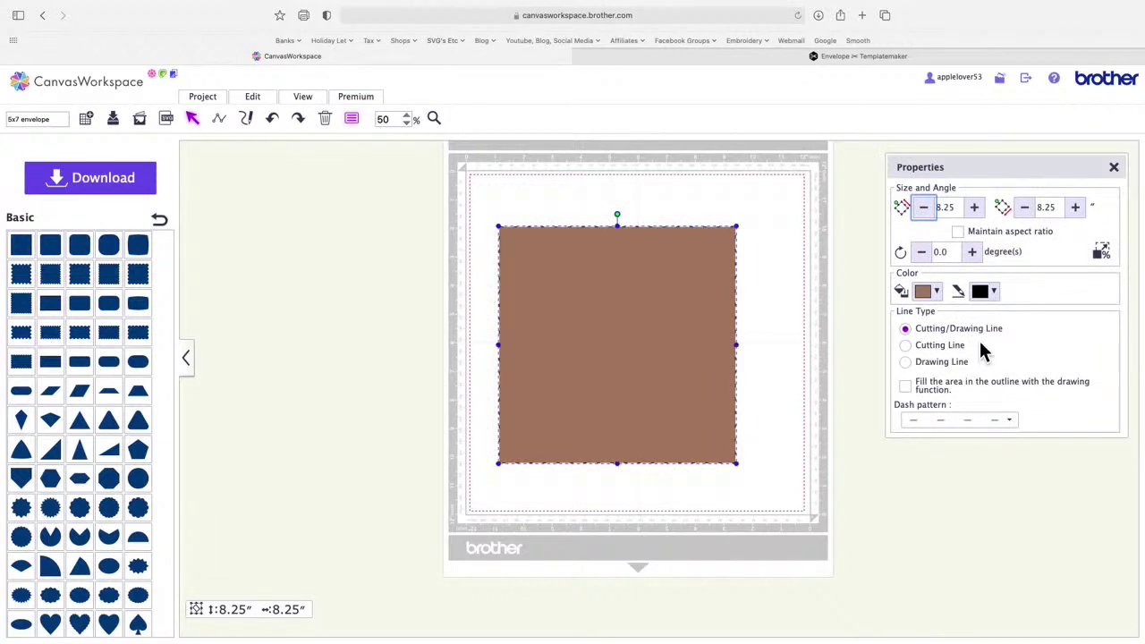
click(272, 117)
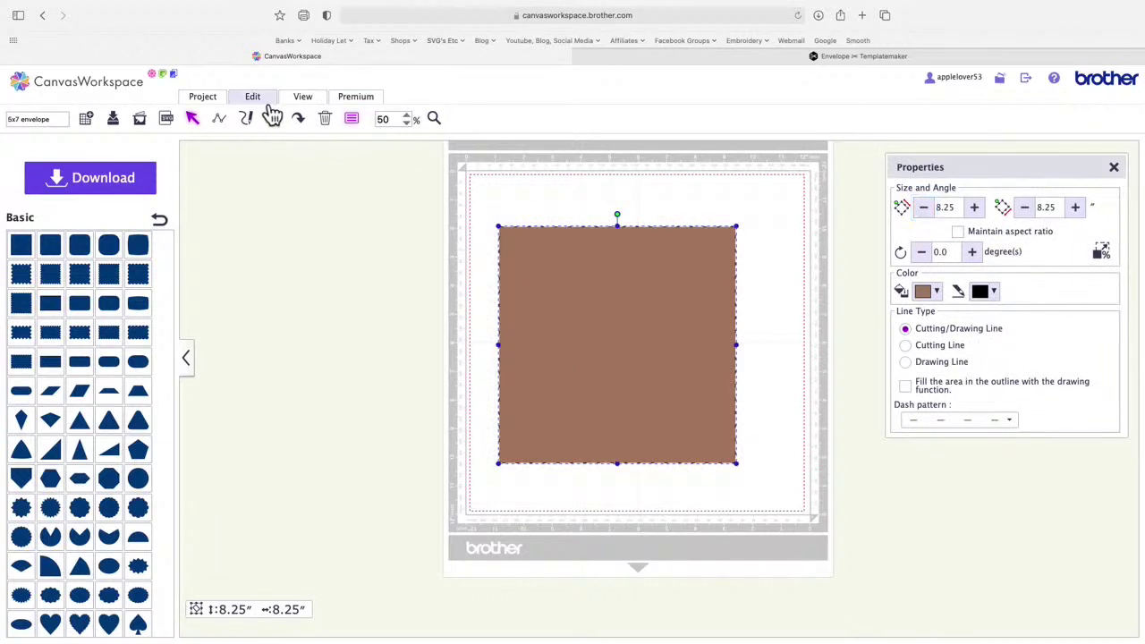
click(252, 97)
click(452, 283)
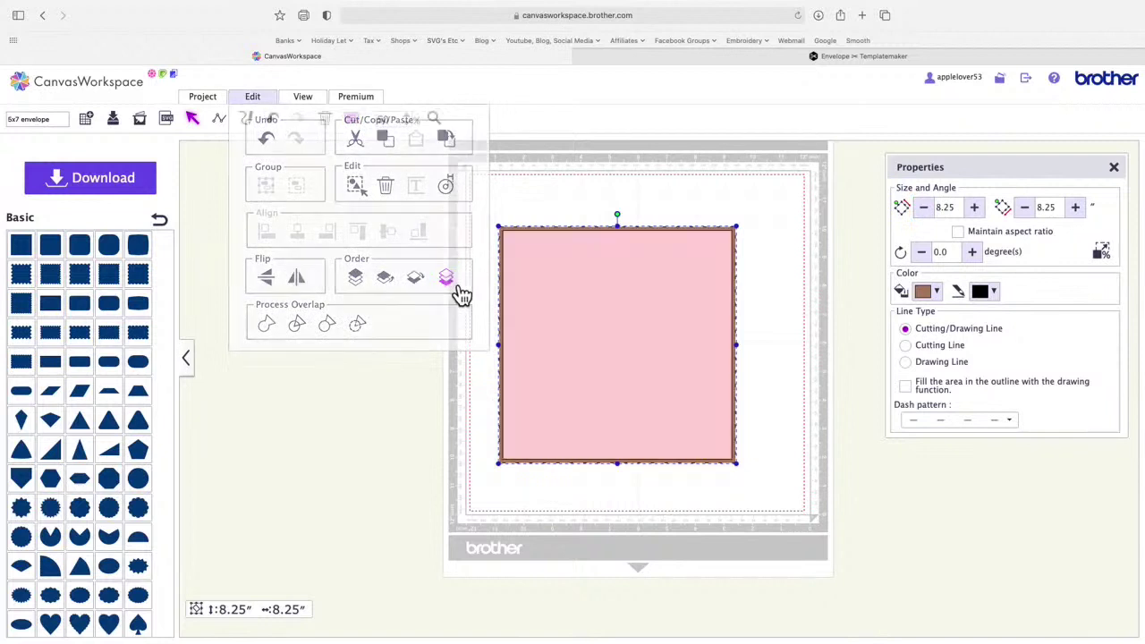
click(783, 330)
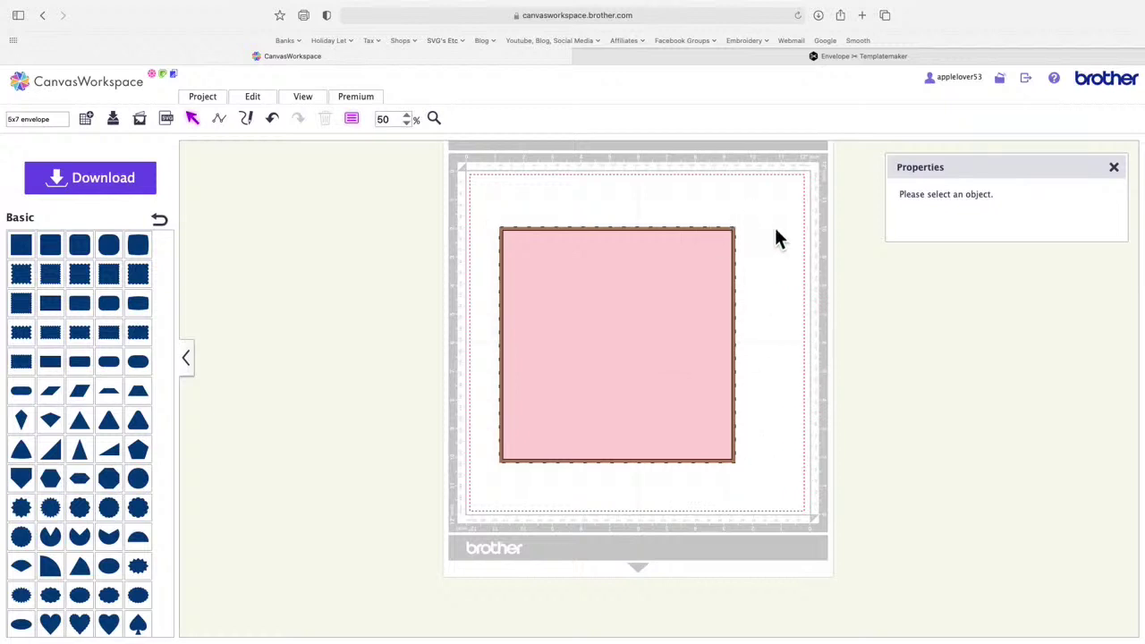
click(682, 237)
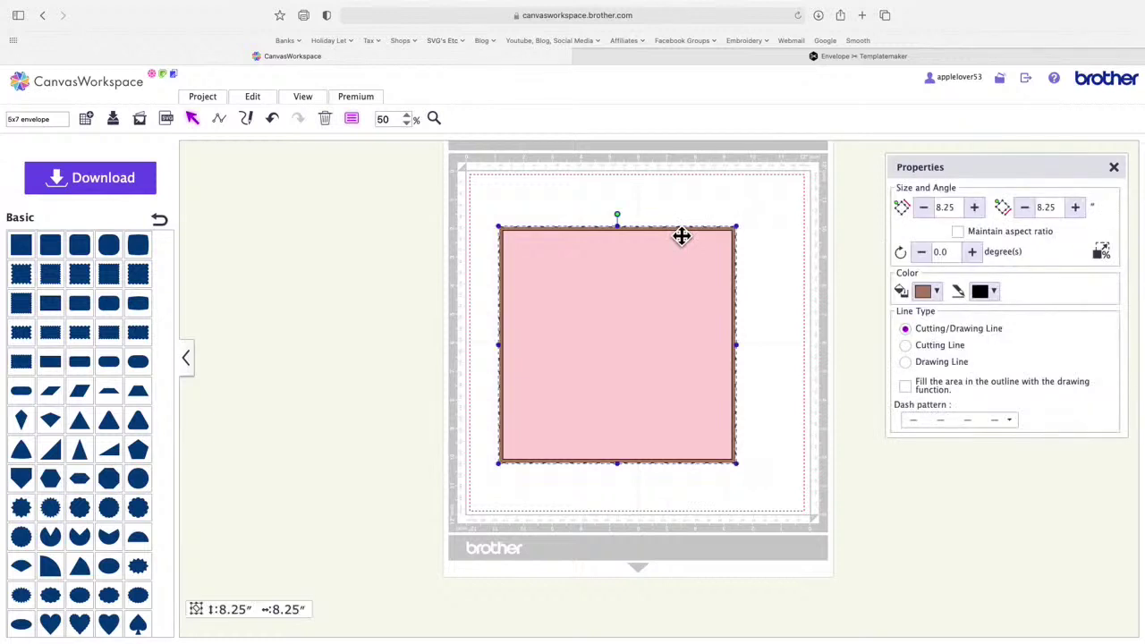
right_click(741, 240)
click(782, 288)
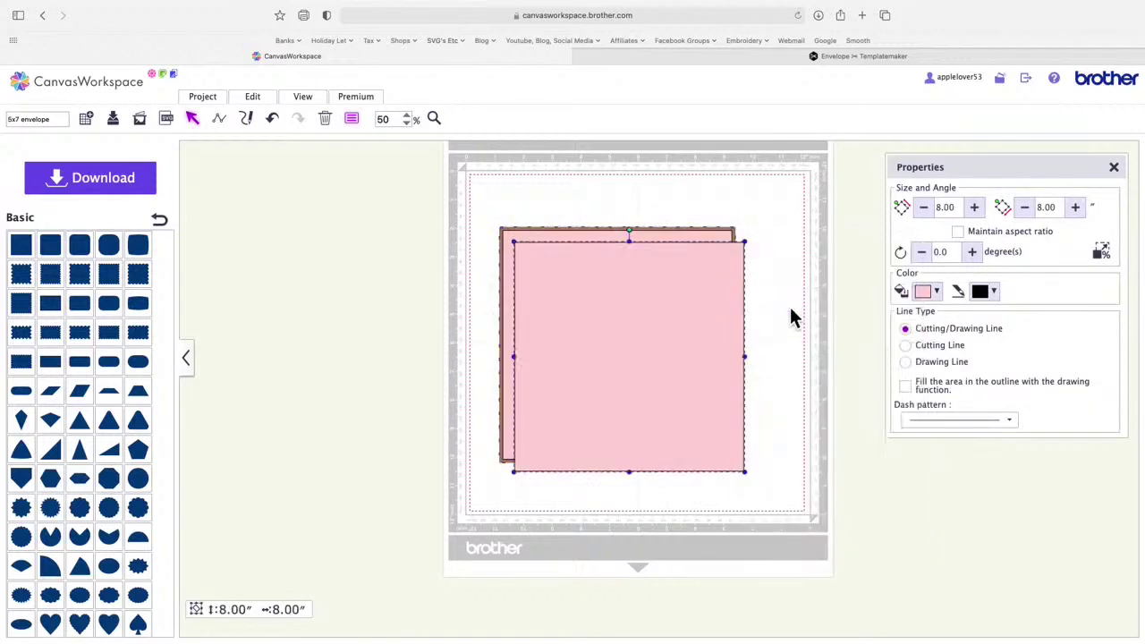
drag(731, 350, 425, 363)
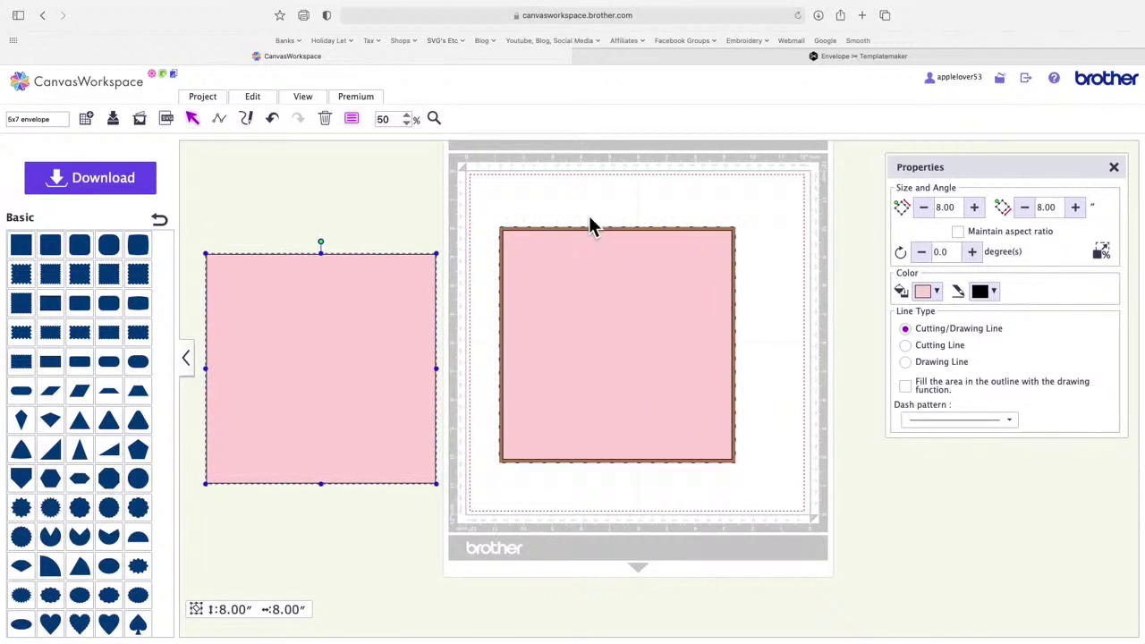
key(Delete)
Step: Duplicate the brown 8.25-inch square with the dashed outline
click(724, 237)
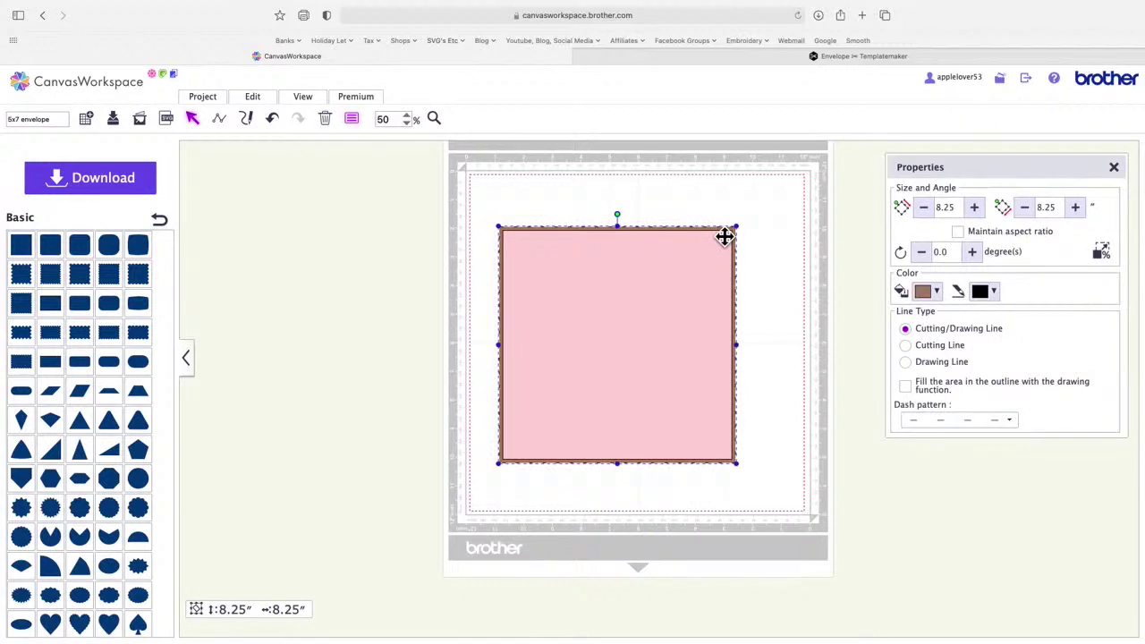
right_click(724, 237)
click(787, 286)
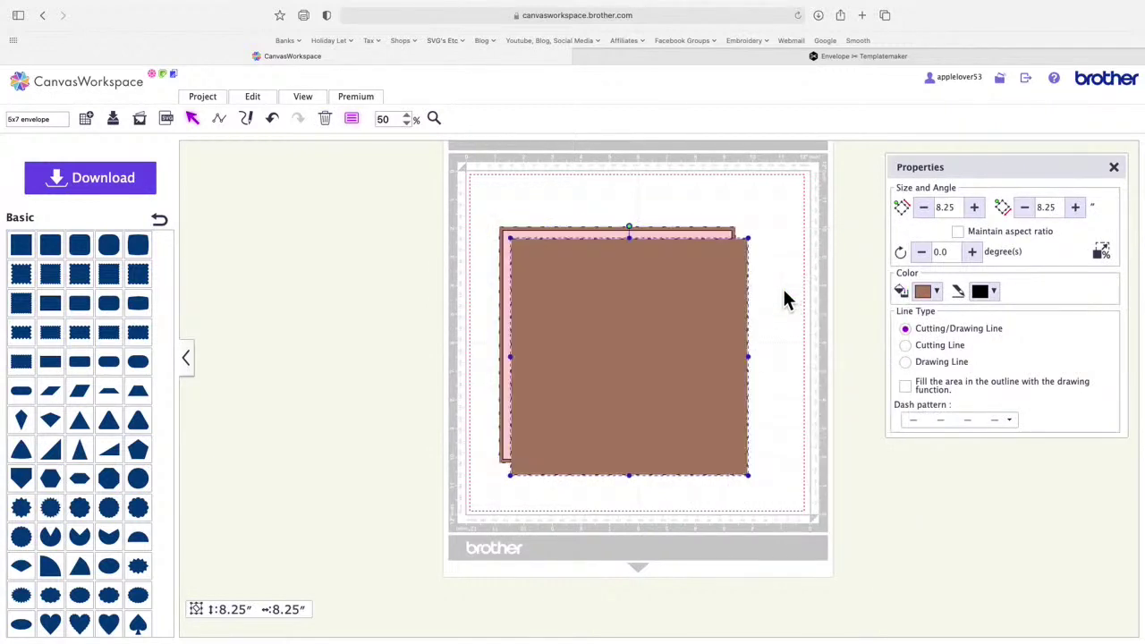
Step: Move the duplicate brown square off the mat and set its width to 9.25 inches
drag(686, 330, 391, 330)
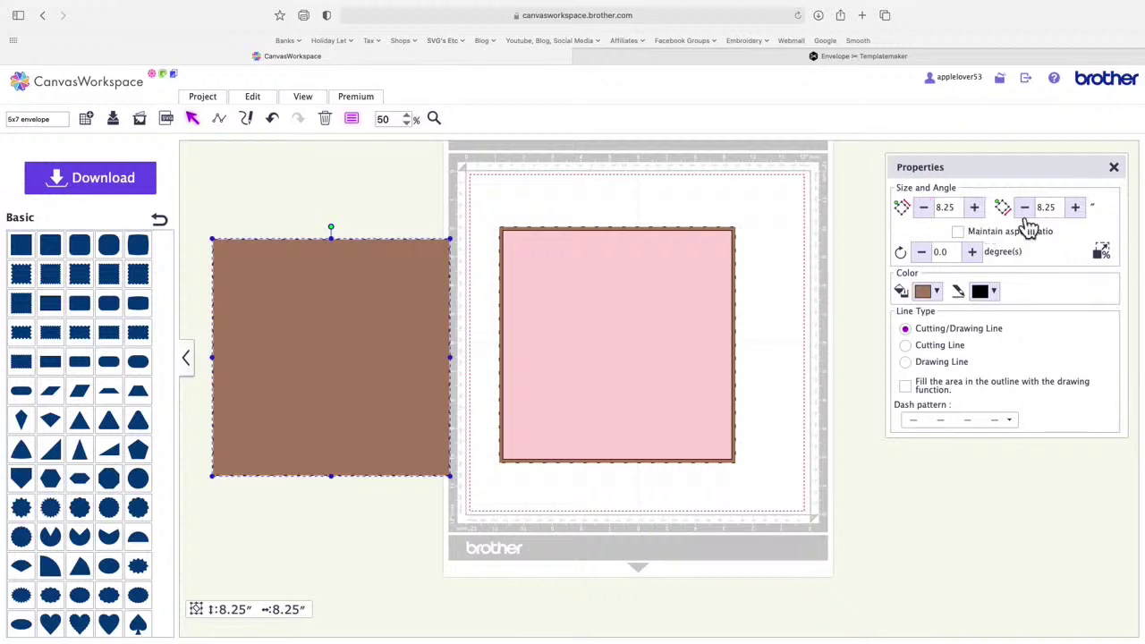
drag(1064, 210, 1034, 211)
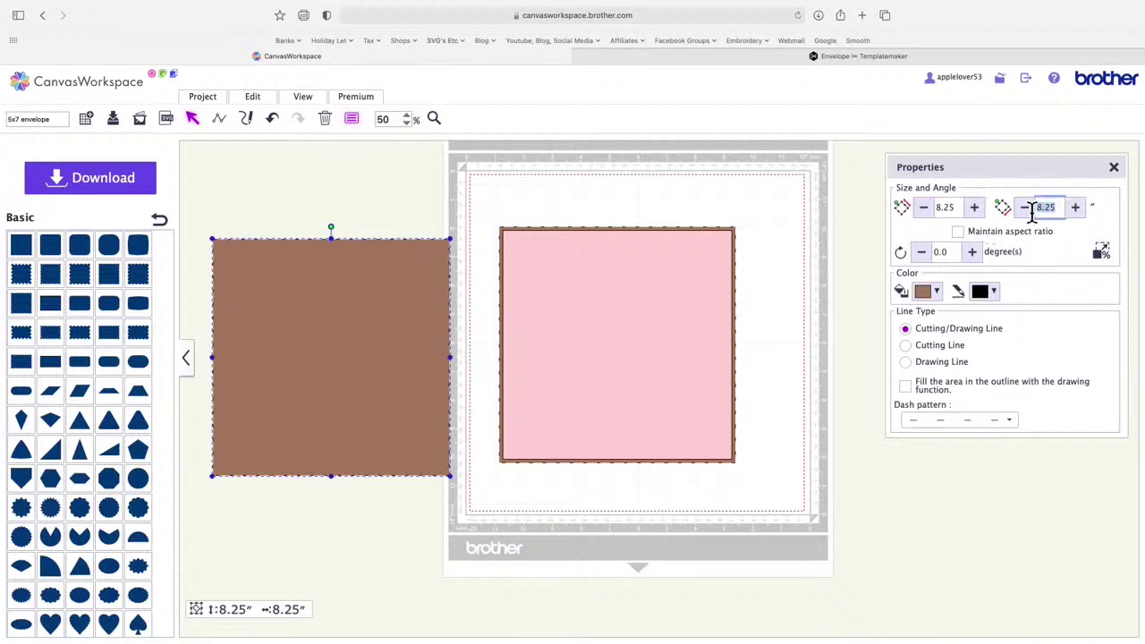
text(9.25)
key(Return)
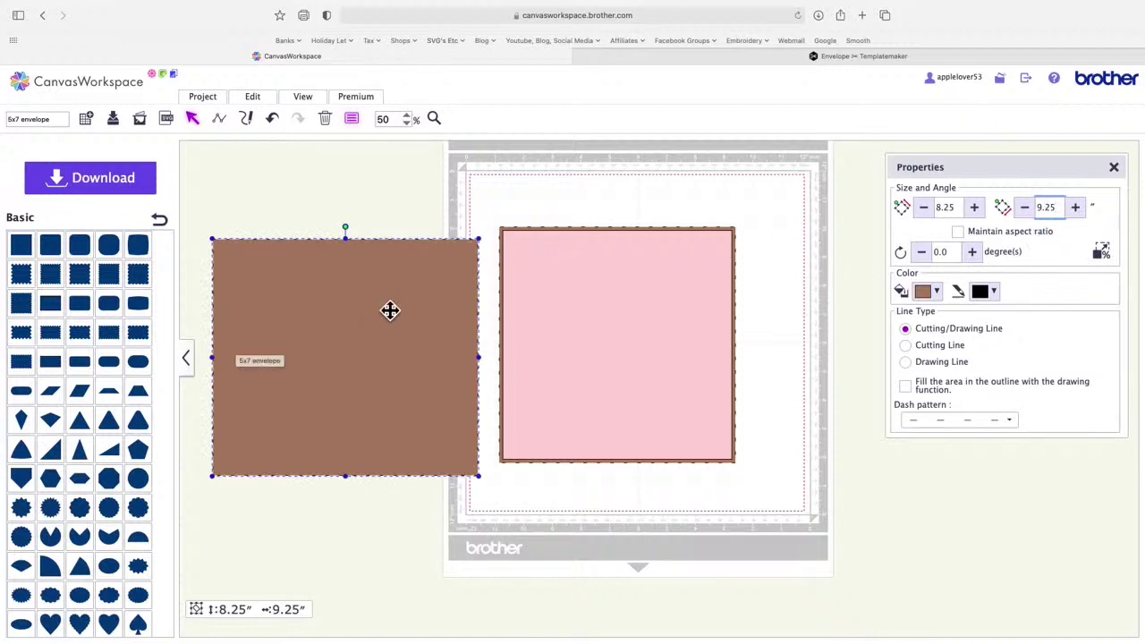
Step: Fill the widened rectangle with yellow and place it on the mat behind the brown and pink squares
click(937, 293)
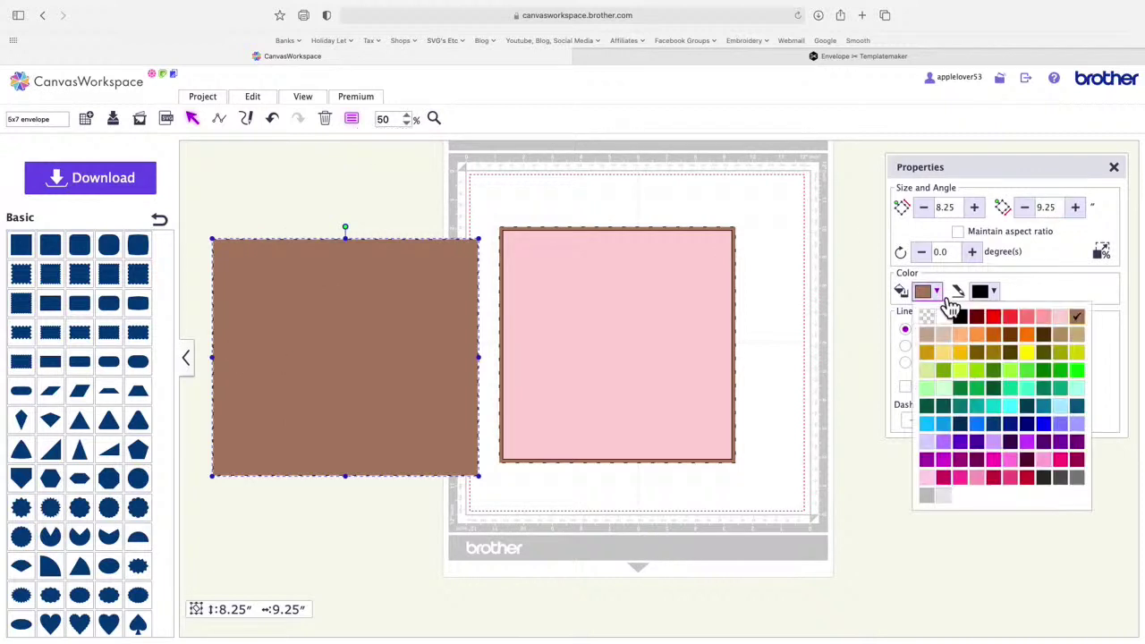
click(1029, 353)
drag(364, 369, 633, 370)
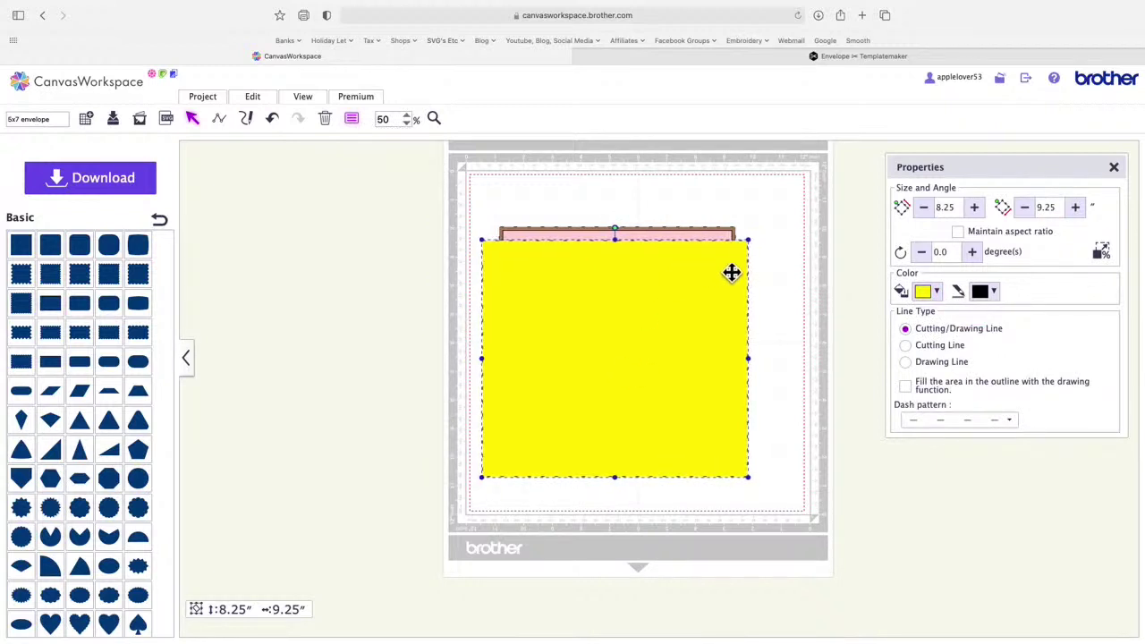
right_click(675, 329)
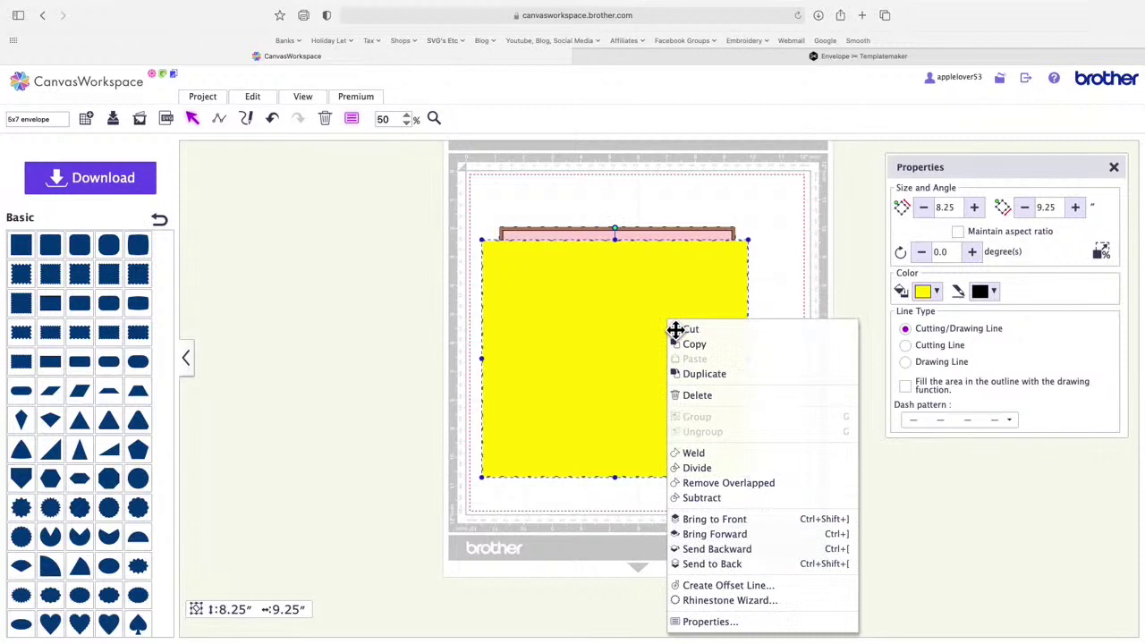
click(753, 564)
click(816, 303)
Step: Centre-align the yellow rectangle and the brown and pink squares with each other horizontally and vertically
drag(379, 195, 828, 521)
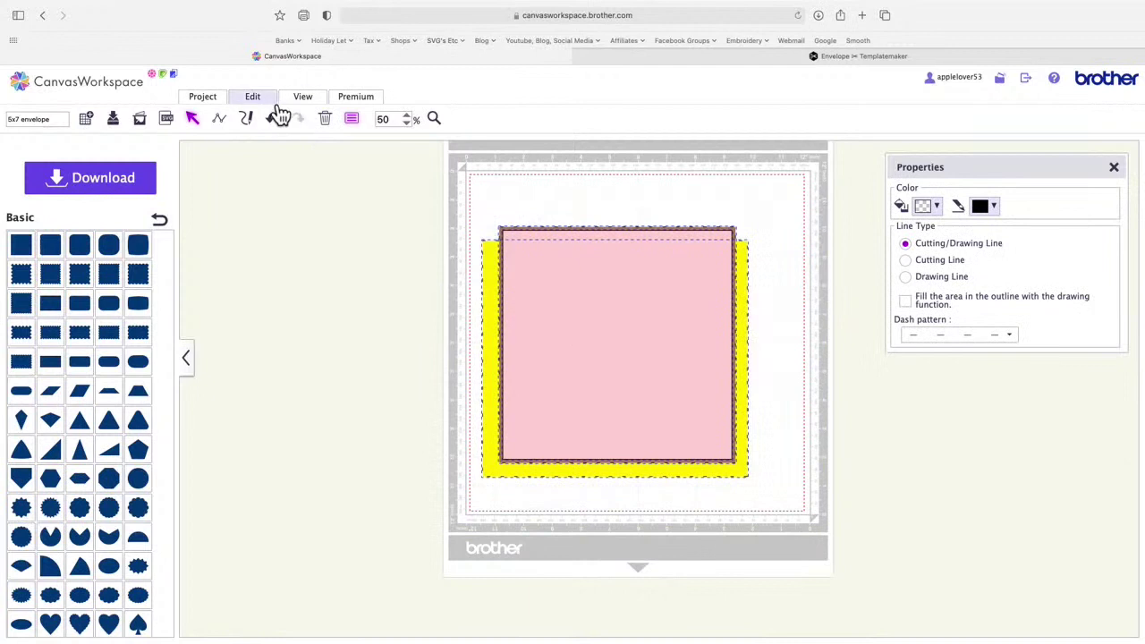
click(252, 95)
click(252, 96)
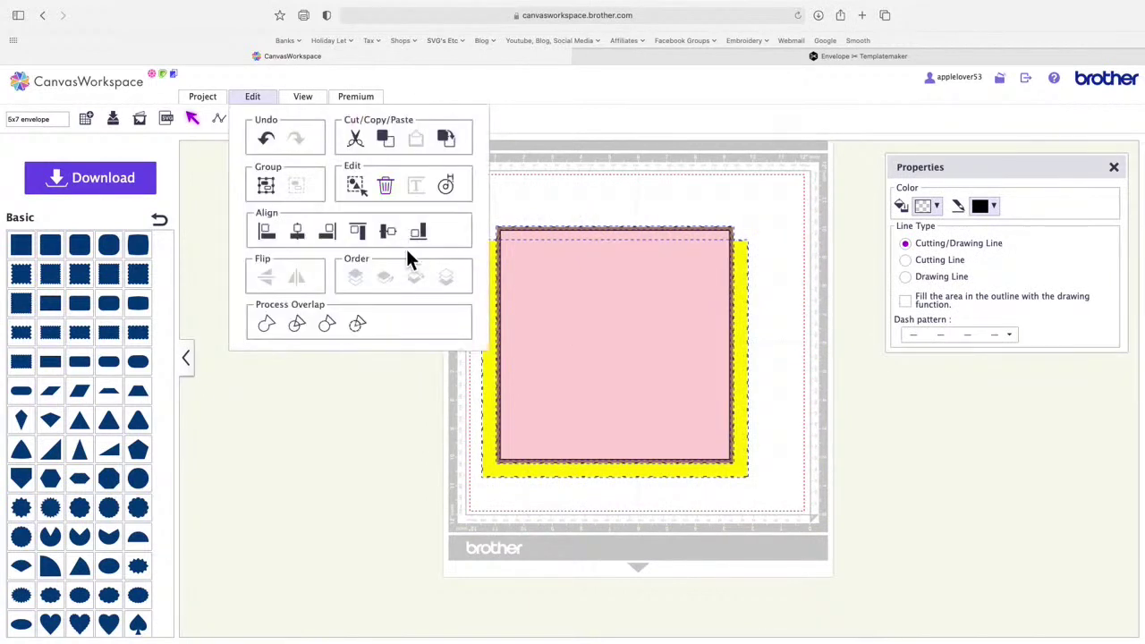
click(388, 231)
click(806, 318)
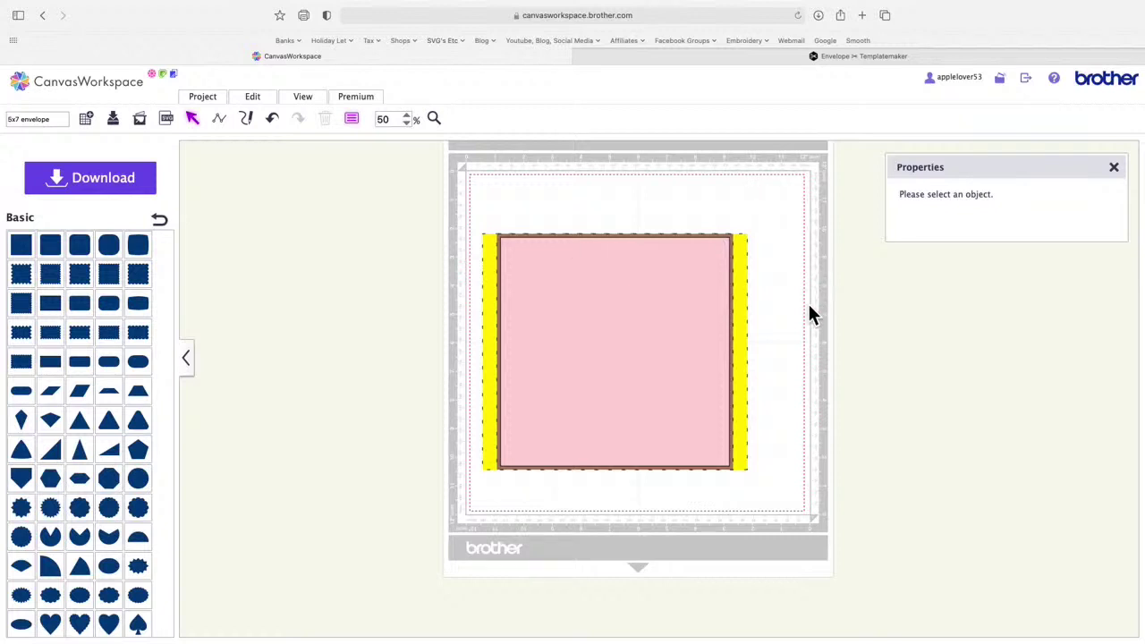
Step: Move the pink square off the mat to clear the brown and yellow base
click(619, 341)
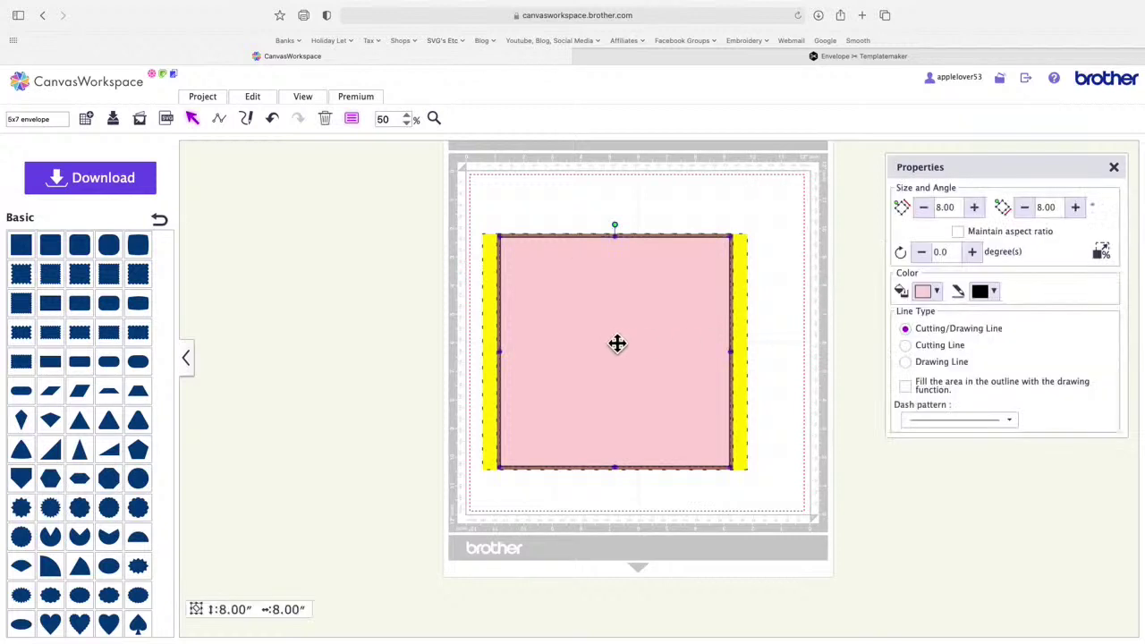
drag(627, 351, 985, 467)
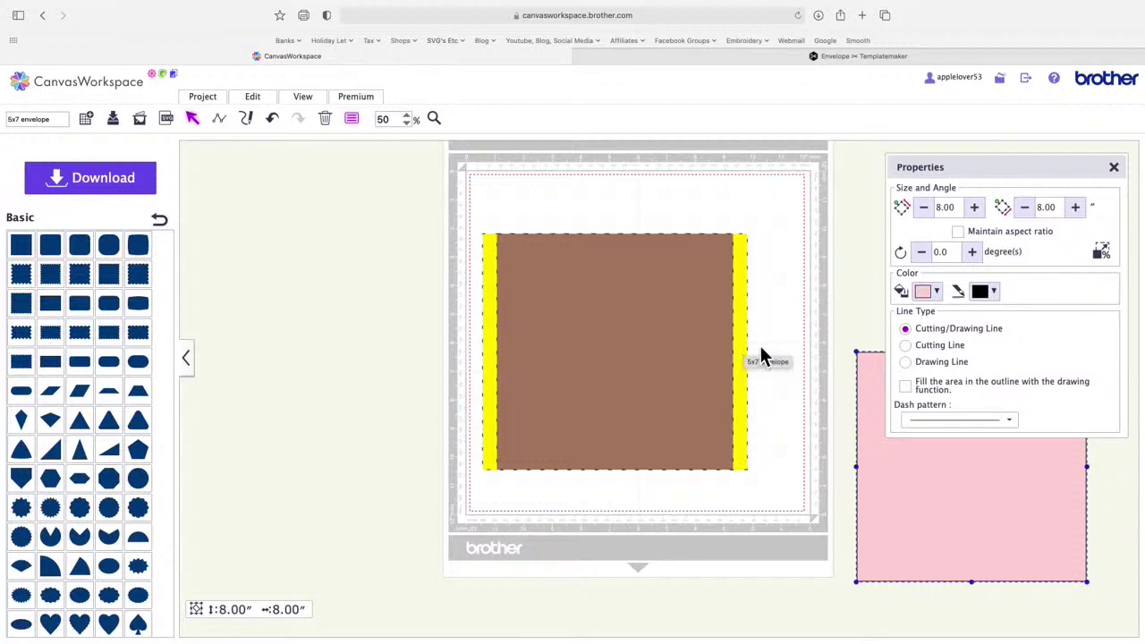
click(759, 296)
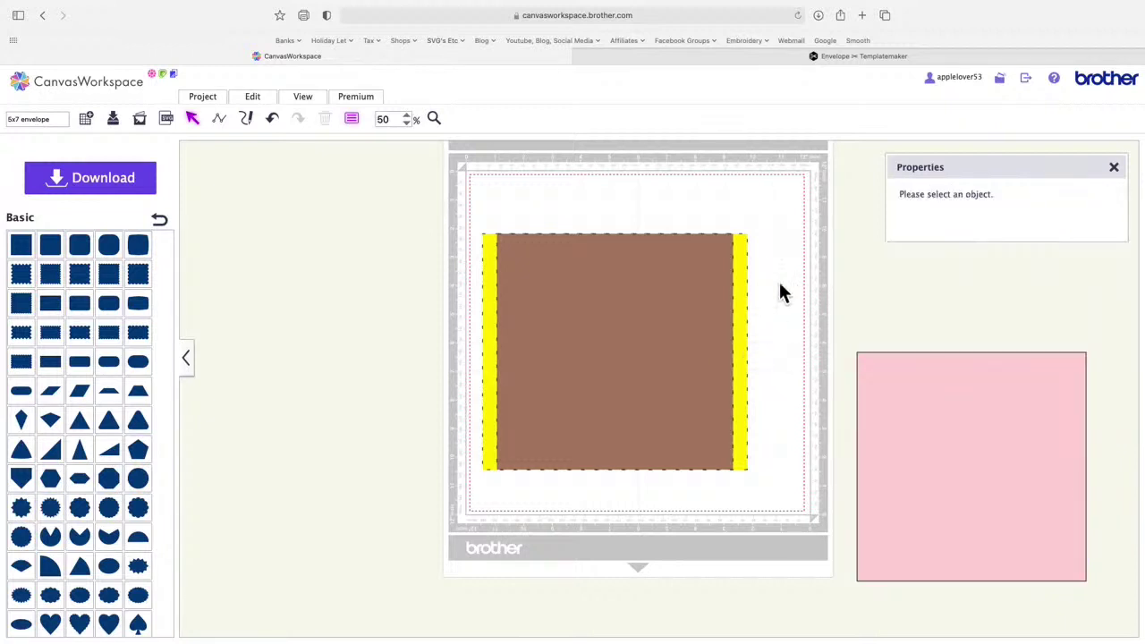
Step: Duplicate the yellow rectangle and move the copy off the mat beside the base
click(753, 292)
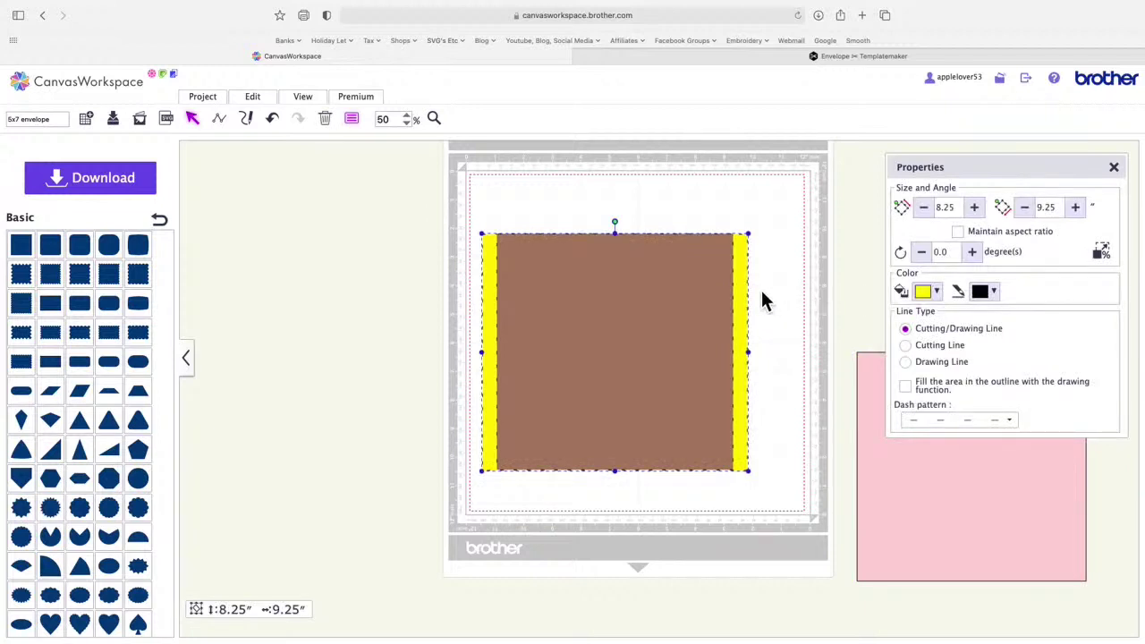
right_click(752, 297)
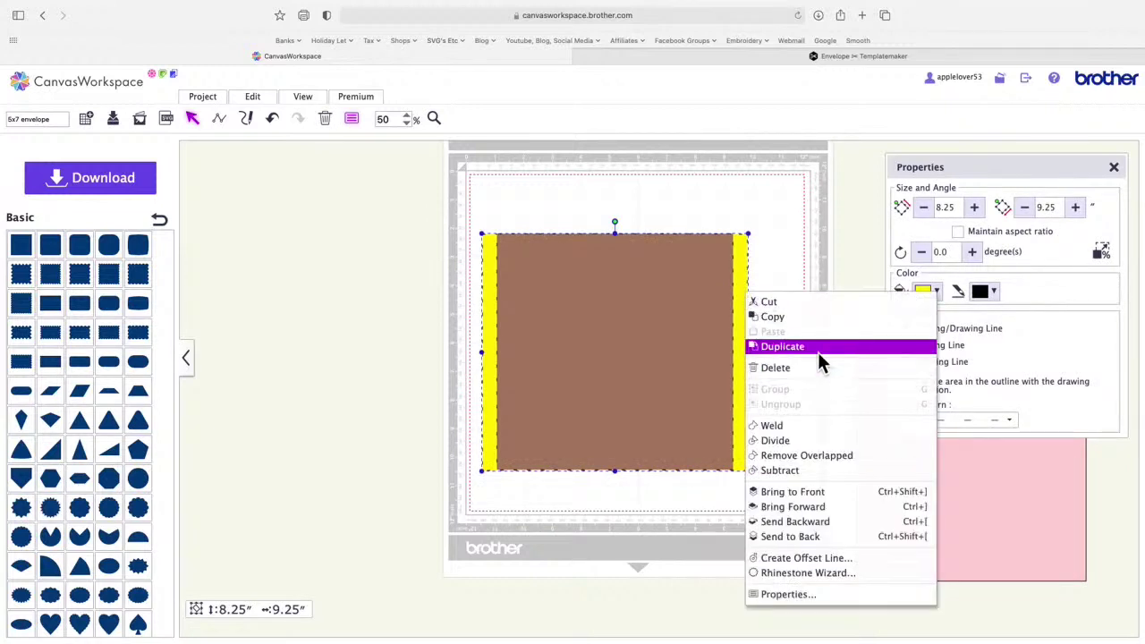
click(818, 348)
drag(713, 315, 398, 306)
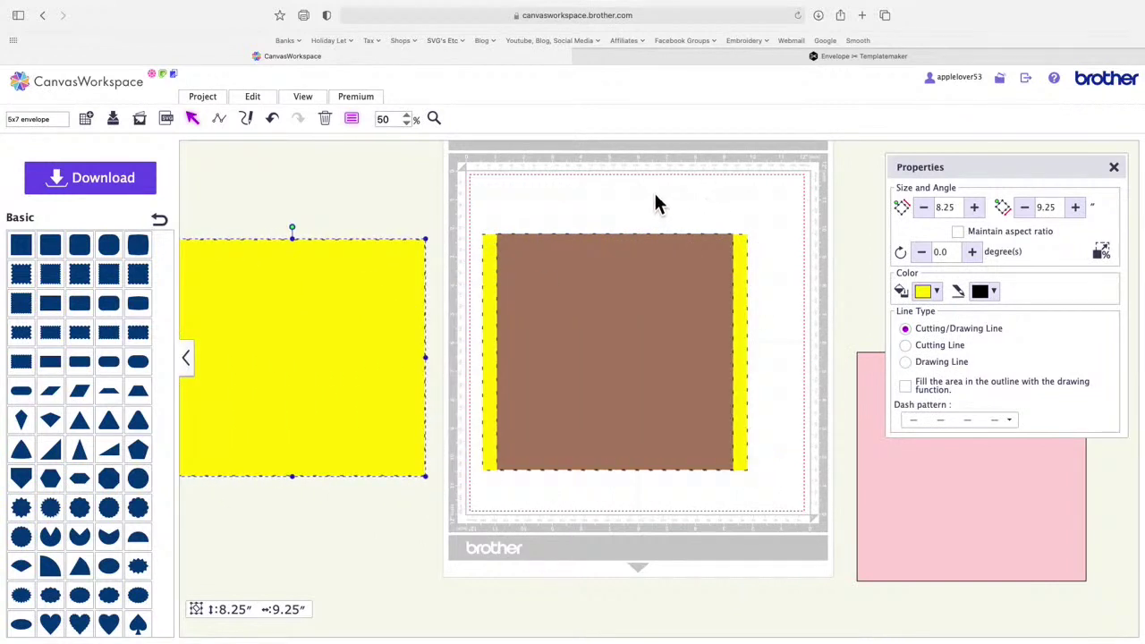
Step: Move the yellow copy over the base and reduce its height to 5.50 inches, with its lower edge at the base's lower edge
drag(322, 371, 731, 459)
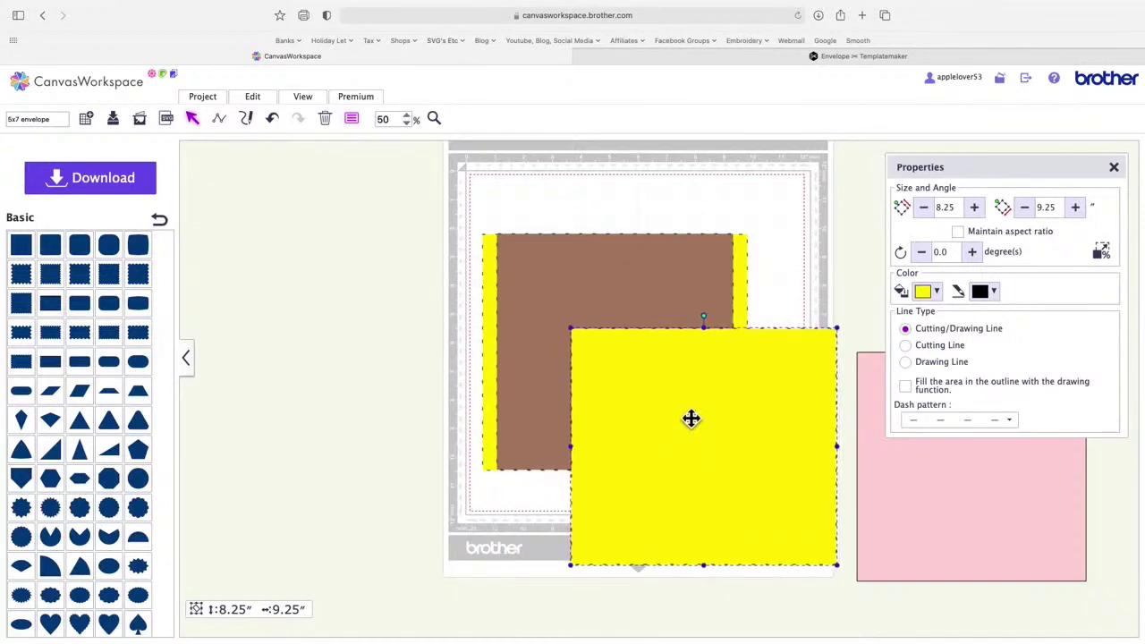
drag(692, 419, 645, 411)
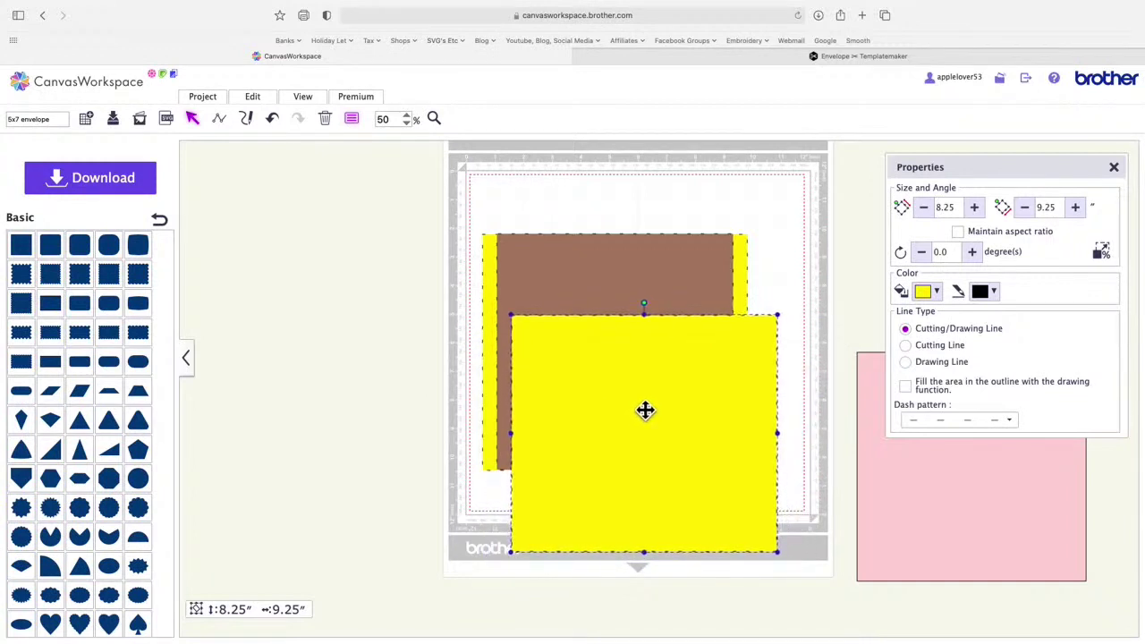
drag(644, 552, 655, 476)
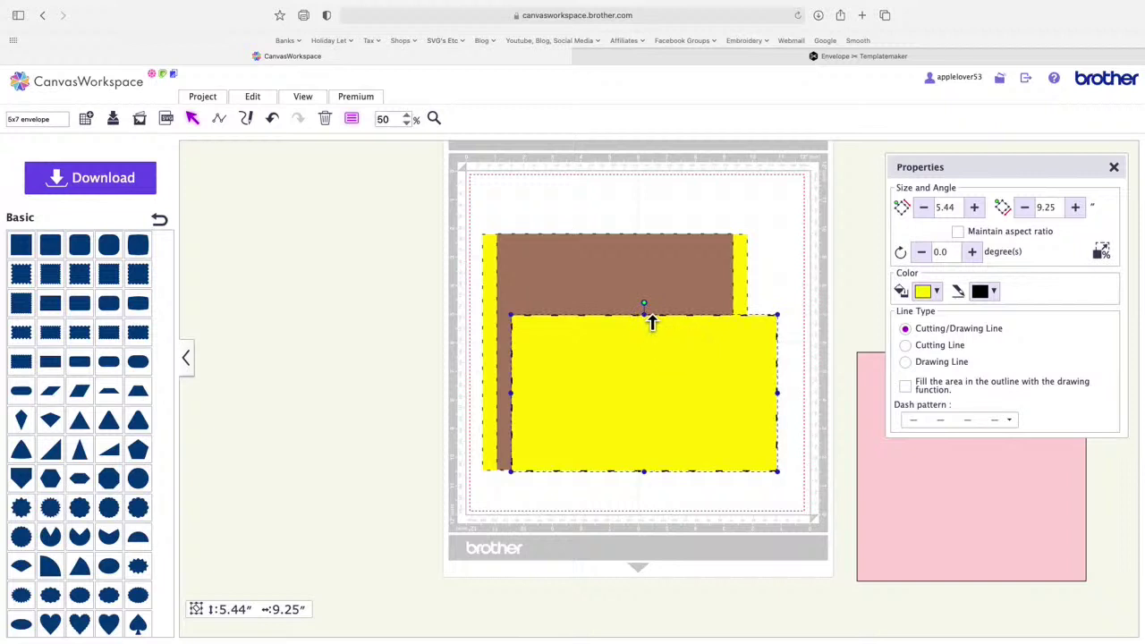
drag(652, 322, 651, 320)
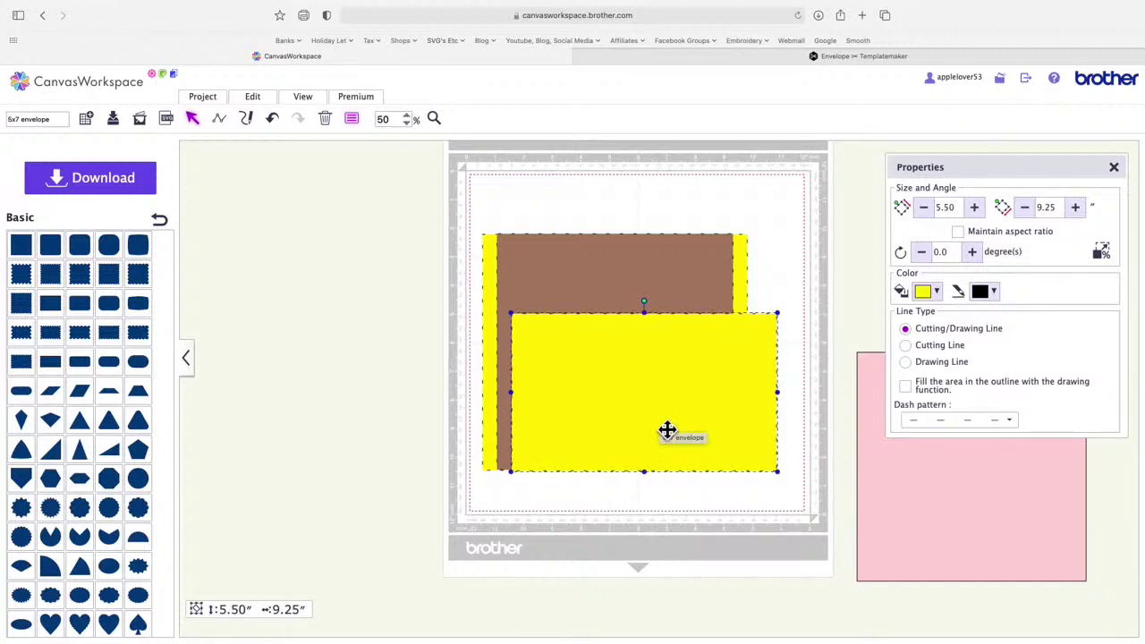
Step: Duplicate the 5.50-inch-high flap, line the copy up with the base's upper edge and reduce its height to 4.00 inches
right_click(664, 426)
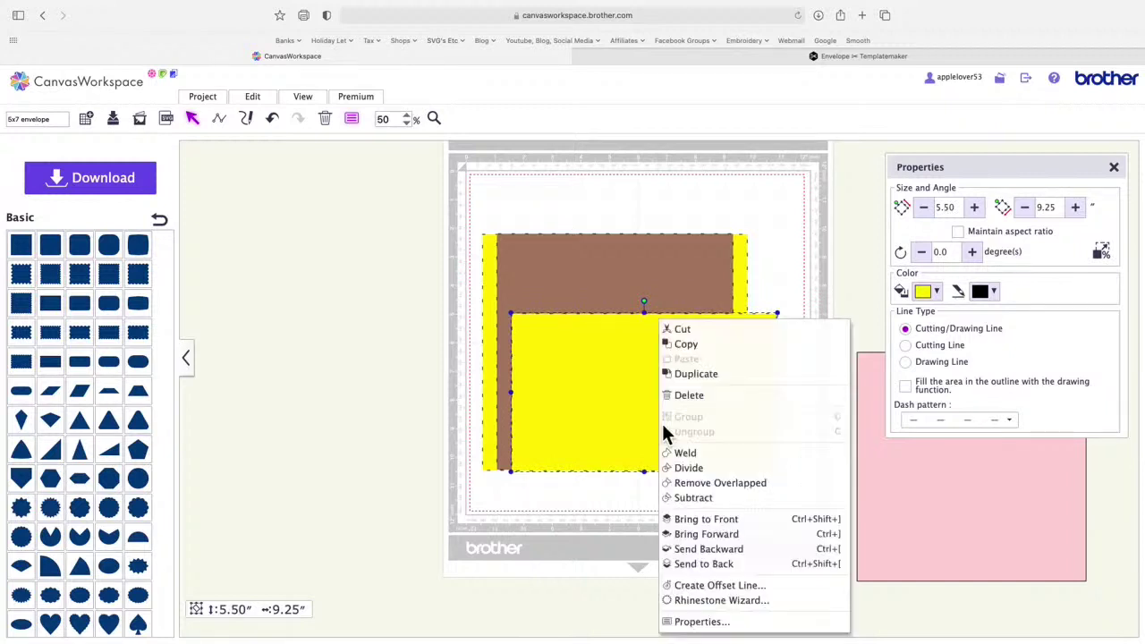
click(721, 376)
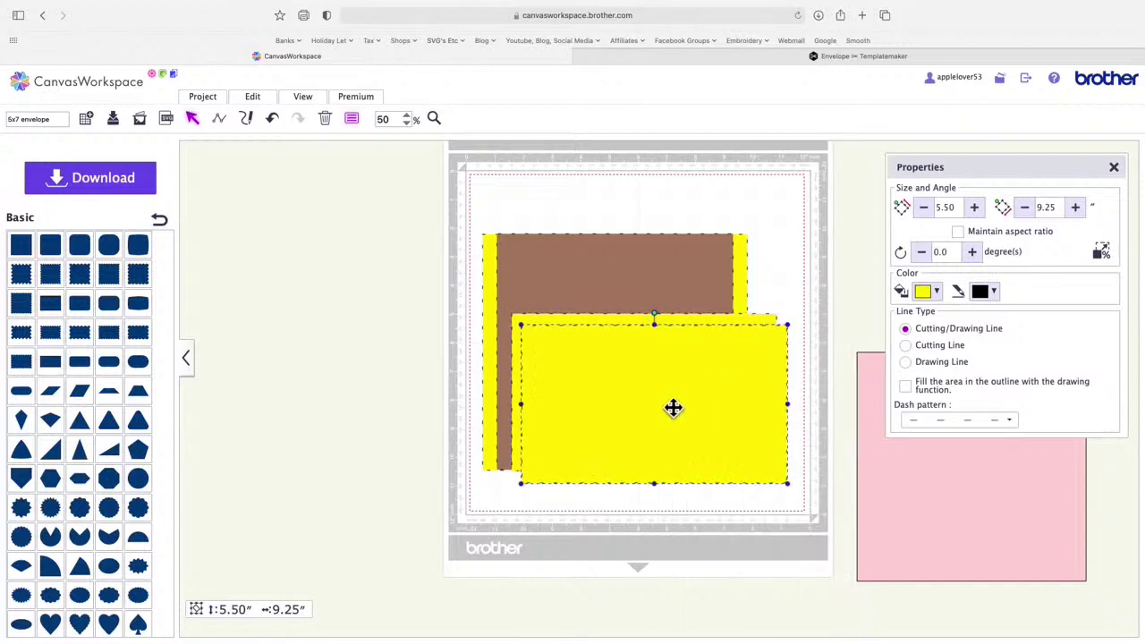
drag(673, 406, 680, 318)
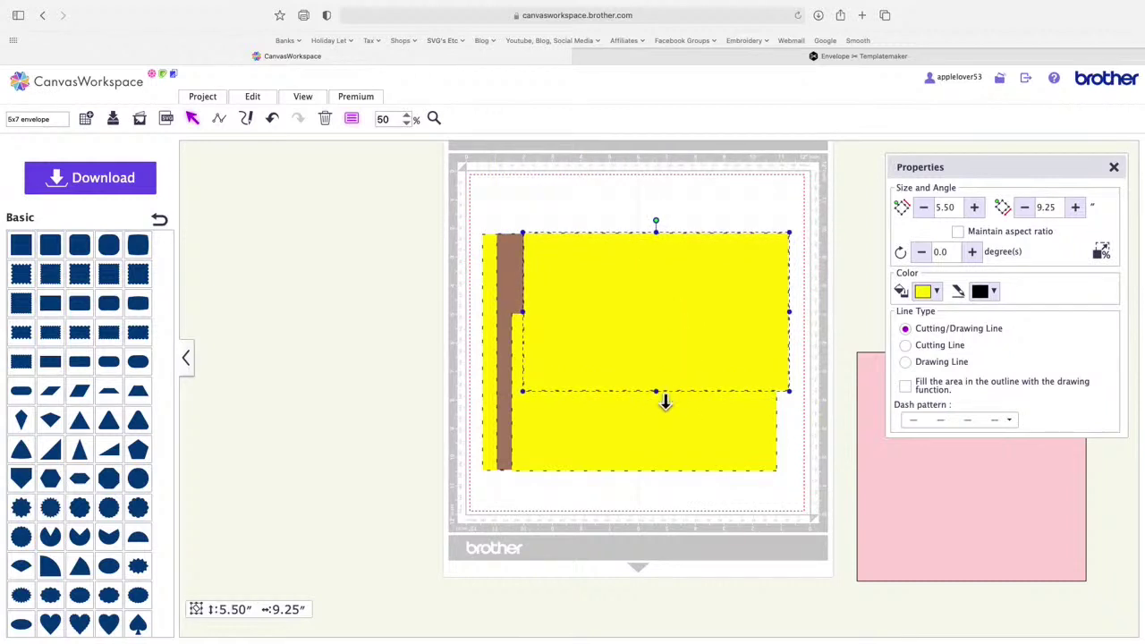
drag(662, 396, 669, 358)
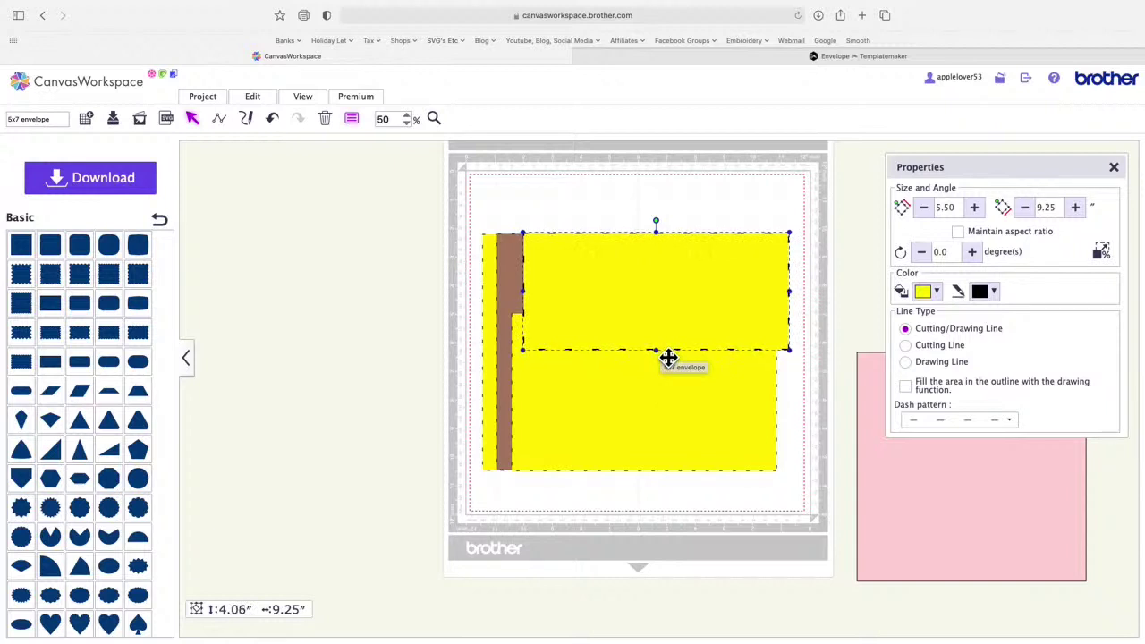
drag(670, 359, 670, 356)
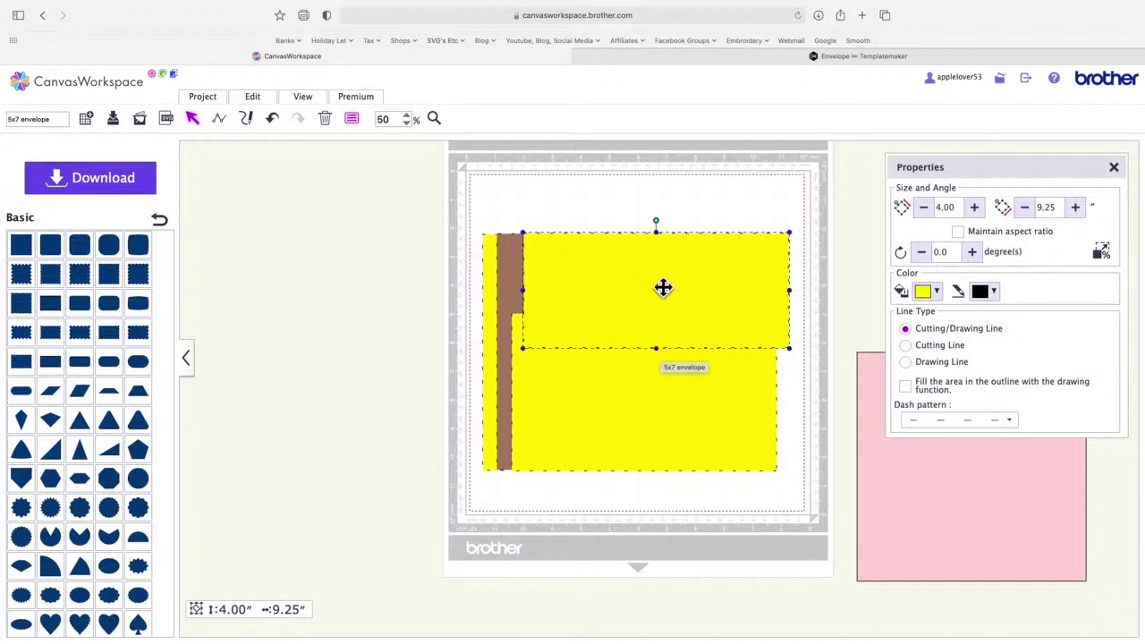
Step: Place the 4.00-inch flap directly above the base and the 5.50-inch flap directly below it
click(670, 423)
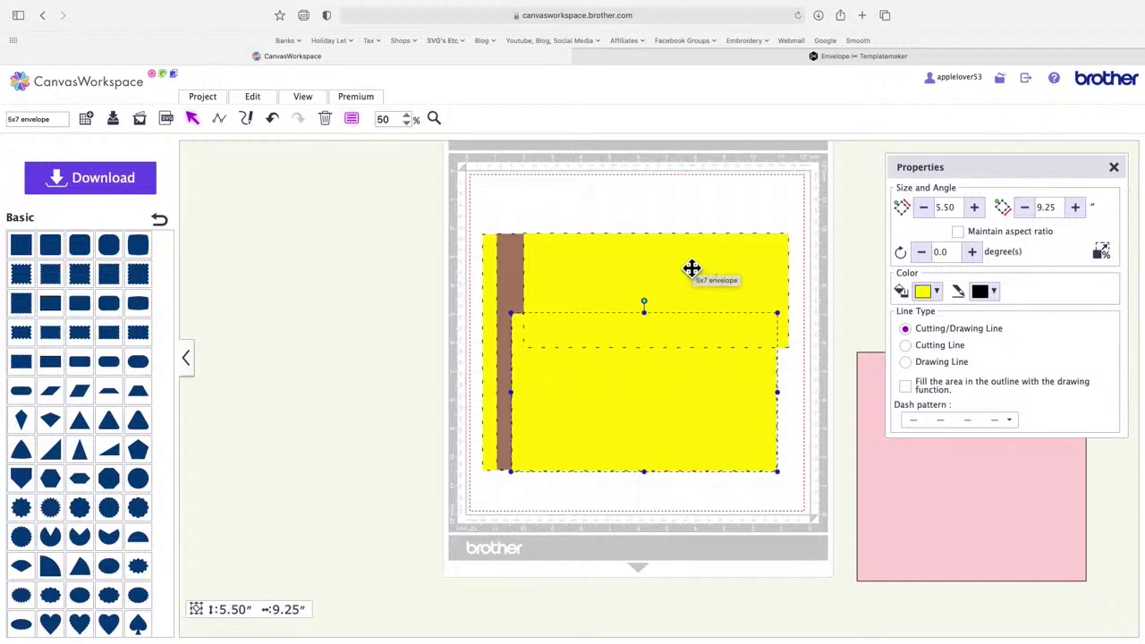
drag(690, 269, 656, 158)
drag(713, 394, 682, 554)
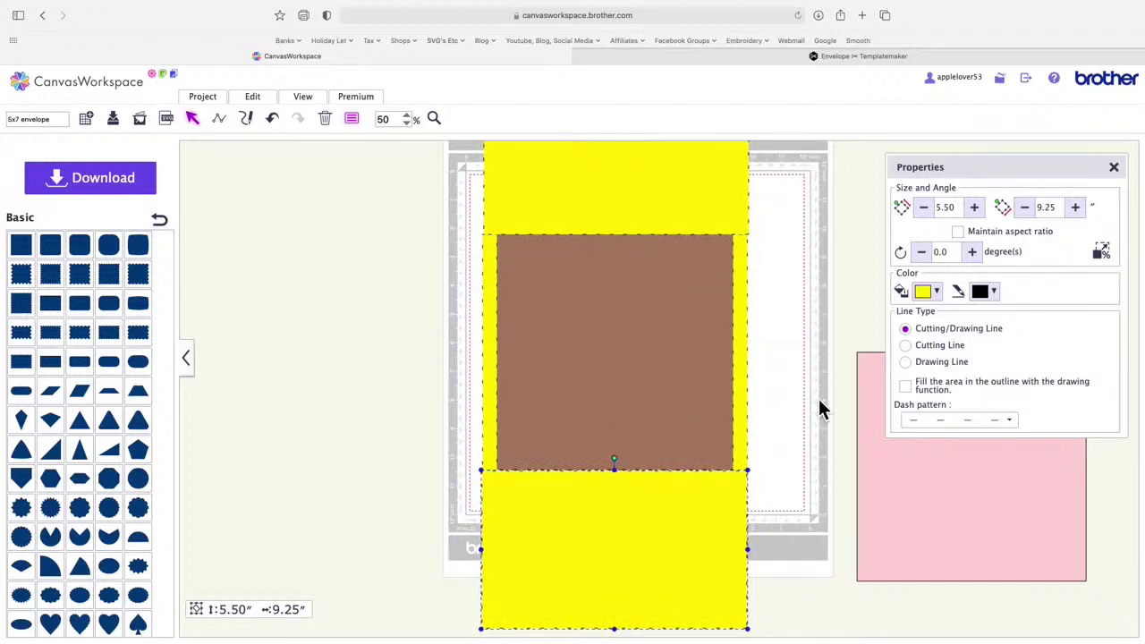
Step: Lay the lower flap over the base to compare its coverage, and return it below the base
scroll(820, 403, down, 3)
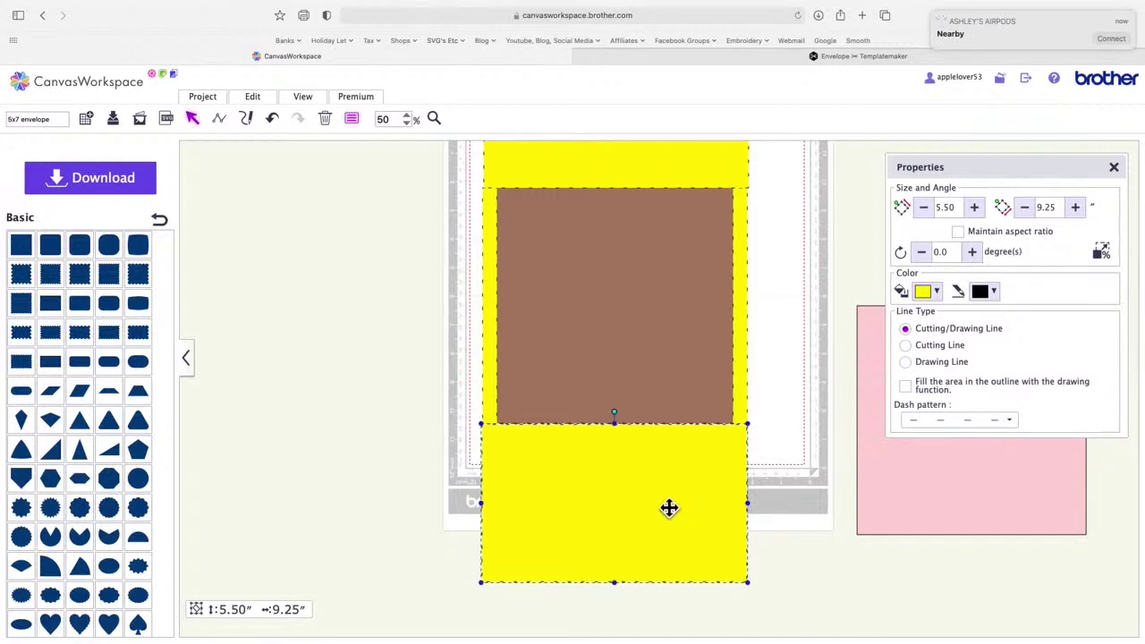
drag(686, 510, 417, 354)
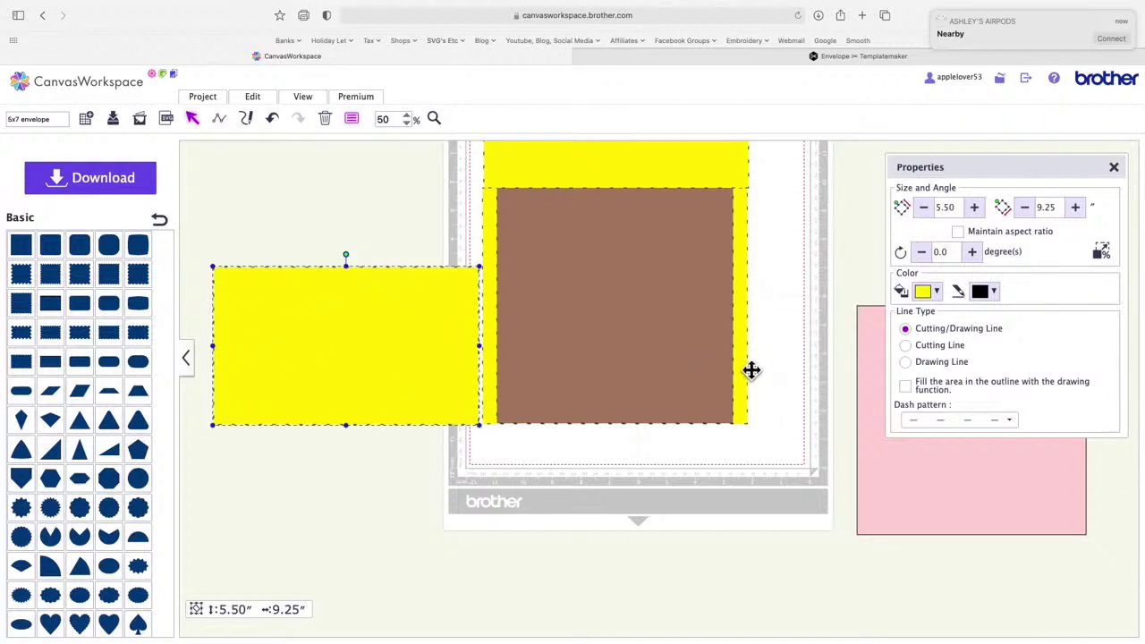
drag(341, 355, 609, 513)
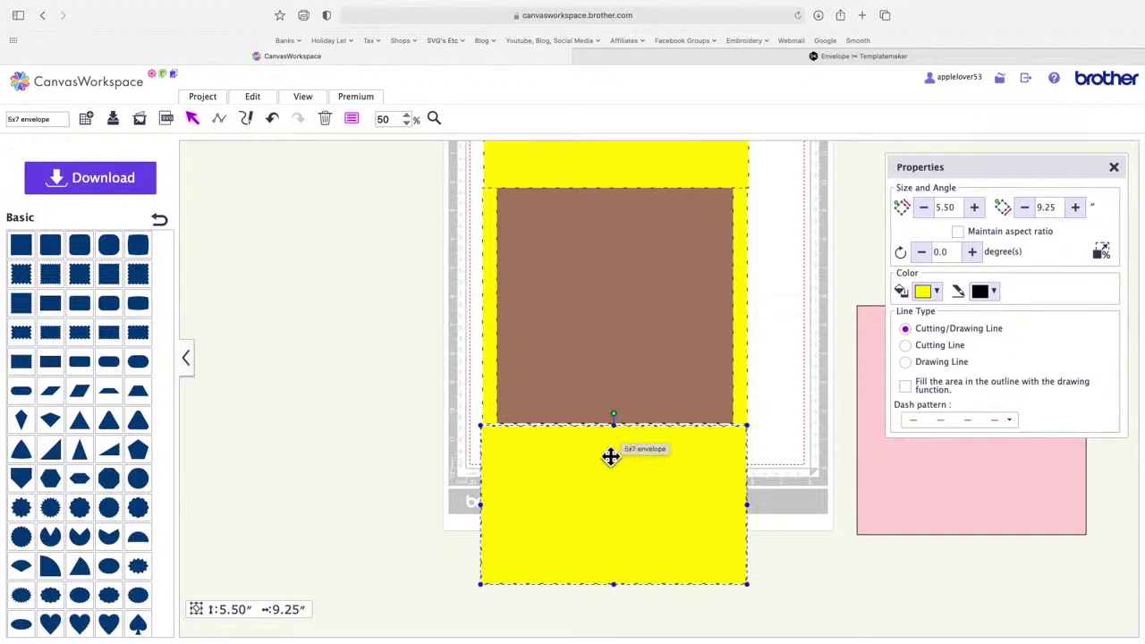
drag(621, 492, 626, 333)
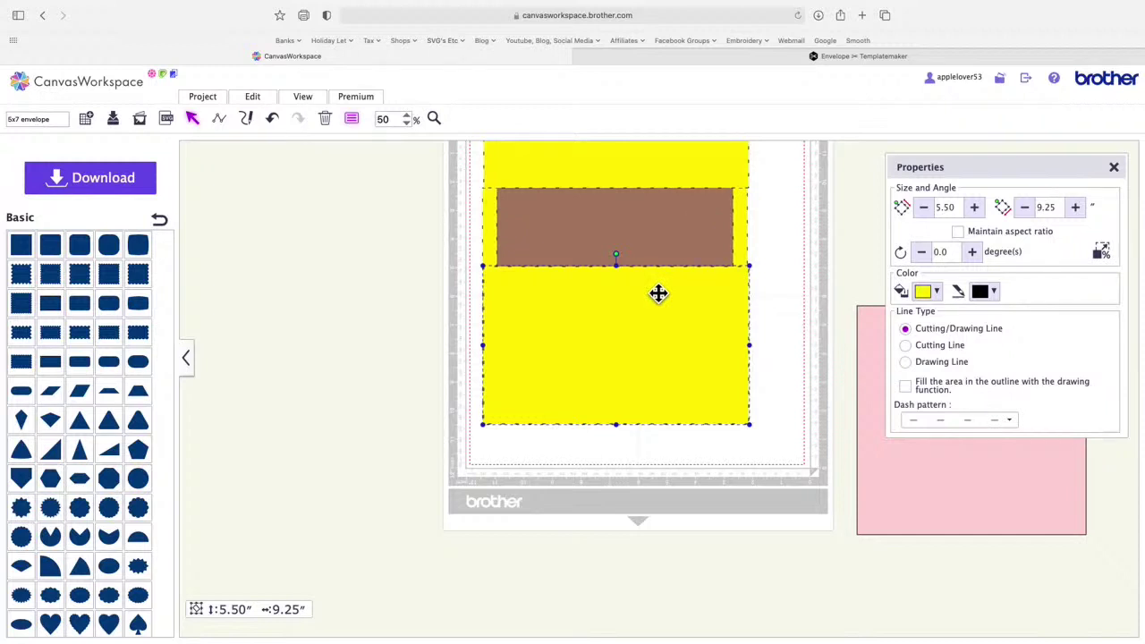
drag(672, 370, 670, 548)
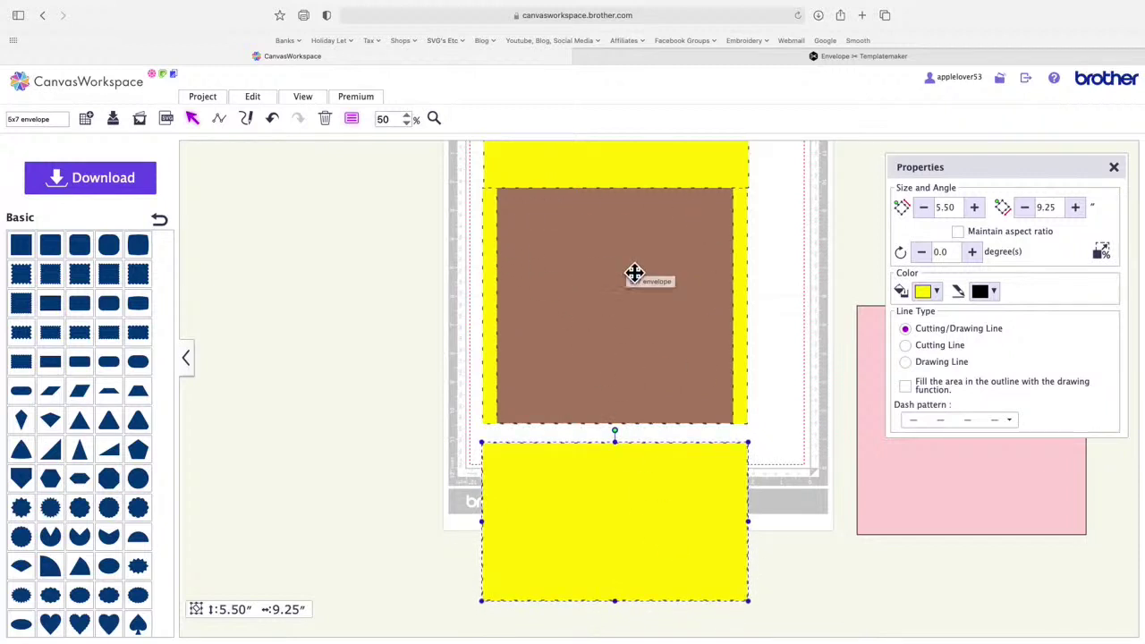
scroll(676, 274, up, 1)
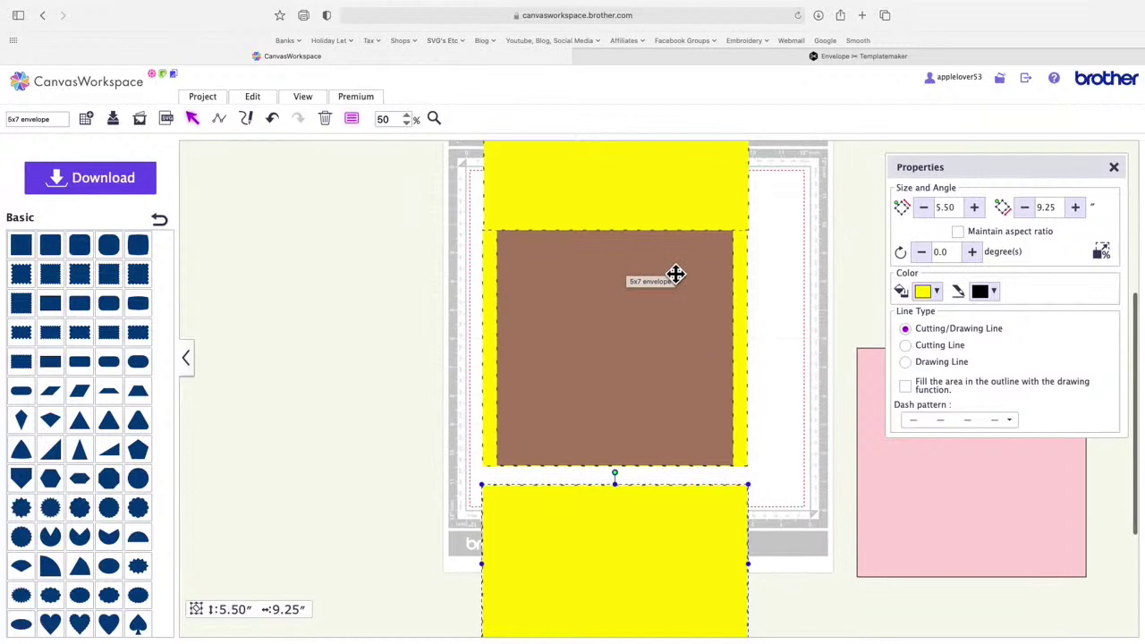
Step: Move the lower flap over the base, extend its height to 7.00 inches and set it beside the mat
drag(647, 549, 653, 373)
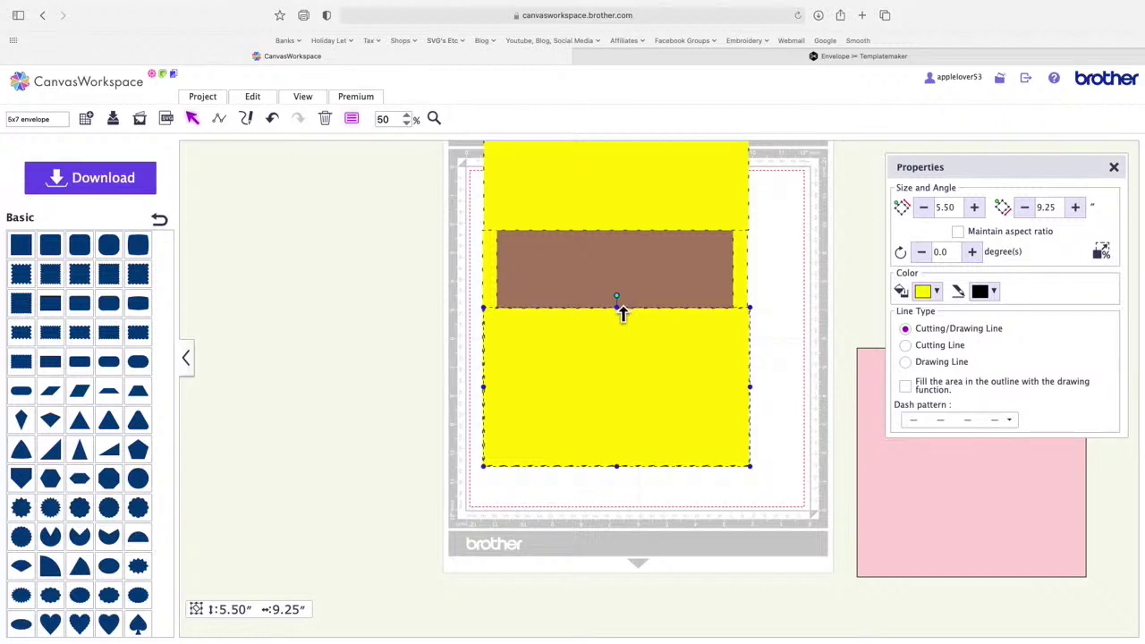
drag(623, 312, 627, 271)
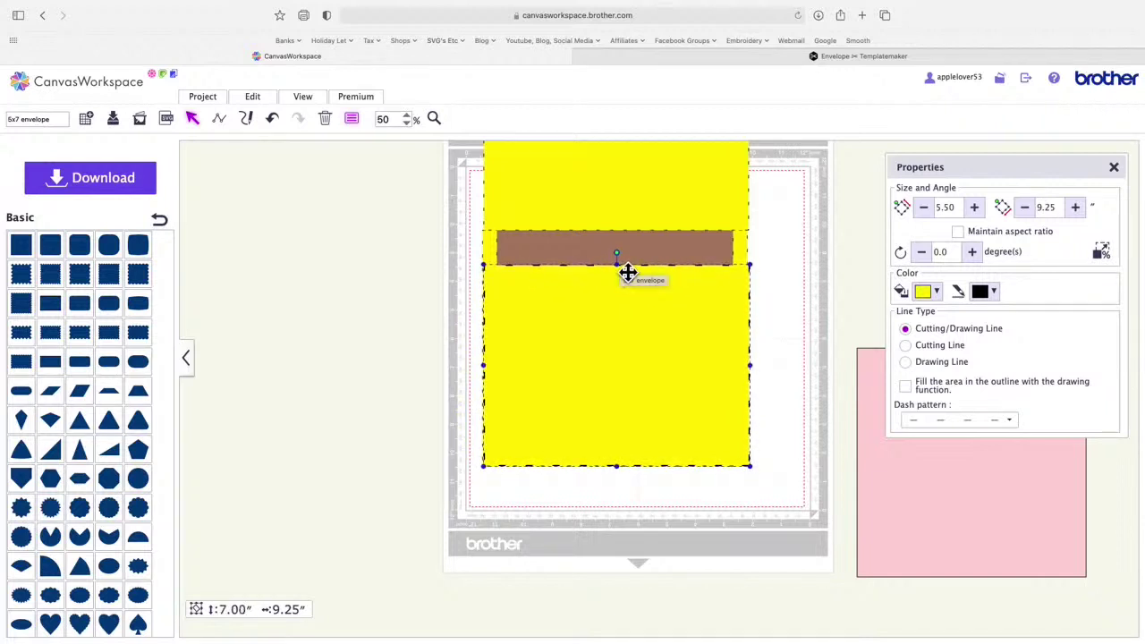
drag(336, 331, 332, 307)
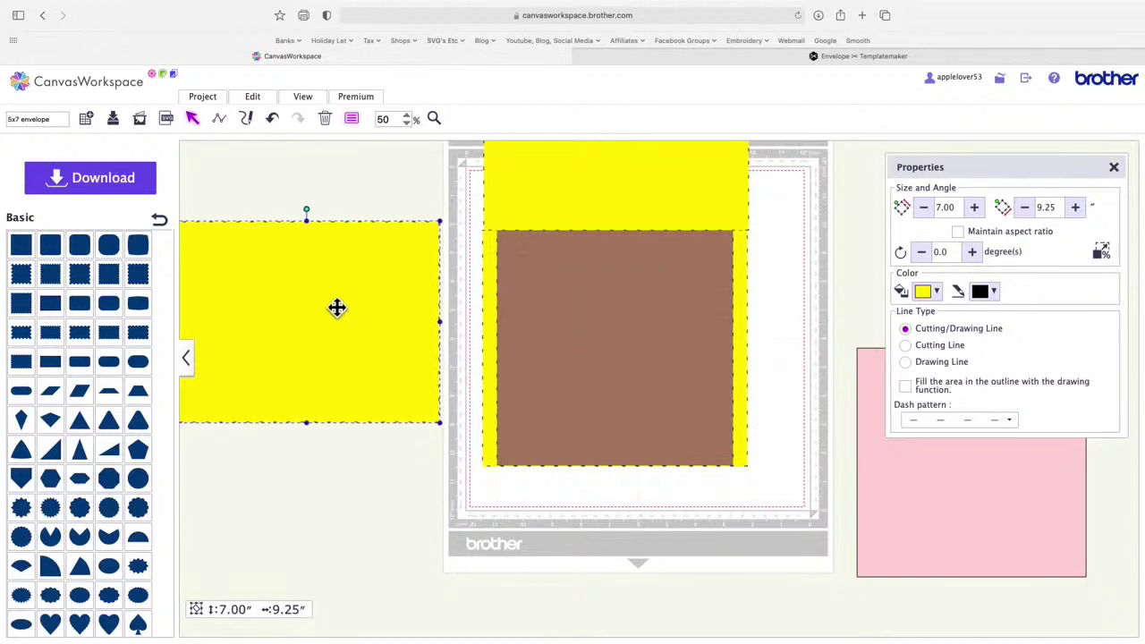
Step: Move the brown base square off the yellow side-panel rectangle so it sits beside the mat, partly behind the pink card
click(649, 339)
drag(605, 350, 970, 439)
scroll(791, 220, up, 3)
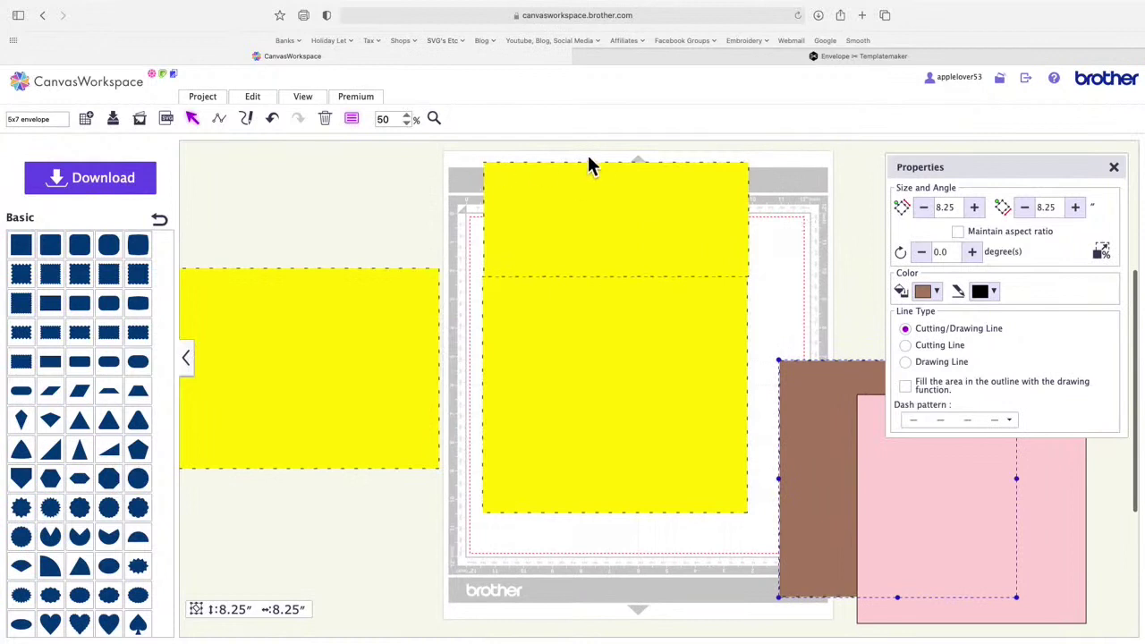
Step: Select the side-panel rectangle and the upper flap together and align their centres horizontally
scroll(762, 199, up, 1)
drag(641, 173, 644, 564)
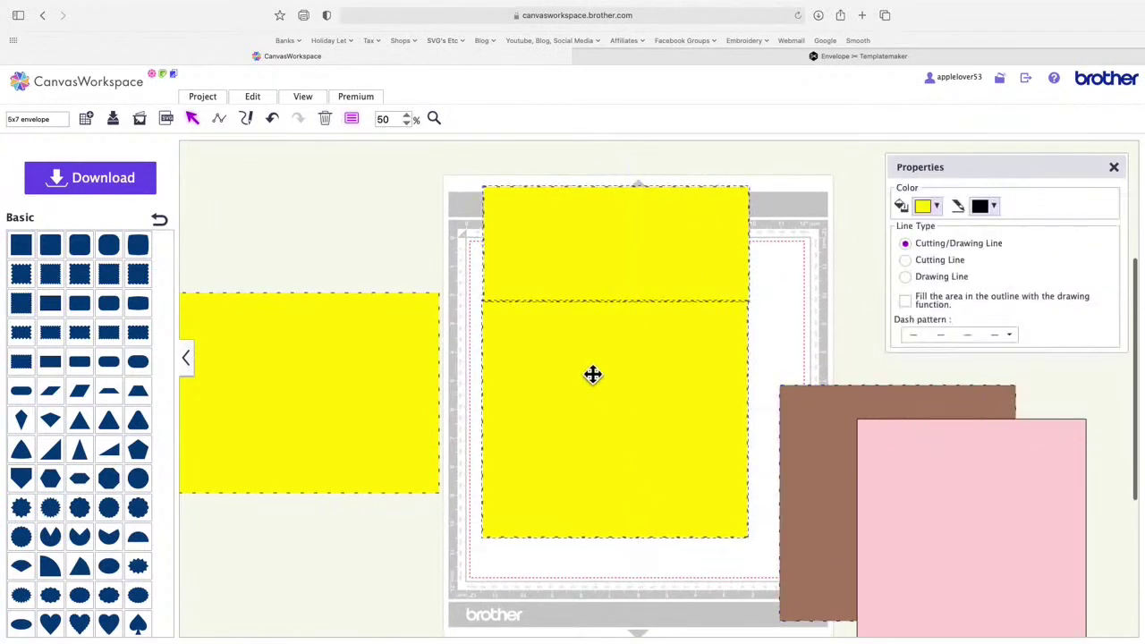
click(260, 101)
click(308, 250)
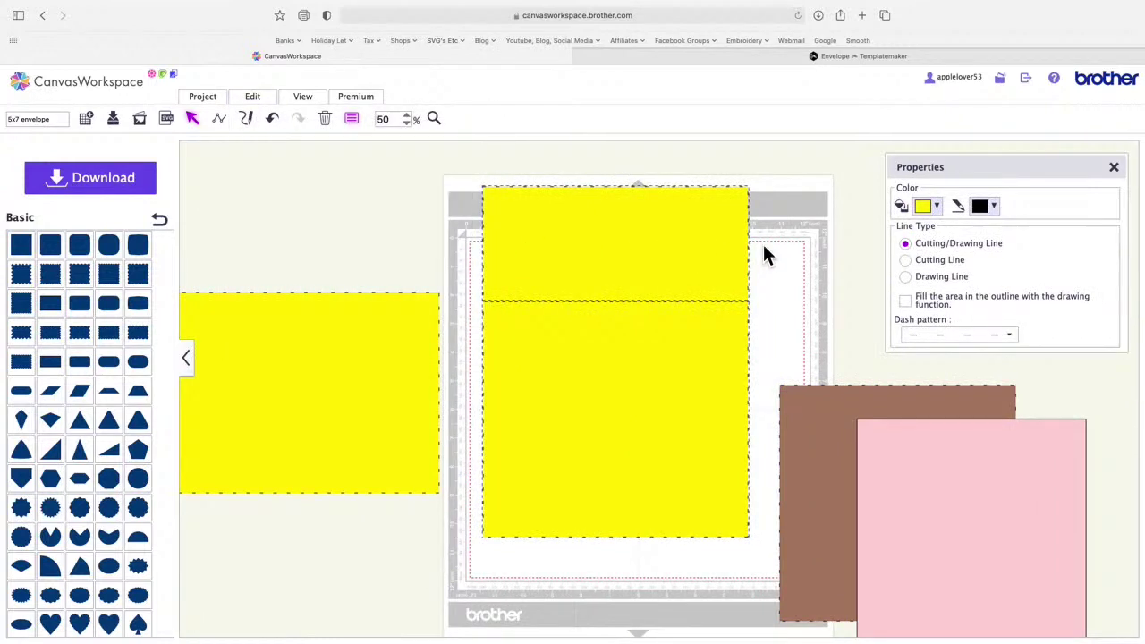
Step: Remove the fill from the upper flap and side-panel rectangle and change their outlines to a solid line
click(937, 208)
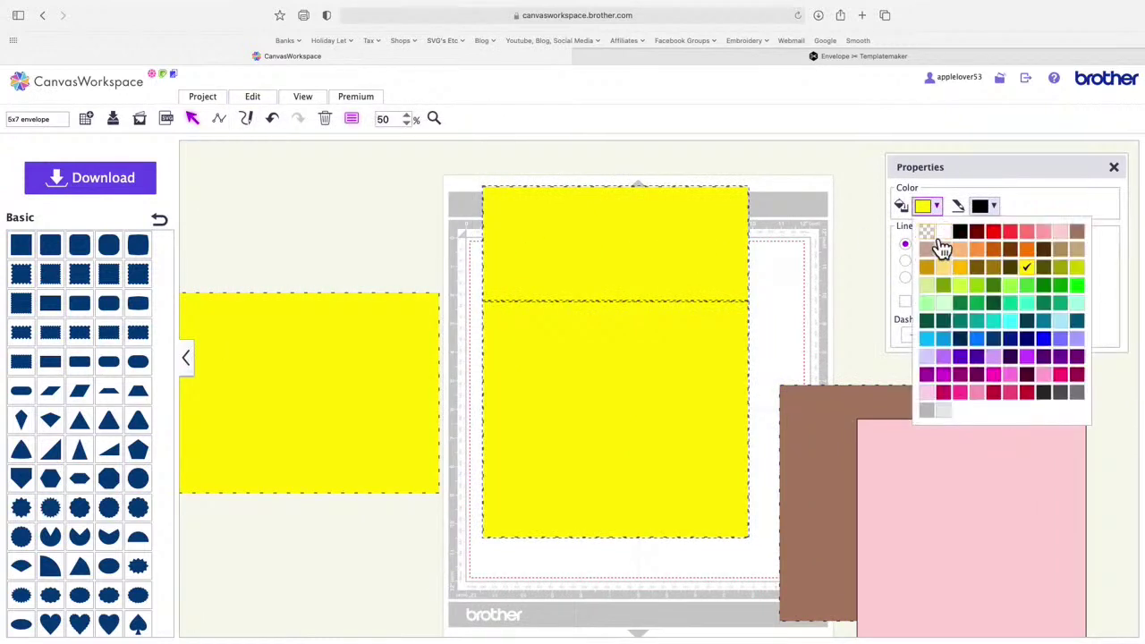
click(941, 247)
click(797, 273)
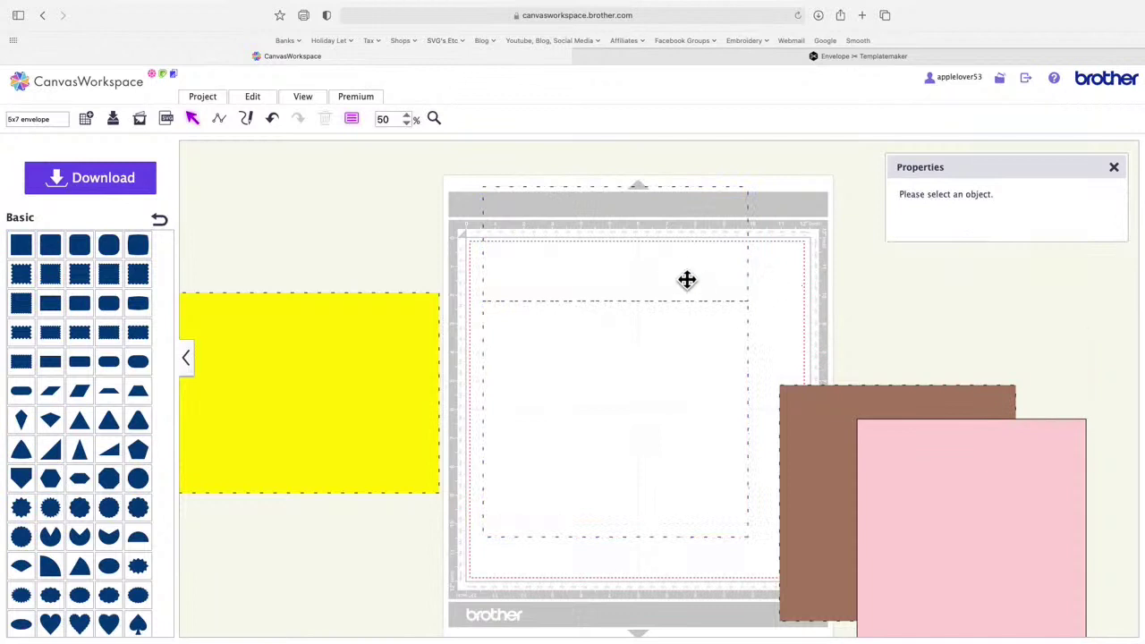
drag(460, 176, 607, 317)
click(1011, 337)
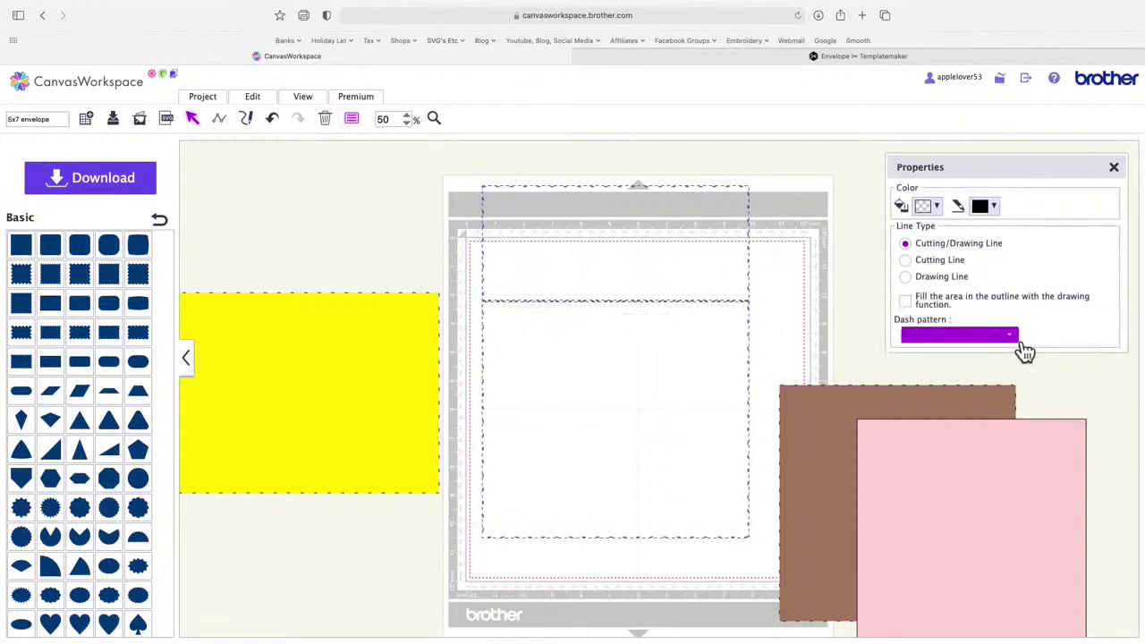
click(999, 365)
click(875, 246)
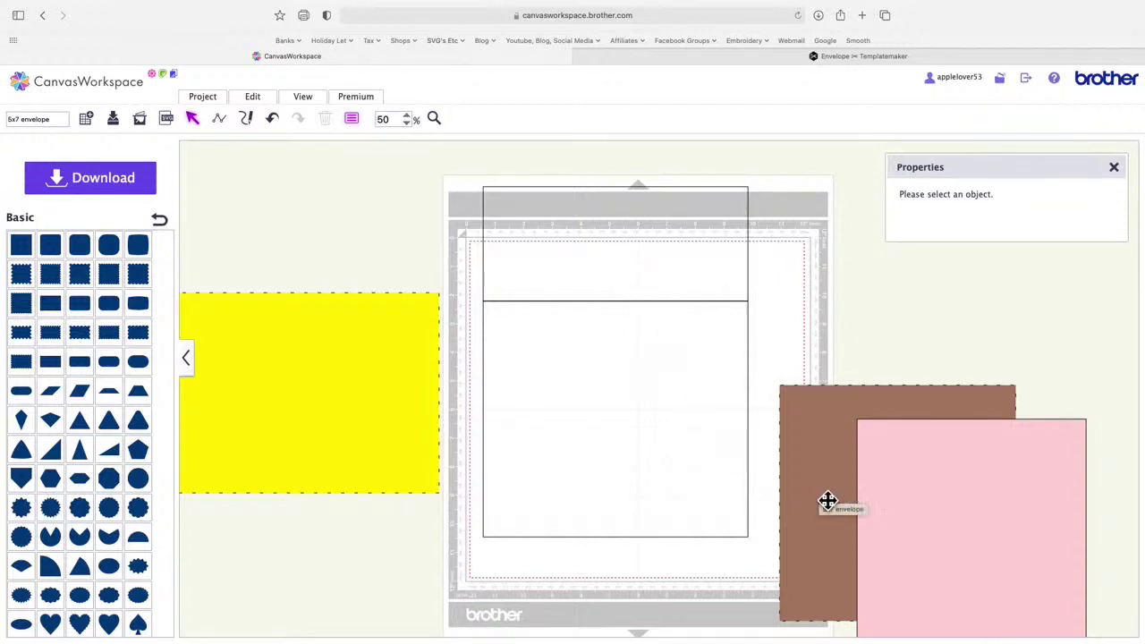
Step: Move the brown base clear of the mat and nudge the upper flap vertically to meet the rectangle below with a slight overlap
drag(828, 503, 919, 499)
click(761, 263)
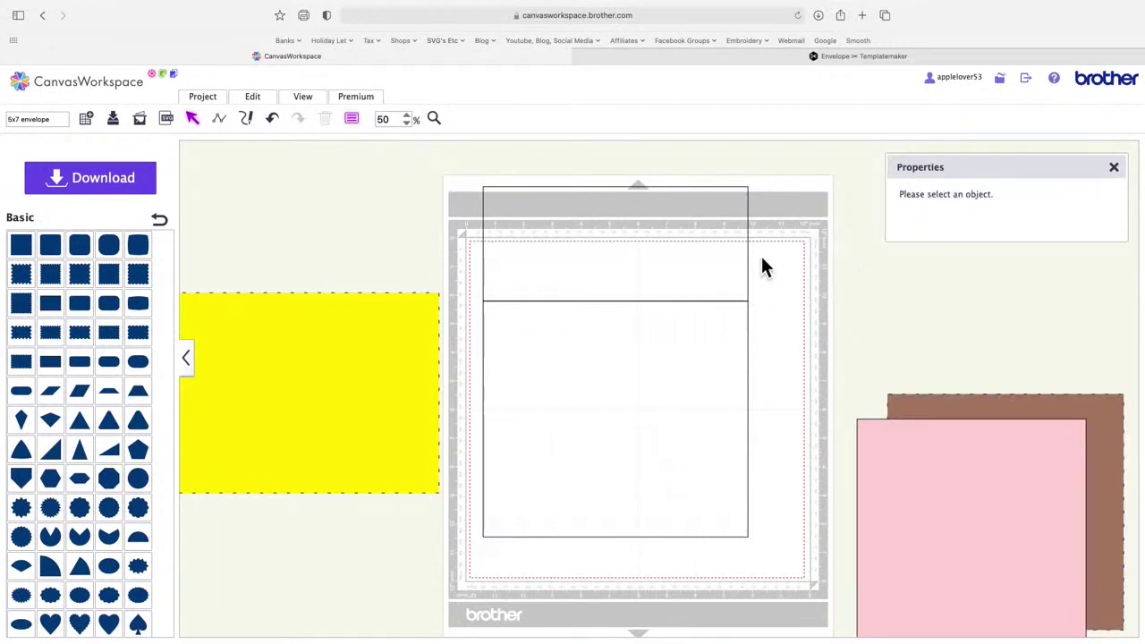
click(687, 263)
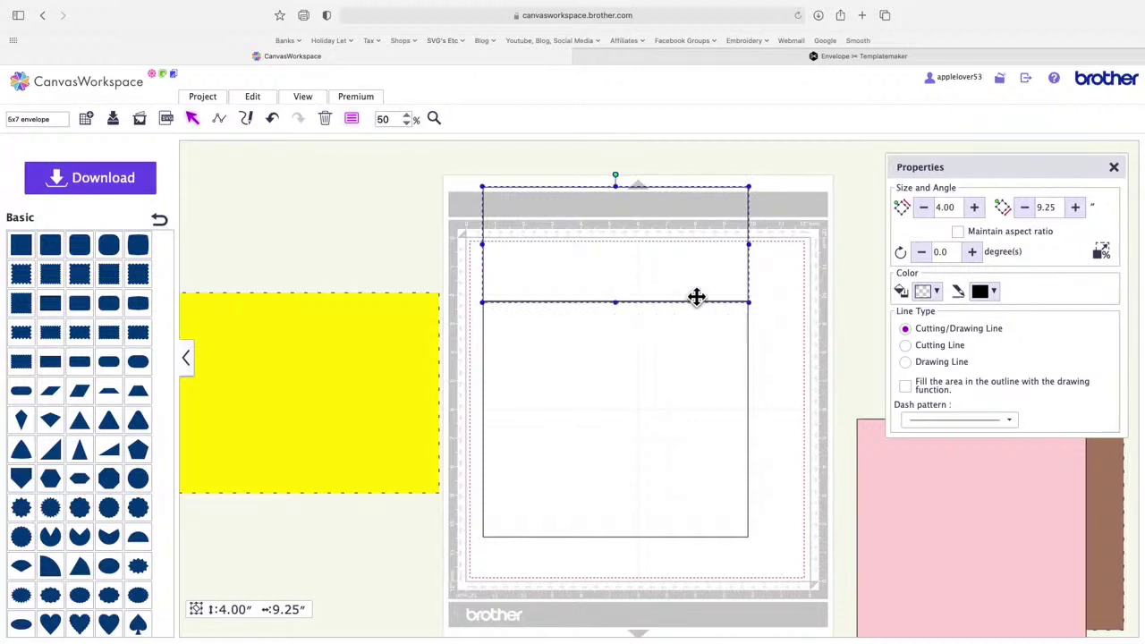
click(435, 119)
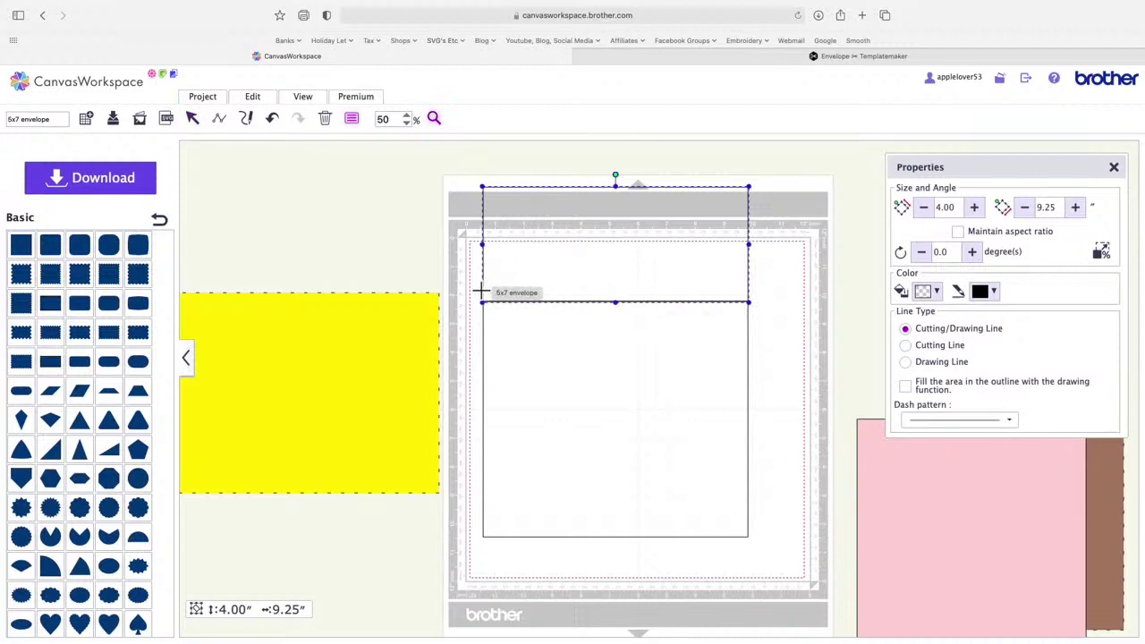
drag(481, 292, 534, 320)
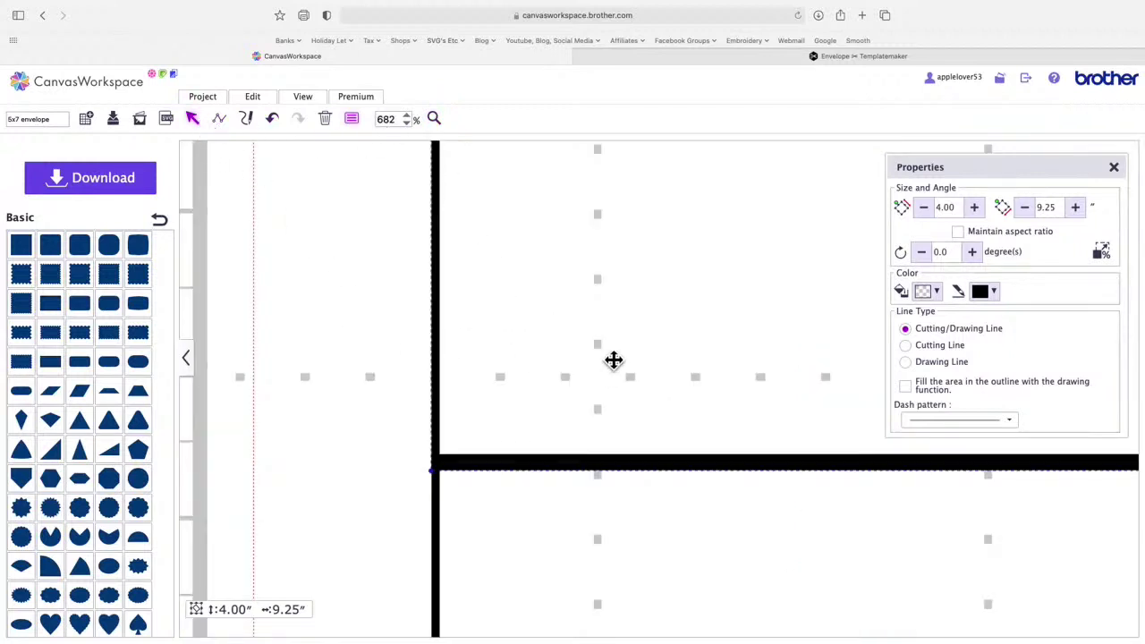
key(Down)
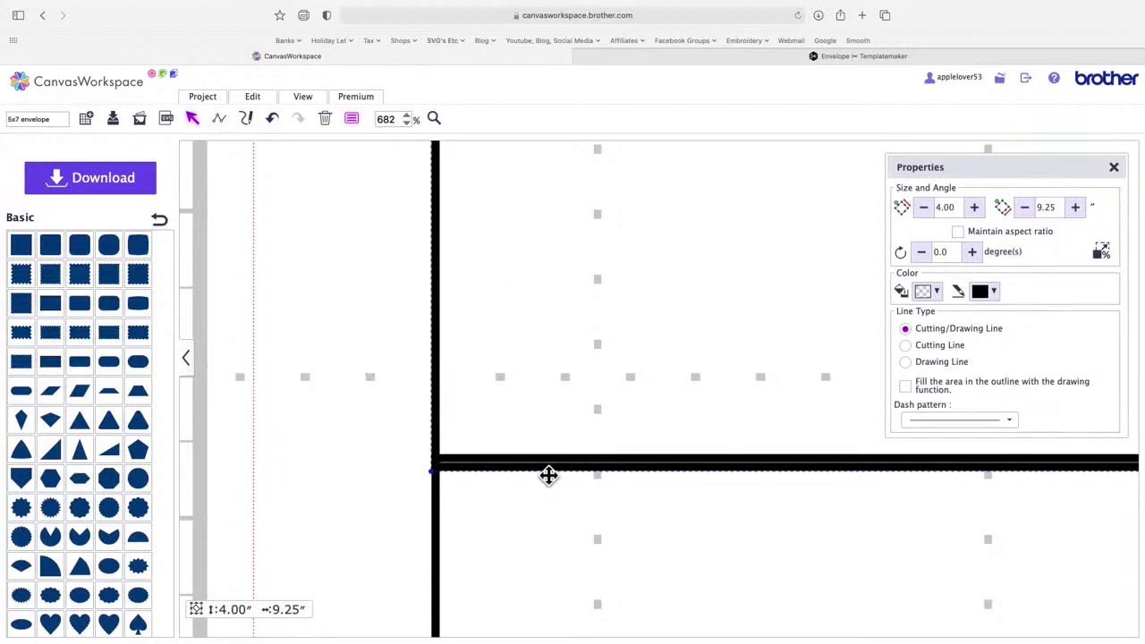
key(Up)
Step: Weld the upper flap and the side-panel rectangle into a single outline
click(410, 126)
click(409, 125)
click(410, 125)
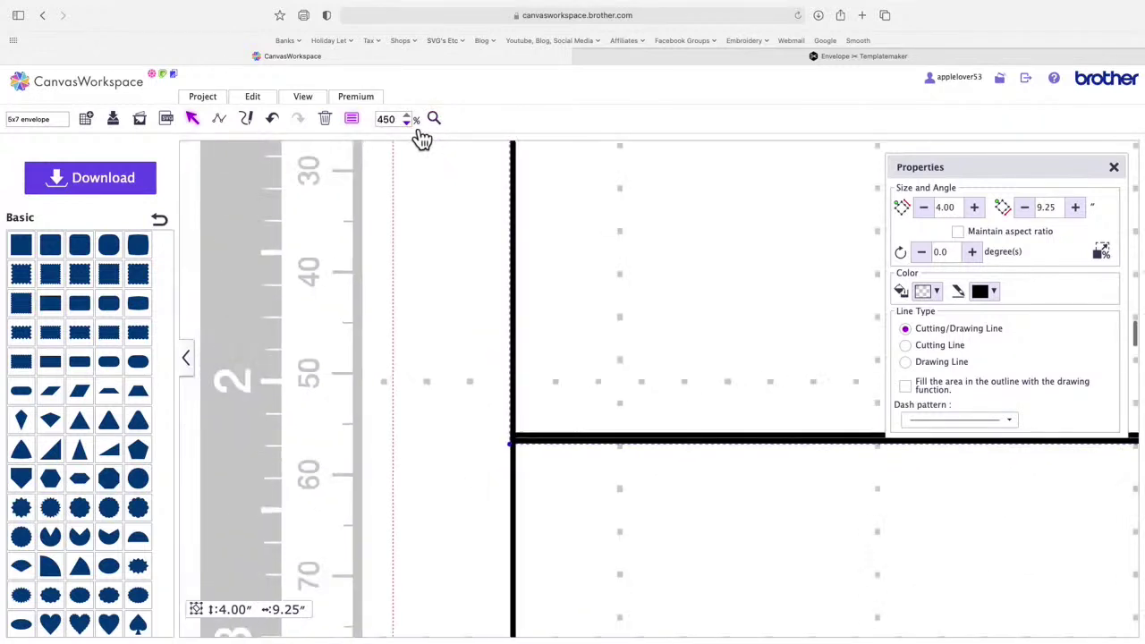
click(410, 125)
click(410, 125)
click(411, 125)
click(411, 125)
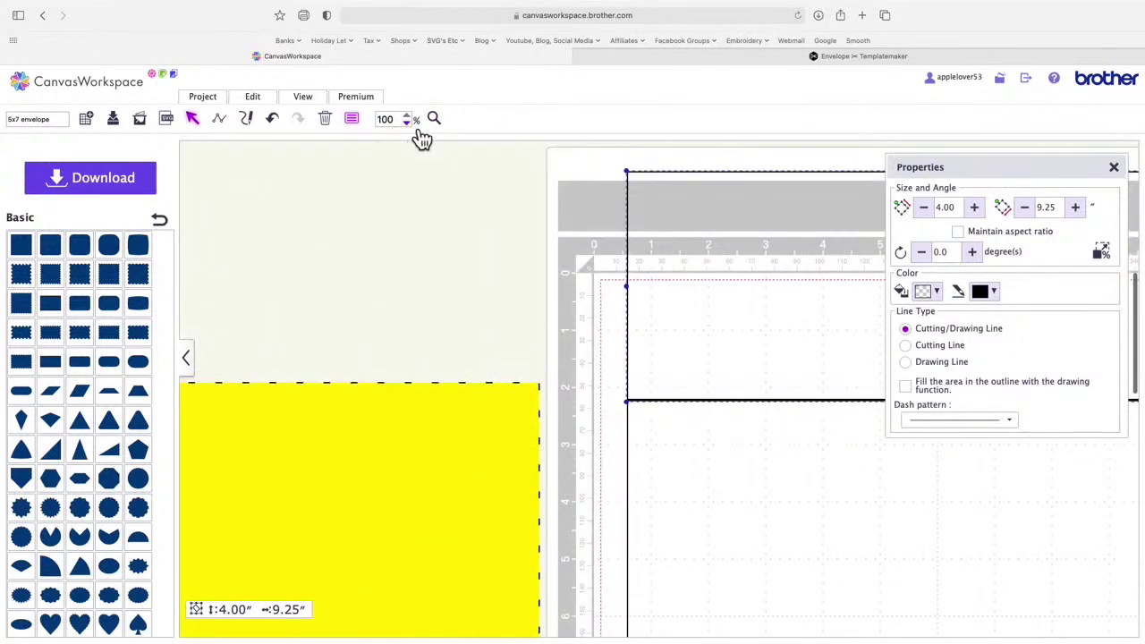
click(1114, 167)
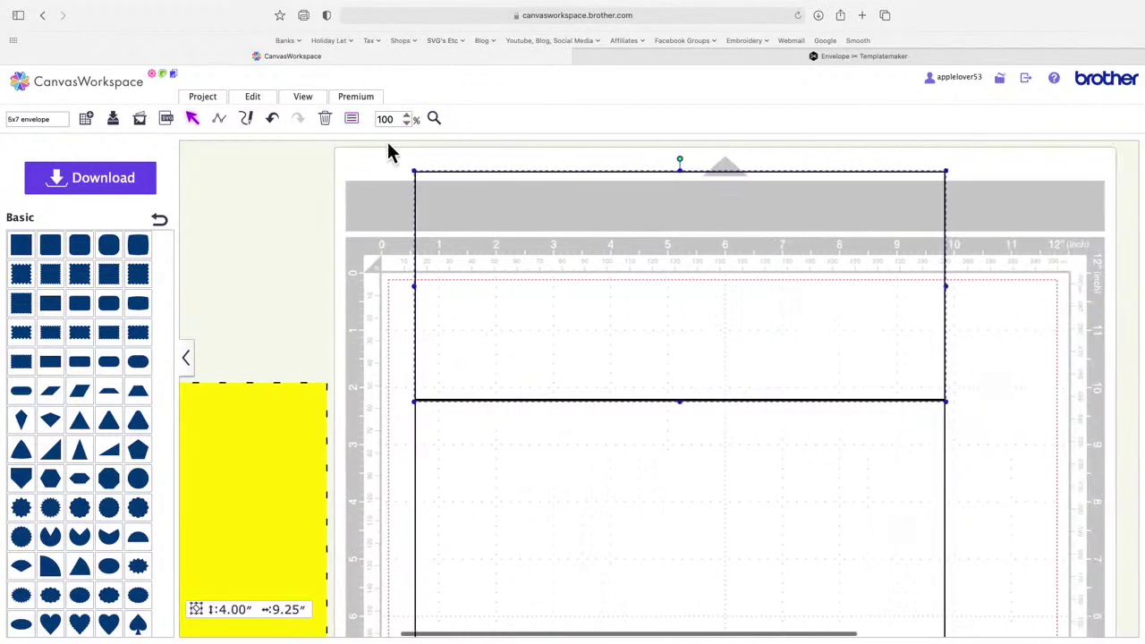
click(410, 125)
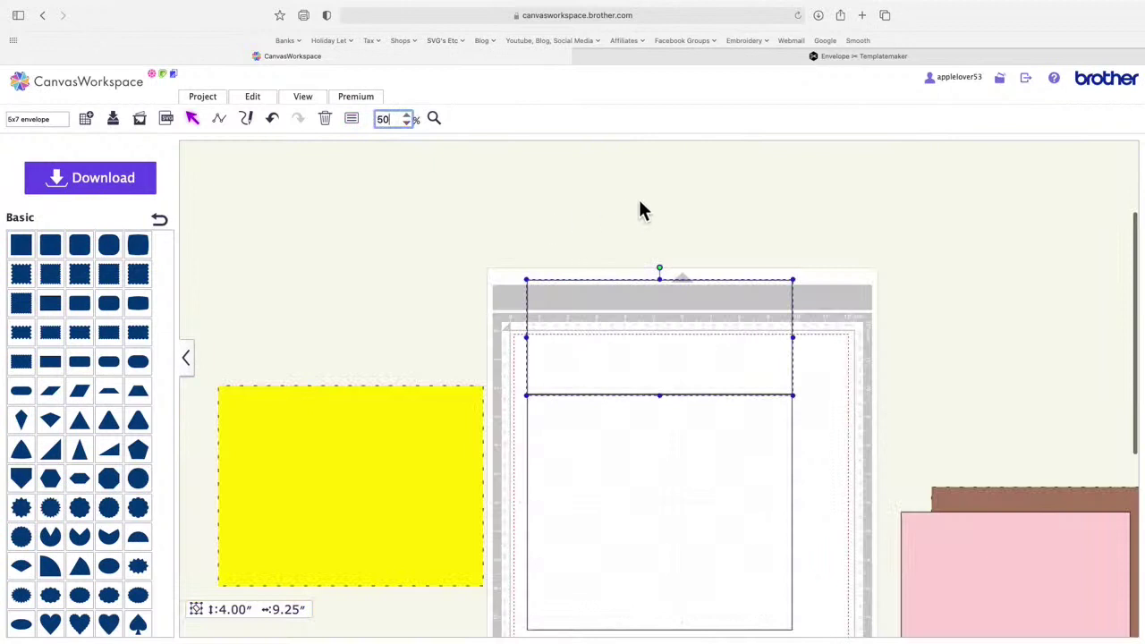
drag(660, 193, 684, 474)
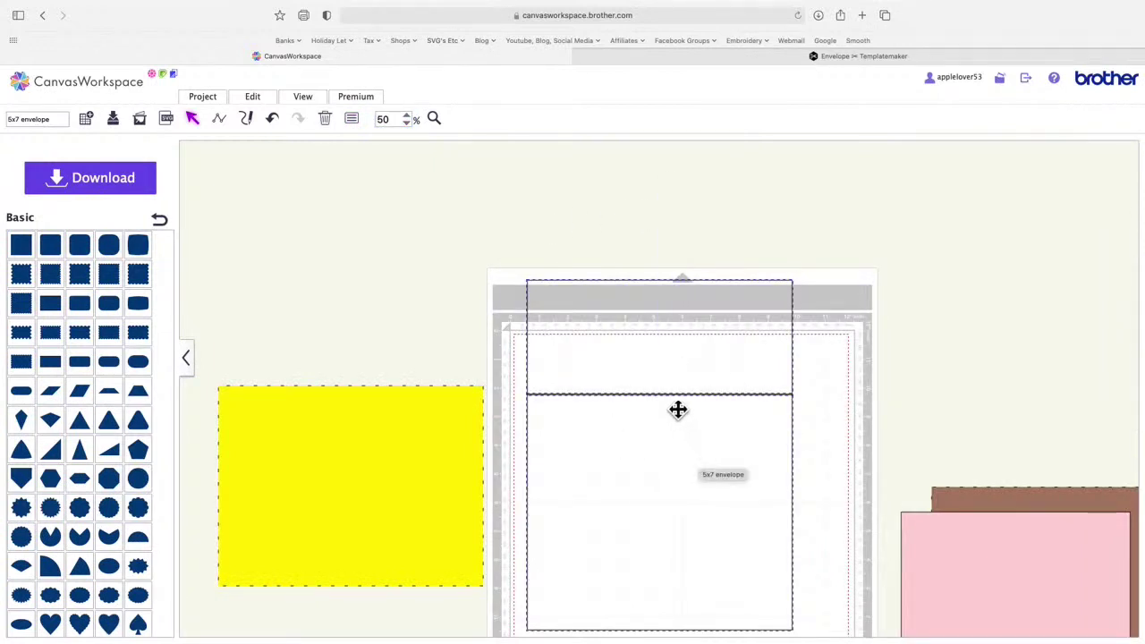
click(262, 99)
click(275, 328)
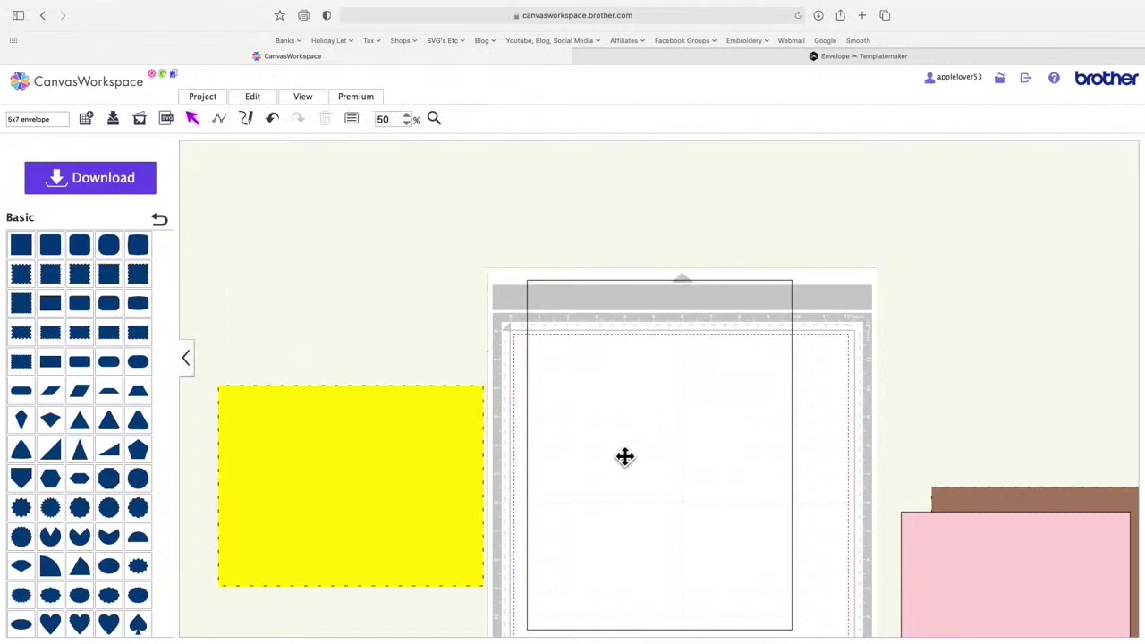
Step: Place the brown base over the welded outline, centre the two horizontally and align their lower edges
scroll(625, 456, down, 5)
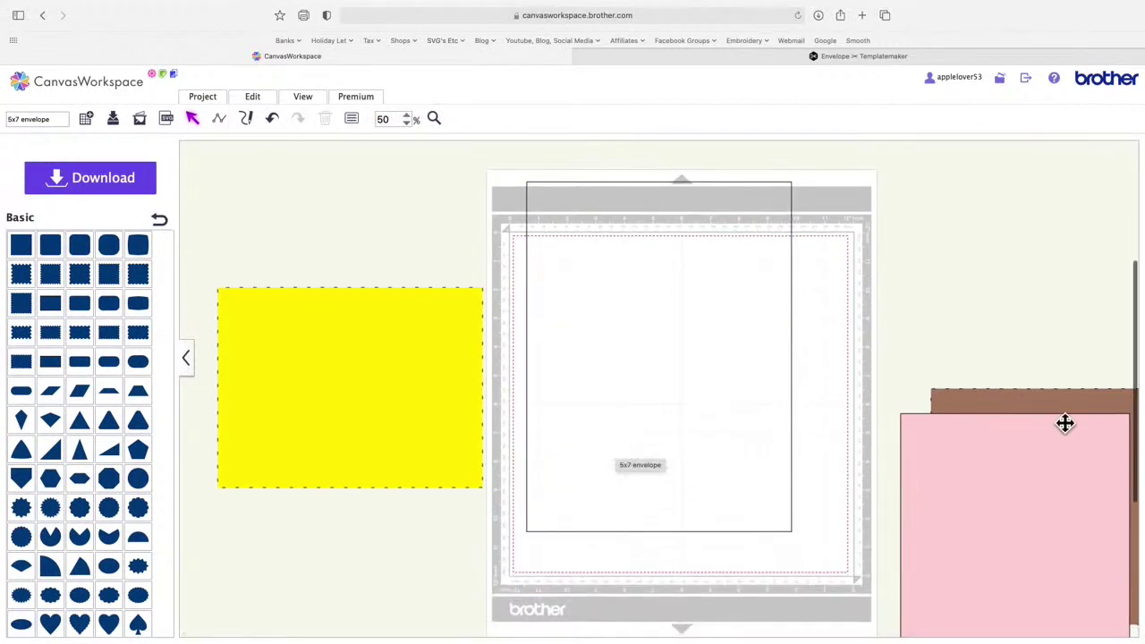
drag(1064, 406, 689, 303)
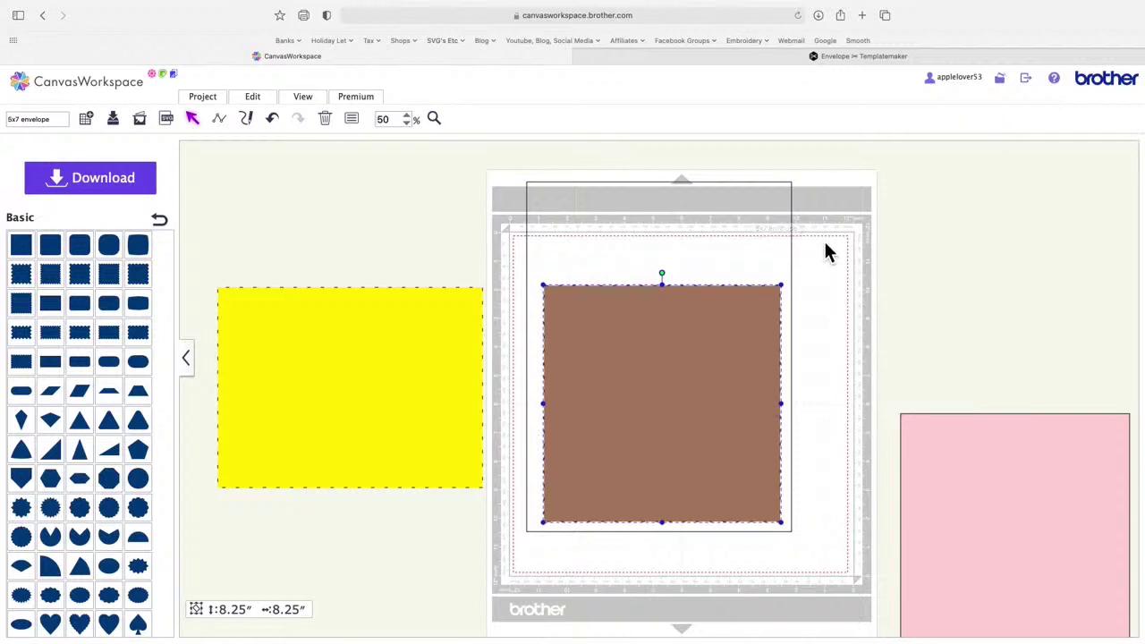
drag(823, 239, 691, 351)
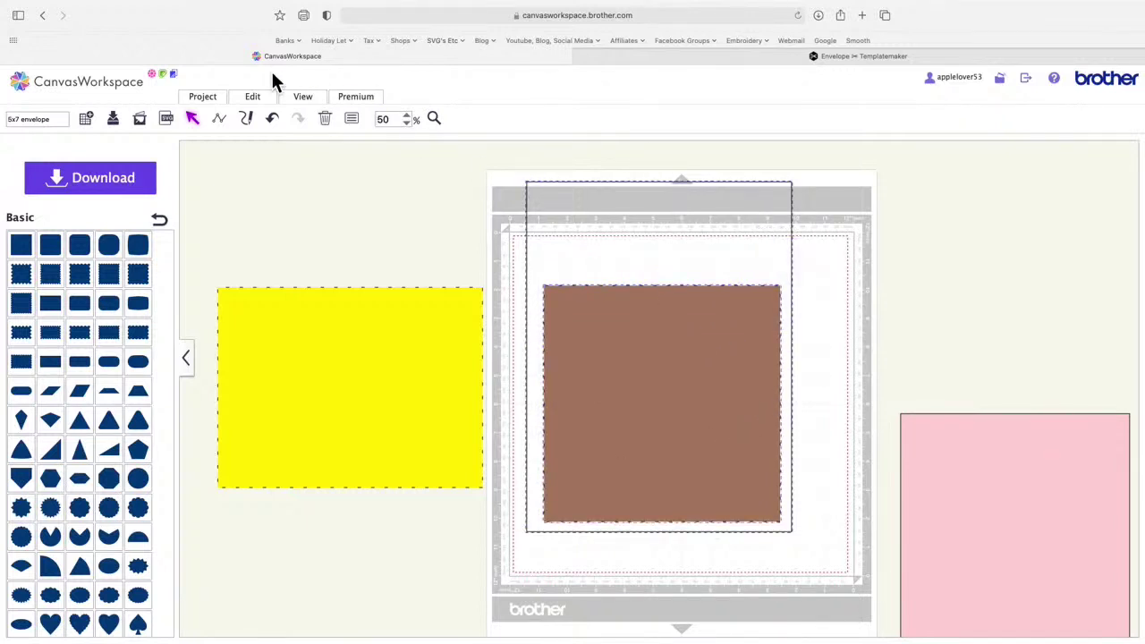
click(269, 109)
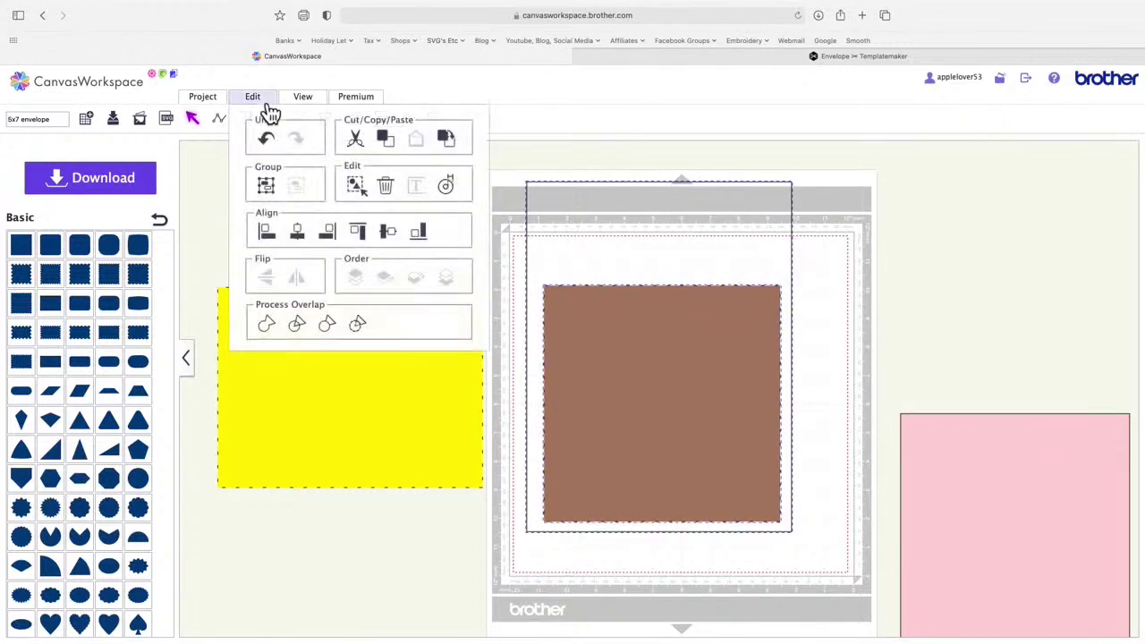
click(299, 233)
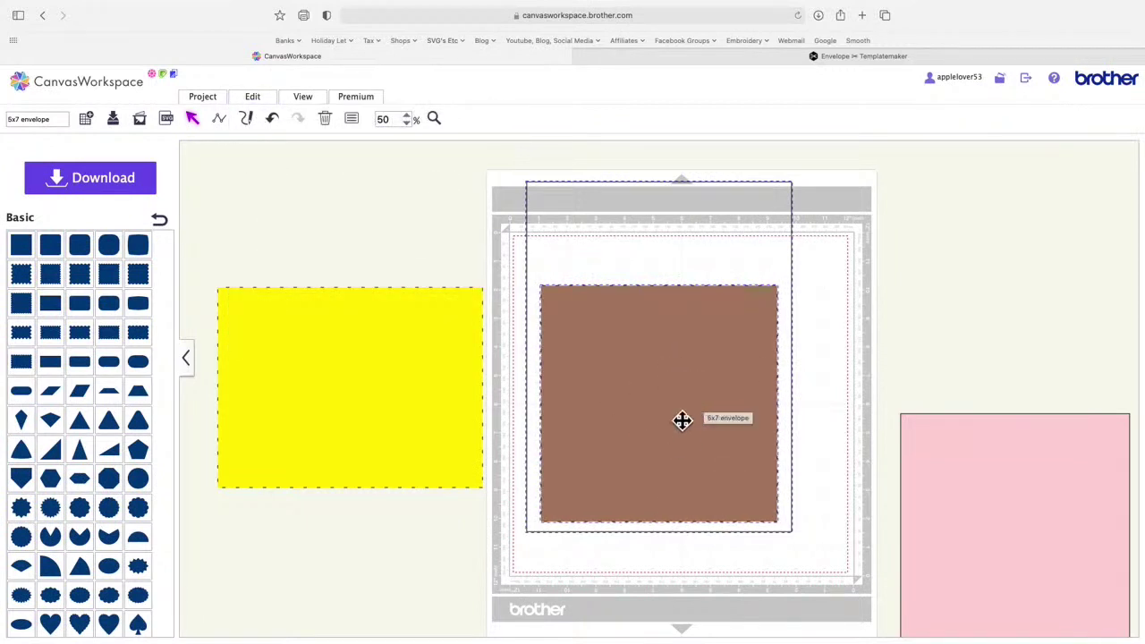
click(268, 100)
click(431, 243)
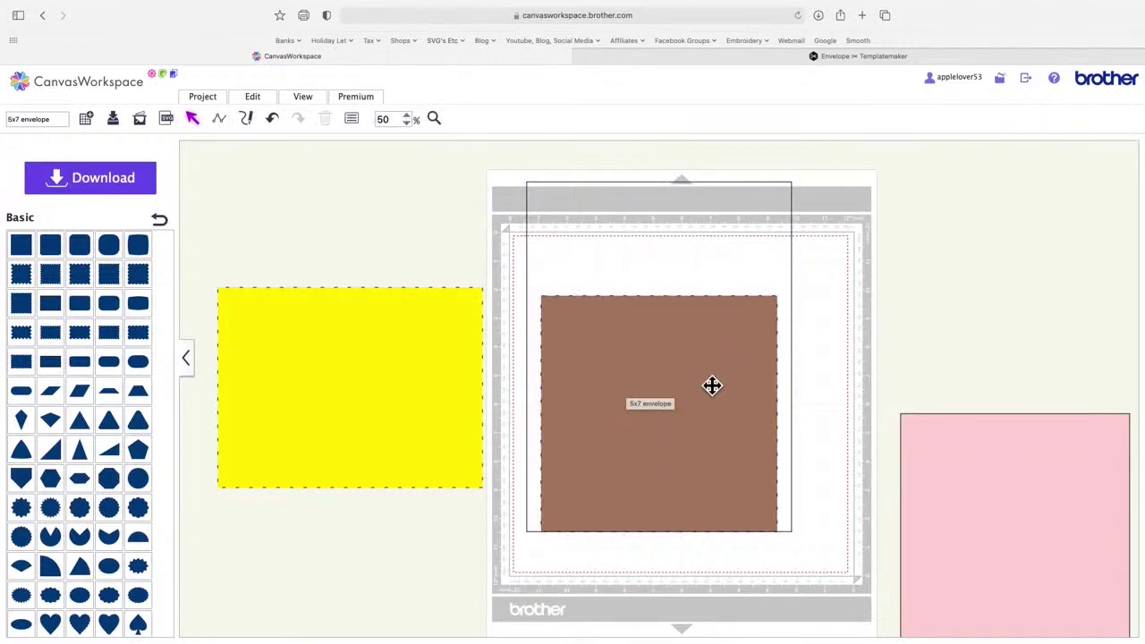
Step: Lay the 7.00-inch yellow flap over the lower part of the brown base and move the pink card up beside the mat
scroll(980, 393, down, 3)
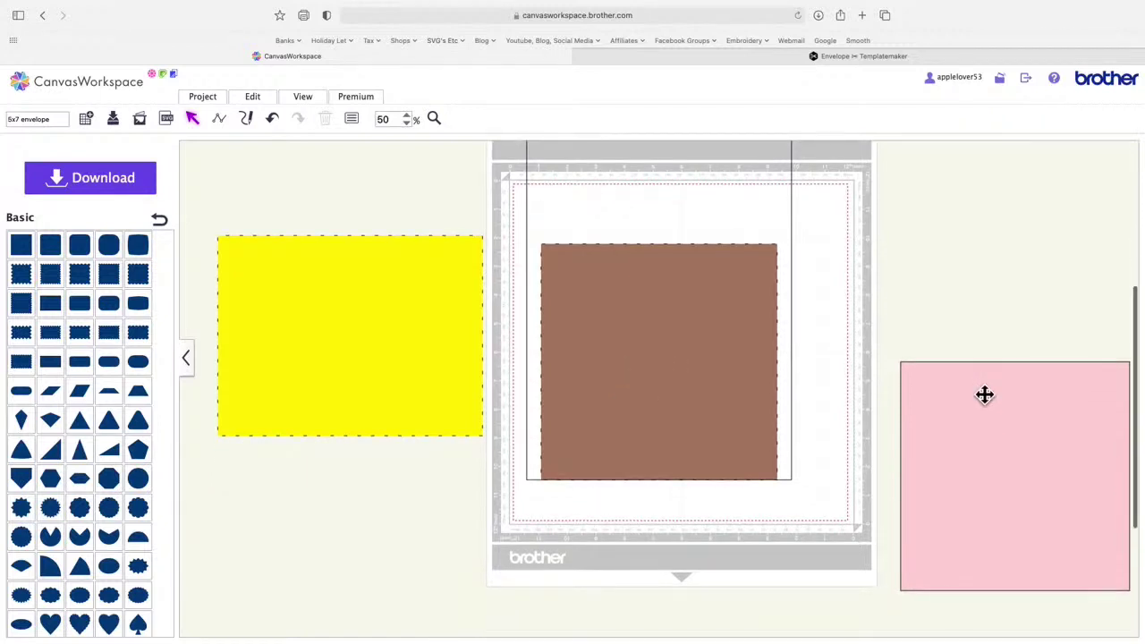
scroll(902, 349, up, 1)
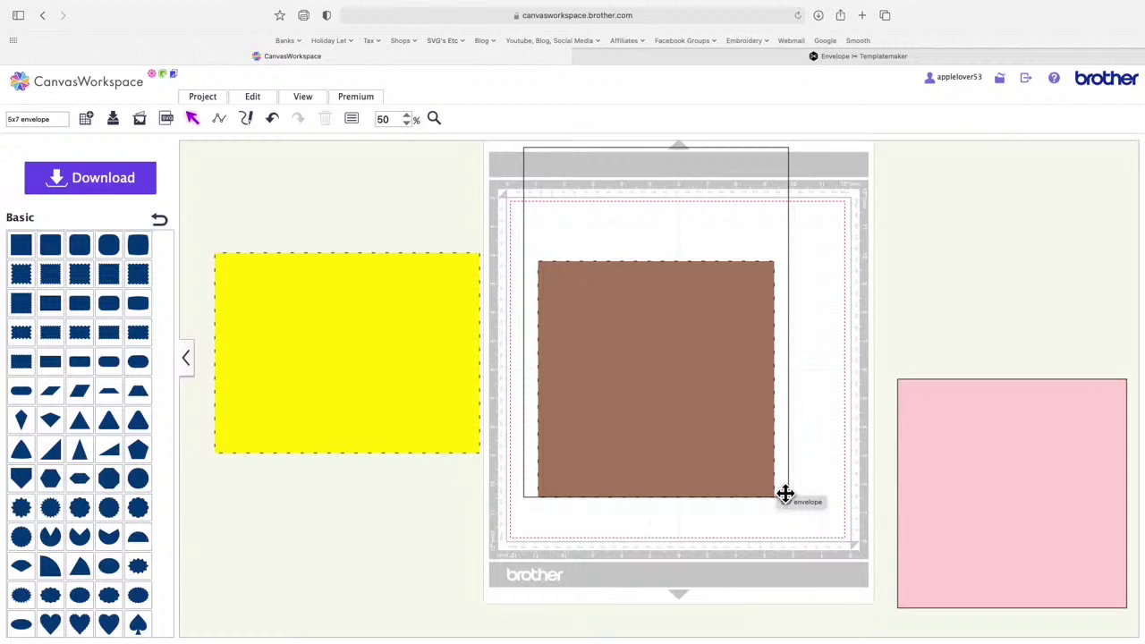
drag(414, 399, 721, 442)
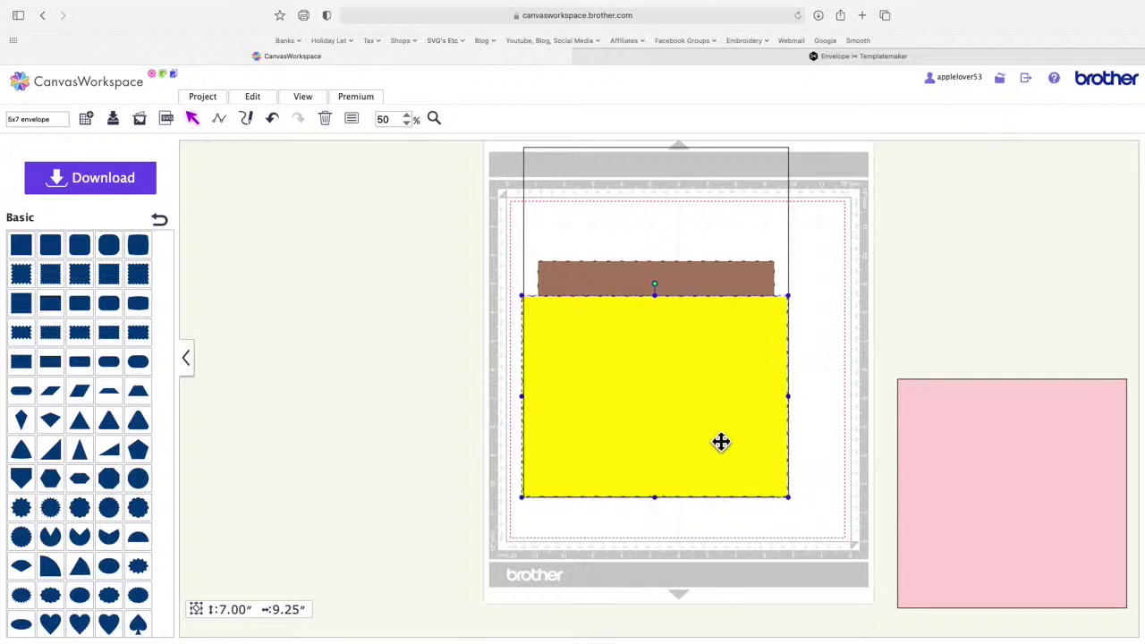
drag(1031, 460, 1039, 350)
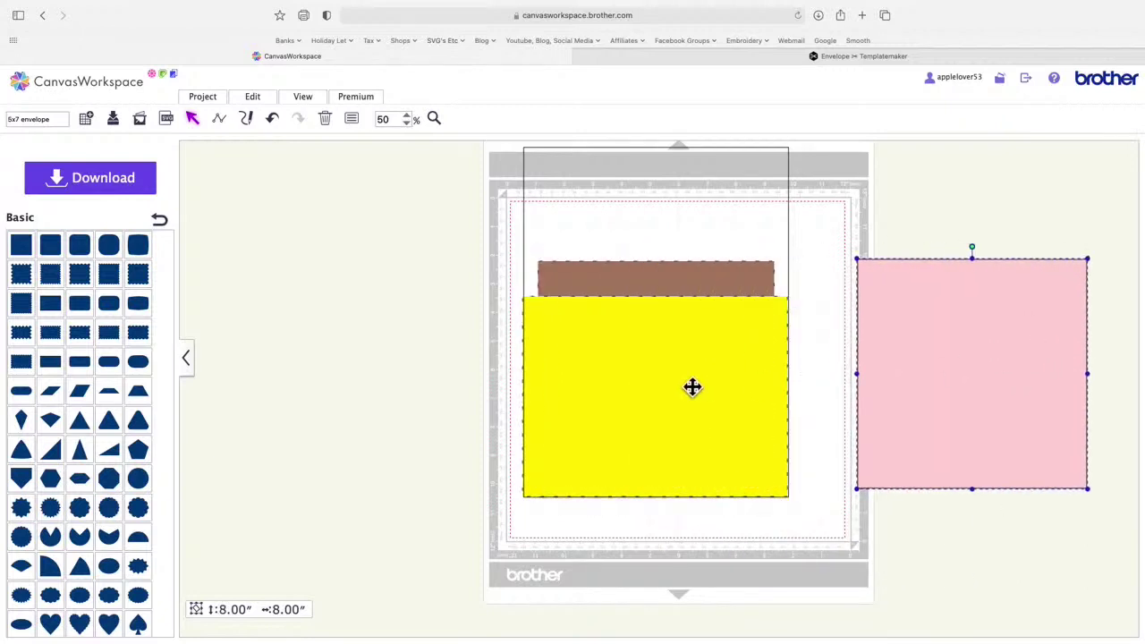
Step: Undo the mistaken move of the welded outline and send that outline behind the other shapes
drag(693, 387, 384, 350)
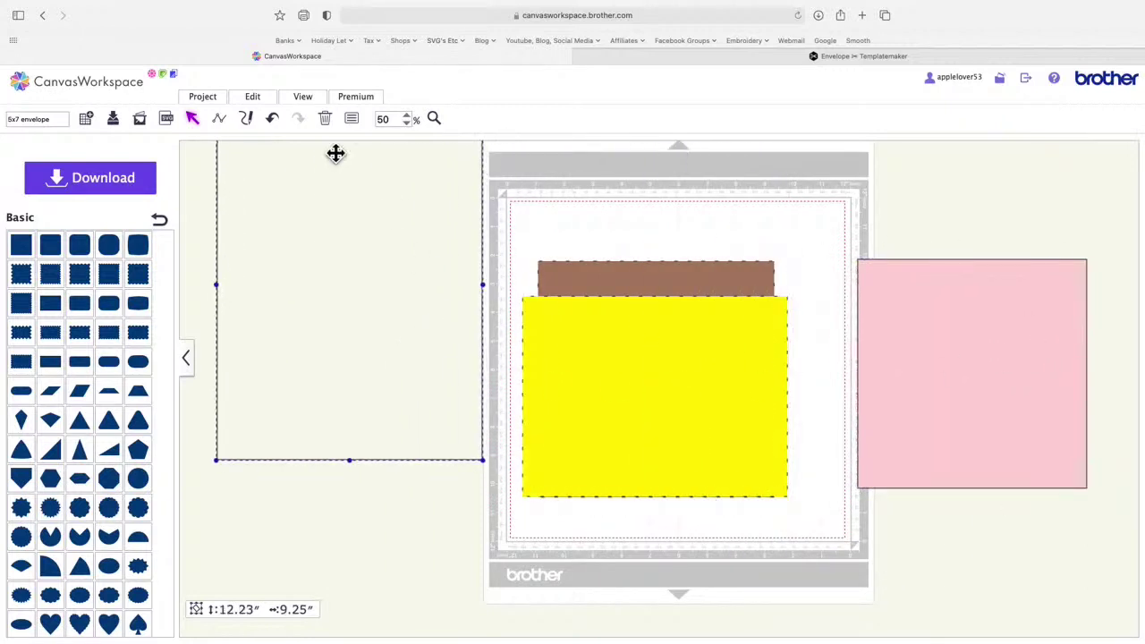
key(ctrl+z)
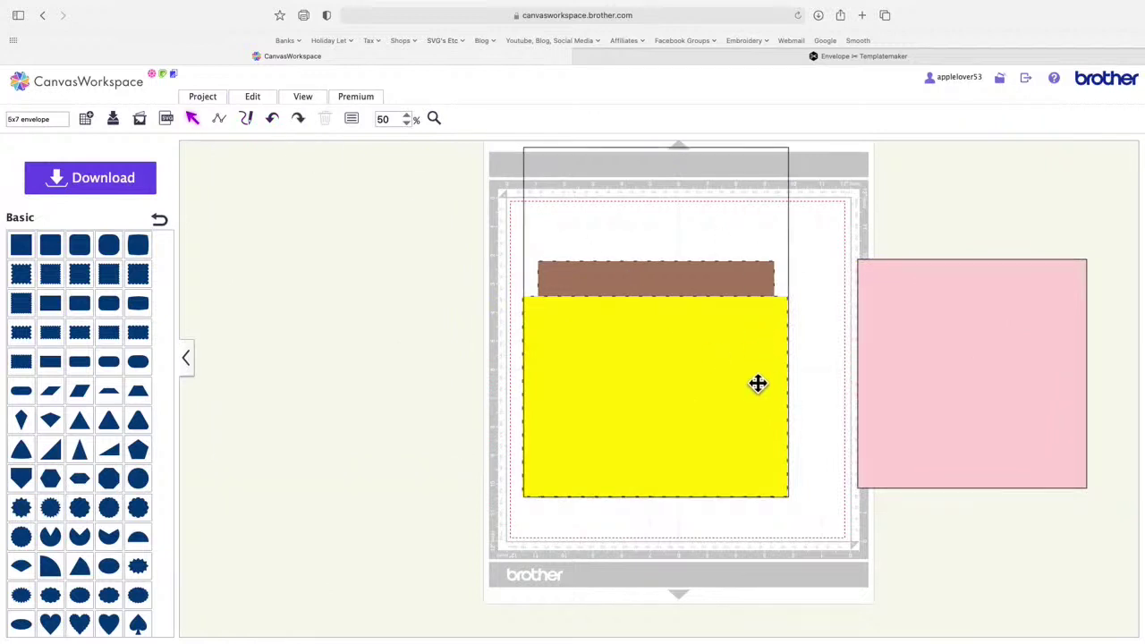
click(721, 476)
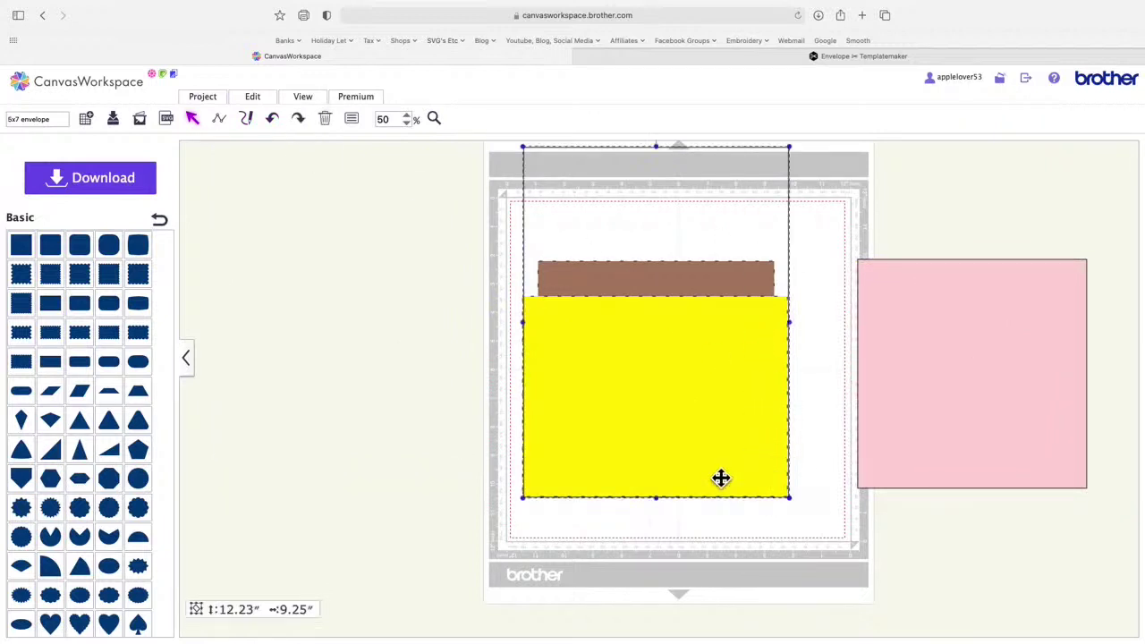
click(260, 99)
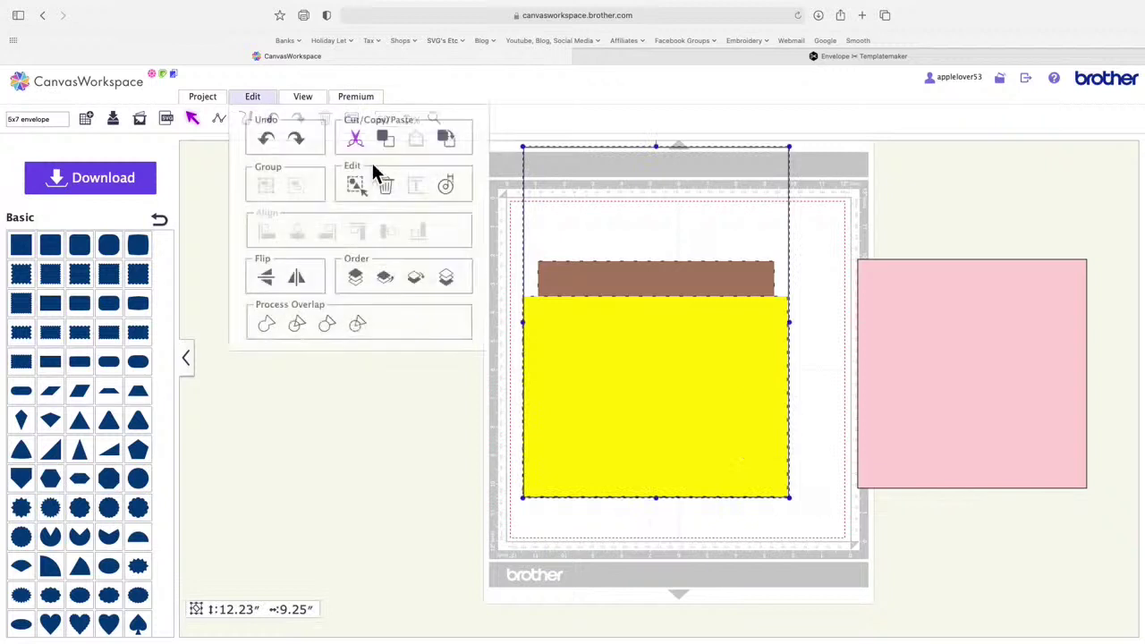
click(440, 420)
Step: Move the yellow flap off the mat to the side opposite the pink card and open its size properties
click(597, 429)
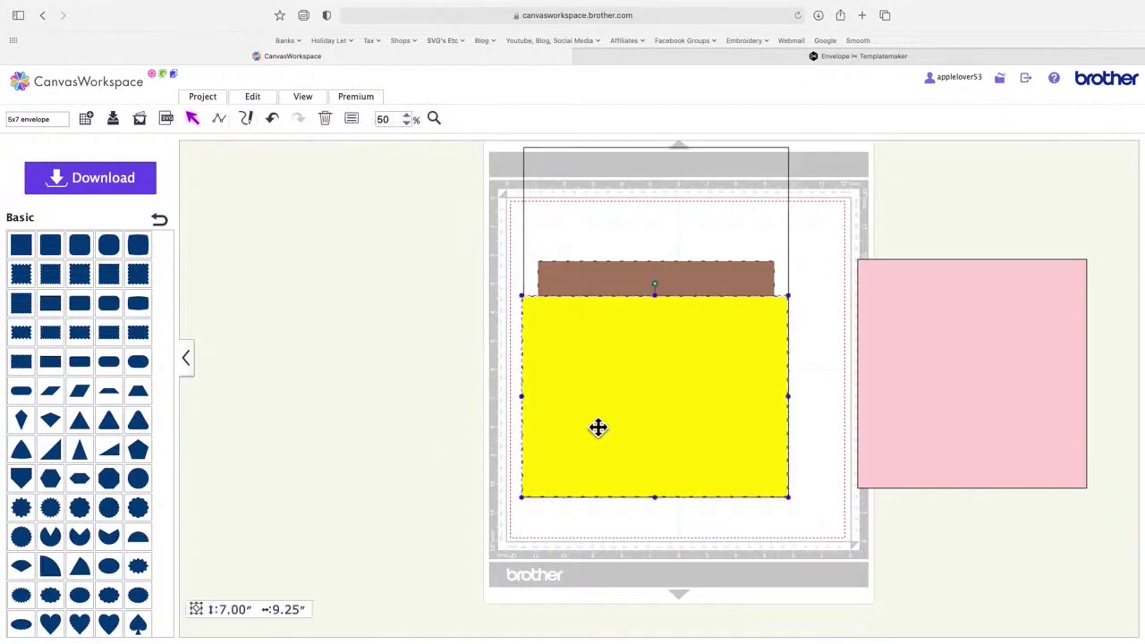
drag(662, 411, 362, 387)
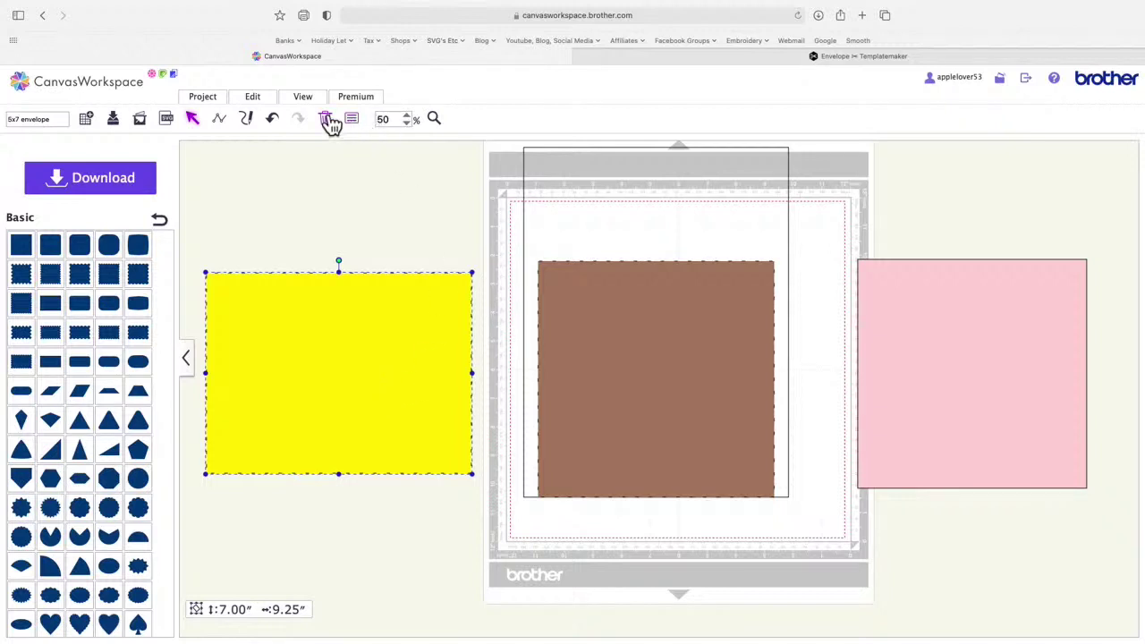
click(355, 121)
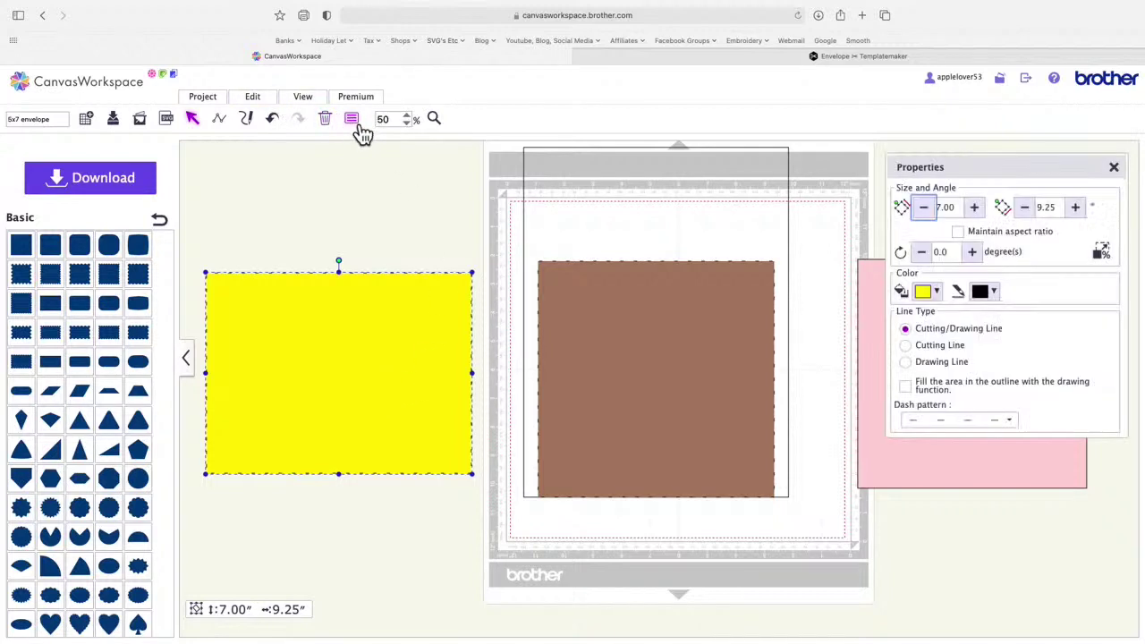
Step: Set the yellow flap's width to 8.25 inches and shift the flap slightly higher beside the mat
click(1061, 209)
drag(1061, 215, 1038, 212)
text(8.25)
key(Return)
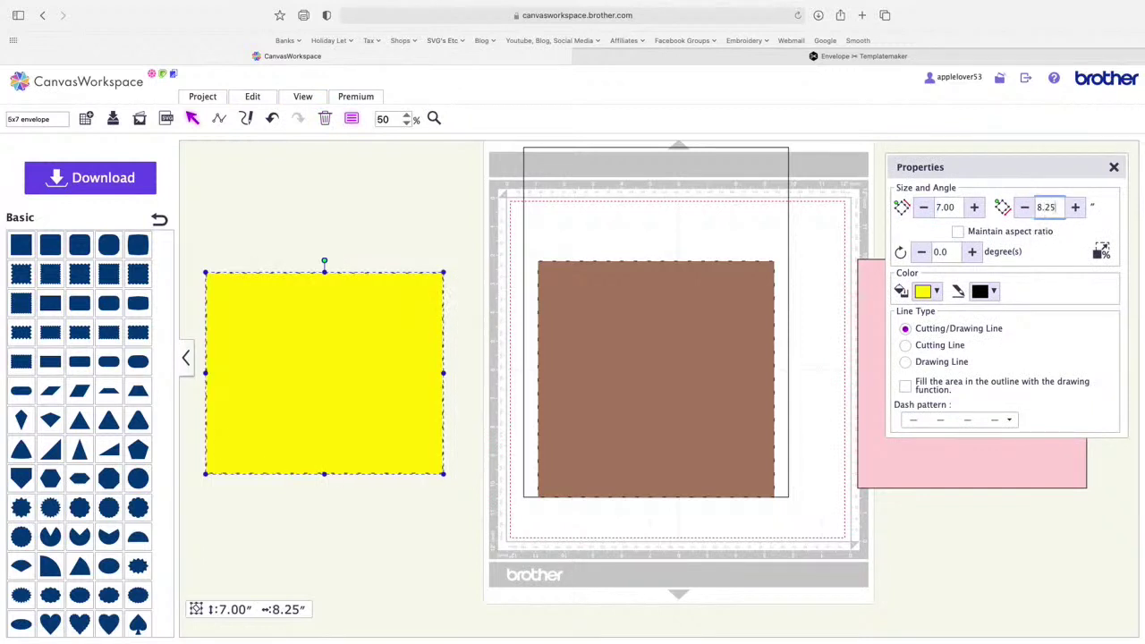
click(1114, 169)
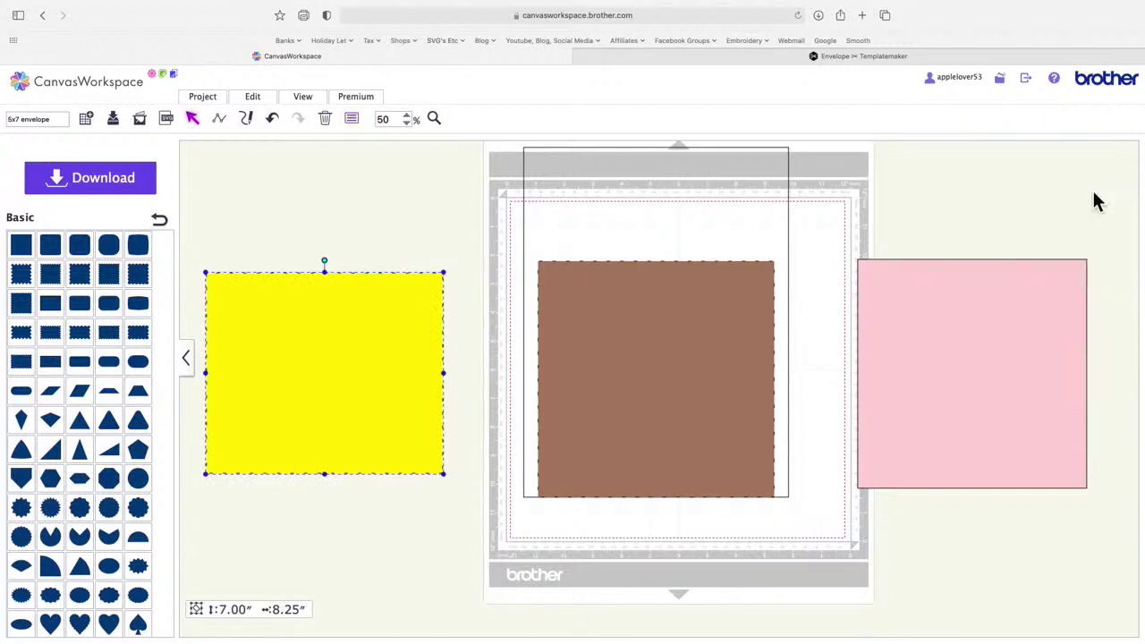
drag(358, 365, 358, 334)
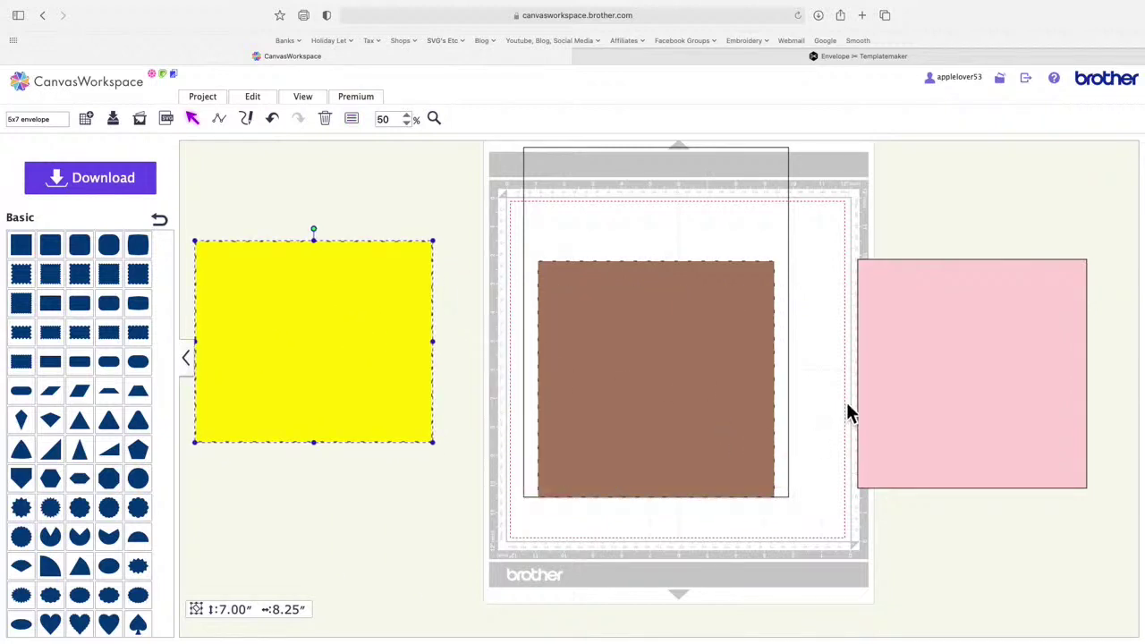
Step: Remove the fill colour from the 8.25-inch brown base so only its dashed outline is drawn
click(717, 397)
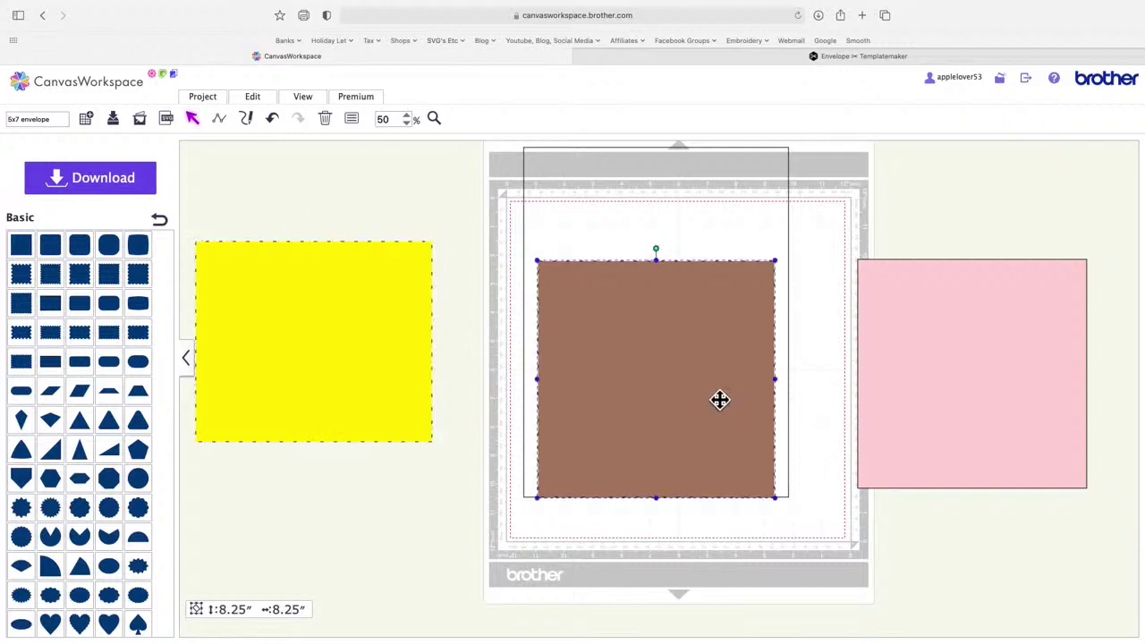
click(354, 120)
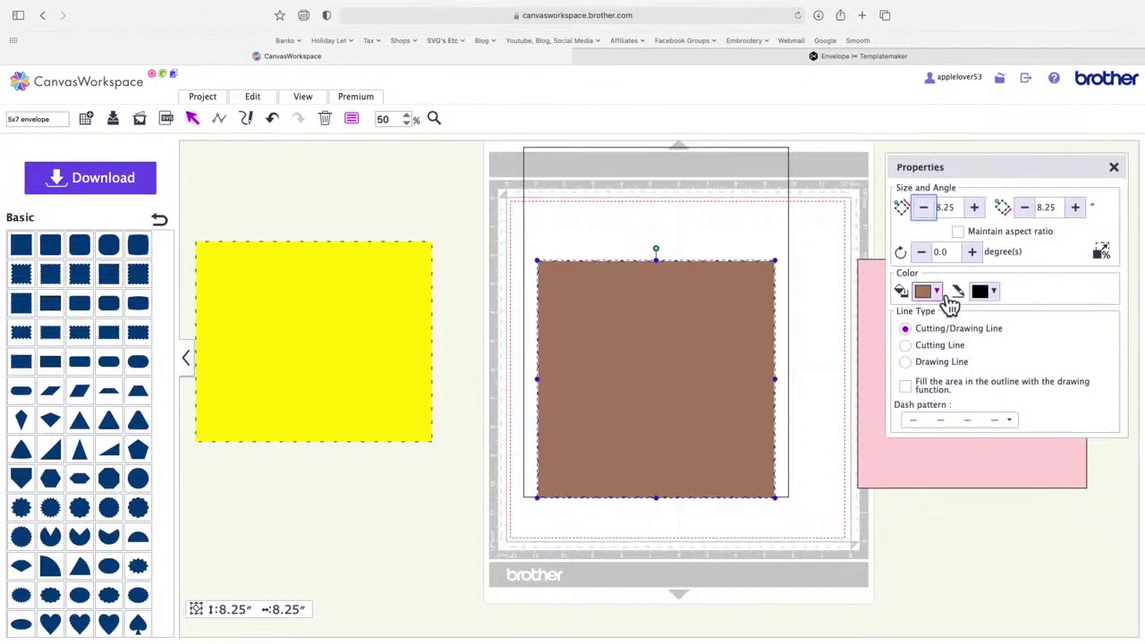
click(947, 297)
click(942, 331)
click(825, 232)
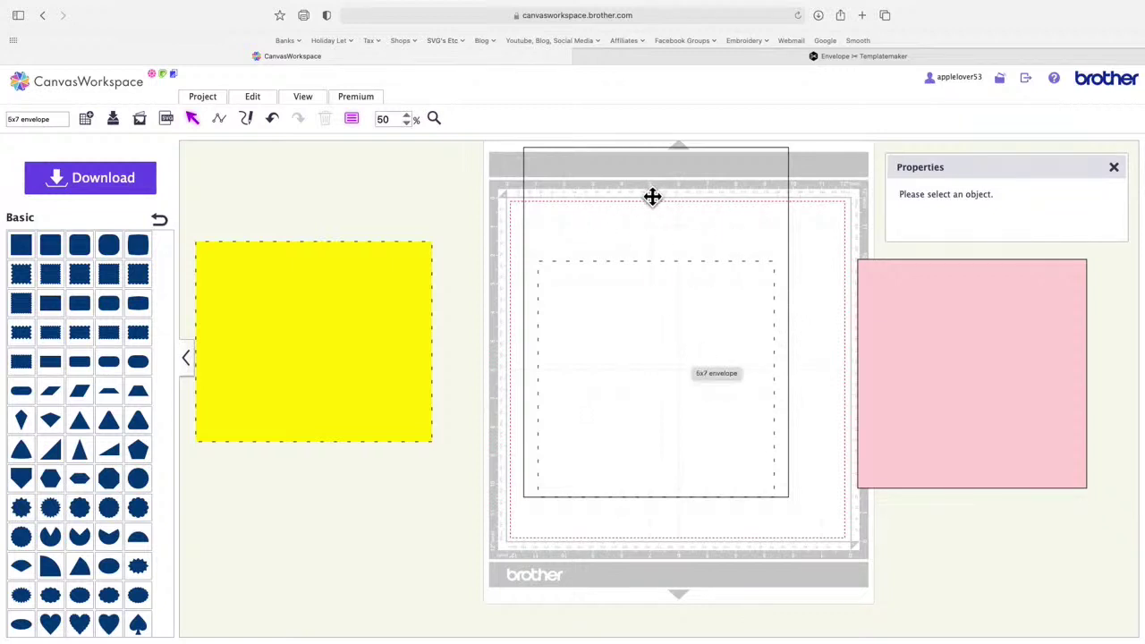
Step: Move the pink card lower, shift the welded outline and dashed base together down the mat, and group them
drag(1015, 386, 1038, 465)
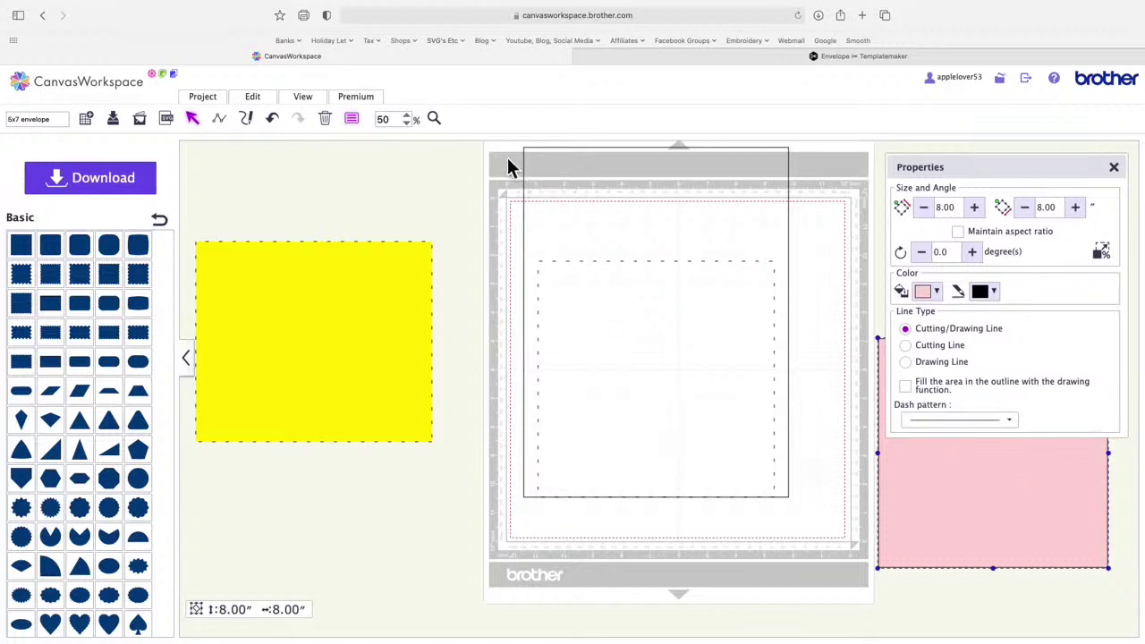
drag(511, 178, 697, 378)
right_click(696, 378)
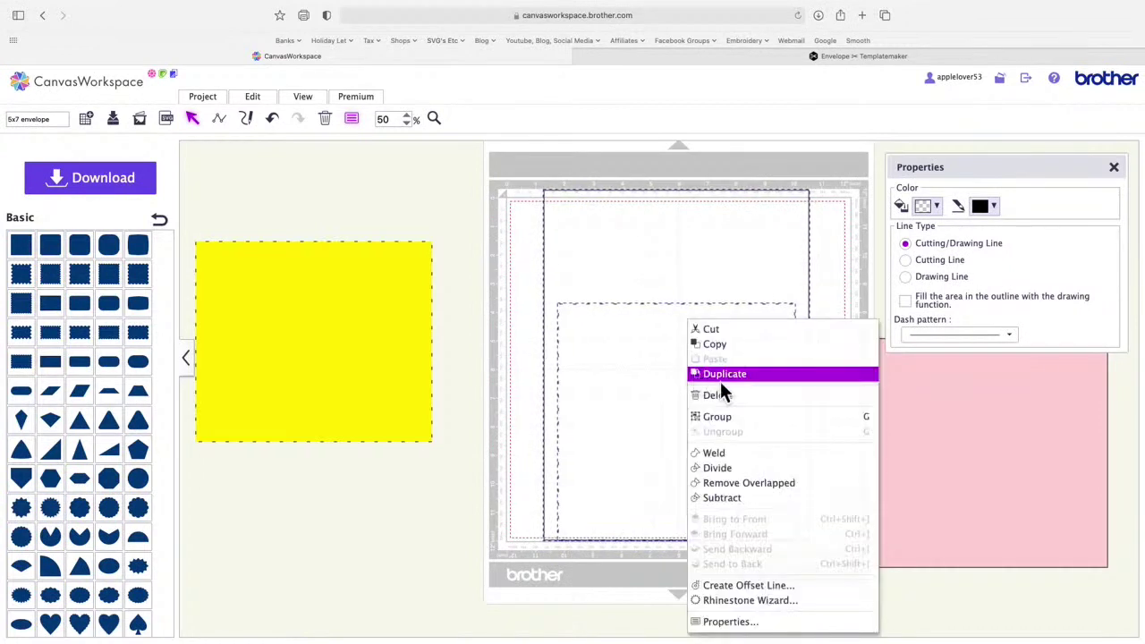
click(745, 416)
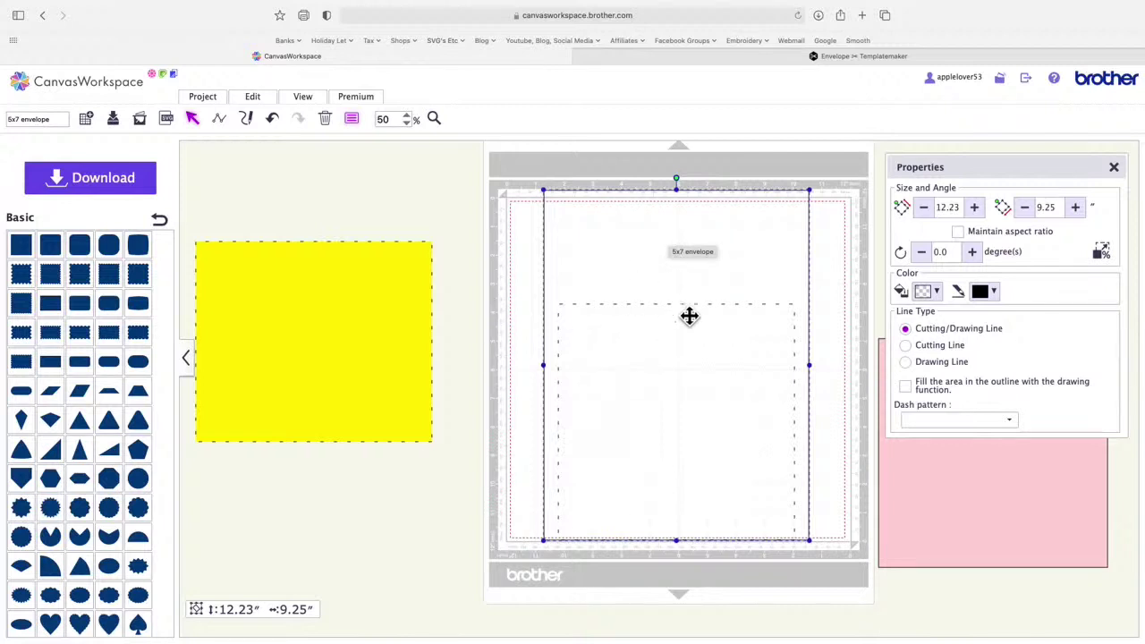
Step: Try to reposition the grouped outline and dashed base slightly higher on the mat
right_click(699, 265)
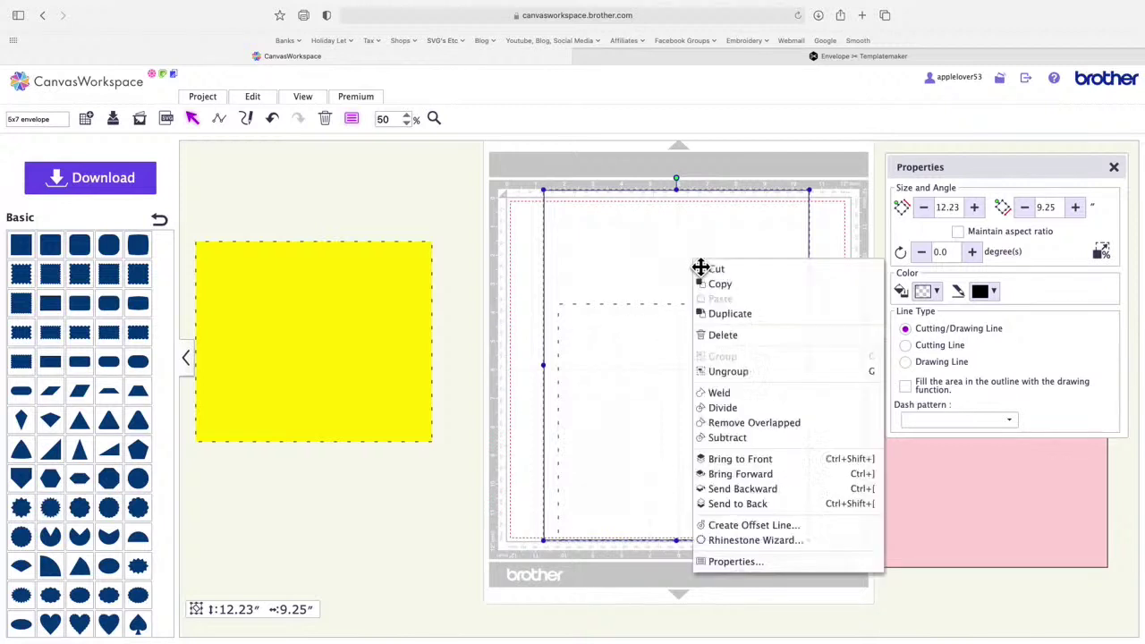
click(496, 235)
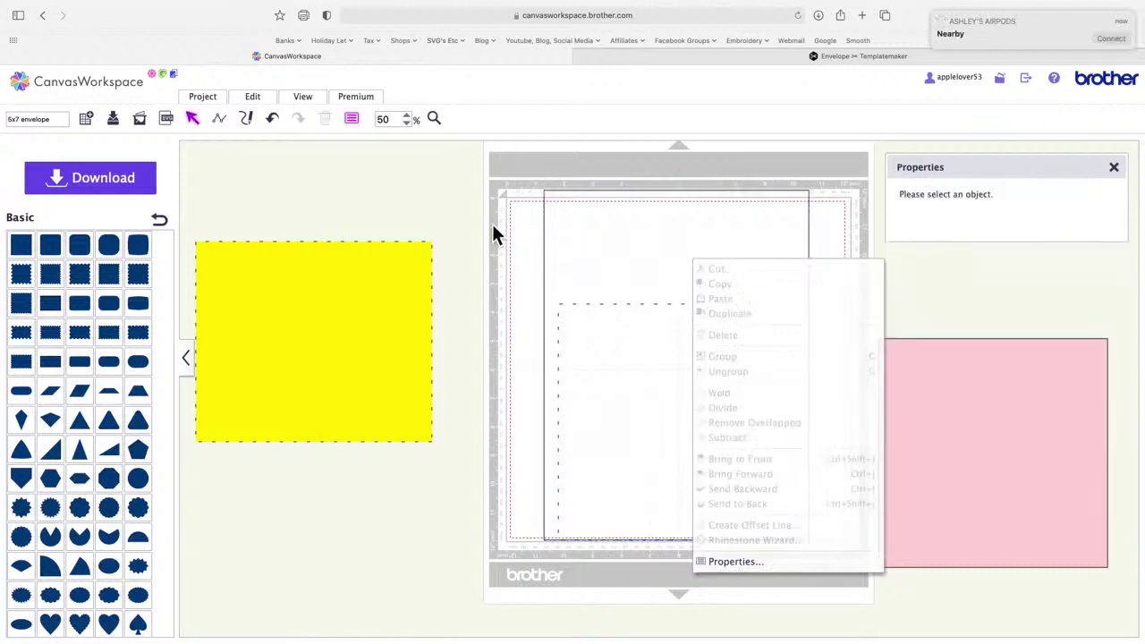
click(690, 233)
mouse_move(683, 187)
mouse_down()
mouse_move(620, 195)
mouse_move(685, 189)
mouse_up()
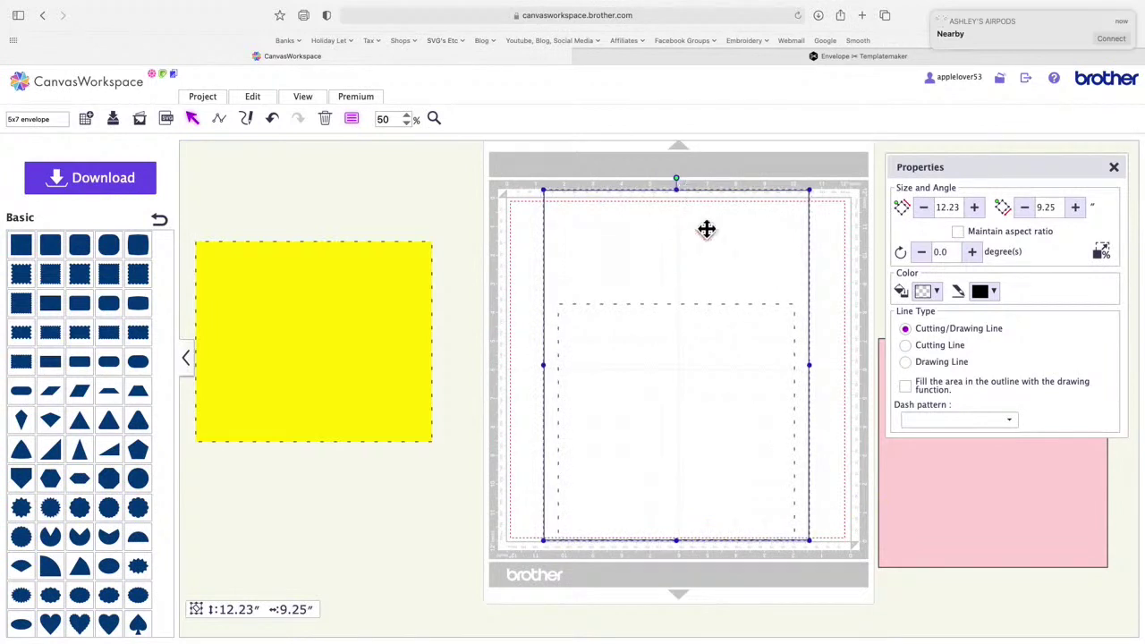
drag(707, 374, 702, 362)
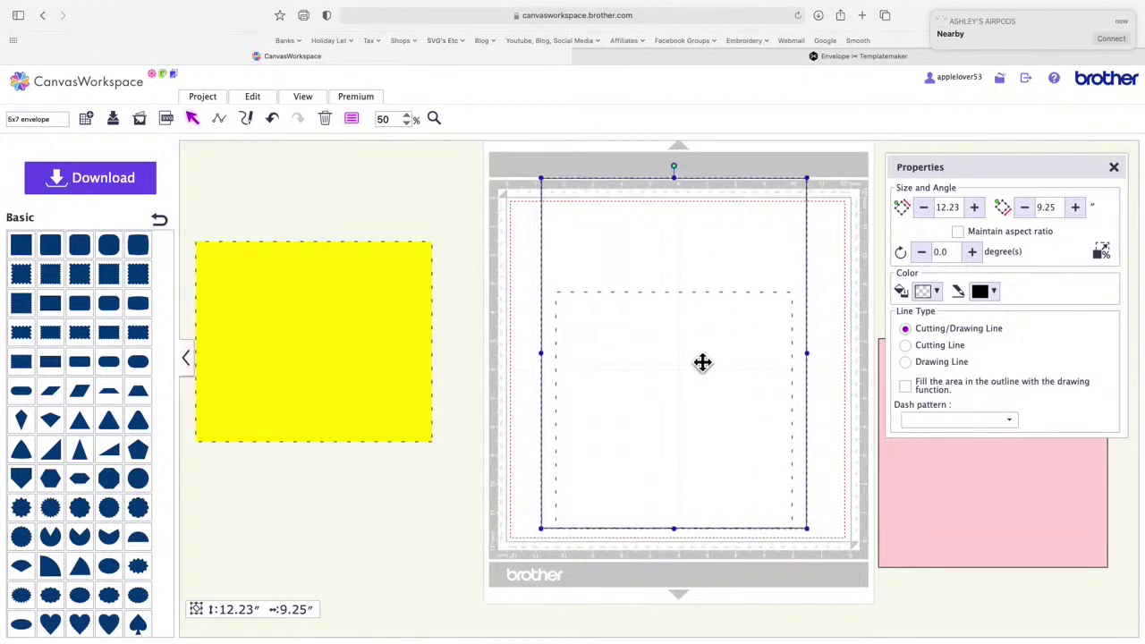
Step: Undo the recent changes back to before the weld, with the upper flap and side-panel rectangle separate
click(277, 125)
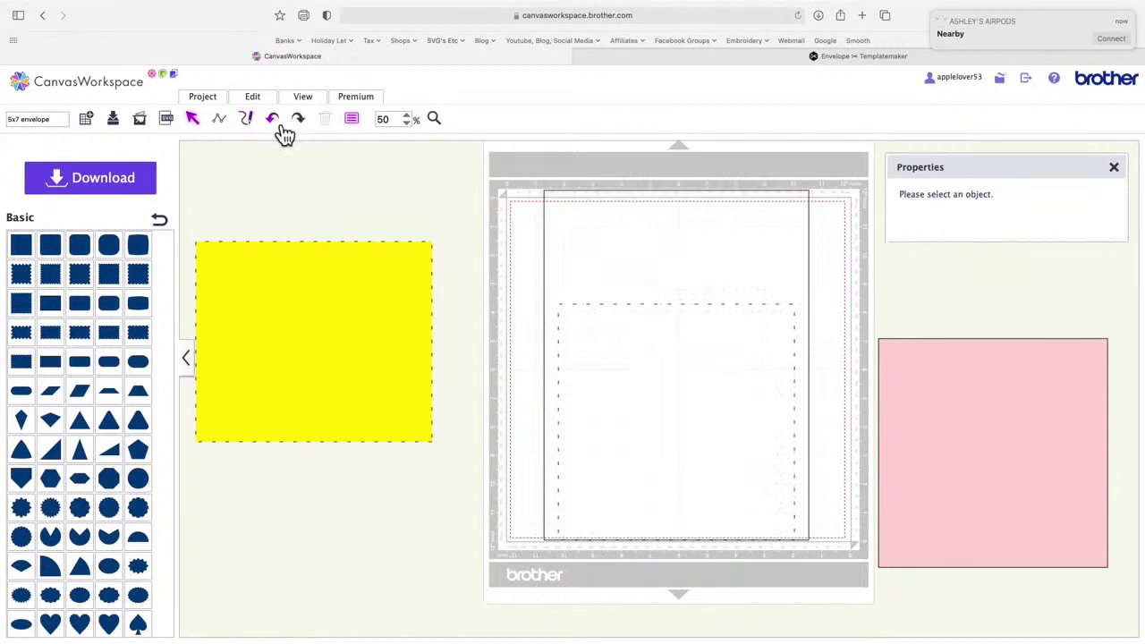
click(279, 126)
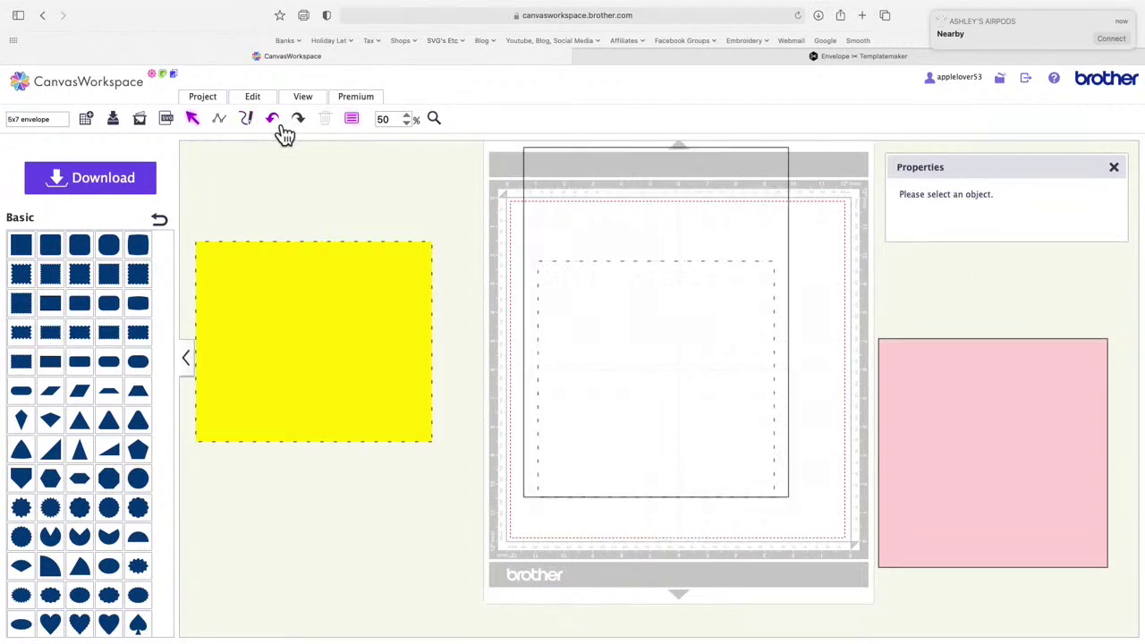
click(279, 126)
click(279, 126)
click(279, 126)
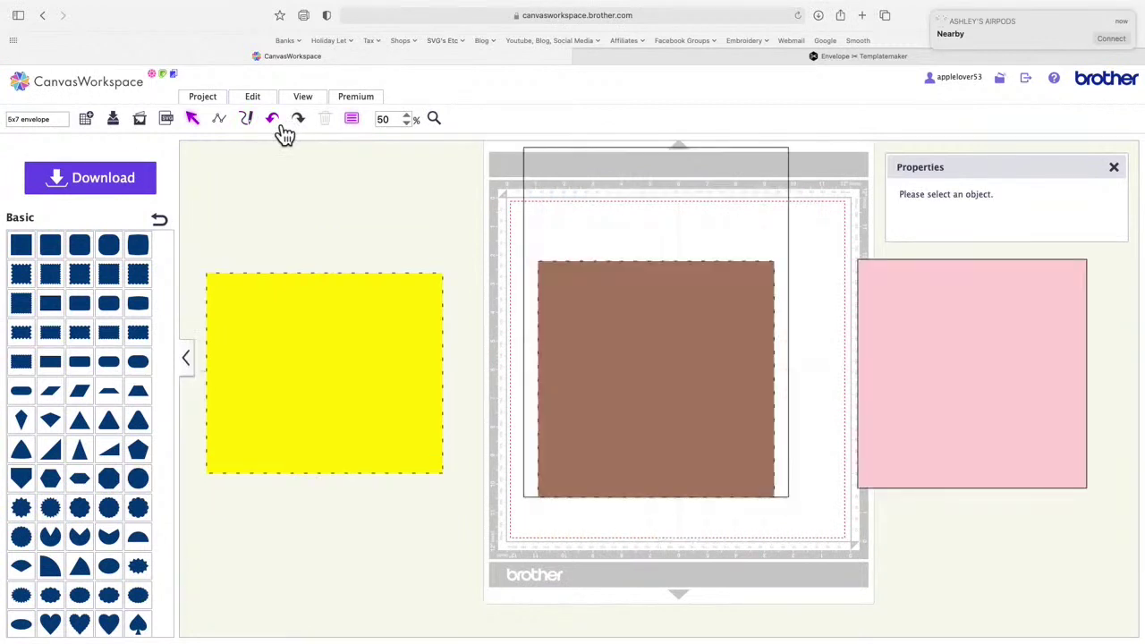
click(279, 127)
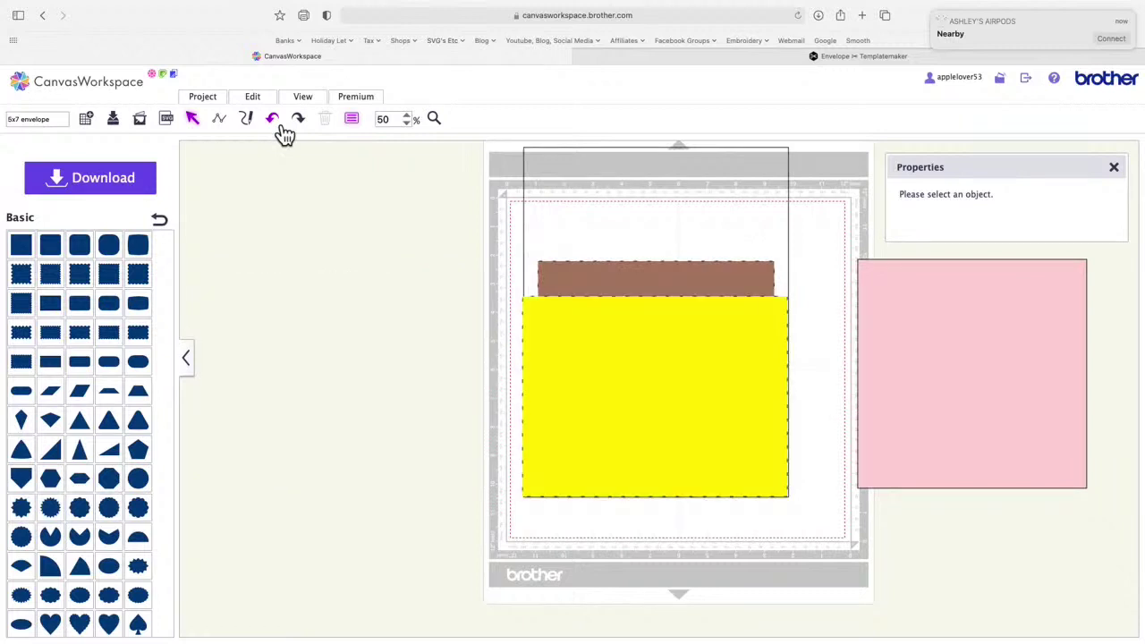
click(280, 126)
click(279, 126)
click(279, 126)
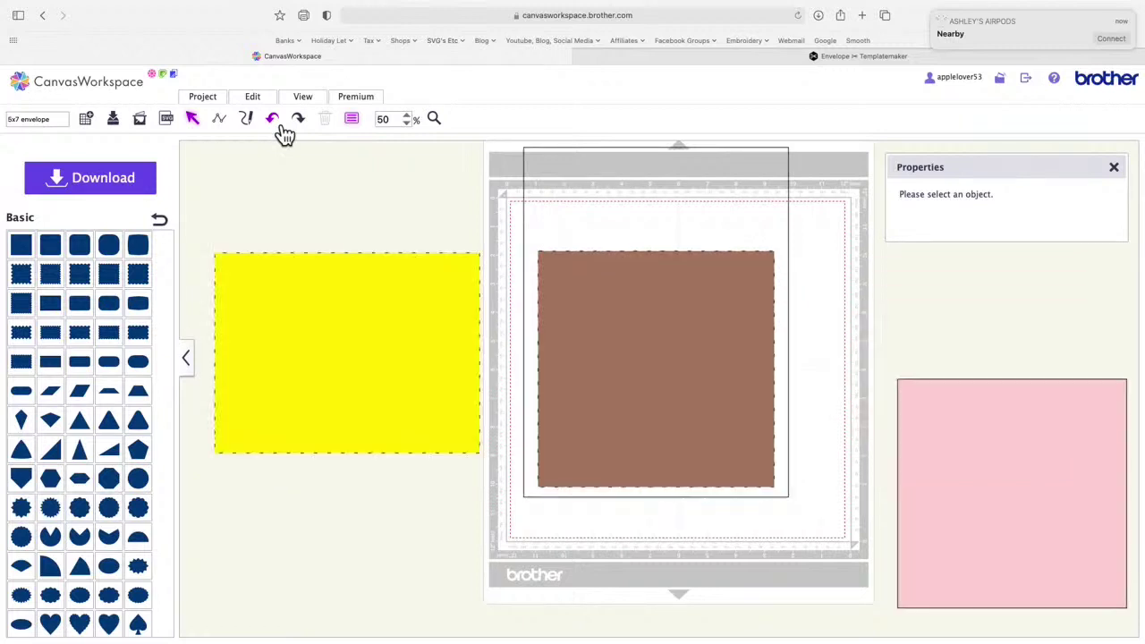
click(283, 129)
click(283, 128)
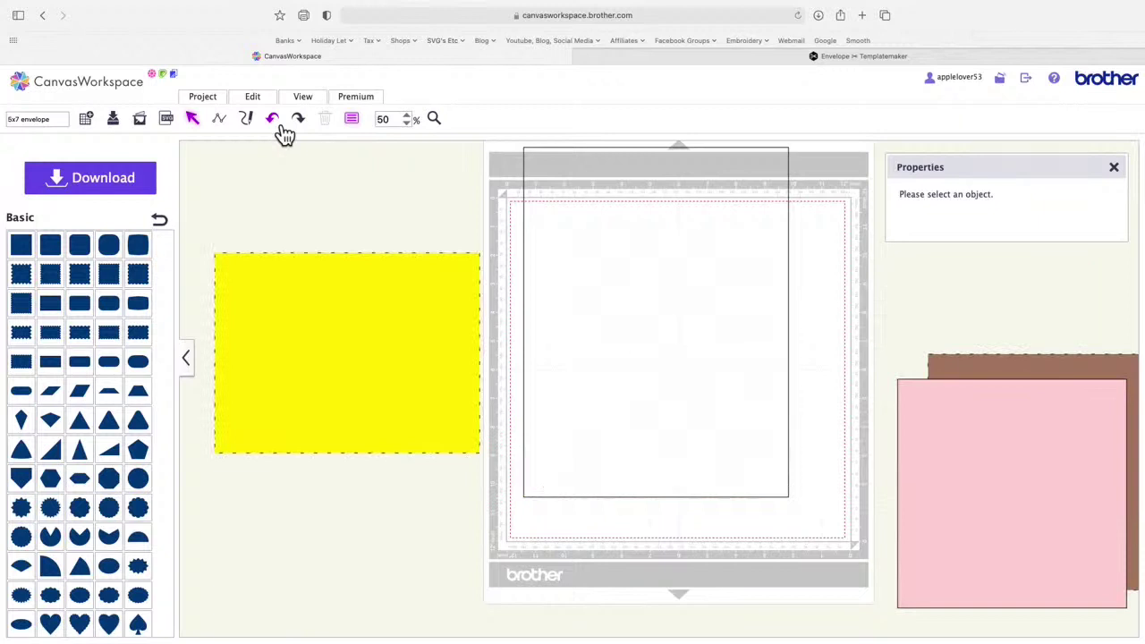
click(283, 129)
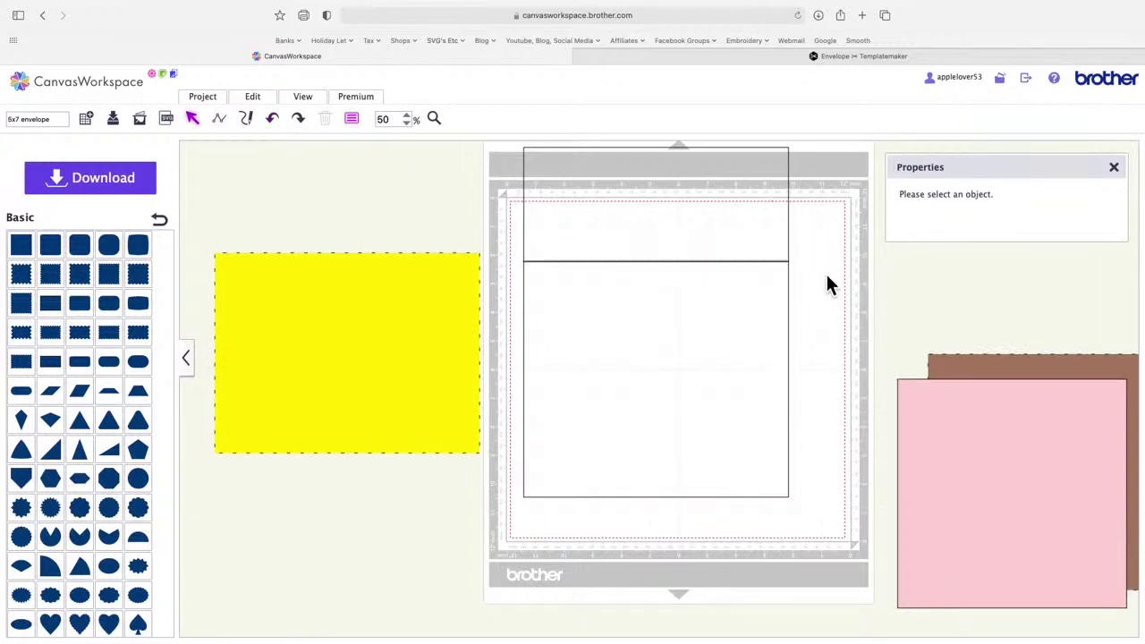
Step: Move both outlines lower on the mat, and lower the upper flap until it overlaps the side-panel rectangle inside the cutting area
drag(816, 237, 794, 303)
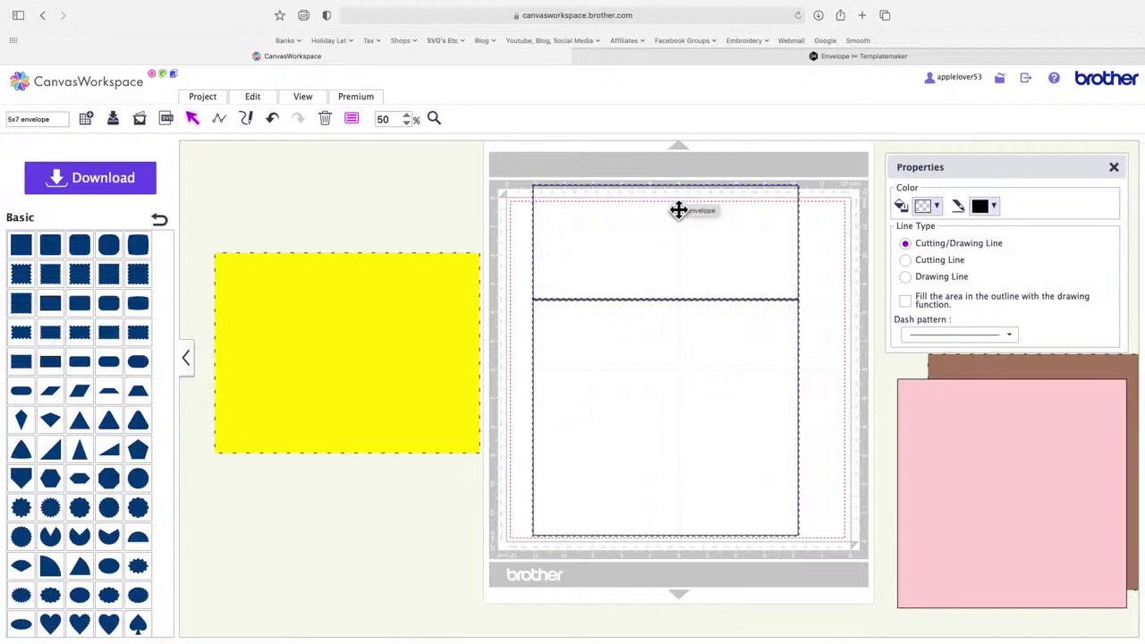
click(824, 261)
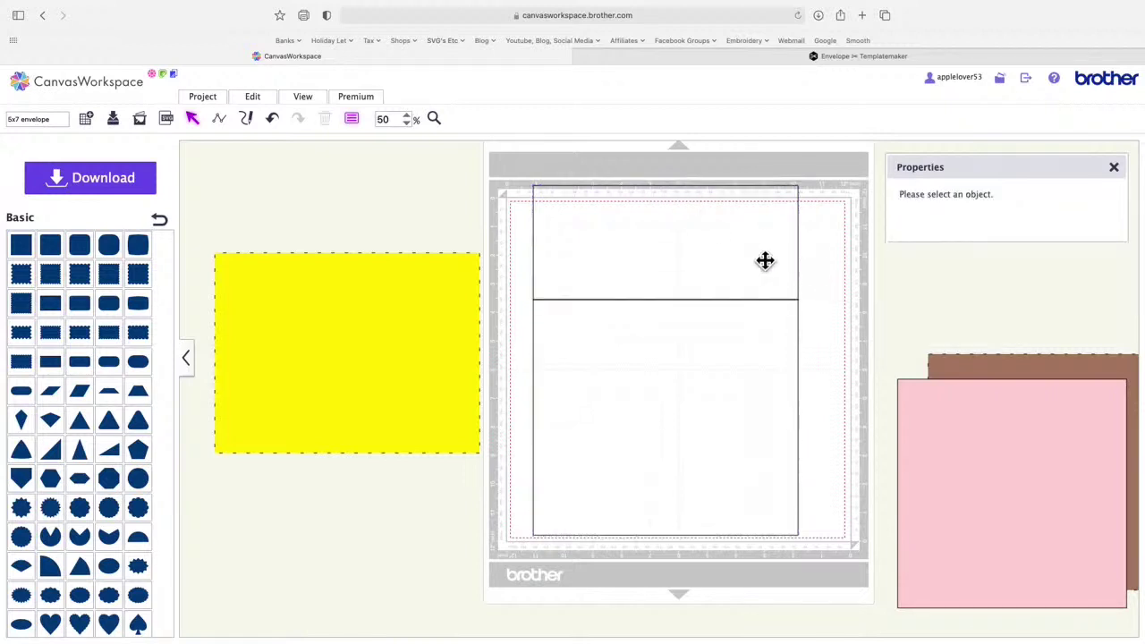
click(728, 261)
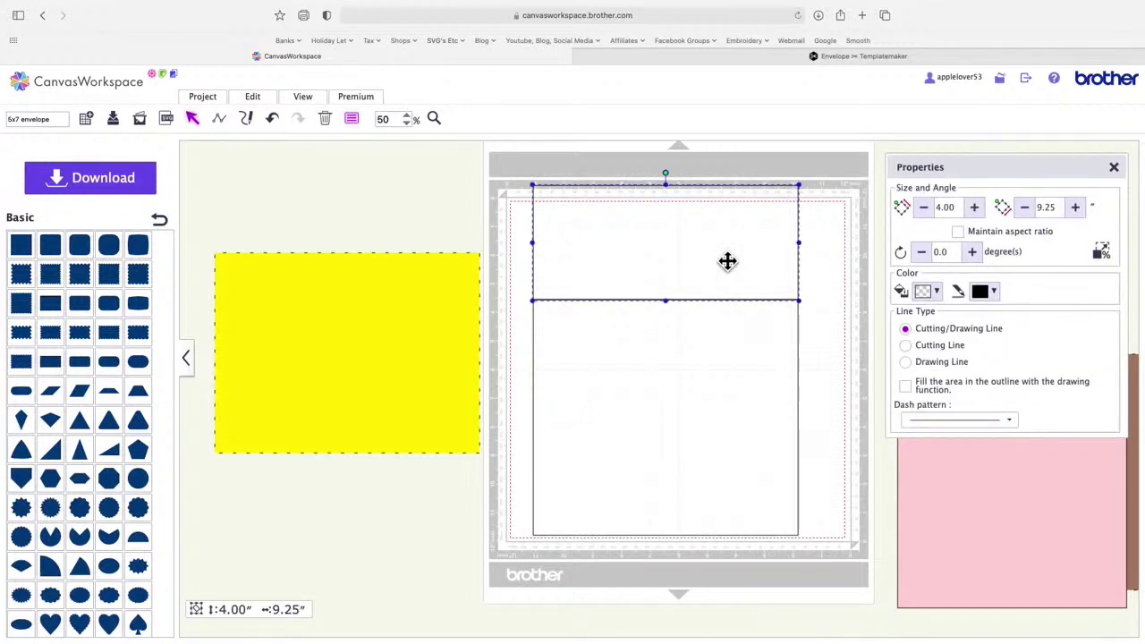
key(Down)
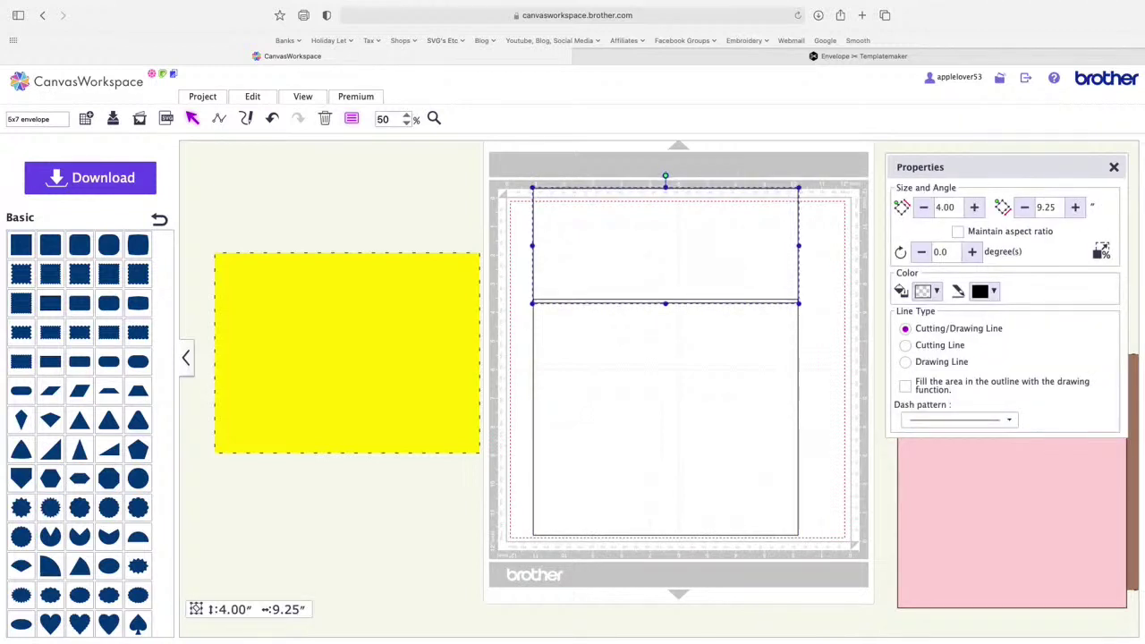
key(Down)
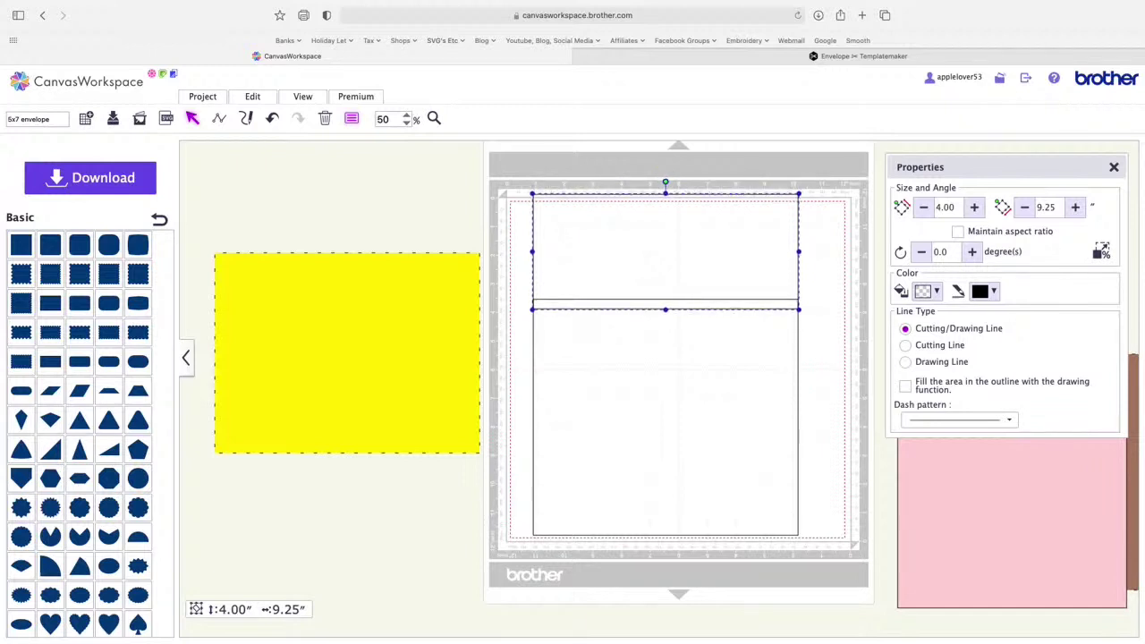
key(Down)
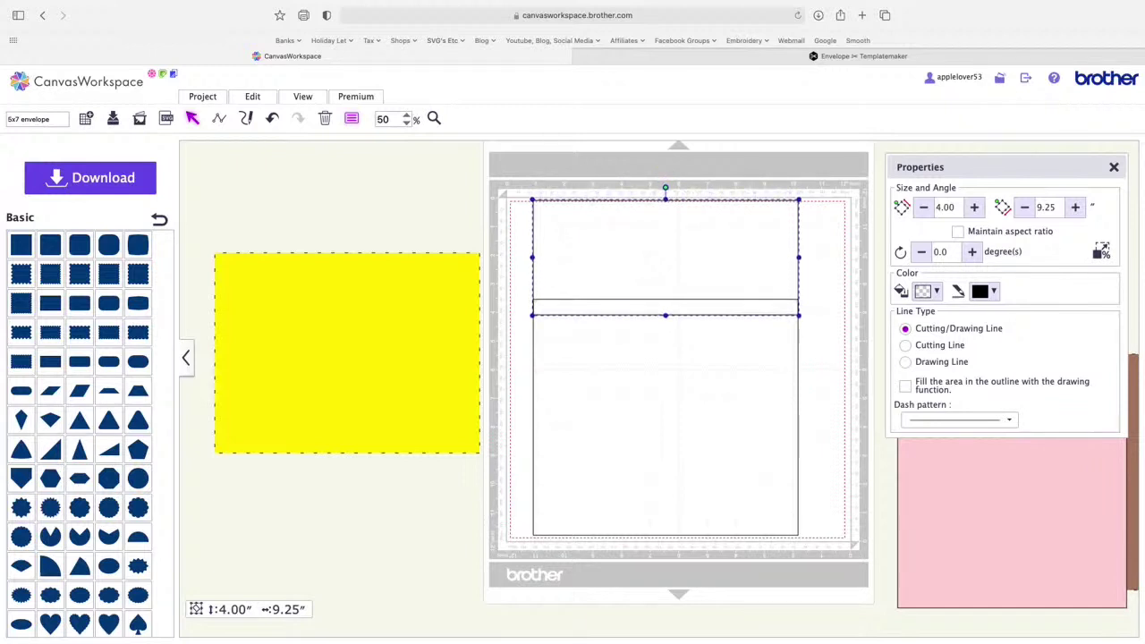
key(Down)
key(Down)
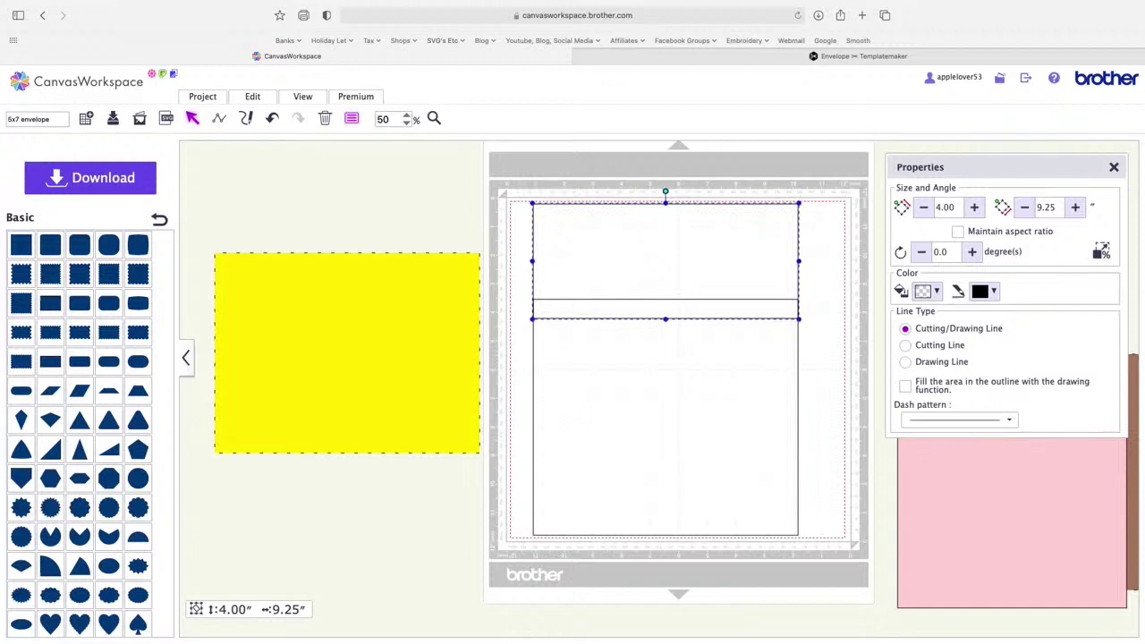
key(Down)
key(Down)
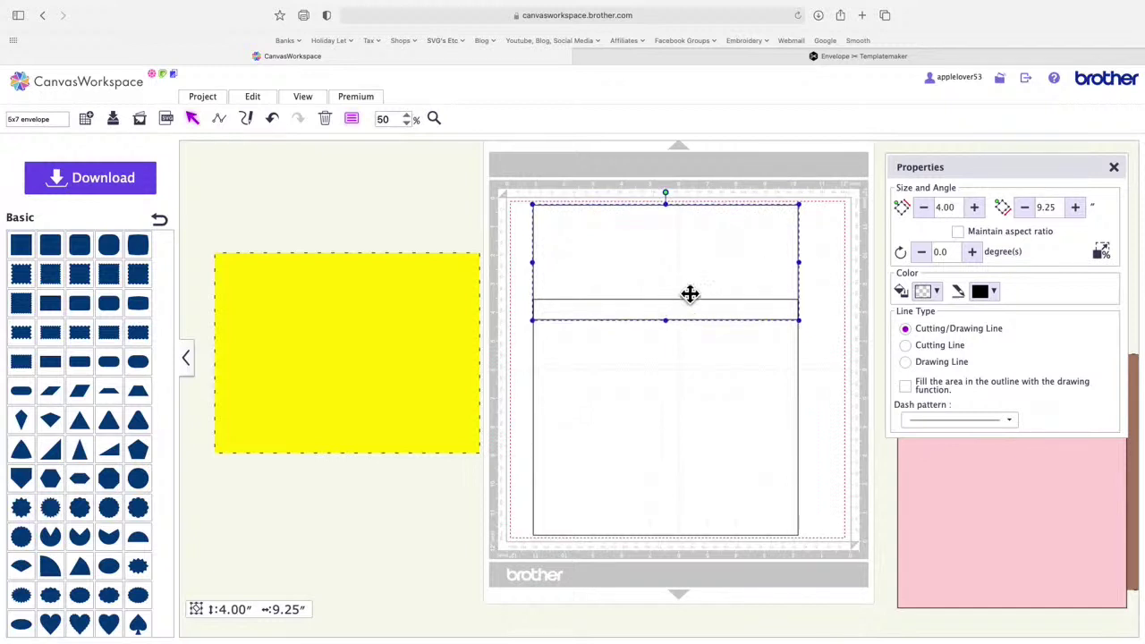
Step: Move the pink card aside and place the brown base centred over the side-panel rectangle with their lower edges aligned
click(1133, 499)
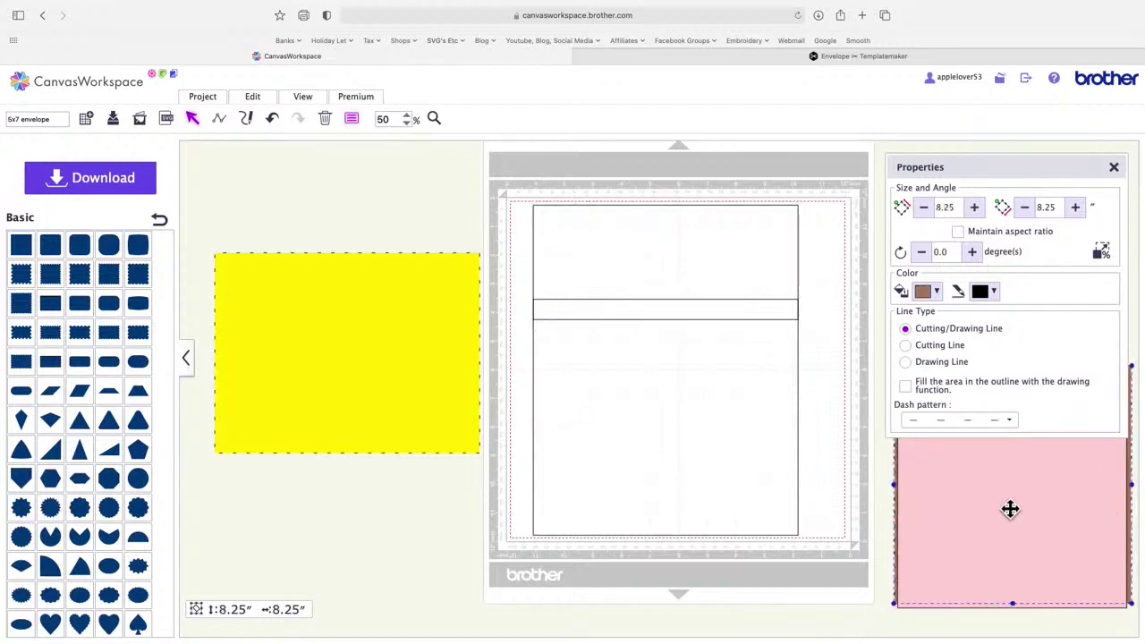
drag(1011, 509, 890, 438)
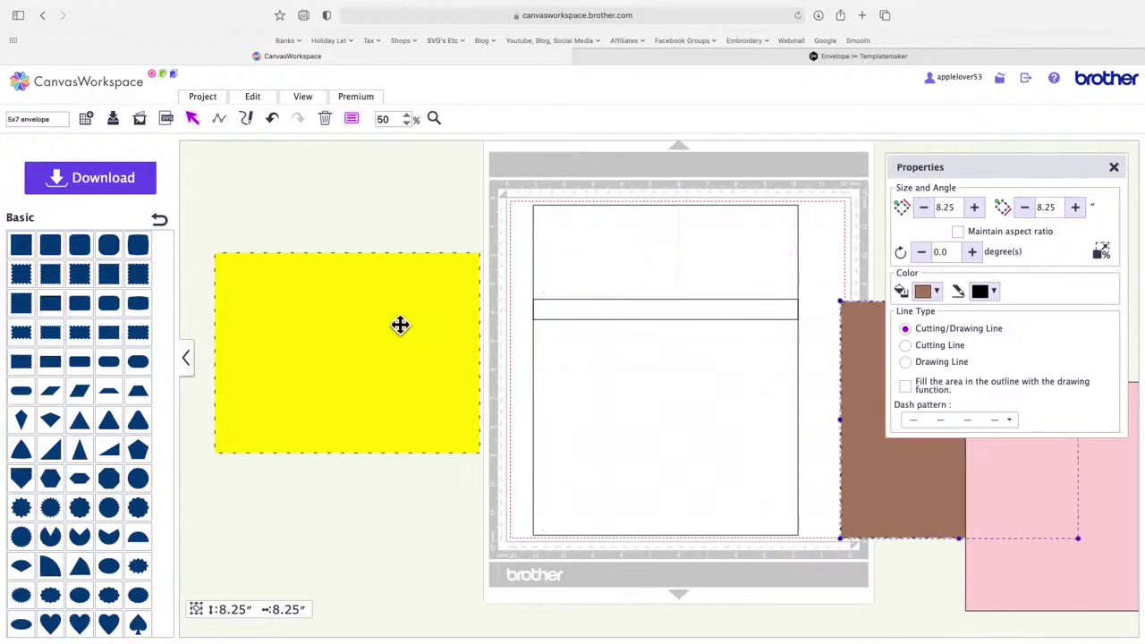
drag(400, 325, 367, 328)
drag(899, 514, 610, 509)
drag(610, 508, 610, 508)
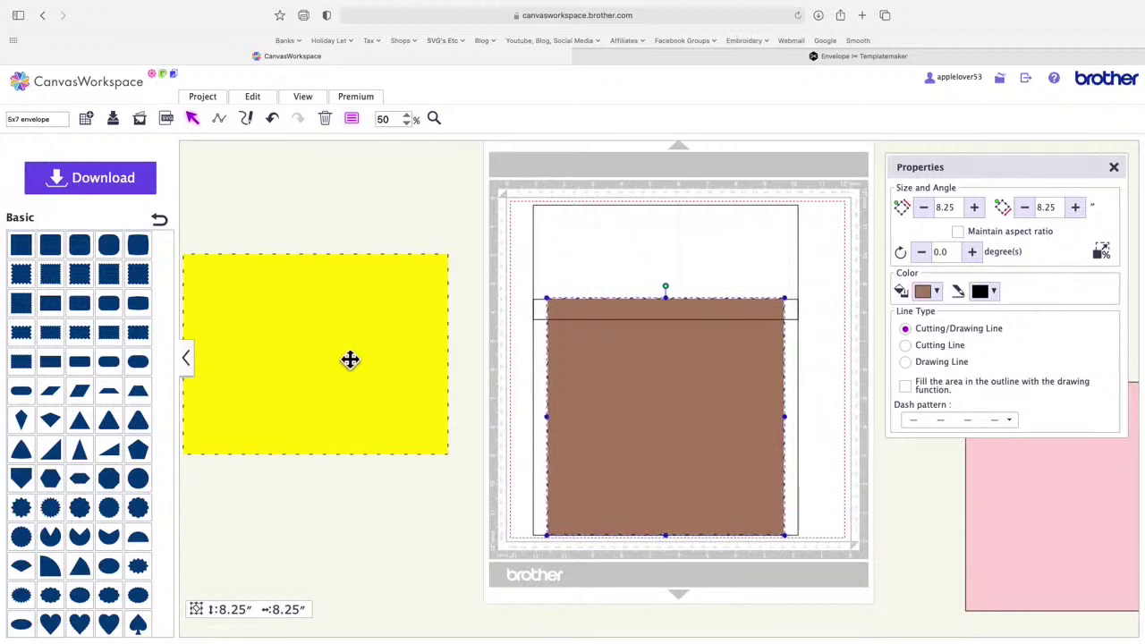
Step: Set the yellow flap's width to 8.25 inches and lay it over the lower part of the brown base with edges aligned
drag(350, 361, 410, 391)
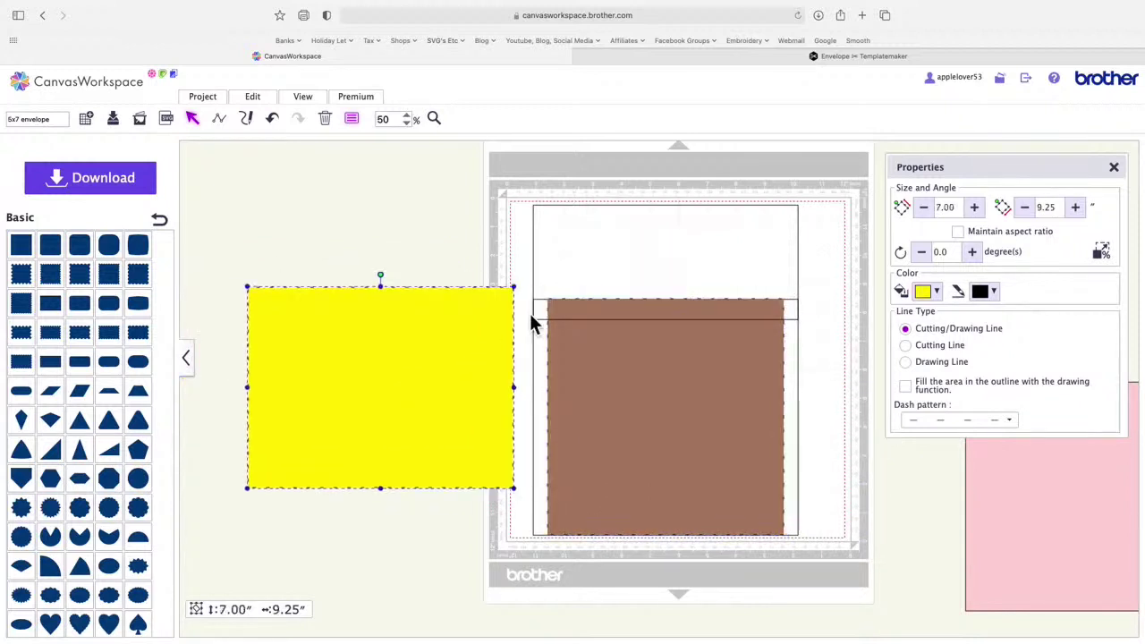
click(1045, 207)
text(8.25)
key(Return)
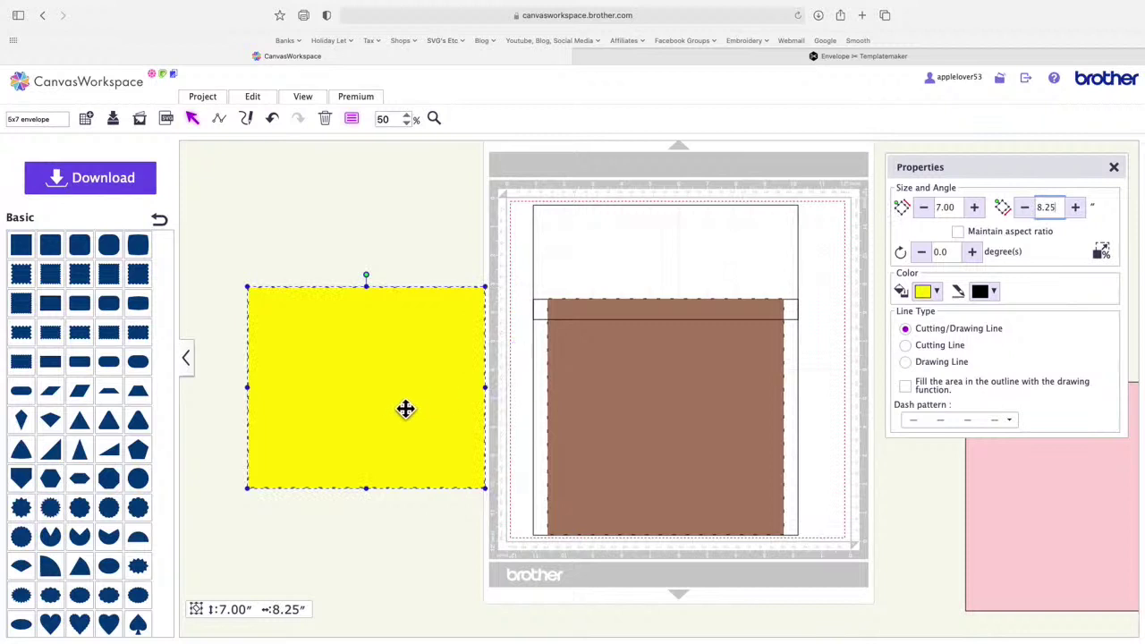
drag(403, 409, 701, 447)
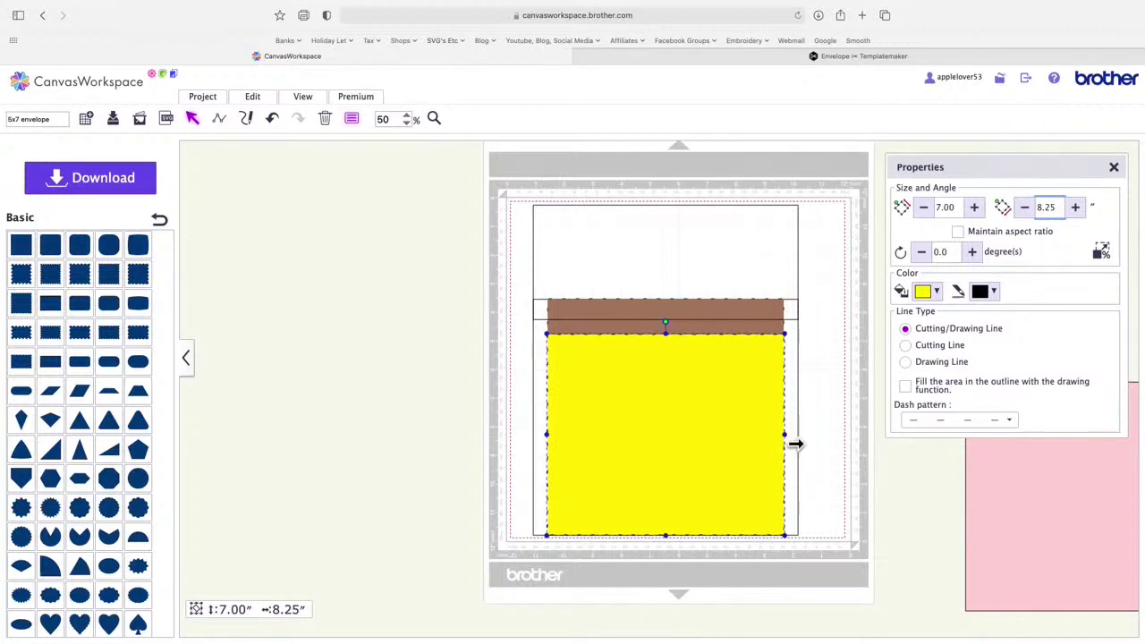
Step: Set the upper flap's width to 8.25 inches and centre it over the brown base with side edges aligned
click(761, 273)
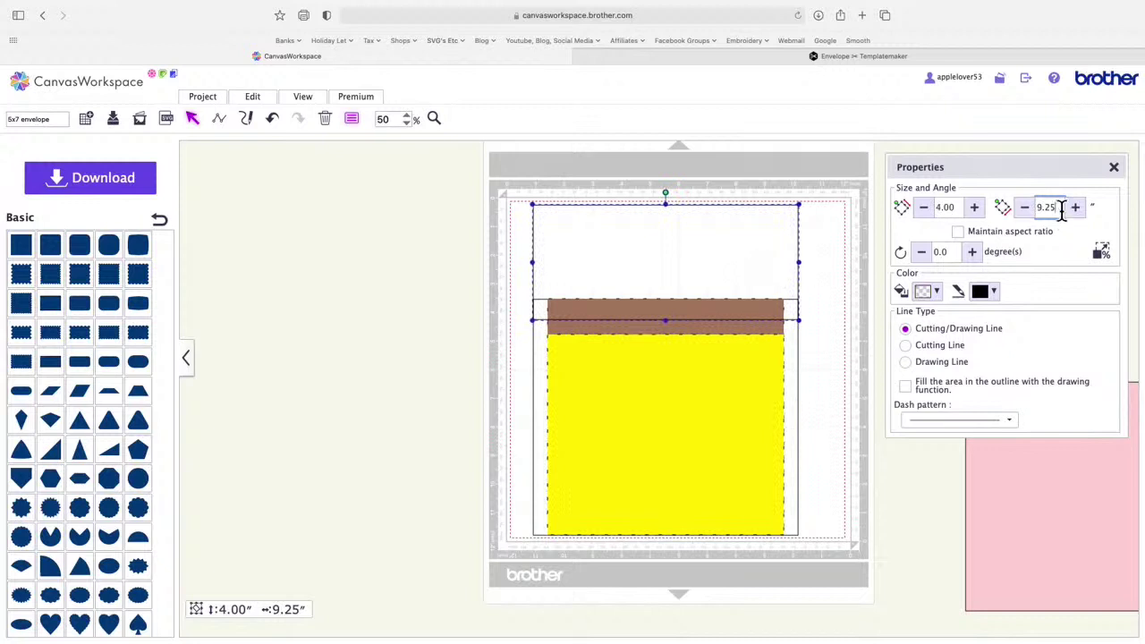
drag(1062, 207, 1025, 209)
text(8.25)
key(BackSpace)
text(5)
key(Return)
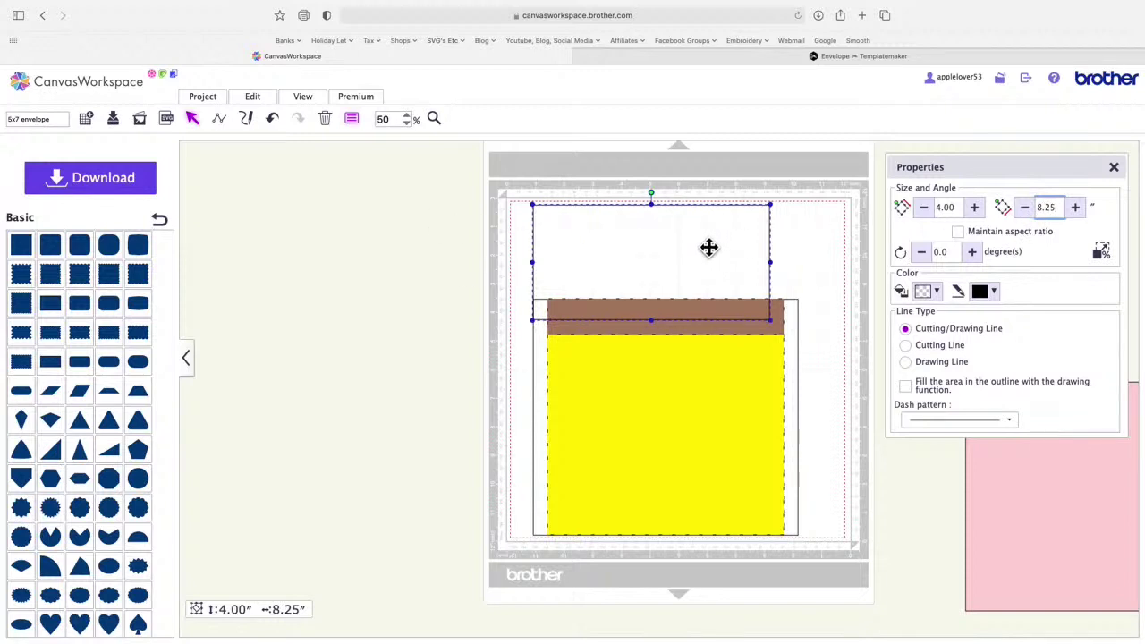
drag(709, 247, 724, 247)
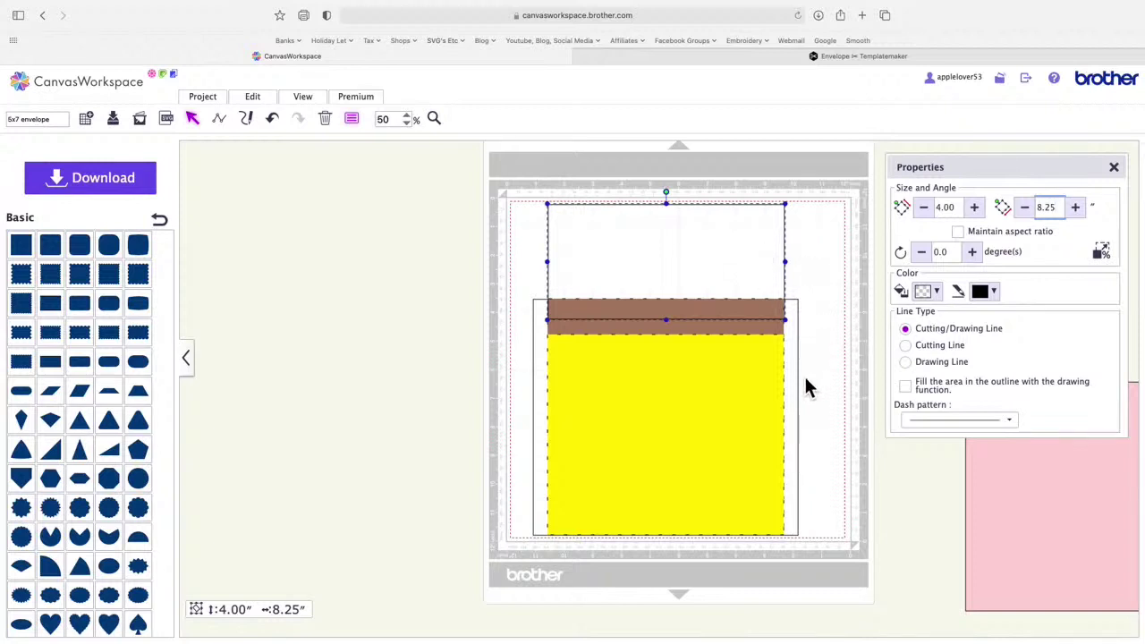
Step: Move the lower yellow flap off the mat, then fill the upper flap yellow and lay it over the upper part of the brown base
drag(719, 420, 382, 388)
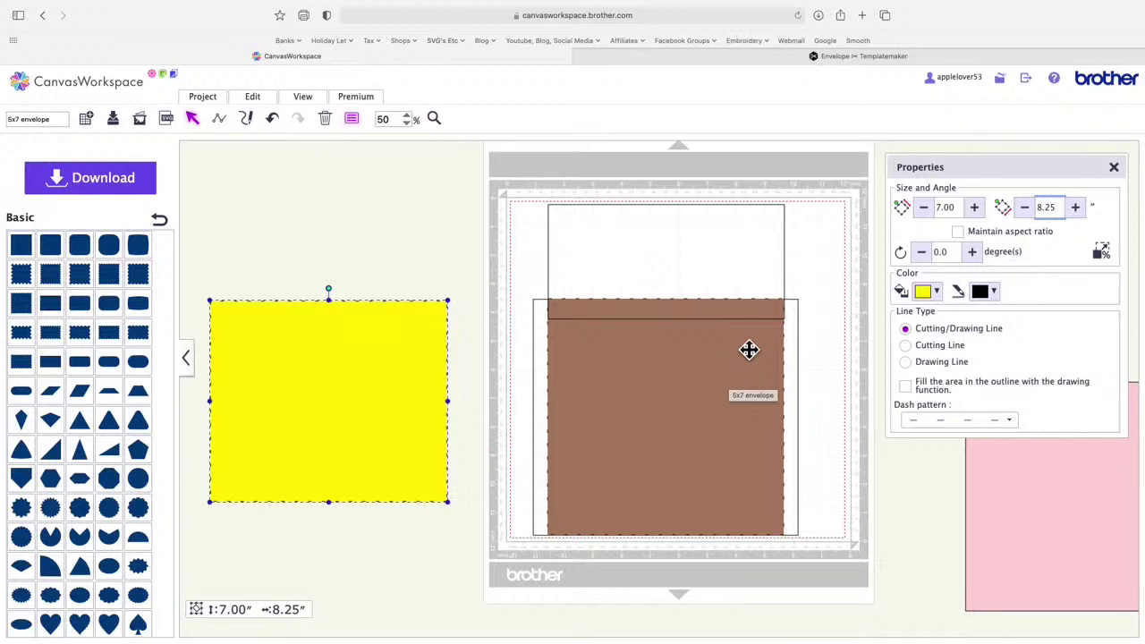
click(749, 243)
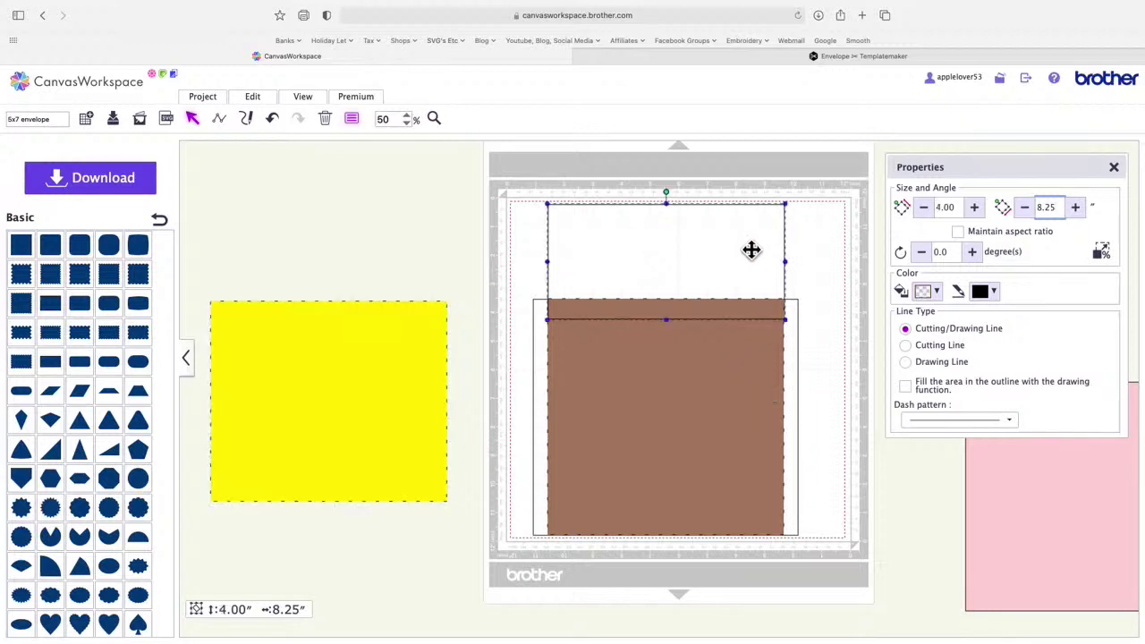
click(936, 291)
click(1041, 370)
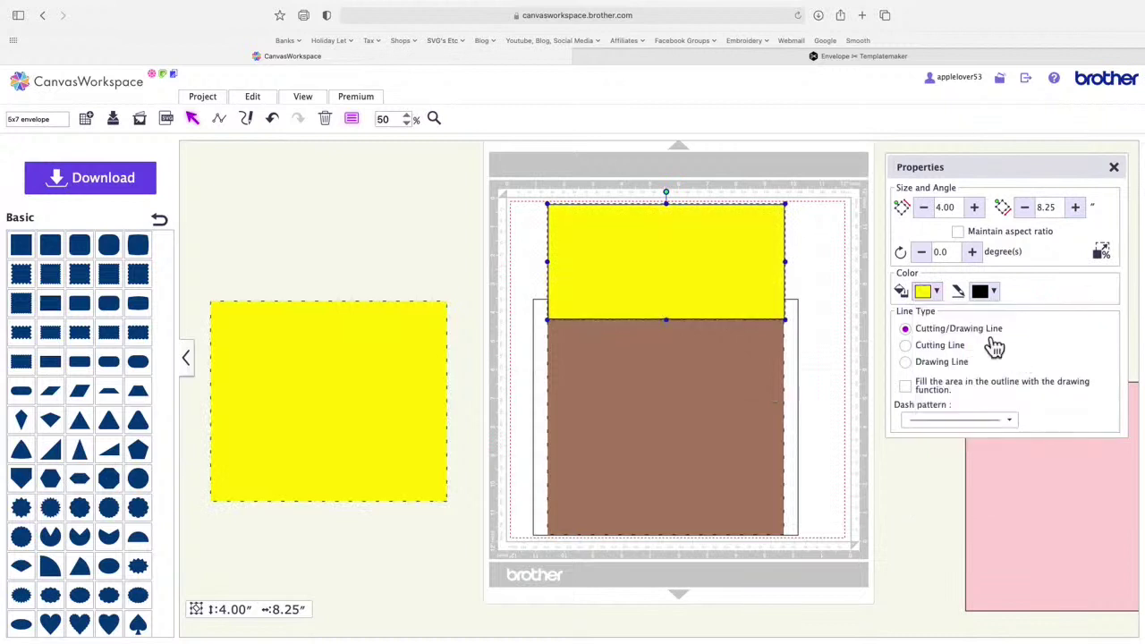
click(851, 260)
drag(683, 271, 682, 362)
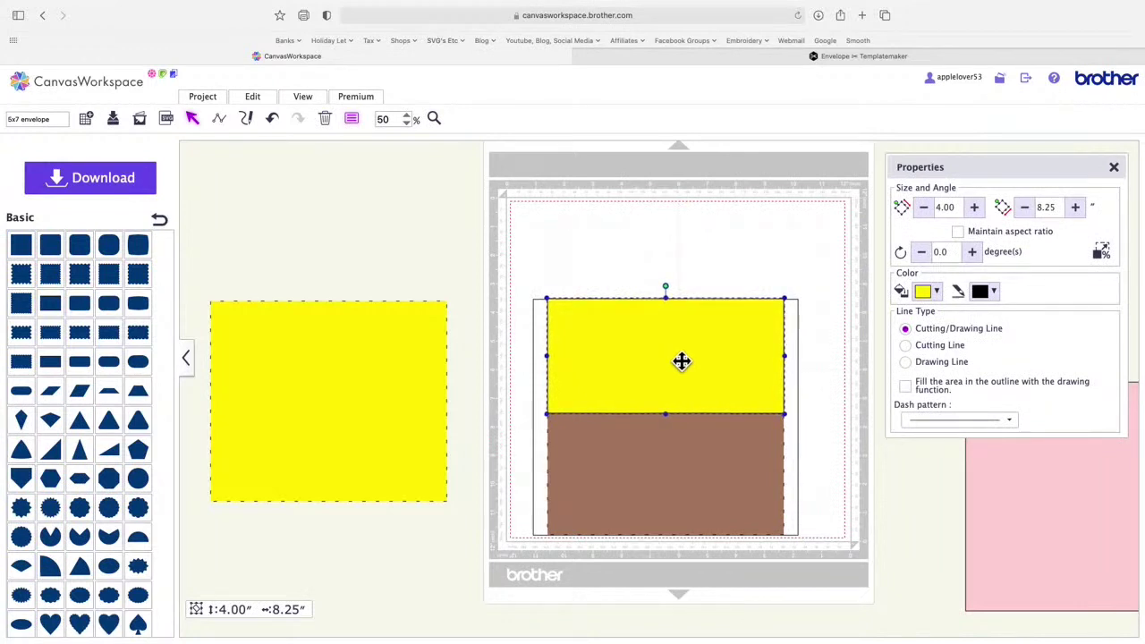
Step: Shorten the lower yellow flap to 6.50 inches high and lay it over the brown base, overlapping the upper flap and extending below the base
drag(322, 409, 656, 442)
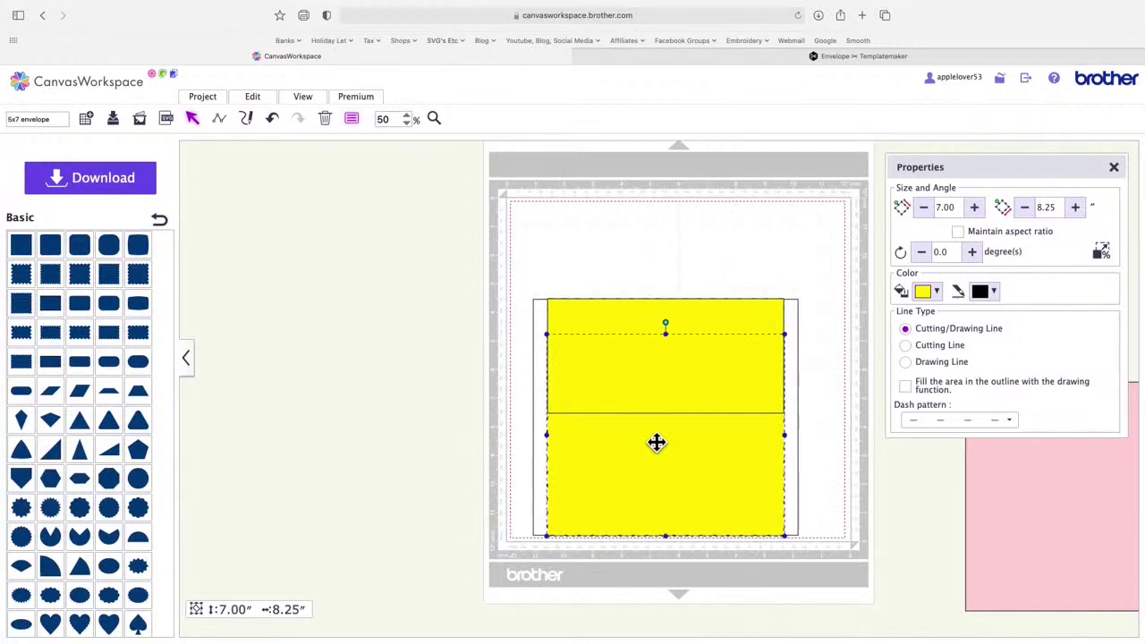
drag(685, 486, 343, 456)
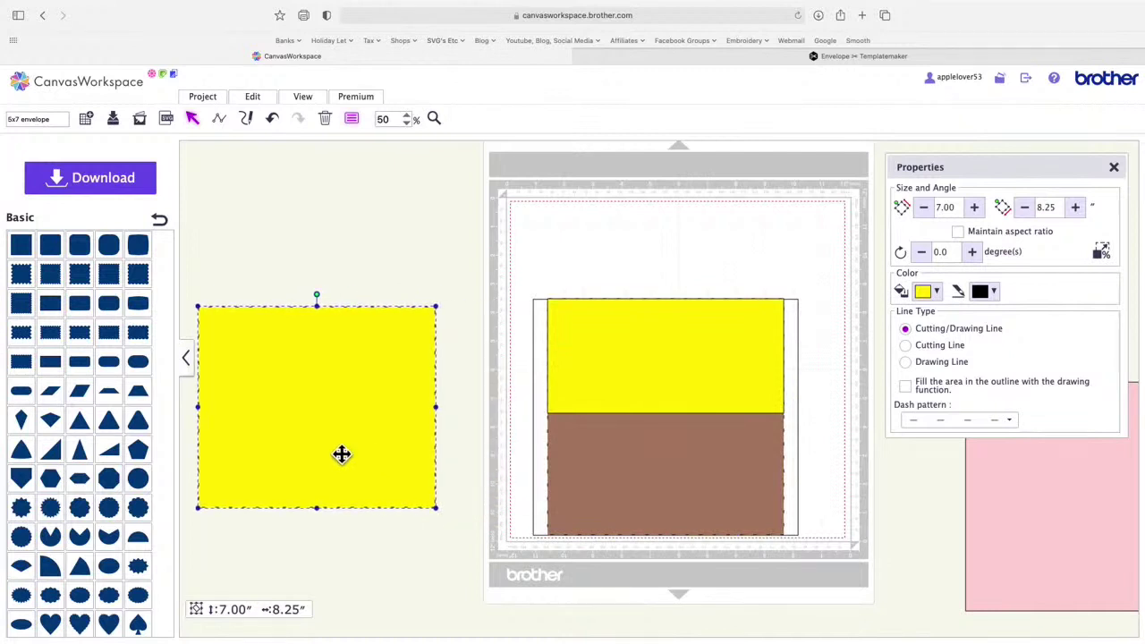
drag(354, 404, 412, 404)
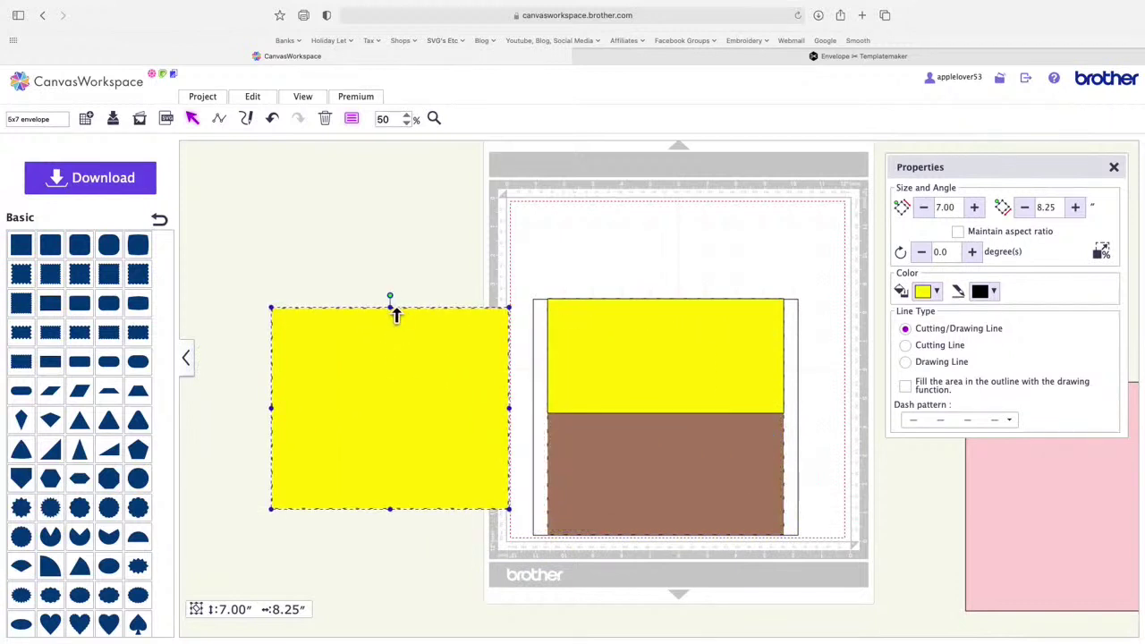
drag(397, 315, 397, 331)
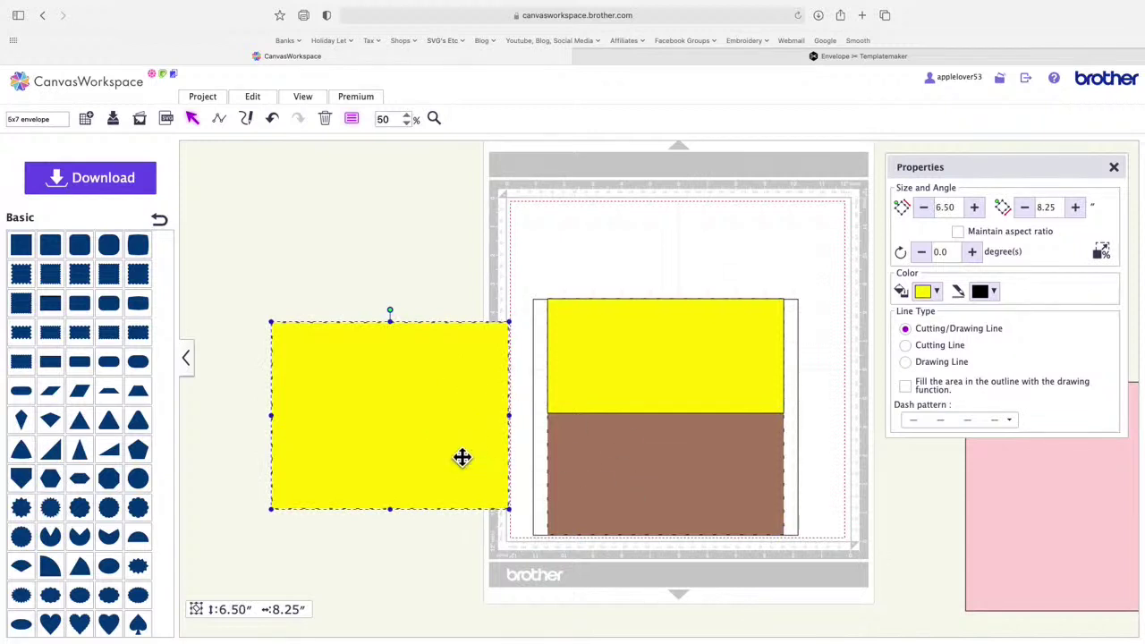
drag(463, 457, 738, 484)
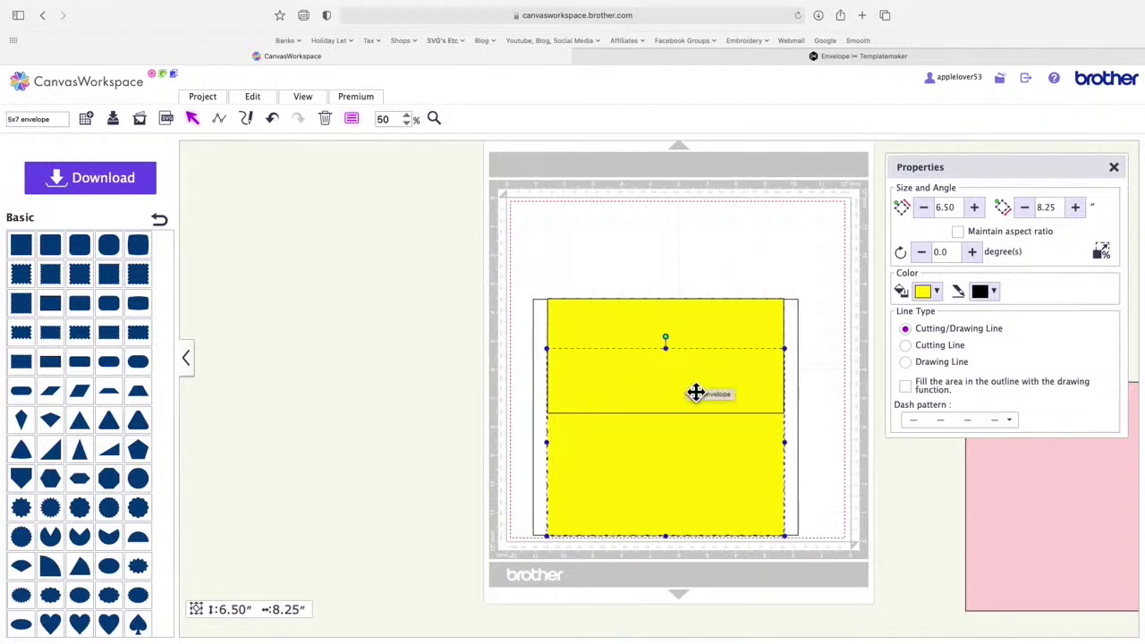
drag(695, 460, 697, 526)
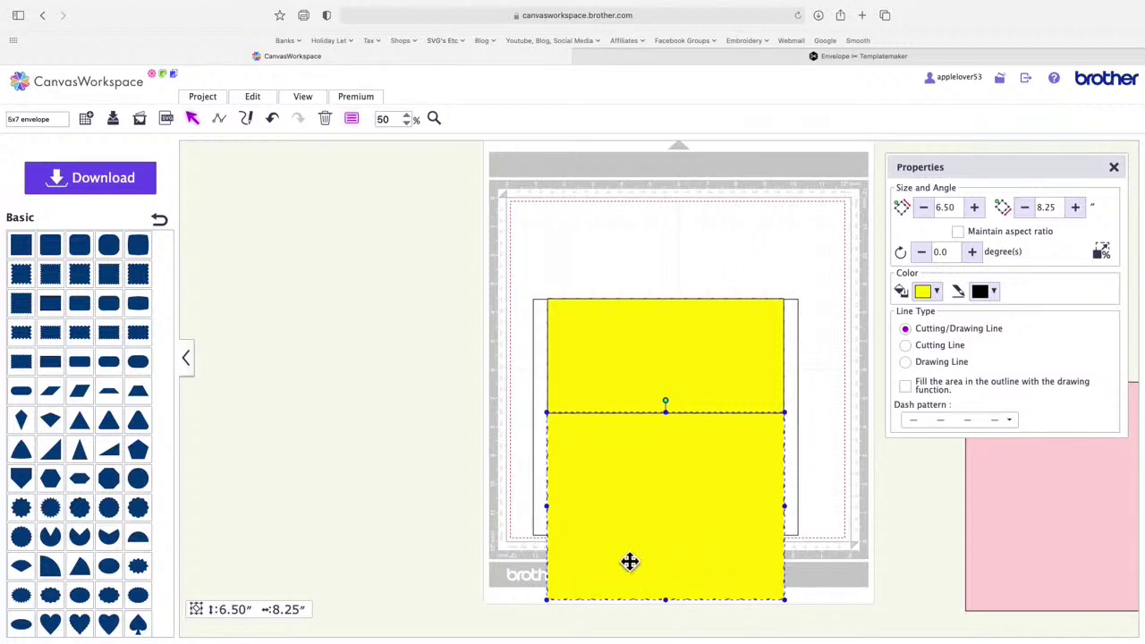
drag(713, 567, 714, 541)
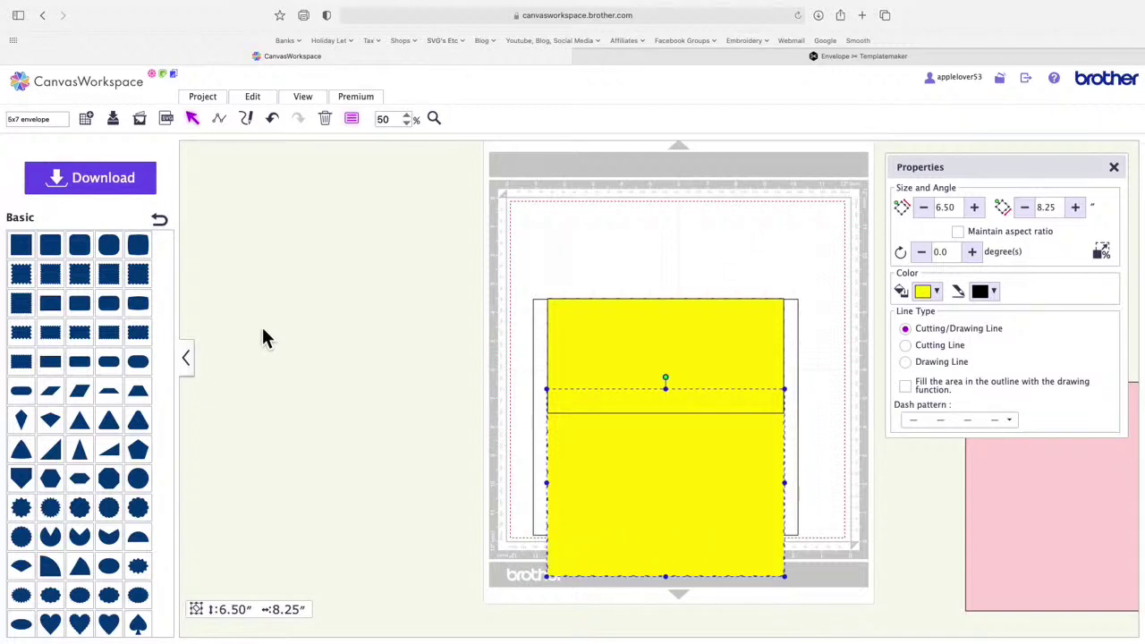
click(268, 130)
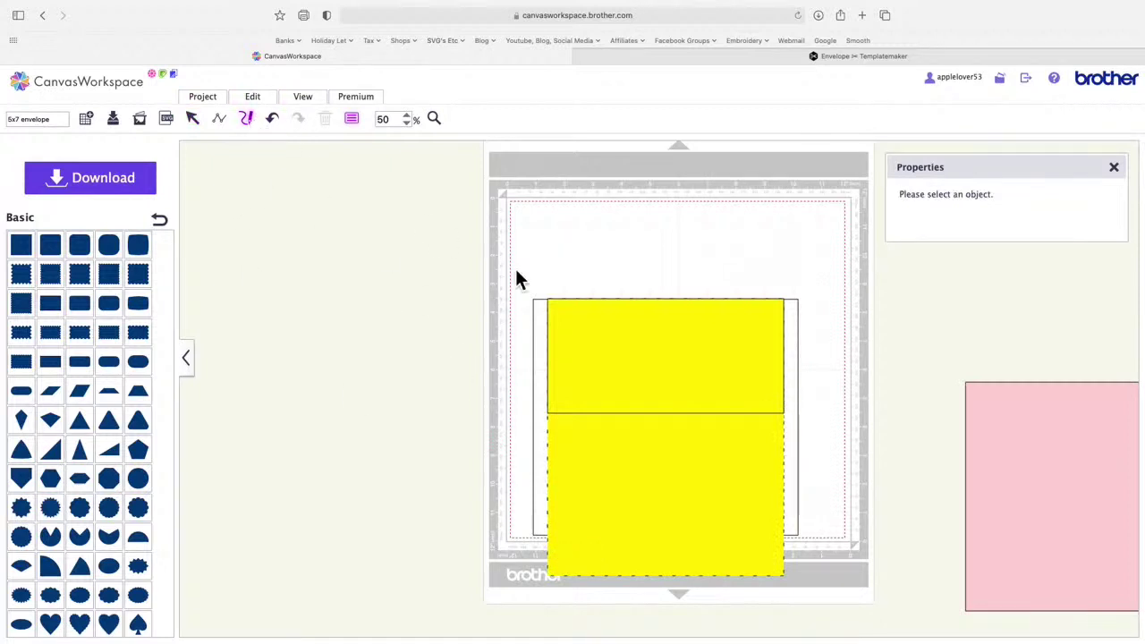
click(554, 543)
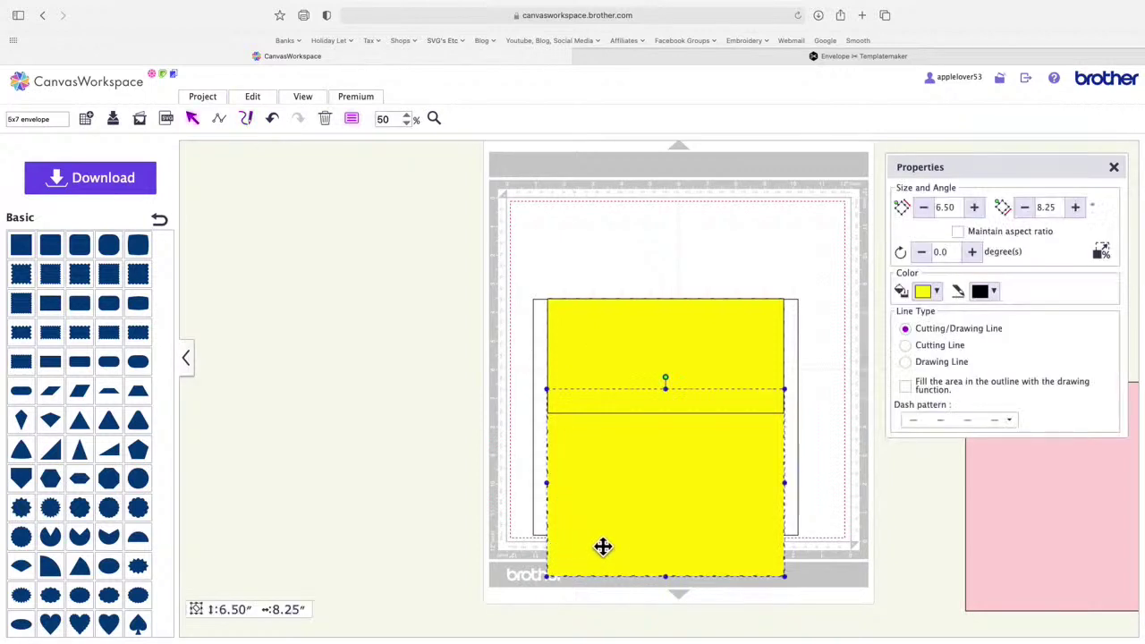
click(254, 124)
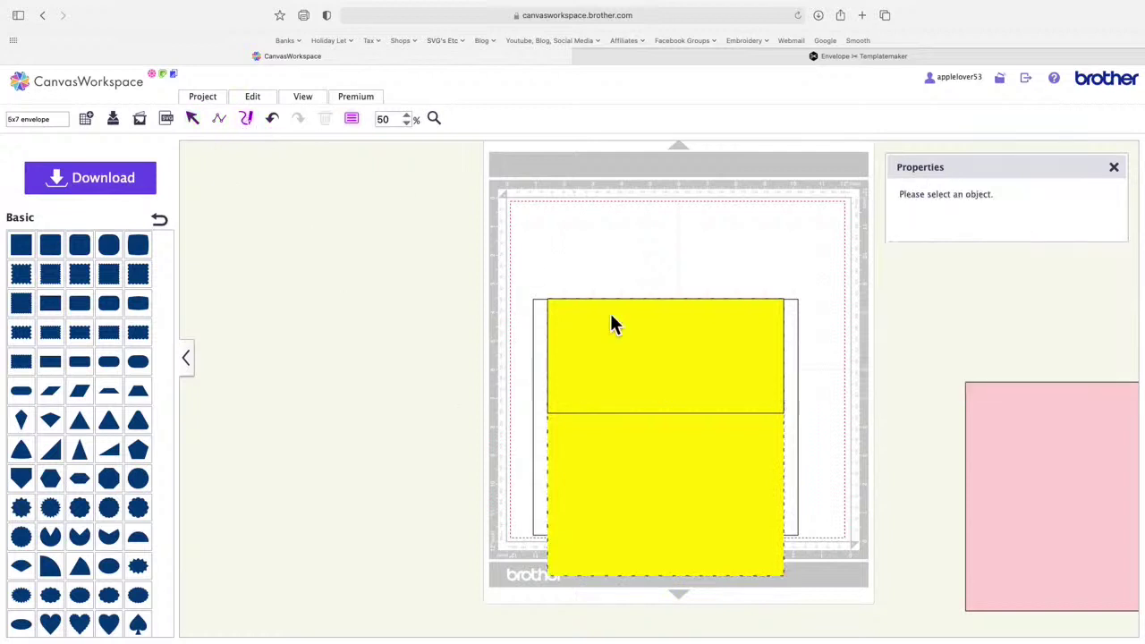
click(552, 537)
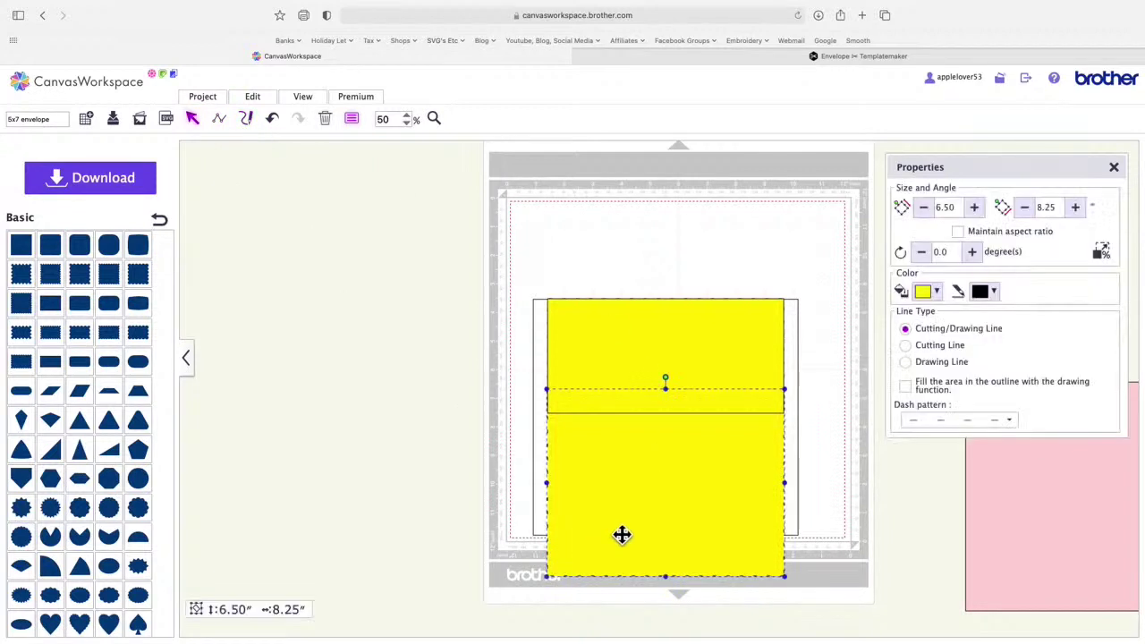
click(641, 222)
Step: Move the lower flap off the mat beside the base and remove its fill colour
drag(698, 491, 409, 374)
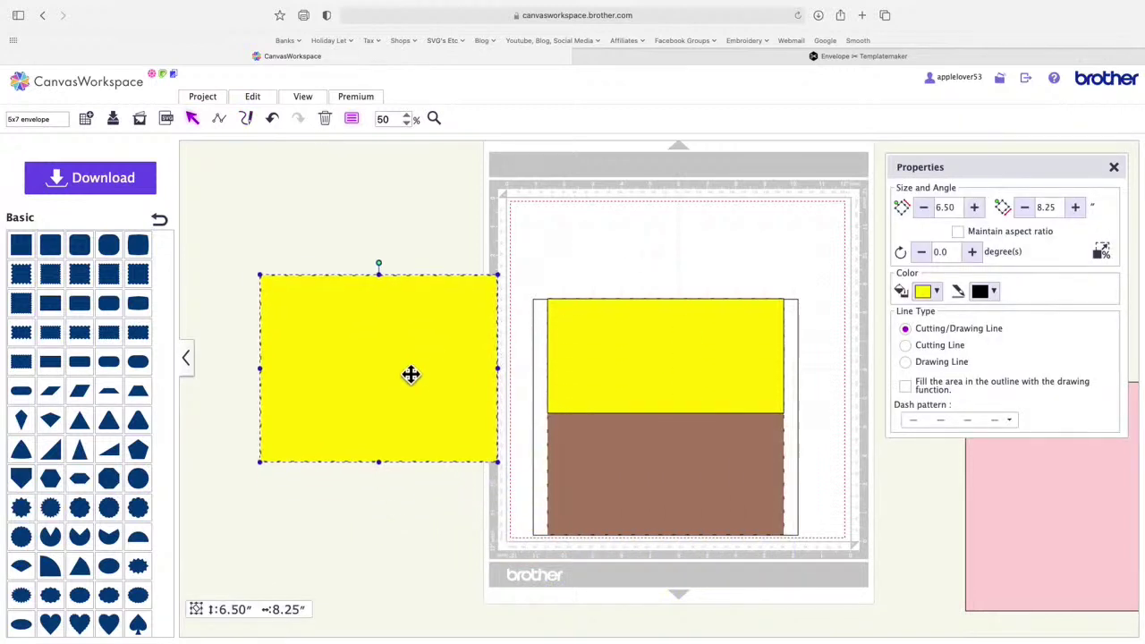
click(944, 300)
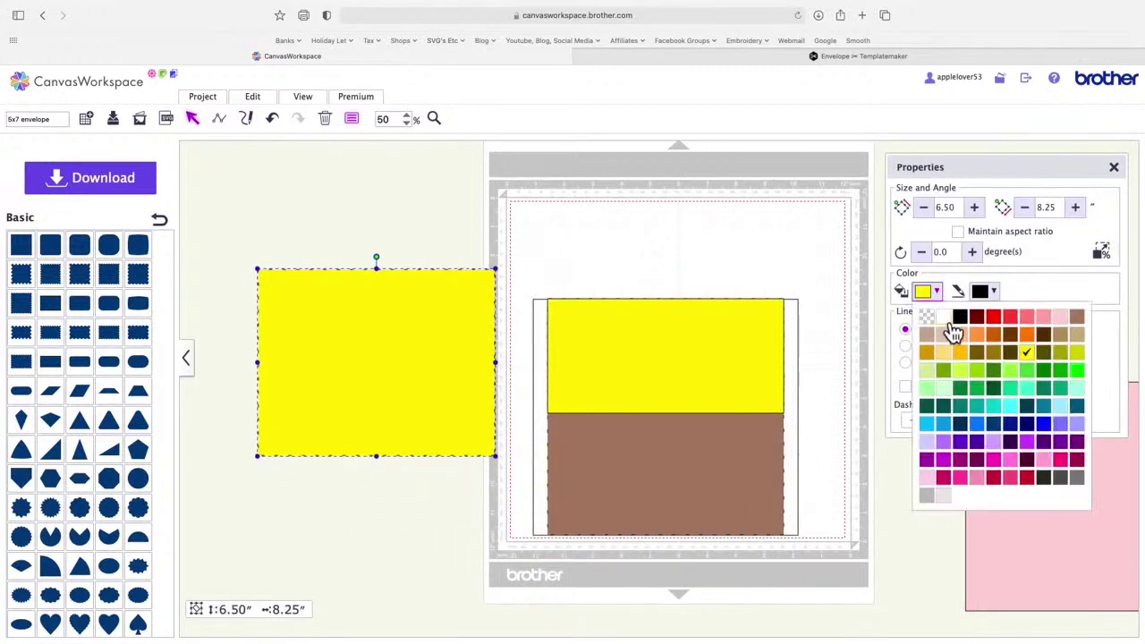
click(929, 317)
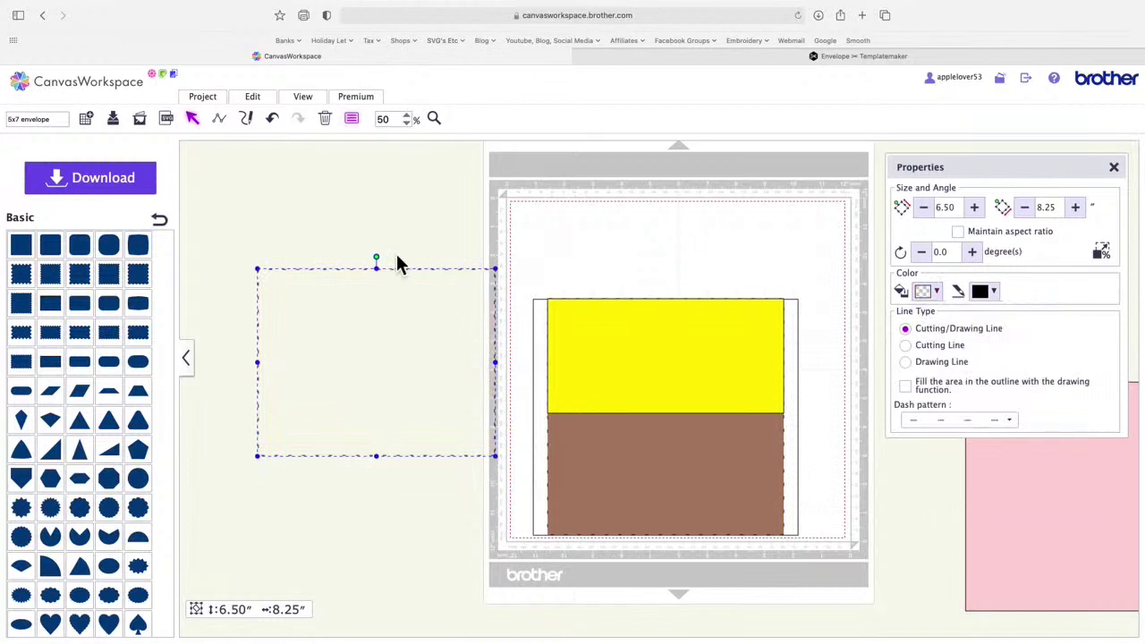
Step: Draw a horizontal fold line about 8.27 inches long across the lower part of the flap outline and make it dashed
click(305, 179)
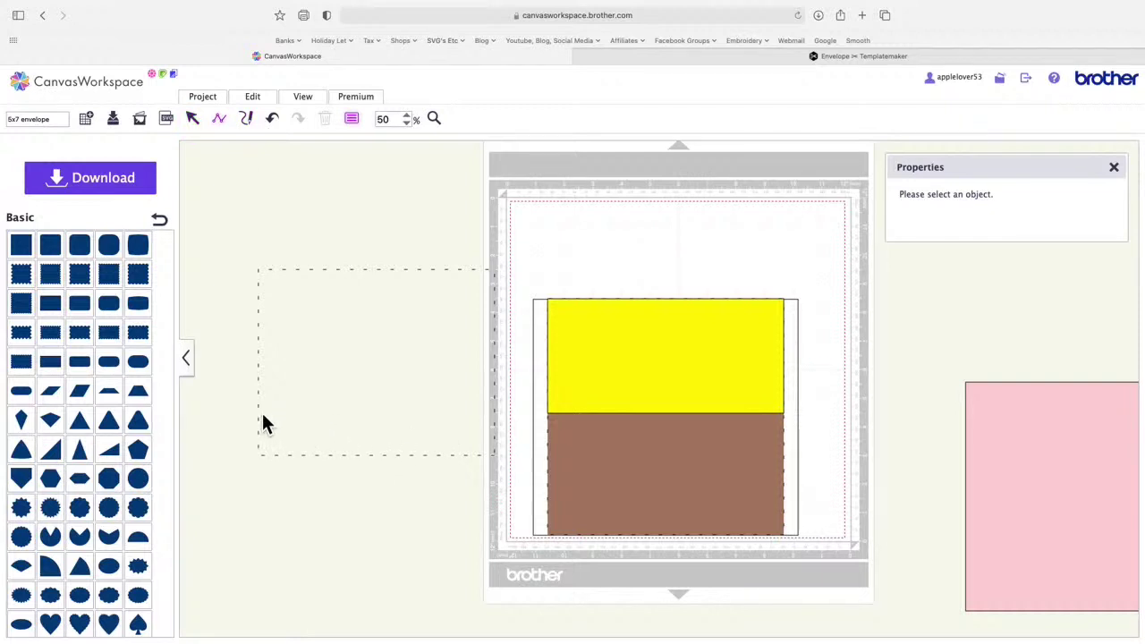
click(488, 411)
double_click(498, 413)
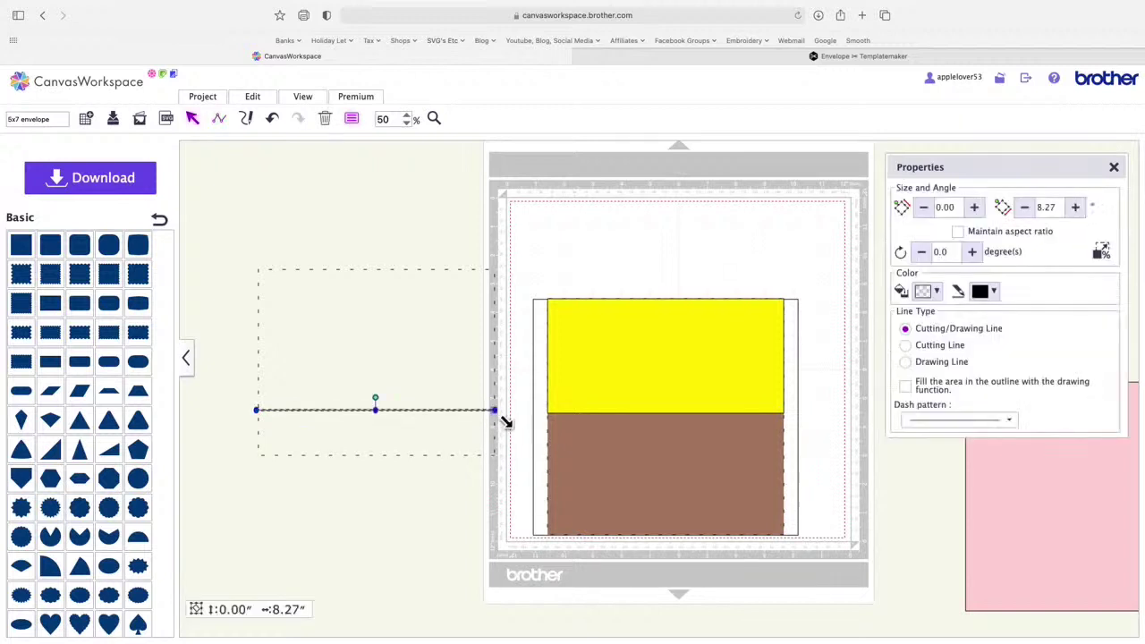
click(1002, 427)
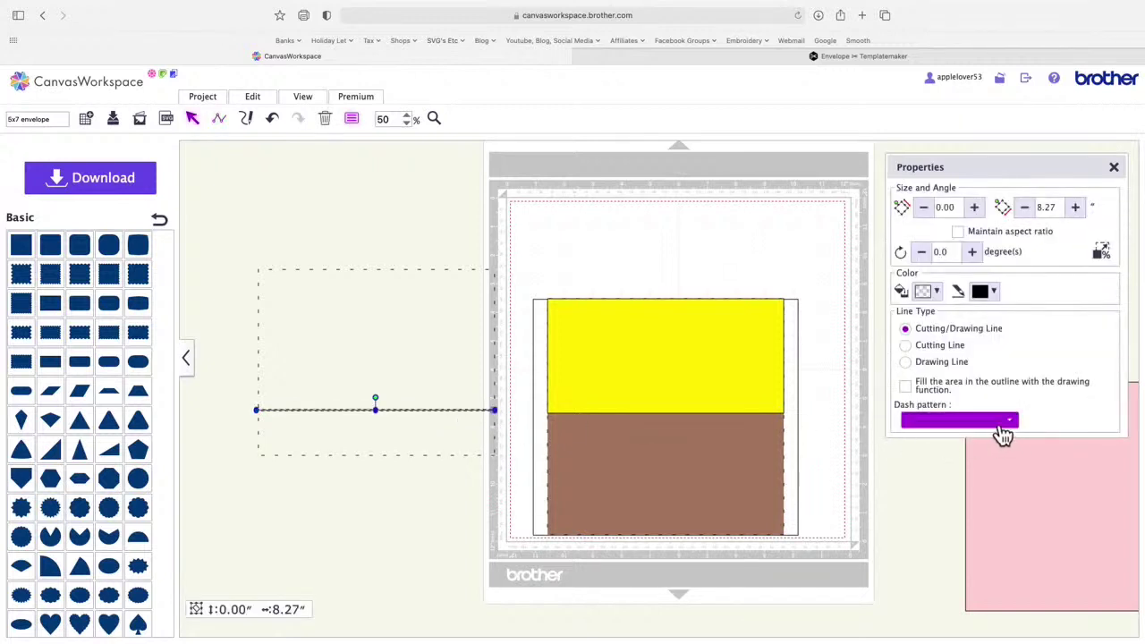
click(983, 557)
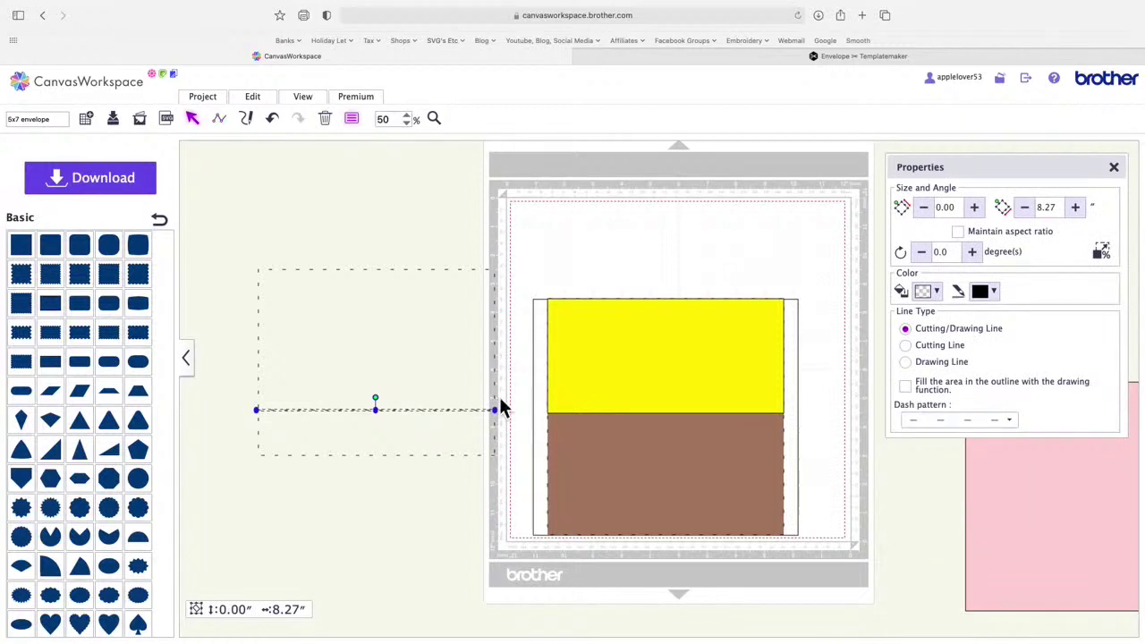
click(235, 504)
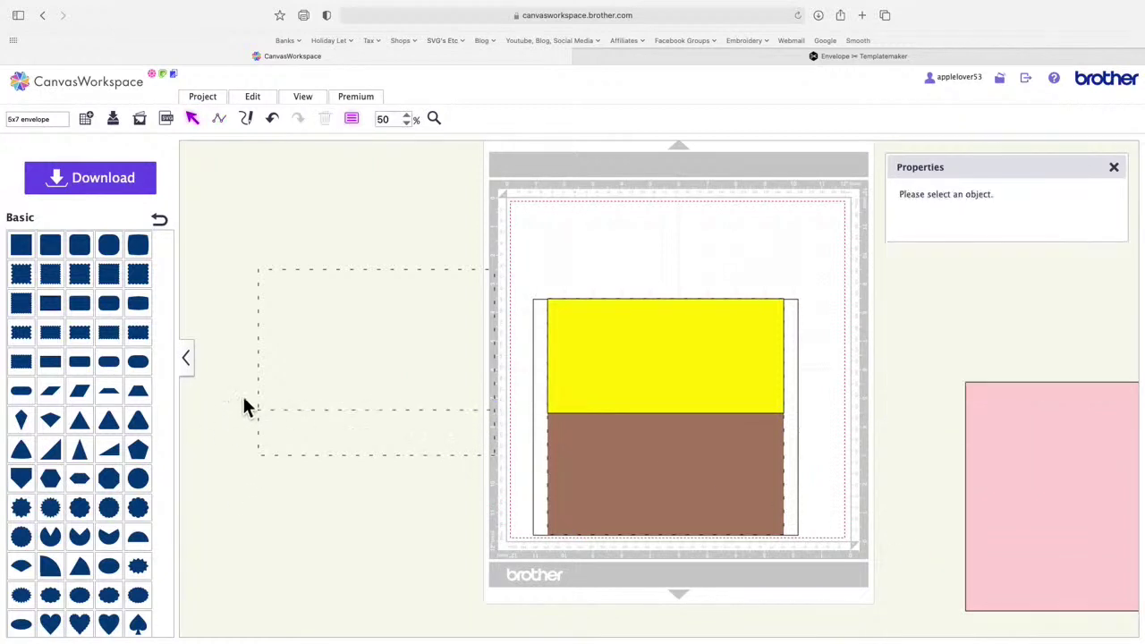
Step: Group the dashed fold line with the lower flap outline
drag(219, 381, 340, 455)
right_click(327, 417)
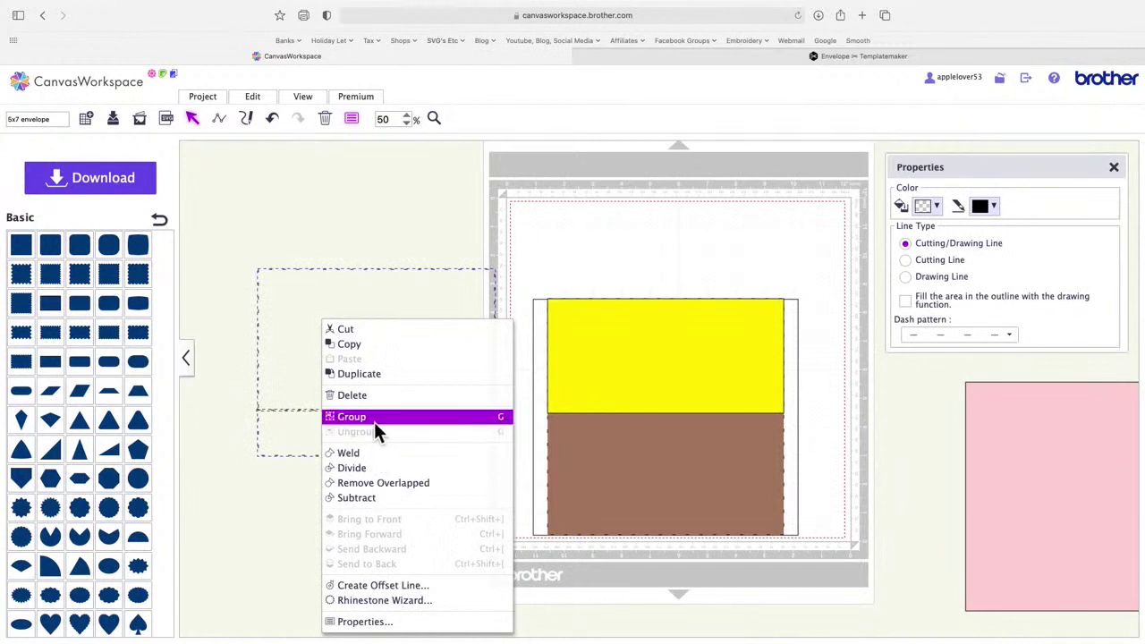
click(375, 421)
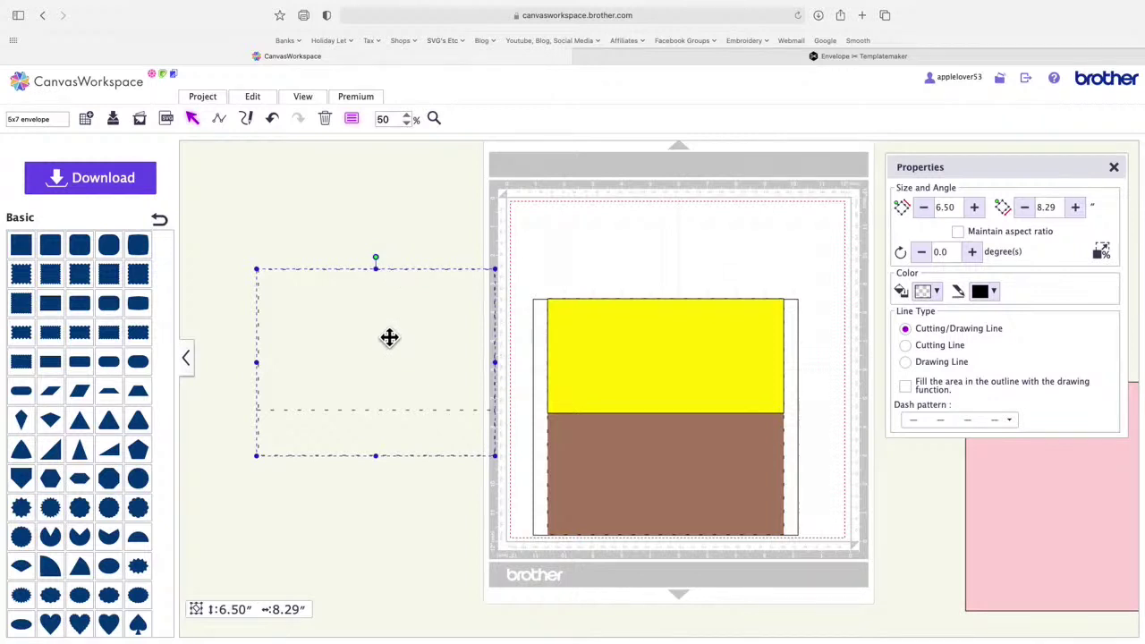
Step: Try the grouped flap rotated 180 degrees at the lower edge of the base, and return it off the mat at 0 degrees
drag(384, 263, 393, 473)
drag(565, 470, 670, 621)
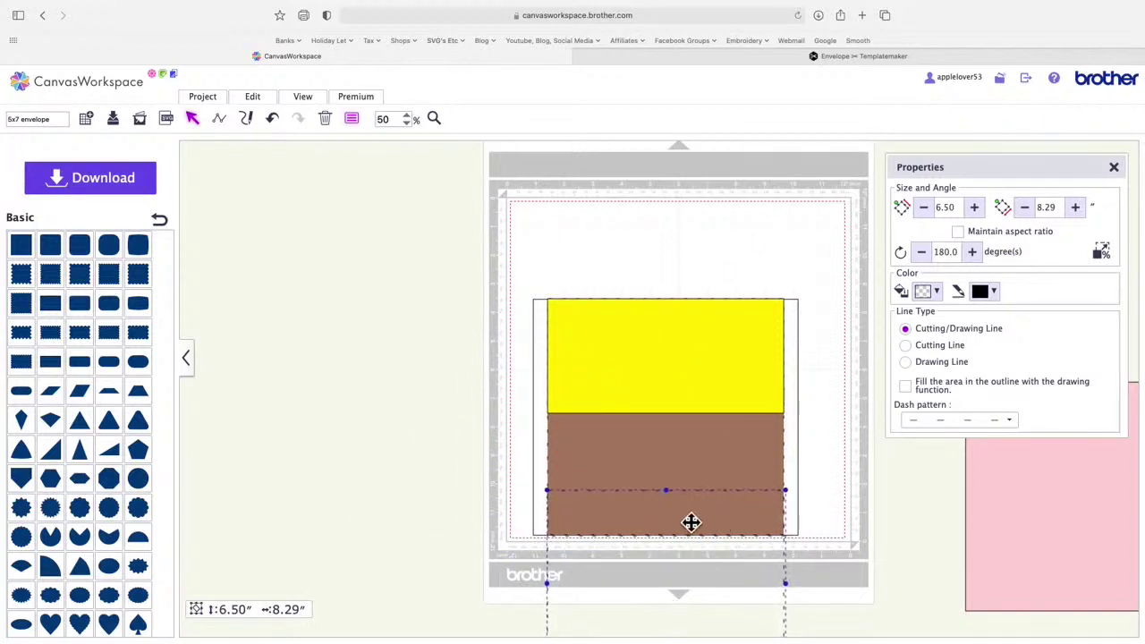
drag(689, 575, 405, 350)
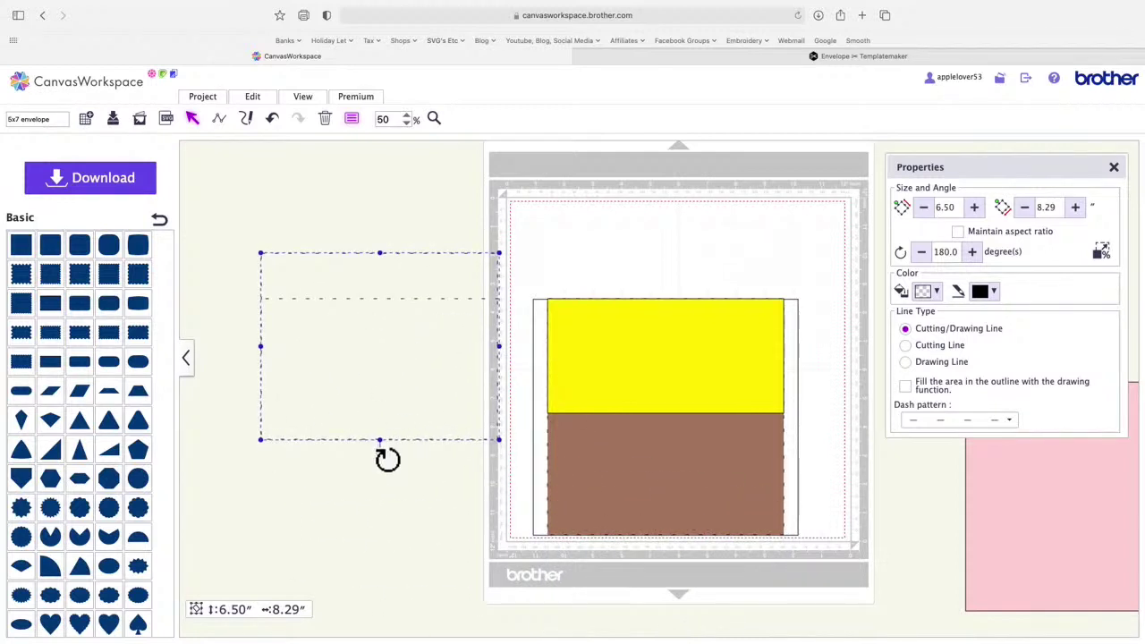
drag(385, 455, 364, 271)
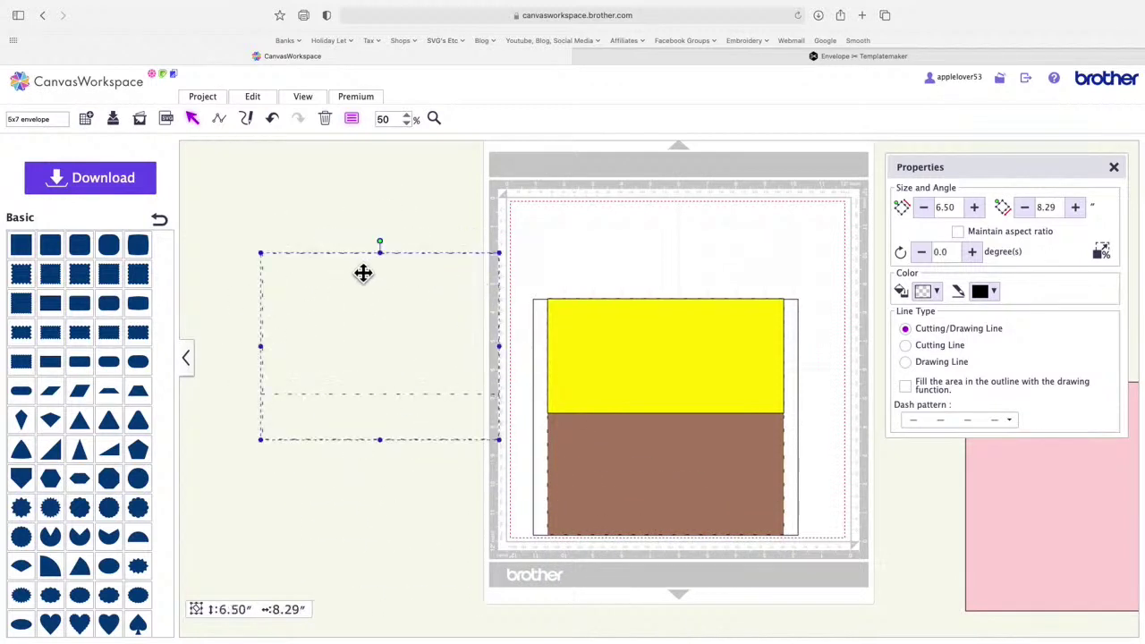
Step: Check the flap's fold line against the base's lower edge, then move the flap off the mat and fill it yellow
drag(396, 338, 686, 478)
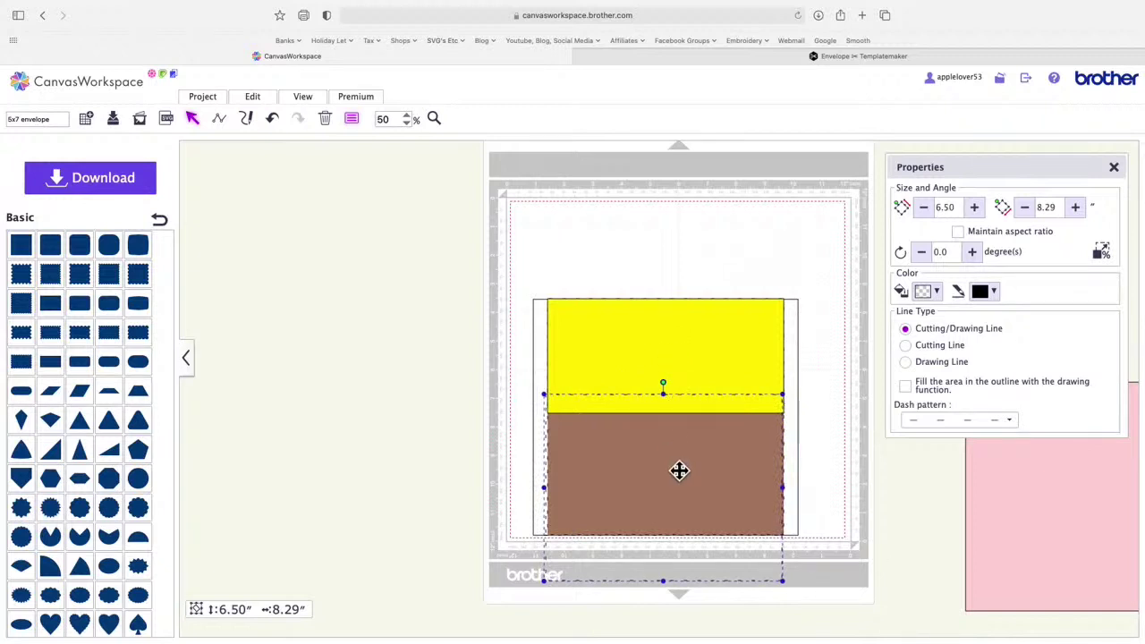
drag(698, 568, 388, 442)
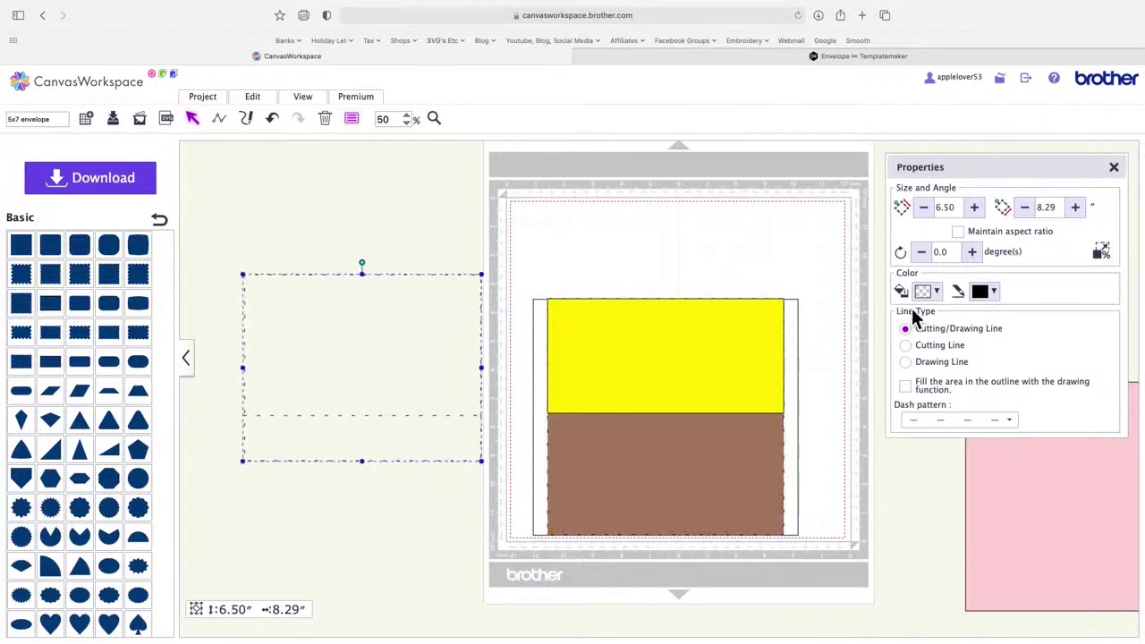
click(935, 292)
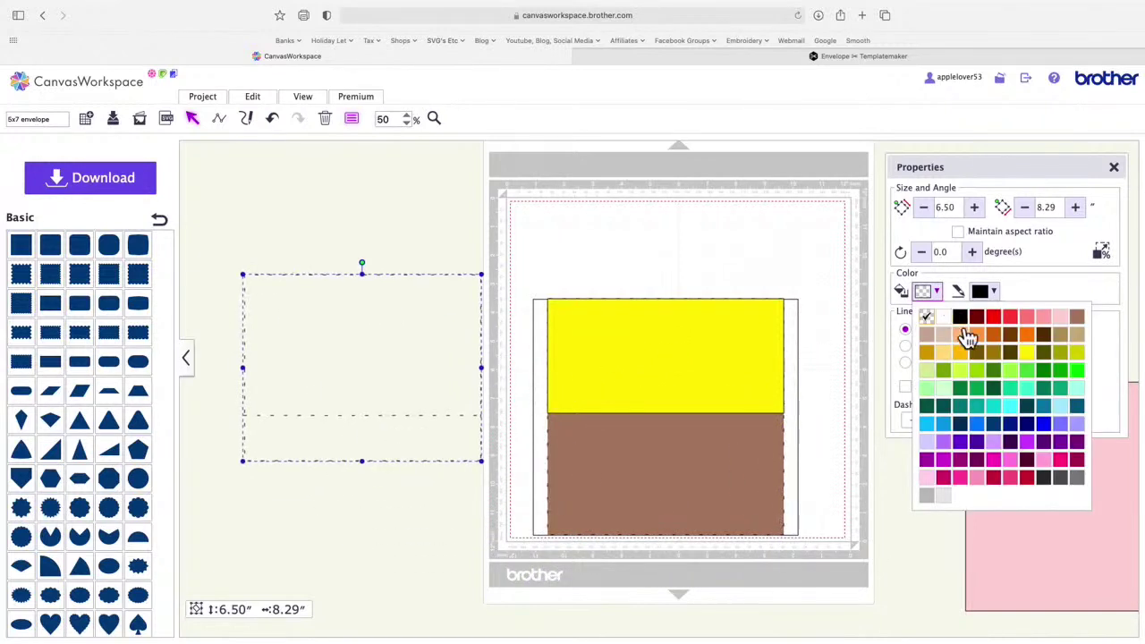
click(1041, 355)
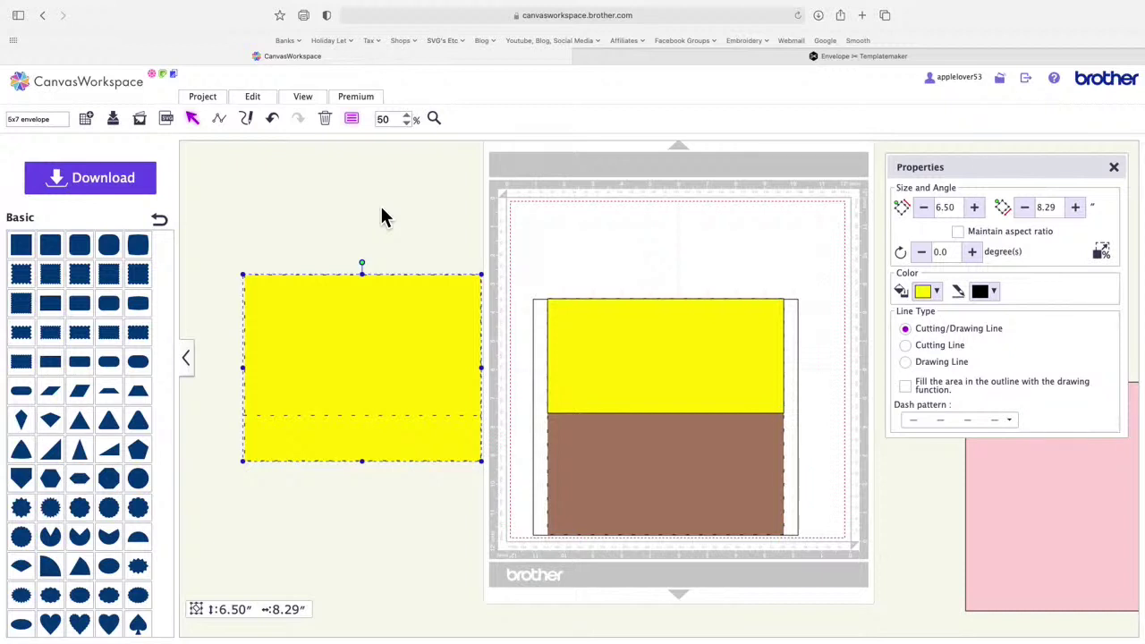
Step: Move the yellow upper flap above the base's upper edge and place a rounded rectangle about 4.10 by 8.21 inches over it
click(706, 372)
drag(706, 372, 706, 258)
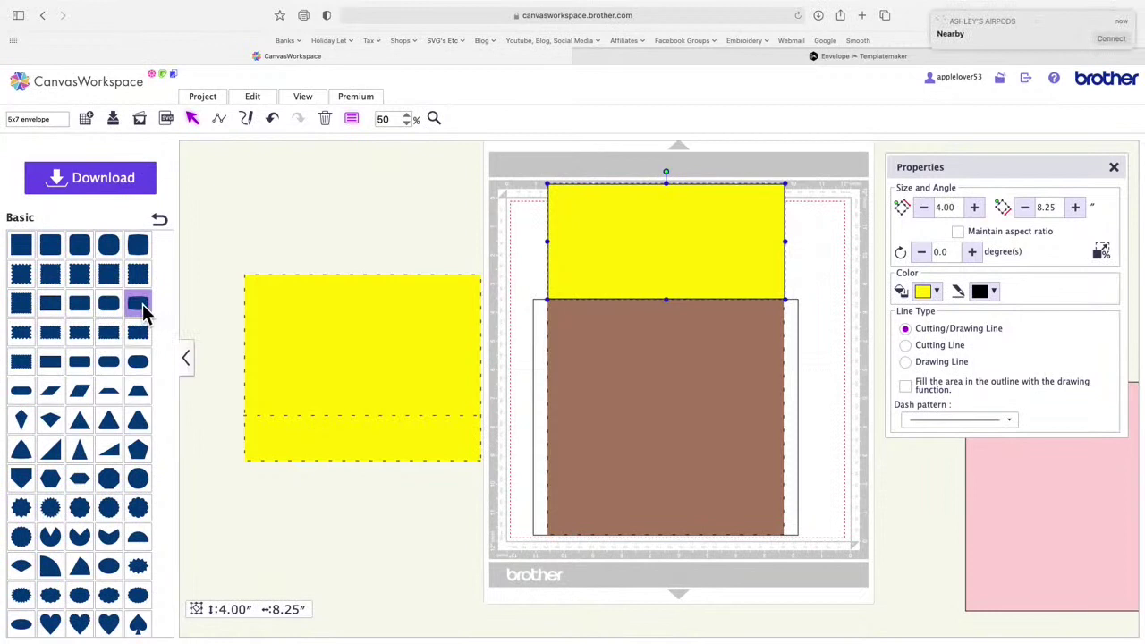
scroll(78, 394, down, 2)
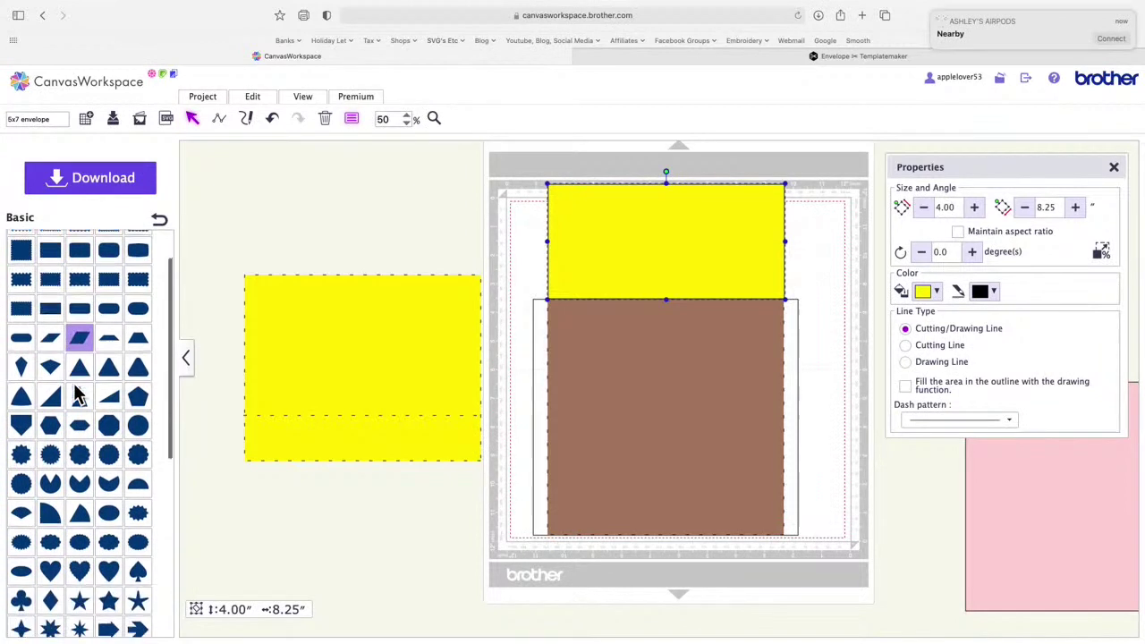
scroll(107, 376, up, 2)
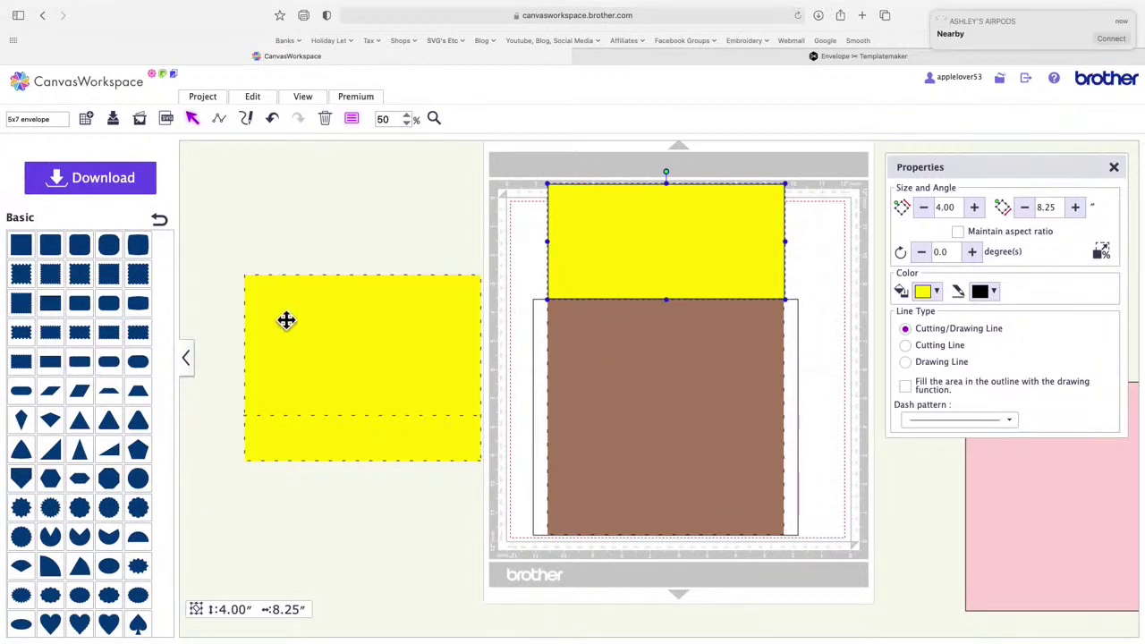
drag(82, 370, 565, 205)
drag(675, 253, 791, 279)
click(799, 240)
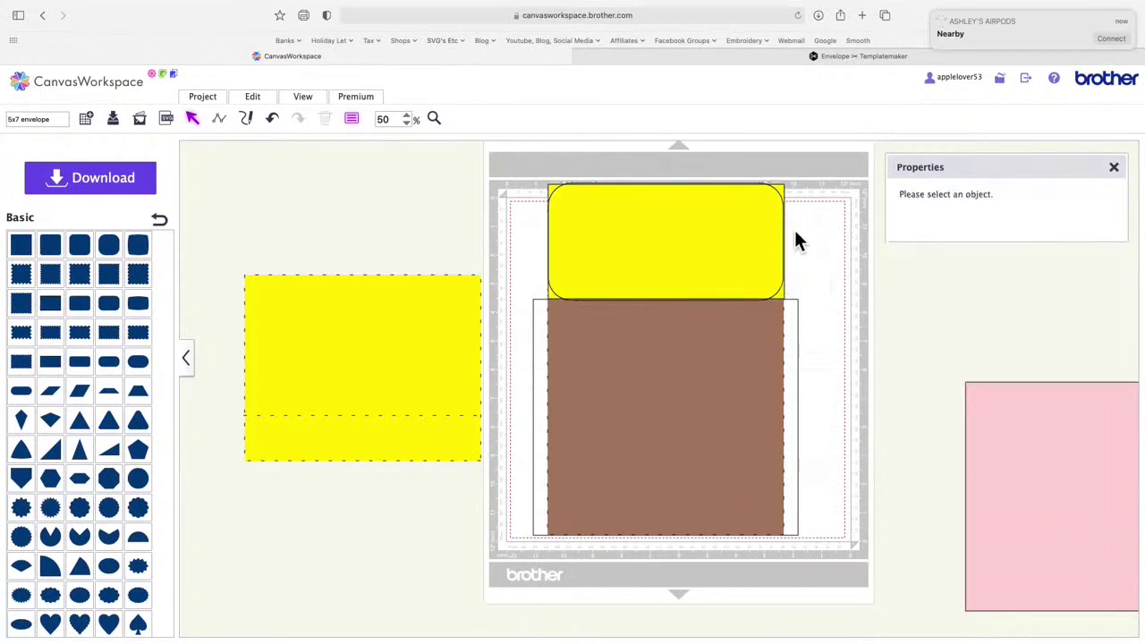
Step: Stretch the rounded rectangle to about 4.17 inches high and set its width to 8.25 inches
click(744, 236)
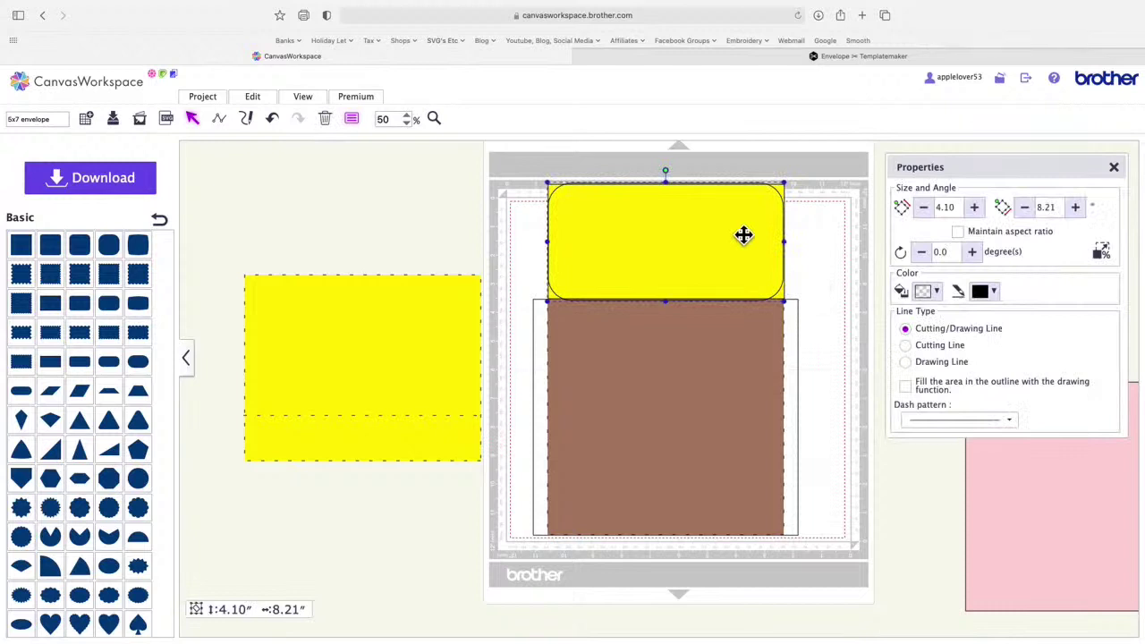
drag(675, 311, 674, 314)
click(798, 243)
click(732, 252)
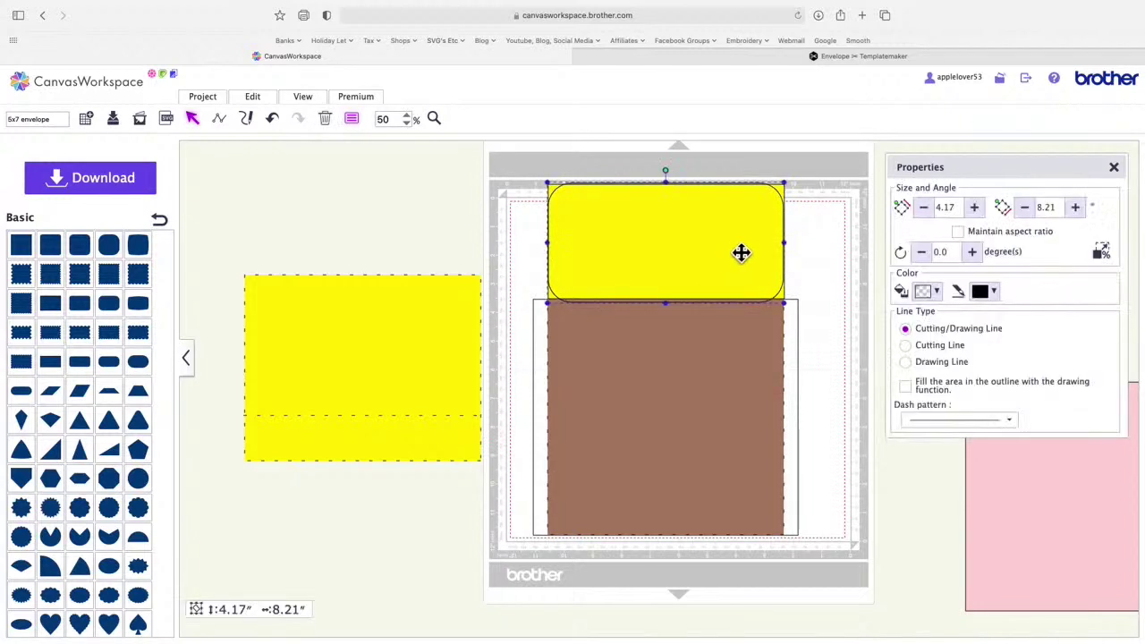
click(1062, 210)
key(BackSpace)
text(5)
key(Return)
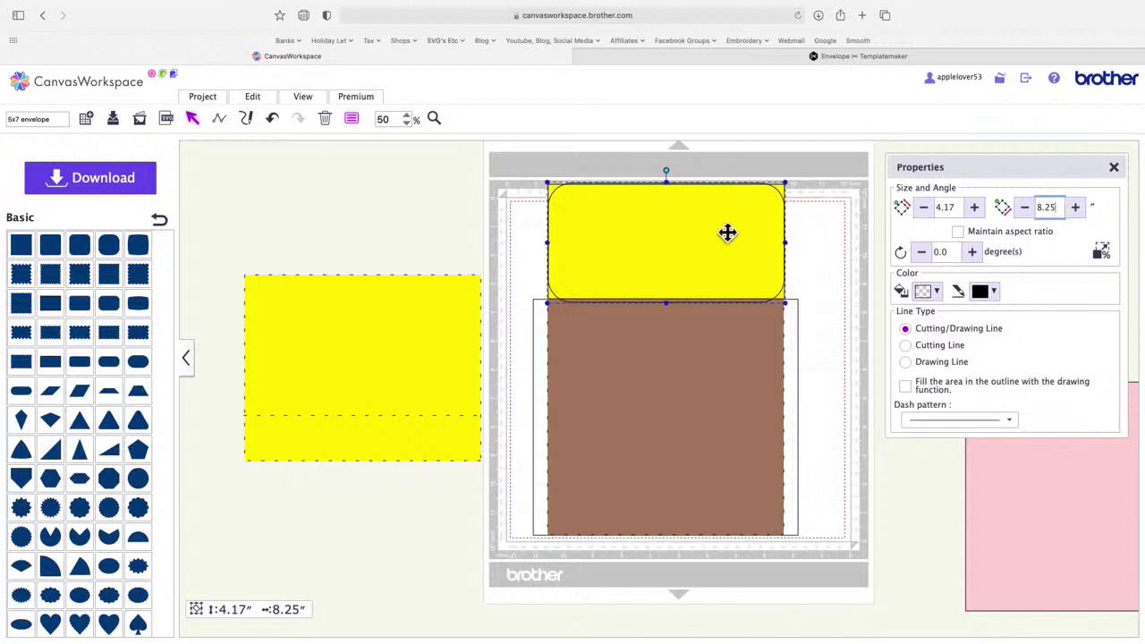
Step: Move the yellow upper flap rectangle and the brown base off the mat, leaving the rounded flap in place
drag(728, 233, 343, 186)
drag(764, 236, 685, 227)
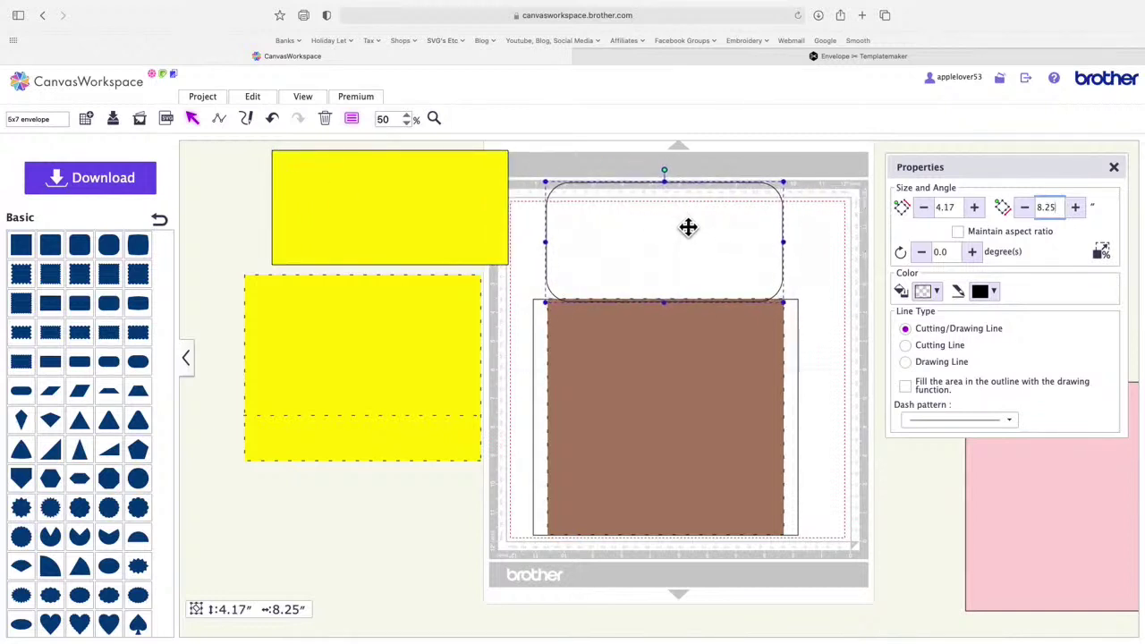
click(719, 405)
drag(719, 406, 346, 415)
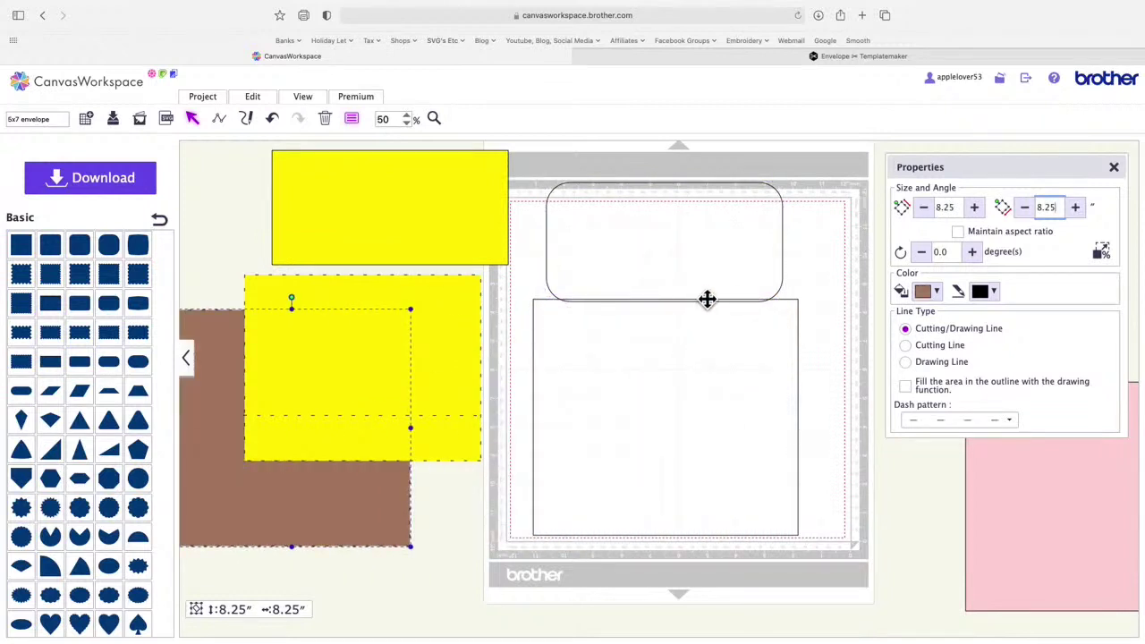
Step: Centre the rounded flap horizontally with the side-panel rectangle and select the flap to adjust its position slightly upward
drag(806, 230, 722, 340)
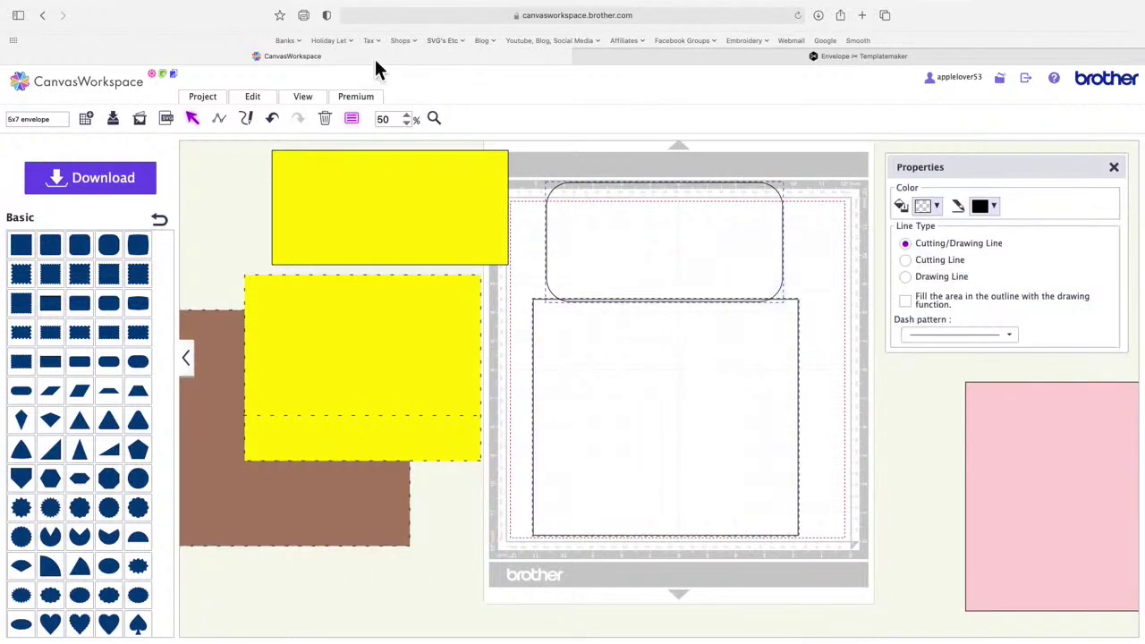
click(253, 96)
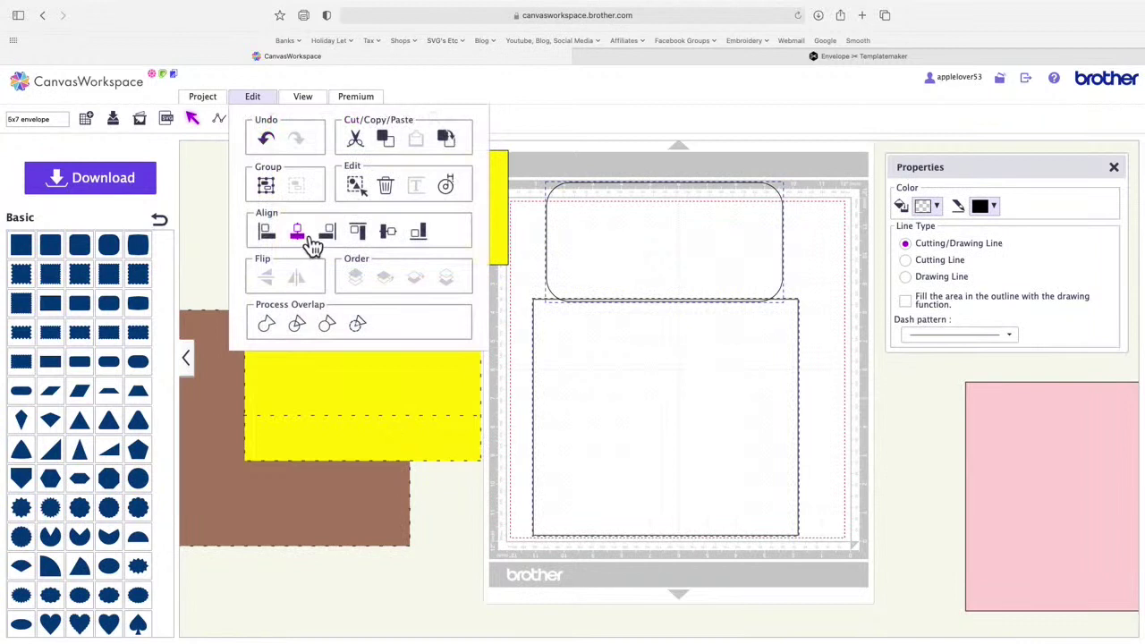
click(299, 234)
click(813, 270)
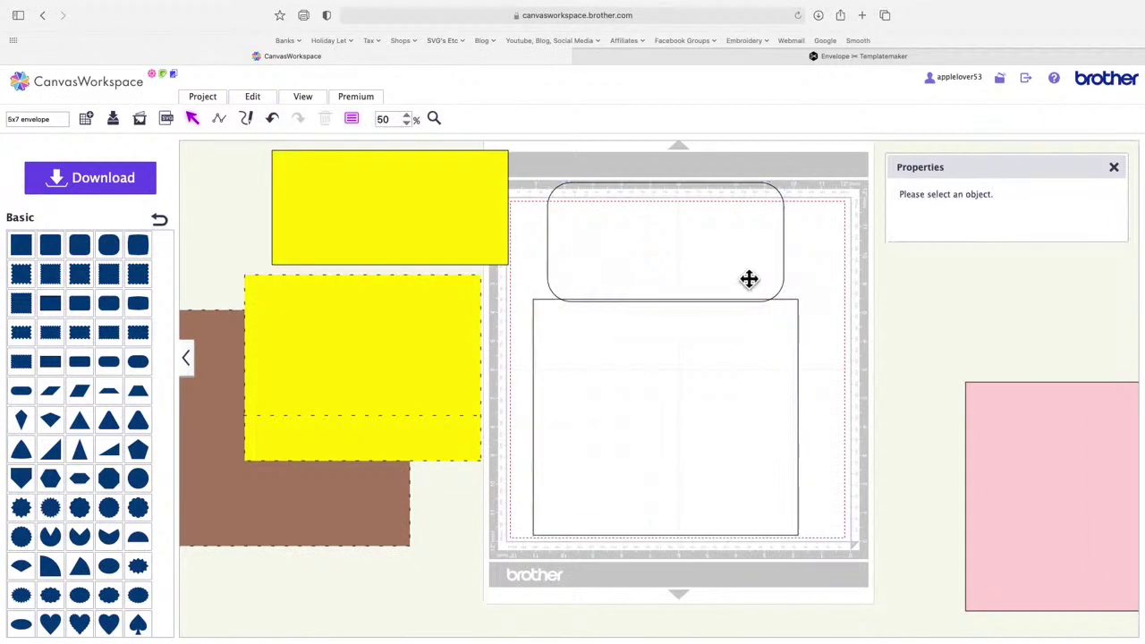
click(749, 280)
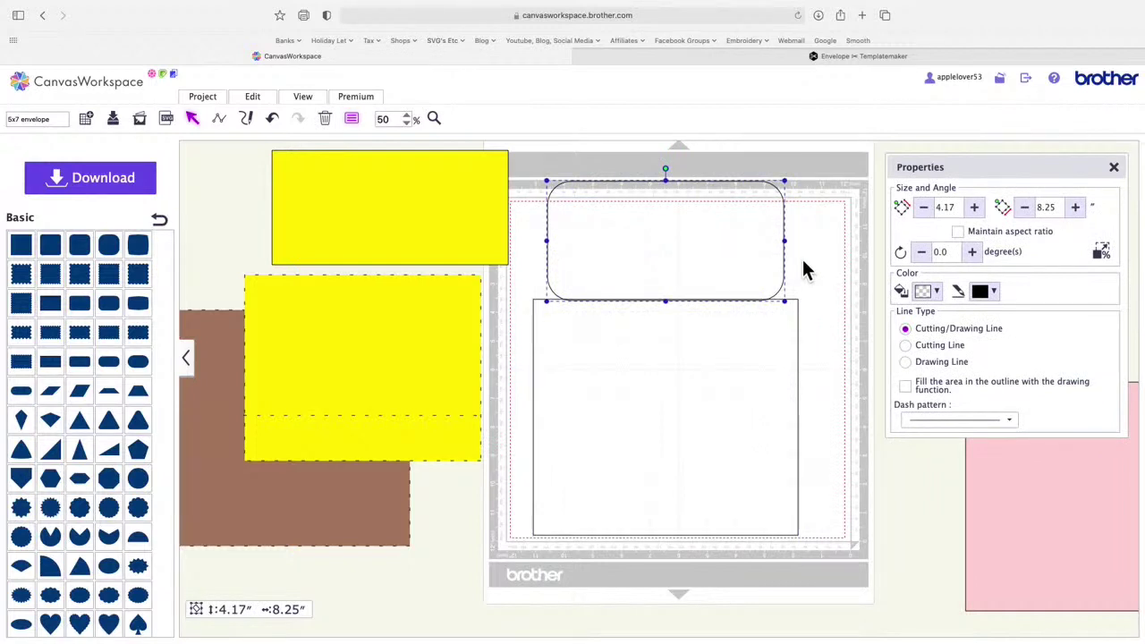
Step: Move the yellow rectangle farther from the mat and stretch the rounded flap downward to about 4.89 inches high
drag(428, 228, 361, 205)
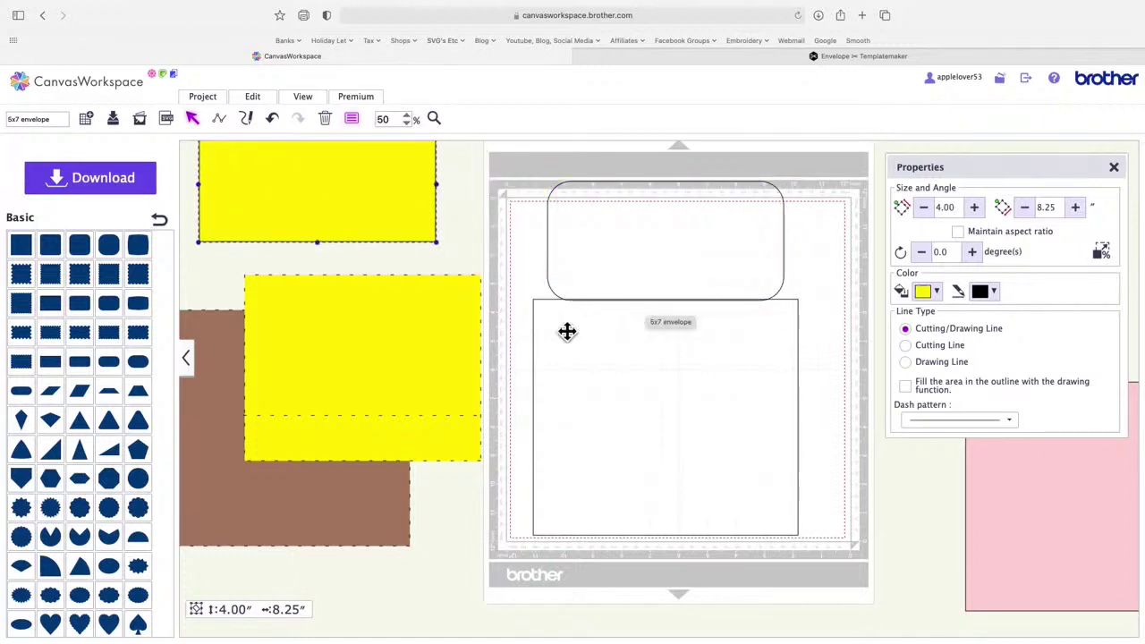
click(677, 298)
drag(674, 314, 676, 330)
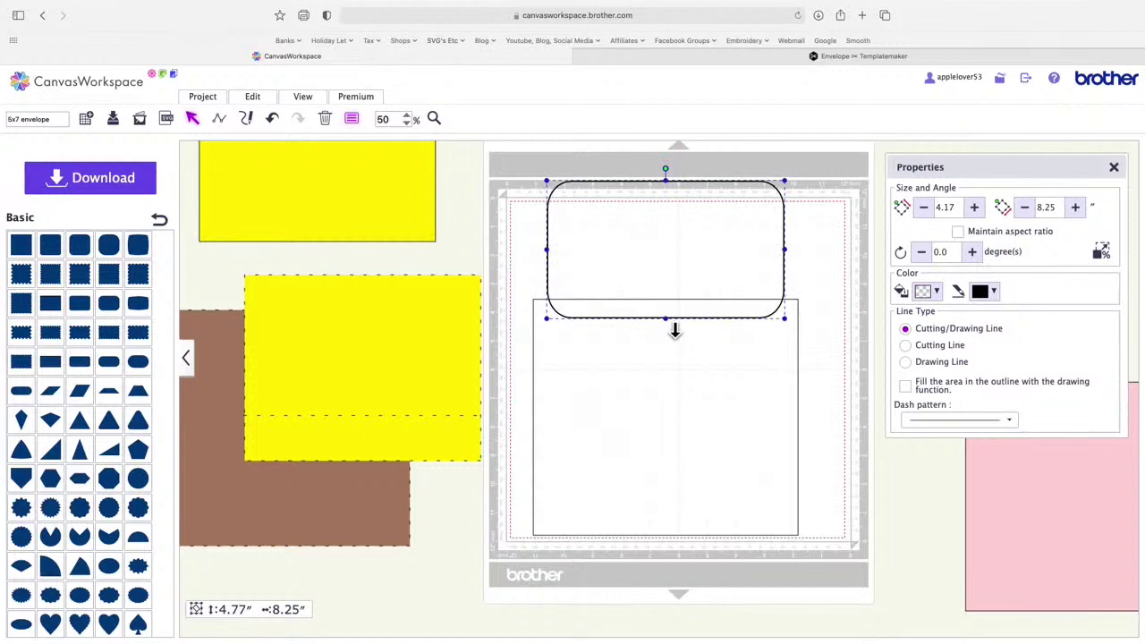
drag(676, 330, 677, 334)
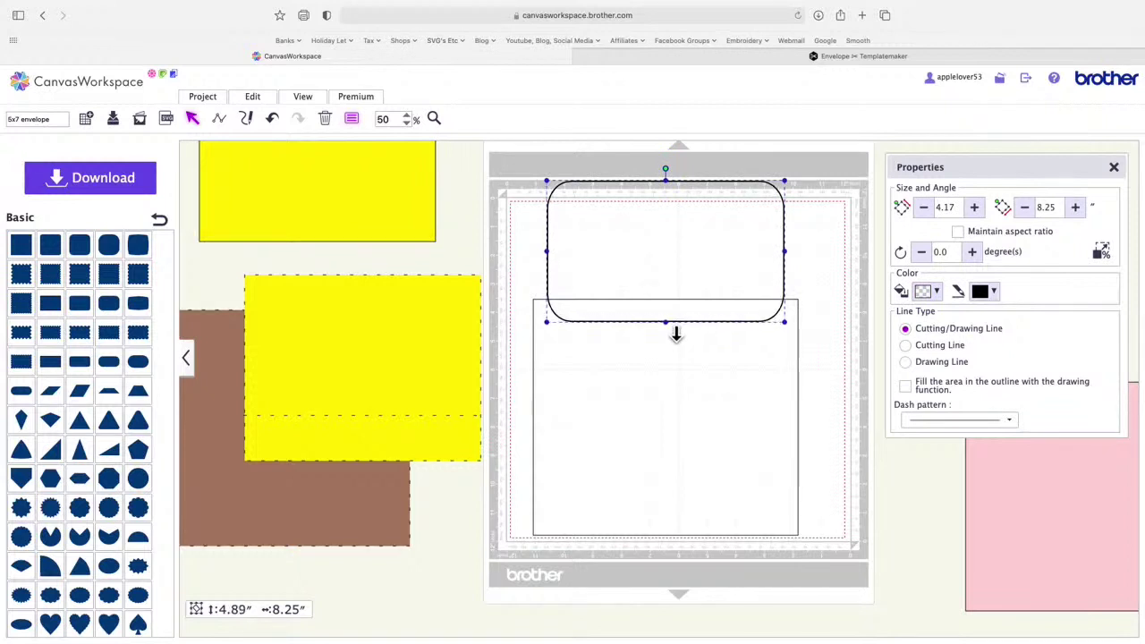
Step: Lay the yellow rectangle over the rounded flap for comparison and nudge the flap to match the rectangle's upper edge
drag(391, 212, 753, 238)
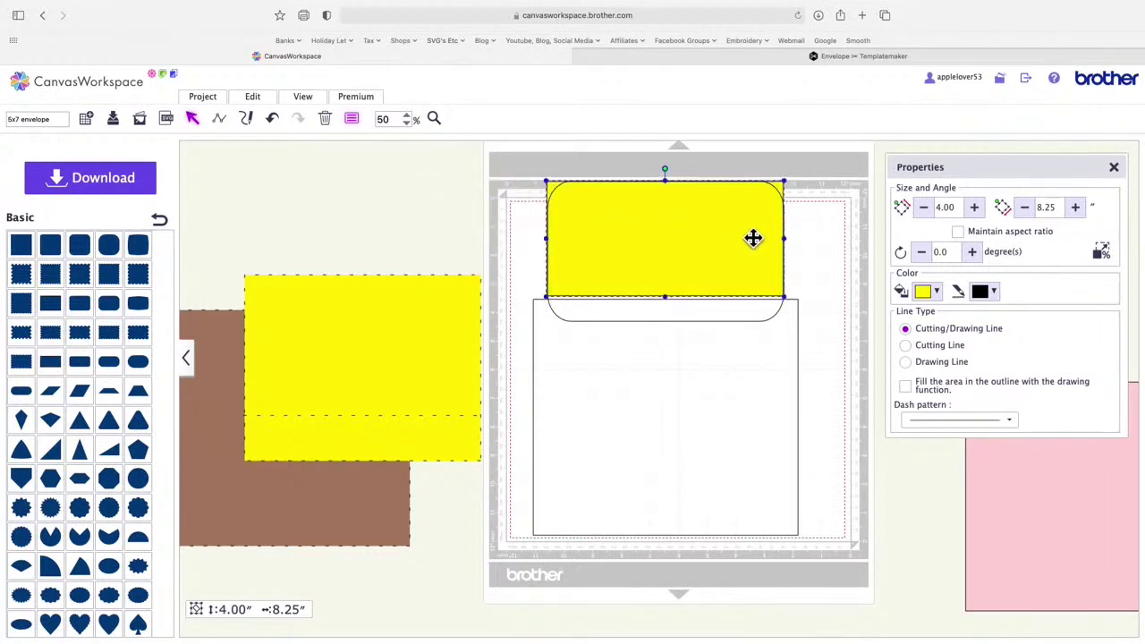
click(841, 265)
click(743, 330)
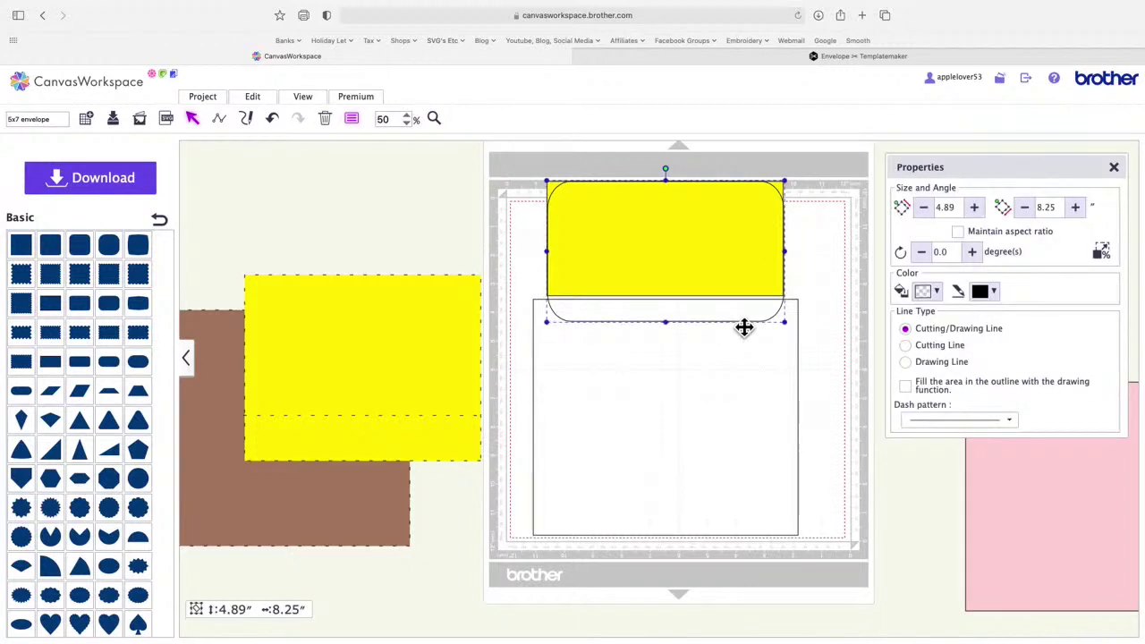
key(Down)
key(Down)
key(Down)
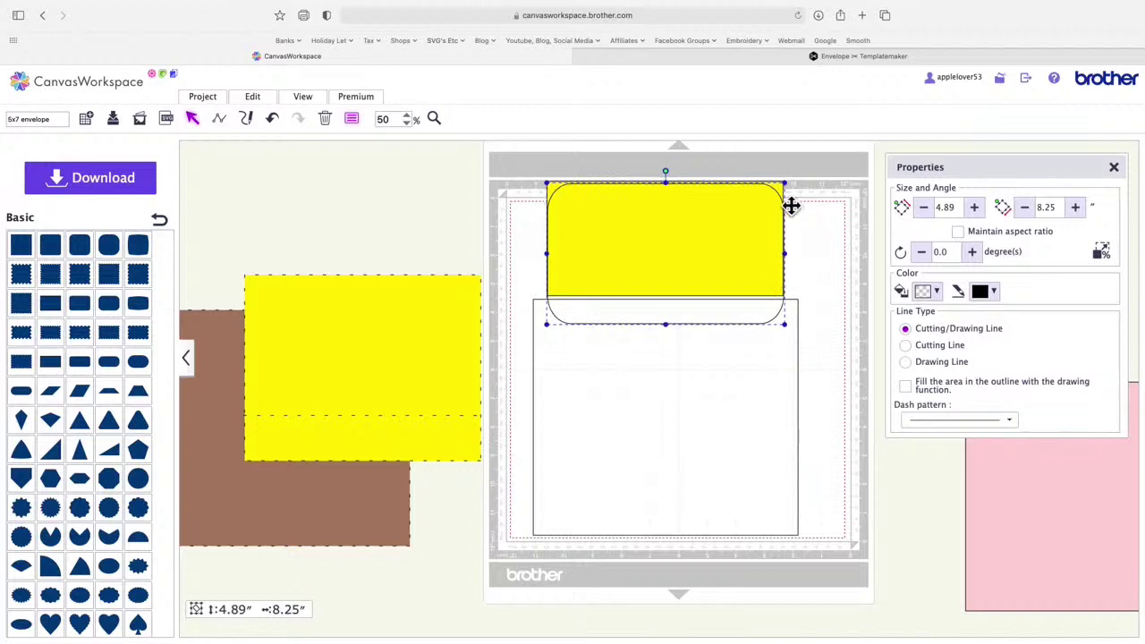
key(Up)
key(Up)
click(804, 234)
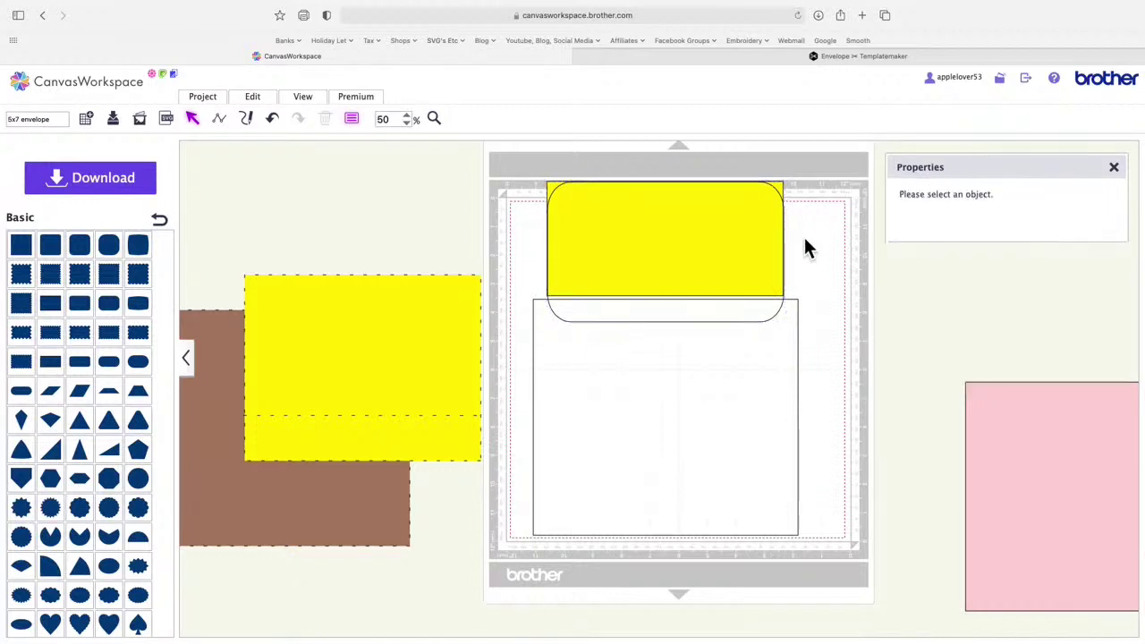
Step: Move the yellow rectangle off the mat, lower the rounded flap slightly and centre it horizontally with the side-panel rectangle
click(740, 244)
drag(740, 244, 532, 245)
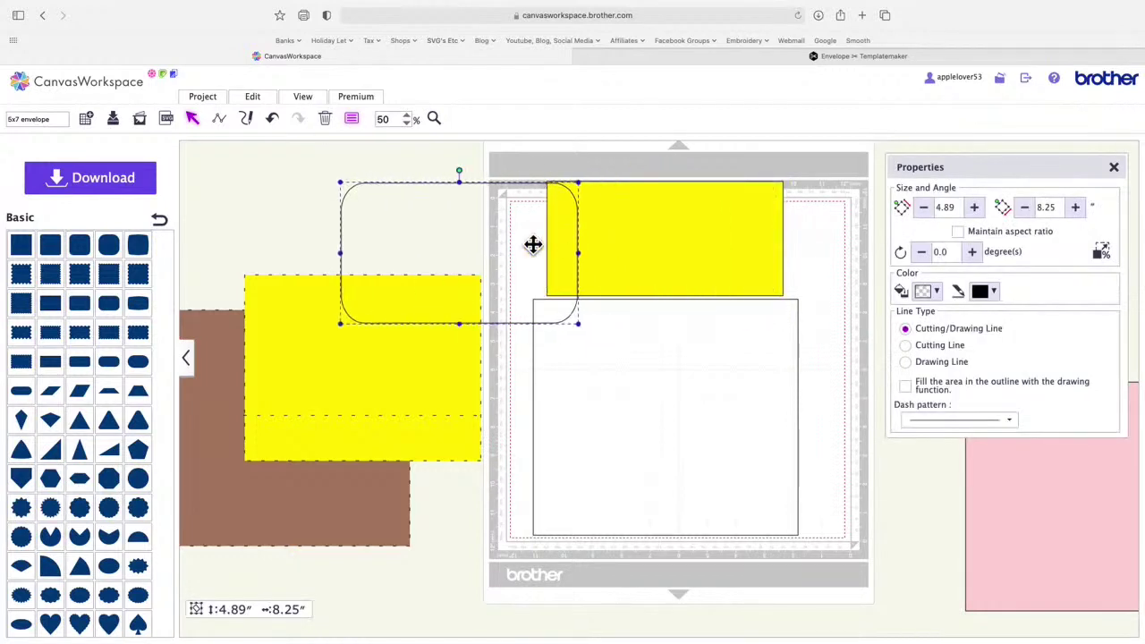
drag(409, 238, 606, 243)
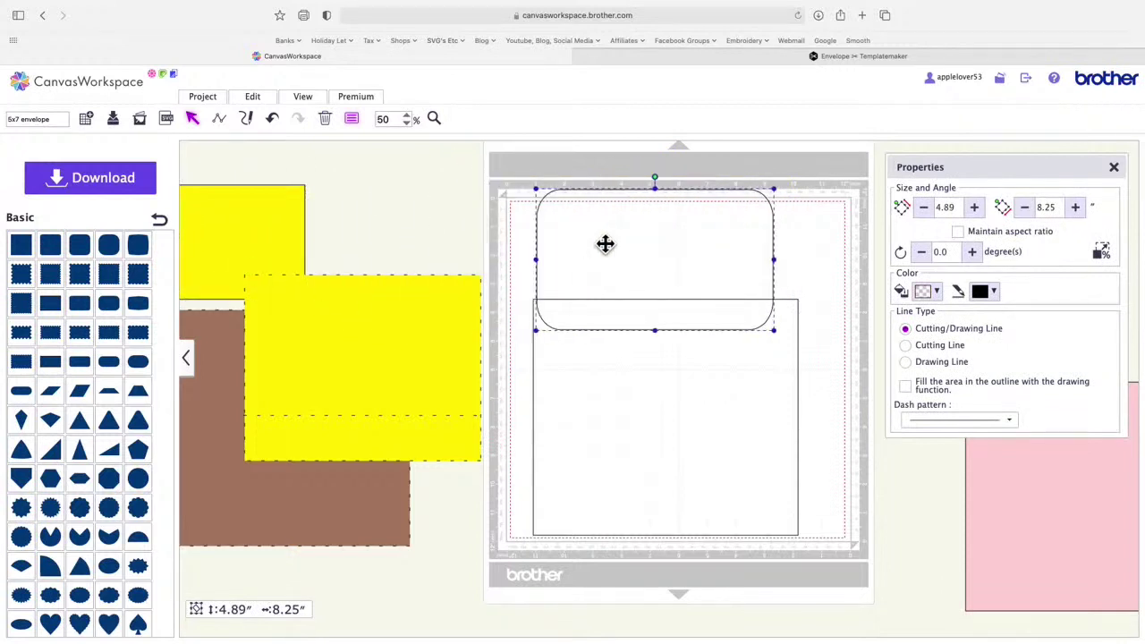
drag(517, 226, 660, 334)
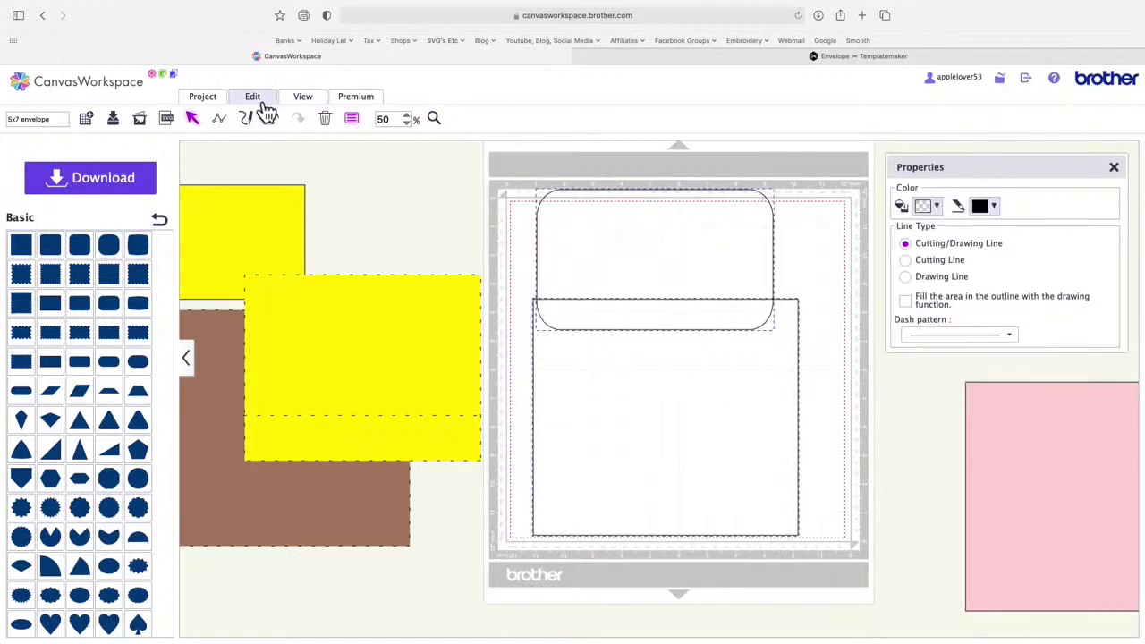
click(255, 98)
click(312, 241)
click(811, 232)
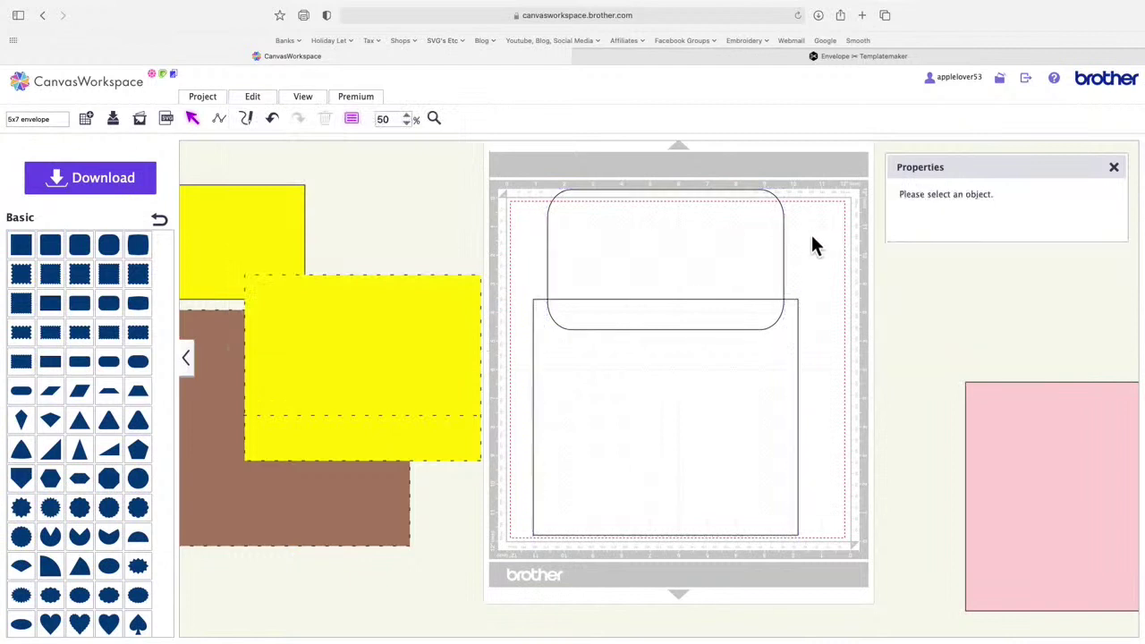
Step: Compare the rounded flap with the yellow rectangle laid over it, undo the stray flap move, and return the rectangle off the mat
click(382, 211)
drag(383, 211, 425, 188)
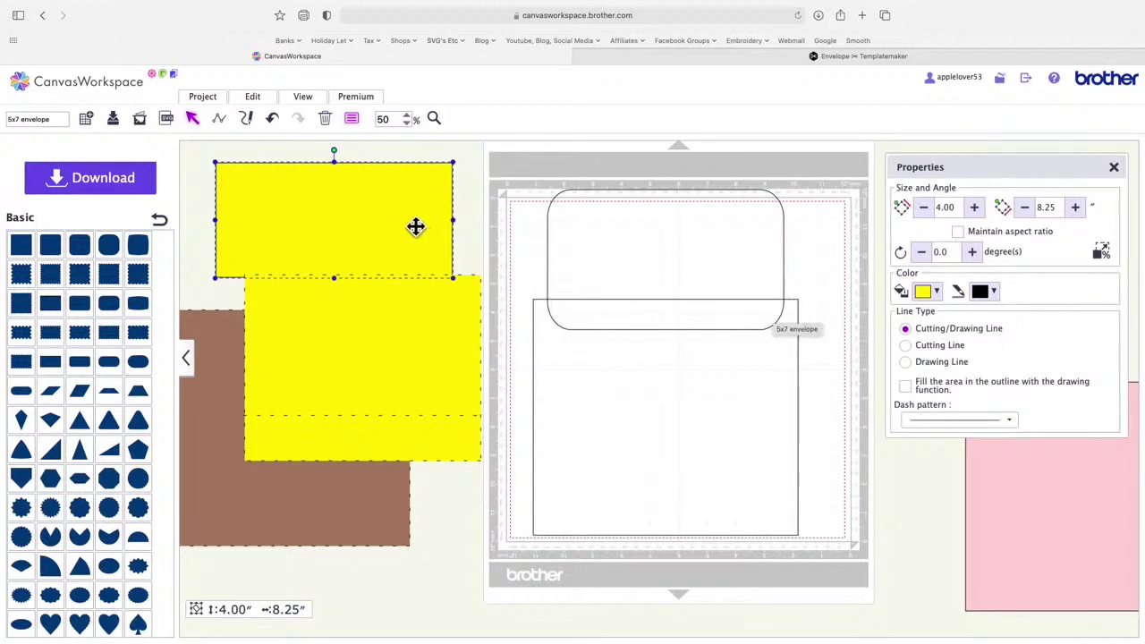
drag(385, 223, 719, 250)
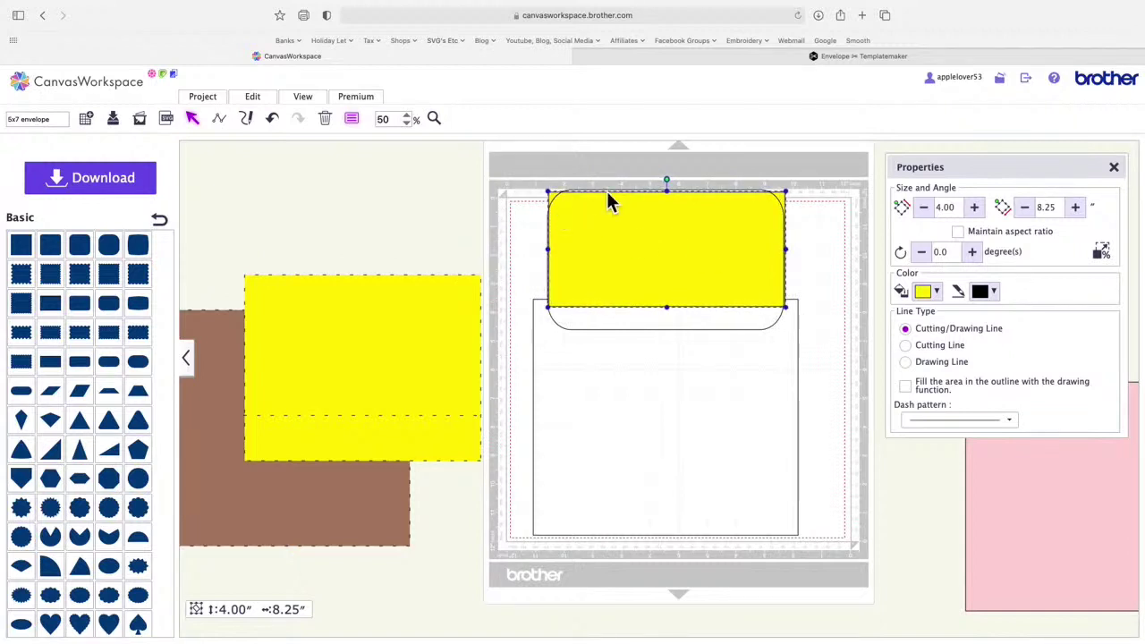
shift+click(734, 257)
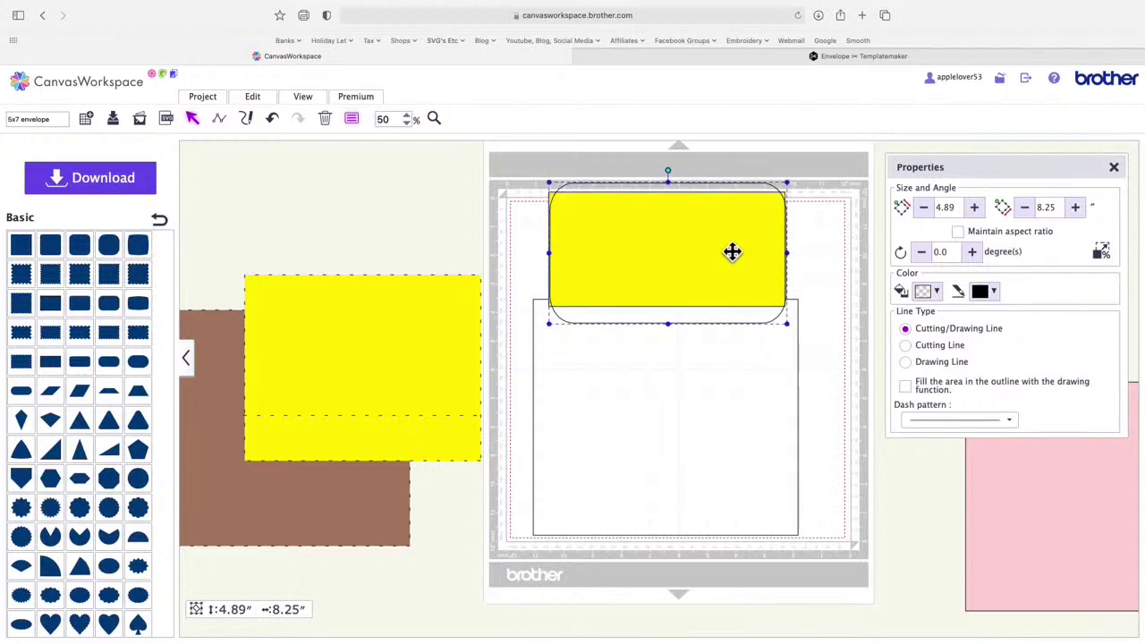
click(272, 119)
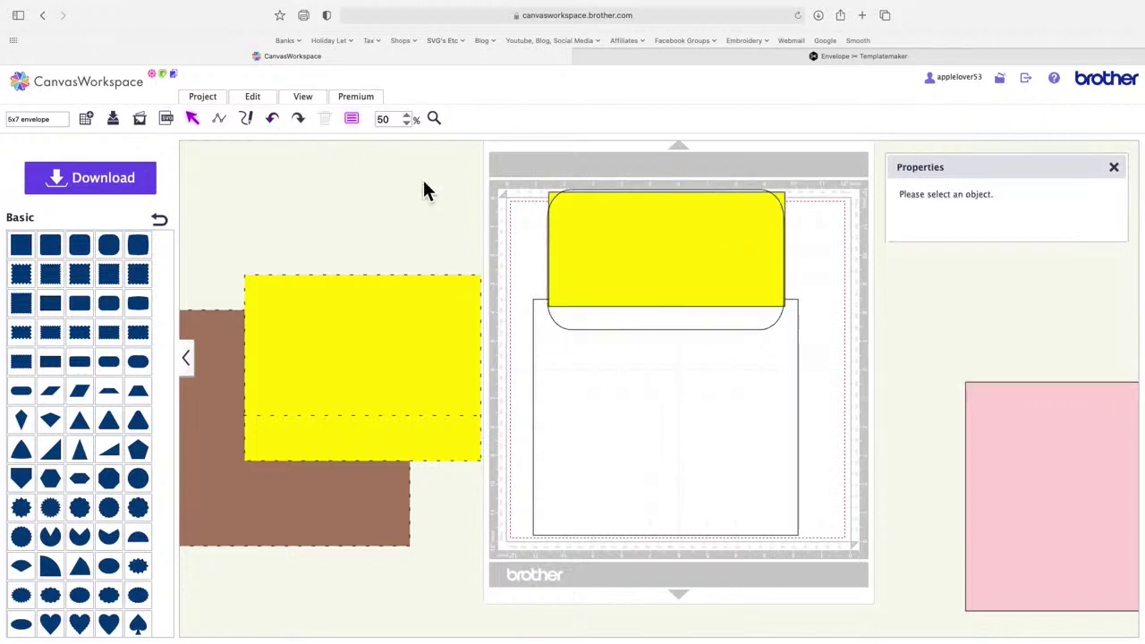
click(791, 204)
drag(791, 205, 411, 199)
Step: Centre the rounded flap horizontally with the side-panel rectangle and unify the two shapes into one outline
drag(646, 168, 719, 507)
click(254, 98)
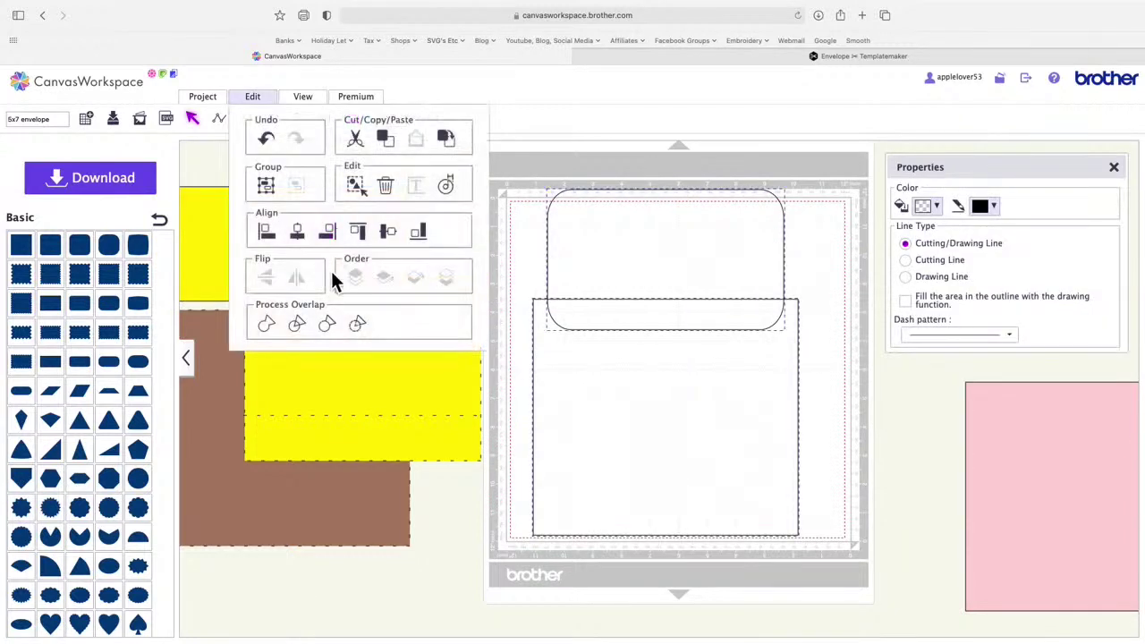
click(304, 248)
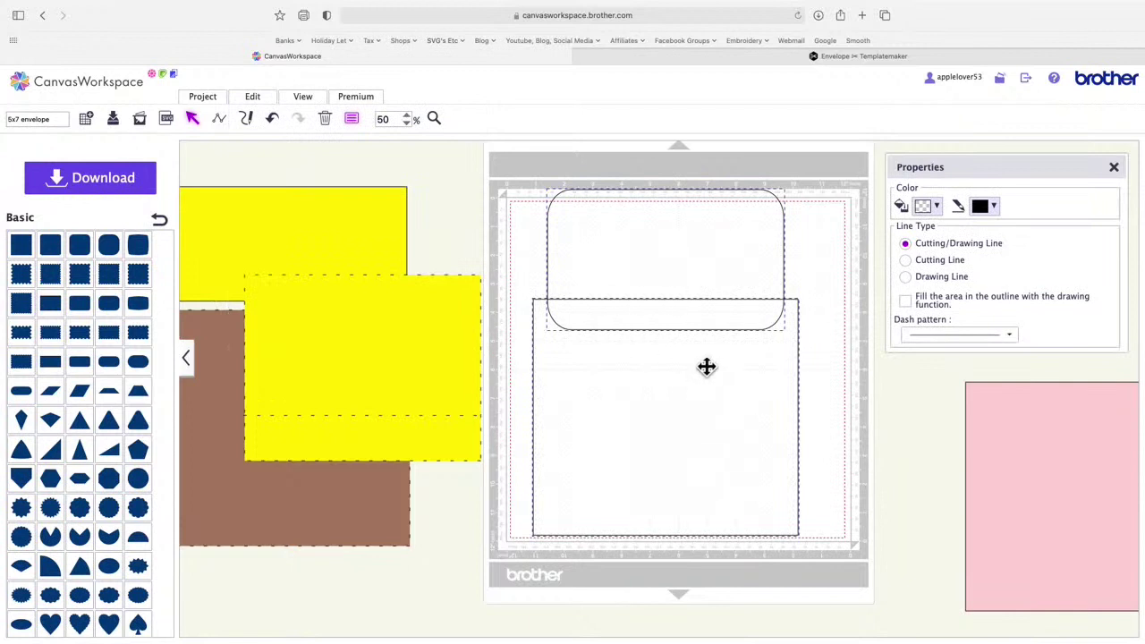
click(253, 98)
click(283, 324)
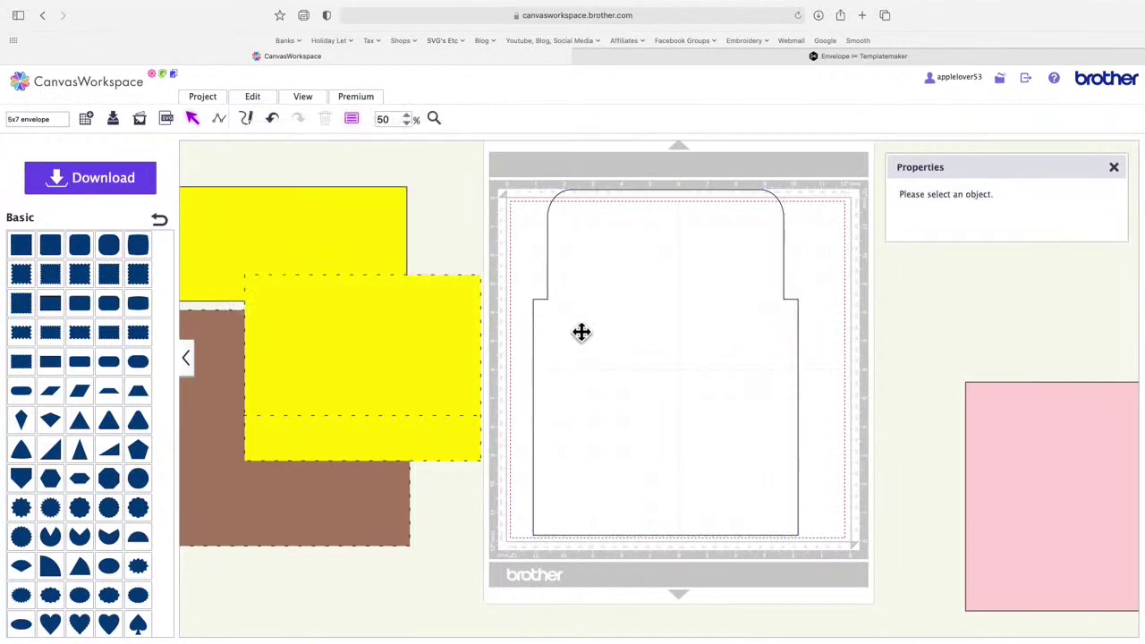
Step: Place the brown base inside the unified outline, centred horizontally and aligned to the outline's lower edge
drag(296, 531, 671, 521)
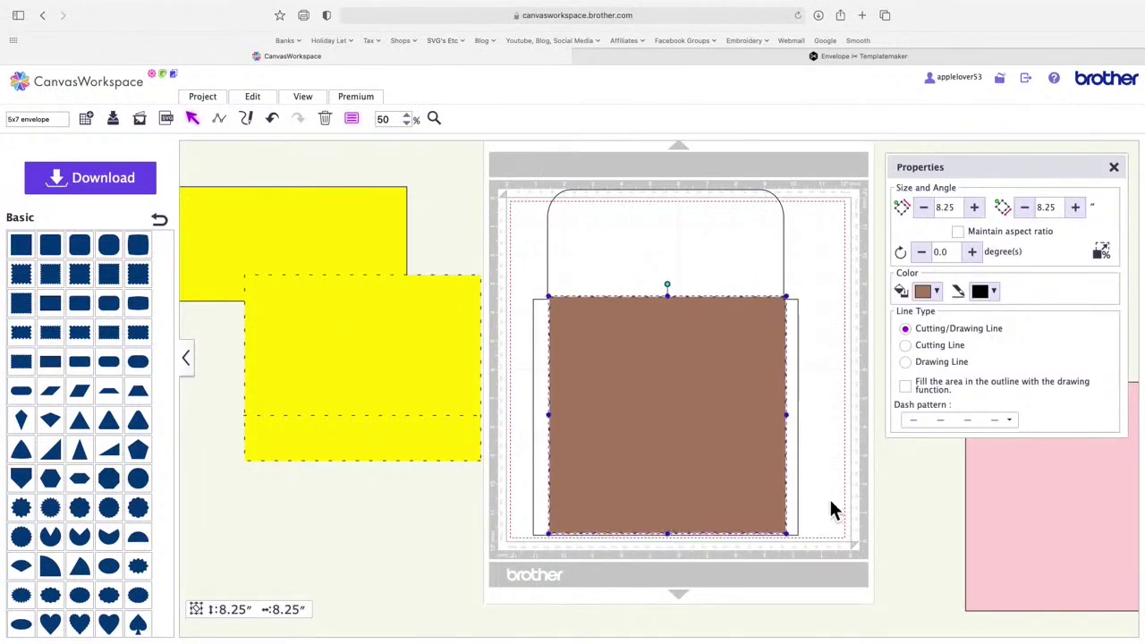
drag(831, 507, 689, 506)
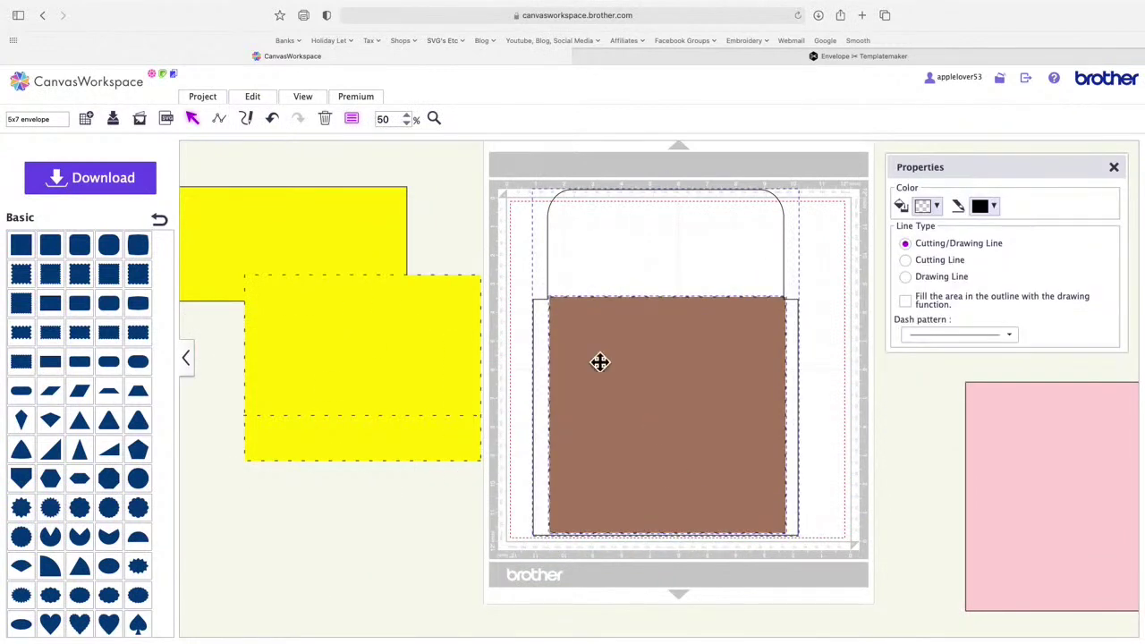
click(259, 99)
click(301, 231)
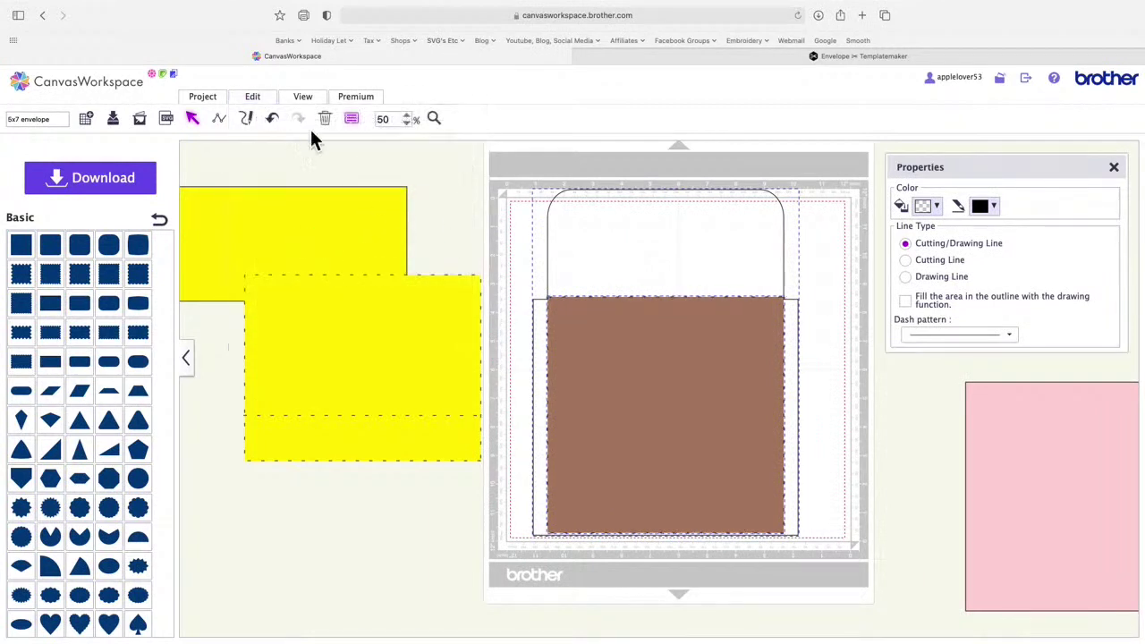
click(252, 97)
click(421, 235)
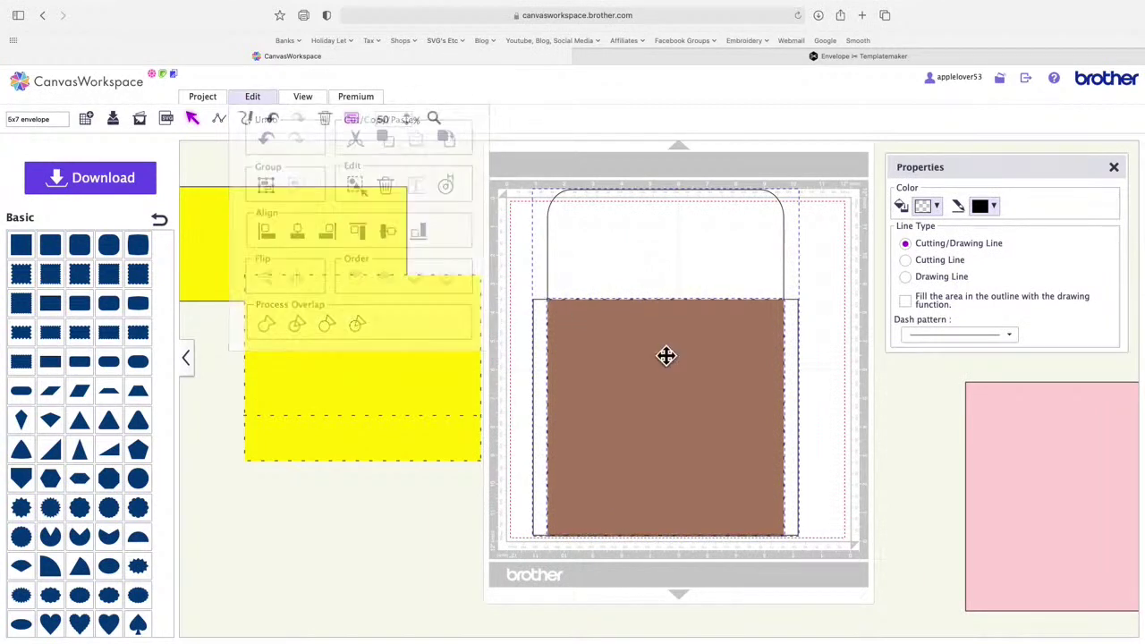
Step: Send the unified outline behind the brown base and remove the base's fill colour
click(833, 448)
click(725, 414)
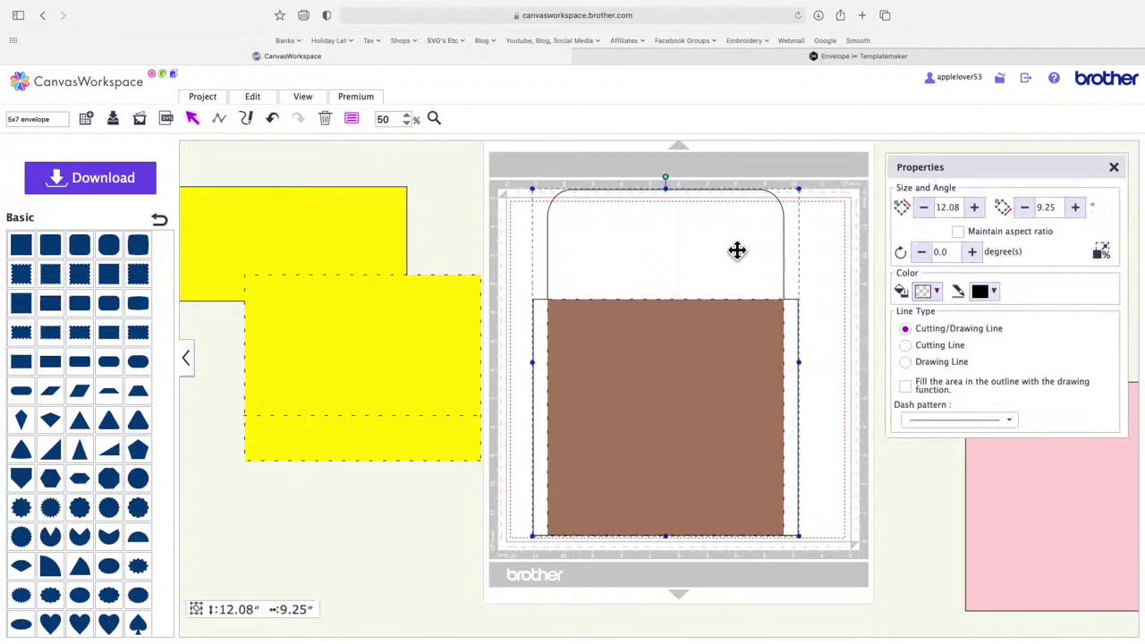
mouse_move(280, 115)
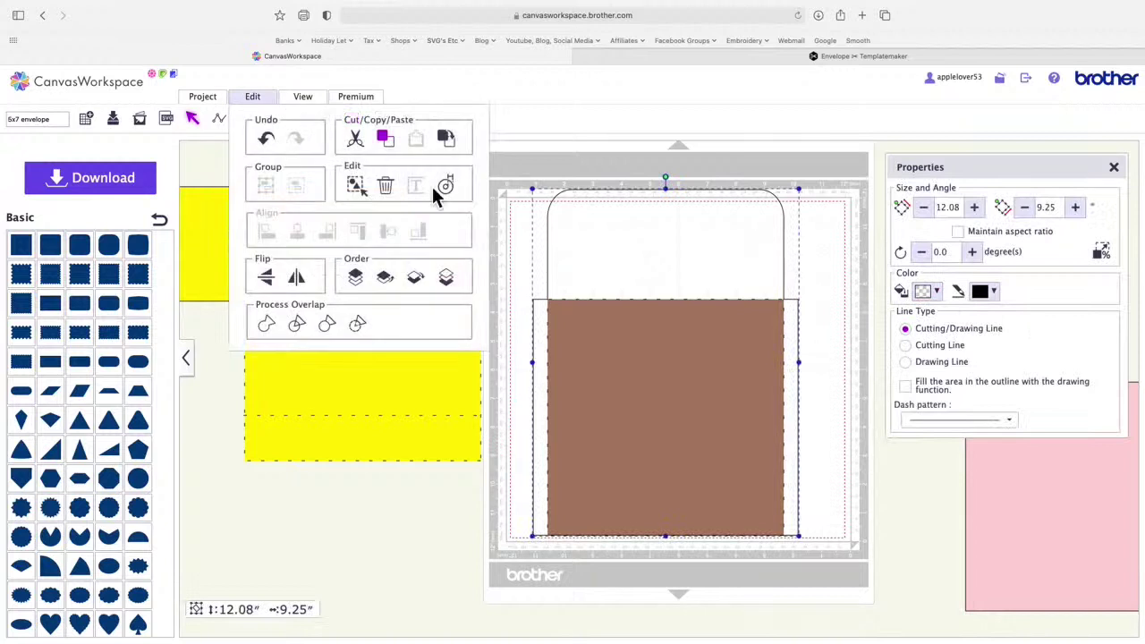
click(450, 279)
click(810, 298)
click(739, 358)
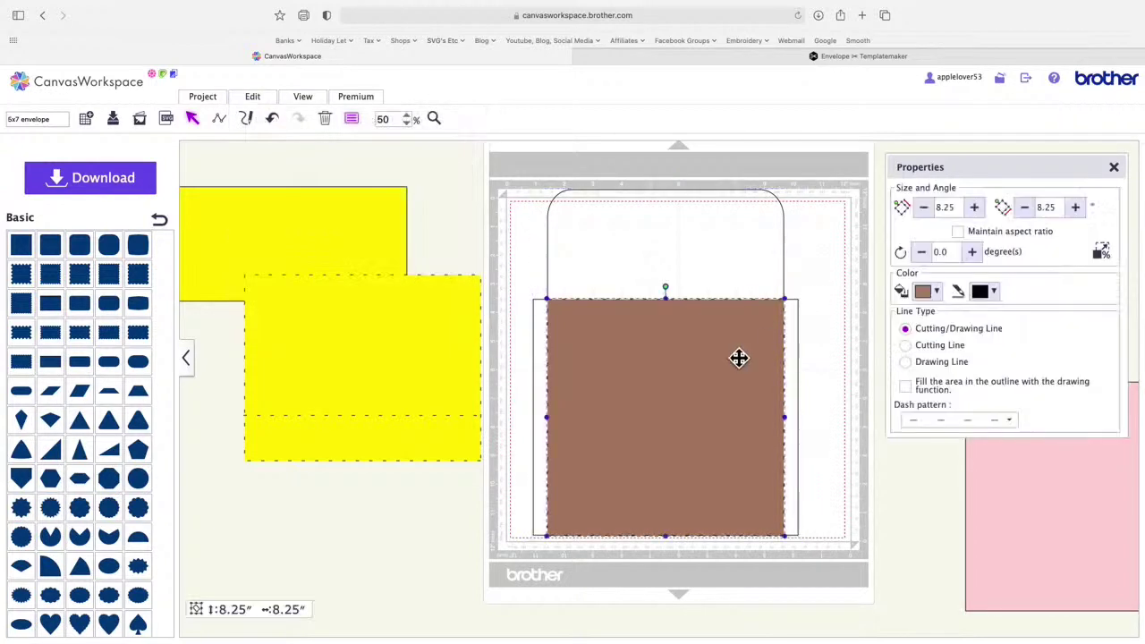
click(934, 293)
click(927, 317)
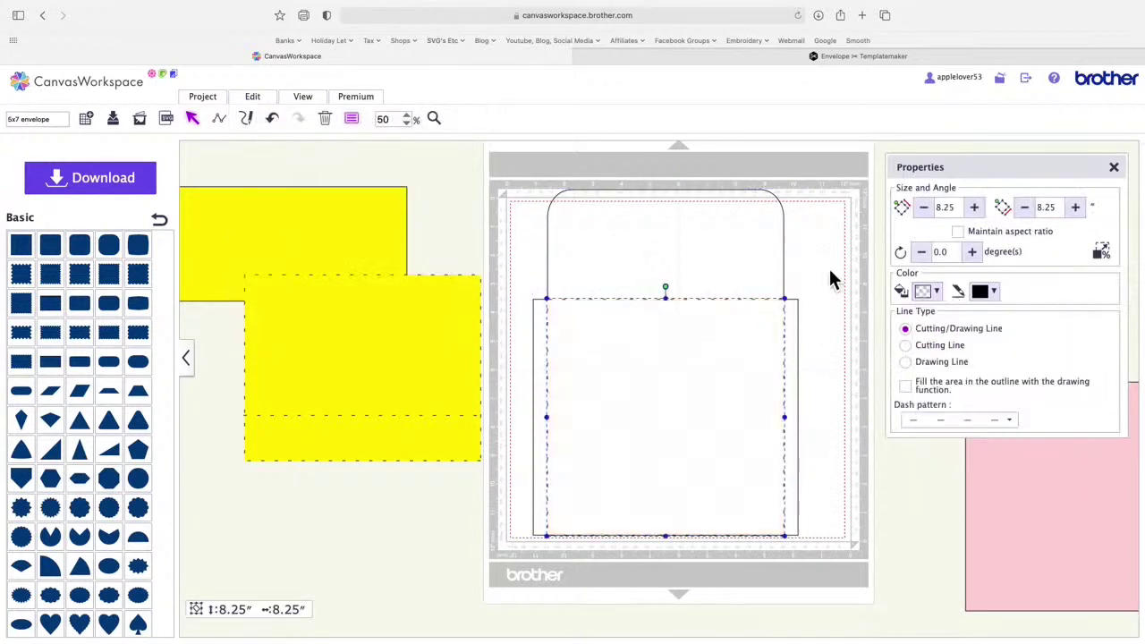
click(830, 273)
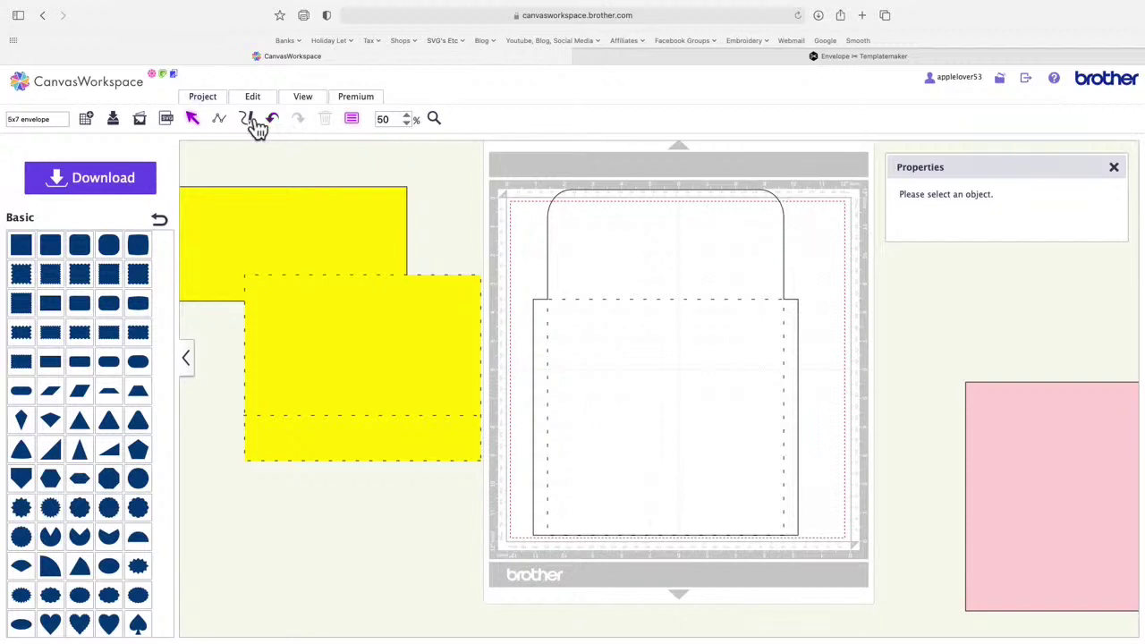
Step: Undo the recent changes back to before the rounded flap and side-panel rectangle were unified, with the brown base off the mat
click(283, 126)
click(284, 130)
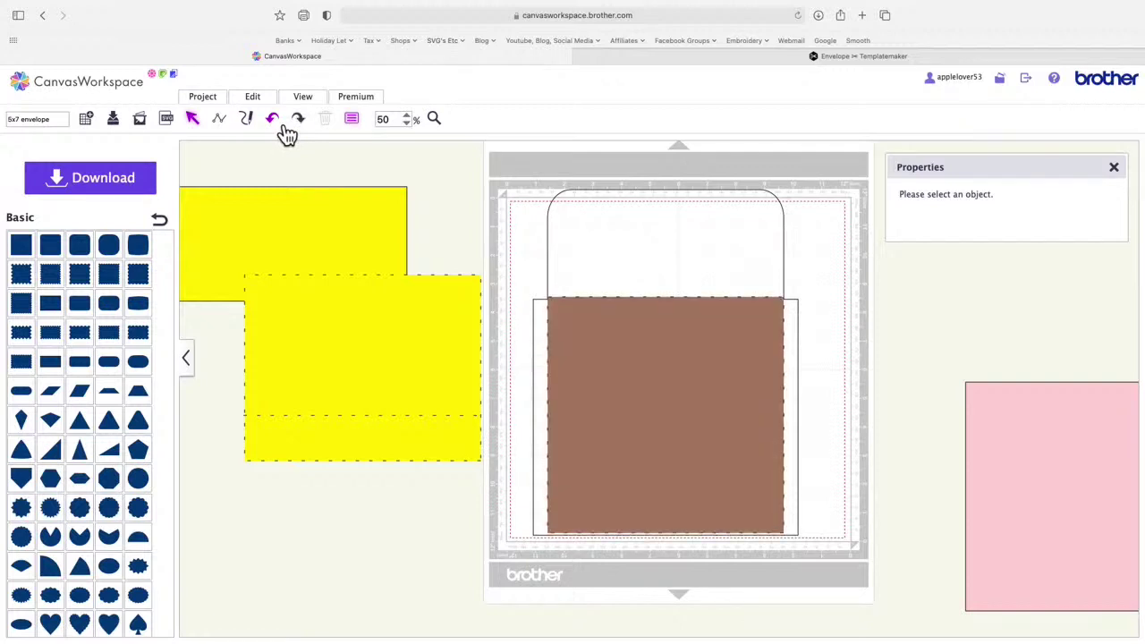
click(284, 129)
click(285, 130)
click(284, 130)
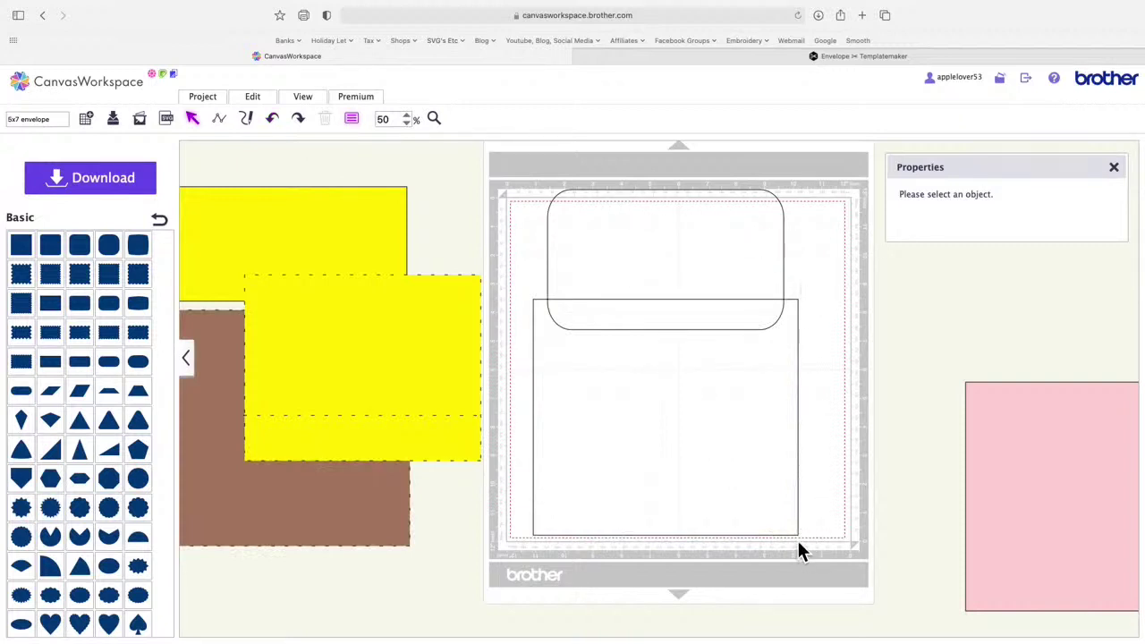
Step: Lower the rounded flap slightly and draw a horizontal line across it along the side-panel rectangle's upper edge
click(745, 240)
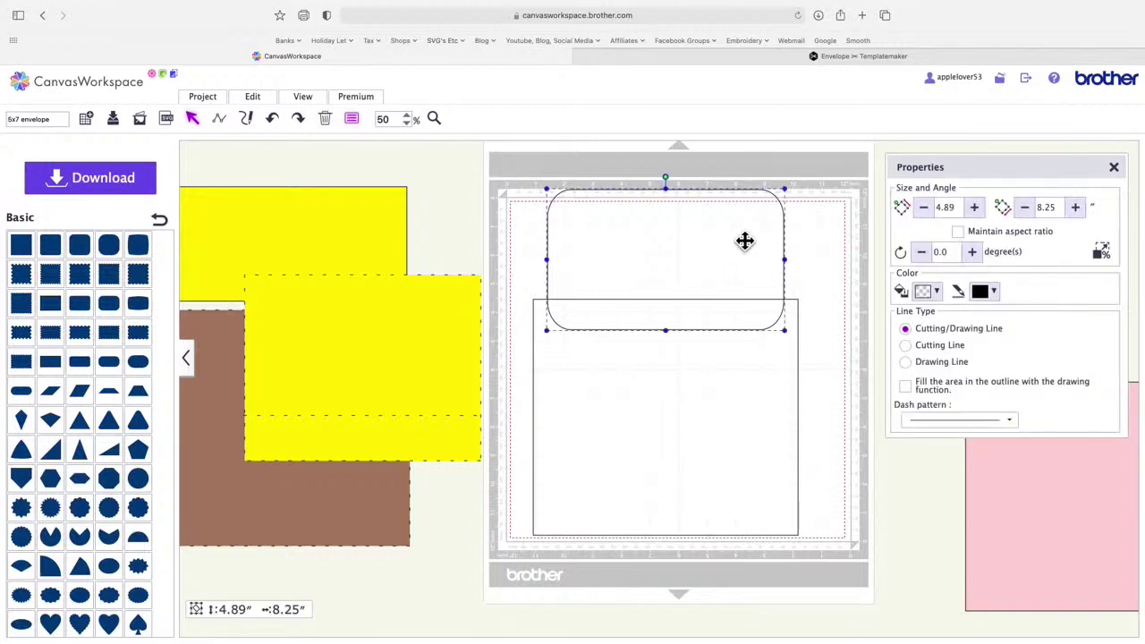
mouse_move(744, 241)
mouse_down()
mouse_move(805, 263)
mouse_move(752, 256)
mouse_up()
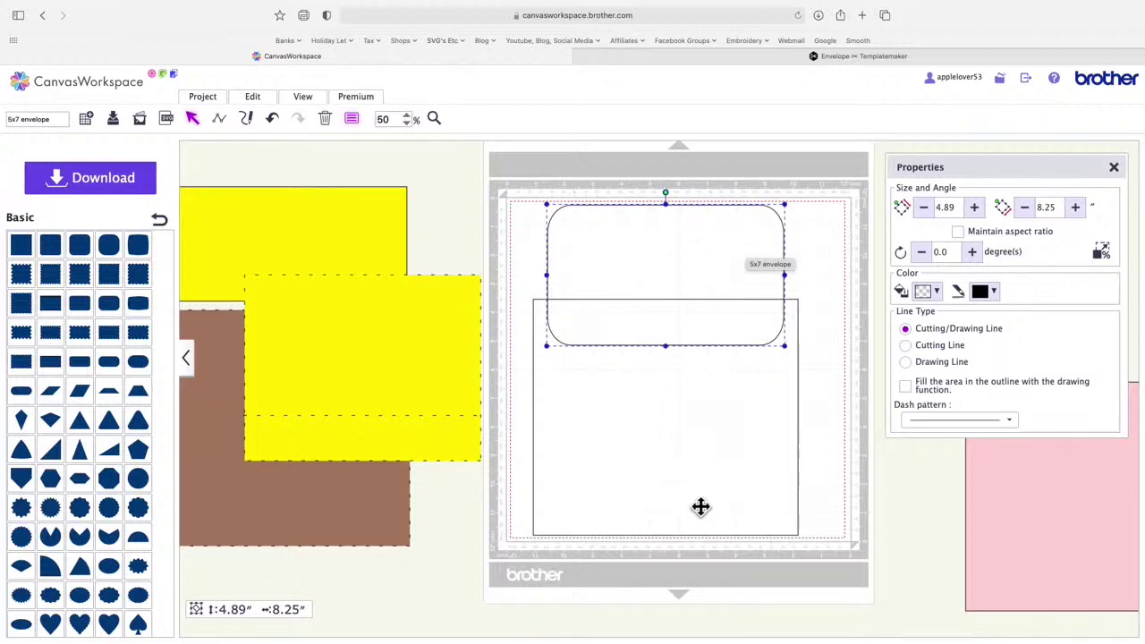
click(220, 118)
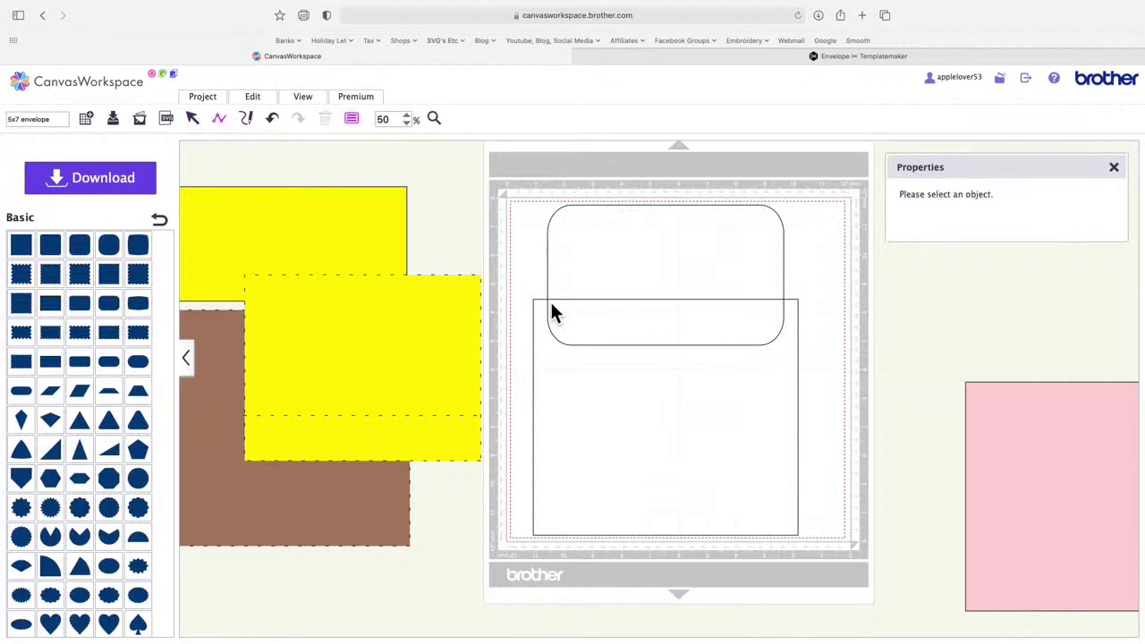
click(787, 302)
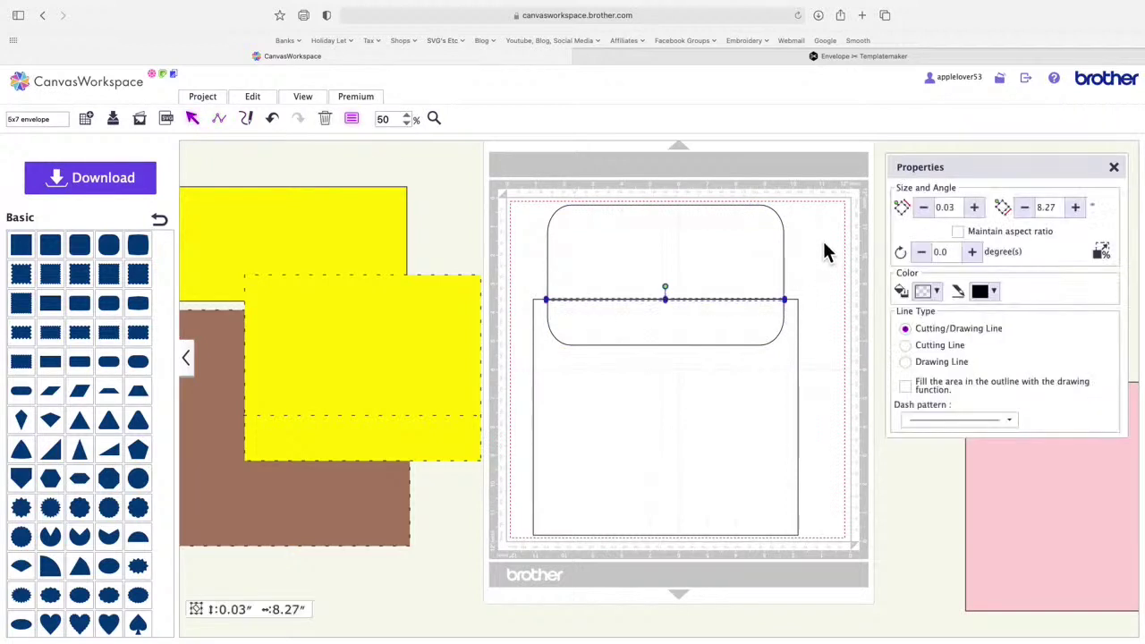
click(824, 245)
Step: Move the side-panel rectangle aside, group the rounded flap with its horizontal line, and return the rectangle below the line
drag(690, 435, 388, 463)
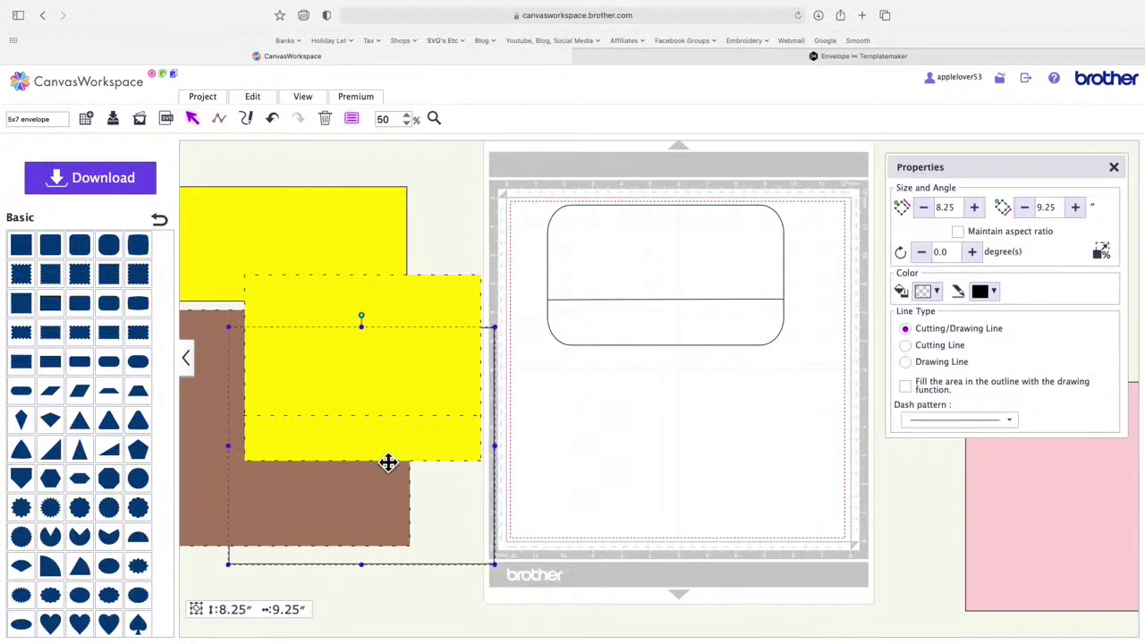
click(701, 236)
right_click(715, 277)
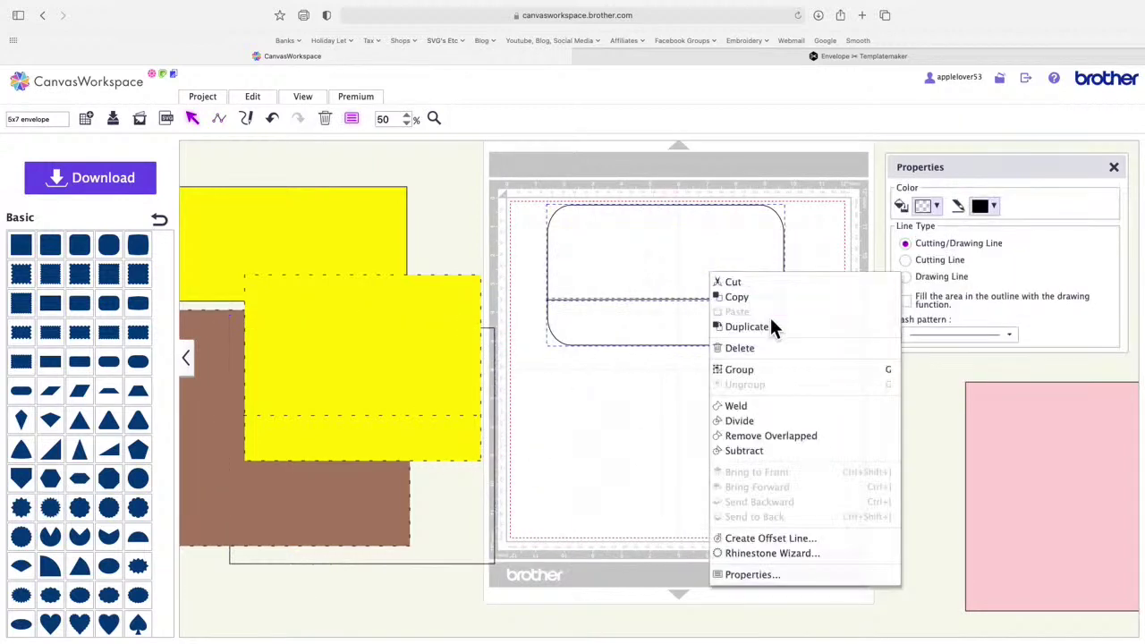
click(766, 370)
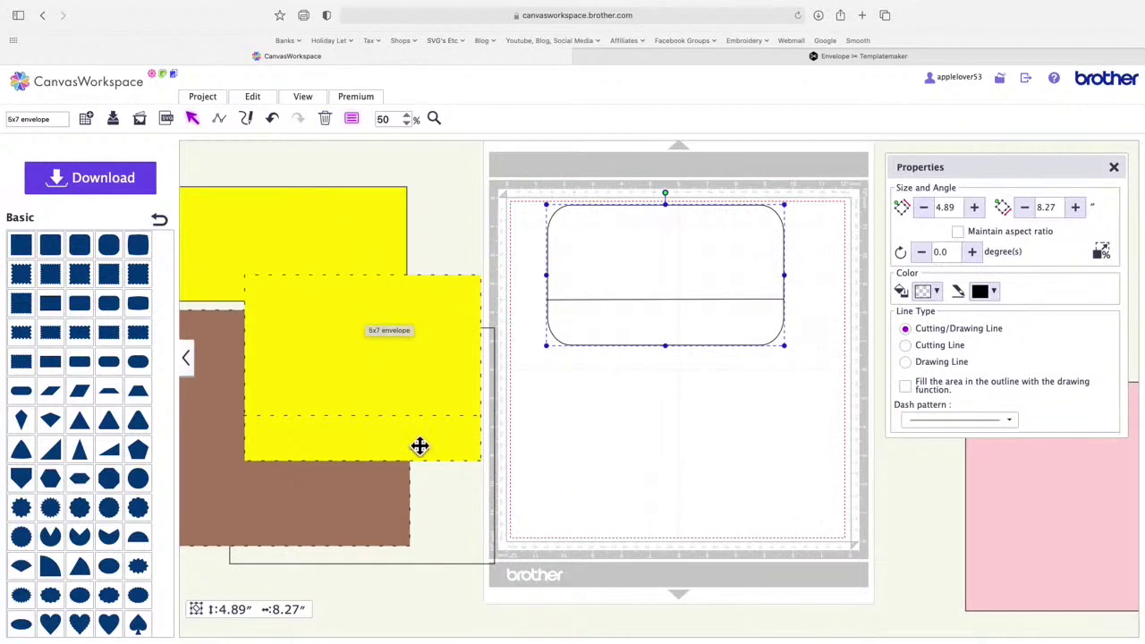
drag(452, 485, 751, 458)
drag(523, 194, 696, 379)
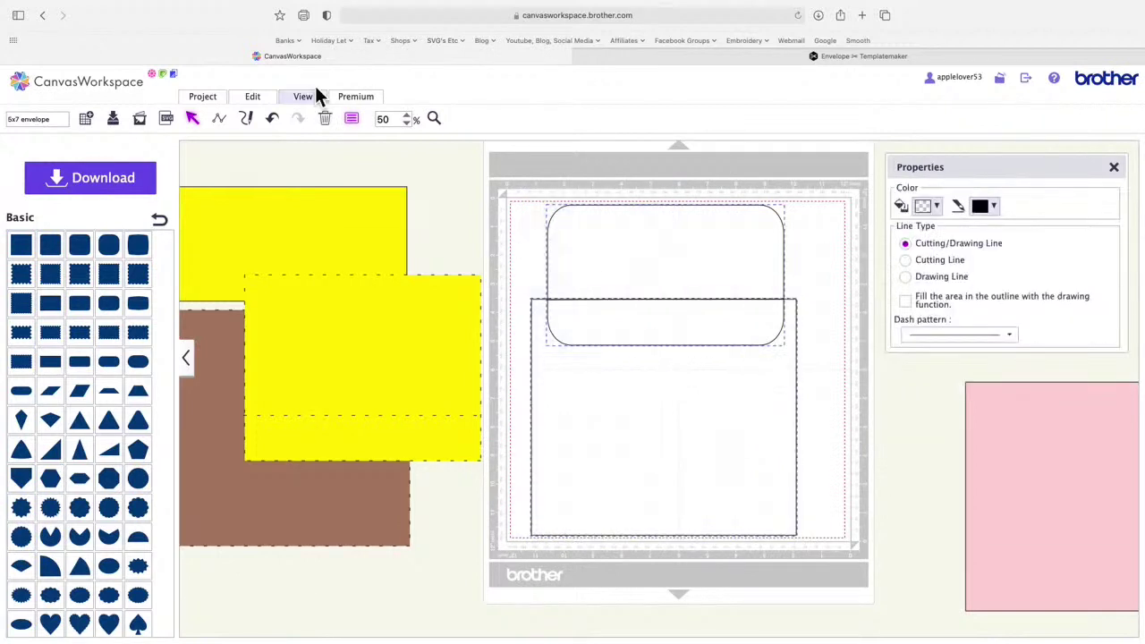
click(256, 99)
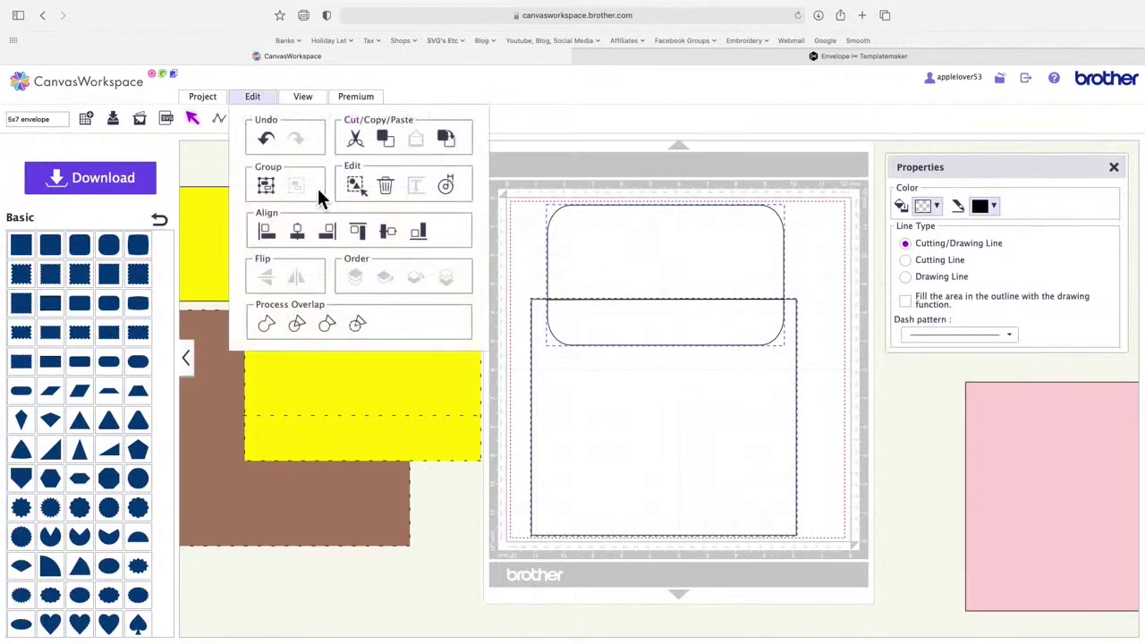
click(805, 246)
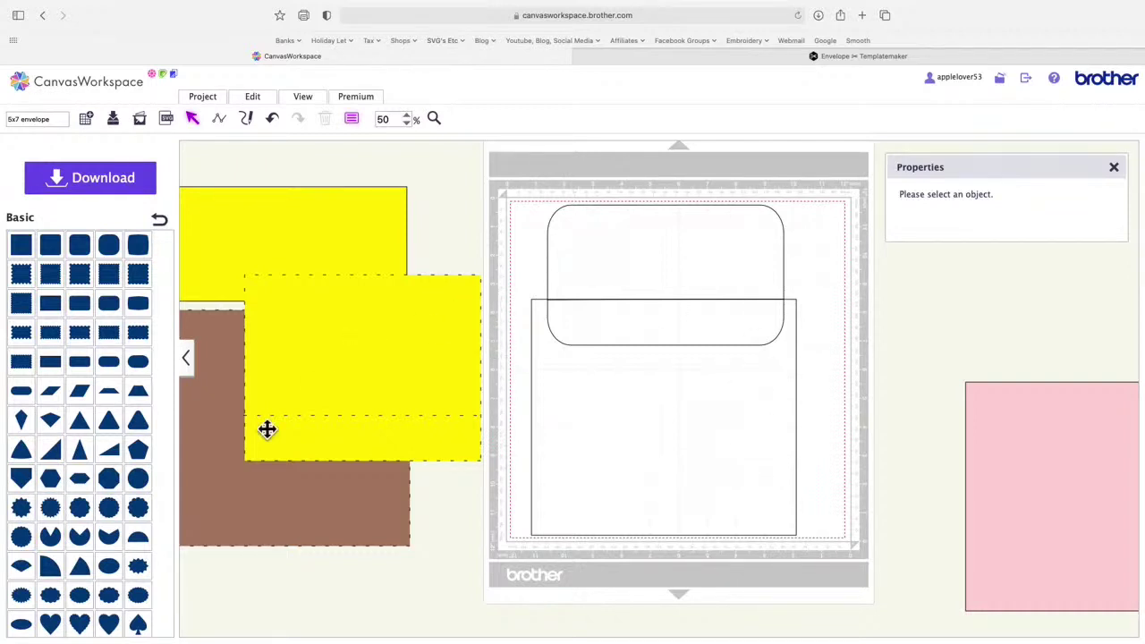
Step: Lay the brown base and yellow lower flap over the side-panel rectangle, and move the grouped flap down to compare their overlap
drag(255, 512, 627, 500)
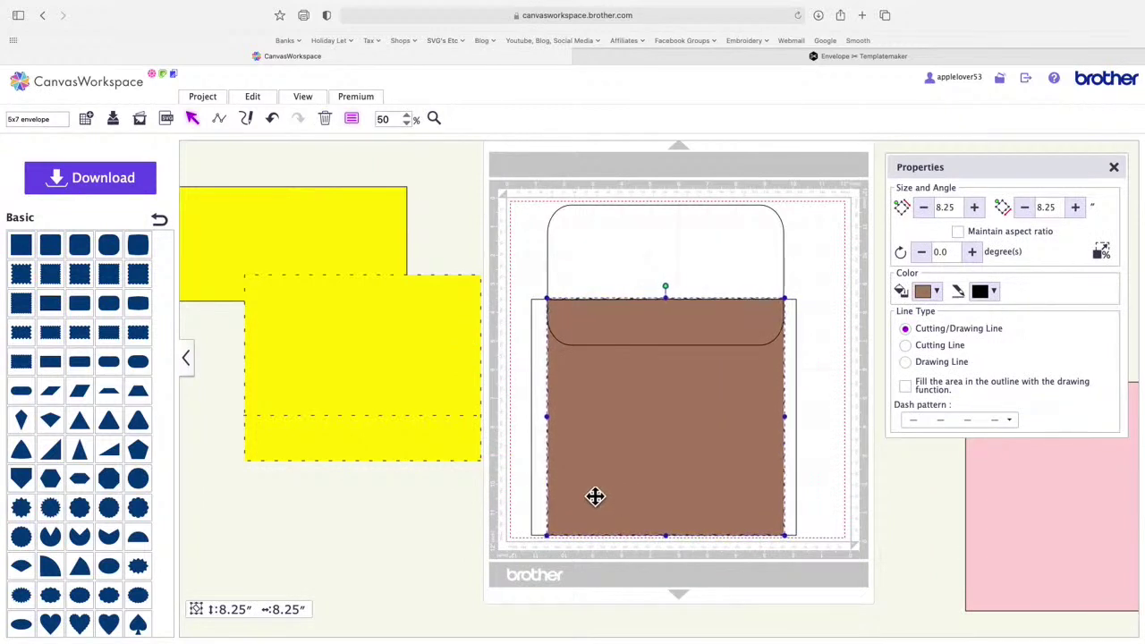
drag(385, 380, 681, 496)
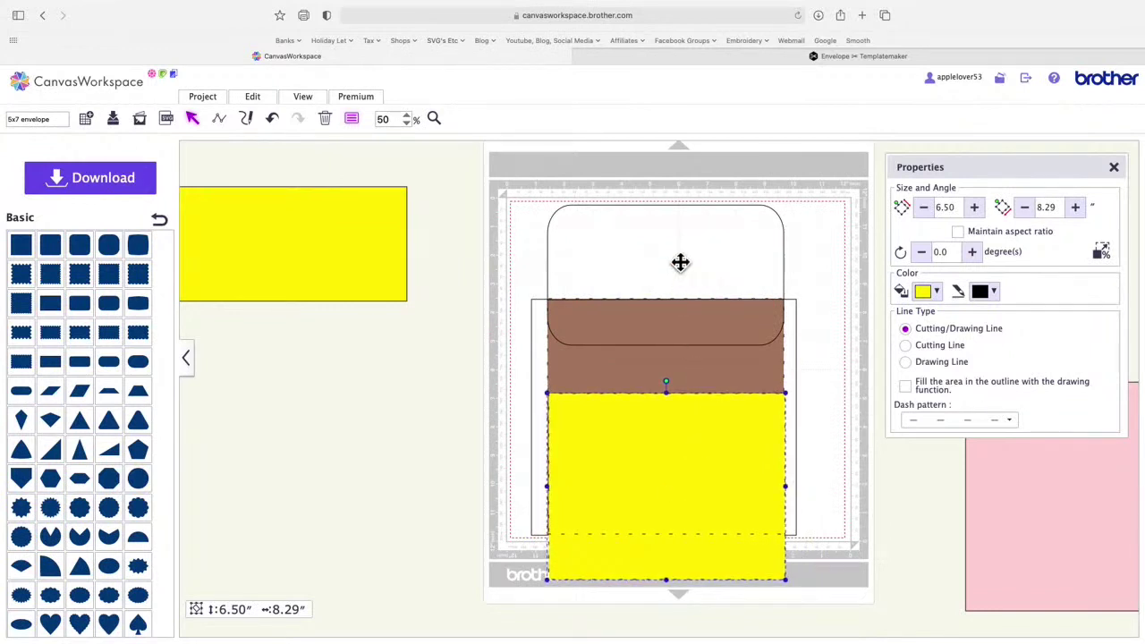
drag(680, 262, 683, 356)
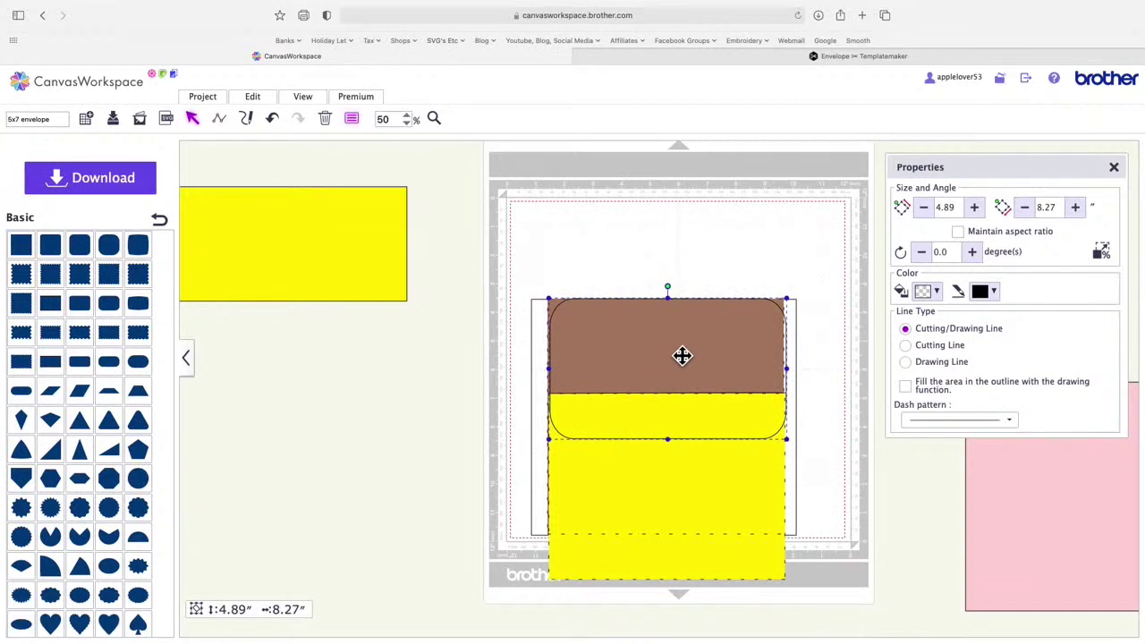
Step: Move the grouped flap off the mat and stretch the yellow lower flap upward to a height of 7.06 inches
drag(683, 357, 327, 278)
click(700, 445)
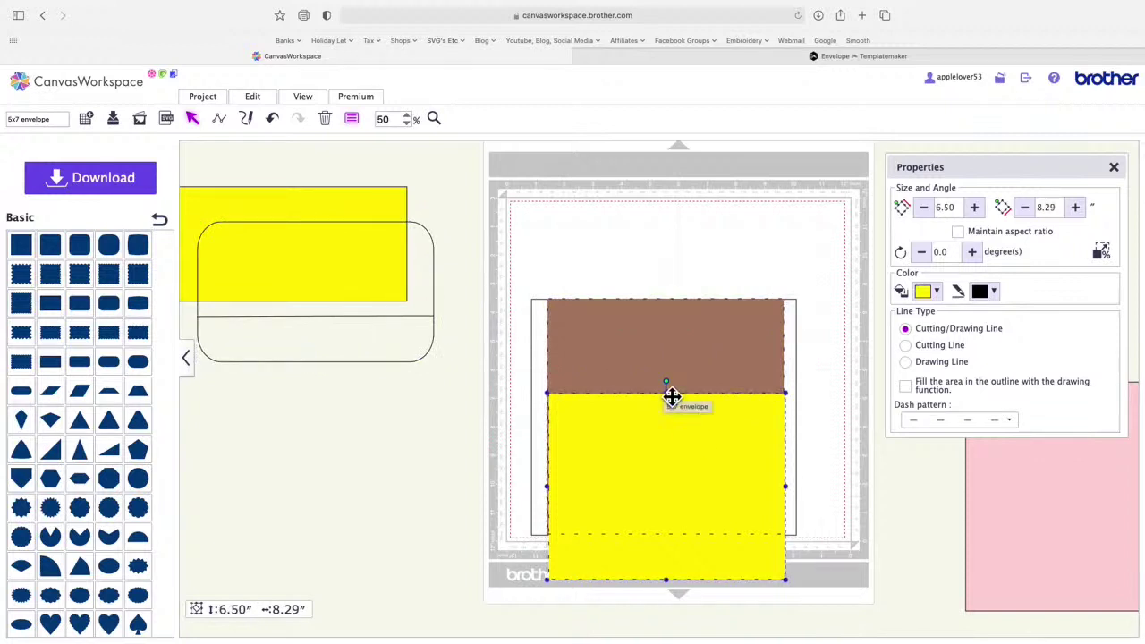
drag(672, 392, 673, 379)
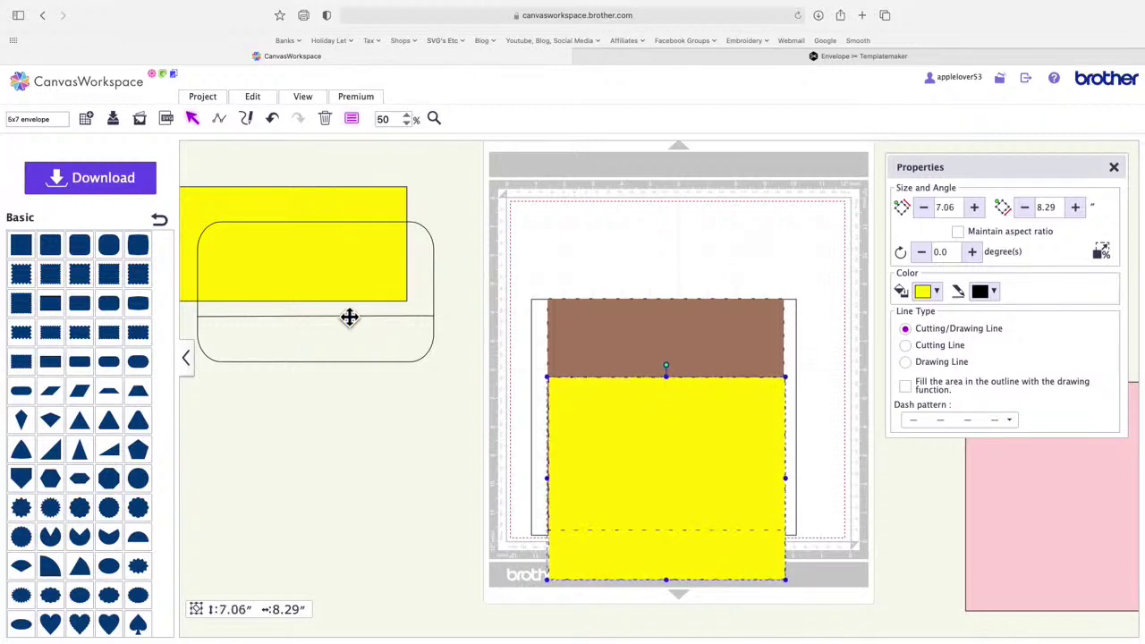
Step: Move the yellow flap and brown base off the mat, and reposition the grouped flap with its line on the rectangle's upper edge
drag(349, 317, 683, 314)
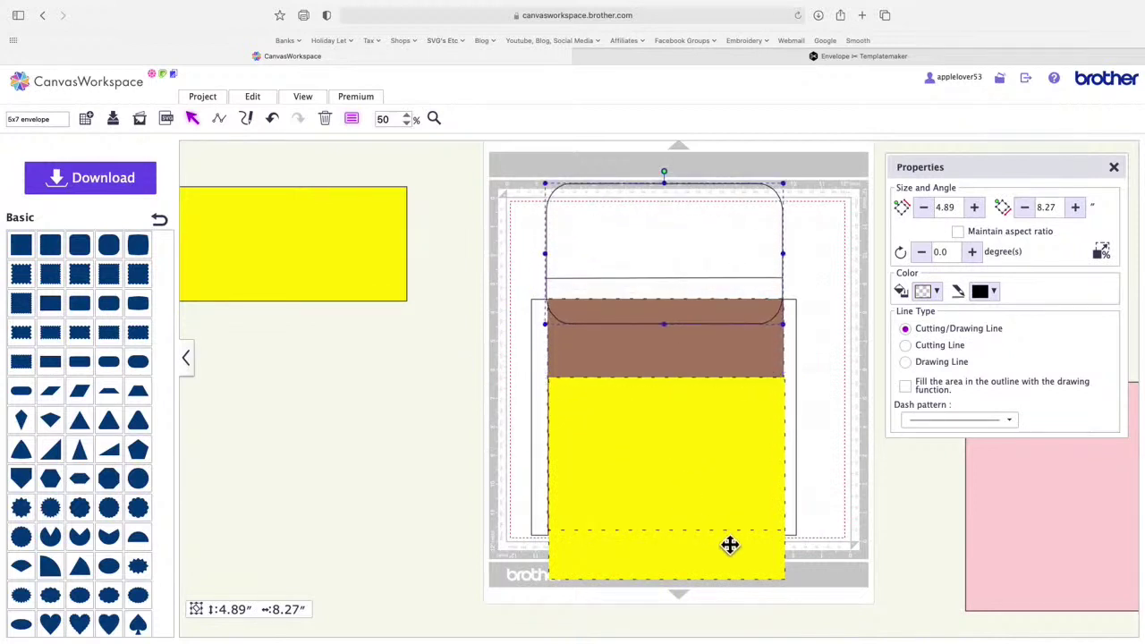
click(751, 566)
drag(751, 565, 371, 501)
drag(686, 412, 301, 418)
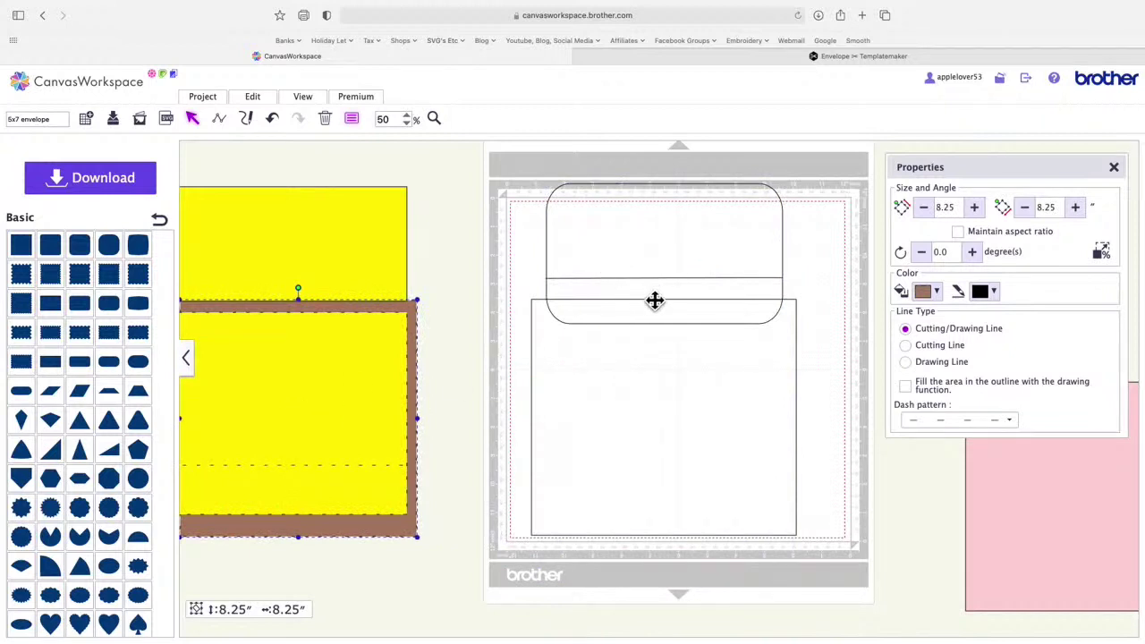
drag(678, 253, 680, 274)
Step: Ungroup the rounded flap and its line, and nudge the side-panel rectangle slightly down to separate it from the line
right_click(664, 259)
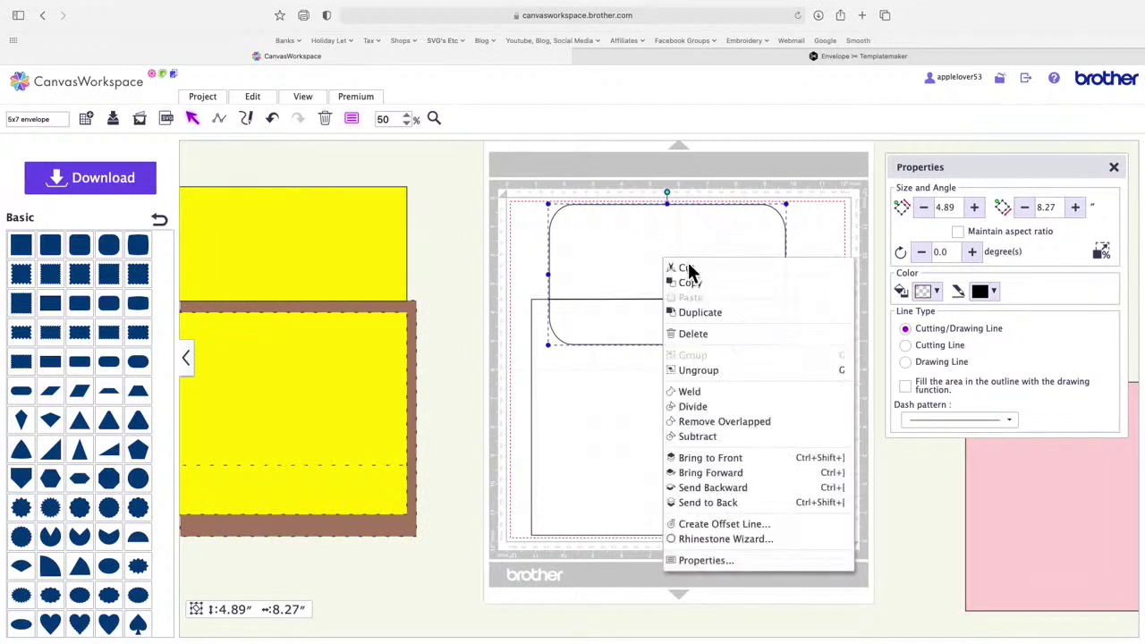
click(725, 370)
click(815, 278)
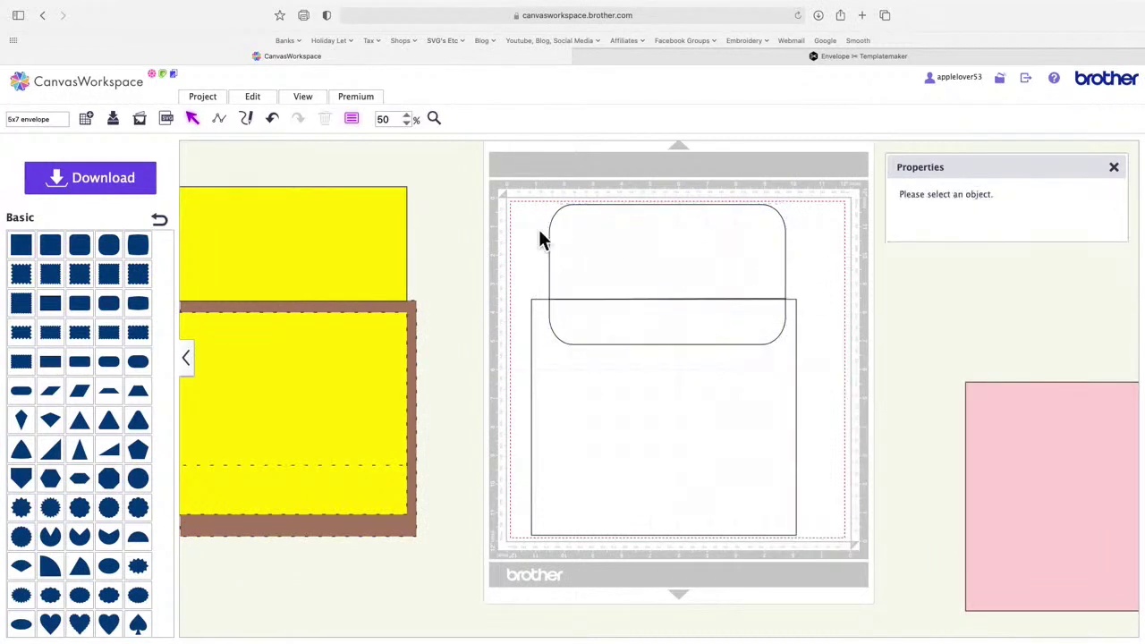
click(695, 465)
key(Down)
key(Down)
key(Down)
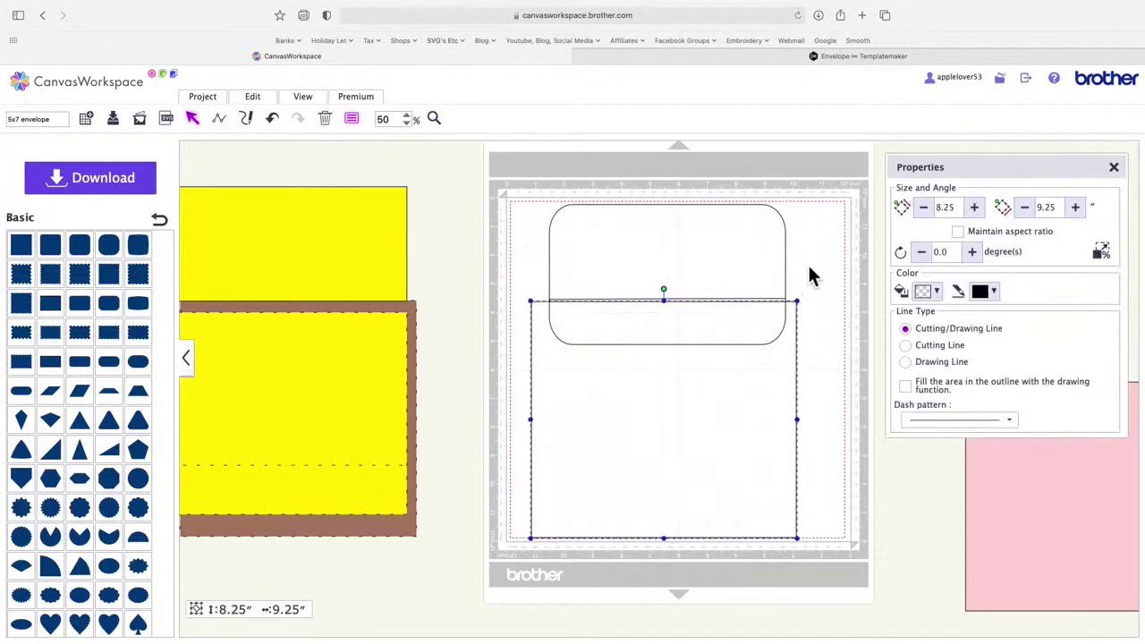
click(807, 274)
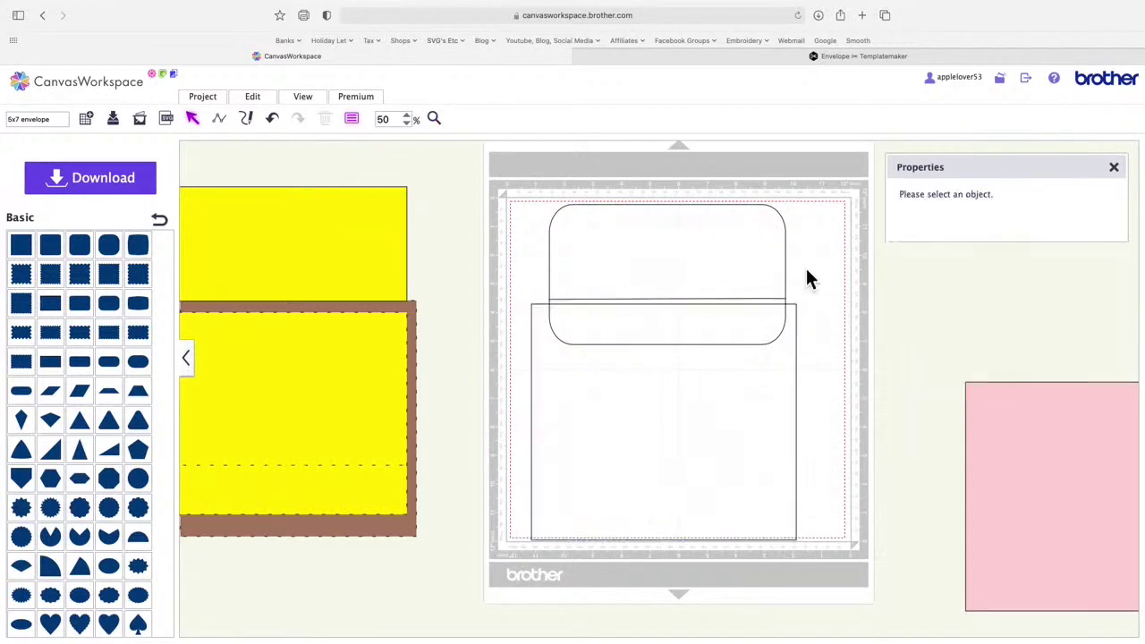
Step: Delete the horizontal guide line from the rounded flap and shift the yellow lower flap slightly left on the brown base
click(434, 118)
drag(544, 281, 593, 315)
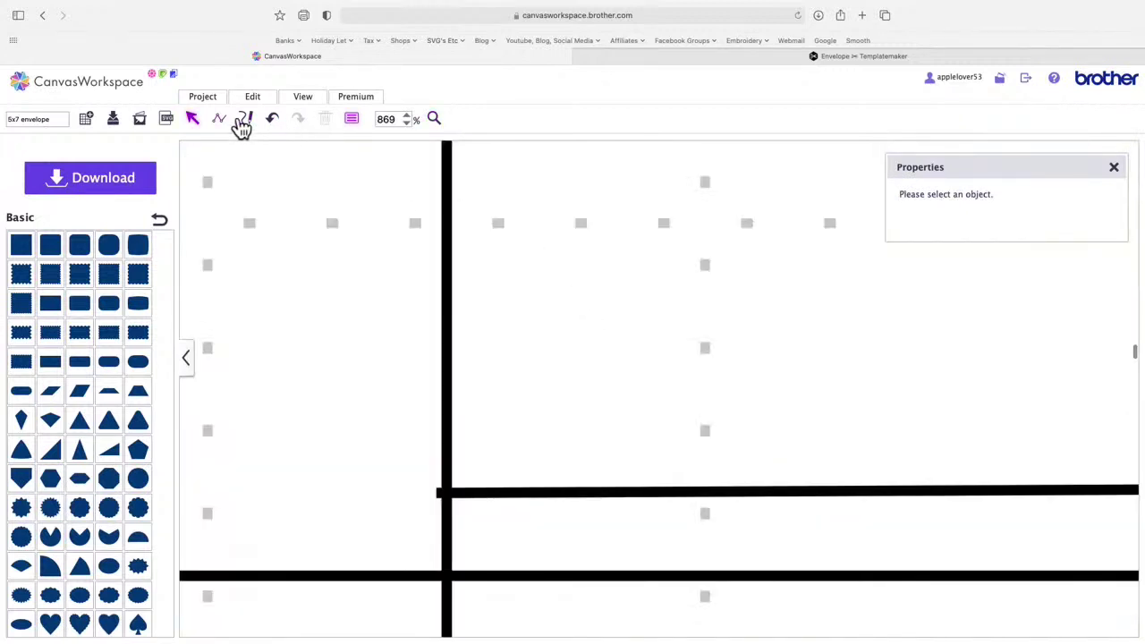
click(608, 501)
key(Delete)
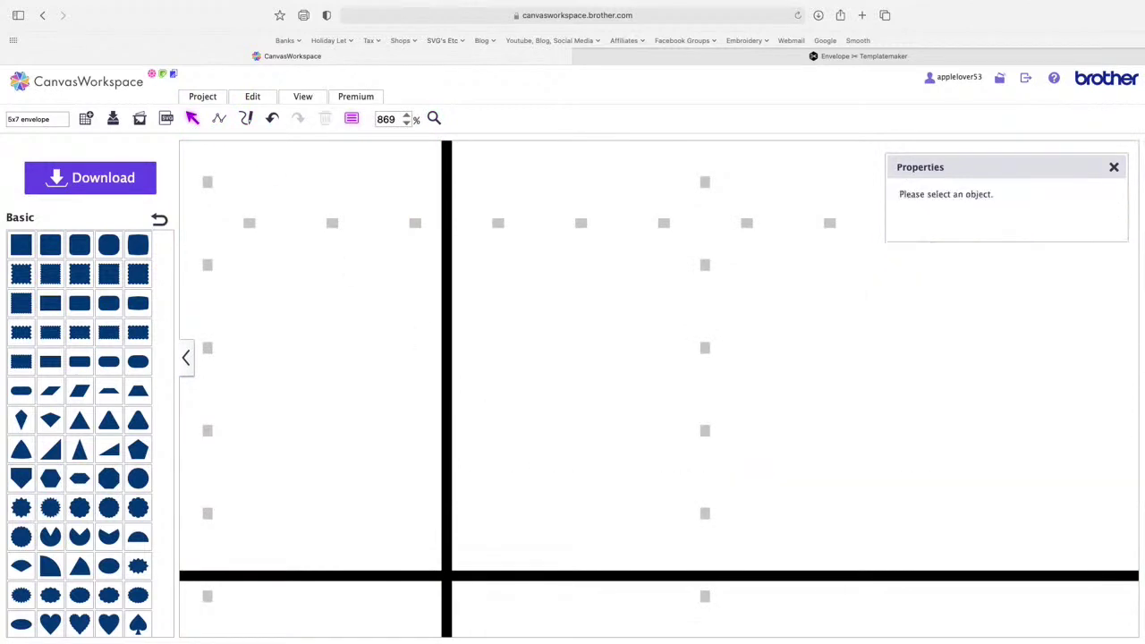
click(407, 123)
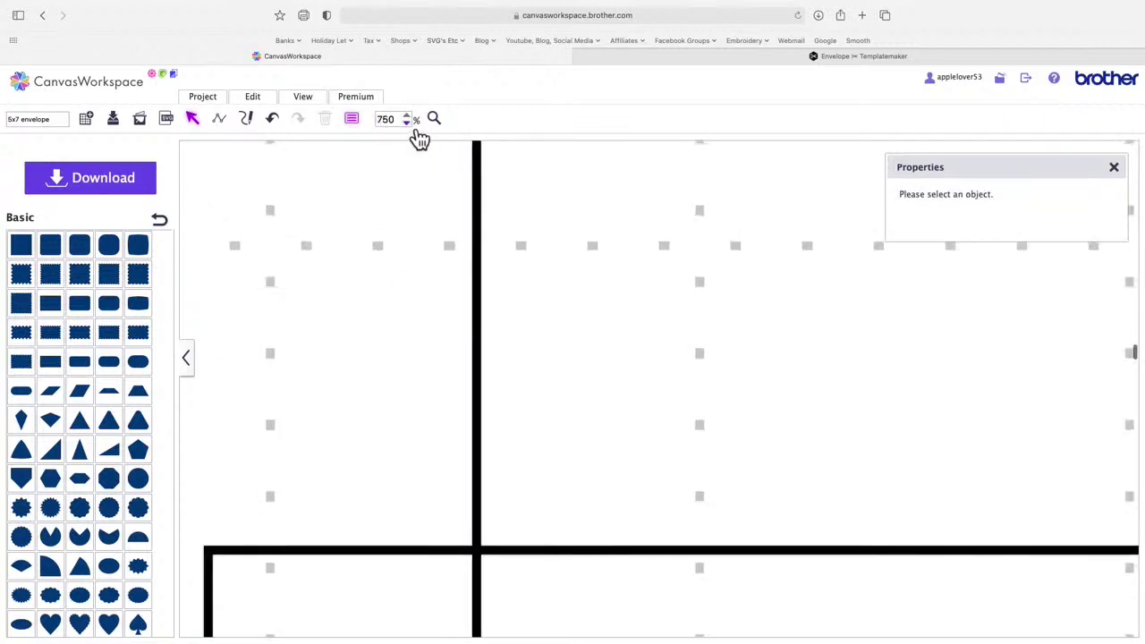
click(411, 127)
click(412, 127)
click(411, 127)
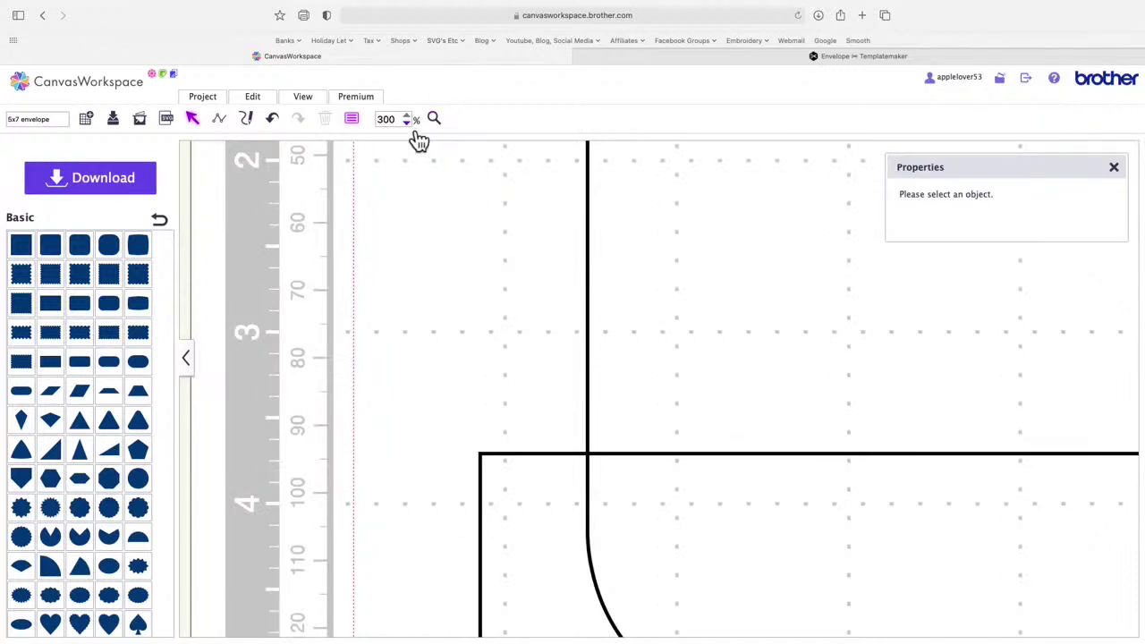
click(412, 127)
click(412, 127)
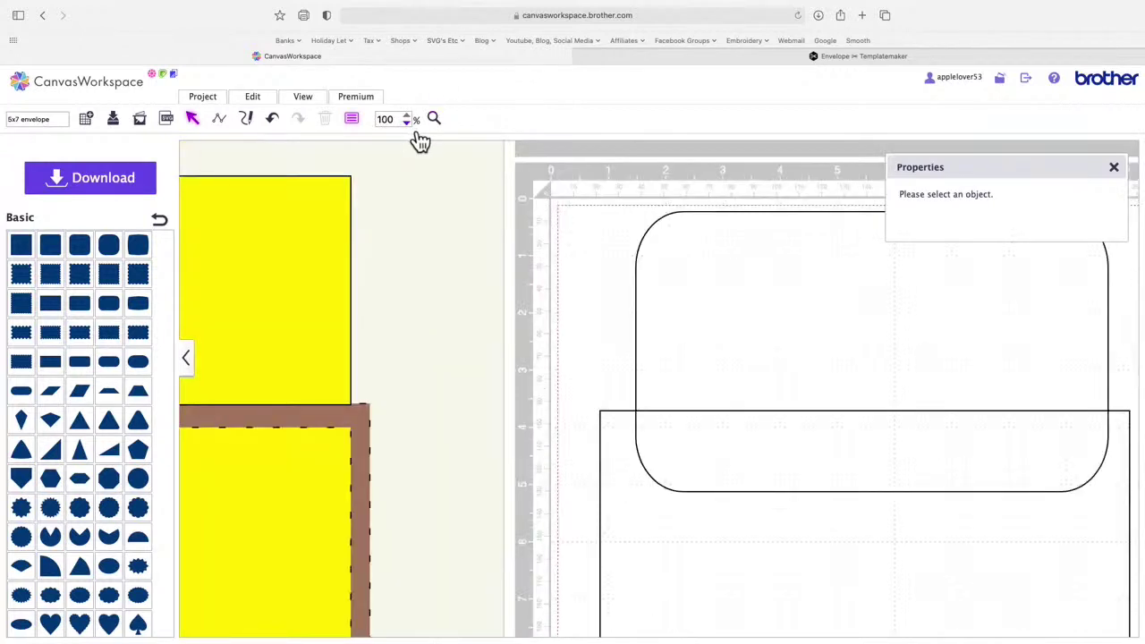
click(414, 130)
scroll(513, 197, down, 3)
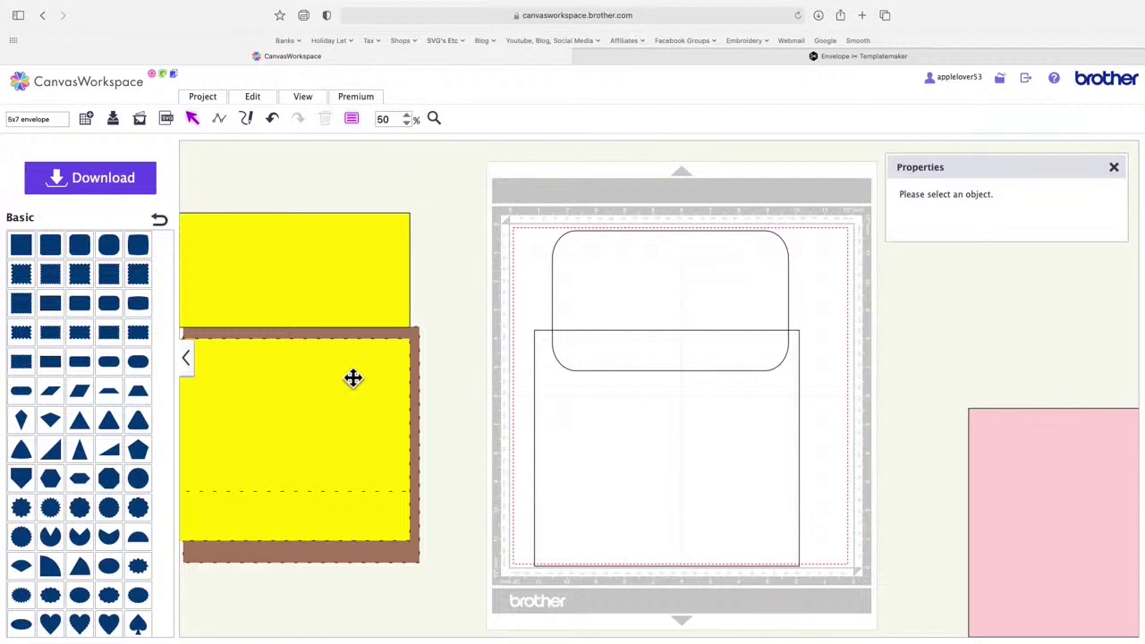
drag(360, 406, 332, 417)
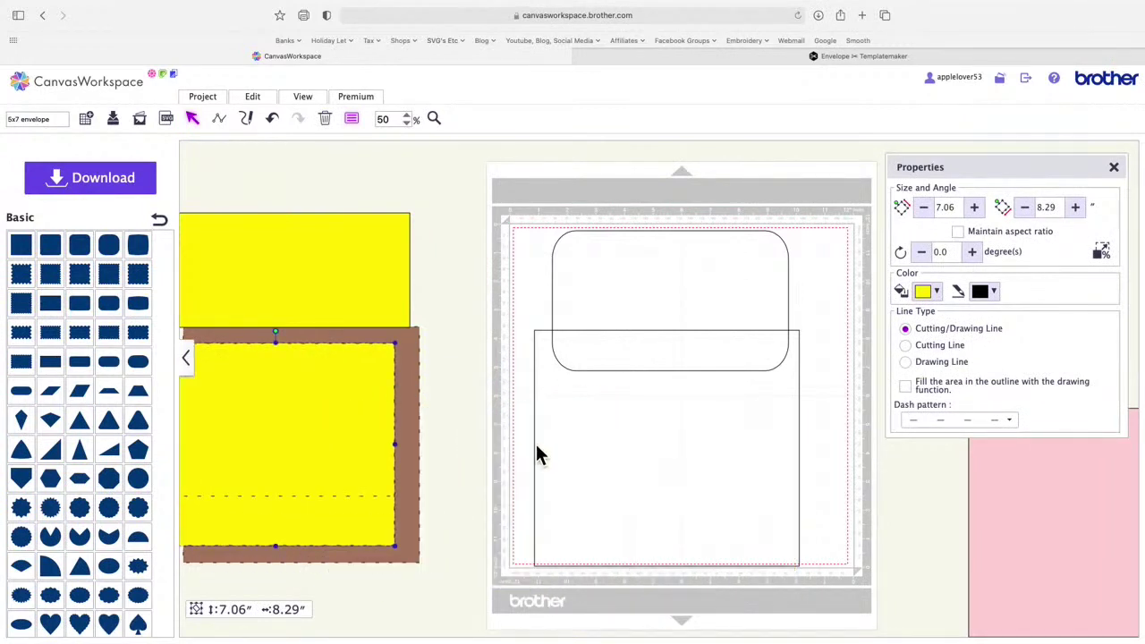
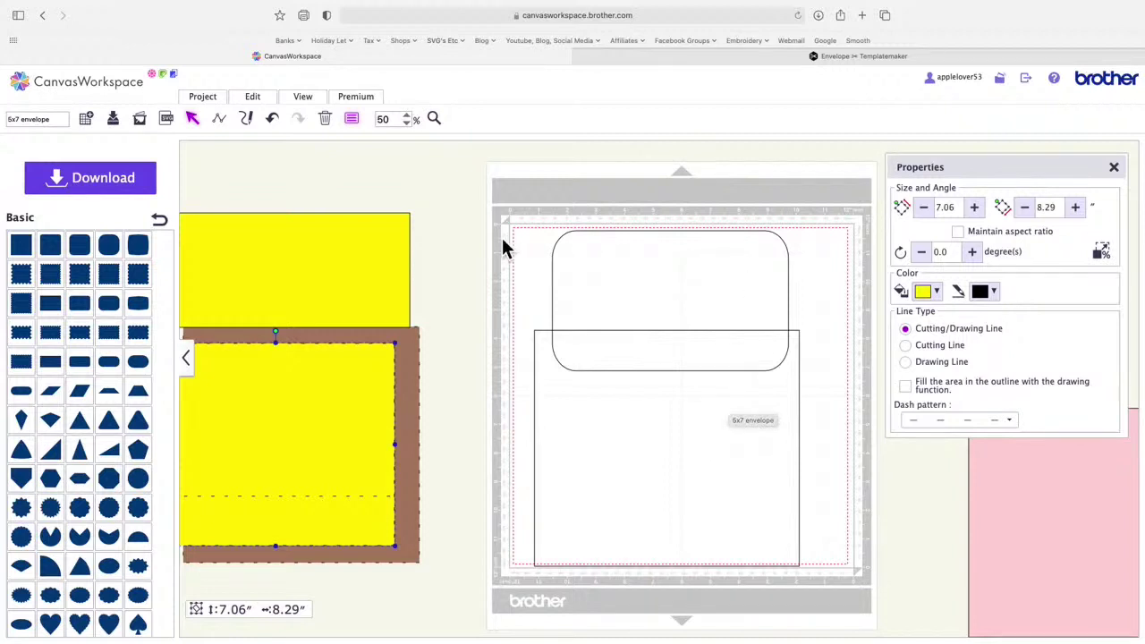
Step: Raise the lower edge of the rounded flap to shorten it to a height of 4.31 inches
drag(501, 232, 695, 417)
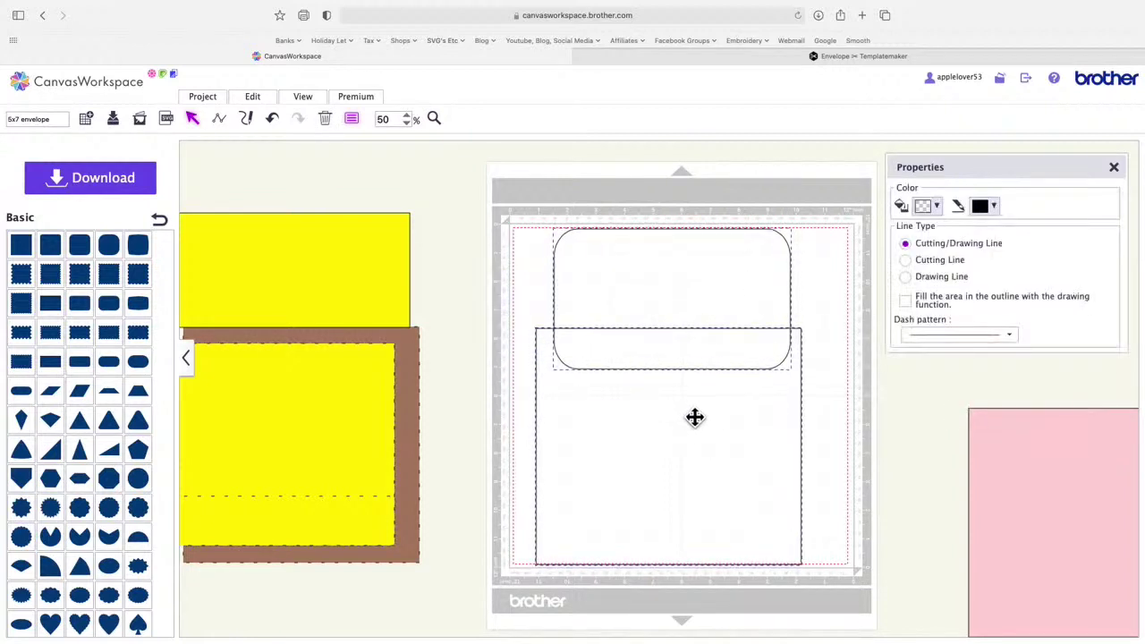
click(815, 280)
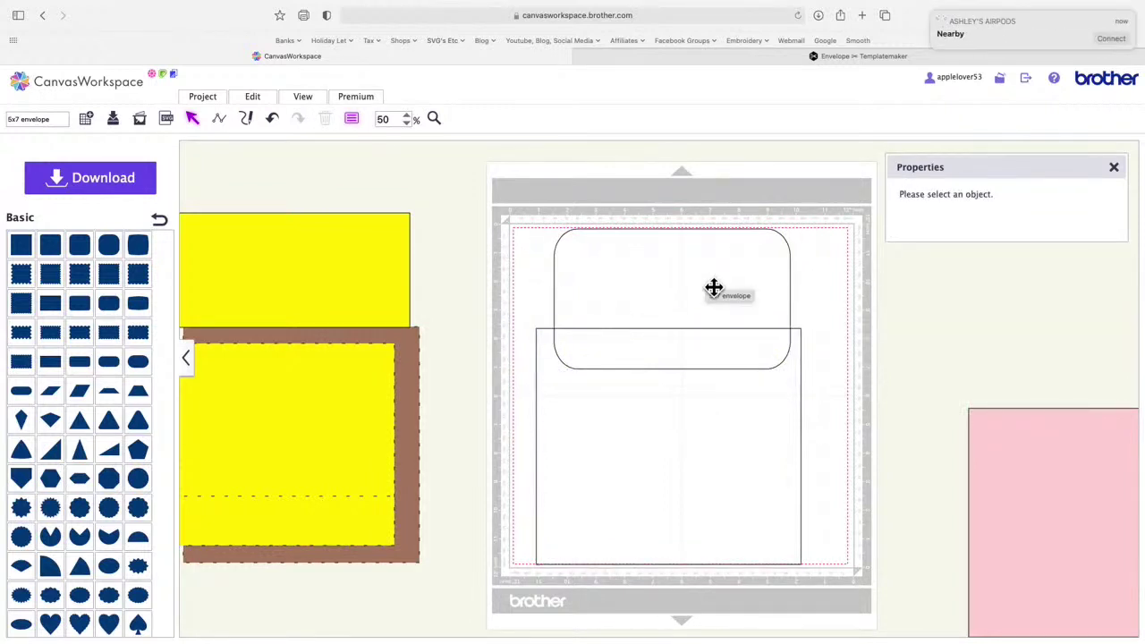
click(713, 288)
double_click(683, 281)
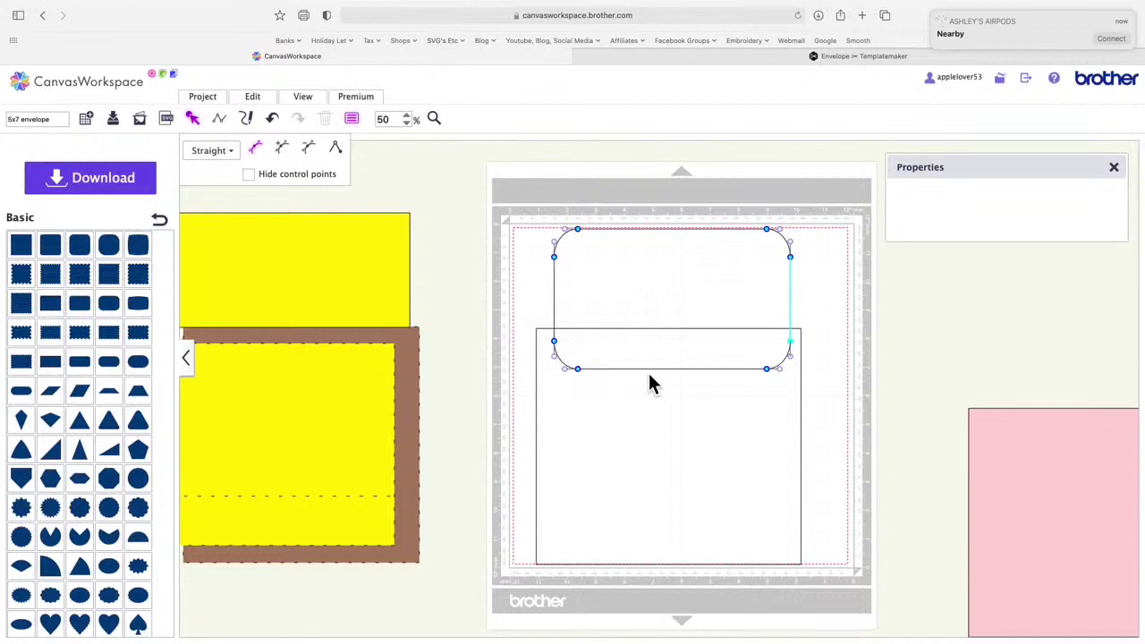
click(507, 312)
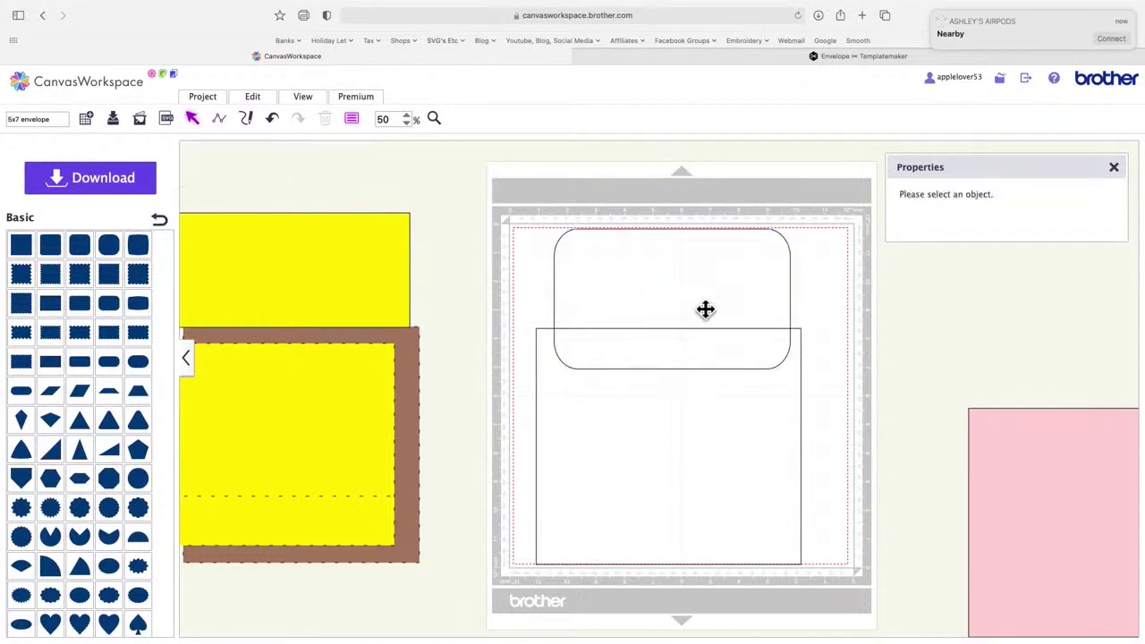
click(706, 310)
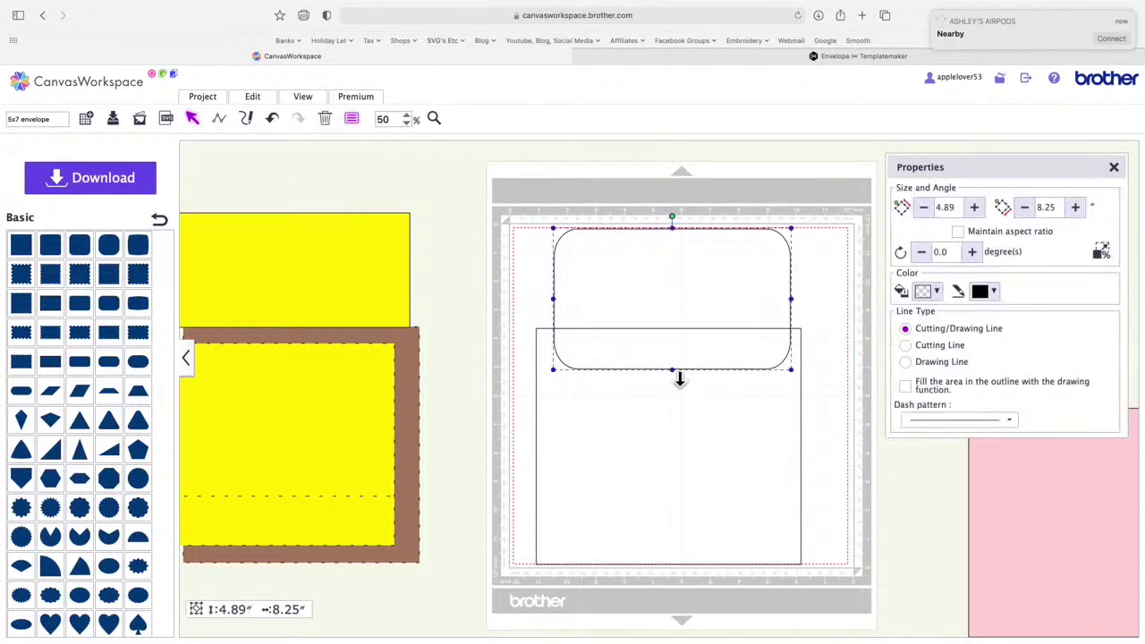
drag(681, 379, 682, 362)
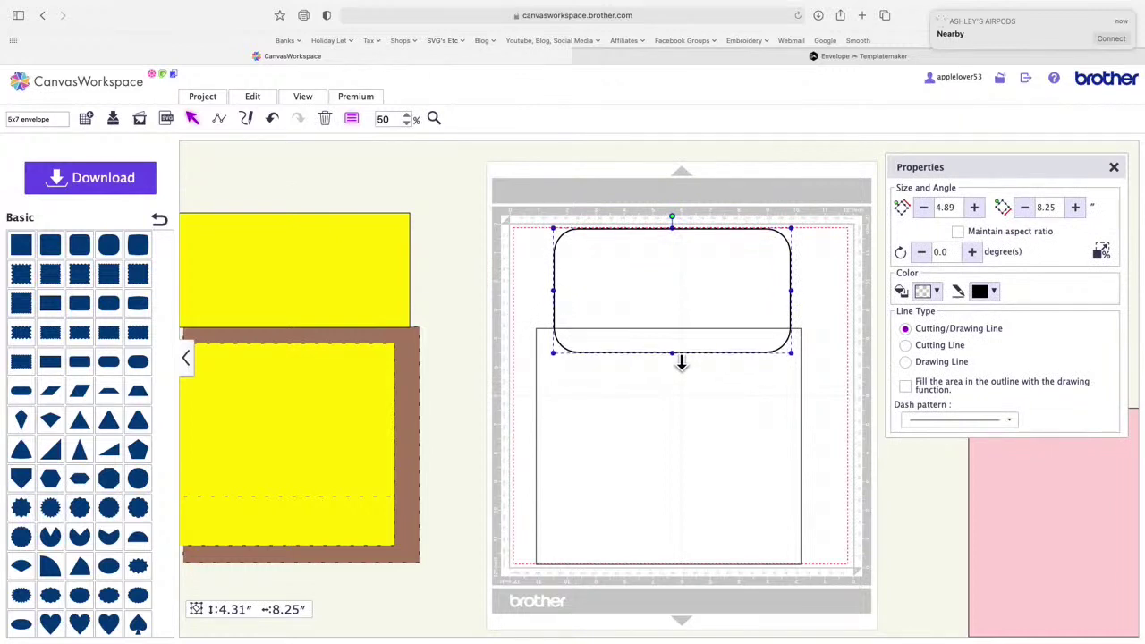
Step: Align the rounded flap and the side-panel rectangle on their common vertical centre line
drag(818, 269, 708, 409)
click(252, 97)
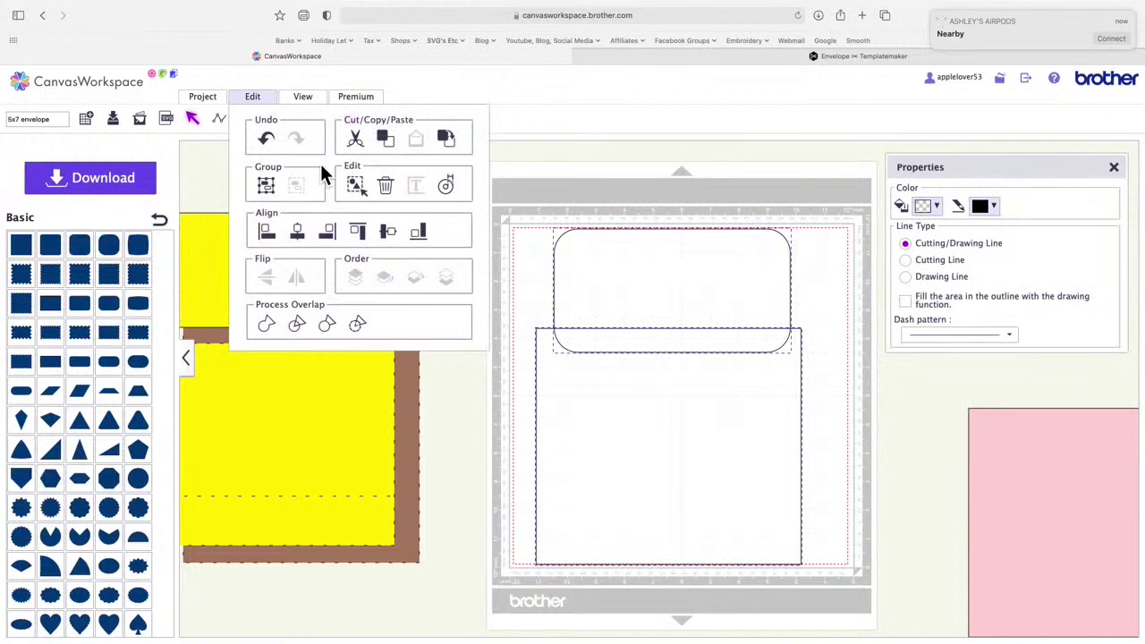
click(313, 238)
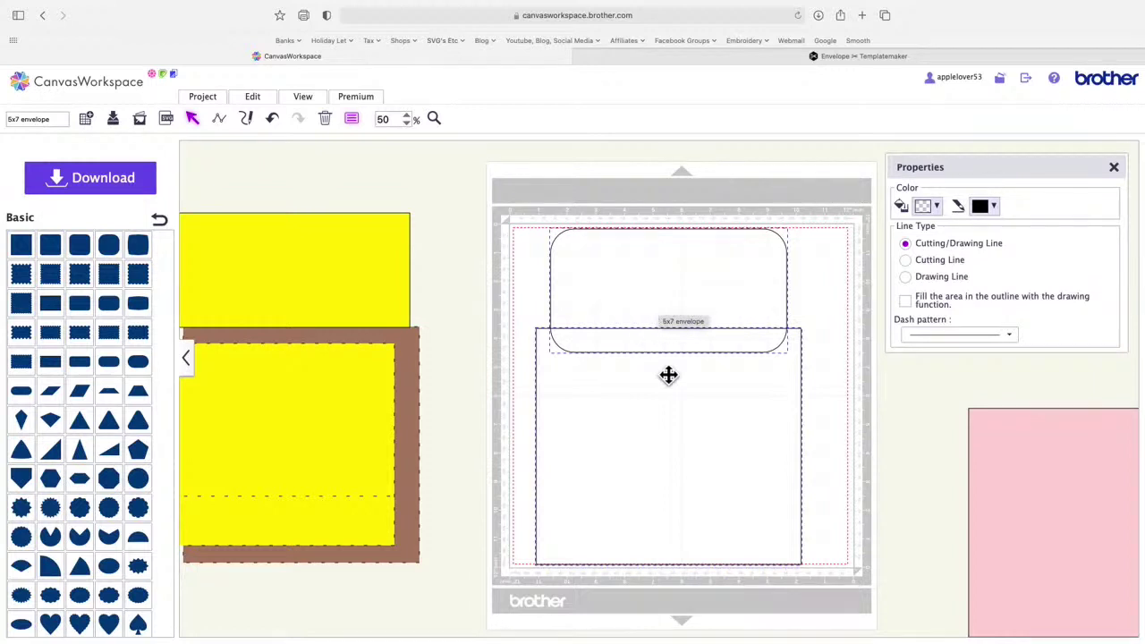
Step: Shorten the rounded flap to a height of 4.06 inches and shift it slightly down over the rectangle
click(815, 300)
click(716, 310)
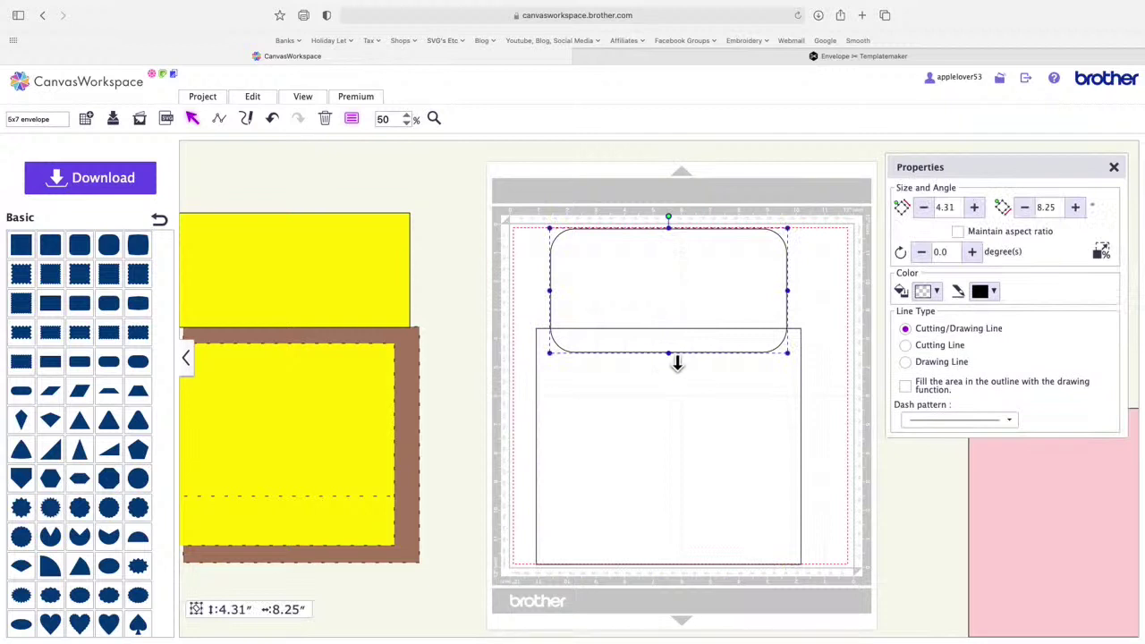
drag(678, 362, 678, 356)
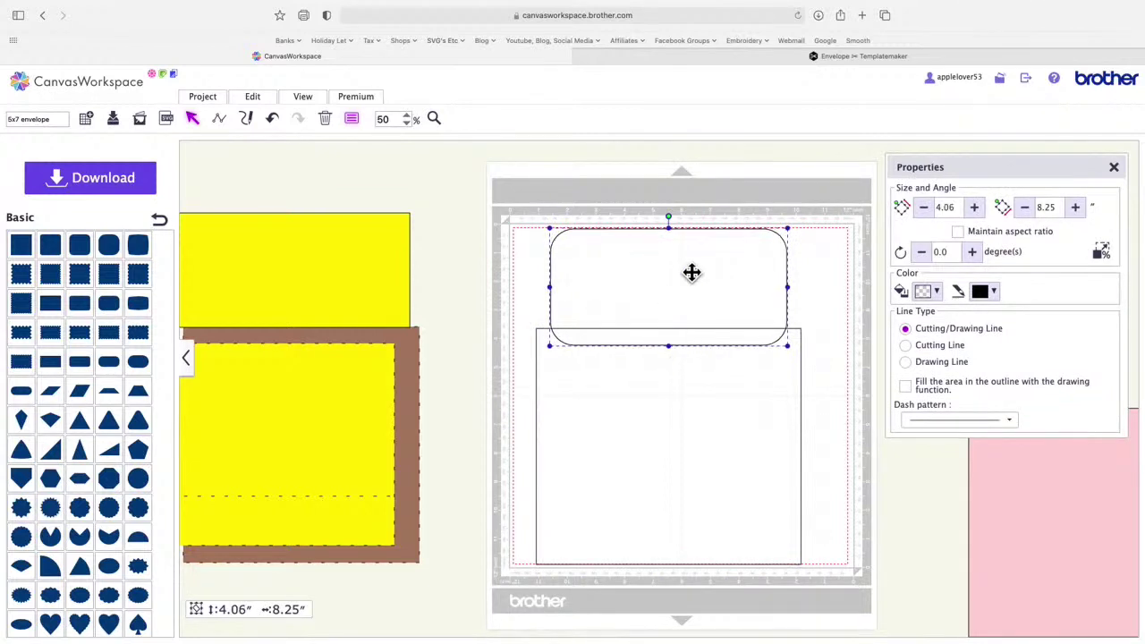
drag(690, 272, 679, 279)
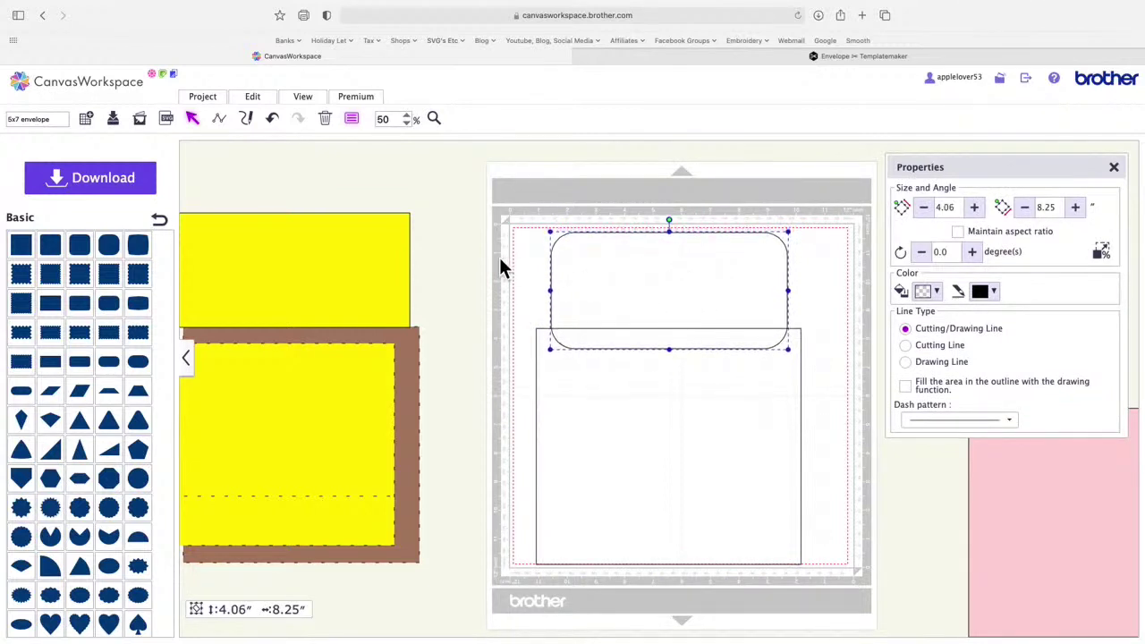
drag(499, 256, 662, 384)
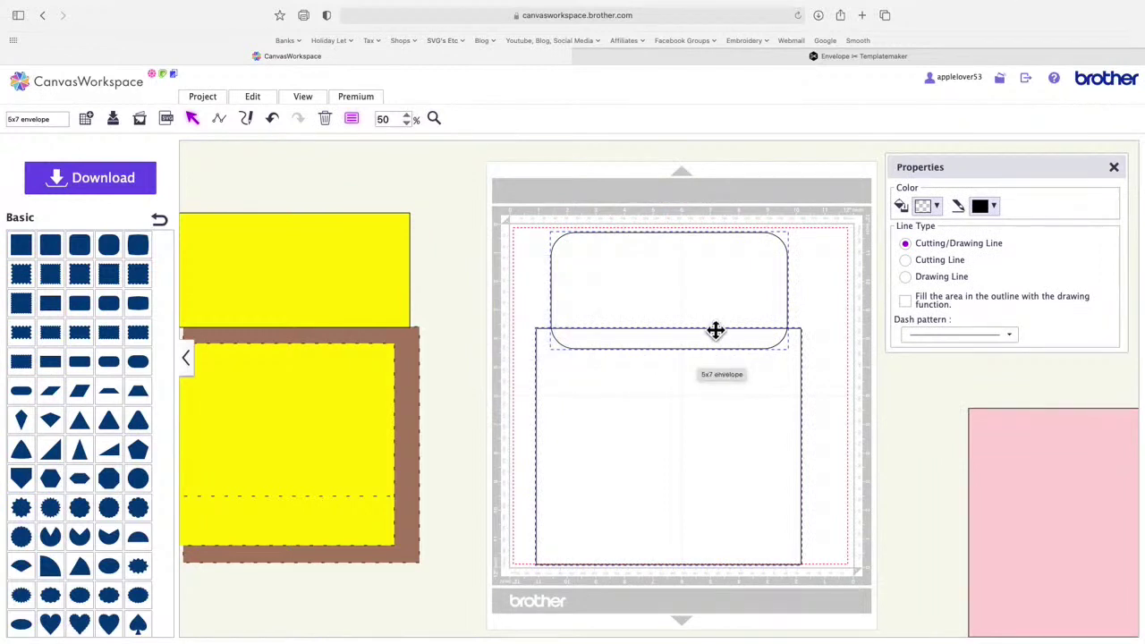
click(840, 277)
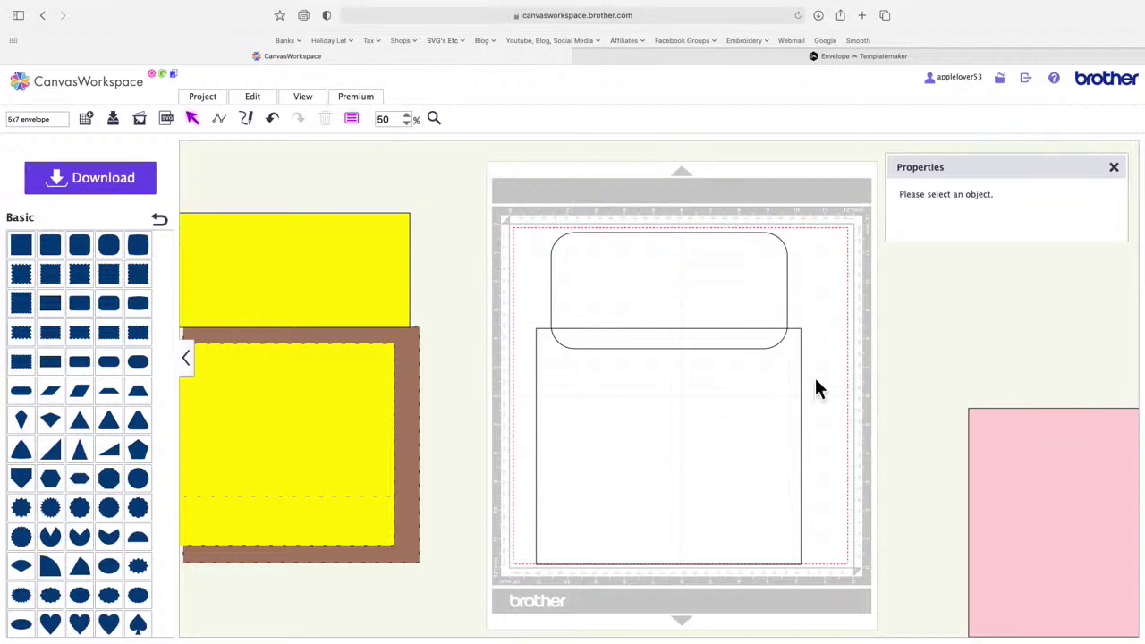
Step: Shift the flap and rectangle together slightly up and right, and shorten the rounded flap to a height of 3.89 inches
click(759, 345)
drag(759, 345, 764, 345)
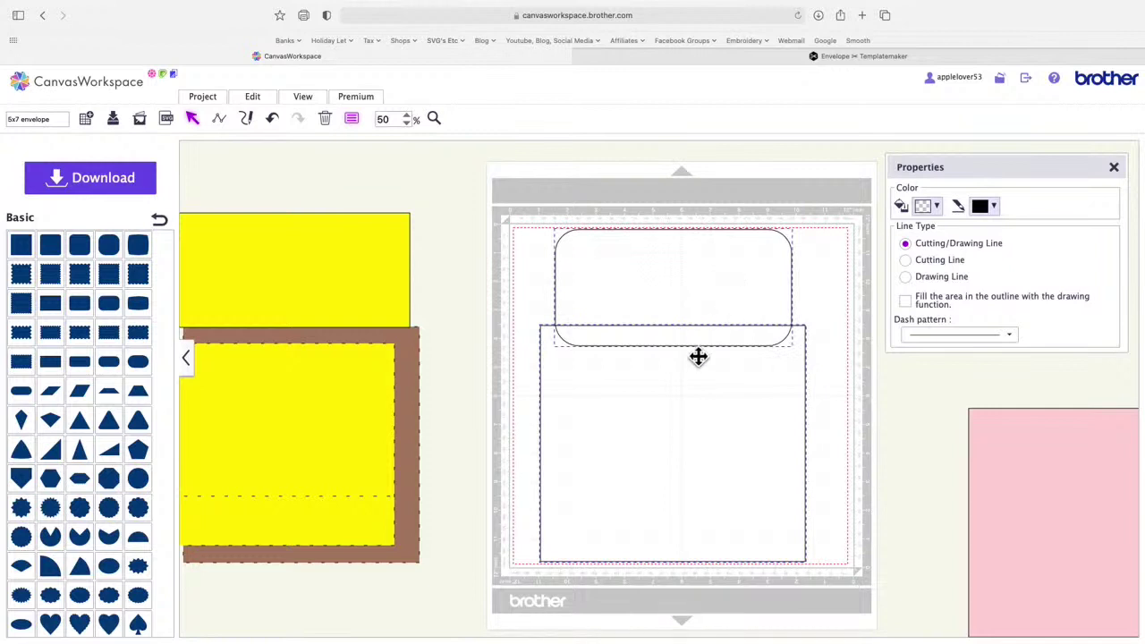
click(521, 280)
click(682, 341)
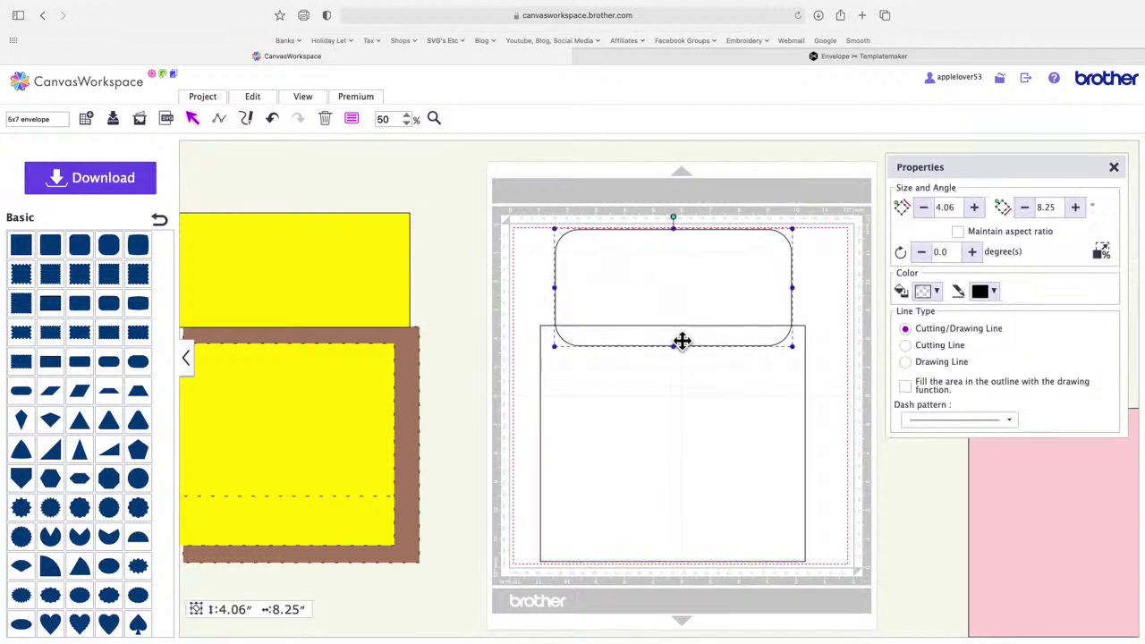
drag(678, 355, 680, 352)
Step: Realign the shortened rounded flap with the side-panel rectangle on their horizontal centres
drag(487, 245, 683, 422)
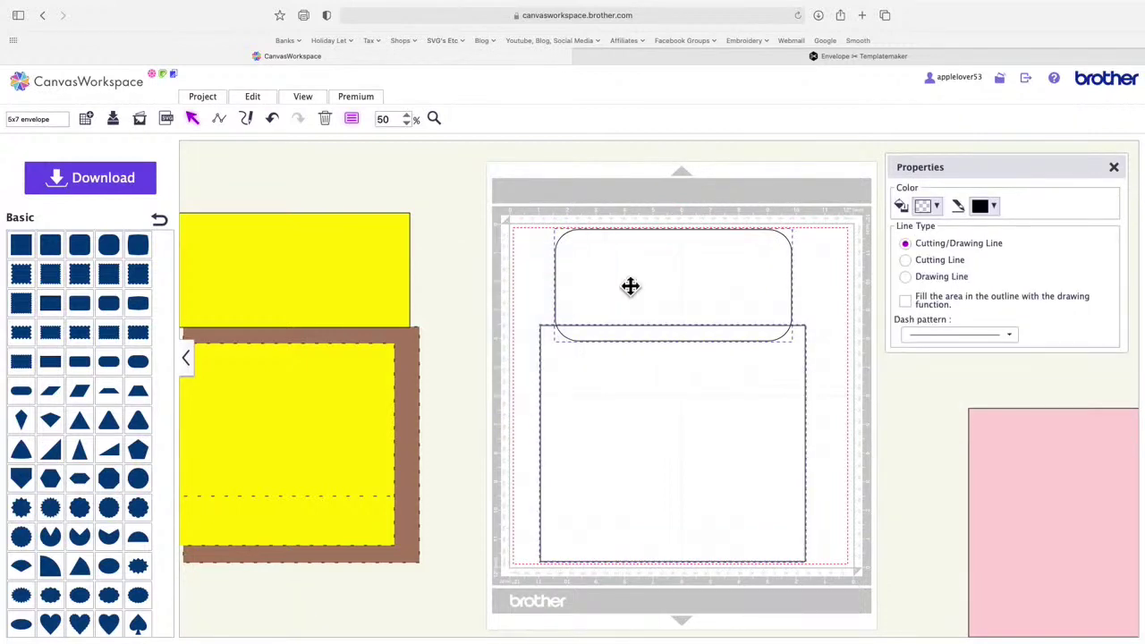
click(255, 98)
click(307, 245)
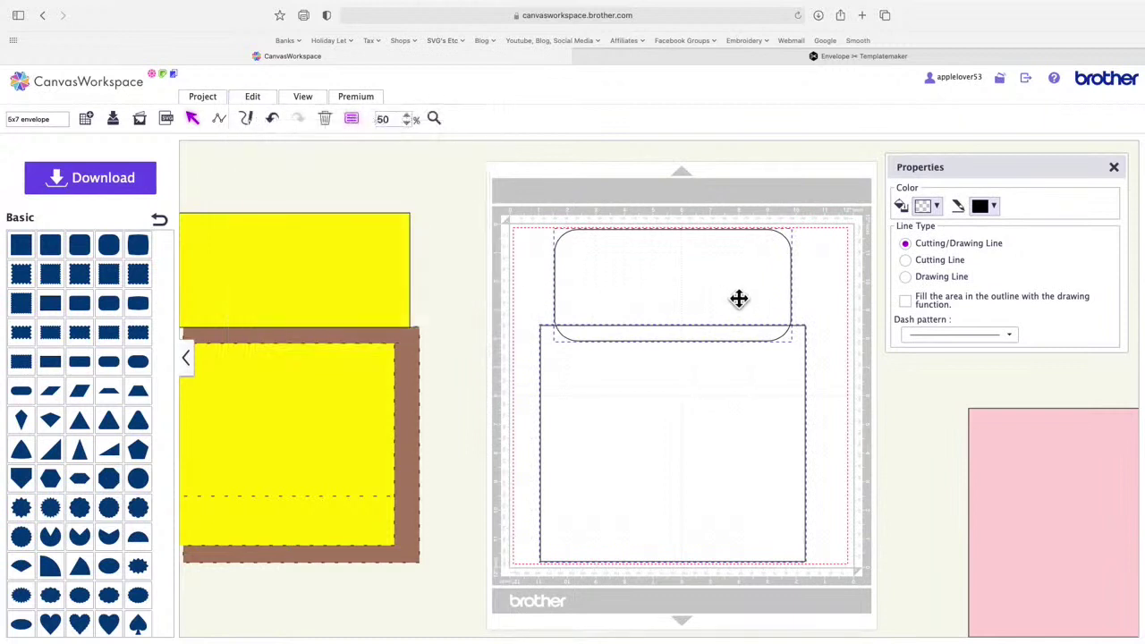
click(833, 313)
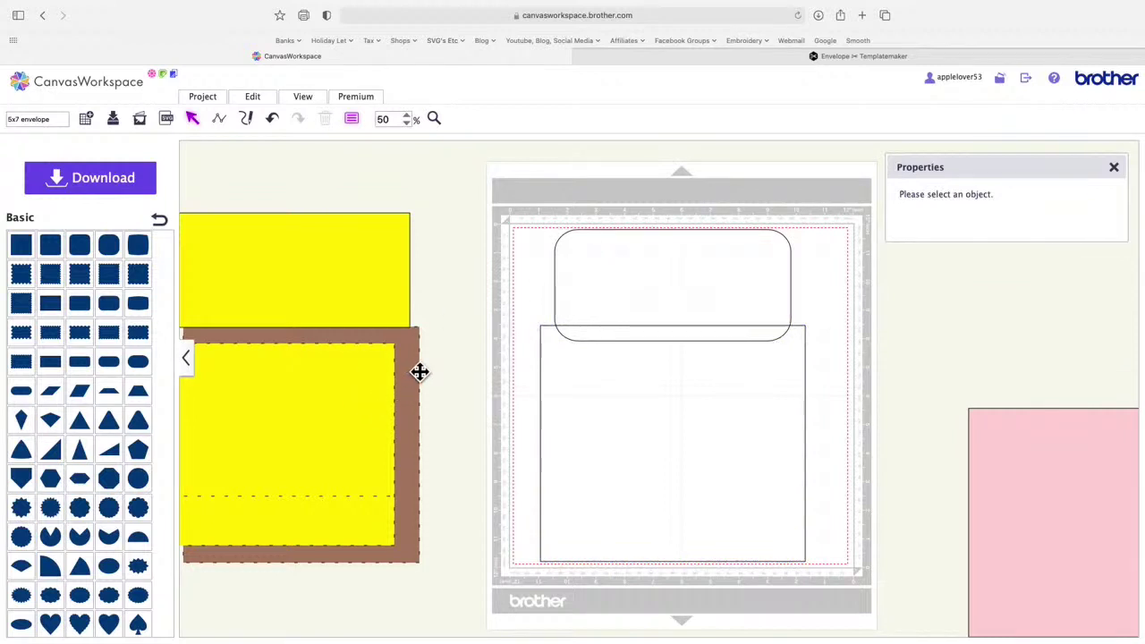
Step: Place the brown base and yellow lower flap over the side-panel rectangle, and move the rounded flap up clear of them
drag(417, 373, 799, 368)
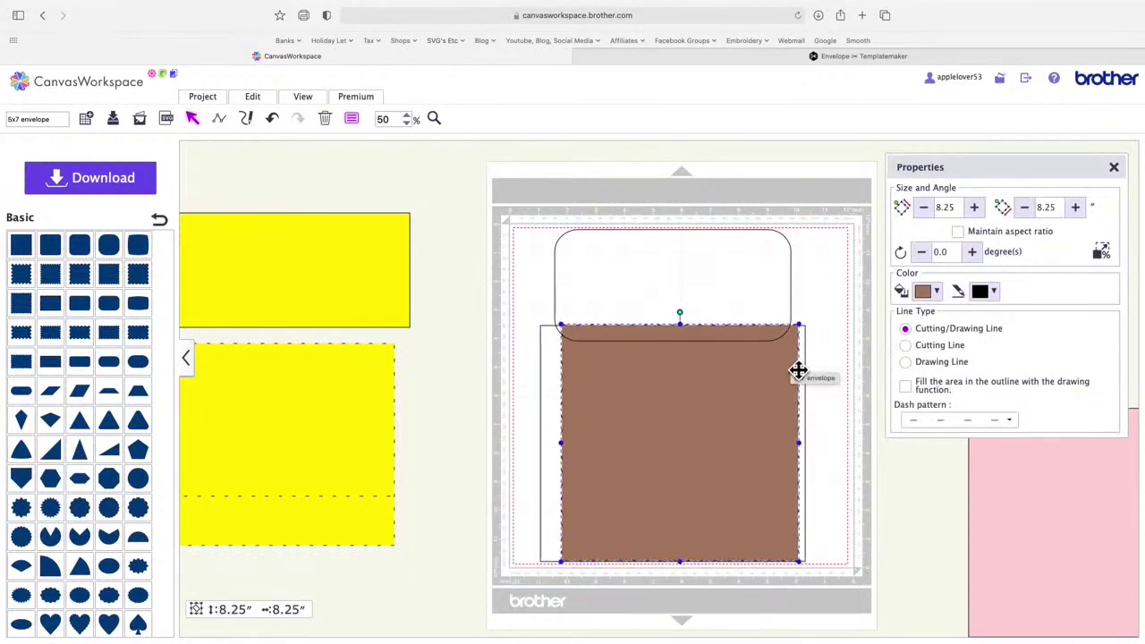
drag(336, 401, 725, 461)
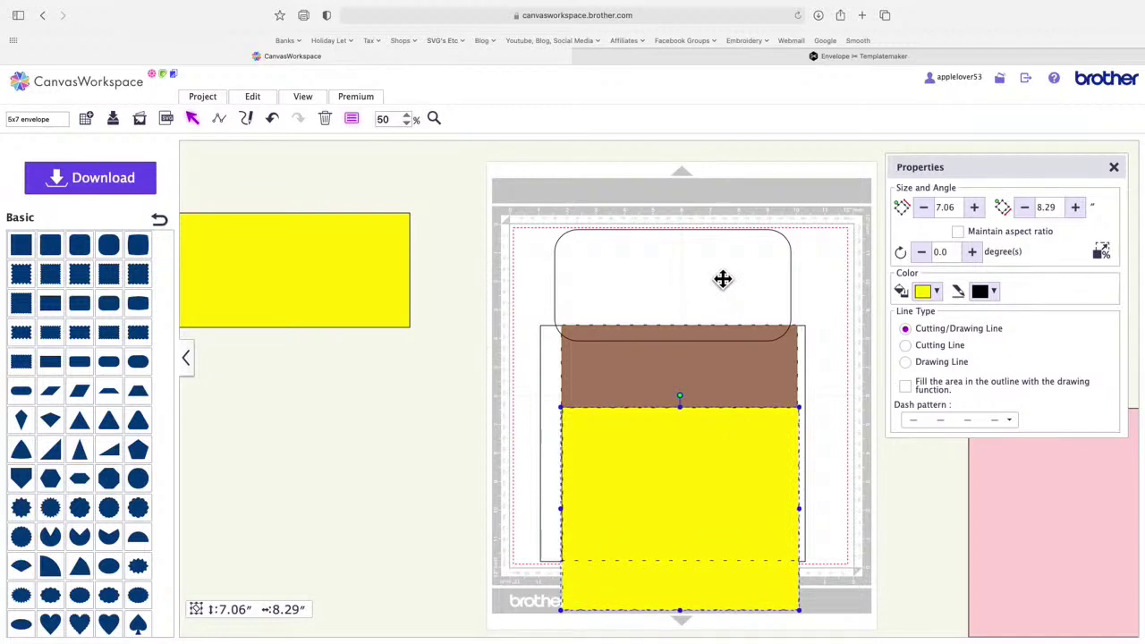
drag(723, 279, 727, 245)
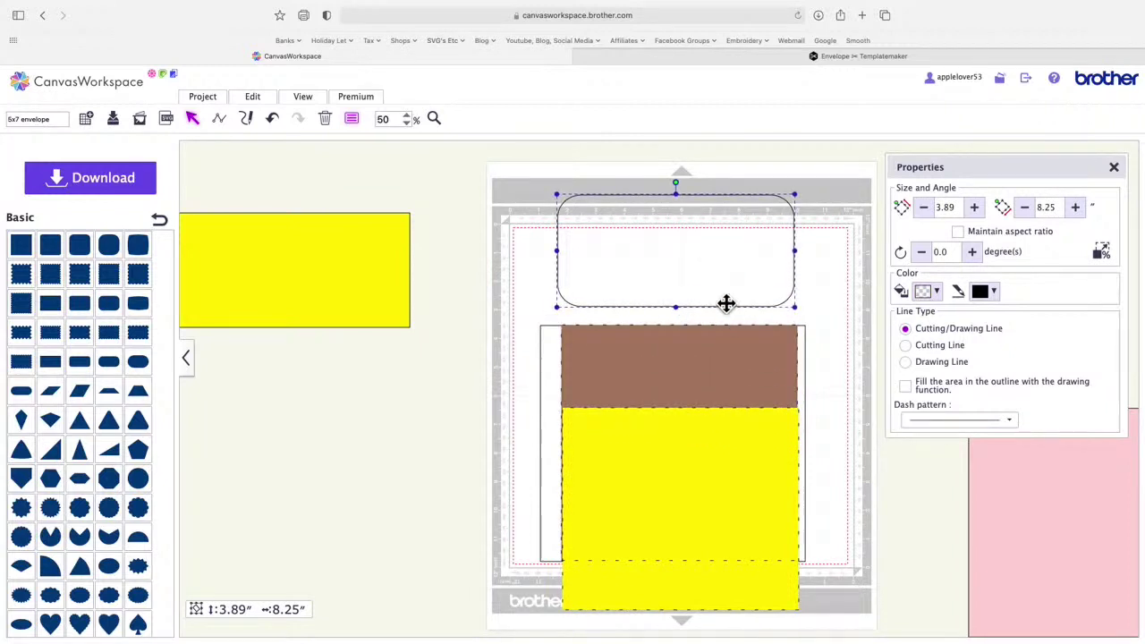
Step: Stretch the yellow lower flap upward to a height of 7.42 inches, and move it and the brown base off the mat
click(678, 593)
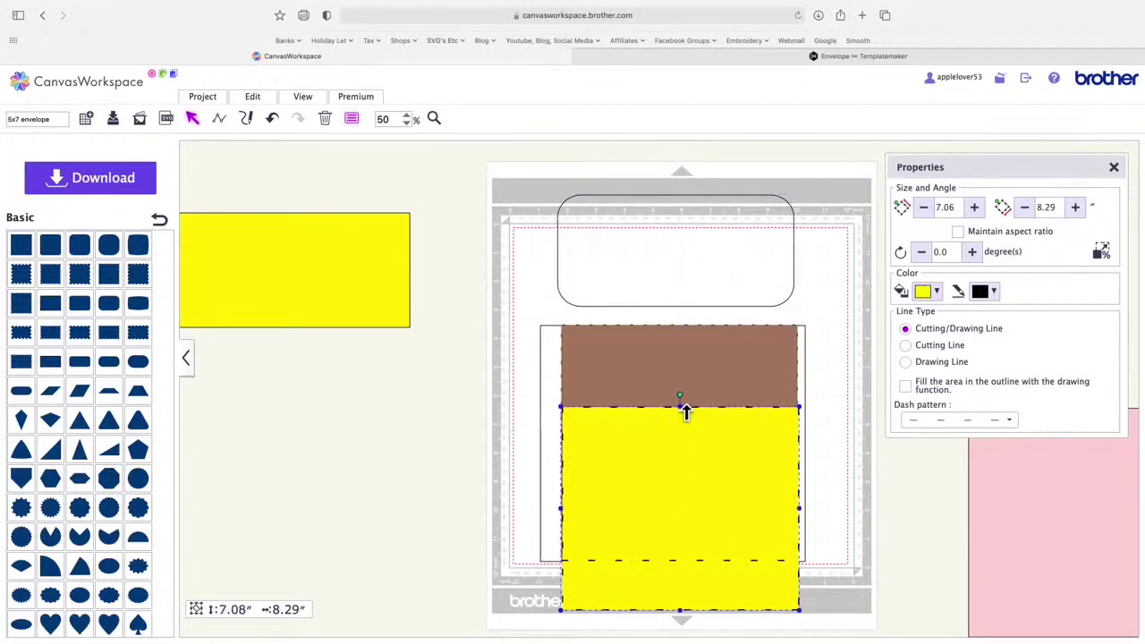
drag(685, 411, 683, 397)
drag(742, 581, 398, 548)
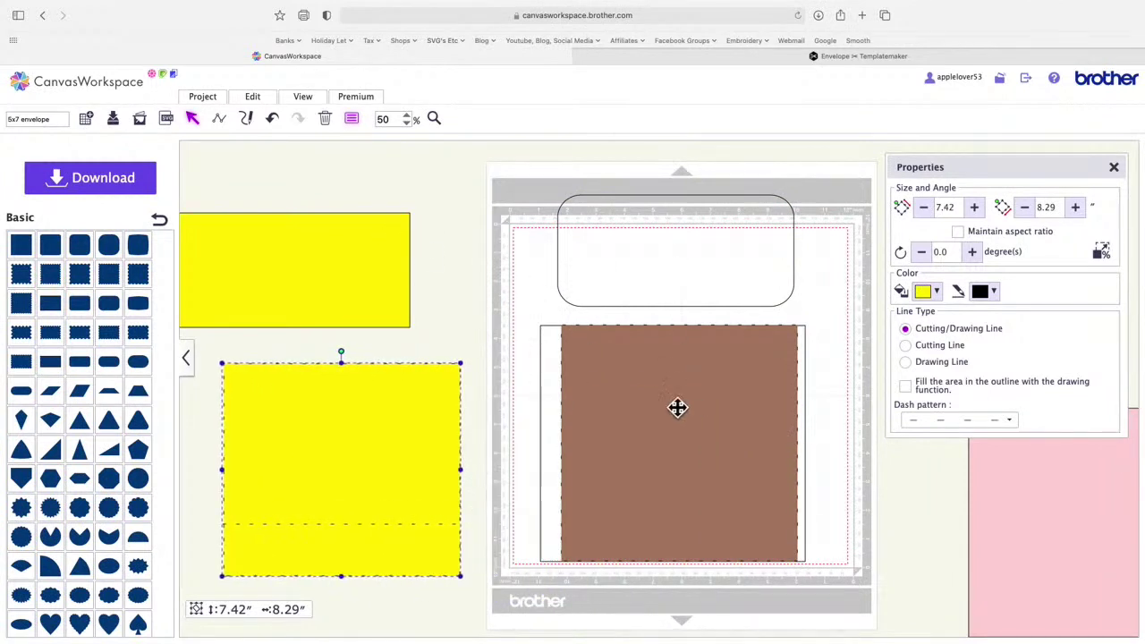
drag(678, 408, 333, 397)
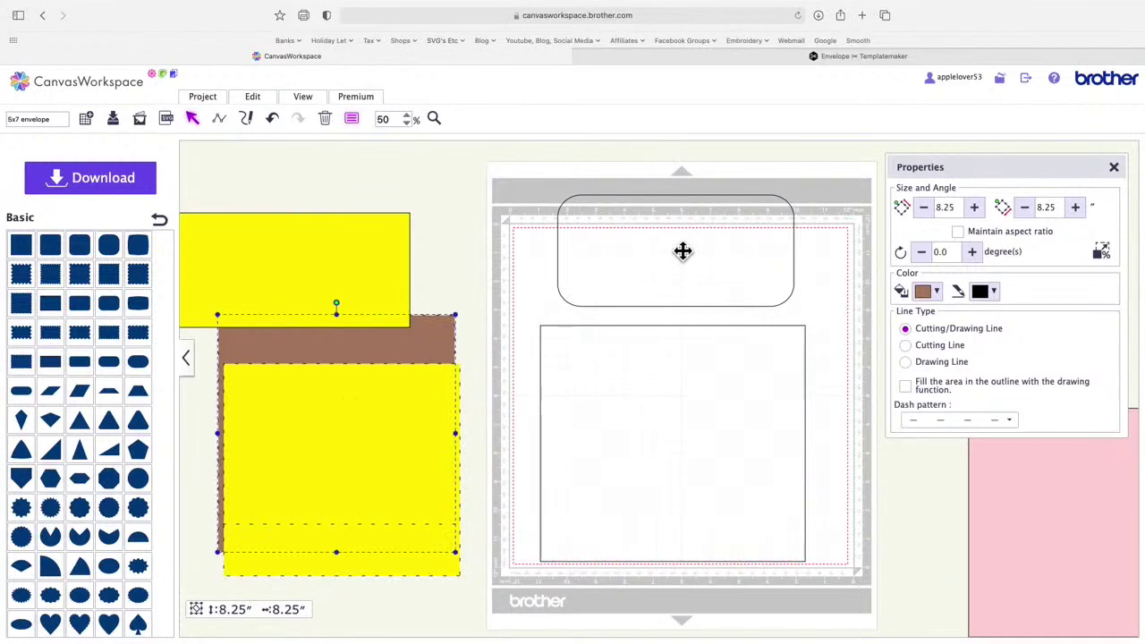
Step: Lower the rounded flap onto the rectangle's upper edge and centre the two shapes horizontally
drag(683, 250, 681, 270)
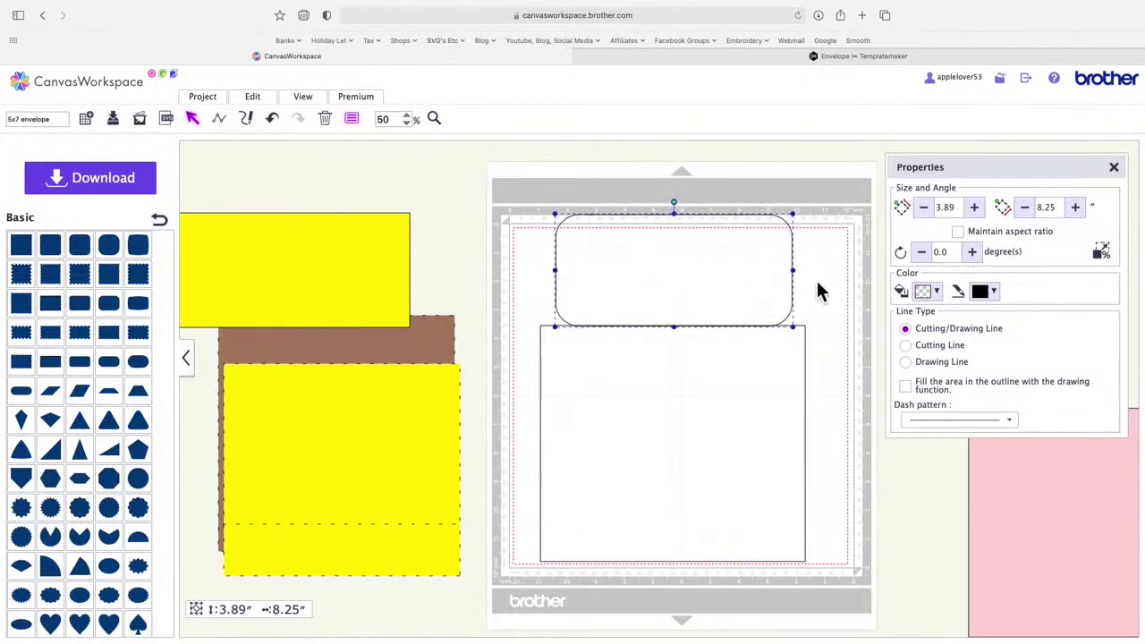
drag(816, 279, 769, 345)
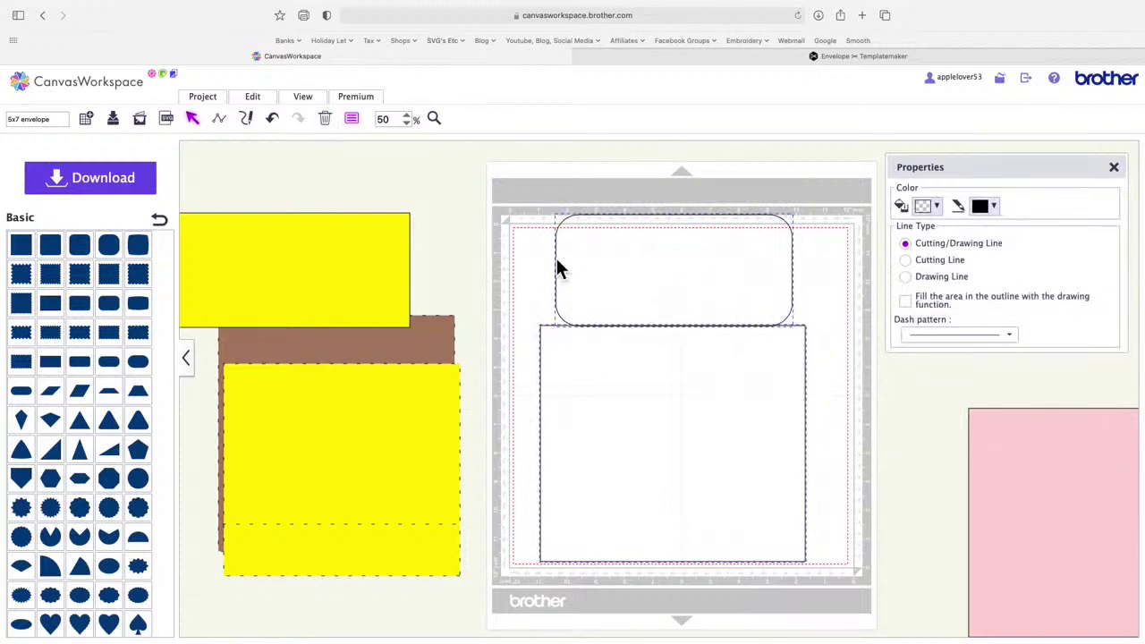
click(254, 96)
click(307, 244)
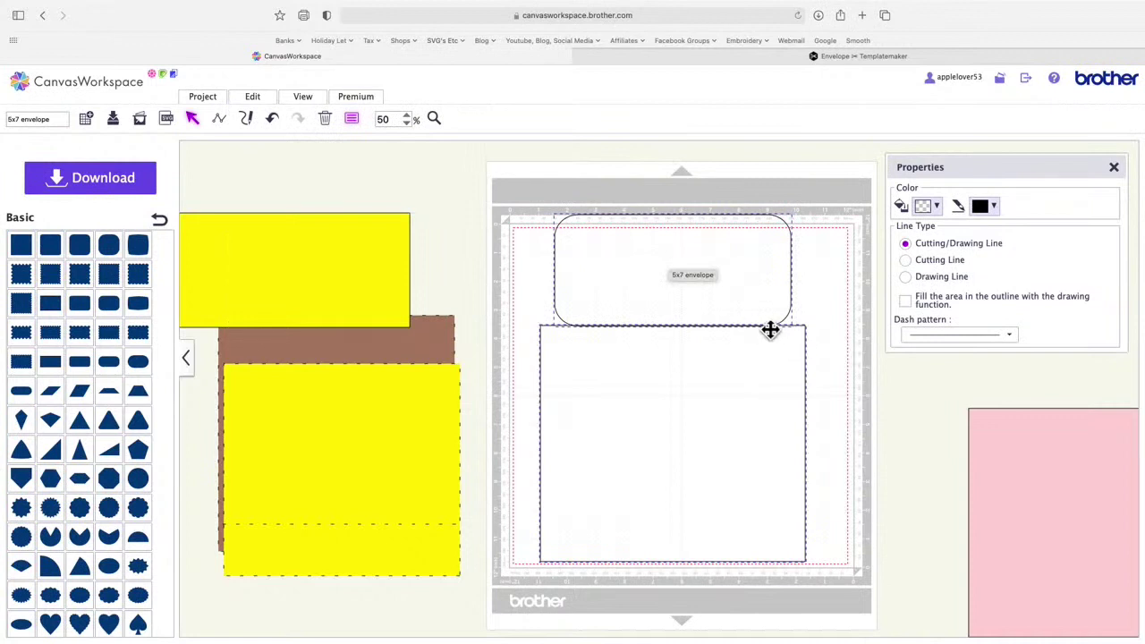
Step: Nudge the rounded flap straight down until its lower rounded corners overlap the side-panel rectangle
click(749, 296)
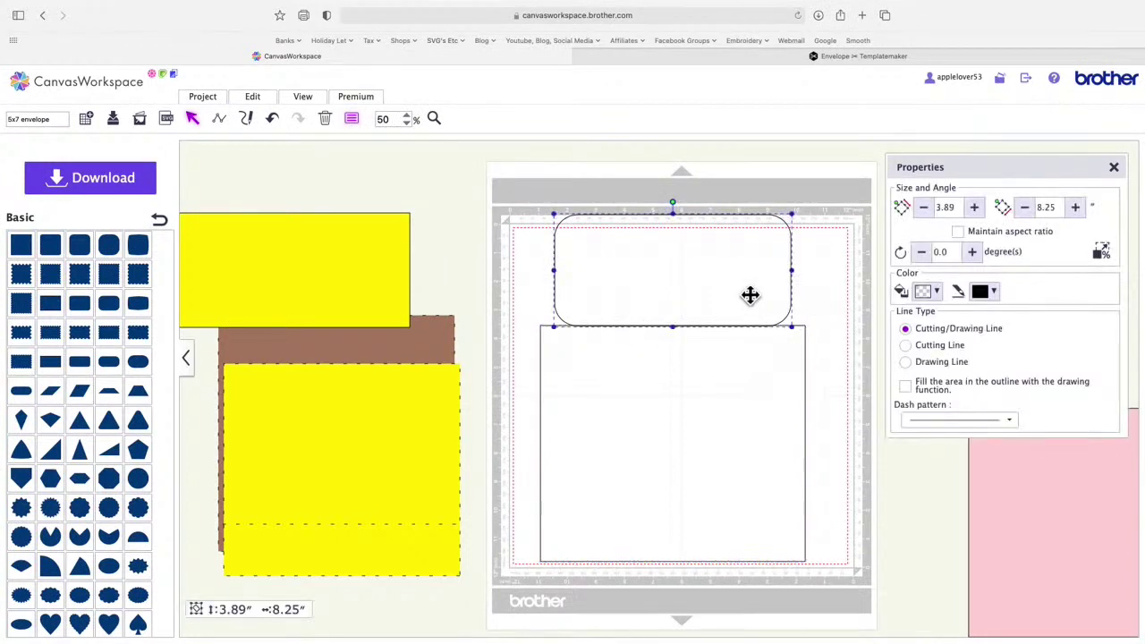
key(Down)
key(Down)
key(Down)
key(Down)
key(Down)
key(Down)
key(Down)
key(Down)
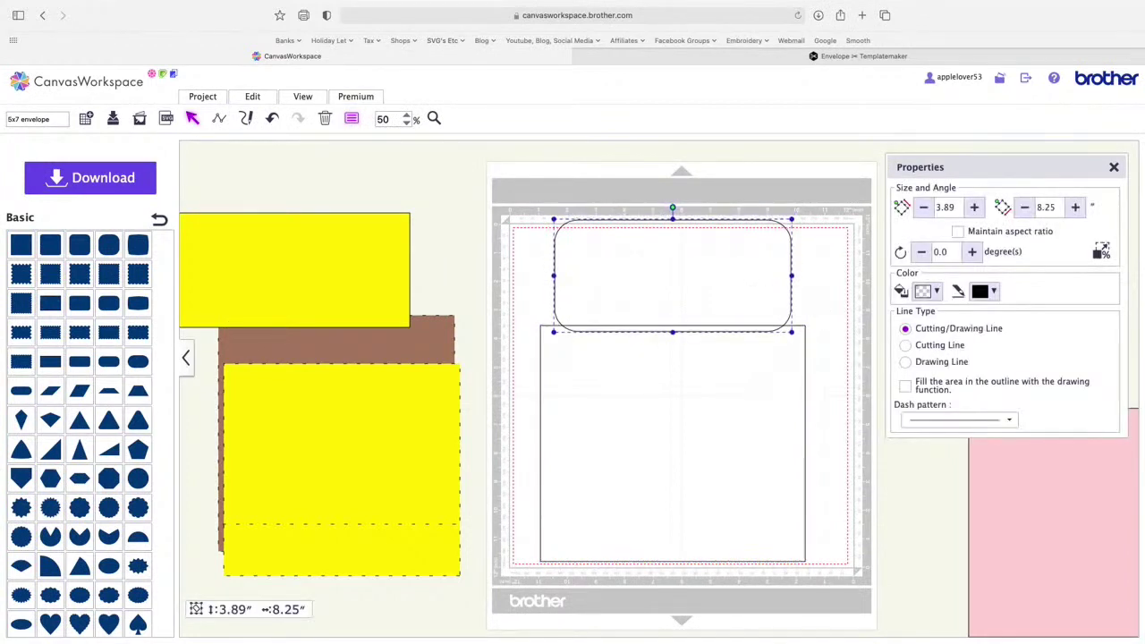
key(Down)
key(Down)
key(Down)
key(Down)
key(Down)
key(Down)
key(Down)
key(Down)
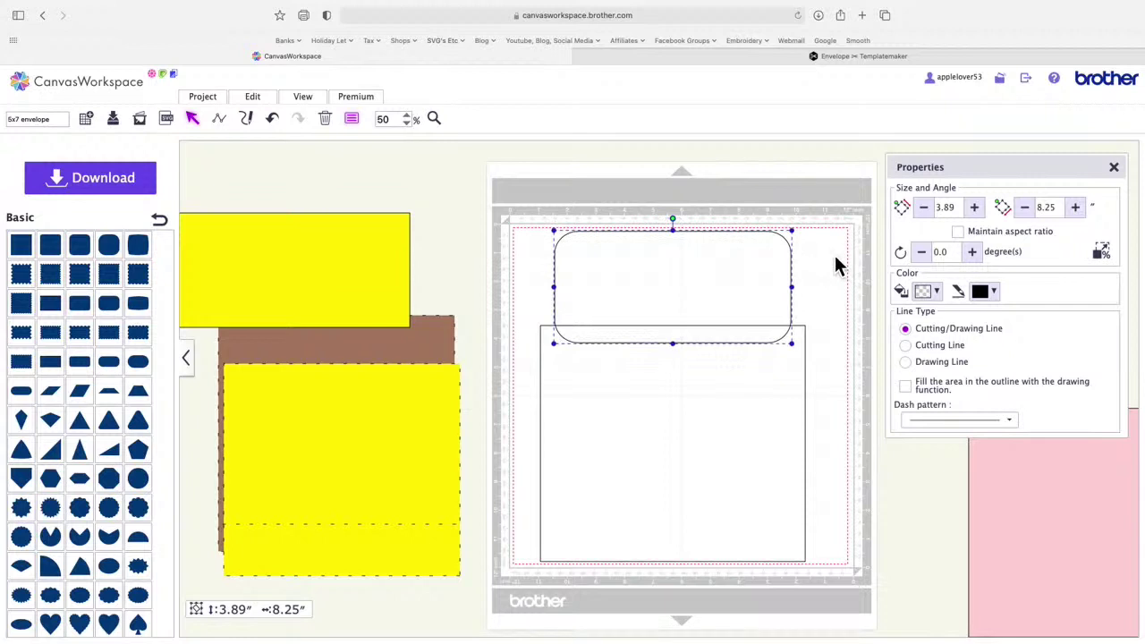
key(Down)
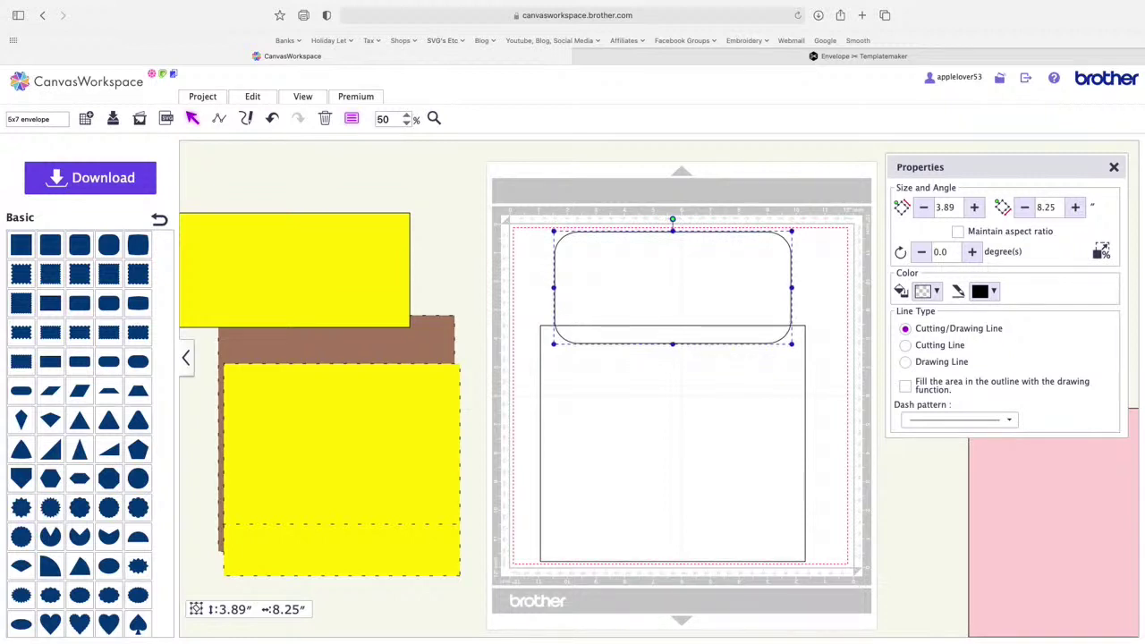
Step: Unify the rounded flap and side-panel rectangle into one outline, and shift it slightly up on the mat
drag(505, 218, 652, 391)
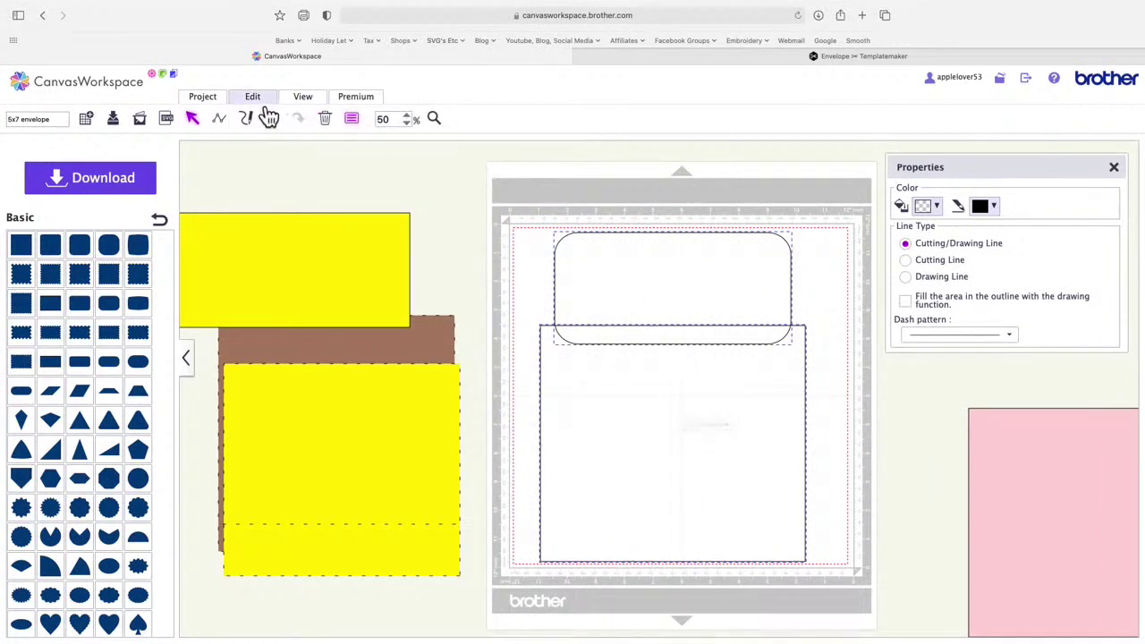
mouse_move(259, 103)
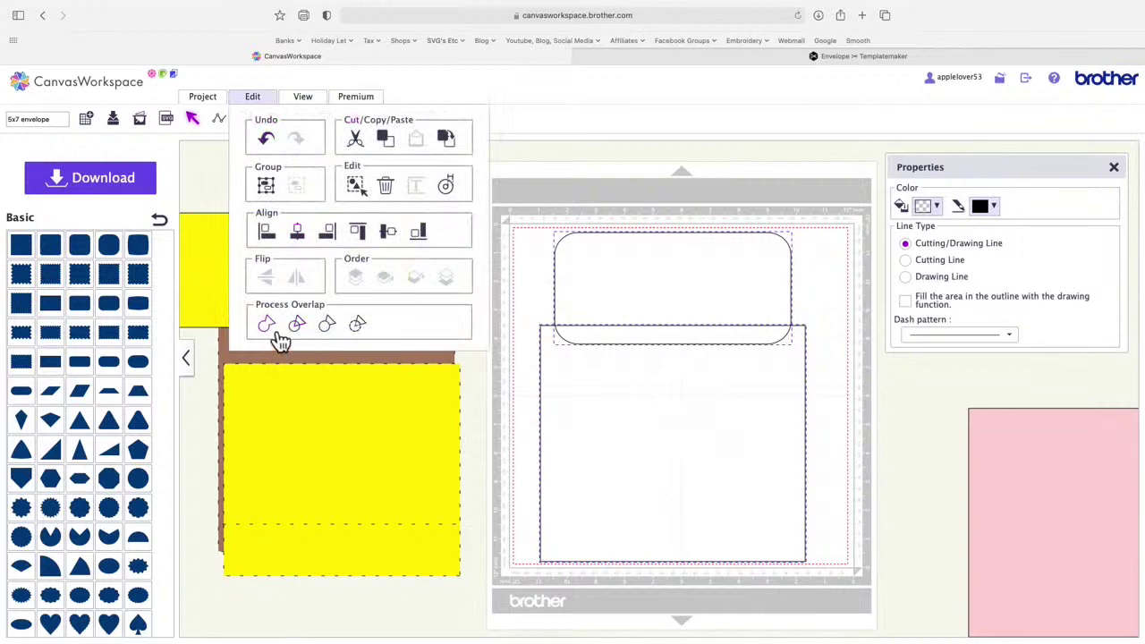
click(267, 326)
click(679, 358)
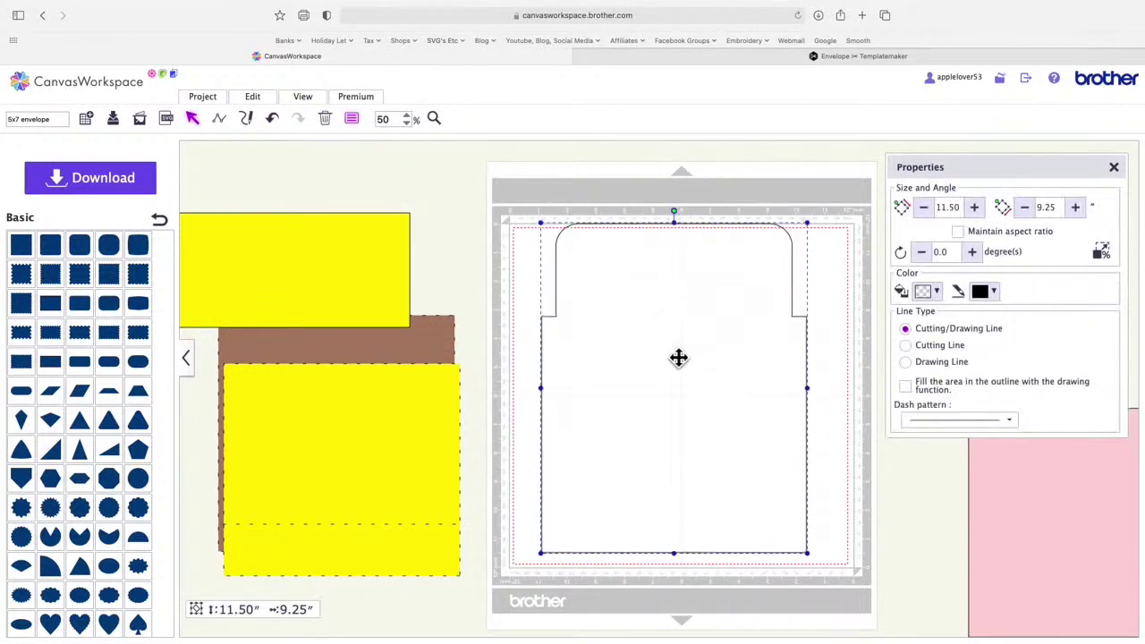
Step: Place the brown dashed square on the unified outline, centre the two horizontally and align their lower edges
drag(438, 337, 772, 338)
click(852, 519)
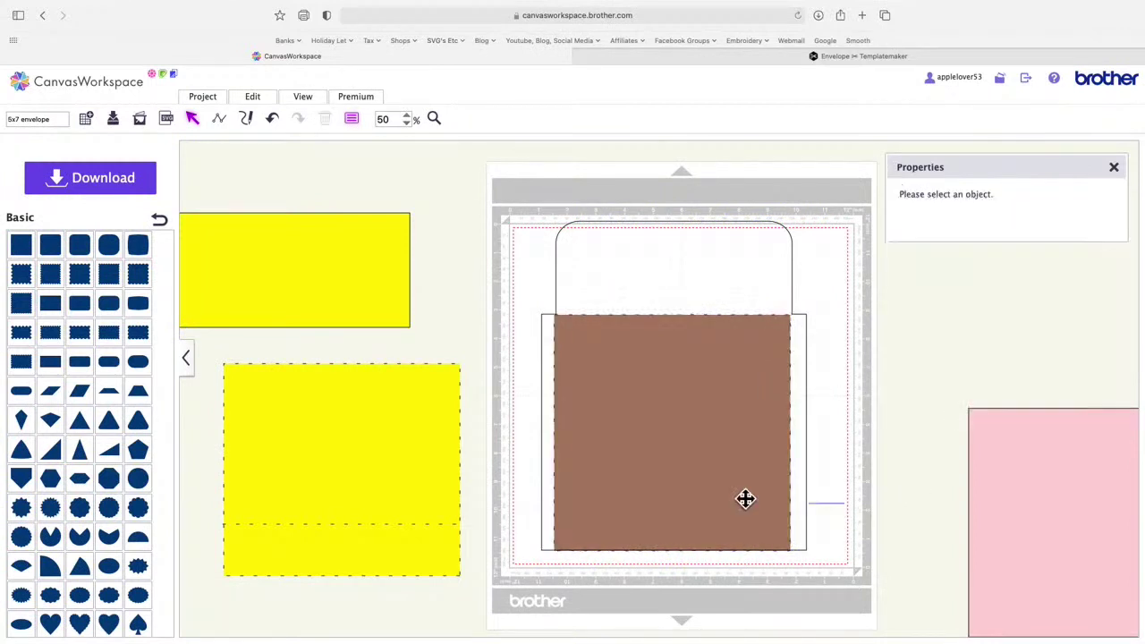
click(746, 499)
click(255, 98)
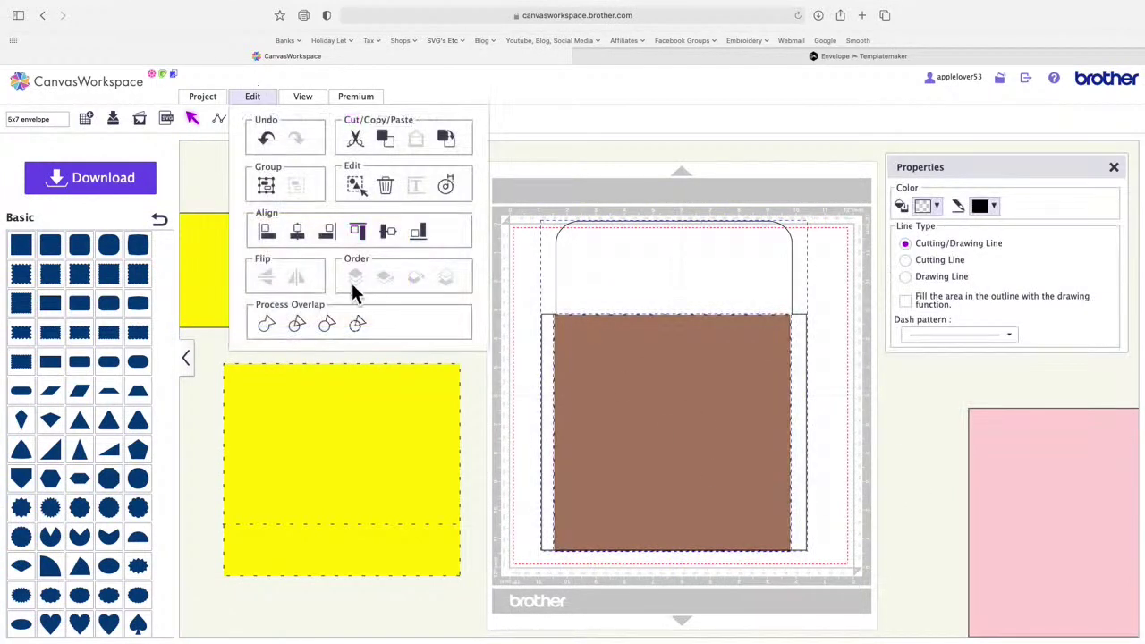
click(299, 233)
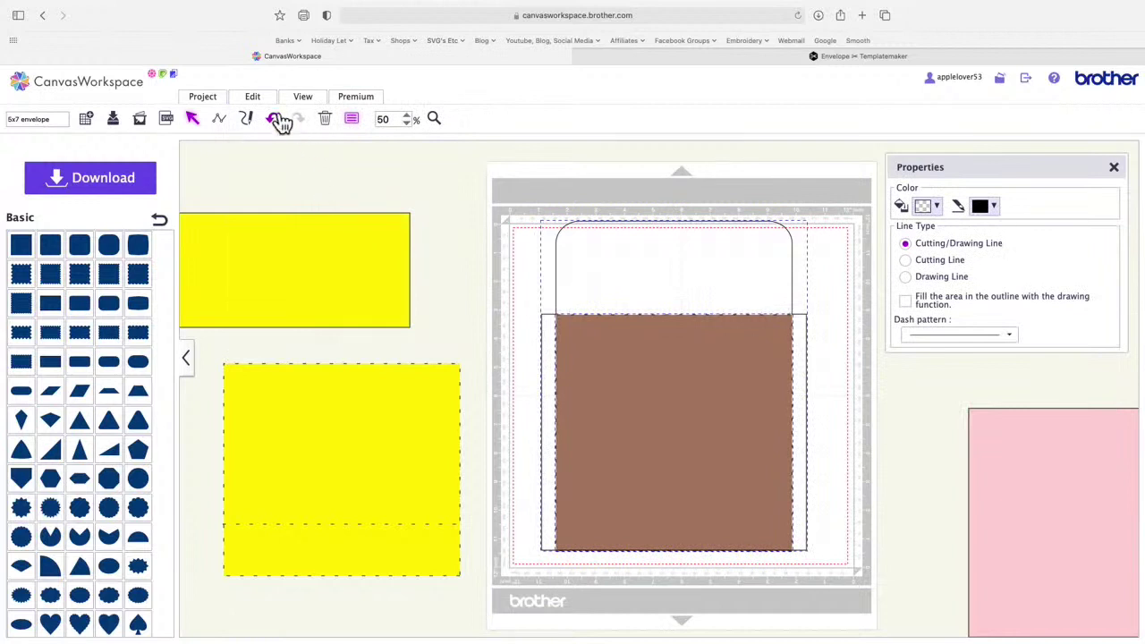
click(255, 100)
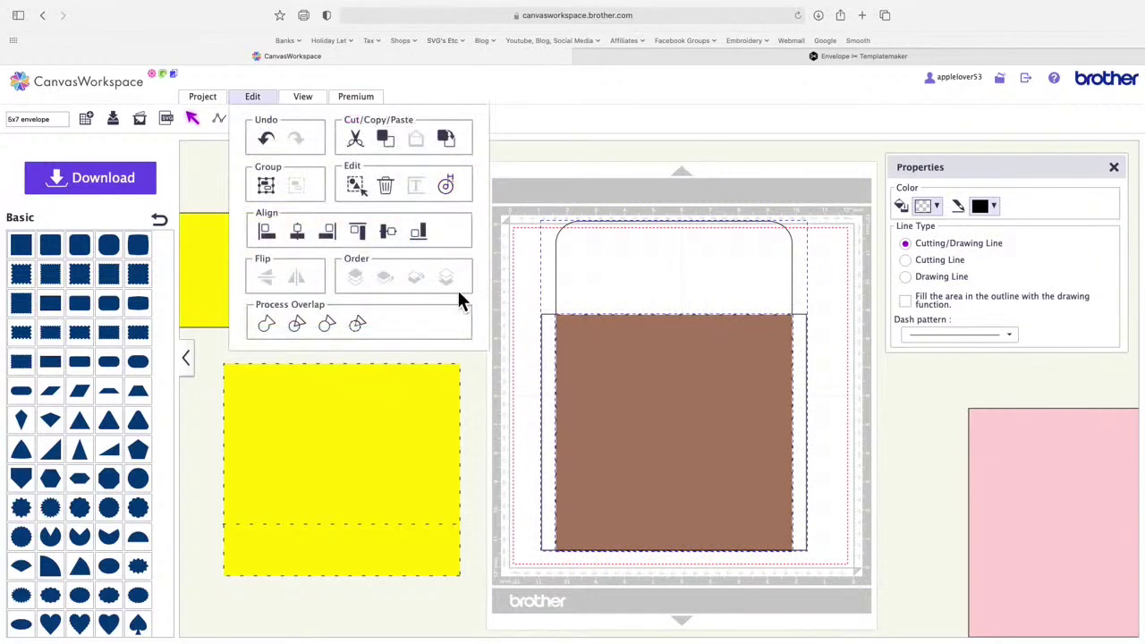
click(418, 232)
click(890, 427)
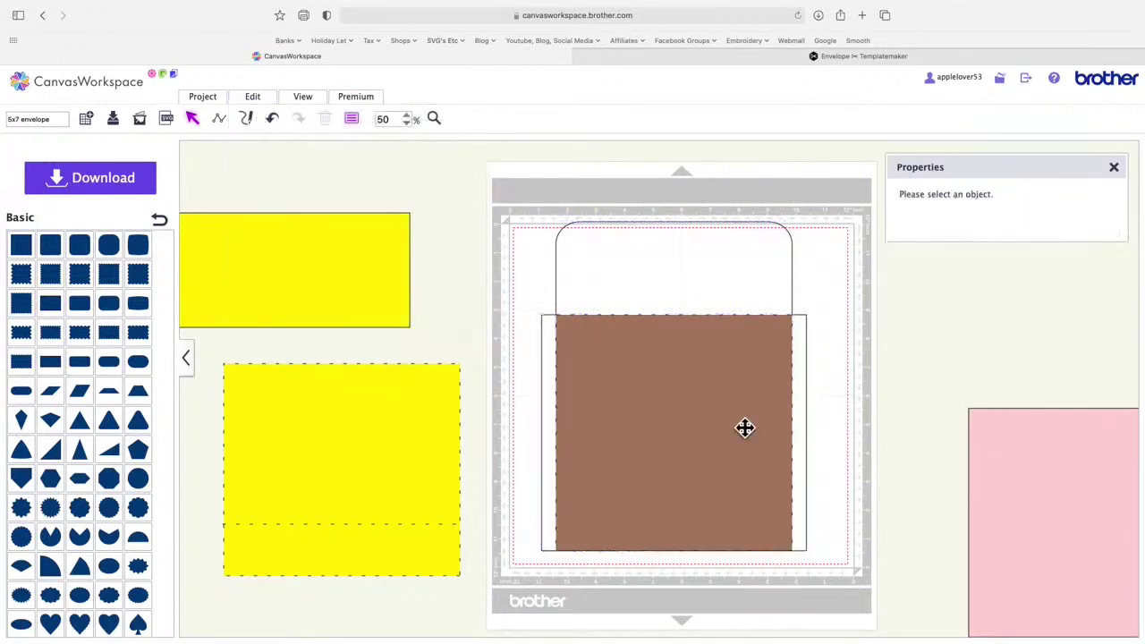
Step: Send the unified envelope outline behind the brown dashed square
click(746, 427)
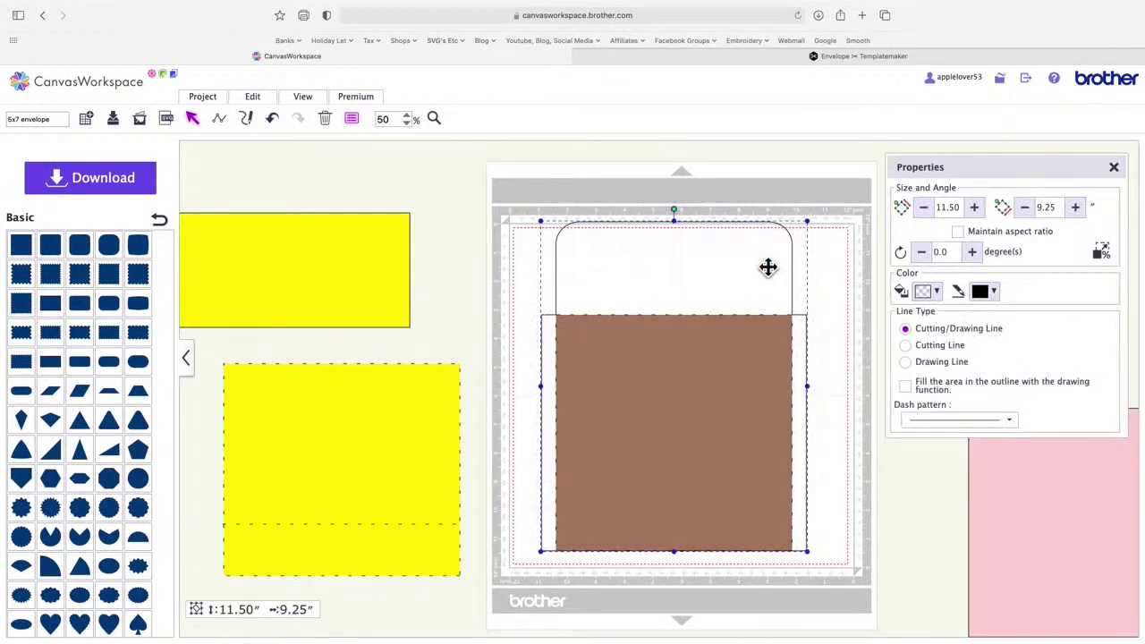
click(253, 96)
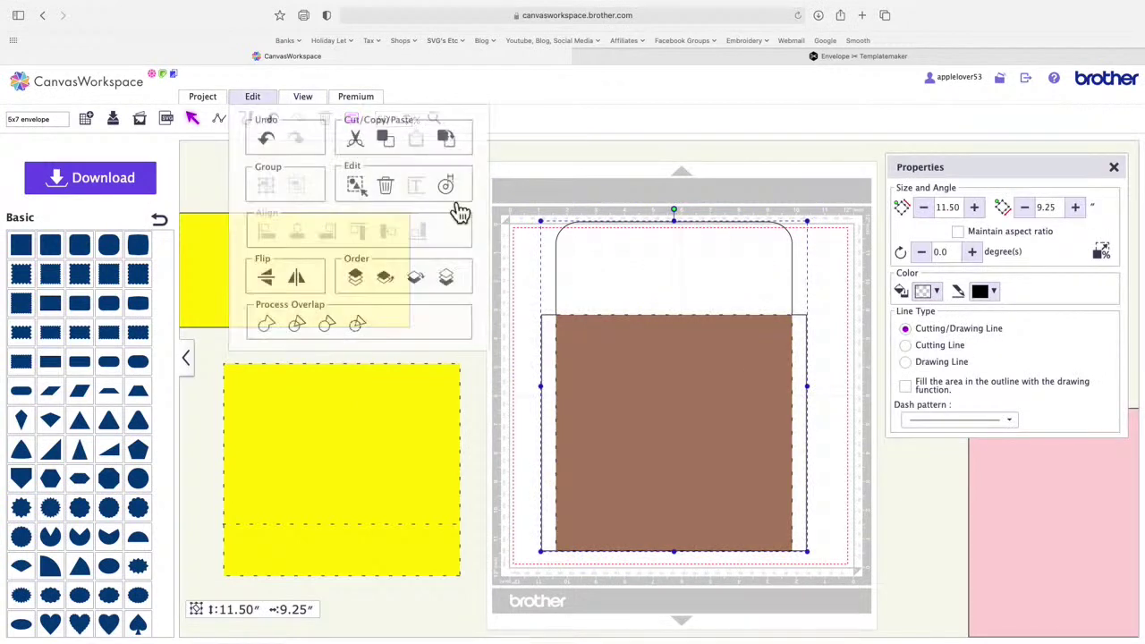
click(450, 281)
click(811, 323)
Step: Remove the brown fill from the 8.25-inch dashed square
click(729, 385)
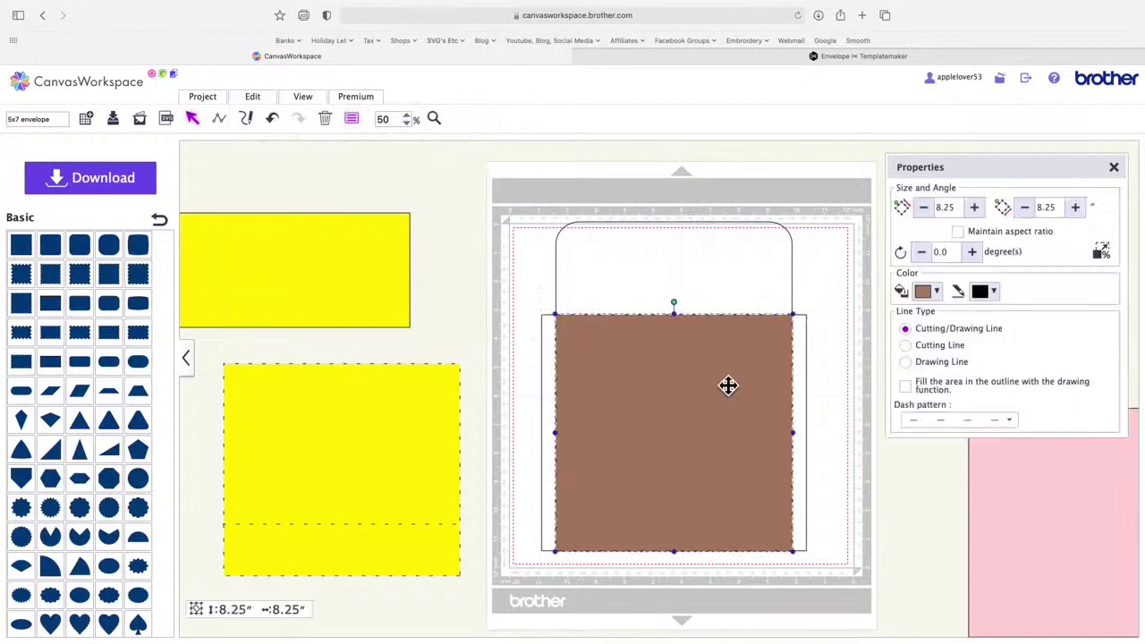
click(937, 293)
click(915, 324)
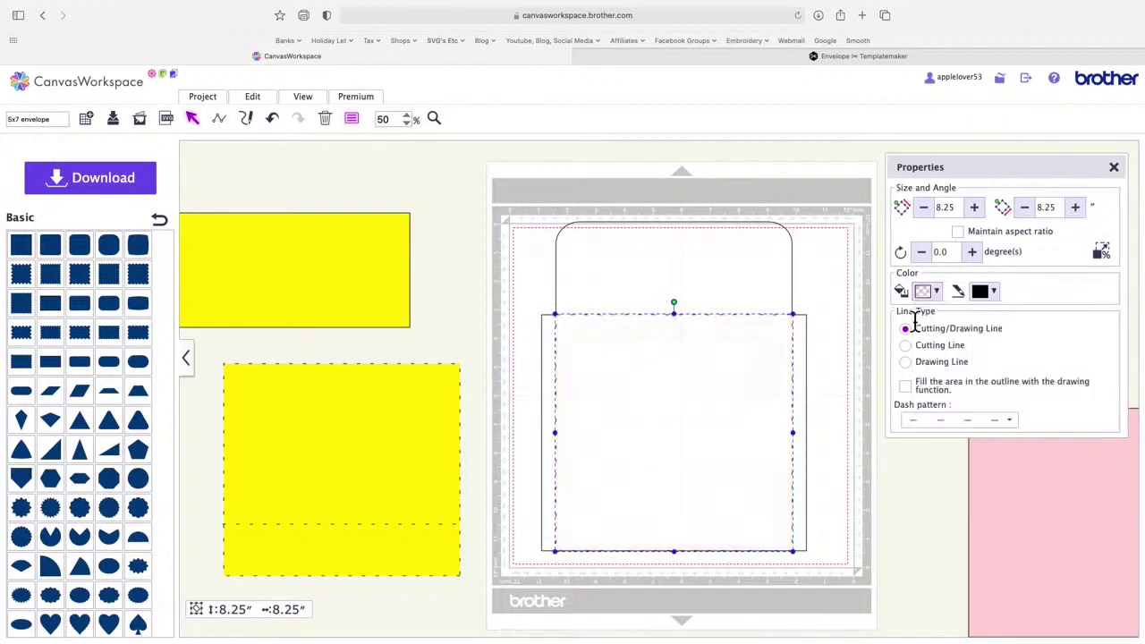
click(857, 305)
Step: Group the envelope outline with the dashed fold square
drag(517, 234, 726, 414)
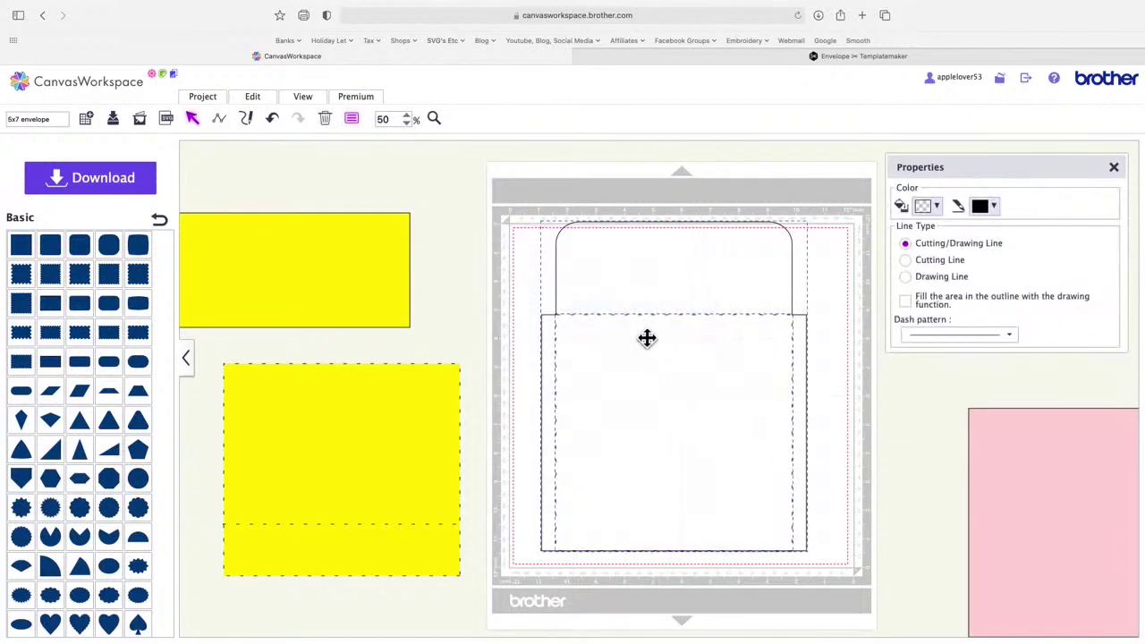
right_click(647, 338)
click(694, 418)
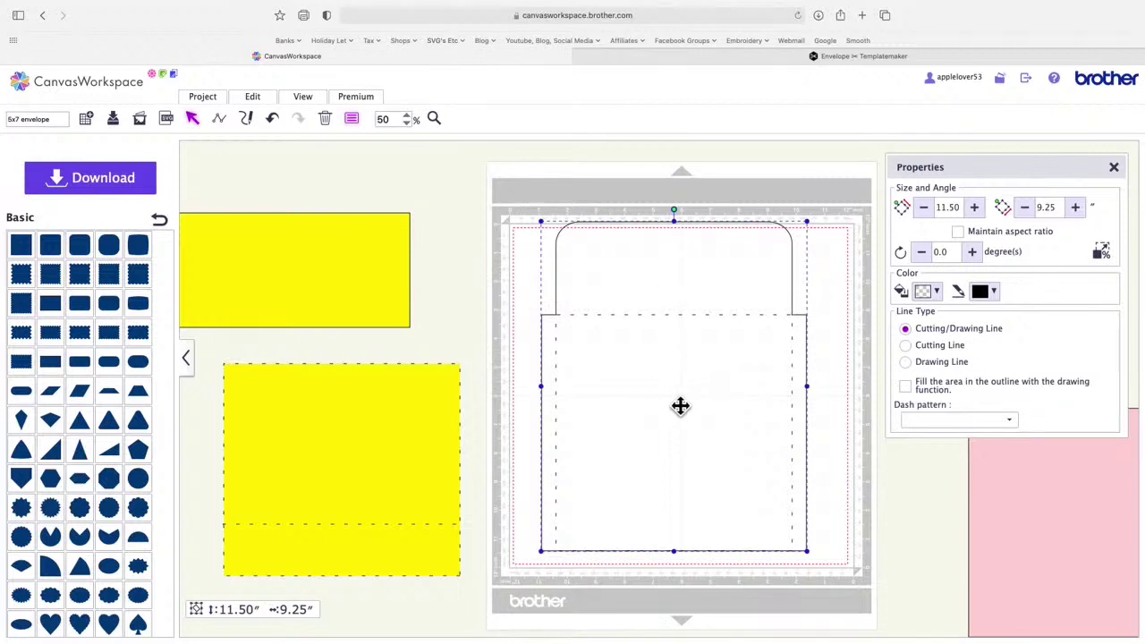
Step: Enter the group, edit the outline's points and lower a point at the left shoulder's outer corner slightly
double_click(672, 374)
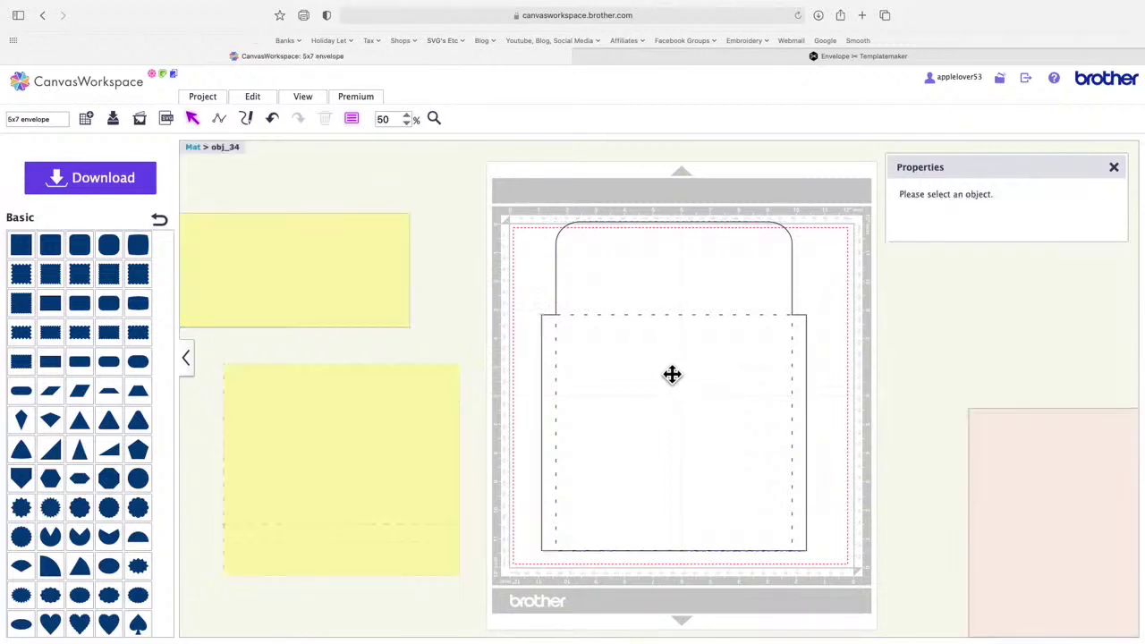
click(672, 374)
click(622, 275)
click(622, 276)
click(622, 280)
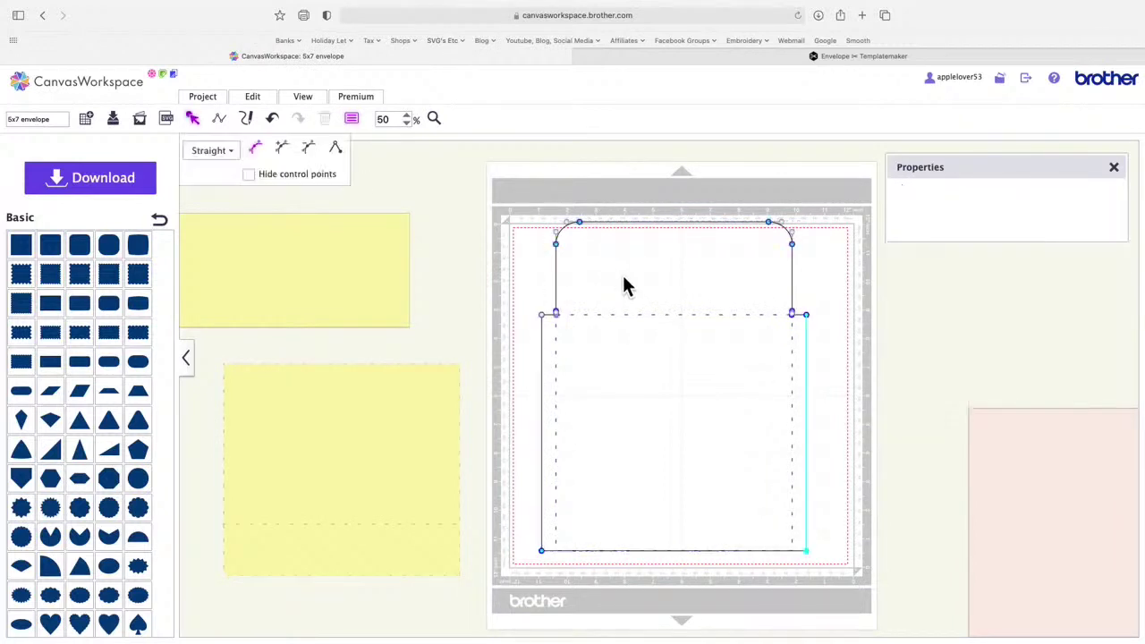
click(544, 322)
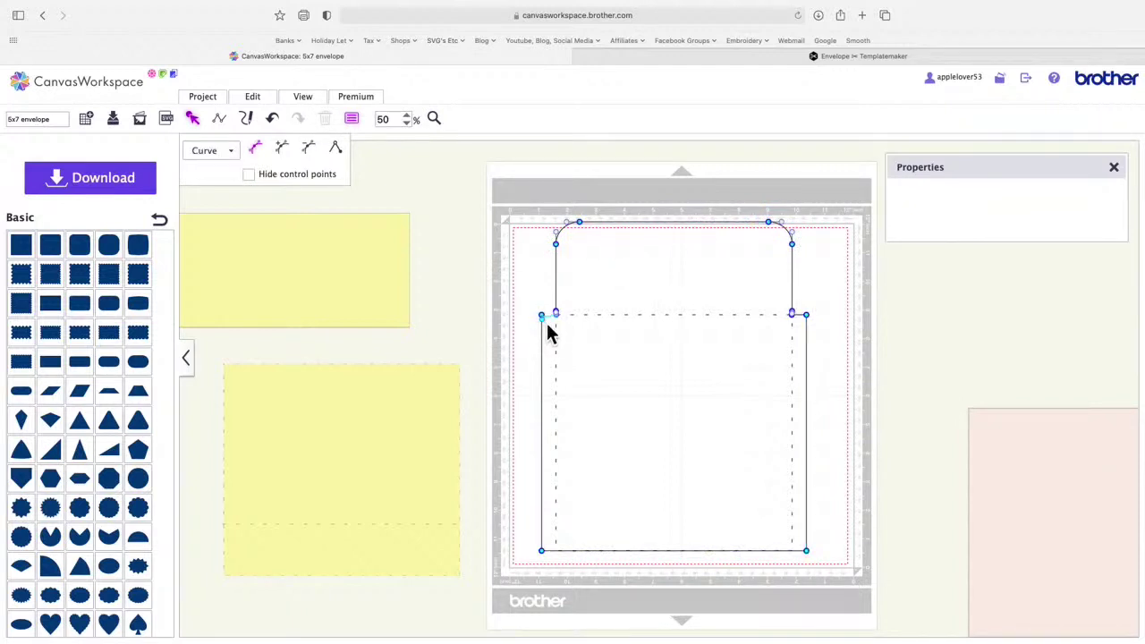
Step: Try to straighten the left shoulder by setting the selected outer corner points to Straight
click(538, 318)
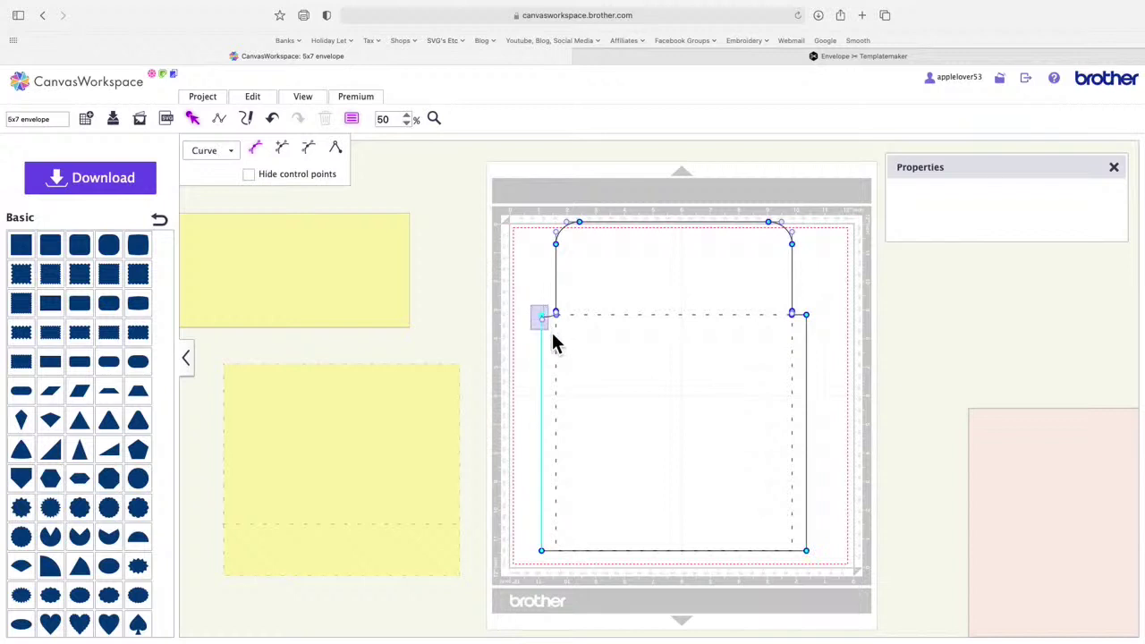
drag(550, 338, 544, 332)
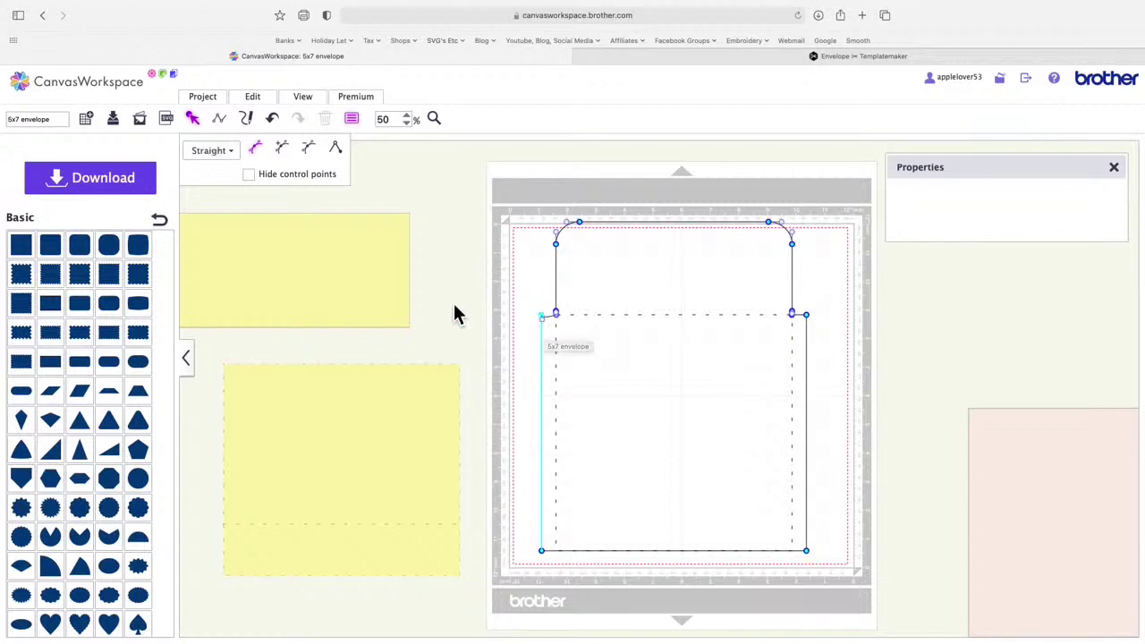
click(220, 151)
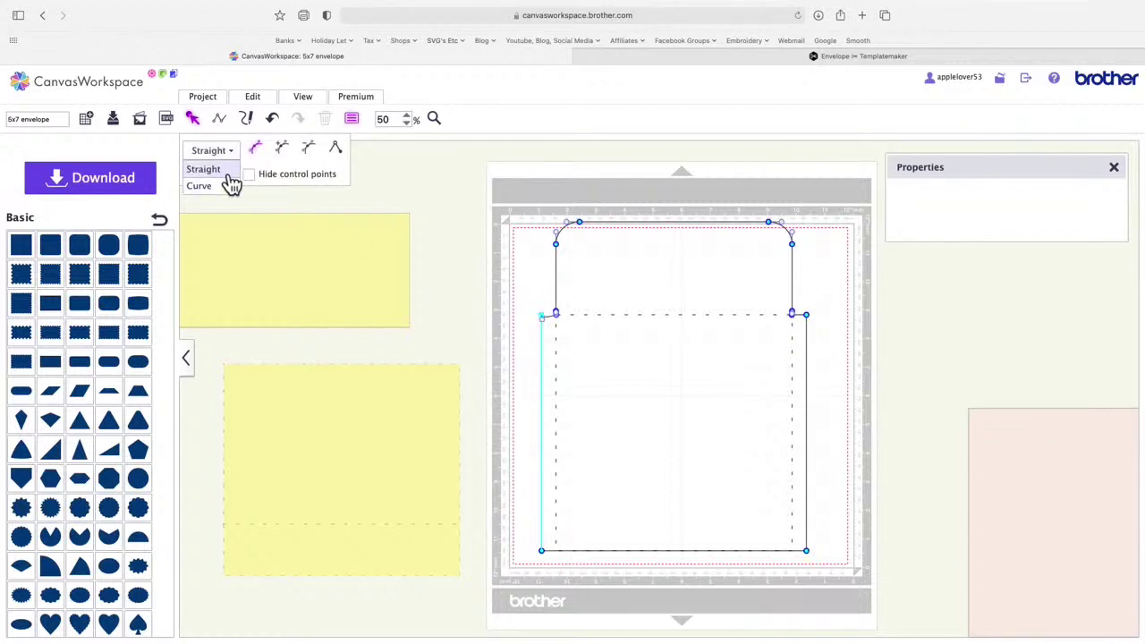
click(207, 169)
click(469, 258)
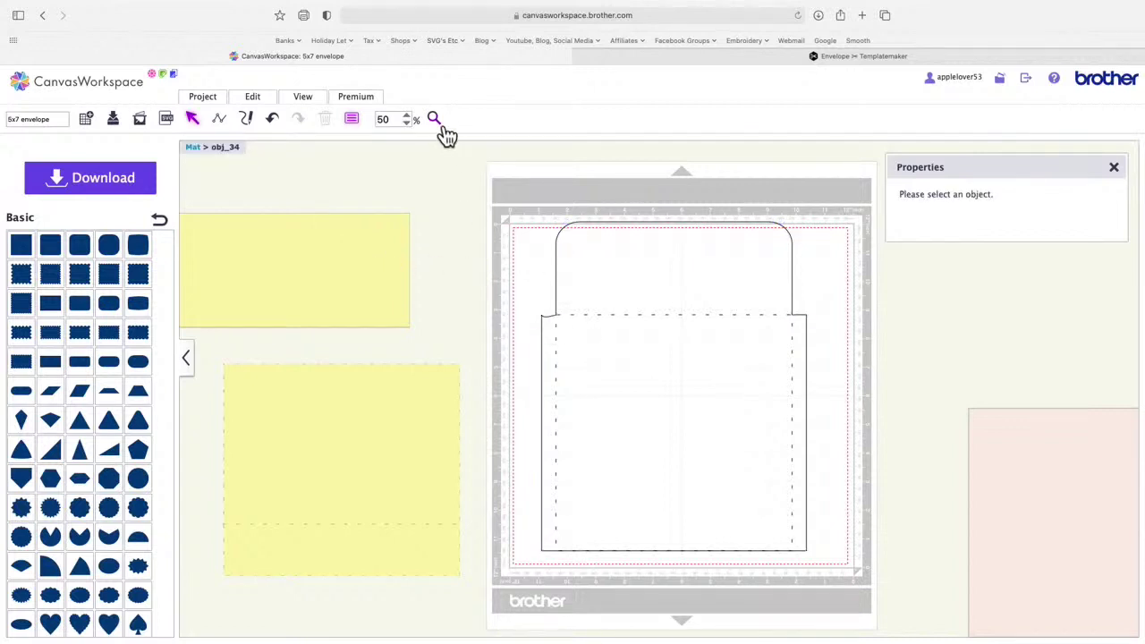
Step: Try deleting the extra point at the left shoulder's outer corner, and undo the deletion
double_click(556, 333)
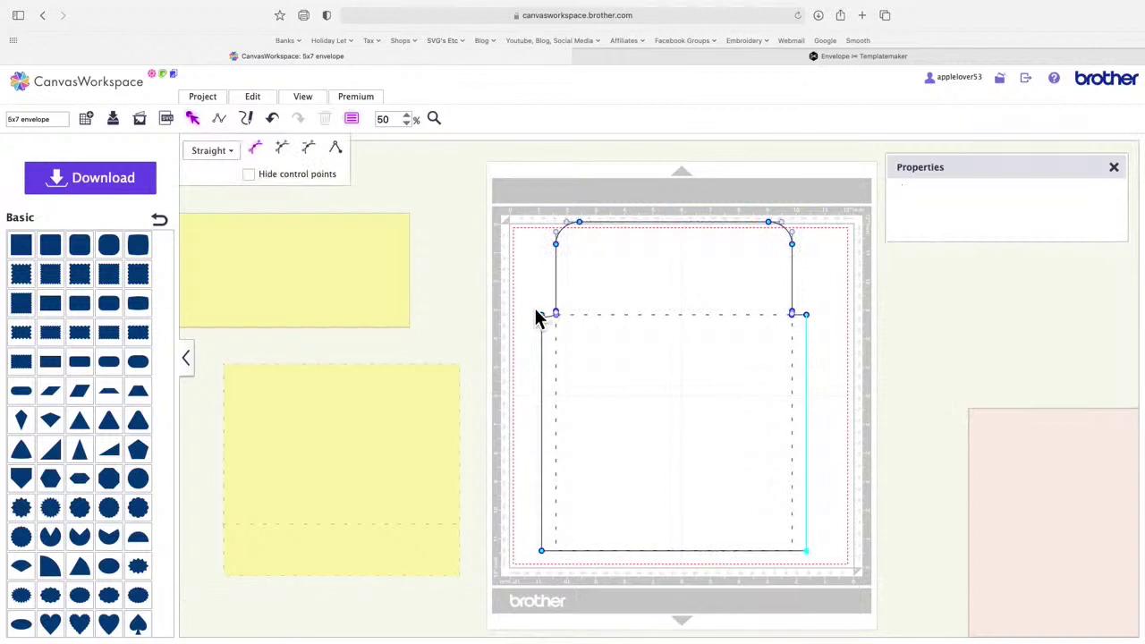
click(539, 315)
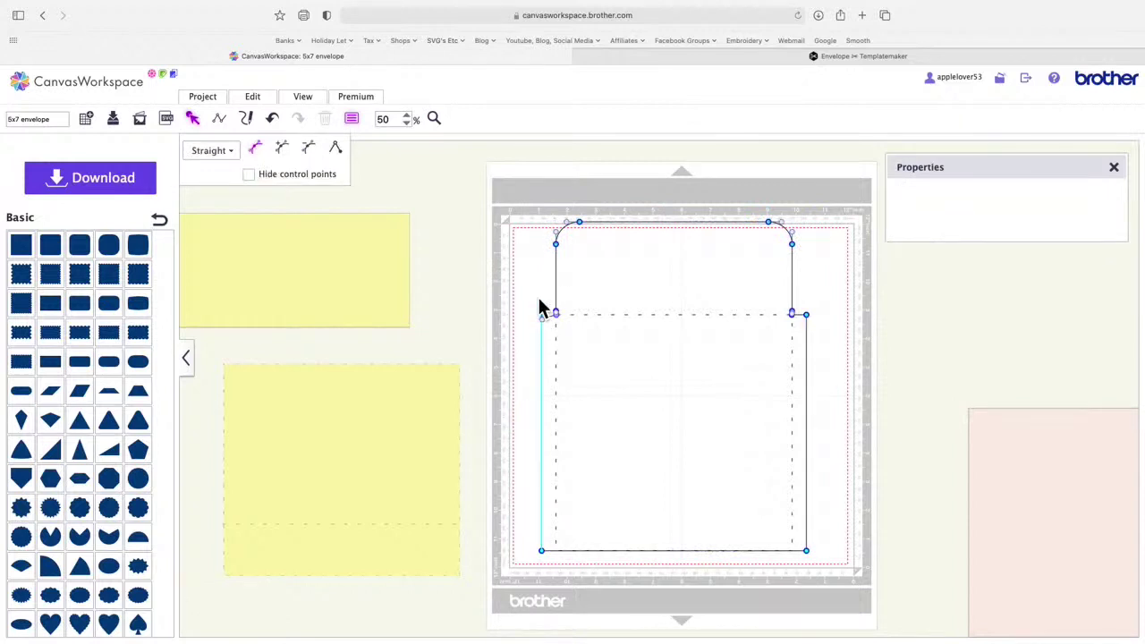
click(540, 310)
double_click(552, 333)
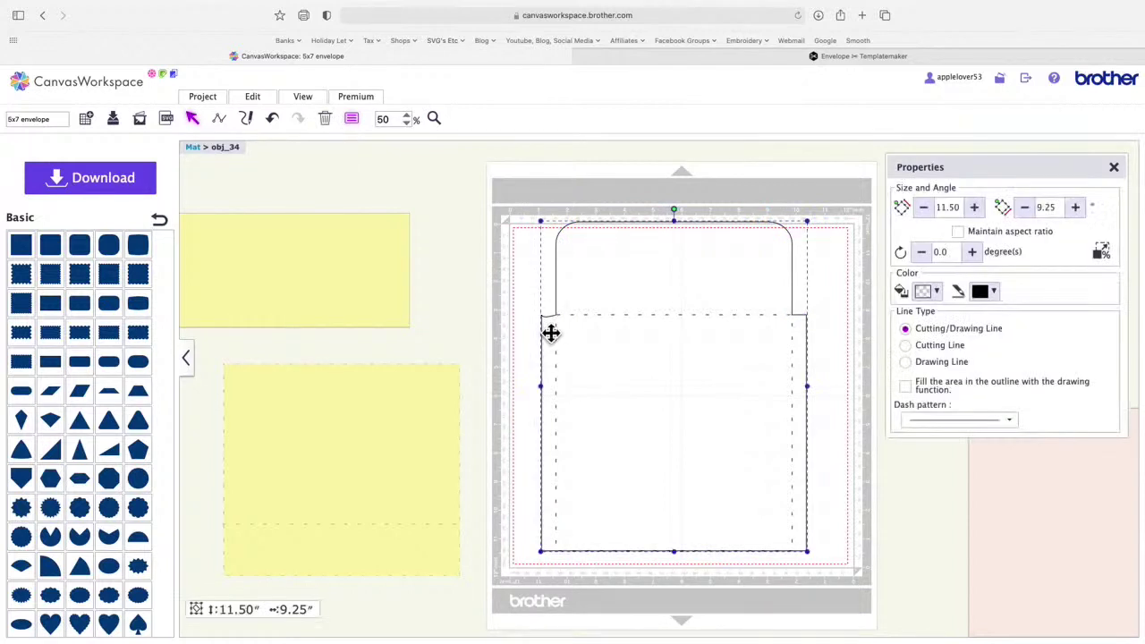
click(549, 333)
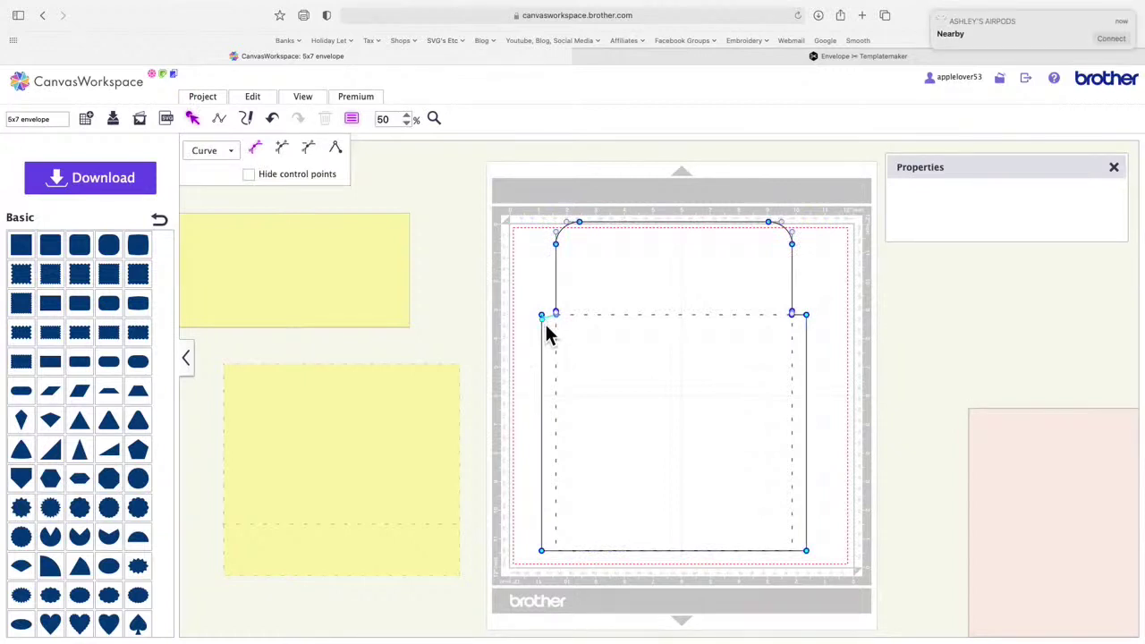
click(543, 324)
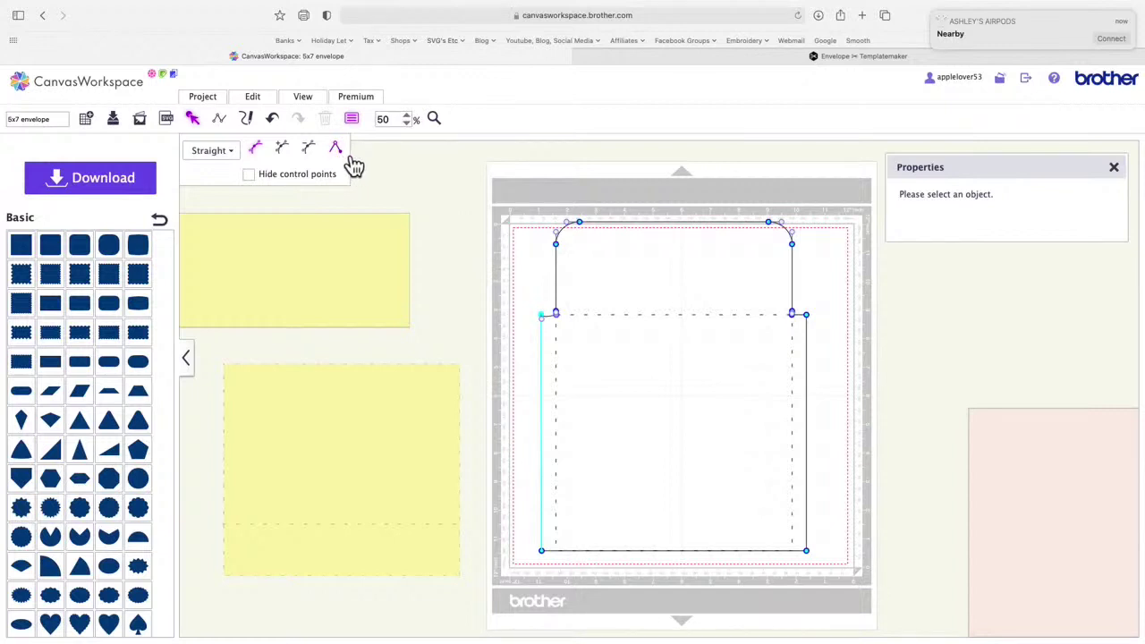
click(323, 160)
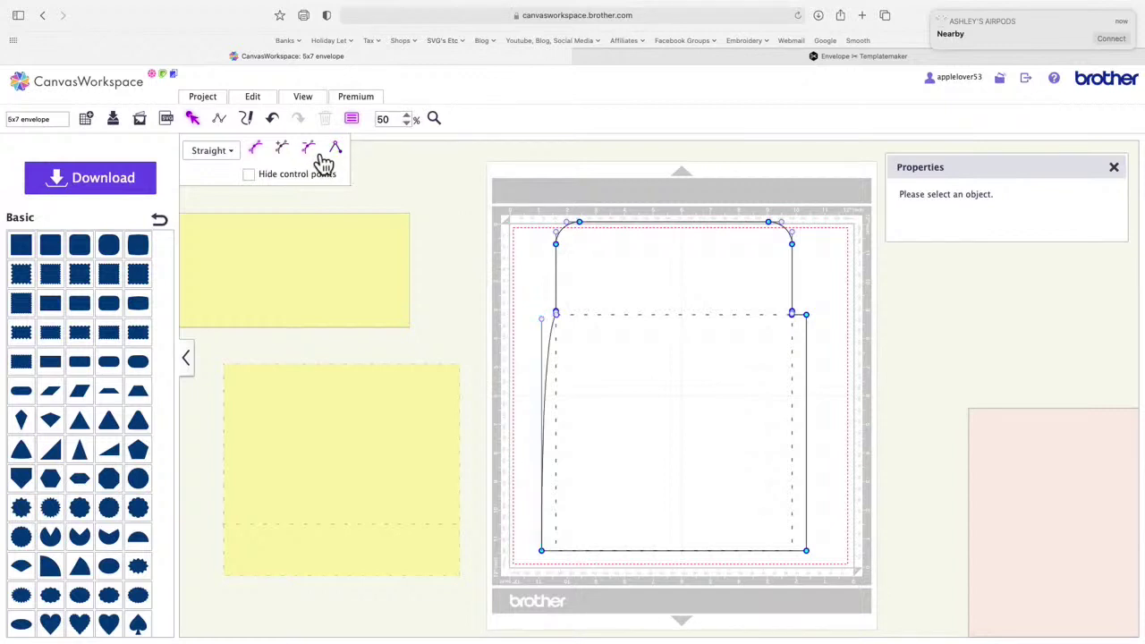
click(279, 120)
Step: Reopen the outline's points and convert the curved left shoulder segment to Straight
double_click(549, 425)
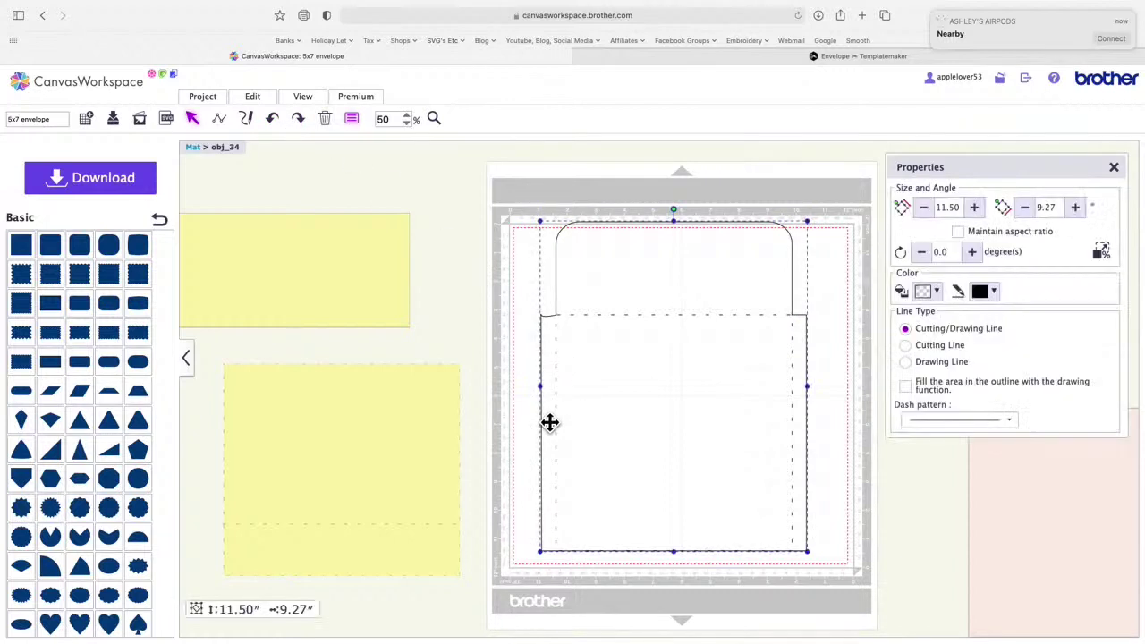
click(548, 329)
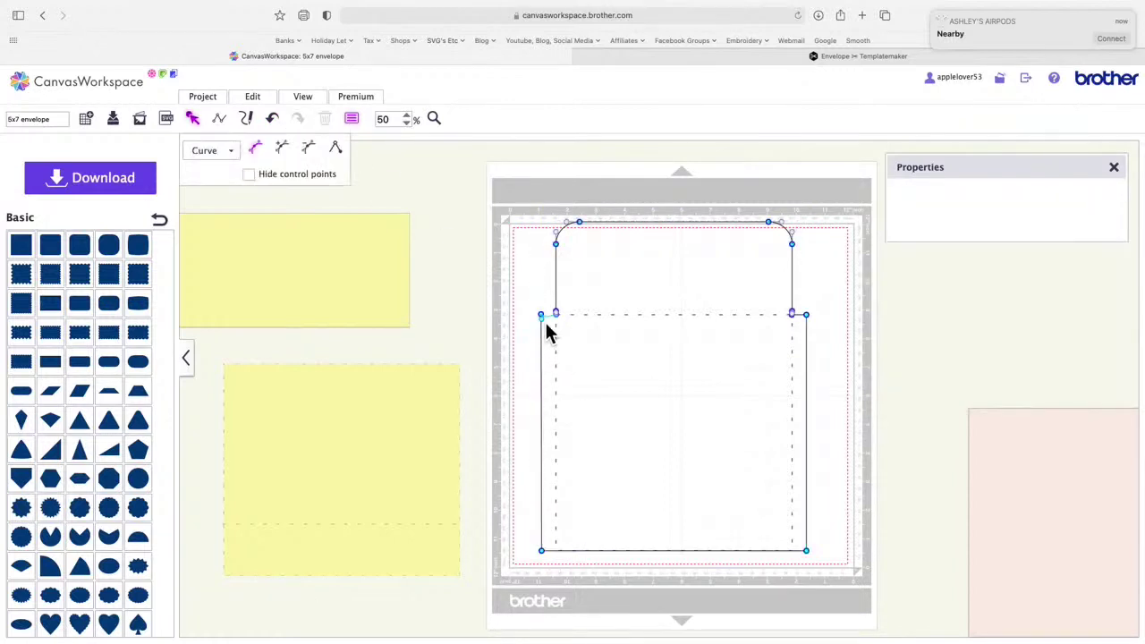
click(235, 152)
click(230, 171)
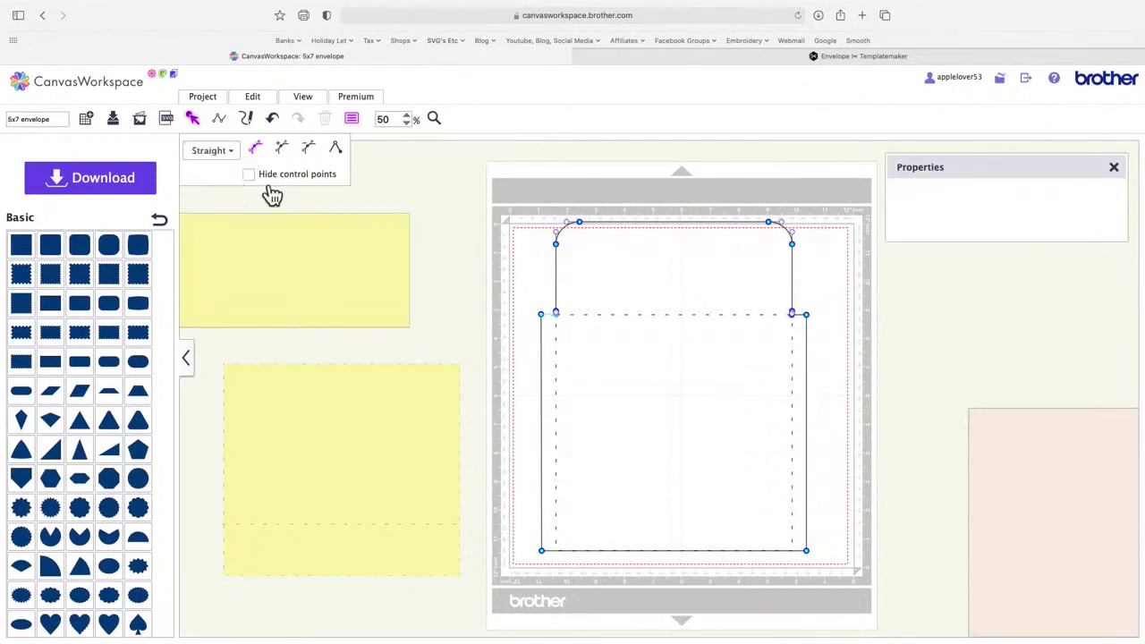
Step: Lower the outer corner points of both shoulders slightly so the side panels slope down from the flap
click(545, 328)
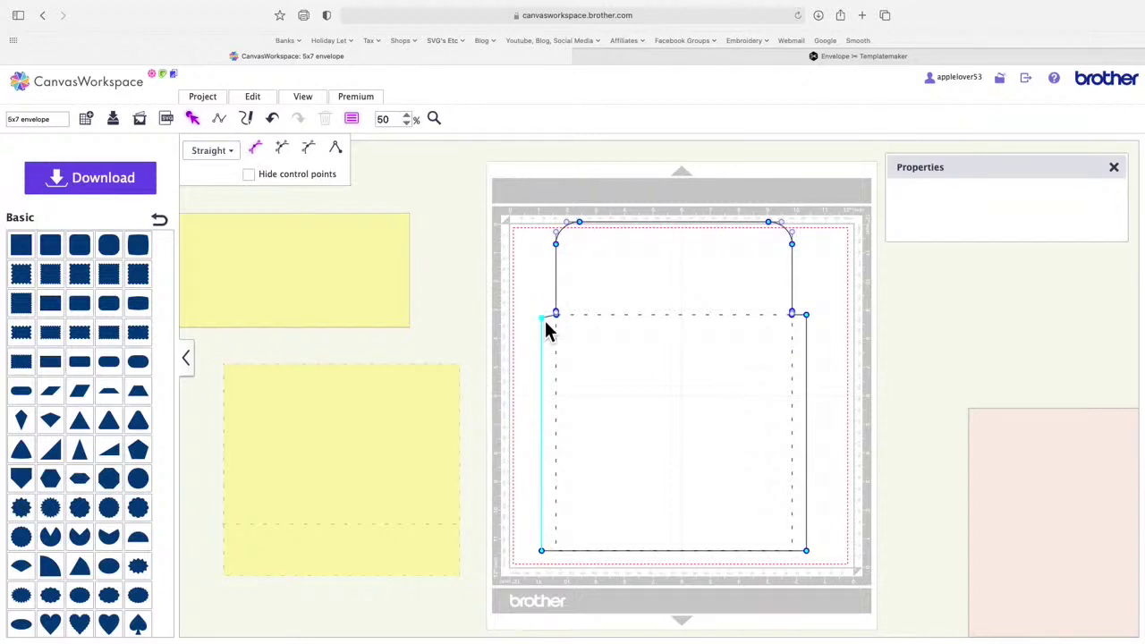
click(809, 316)
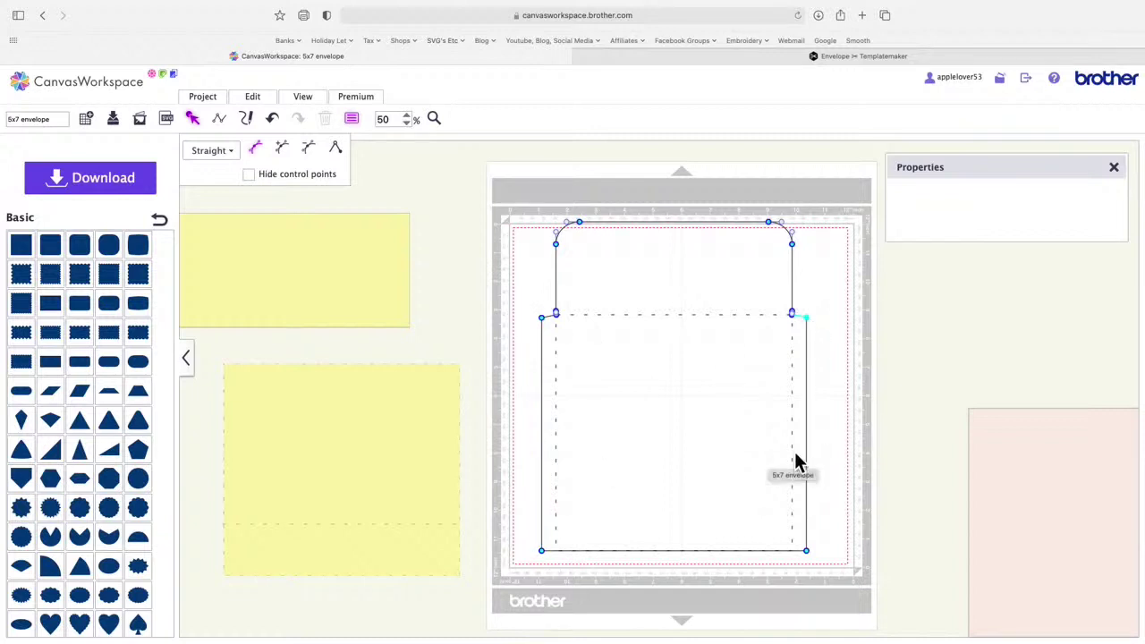
click(839, 433)
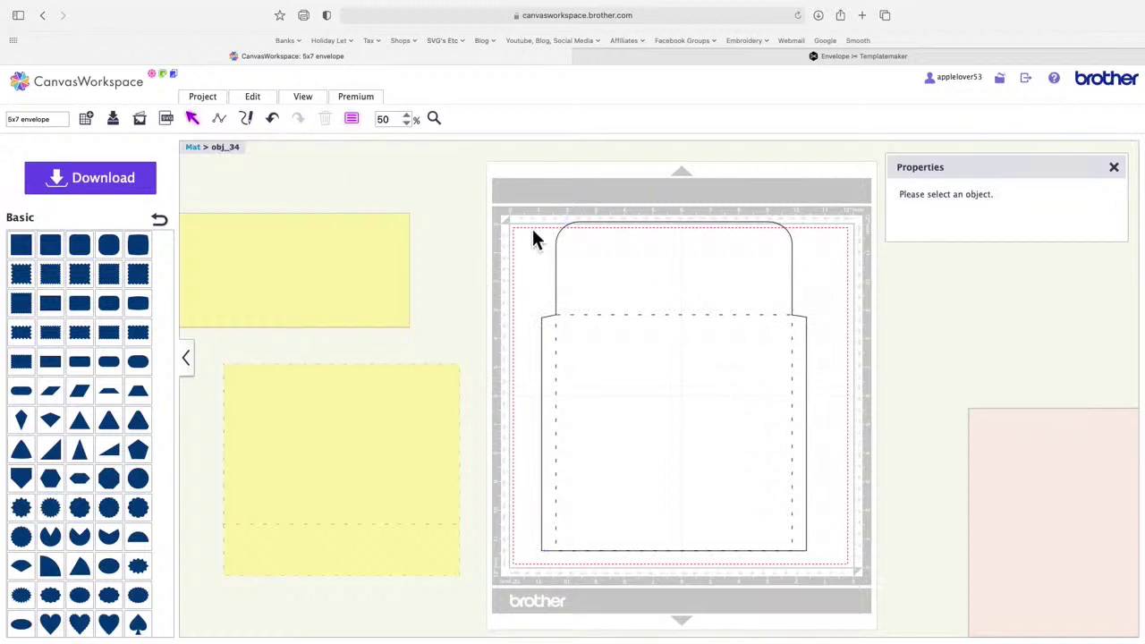
Step: Group the reshaped outline with the dashed square, and move the group down inside the mat's red cutting margins
drag(519, 238, 691, 442)
right_click(608, 369)
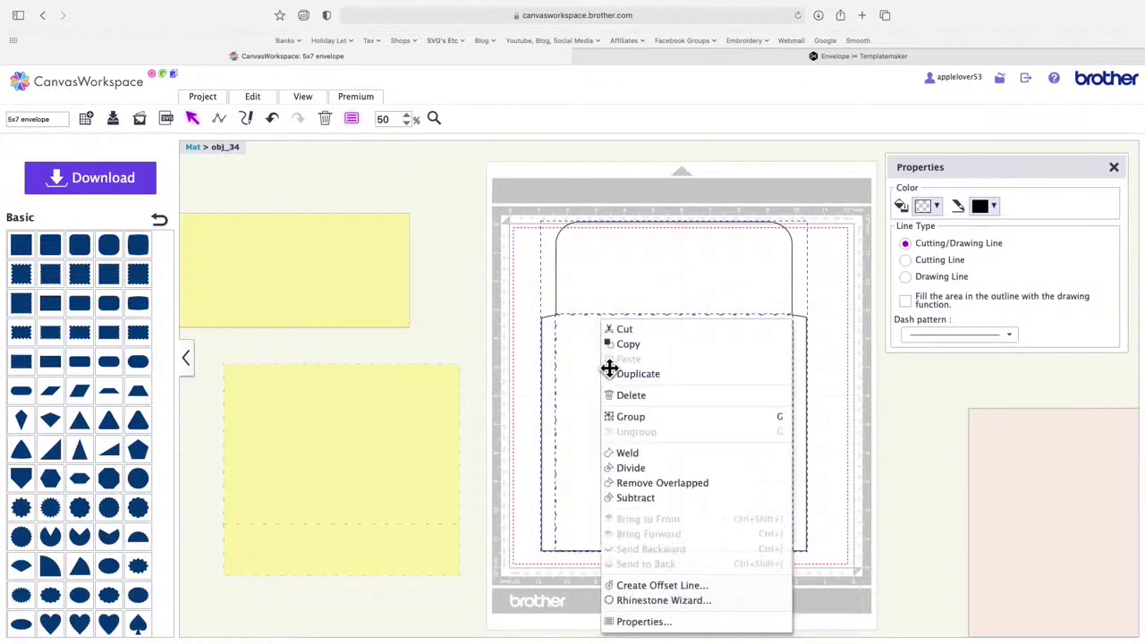
click(660, 418)
drag(677, 406, 679, 411)
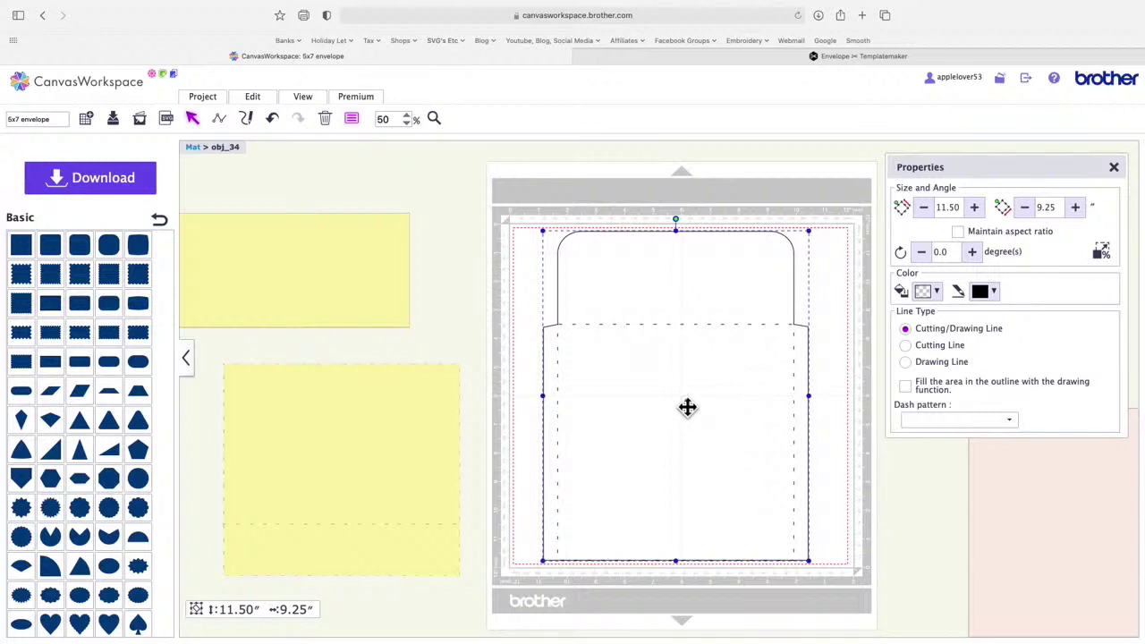
click(374, 288)
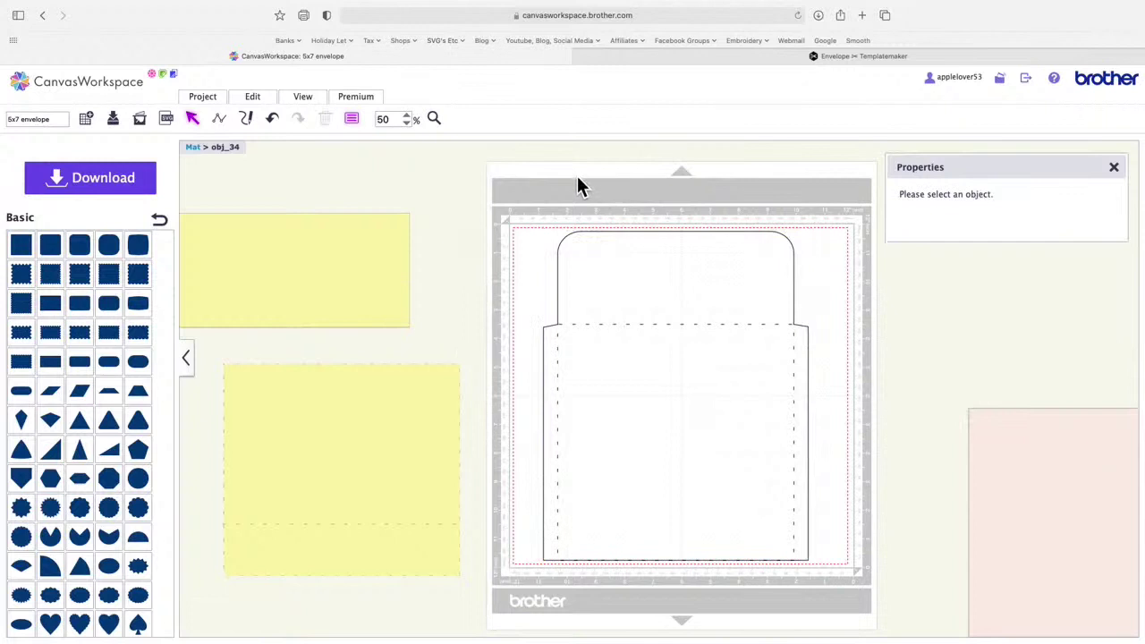
click(1114, 167)
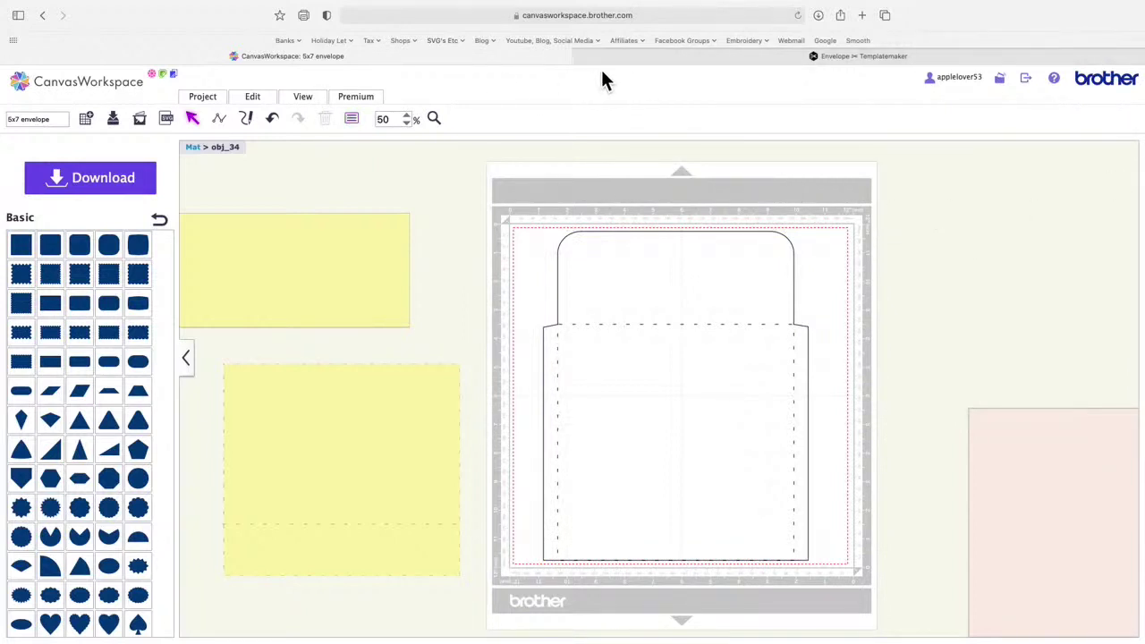
click(654, 263)
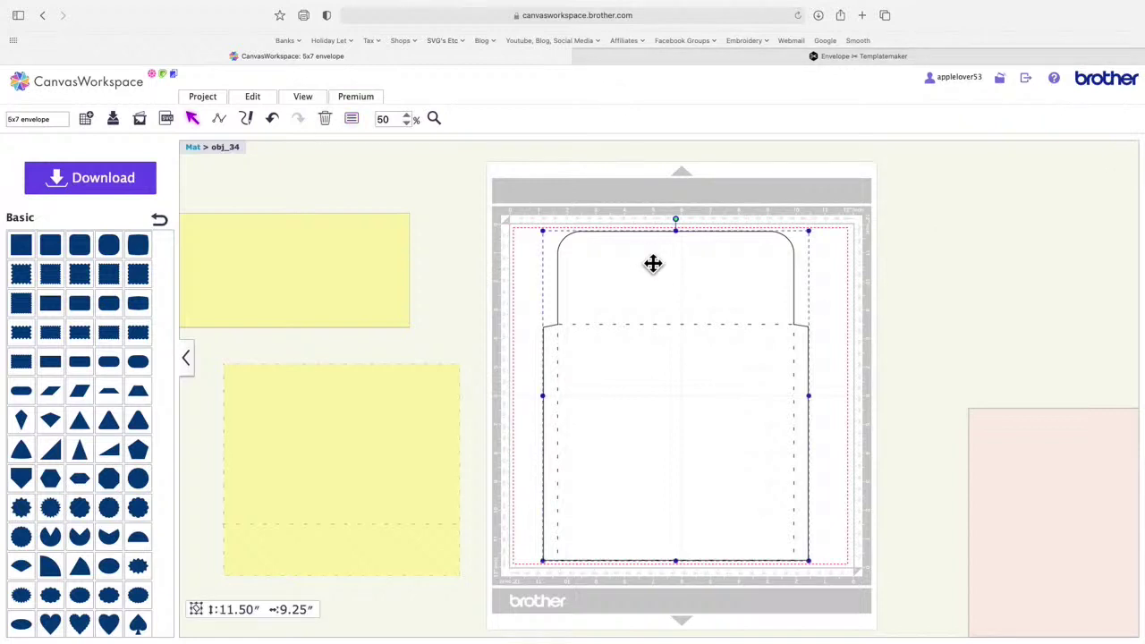
Step: Delete the pink rectangle and the plain yellow rectangle lying outside the mat
click(354, 263)
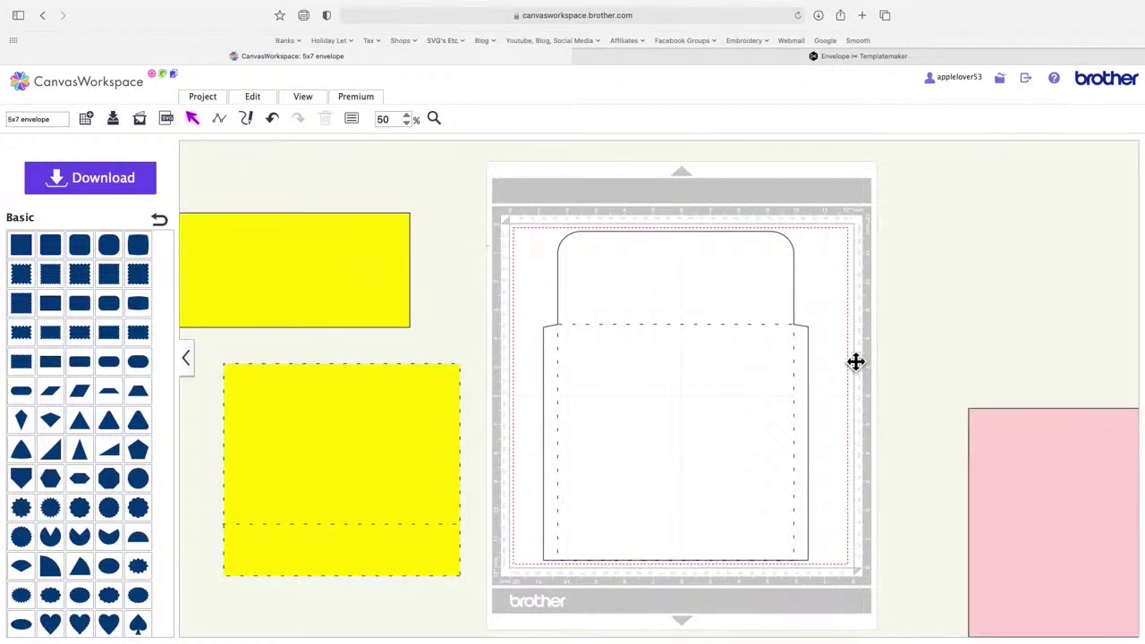
drag(1069, 511, 954, 403)
key(Delete)
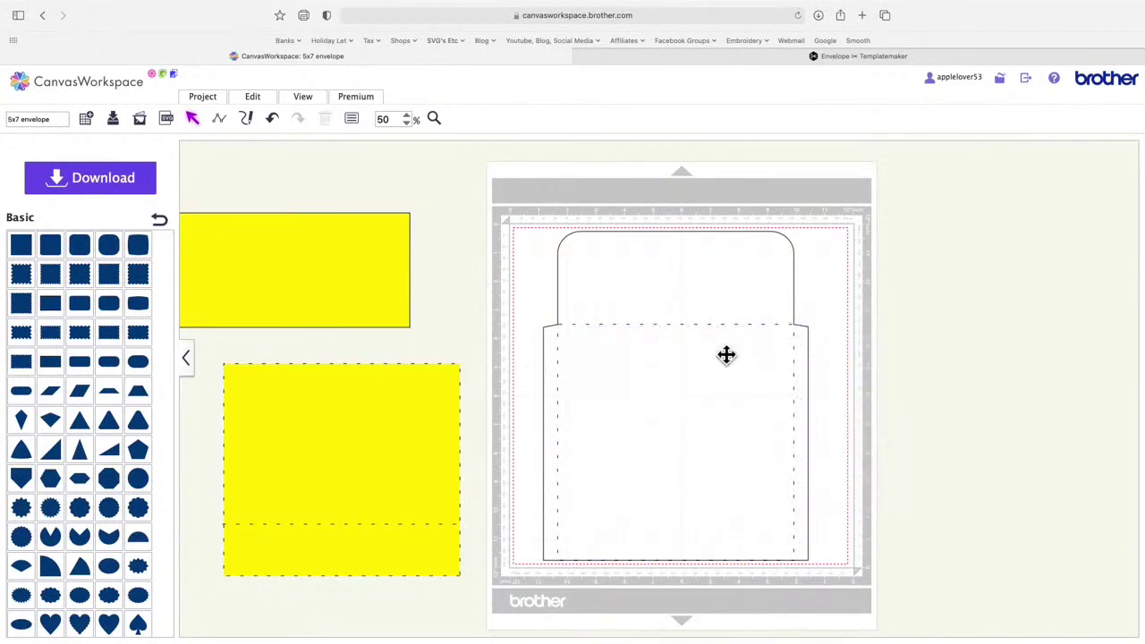
drag(388, 281, 457, 276)
key(Delete)
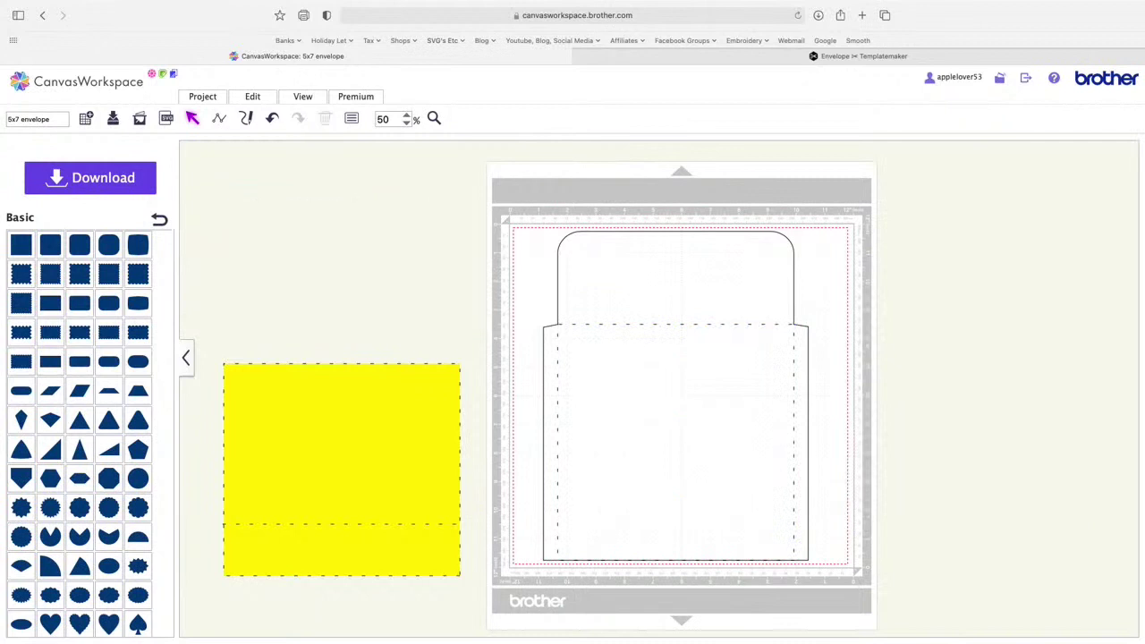
Step: Move the dashed yellow panel over the holder's lower body and stretch its height to about 8.02 inches
click(407, 421)
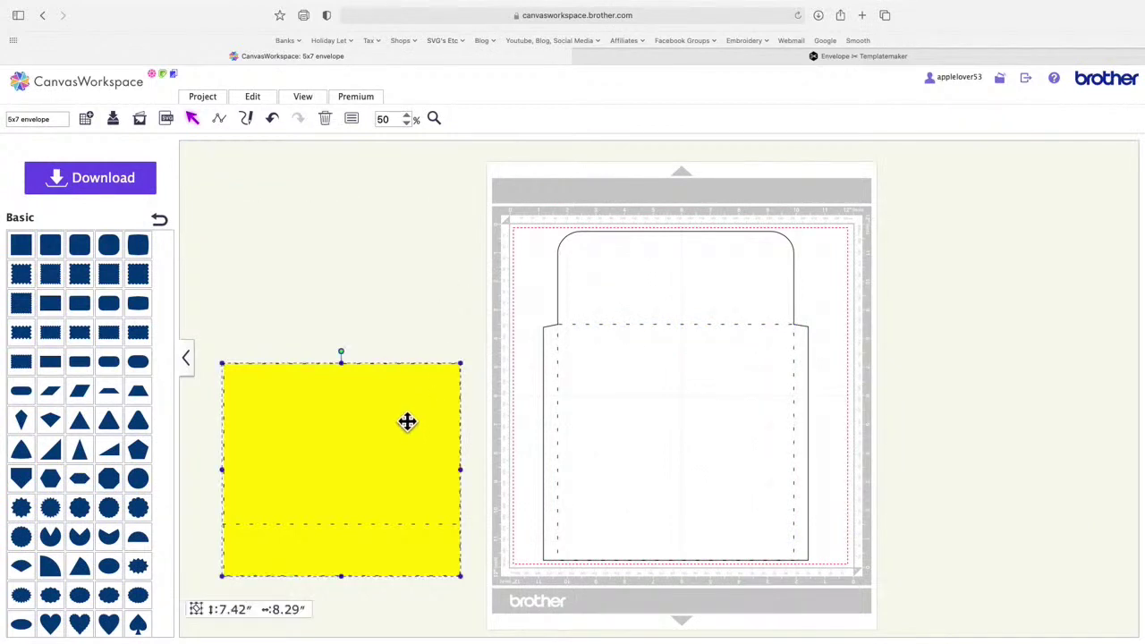
drag(378, 451, 426, 433)
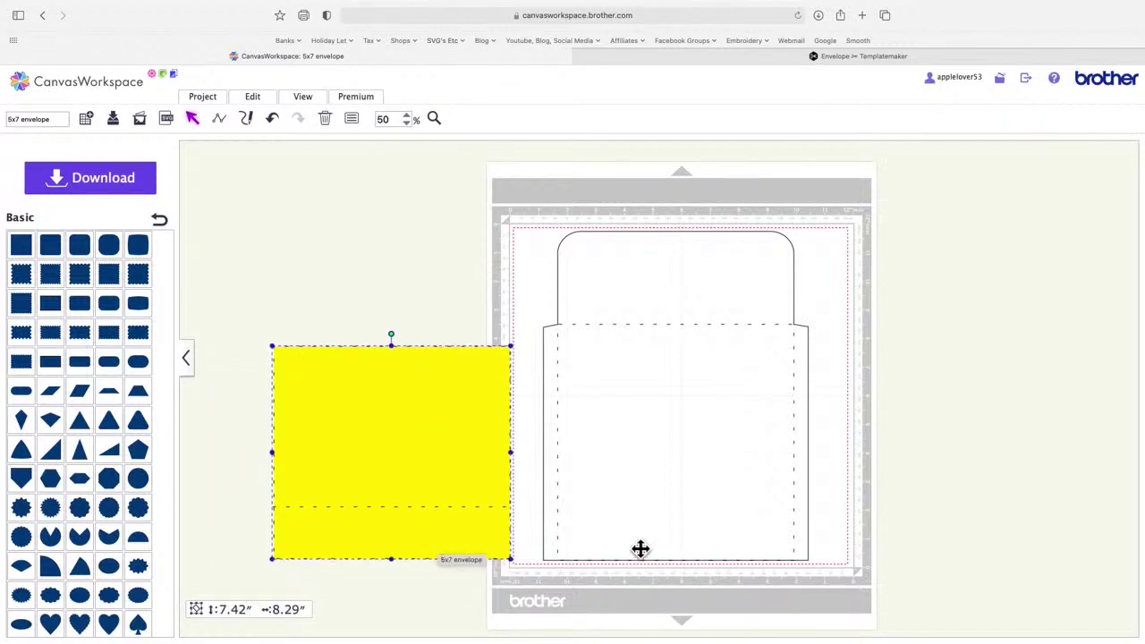
drag(419, 463, 710, 517)
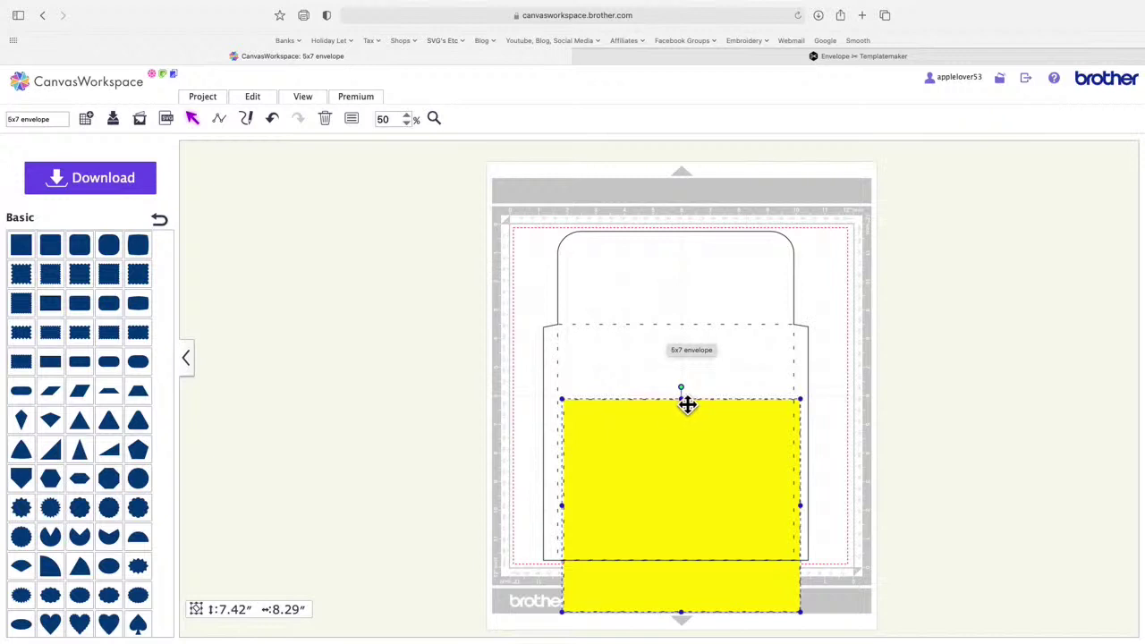
drag(686, 402, 684, 388)
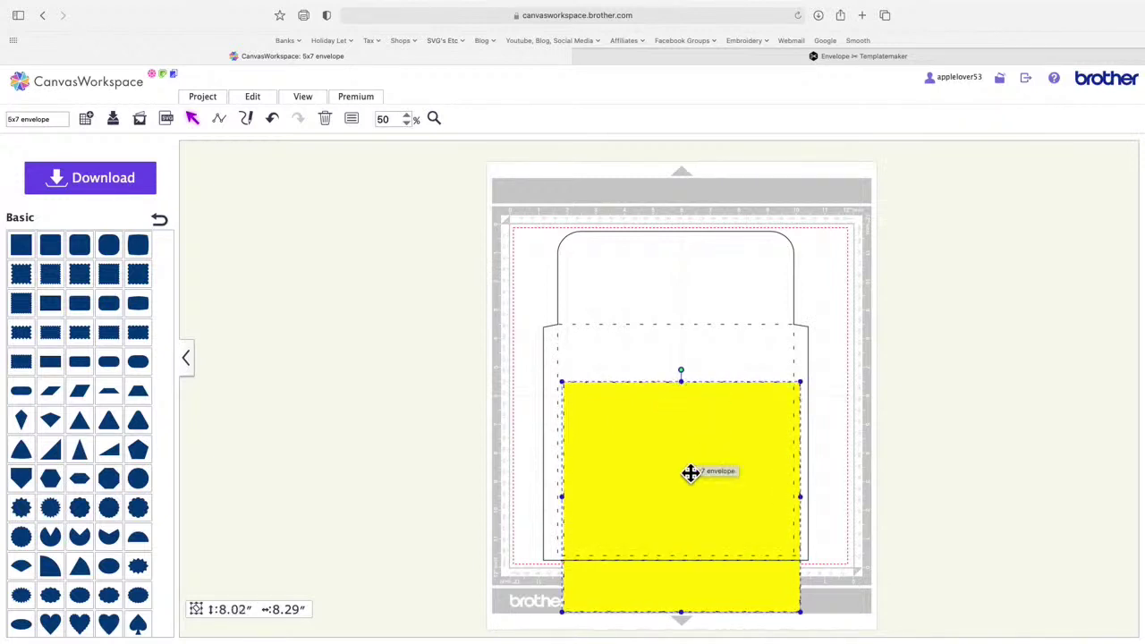
Step: Place the holder back inside the red cutting margins and set the yellow panel beside it, level with its flap fold line
drag(690, 474, 391, 386)
drag(650, 490, 775, 447)
drag(366, 404, 654, 449)
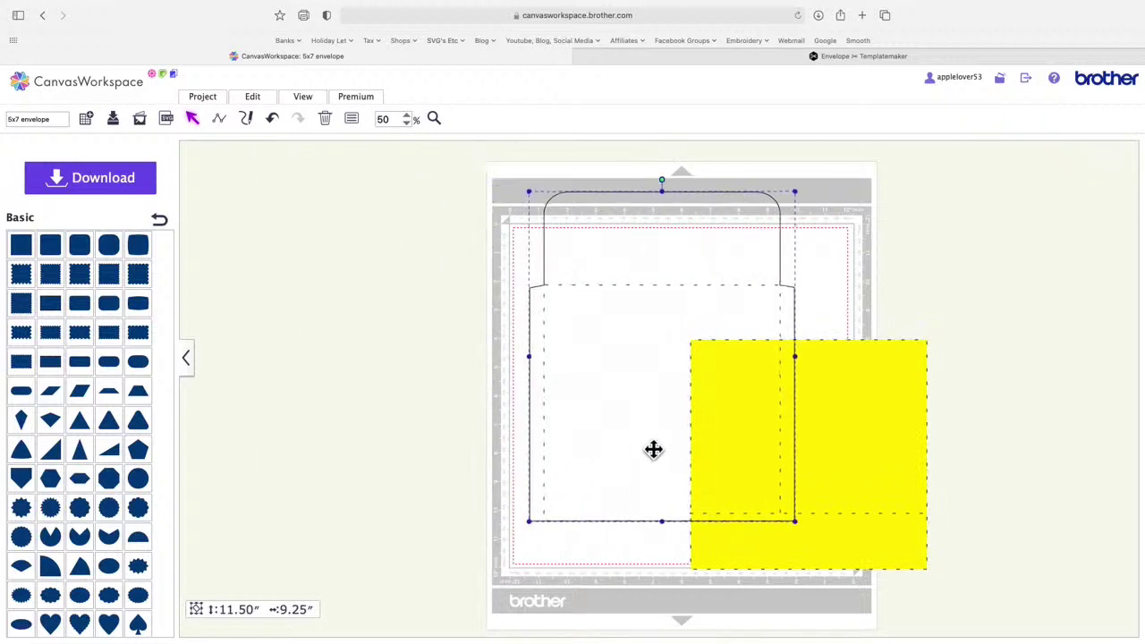
drag(836, 475, 920, 462)
drag(632, 357, 632, 386)
click(857, 378)
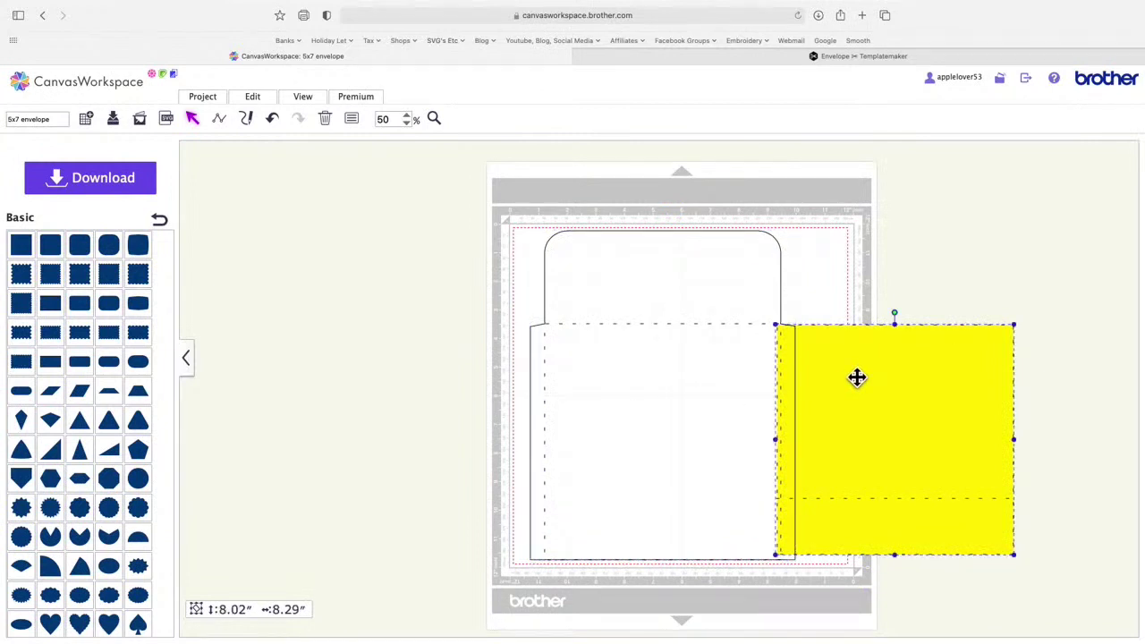
Step: Remove the yellow panel's fill color and move the unfilled panel onto the mat over the holder
click(258, 98)
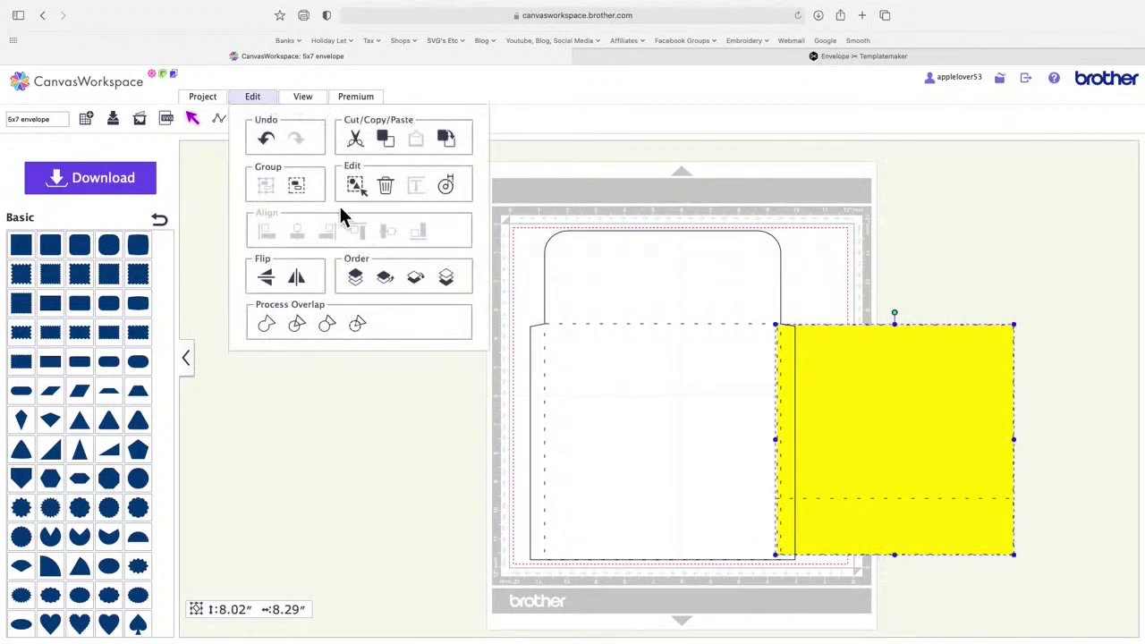
click(615, 156)
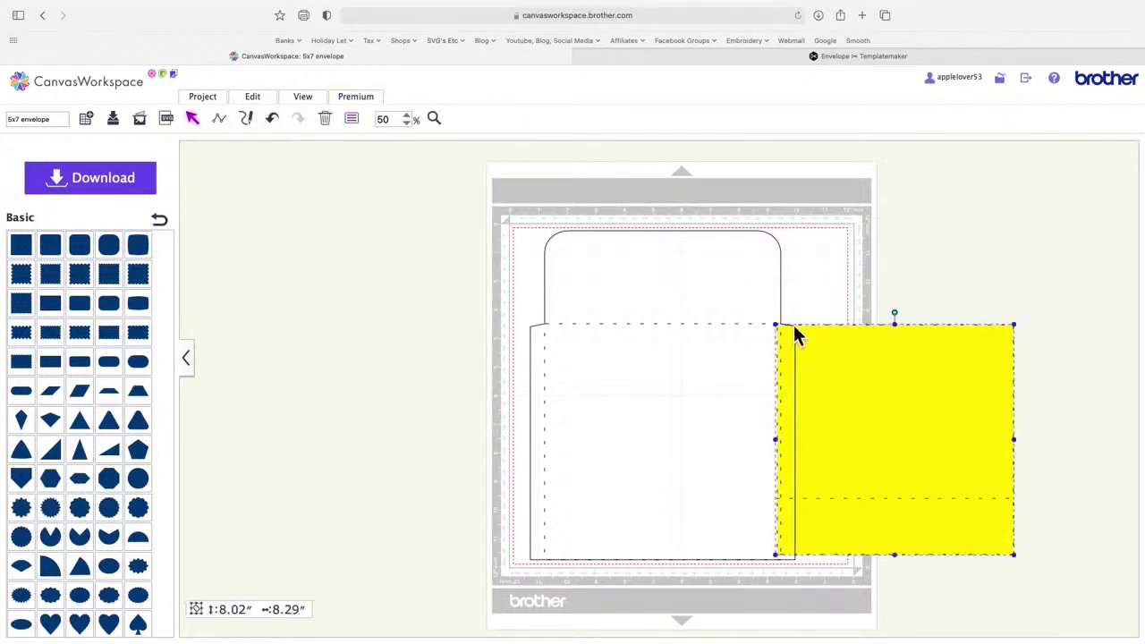
click(358, 122)
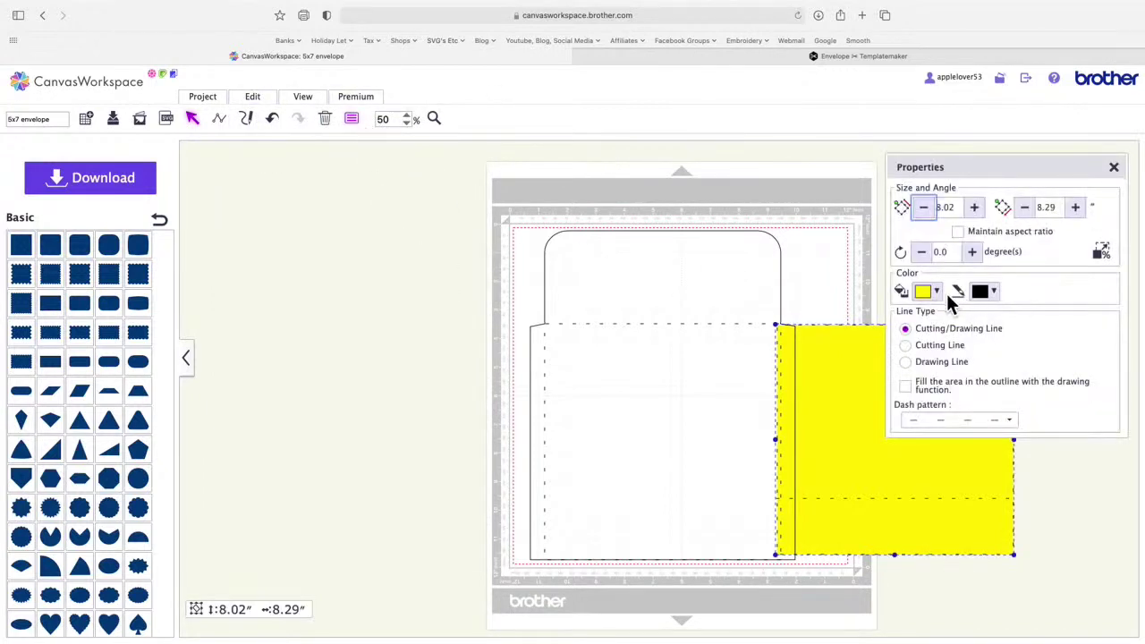
click(936, 291)
click(936, 331)
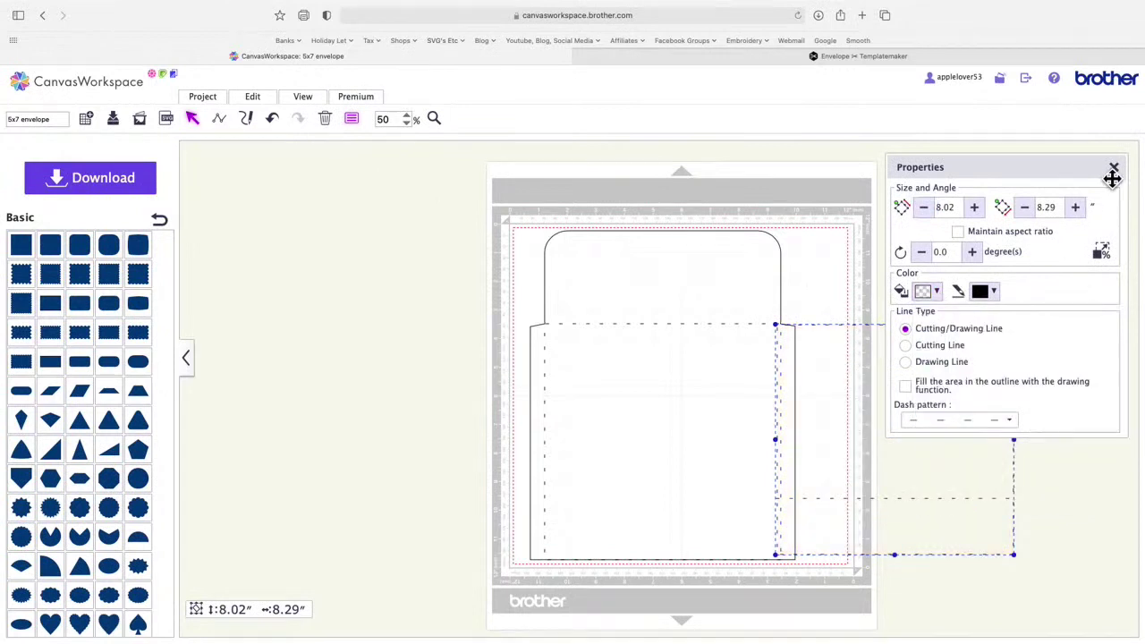
click(1114, 169)
drag(941, 370, 730, 326)
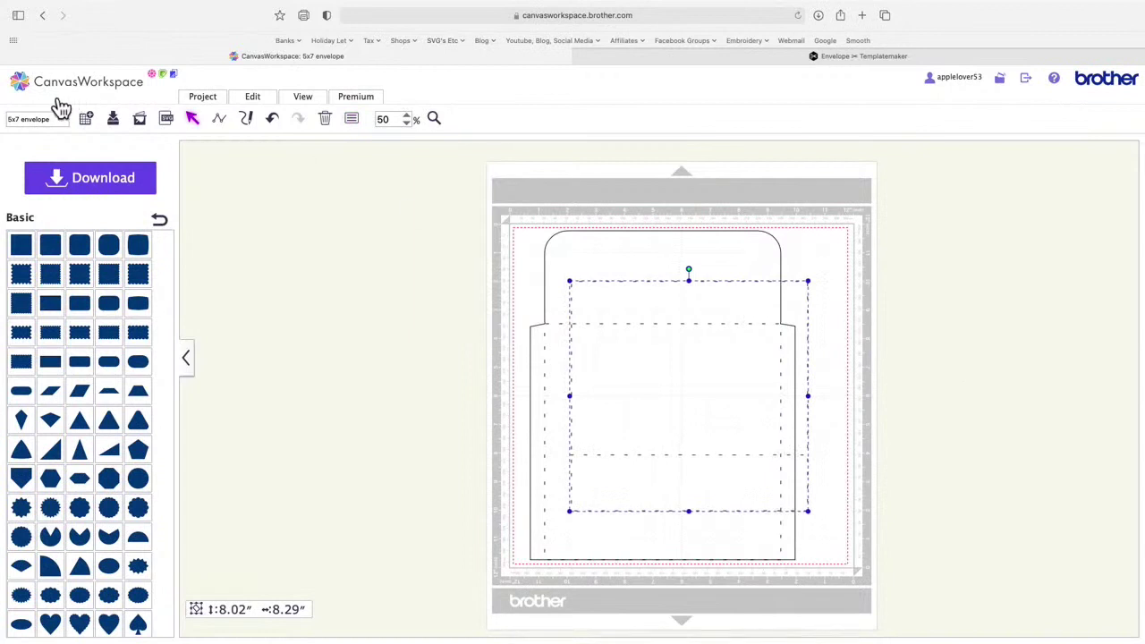
Step: Rename the project as 8x8 and save it as another project
drag(63, 123, 7, 121)
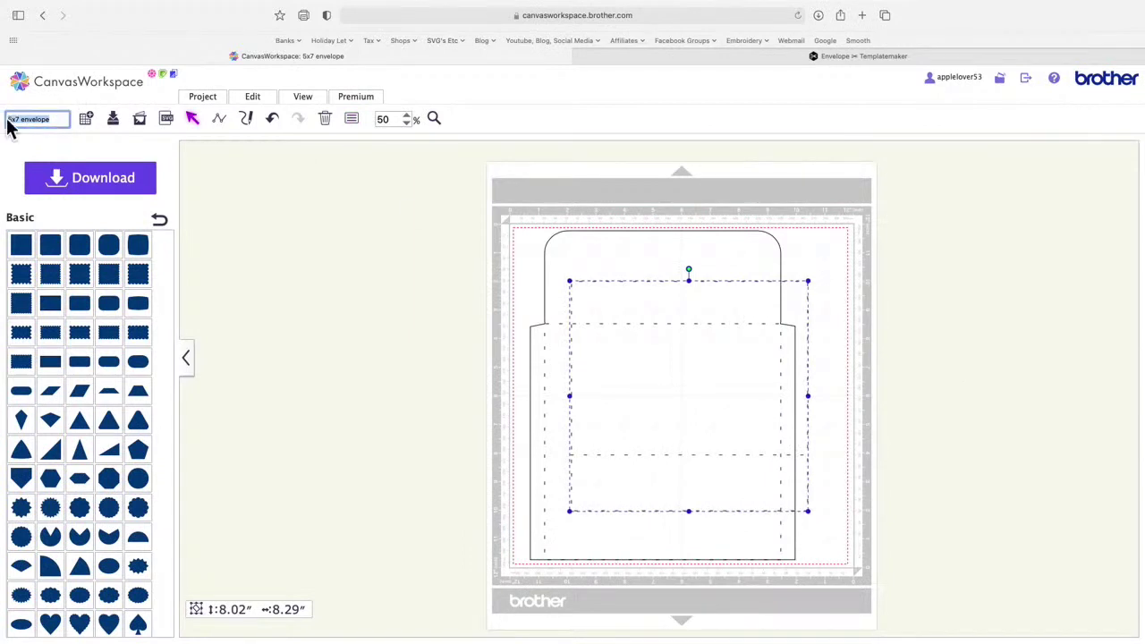
text(8x8)
click(117, 121)
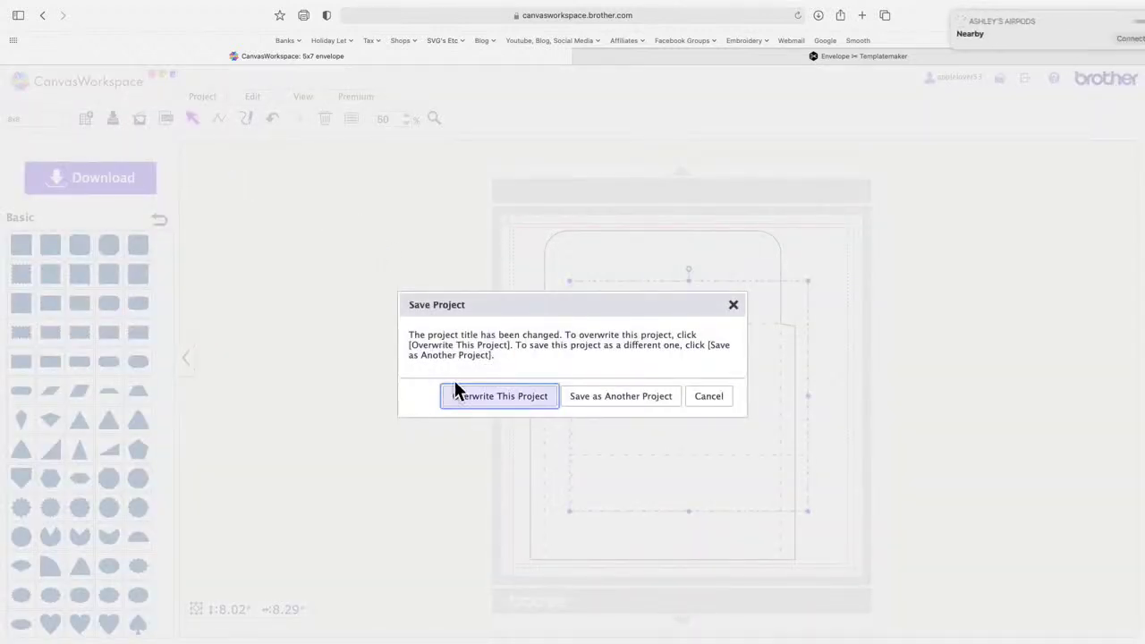
click(617, 407)
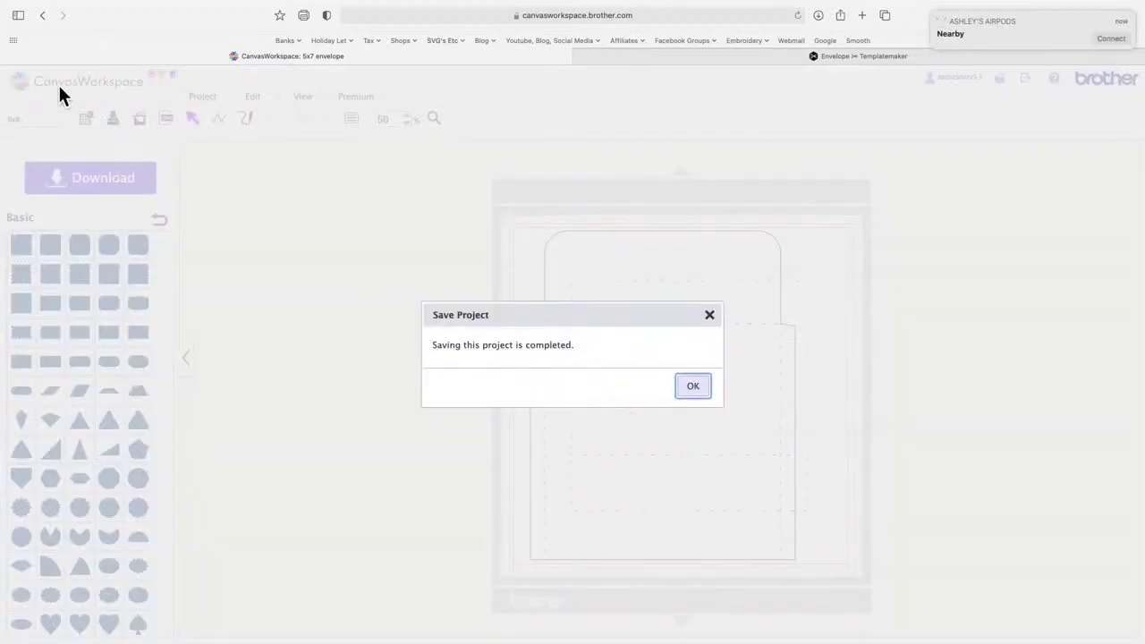
click(694, 386)
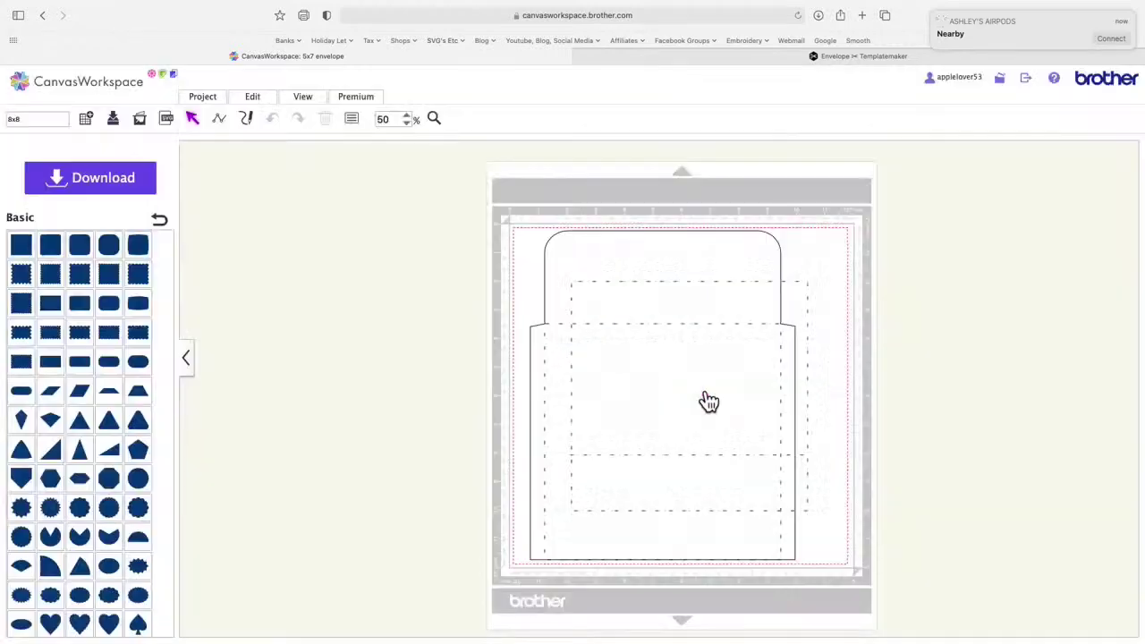
Step: Move the dashed panel off the mat, ungroup it, and set its outer rectangle's dash pattern to a solid line
drag(829, 326, 479, 318)
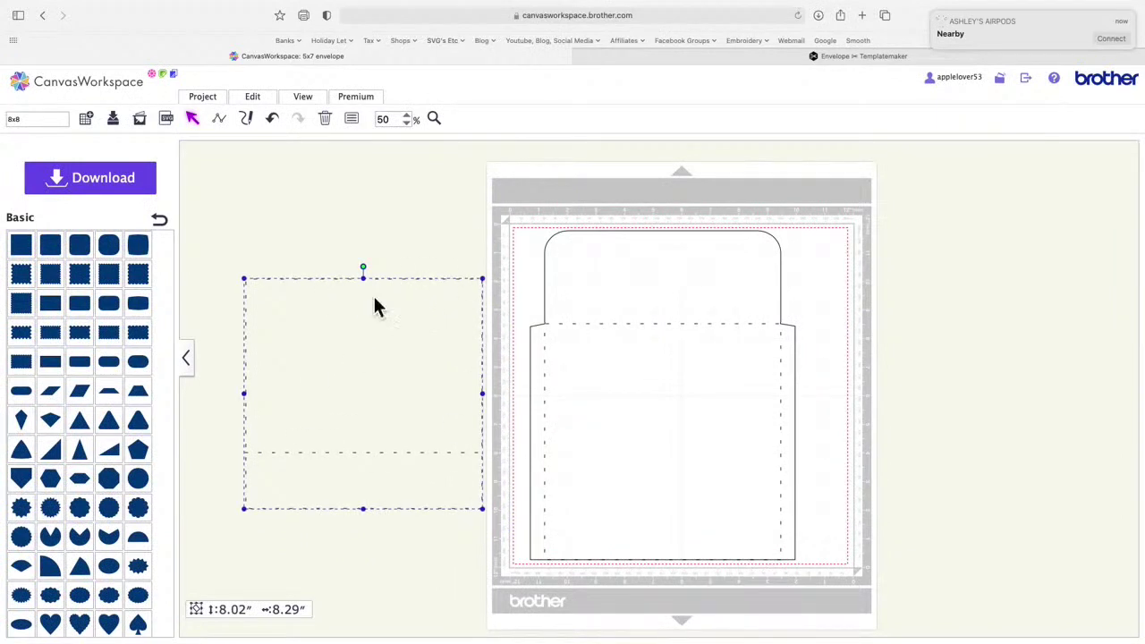
right_click(374, 296)
click(418, 404)
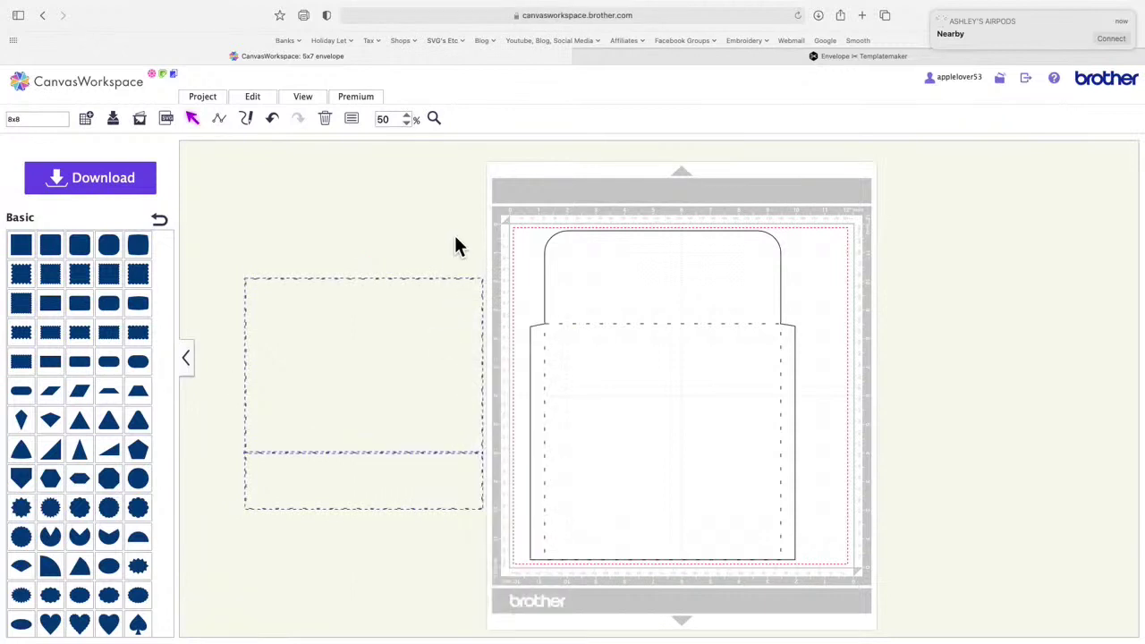
click(448, 298)
click(358, 122)
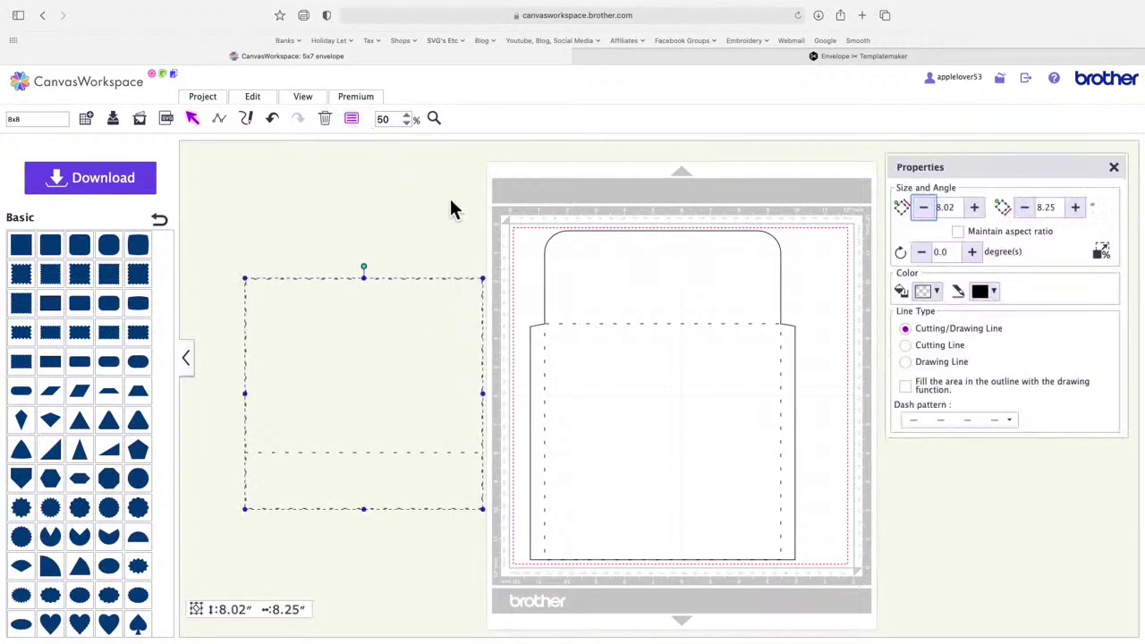
click(973, 429)
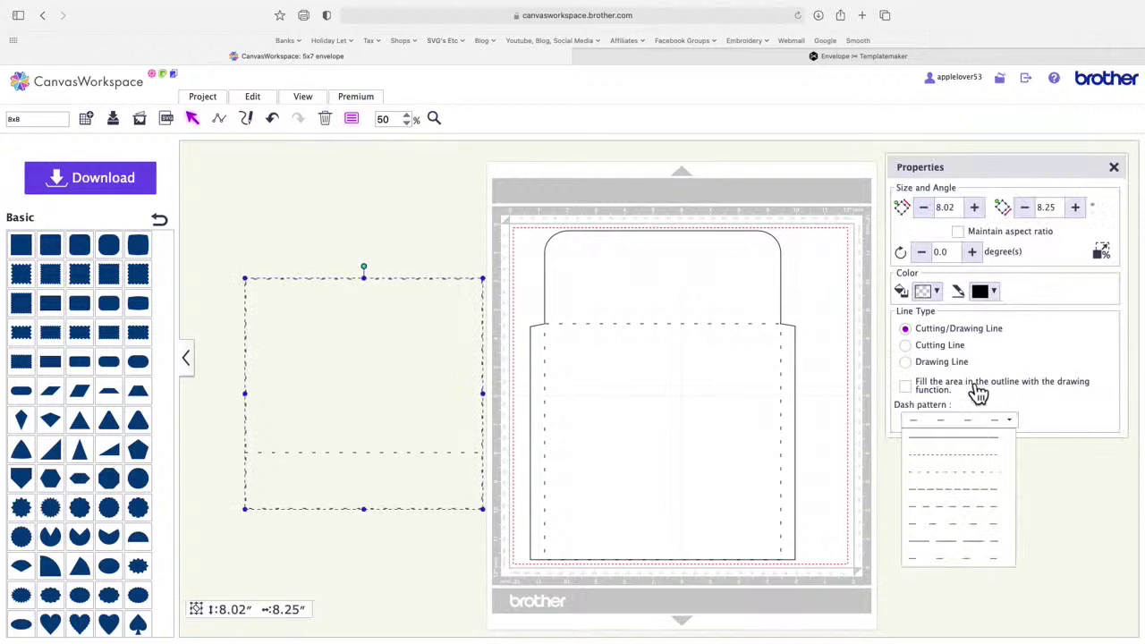
click(973, 440)
click(537, 218)
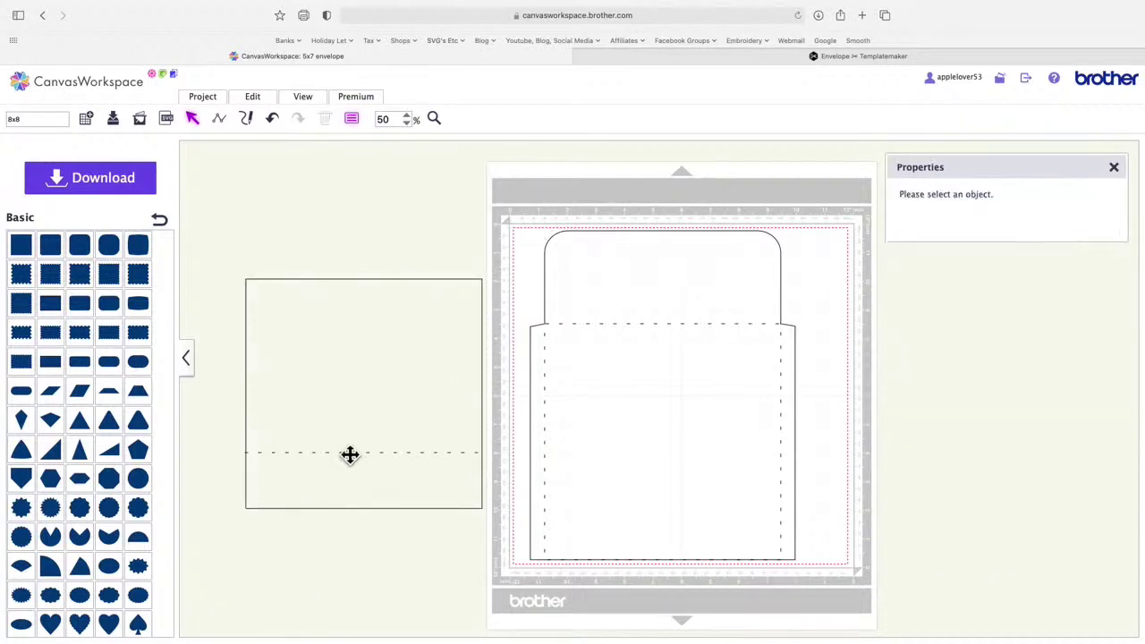
Step: Group the solid rectangle with its dashed fold line and move the group back onto the mat
drag(308, 243, 362, 555)
right_click(355, 363)
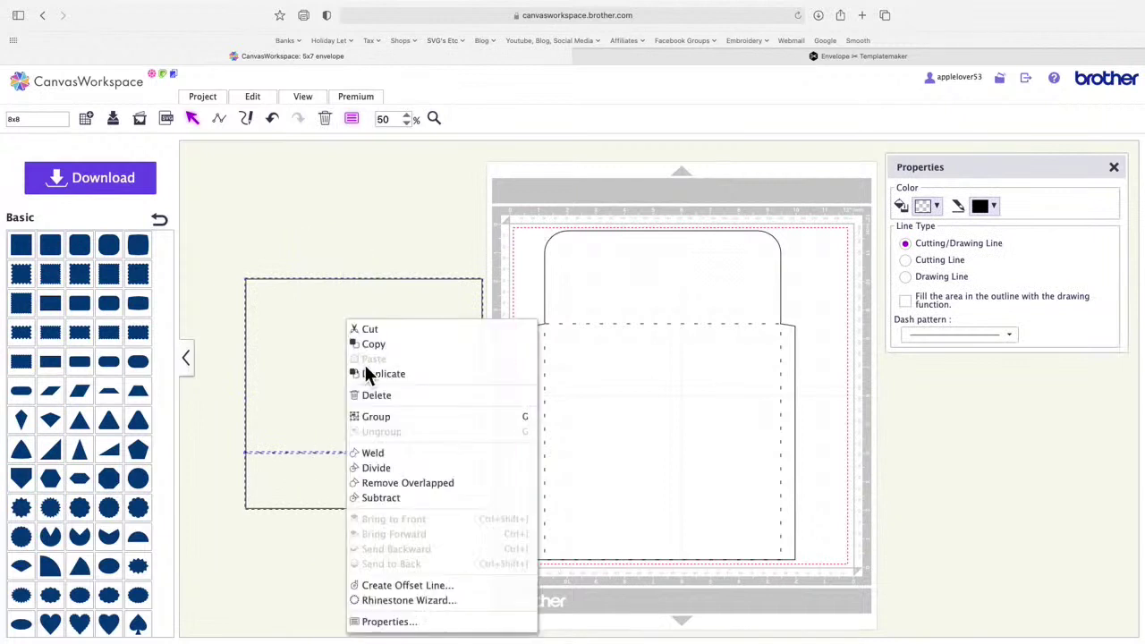
click(396, 414)
drag(361, 391, 676, 396)
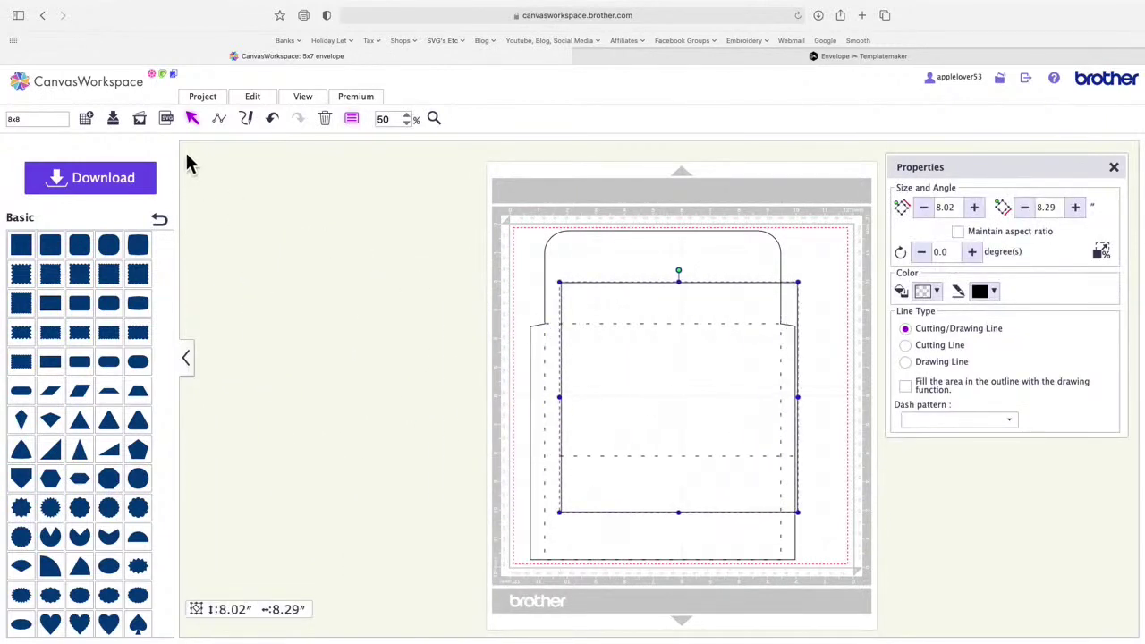
Step: Save the 8x8 project again and close the object properties
click(114, 120)
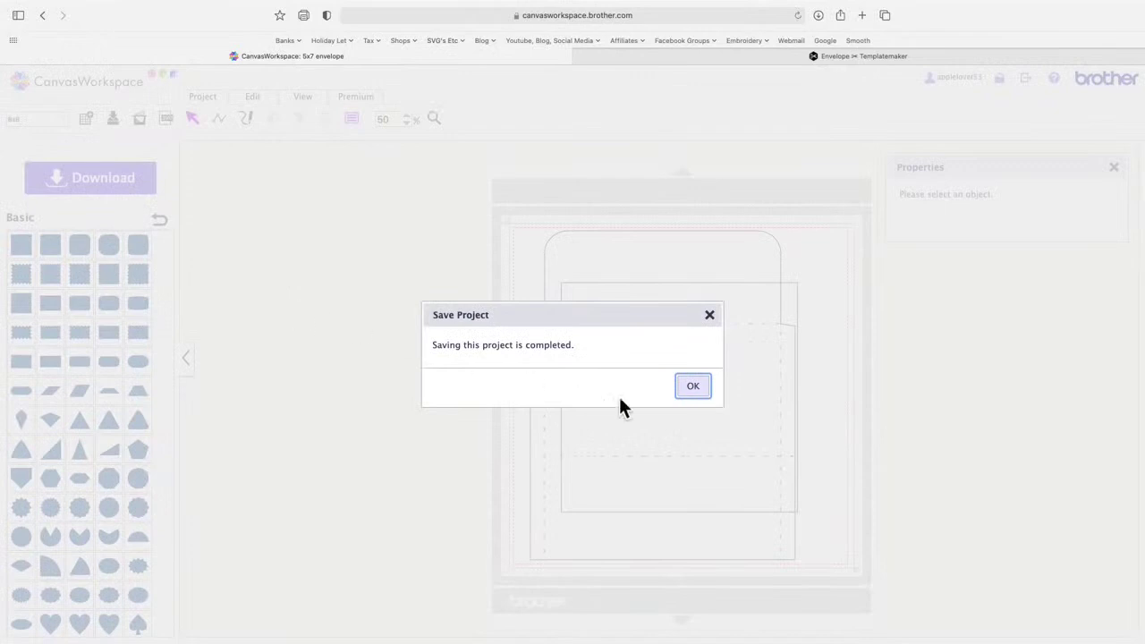
click(693, 386)
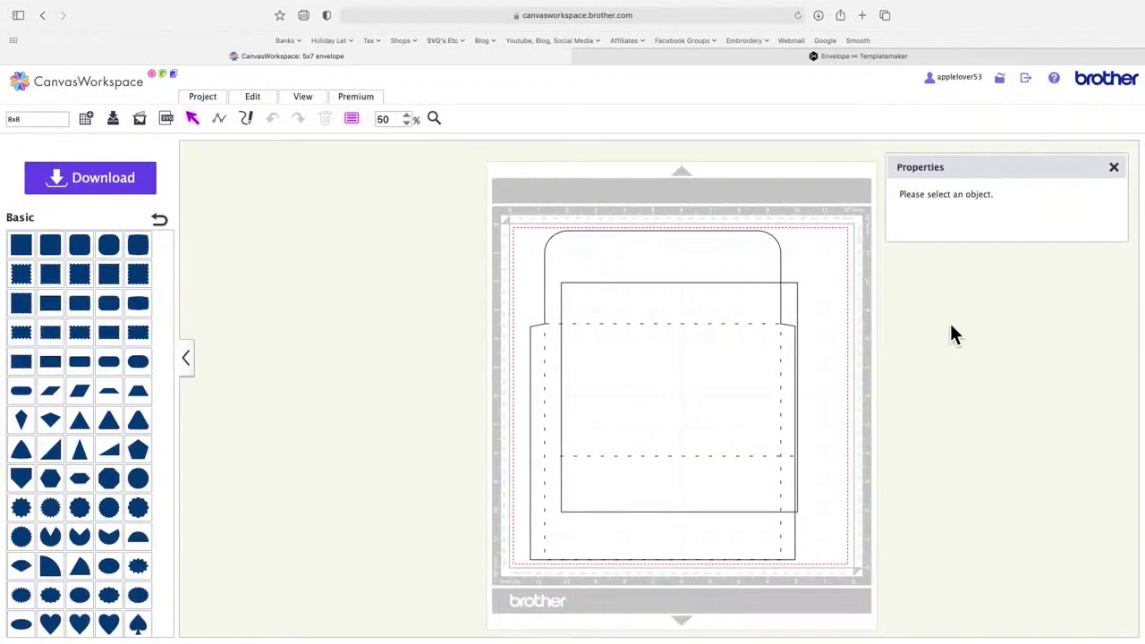
click(1115, 168)
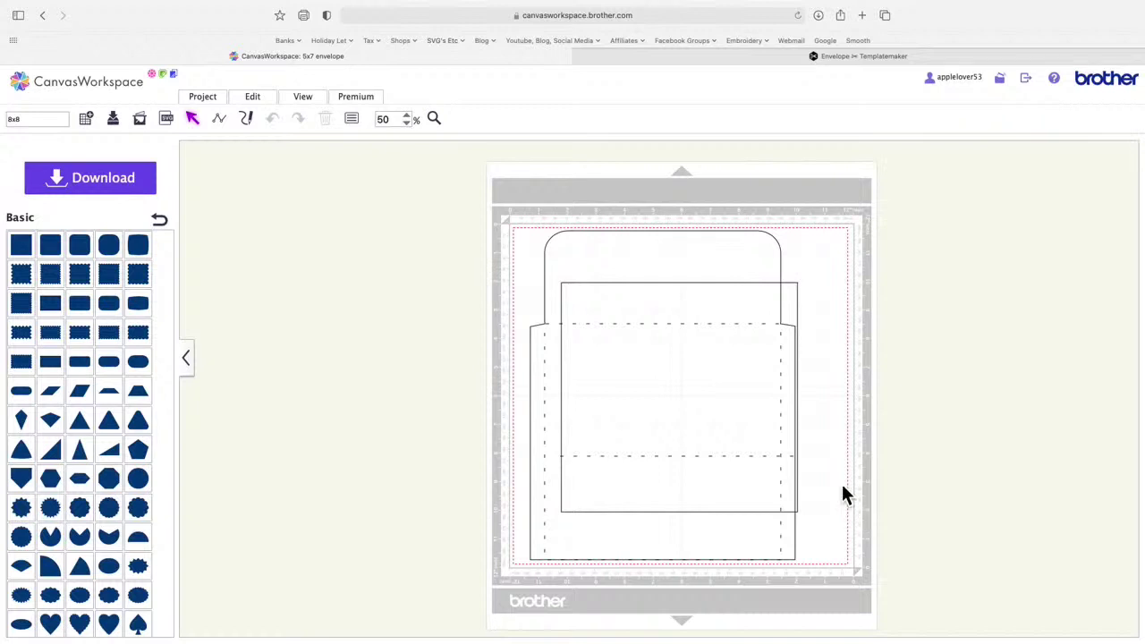
Step: Move the smaller panel off the mat, ungroup it, and open its outer rectangle for point editing
drag(684, 363, 383, 345)
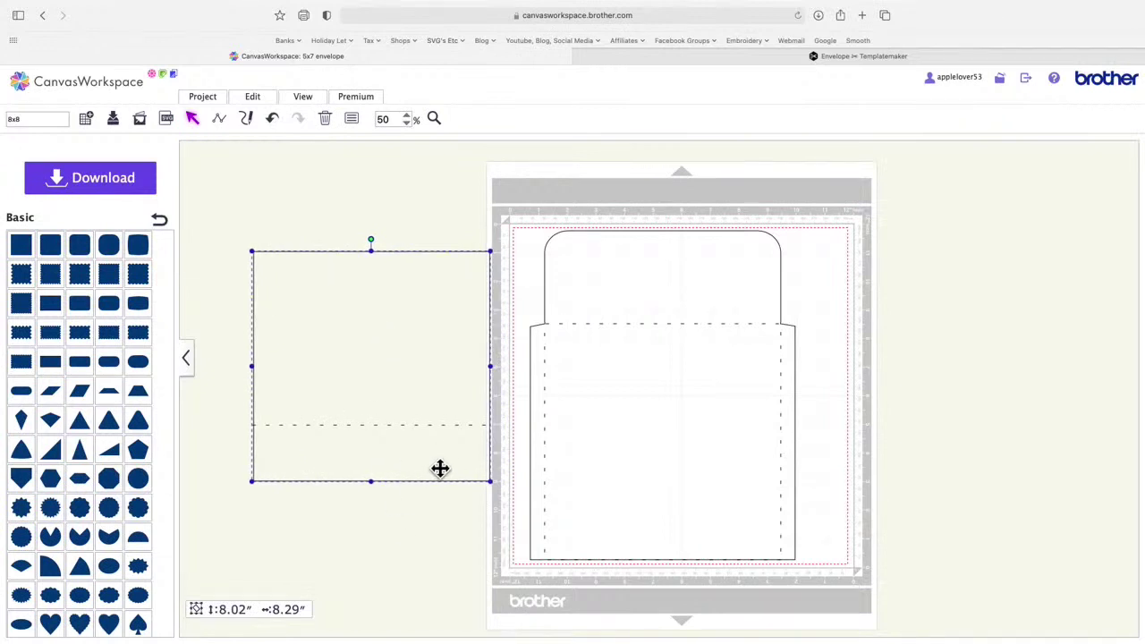
right_click(427, 376)
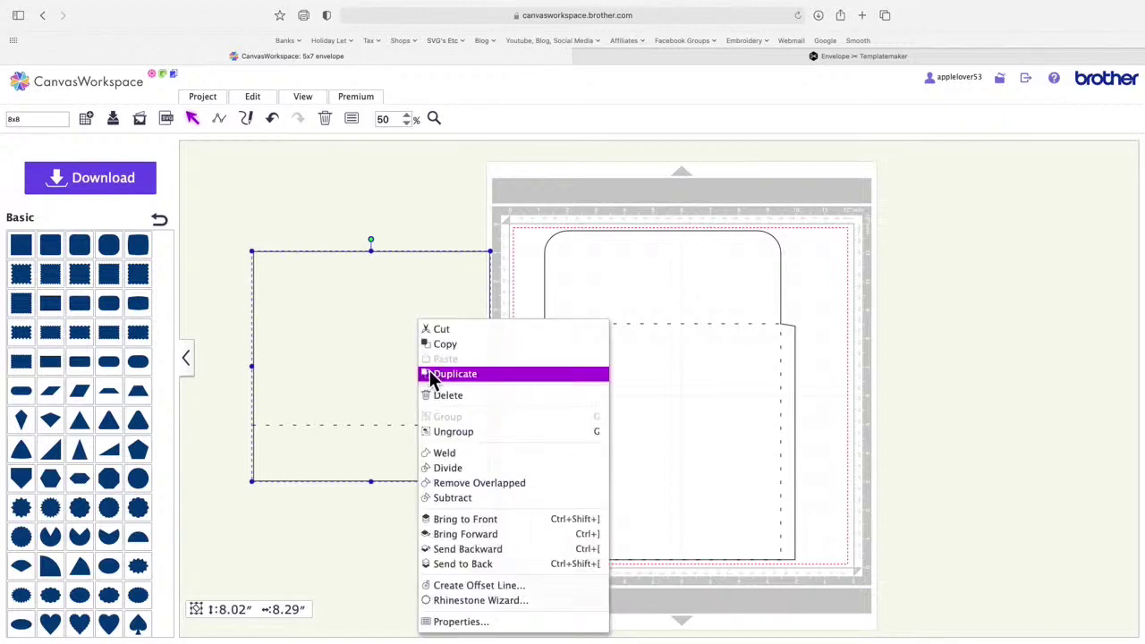
click(464, 453)
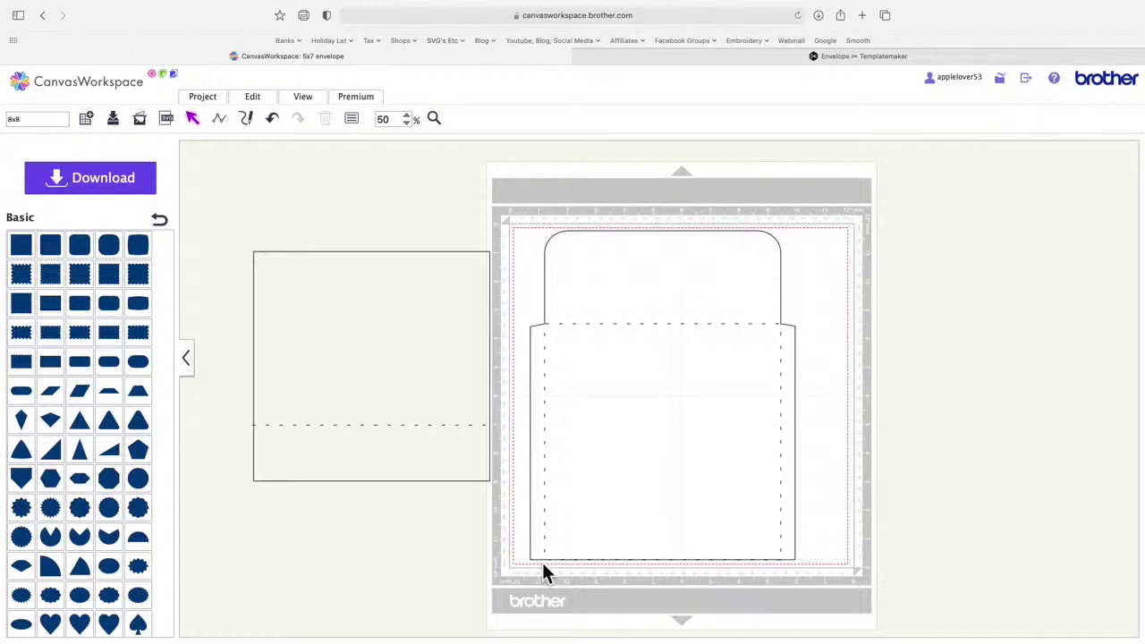
click(439, 460)
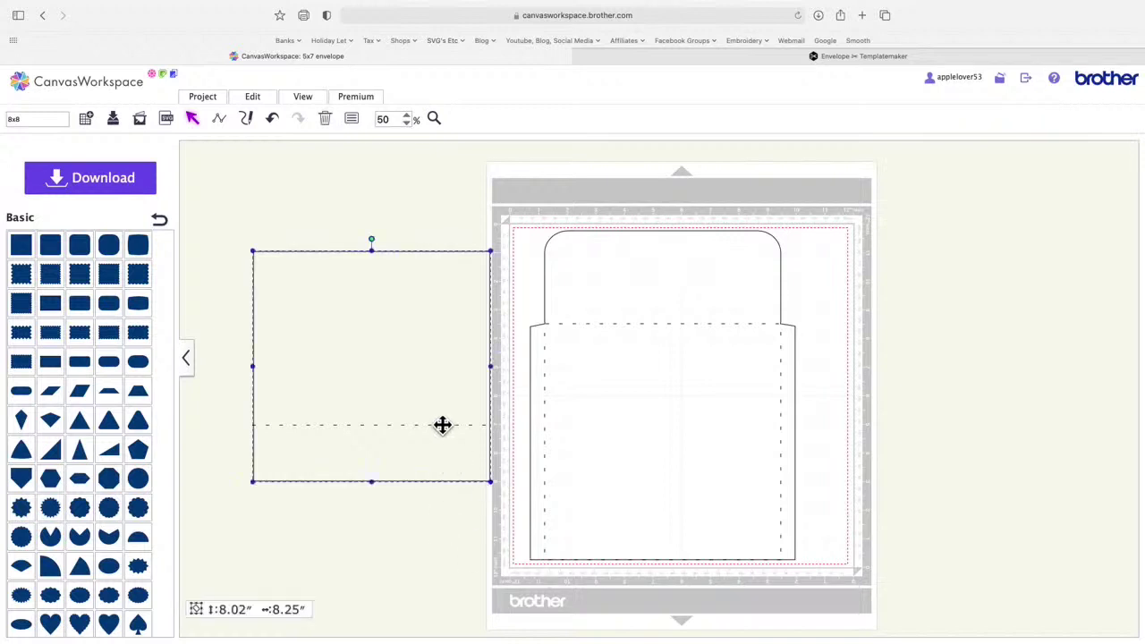
double_click(423, 482)
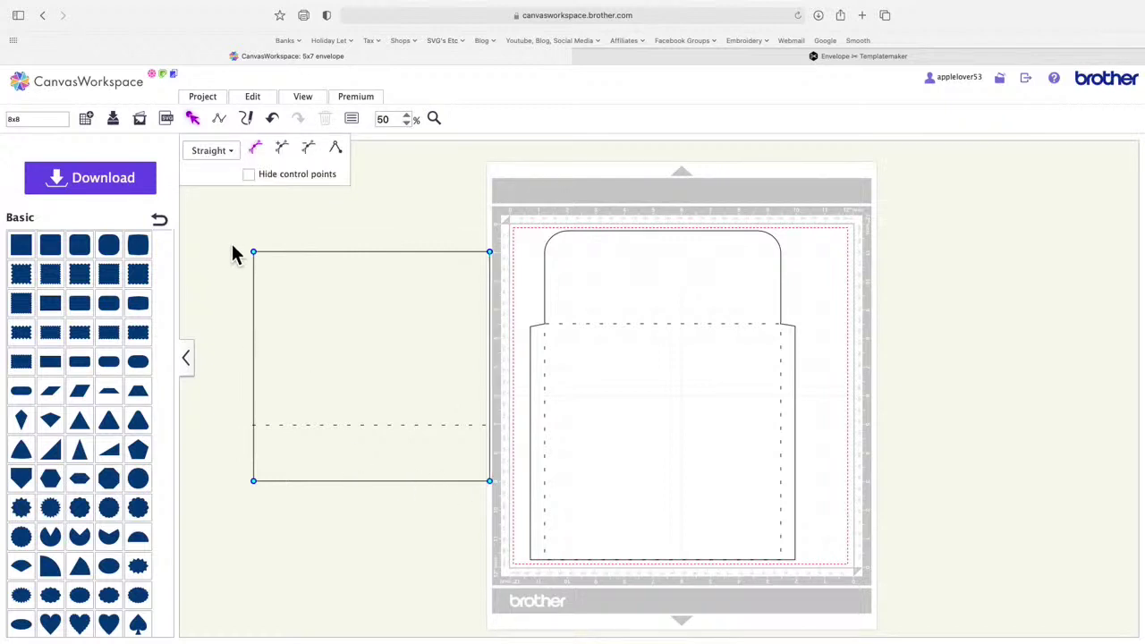
Step: Leave point editing and regroup the outer rectangle with its dashed fold line
drag(221, 231, 403, 521)
right_click(358, 362)
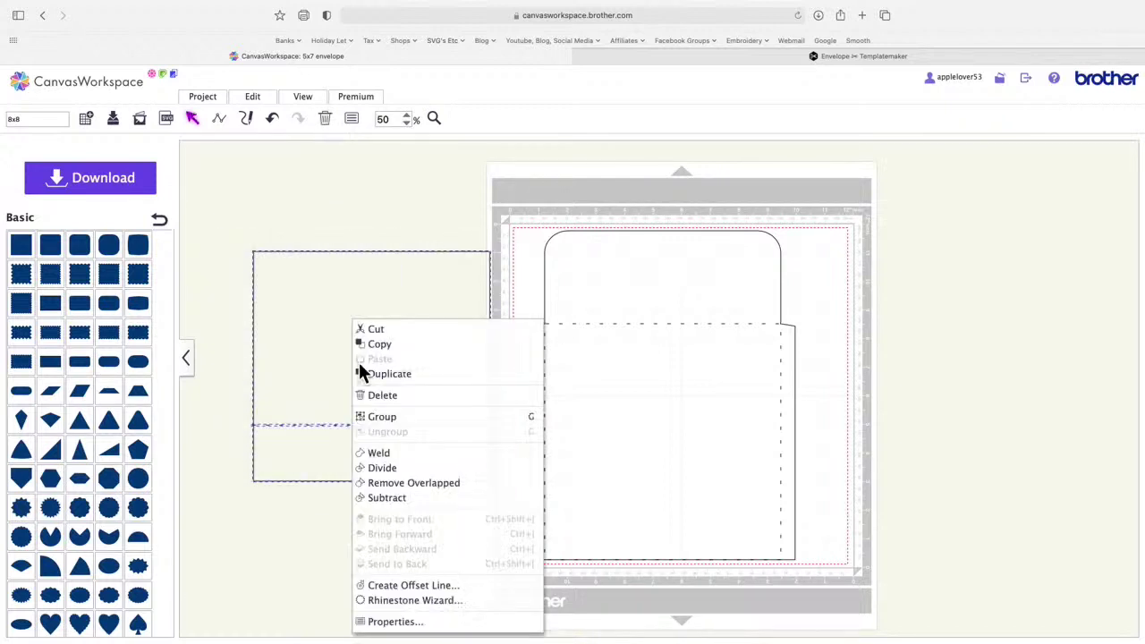
click(394, 422)
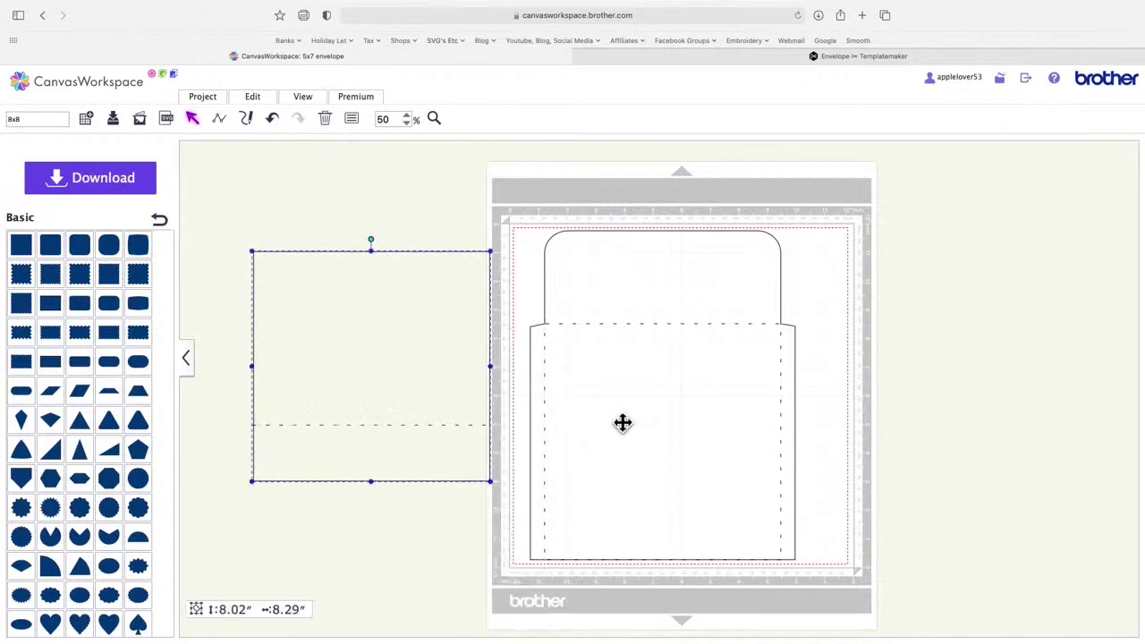
Step: Select the main envelope piece on the mat and enter its group to edit the parts individually
click(541, 421)
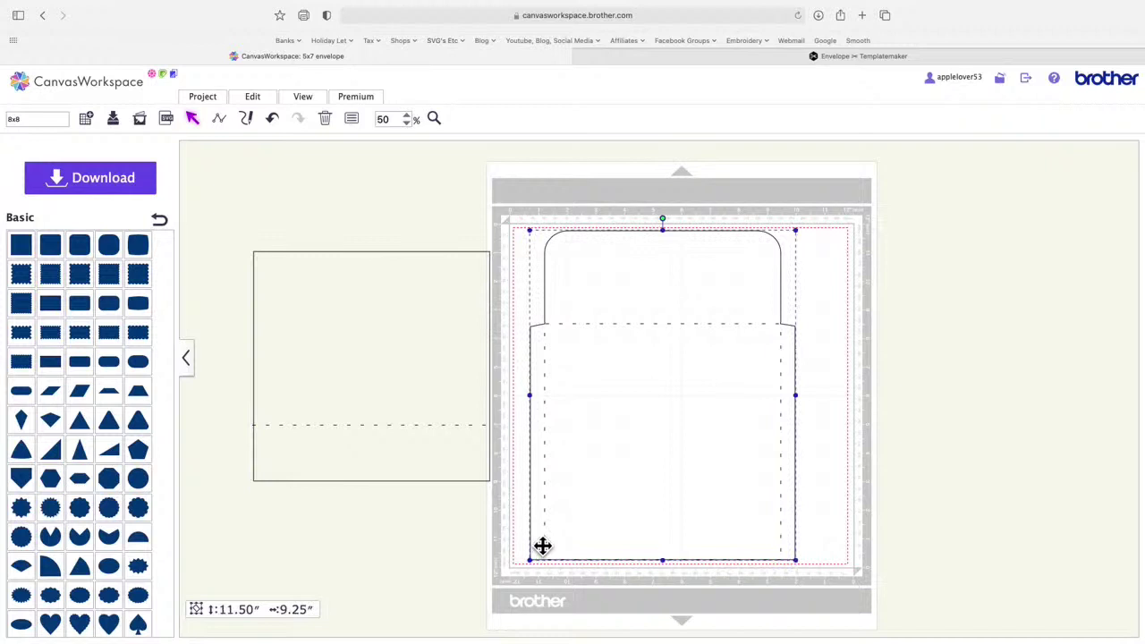
right_click(659, 413)
click(704, 433)
click(882, 414)
click(775, 310)
double_click(775, 310)
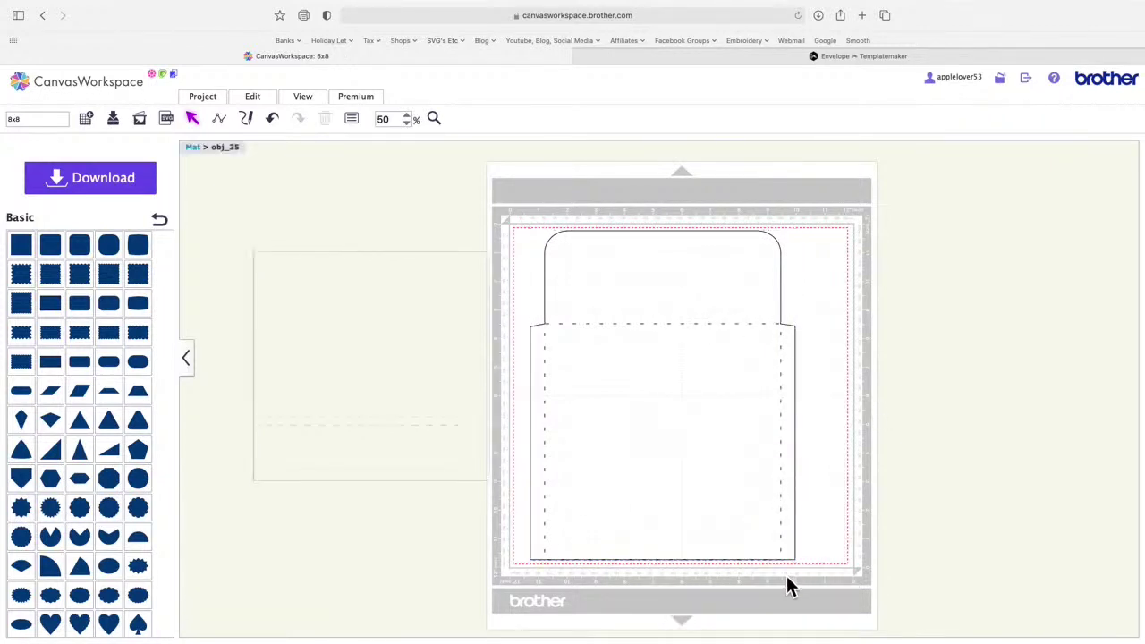
Step: Add a point on the envelope outline's right edge and move it down to bevel the lower-right corner of the flap
click(796, 537)
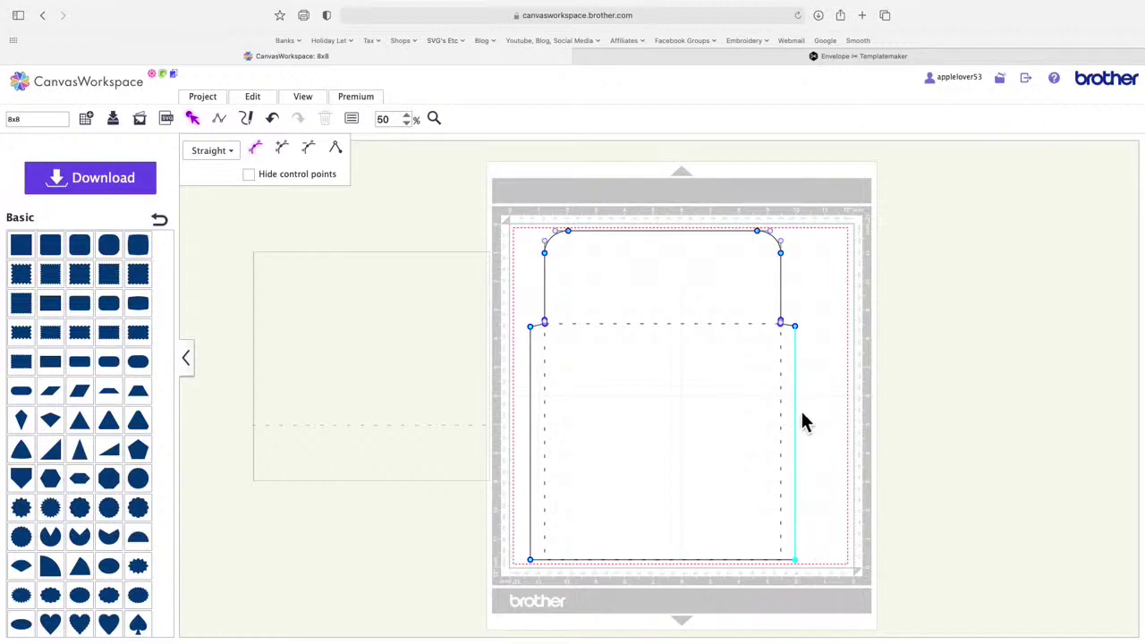
click(294, 156)
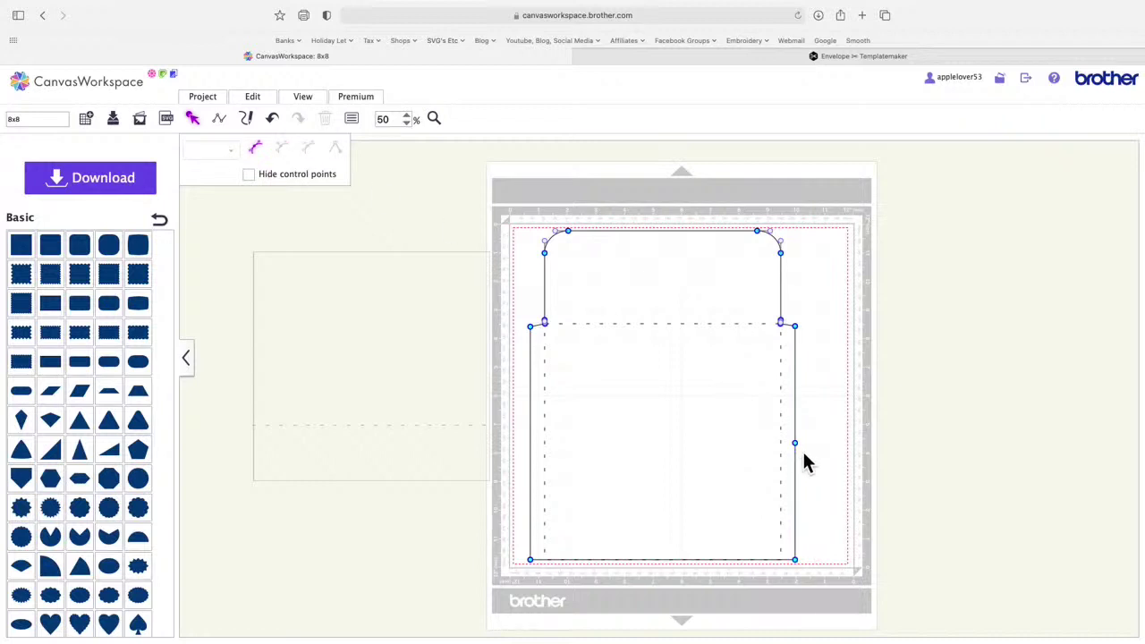
click(797, 445)
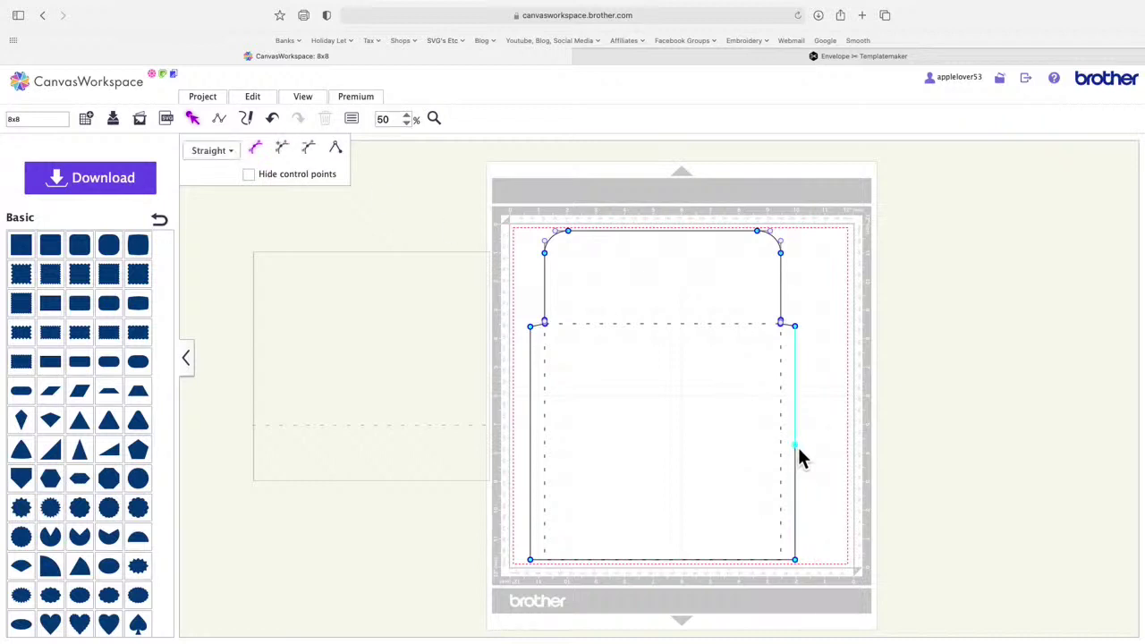
drag(798, 453, 800, 532)
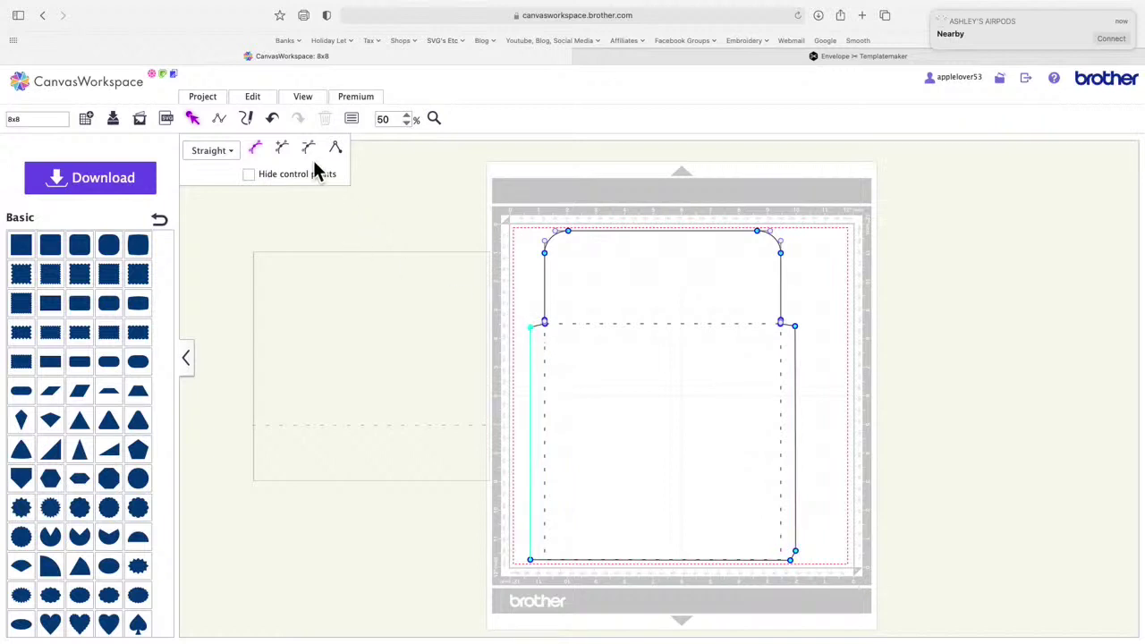
Step: Add a point on the outline's left edge, shape the lower-left corner into a matching bevel, and leave point editing
click(286, 149)
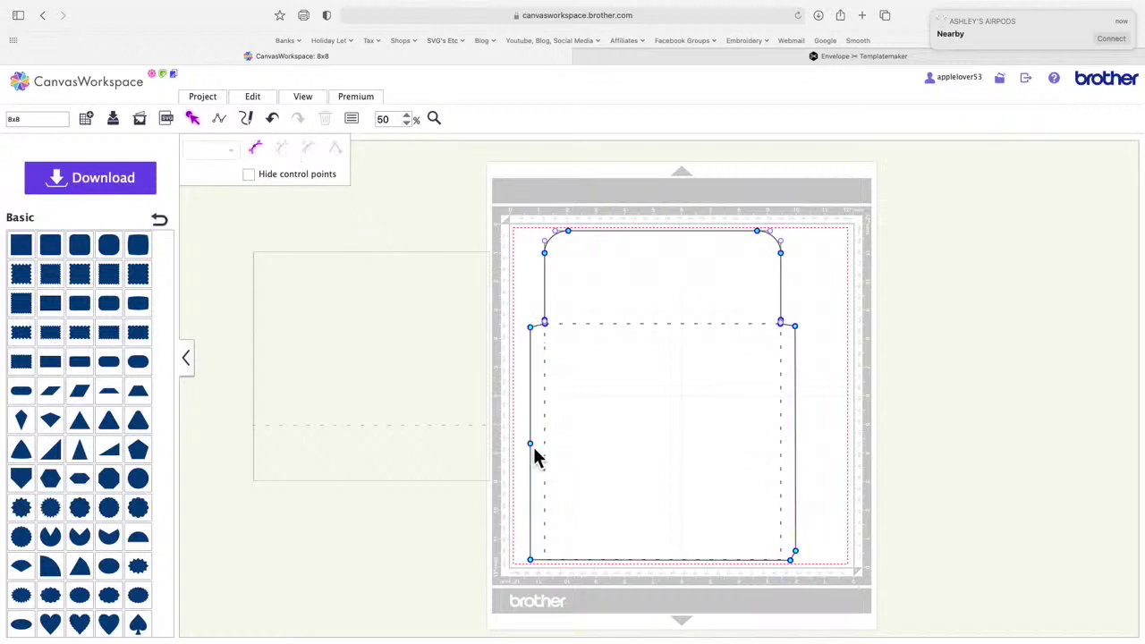
drag(533, 455, 535, 548)
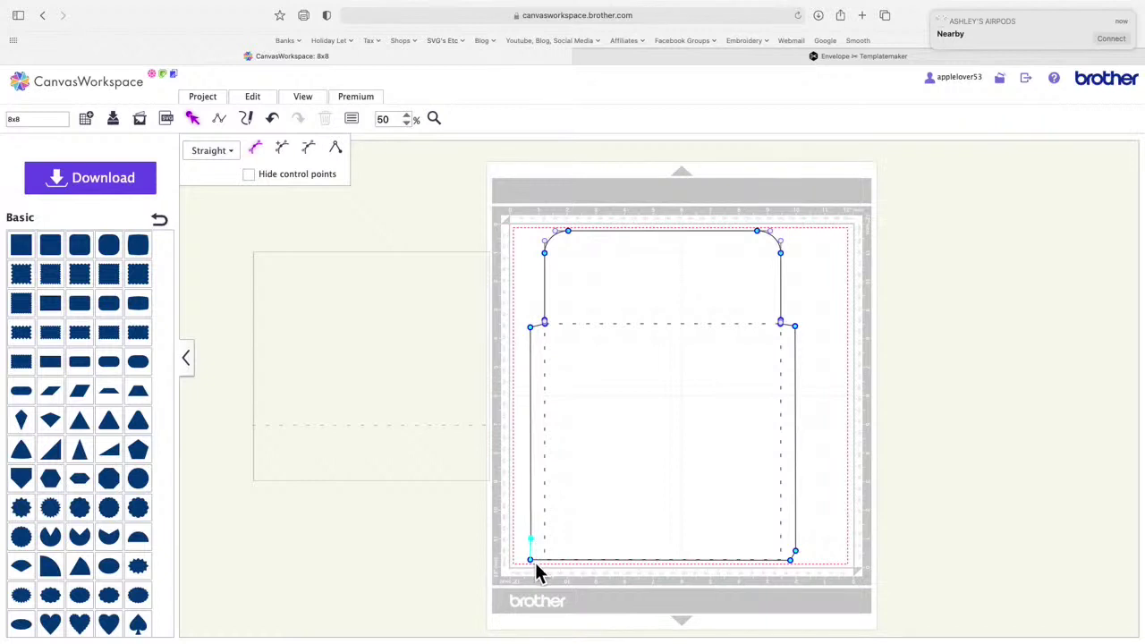
click(534, 561)
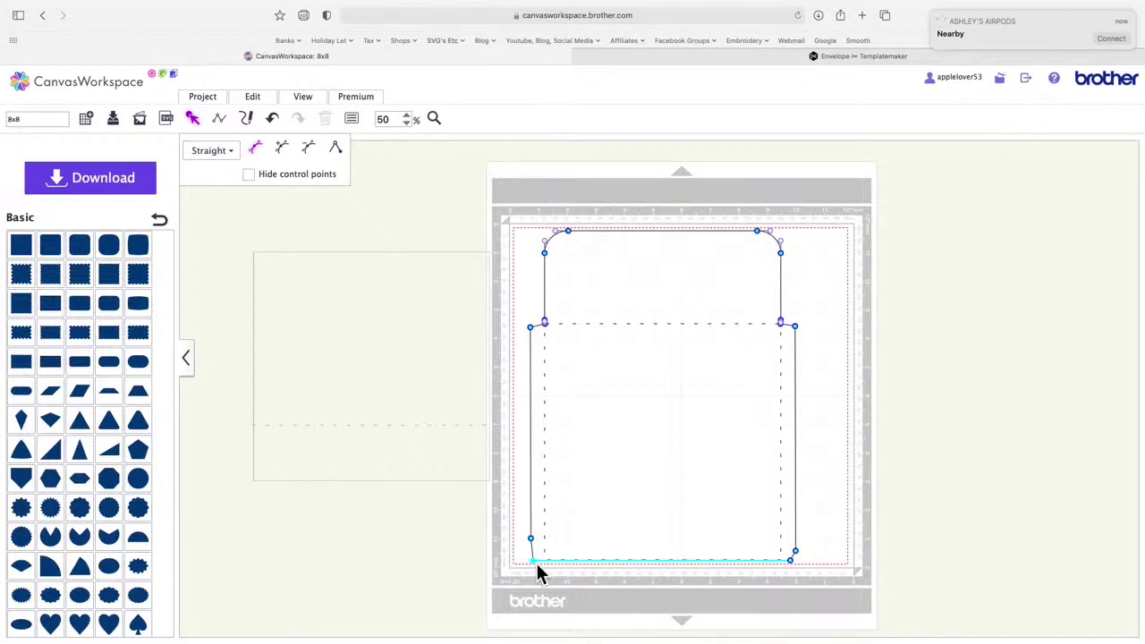
click(535, 546)
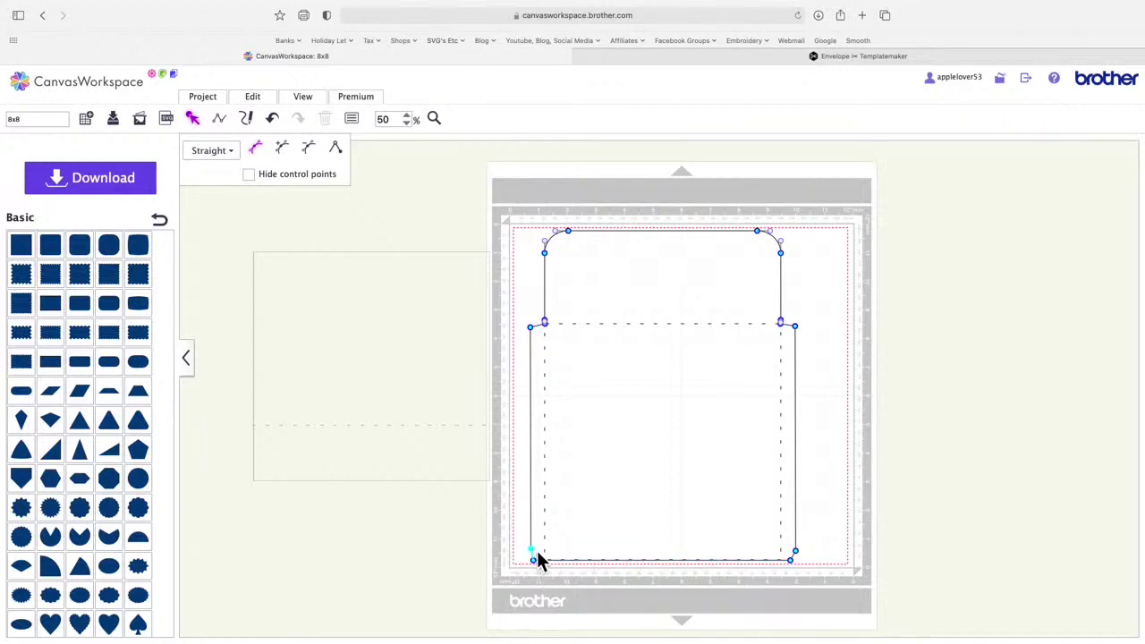
click(857, 453)
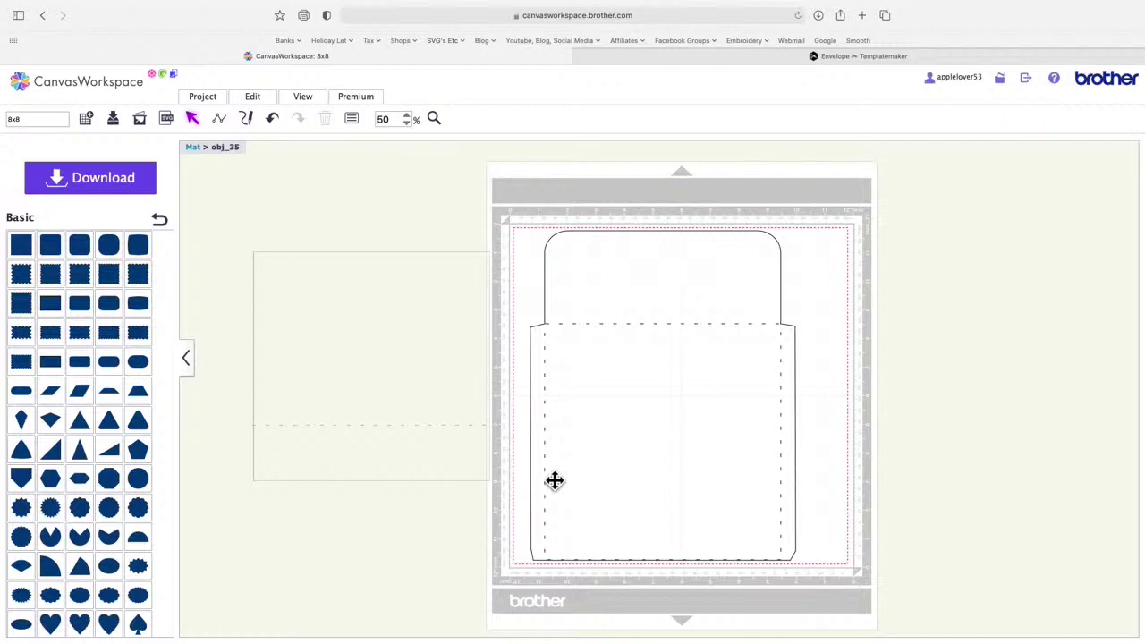
Step: Reopen the outline for point editing and adjust the two lower-left corner points into a more pronounced bevel
scroll(546, 478, up, 2)
scroll(541, 487, down, 2)
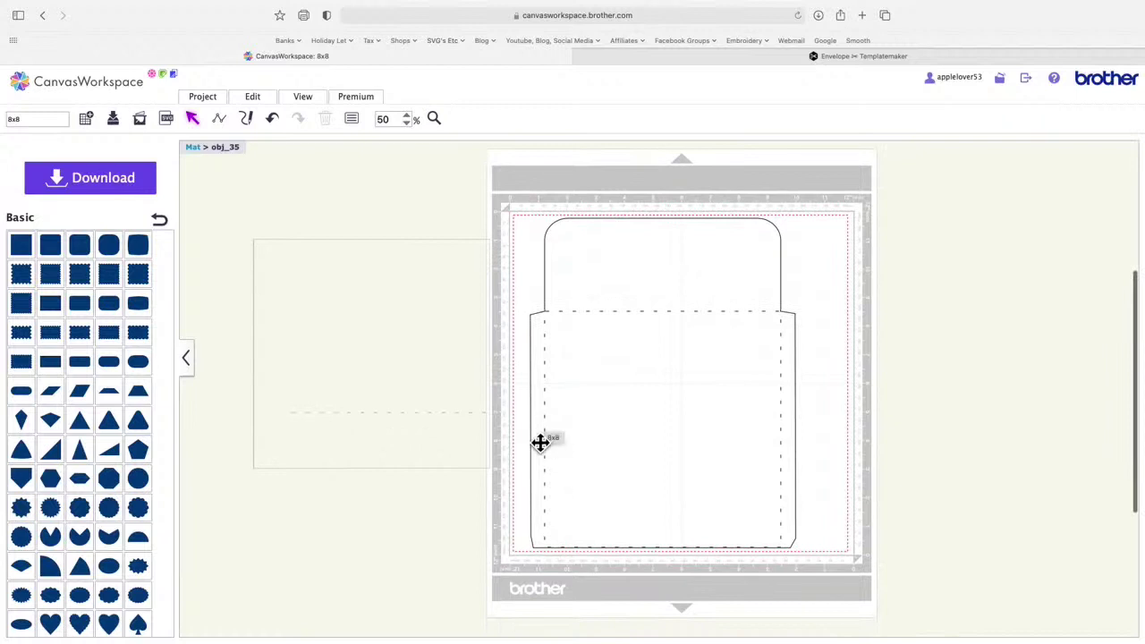
click(540, 443)
double_click(541, 442)
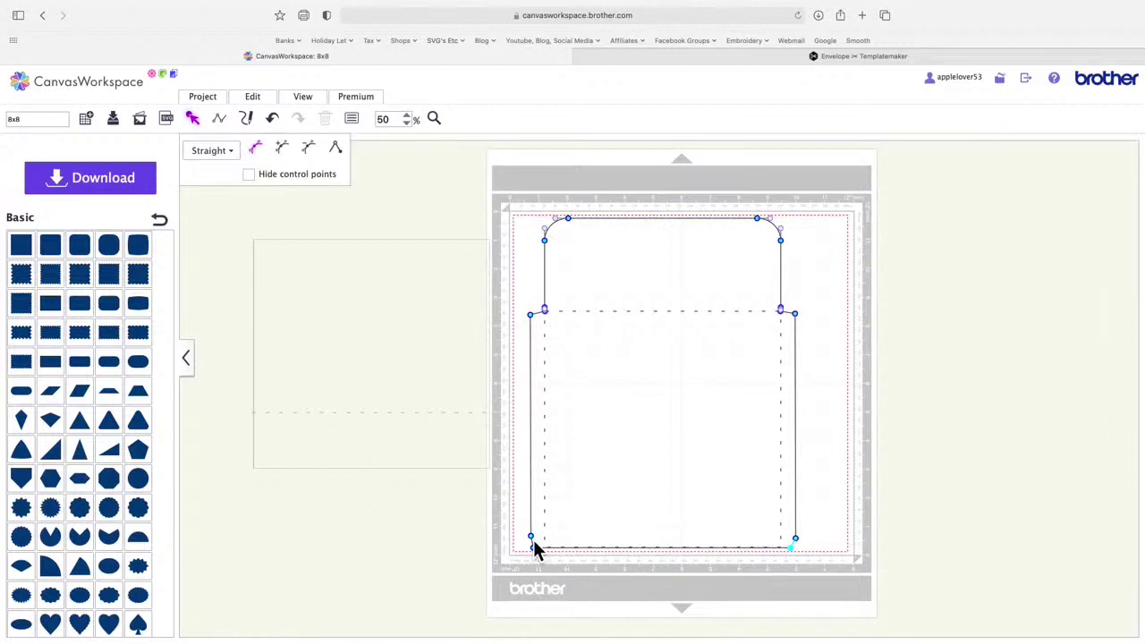
click(533, 539)
click(540, 548)
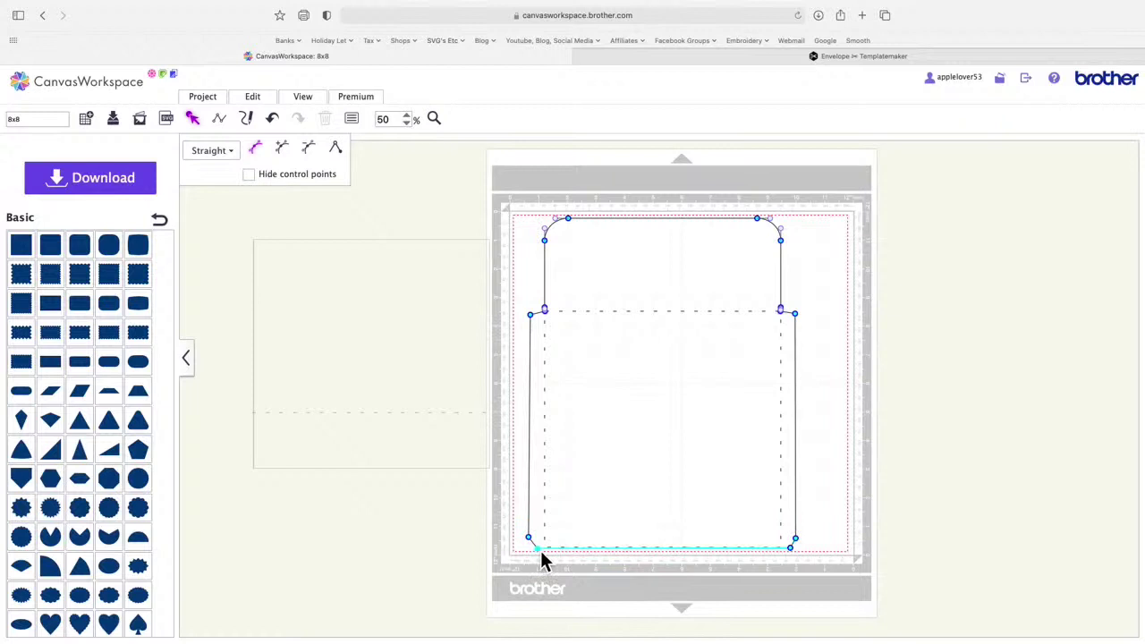
click(532, 539)
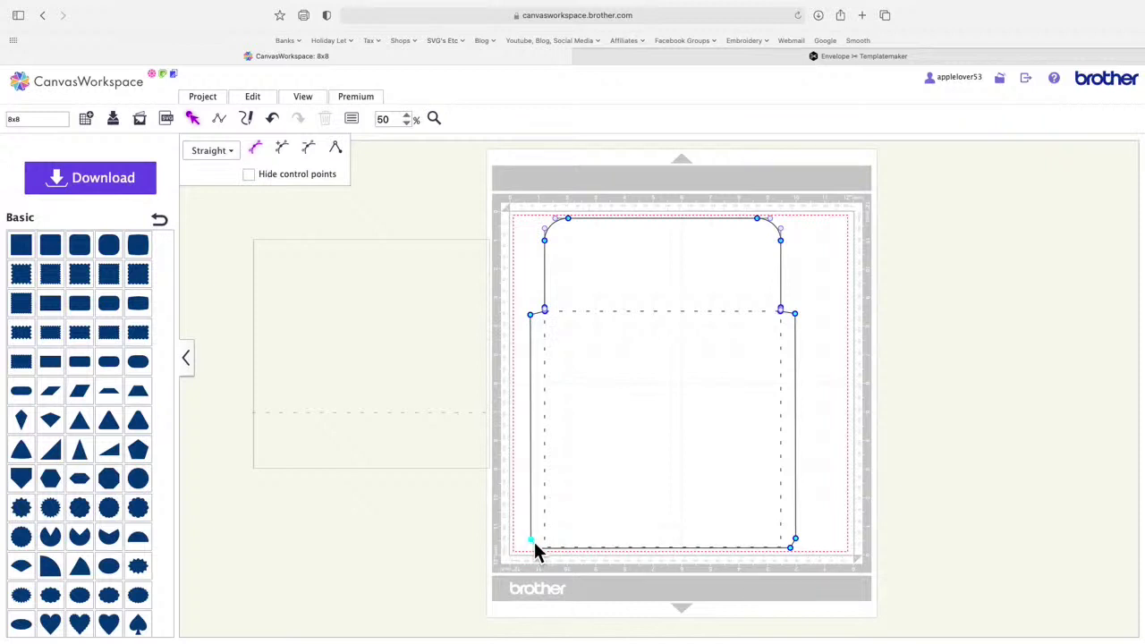
click(818, 515)
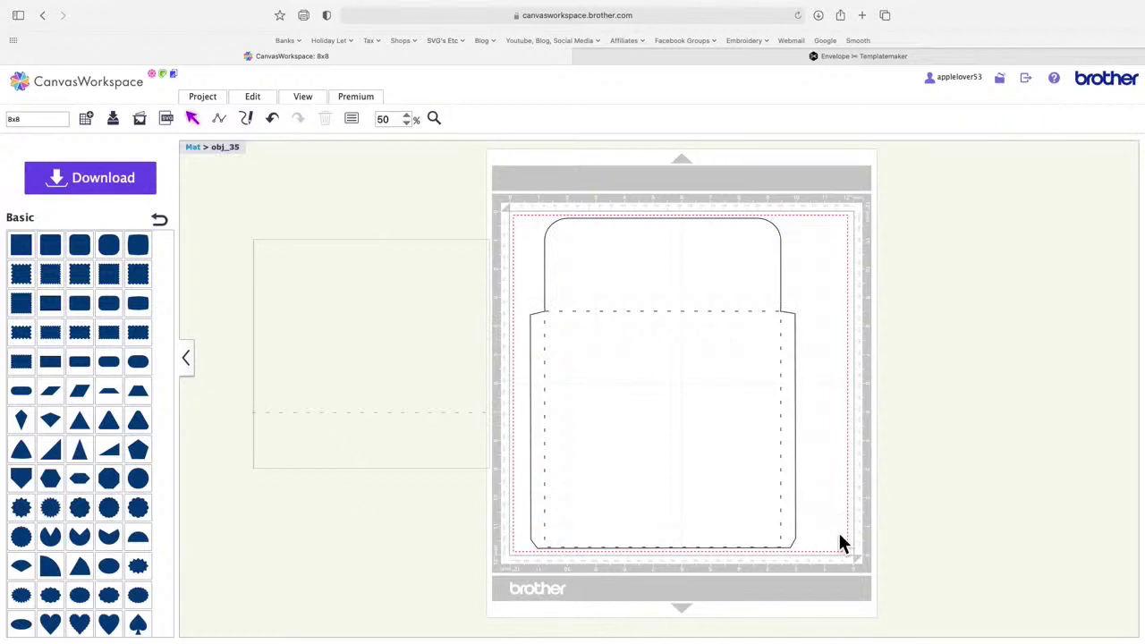
Step: Select the envelope outline together with its dashed fold lines and group them
drag(845, 556, 602, 417)
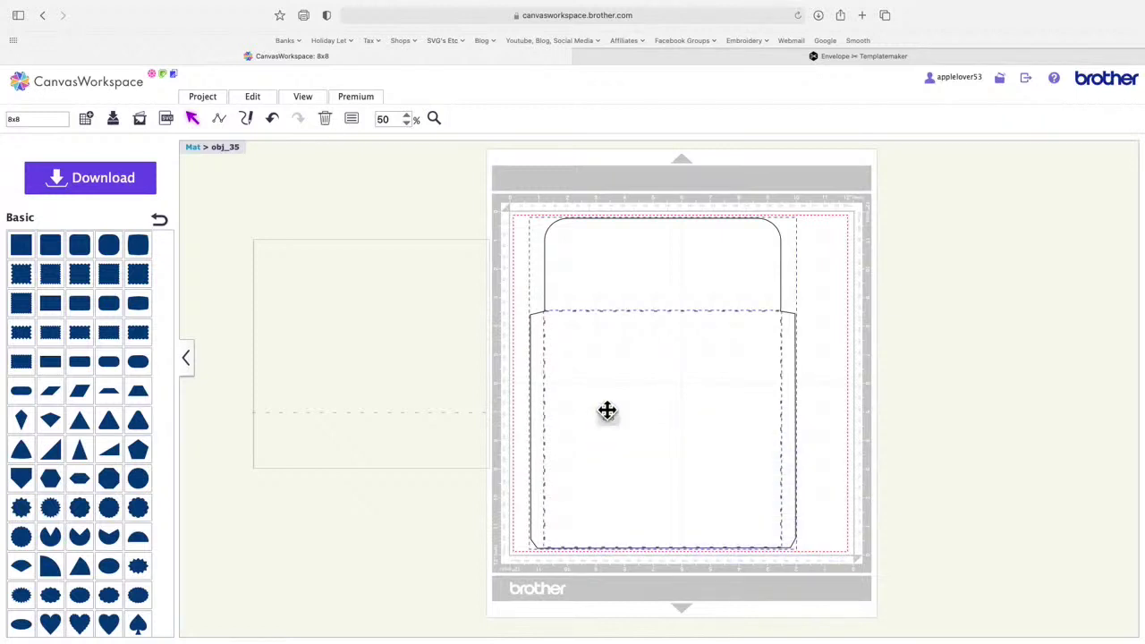
right_click(644, 379)
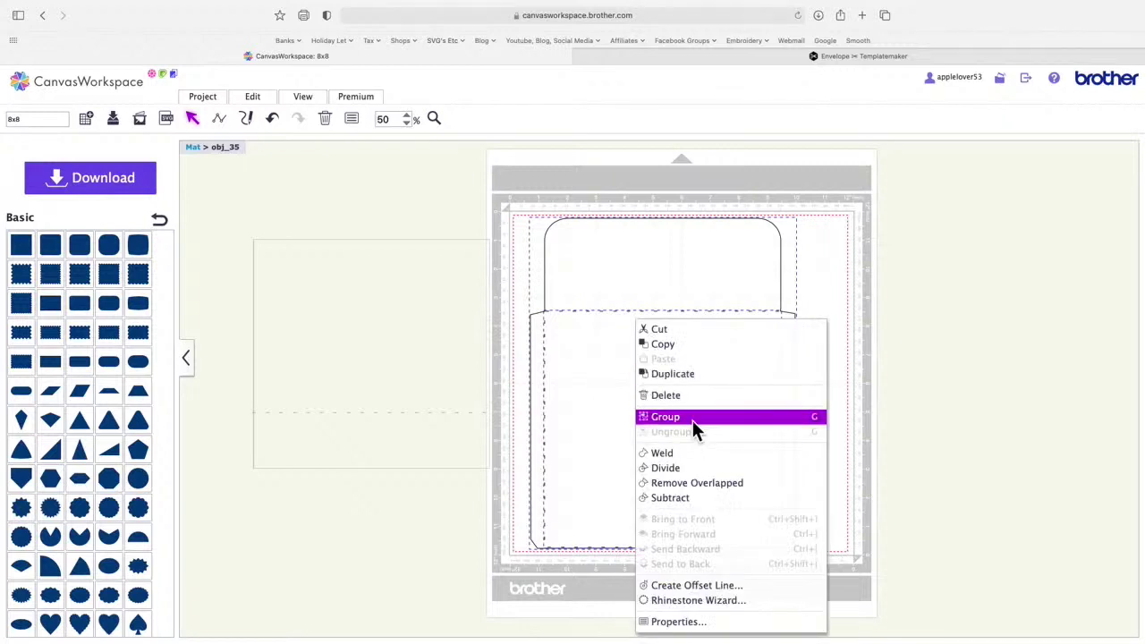
click(692, 419)
click(414, 374)
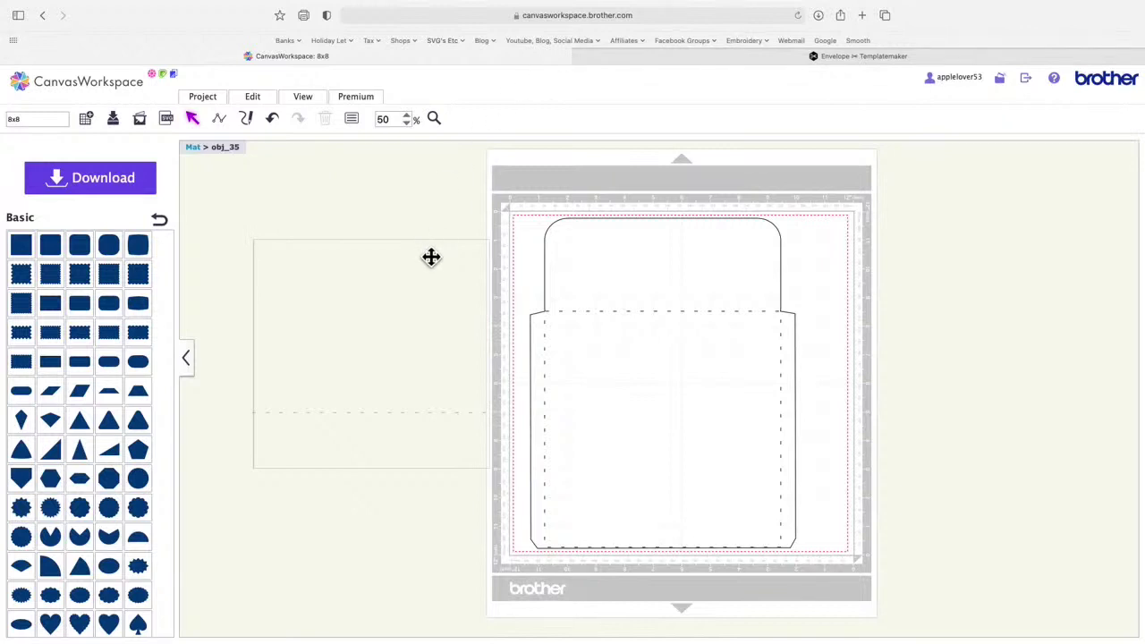
click(652, 251)
click(479, 260)
click(619, 256)
click(487, 248)
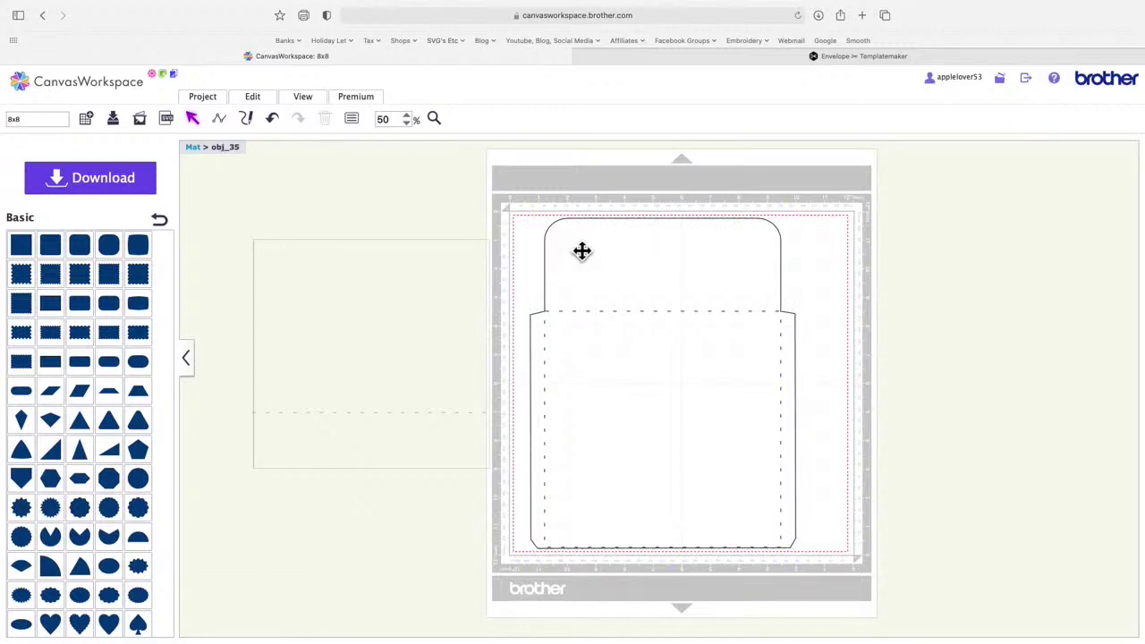
click(583, 252)
click(471, 256)
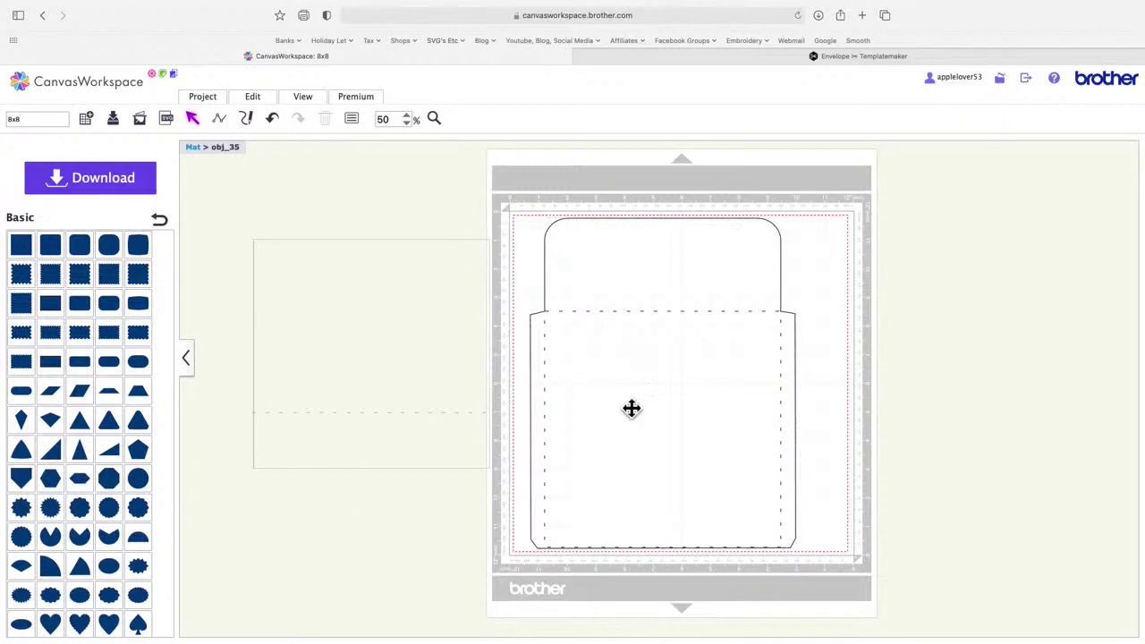
Step: Leave the group's isolated editing and move the smaller panel back onto the mat over the main envelope piece
click(675, 393)
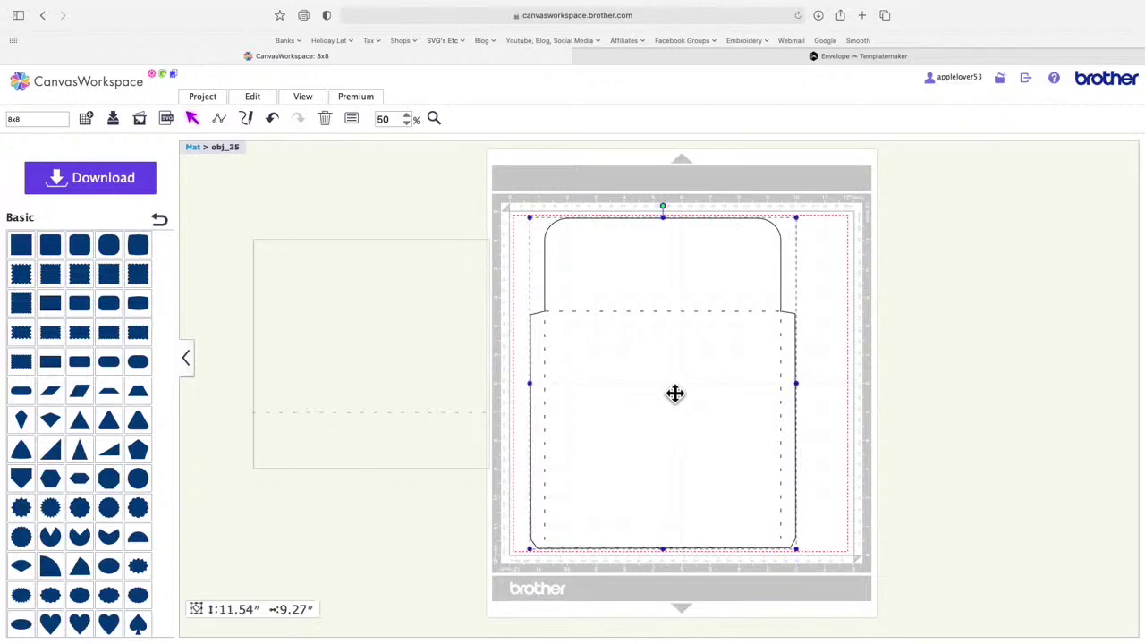
click(442, 343)
drag(409, 173, 428, 352)
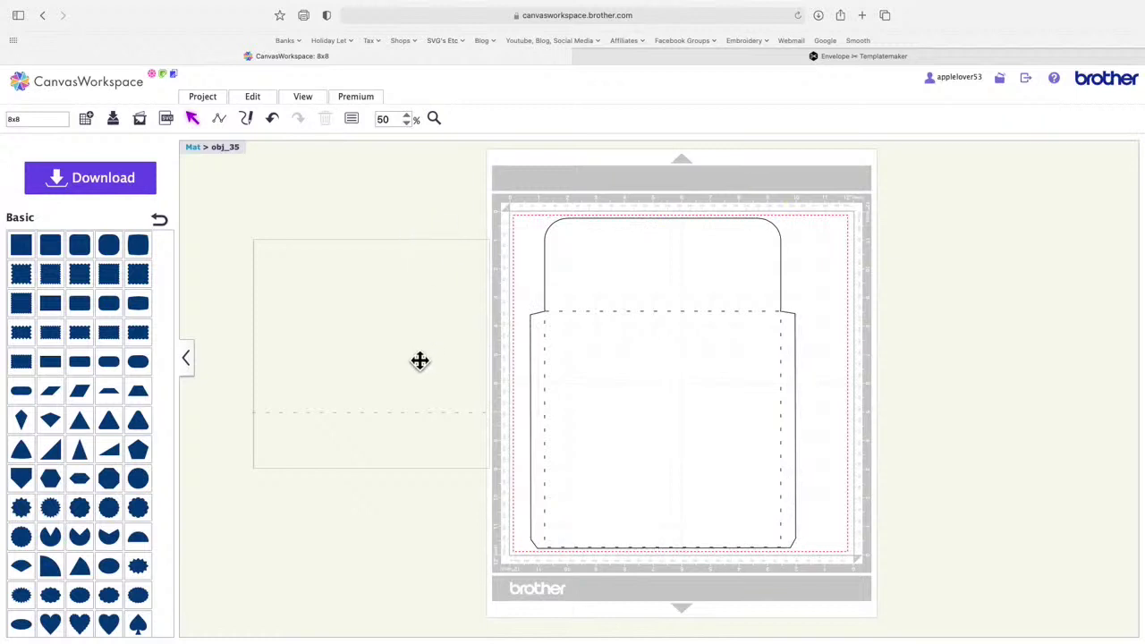
drag(391, 201, 704, 352)
click(392, 313)
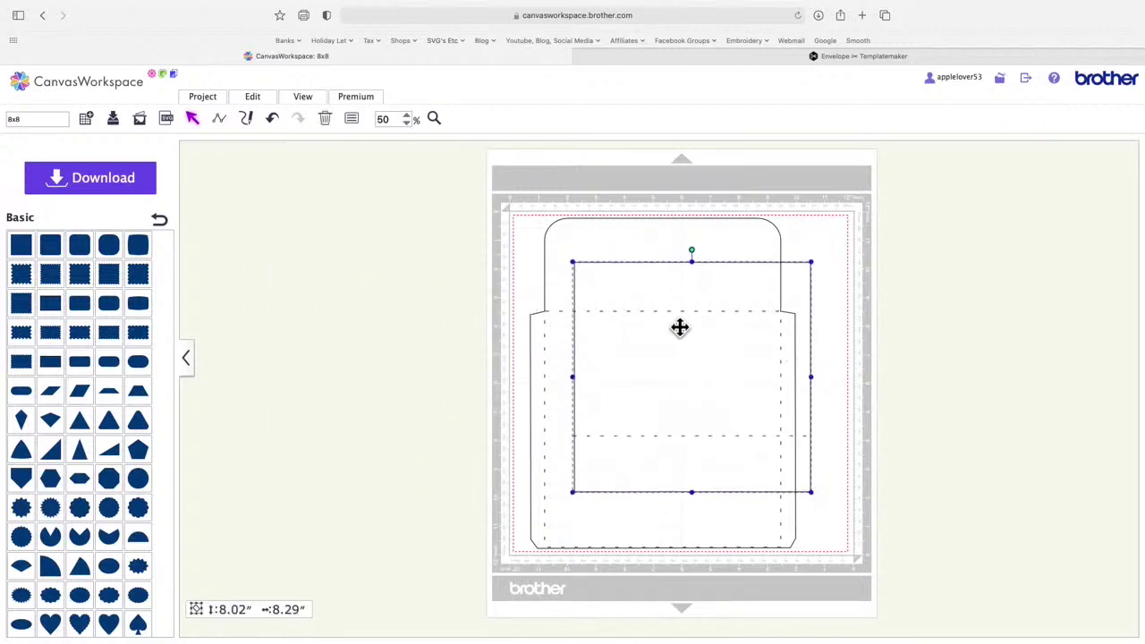
Step: Save the 8x8 project and send it to the cutting machine with ScanNCut Transfer
click(115, 120)
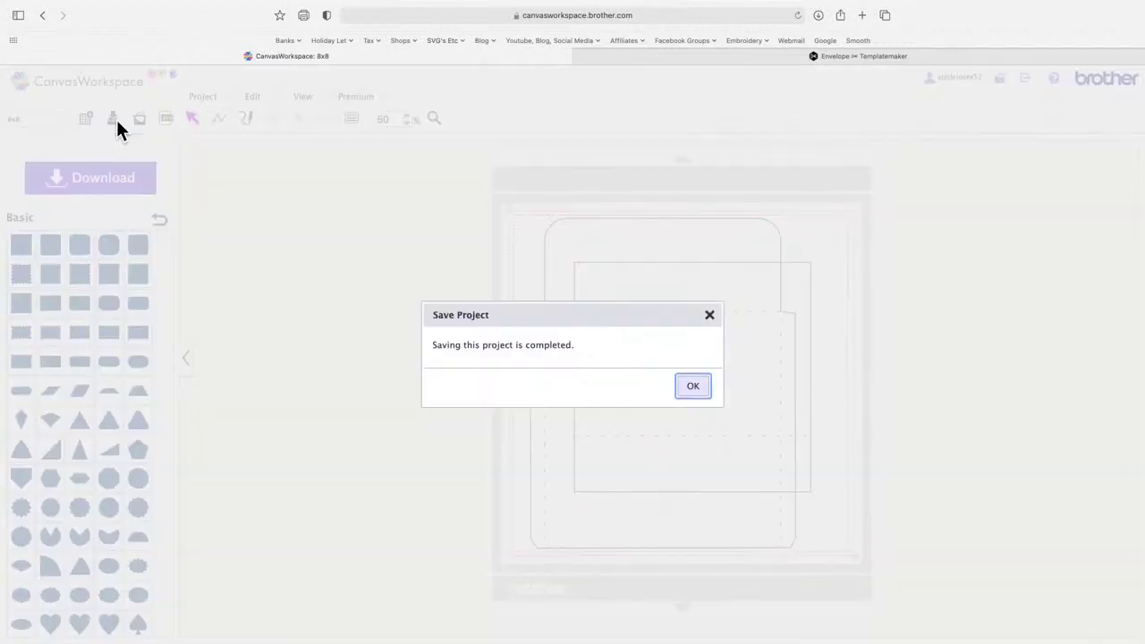
click(705, 392)
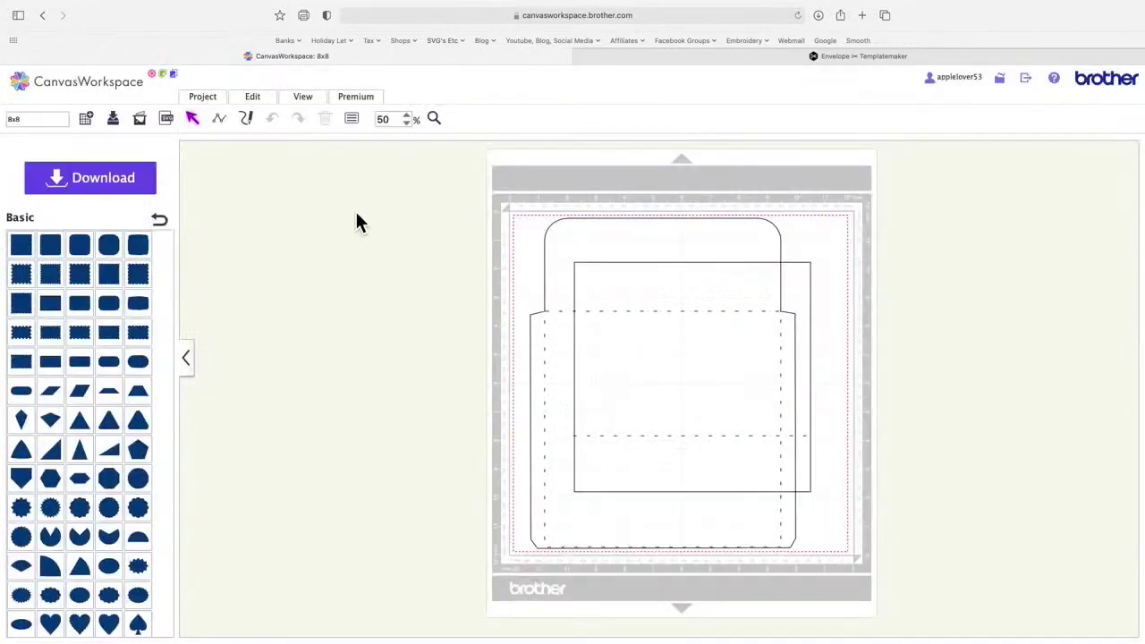
click(122, 183)
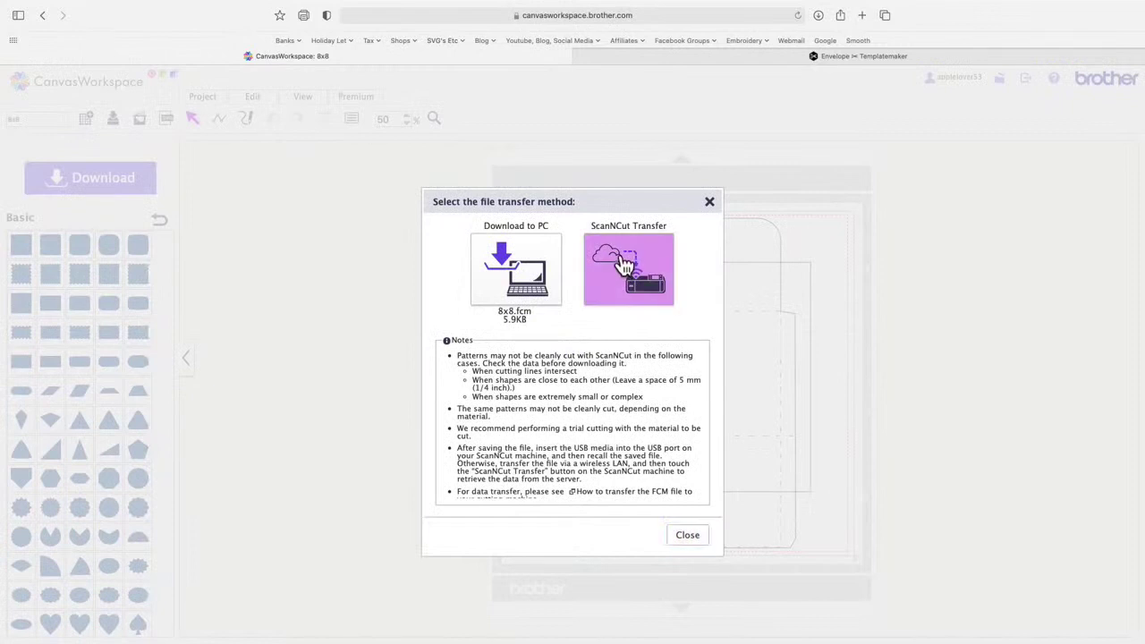
click(620, 260)
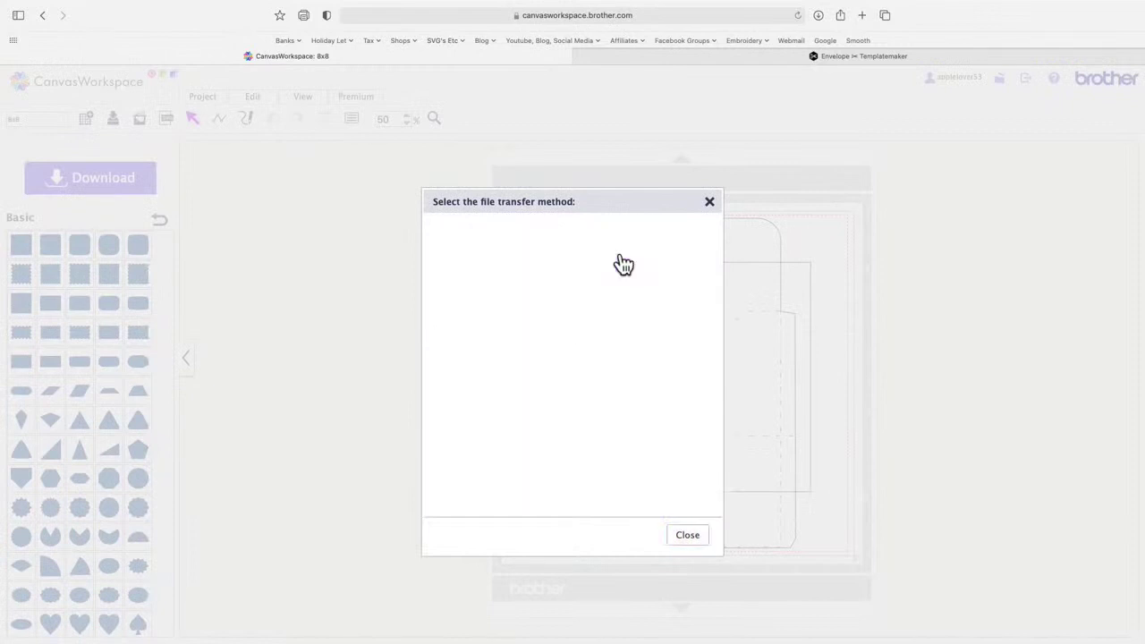
click(700, 543)
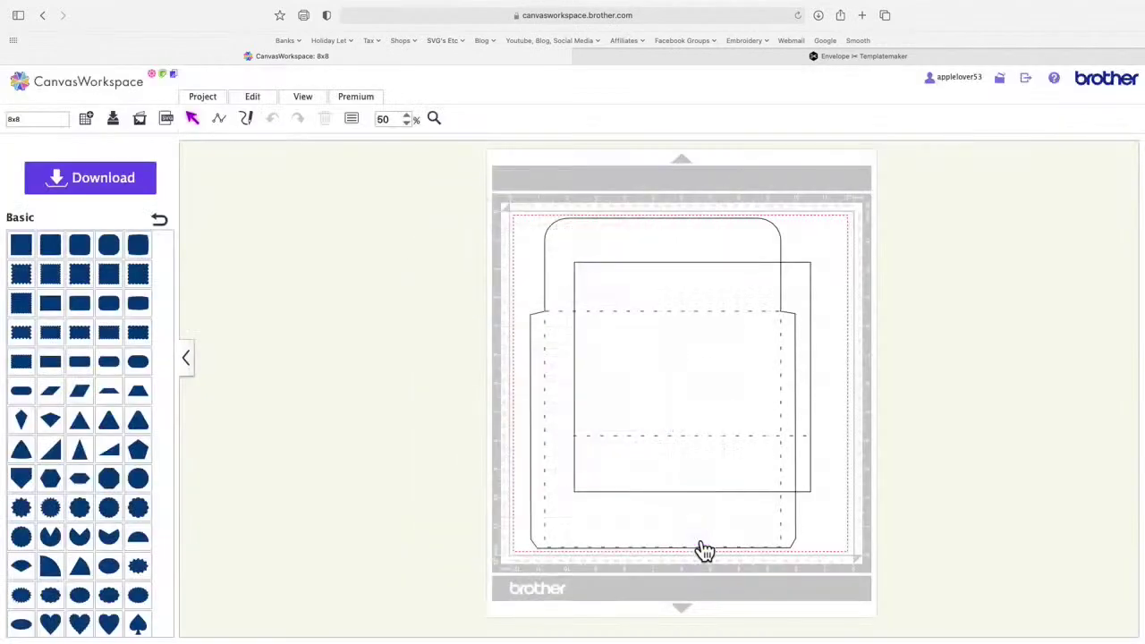